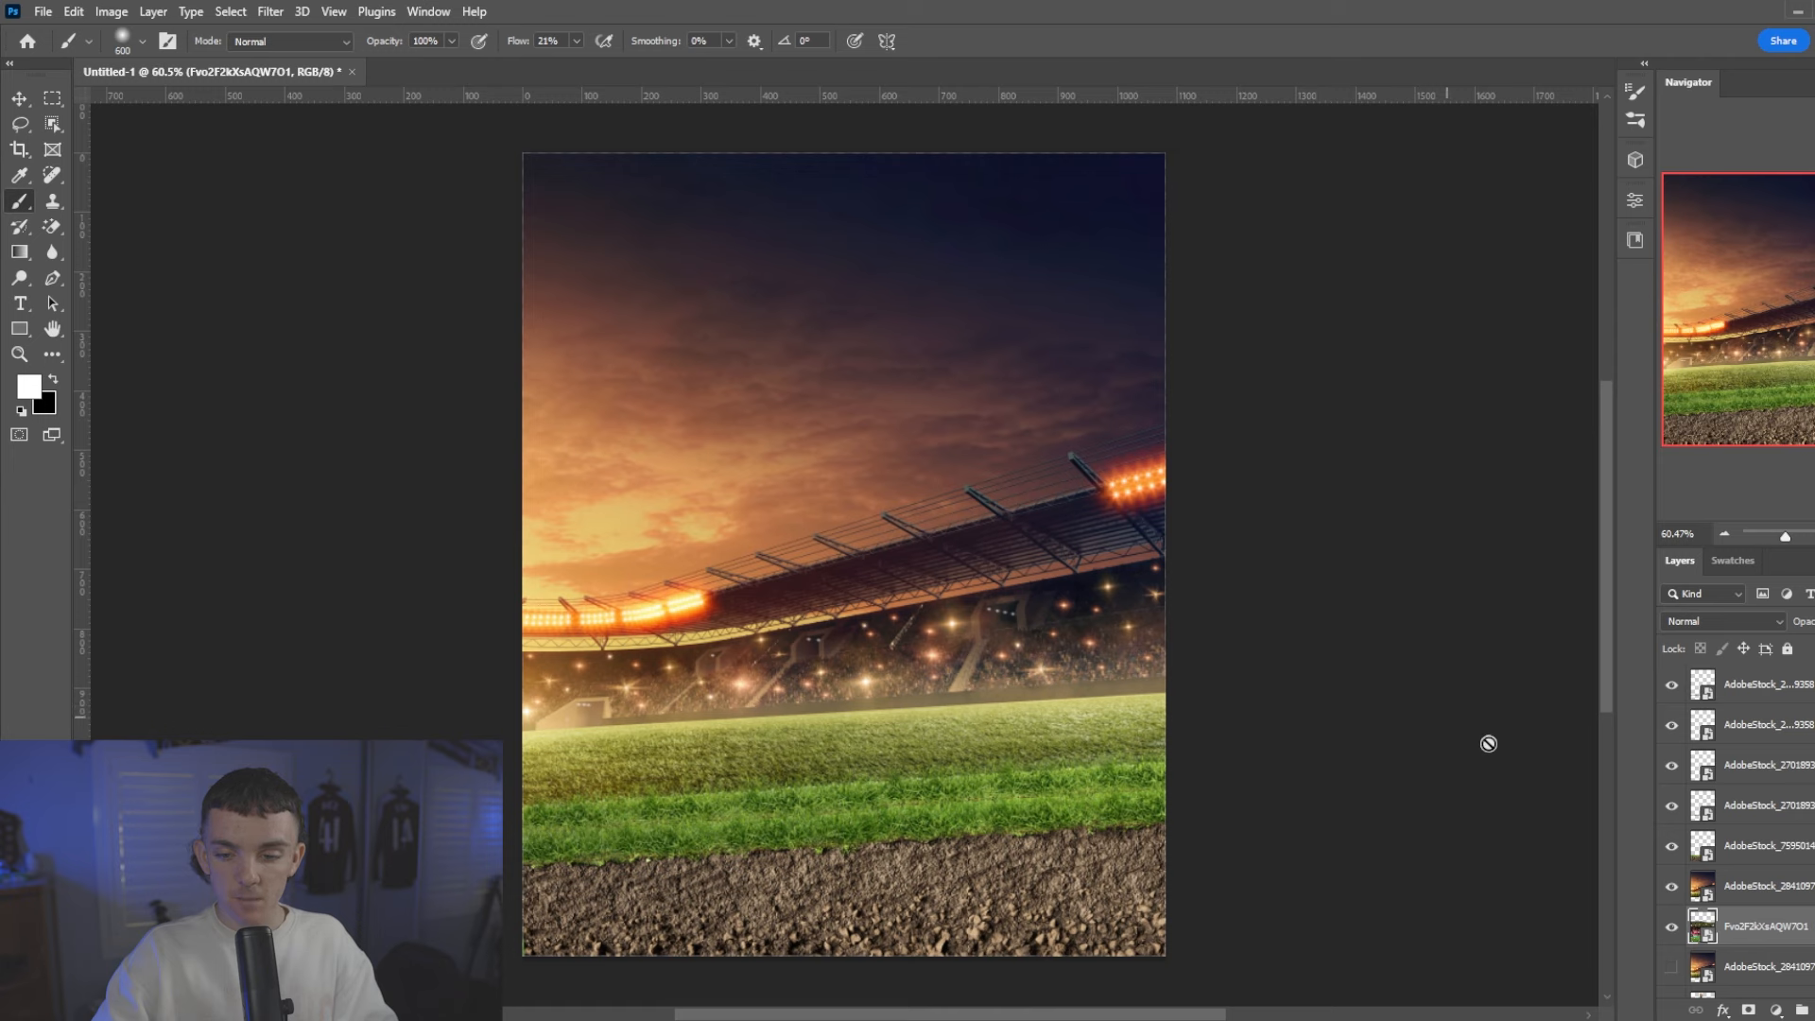
- Add a layer mask to the upper sunset stadium layer and paint it black over the stands to reveal the Nottingham crowd photo
scroll(1715, 898, down, 2)
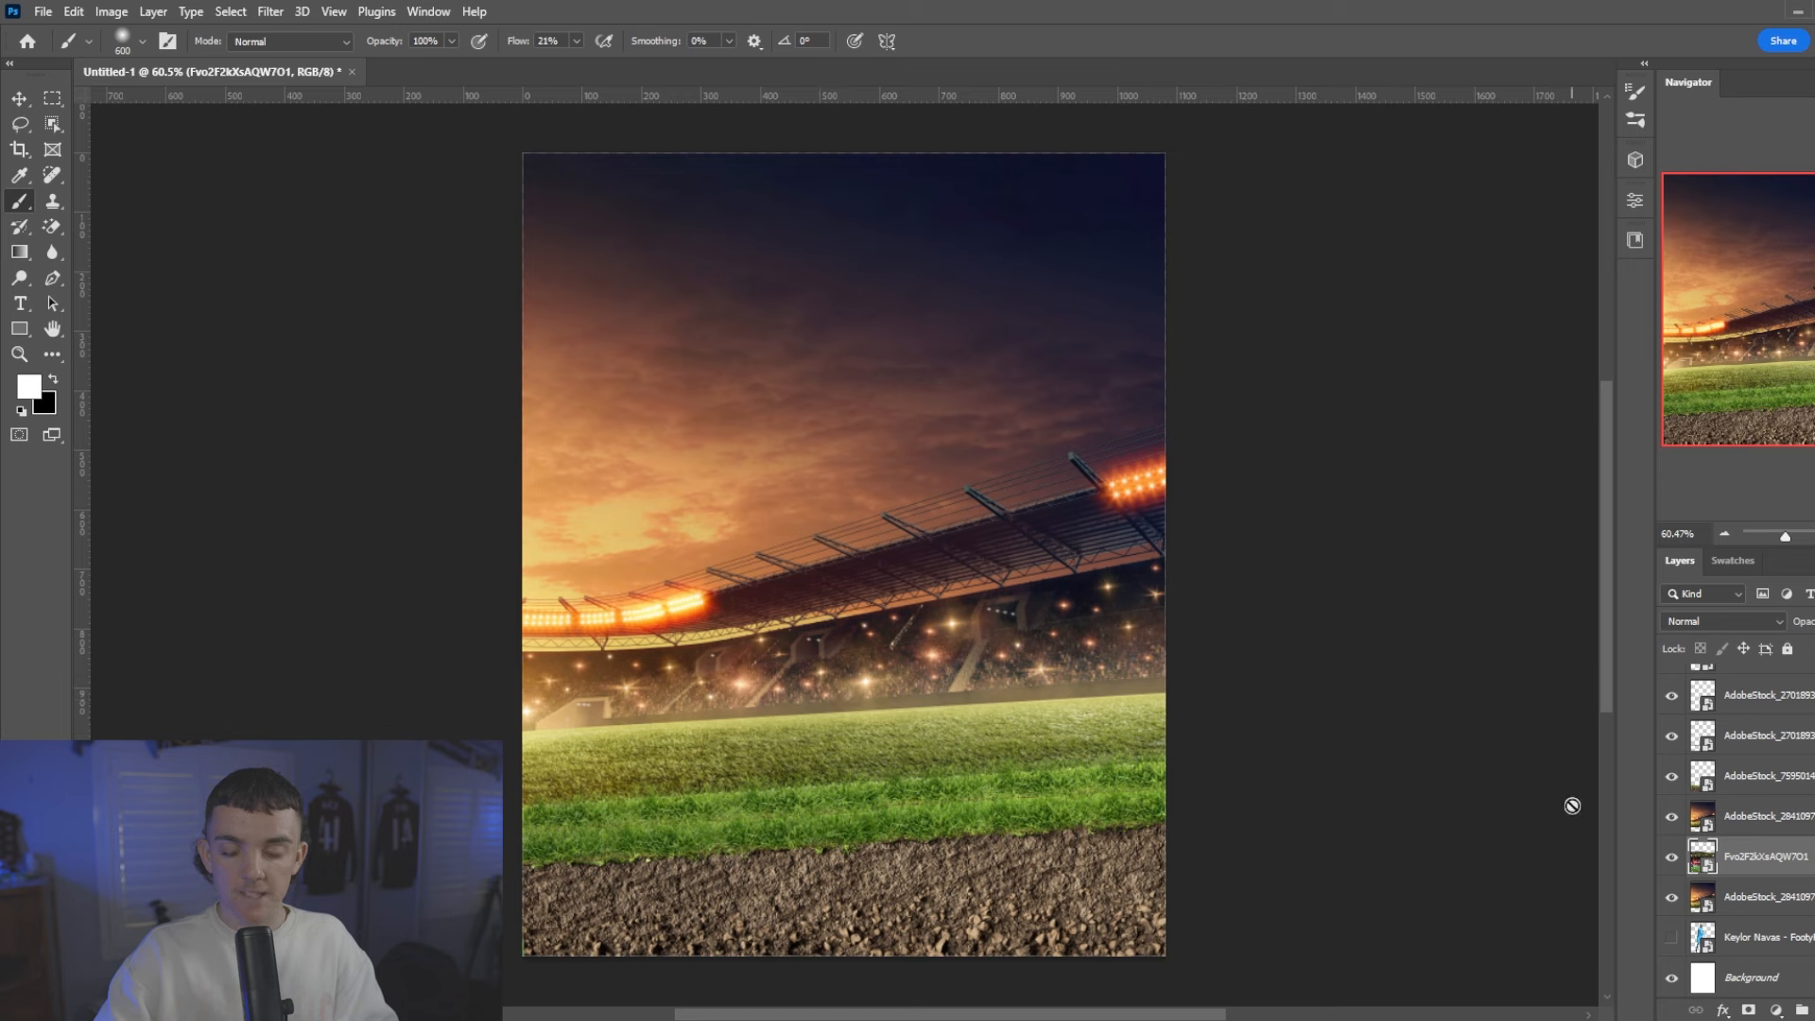
click(1793, 830)
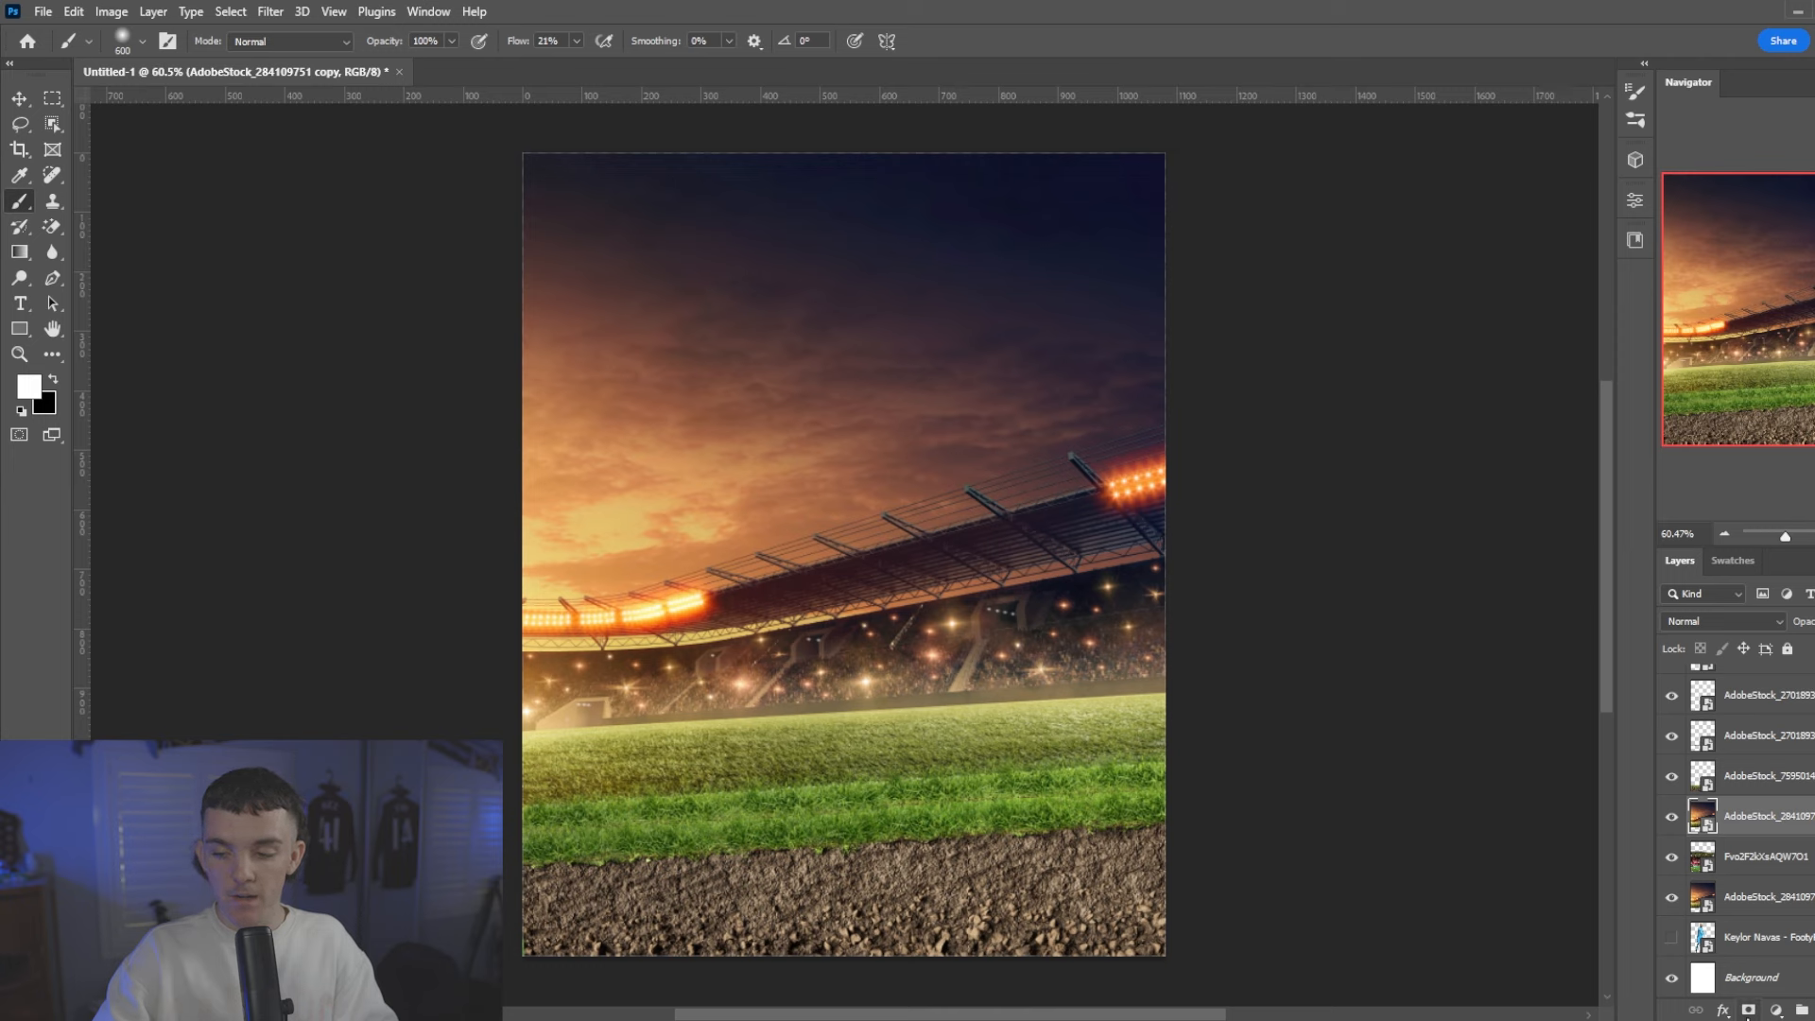
click(1748, 1010)
key(x)
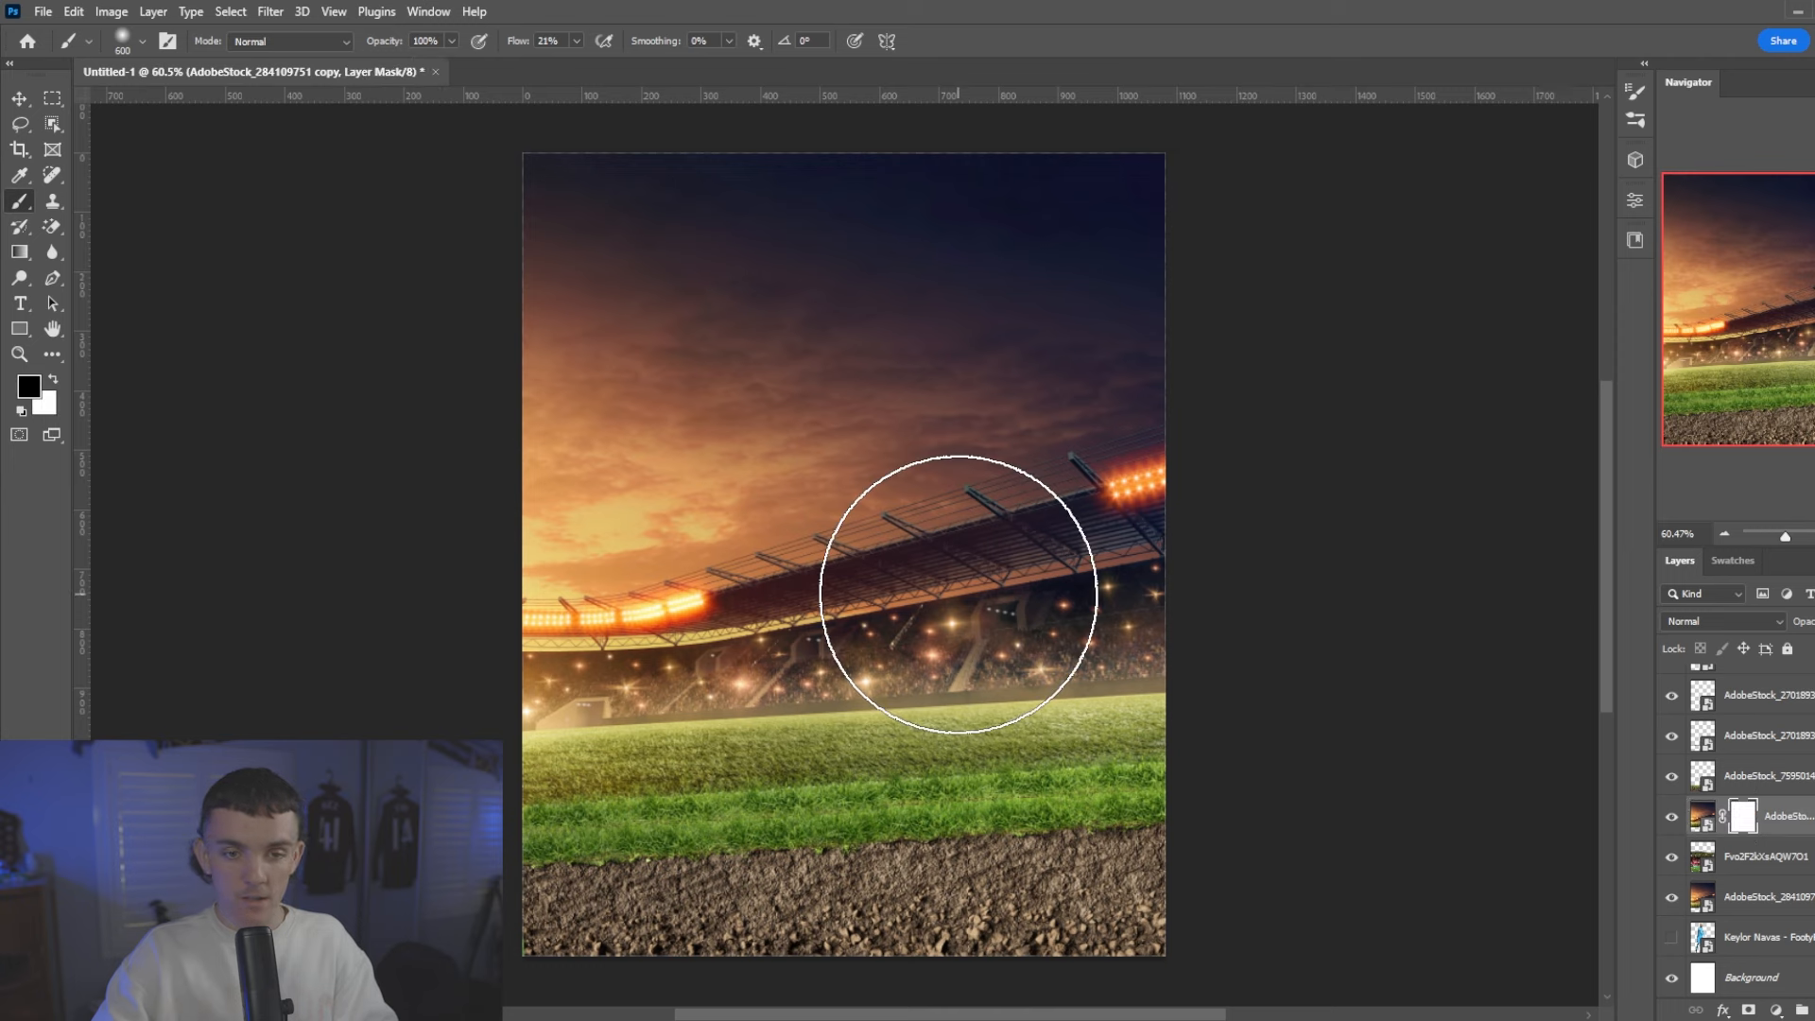
key(bracketright)
mouse_move(1053, 608)
mouse_down()
mouse_move(728, 668)
mouse_move(567, 728)
mouse_move(848, 683)
mouse_up()
- Mask out the sunset stadium's roof, floodlights and right-hand stands with a 400 px black brush to reveal the crowd photo's roof and banner
key(bracketleft)
key(bracketleft)
key(bracketleft)
key(bracketleft)
key(bracketleft)
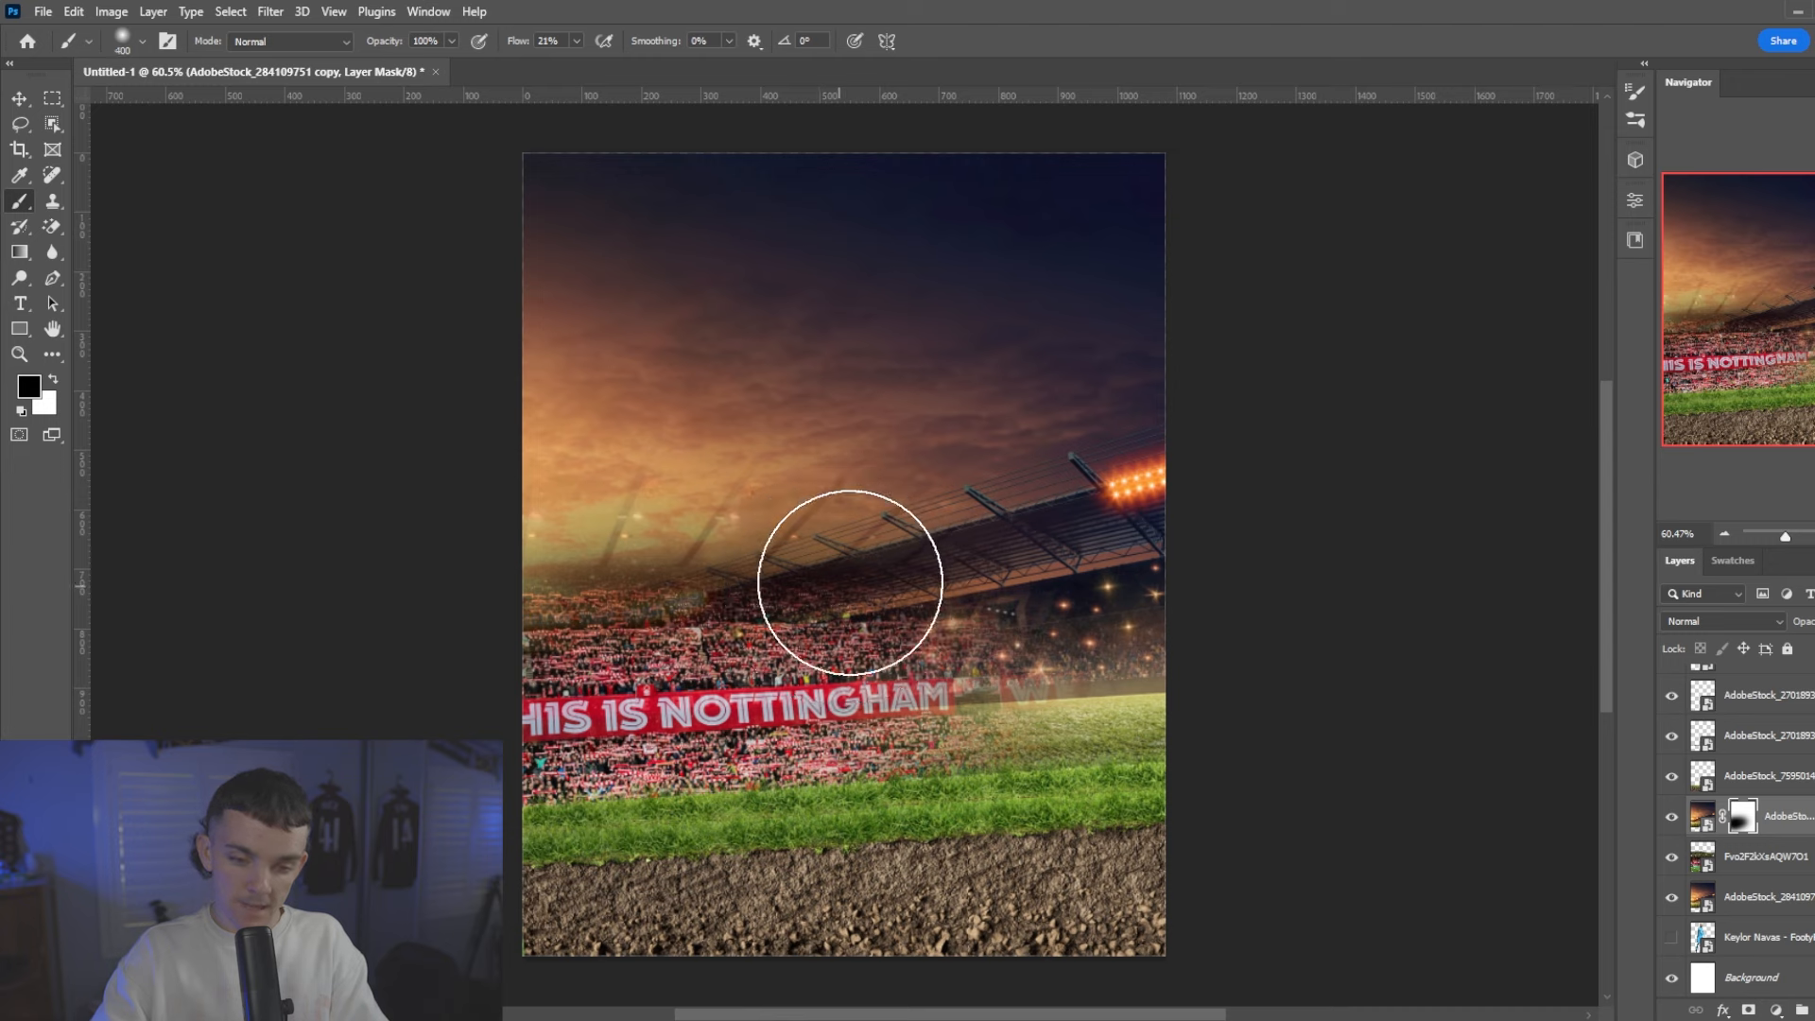
mouse_move(770, 596)
mouse_down()
mouse_move(976, 535)
mouse_move(907, 539)
mouse_move(931, 541)
mouse_up()
key(bracketright)
key(bracketright)
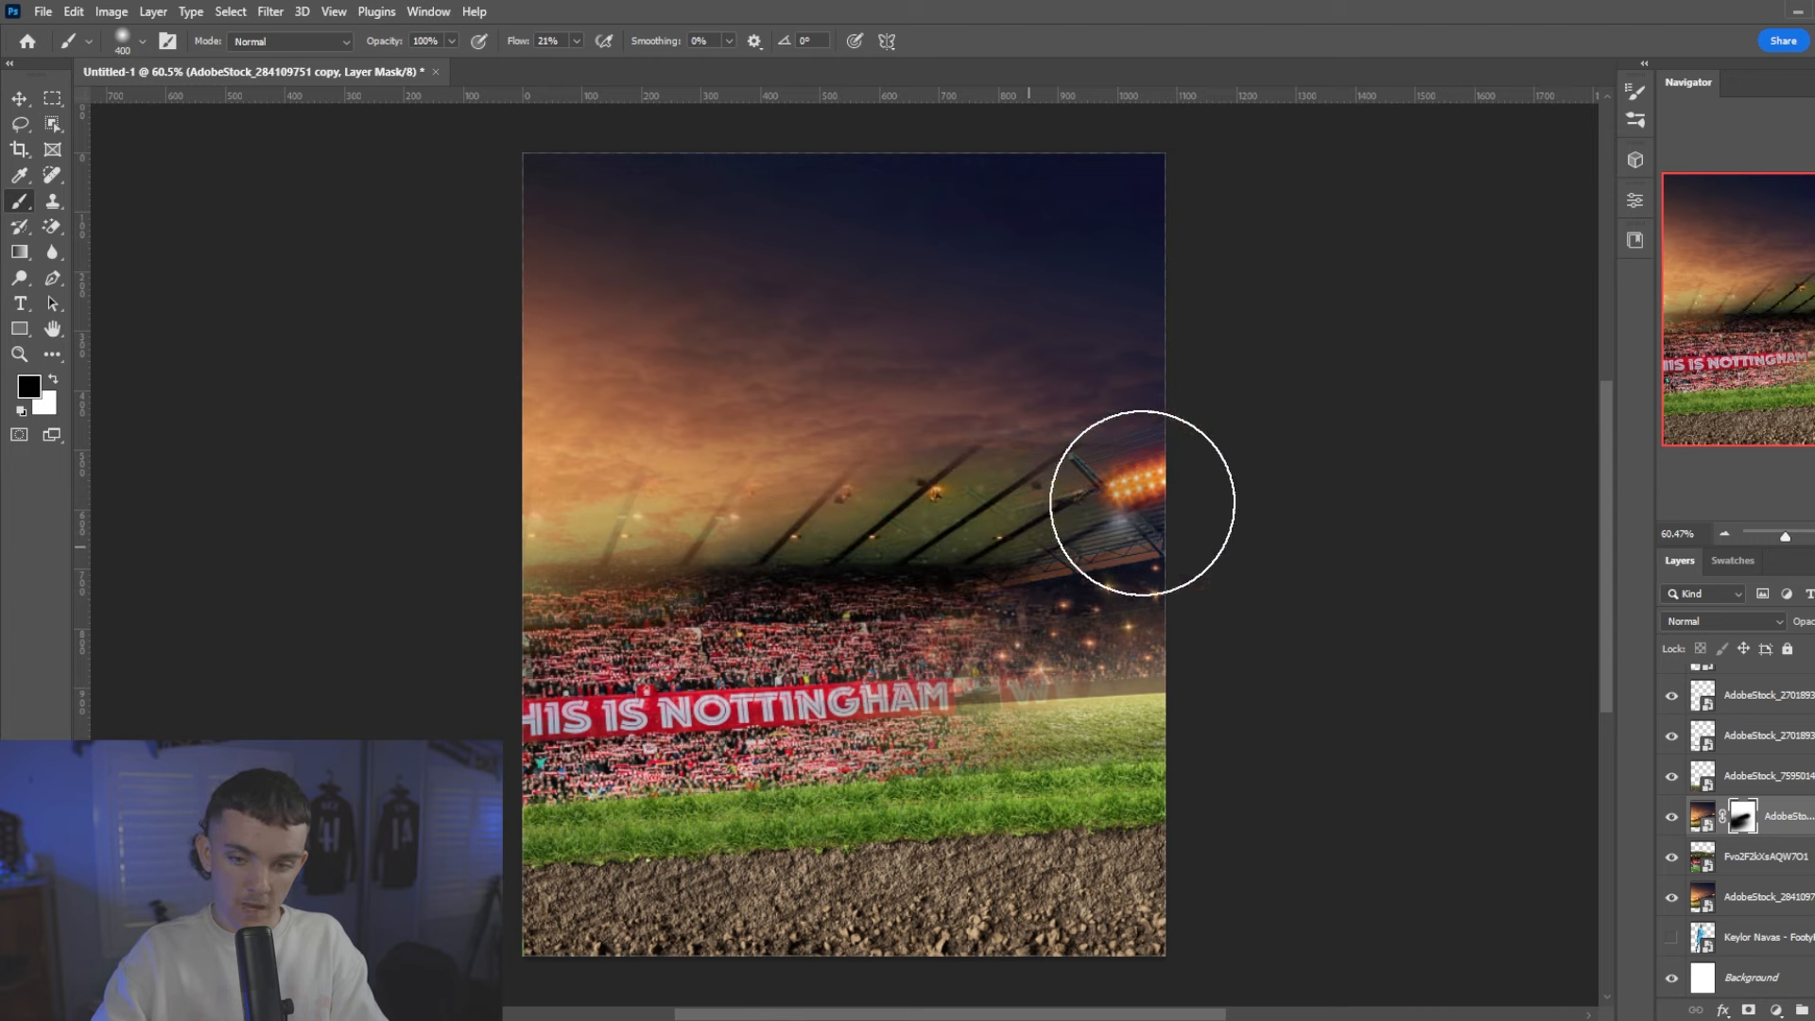
mouse_move(1138, 514)
mouse_down()
mouse_move(1033, 555)
mouse_move(1134, 535)
mouse_move(977, 576)
mouse_move(965, 782)
mouse_up()
- Refine the mask over the left roof and upper crowd with a 500 px brush, alternating white and black strokes
key(bracketright)
key(bracketright)
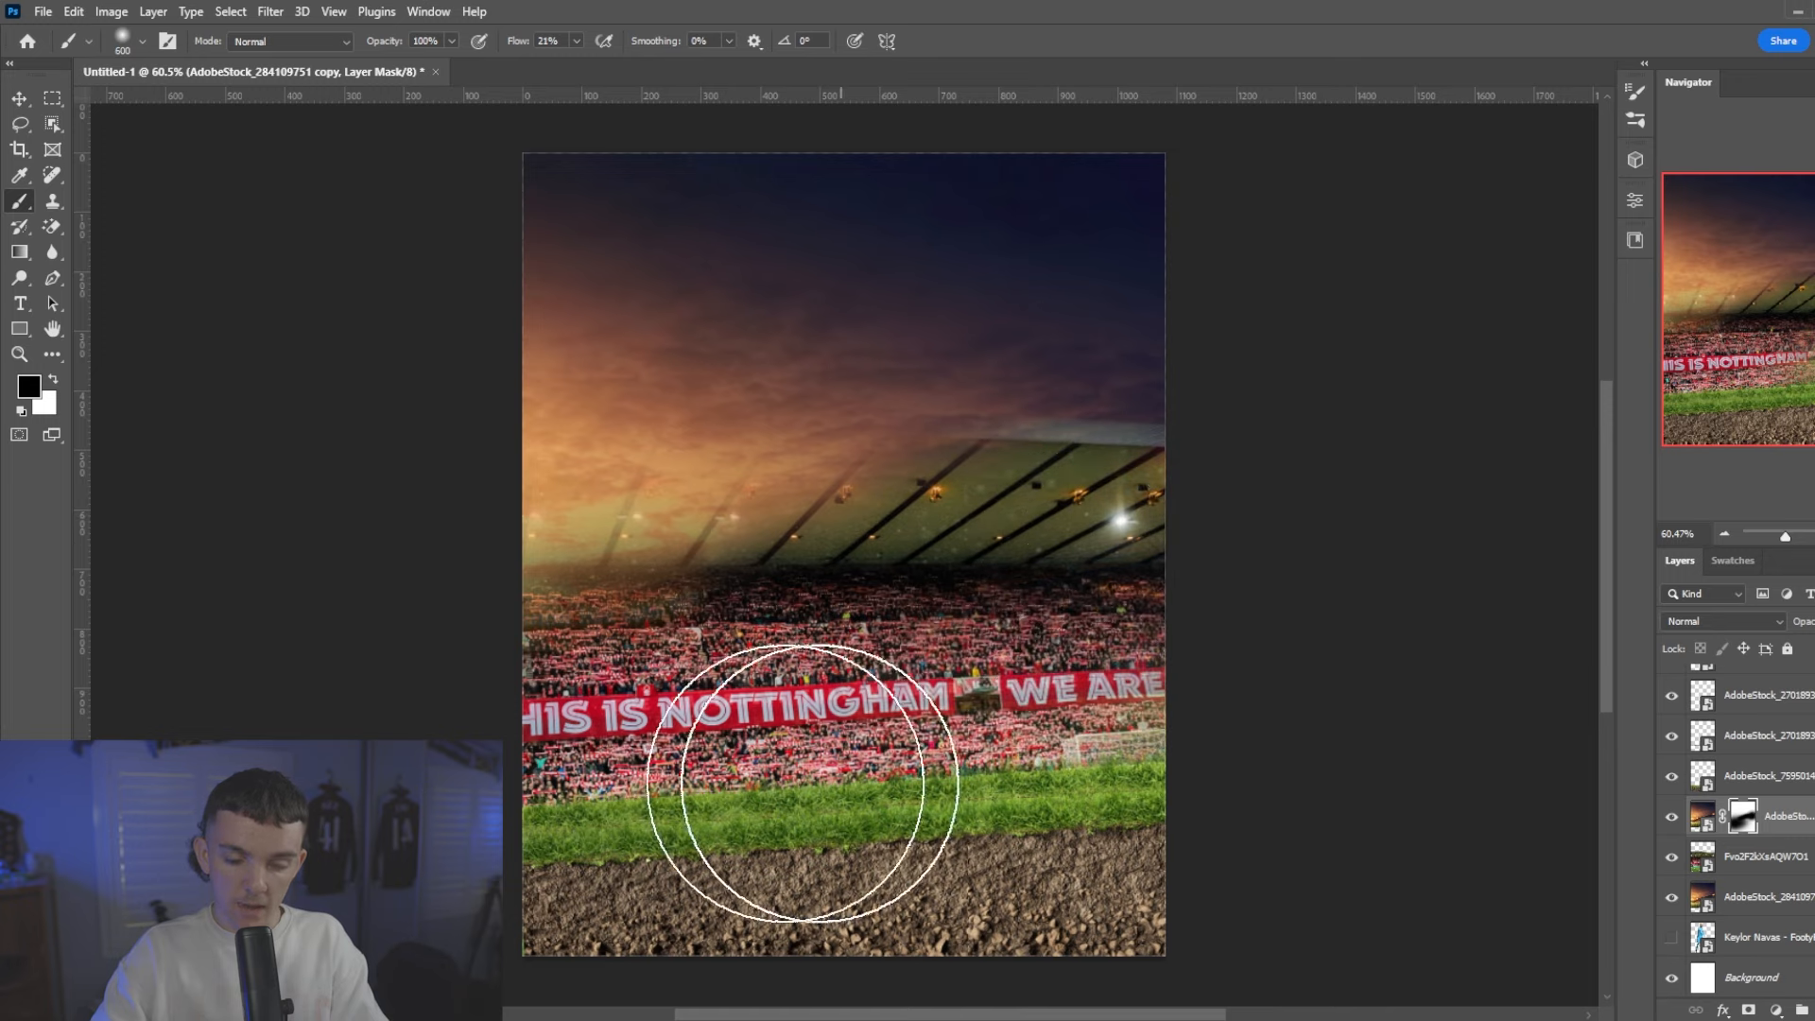
key(bracketleft)
drag(652, 588, 482, 644)
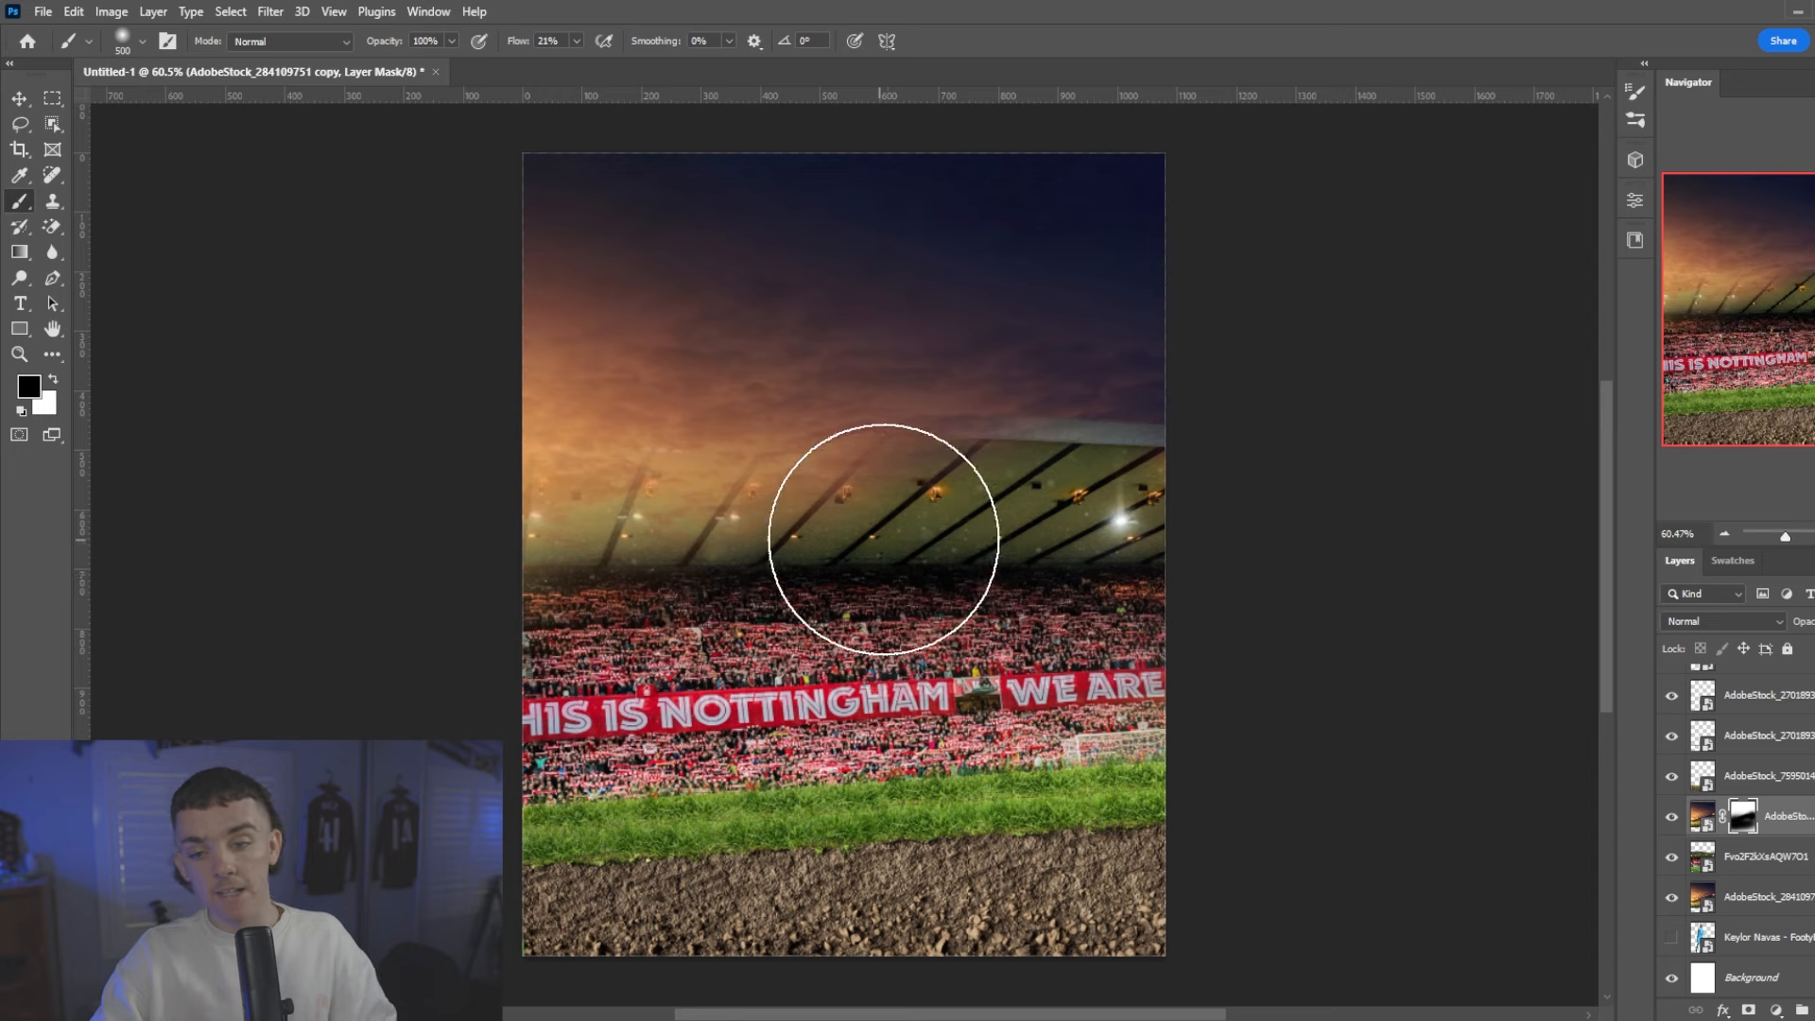
key(x)
mouse_move(704, 582)
mouse_down()
mouse_move(616, 608)
mouse_move(845, 600)
mouse_up()
key(x)
drag(599, 668, 838, 627)
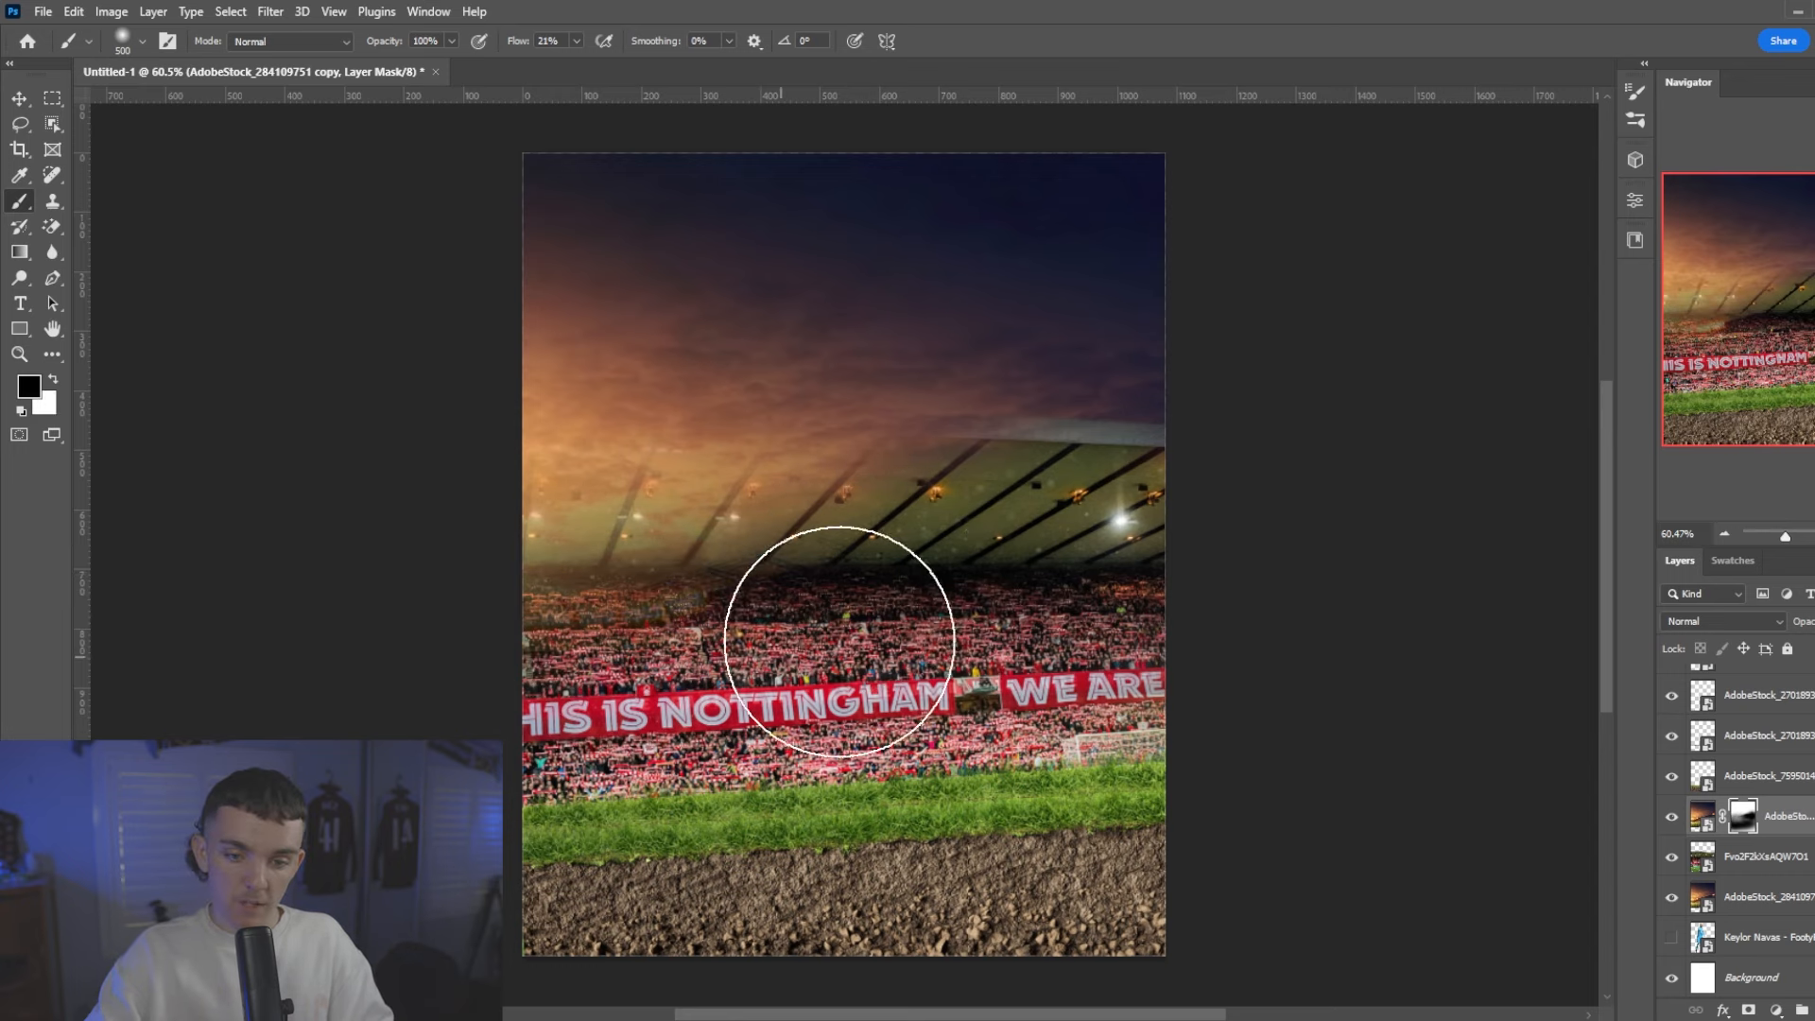
- Try painting white on the mask over the sky above the right end of the roof
key(x)
drag(1037, 419, 1123, 366)
key(x)
key(ctrl+z)
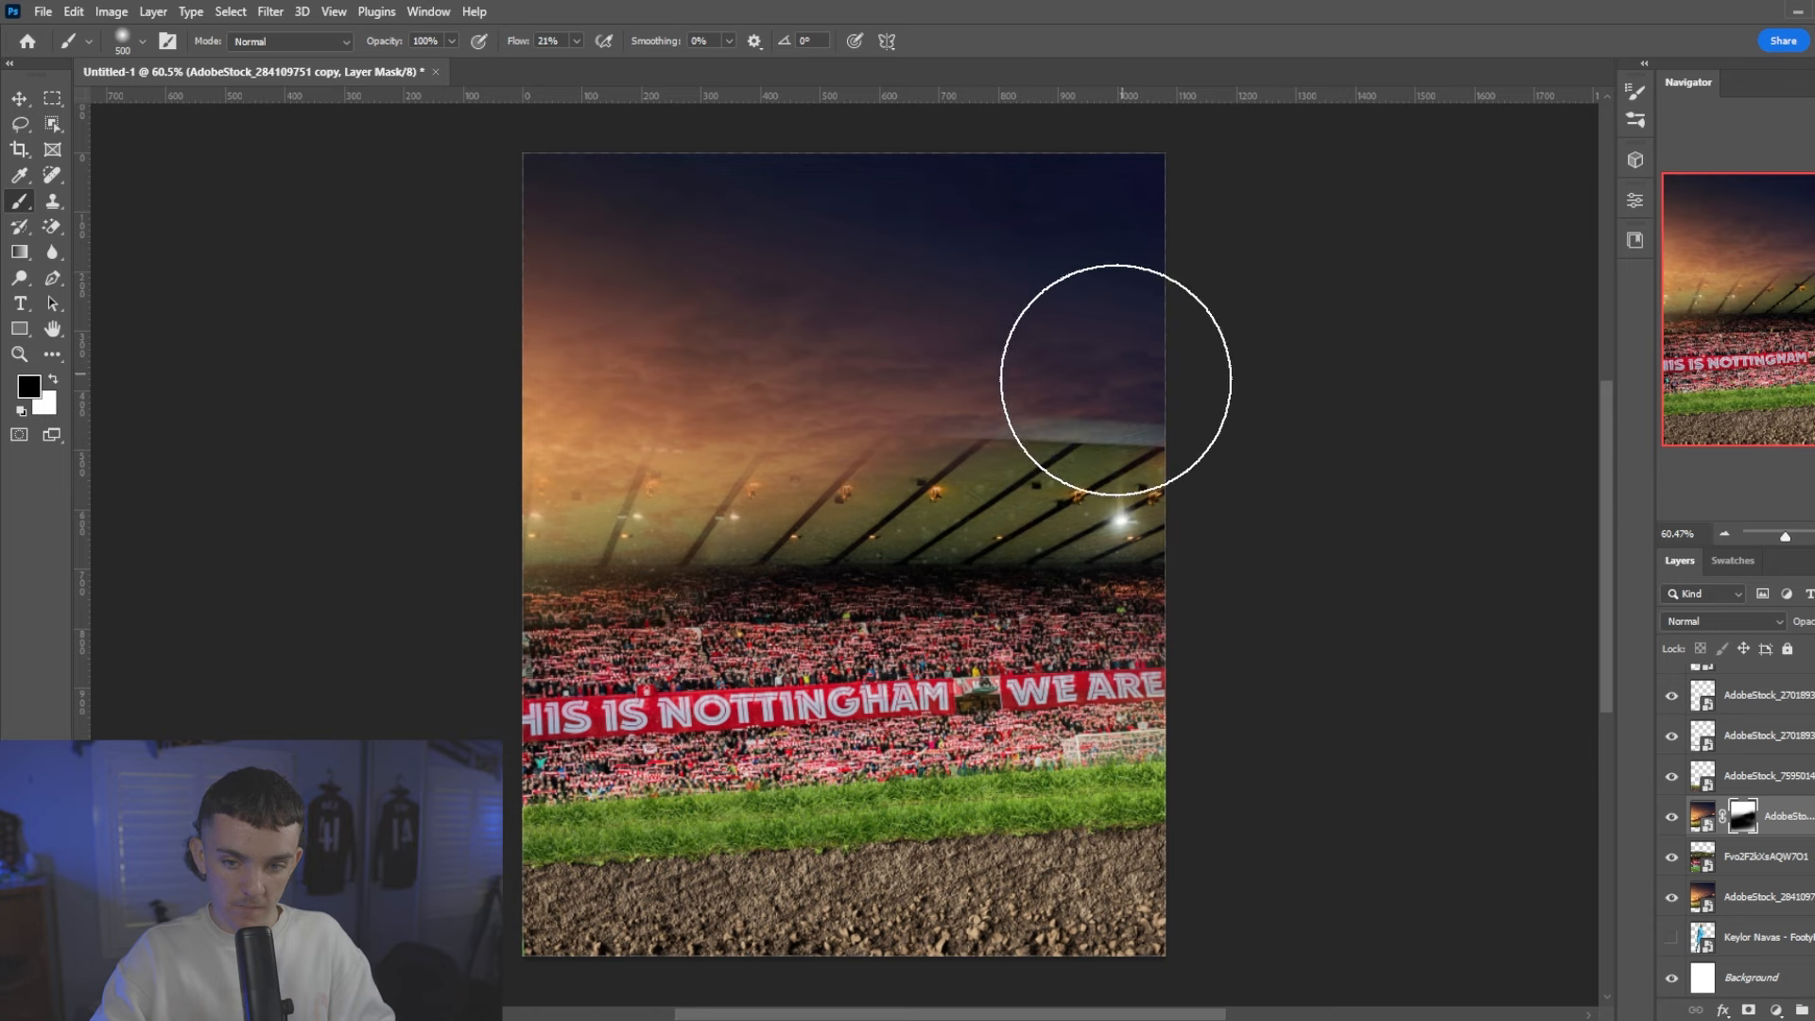
- Compare the composite with the lower sunset stadium layer hidden and shown, then reselect the upper copy's mask
click(1769, 904)
key(x)
click(1671, 898)
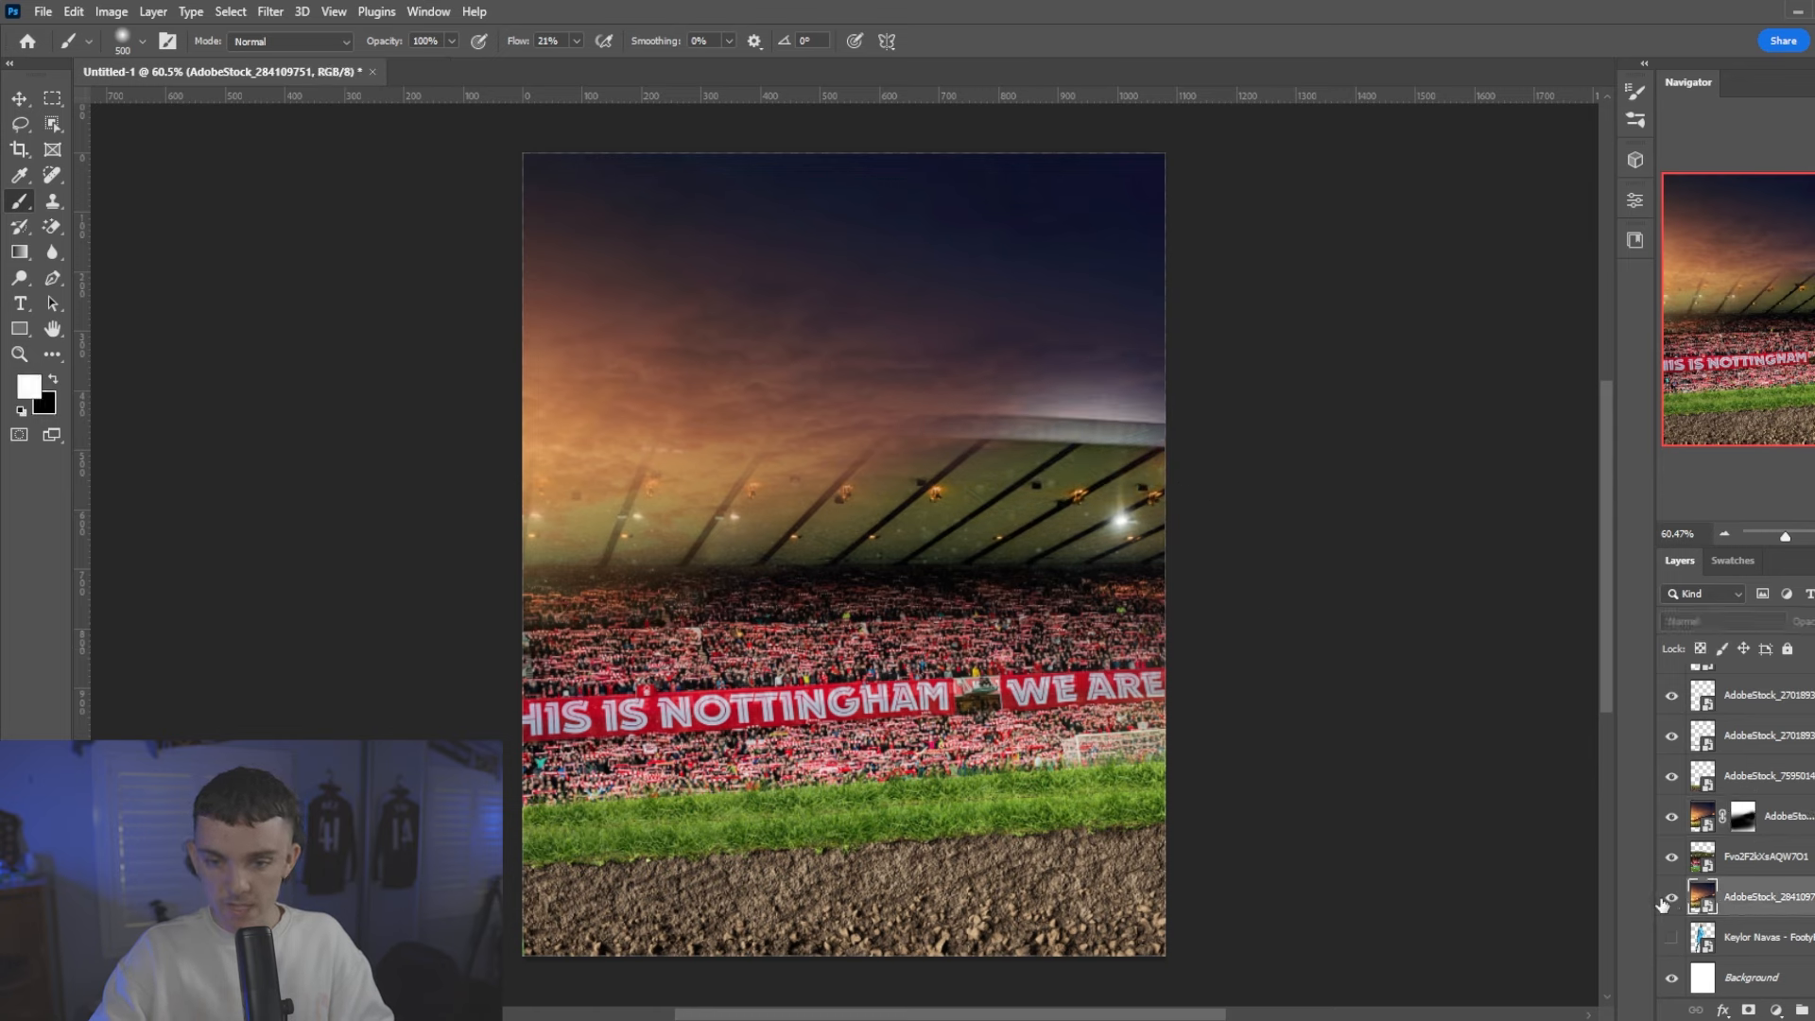
click(1671, 898)
click(1671, 897)
click(1671, 898)
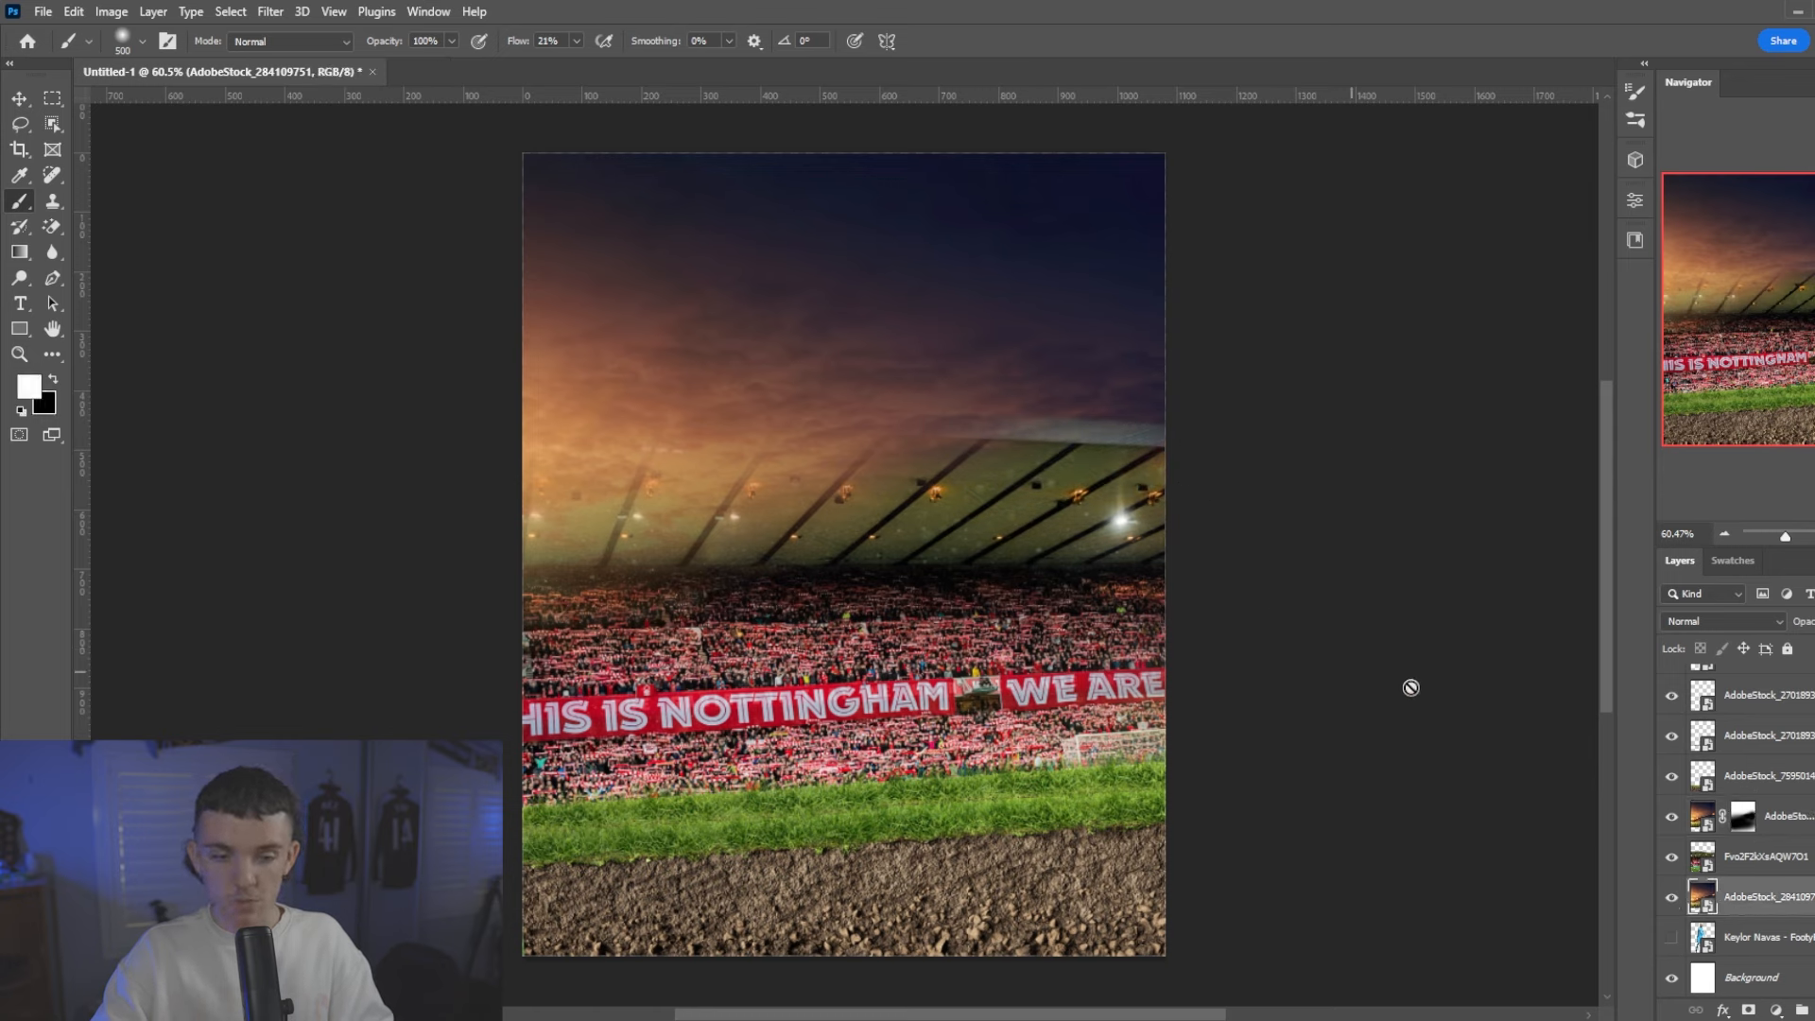
click(1732, 819)
key(x)
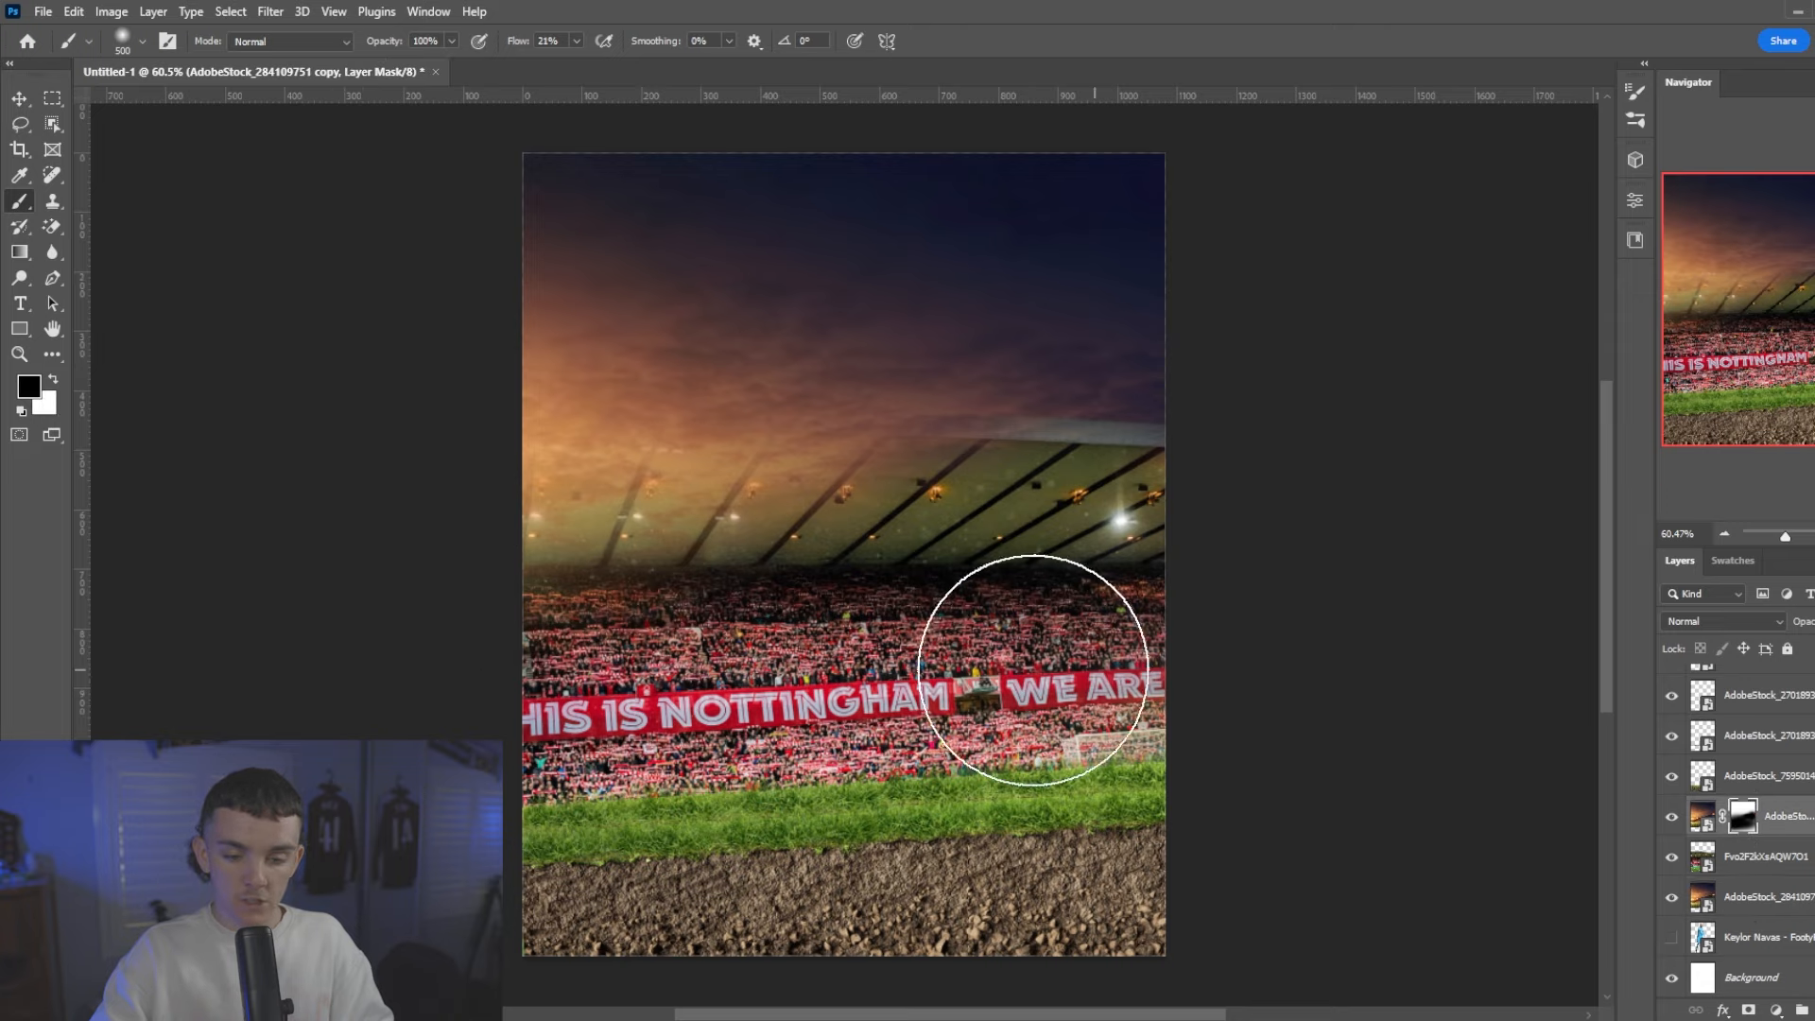
- Examine the right end of the roof edge up close and compare the composite with the masked sunset layer hidden and shown
scroll(894, 682, up, 5)
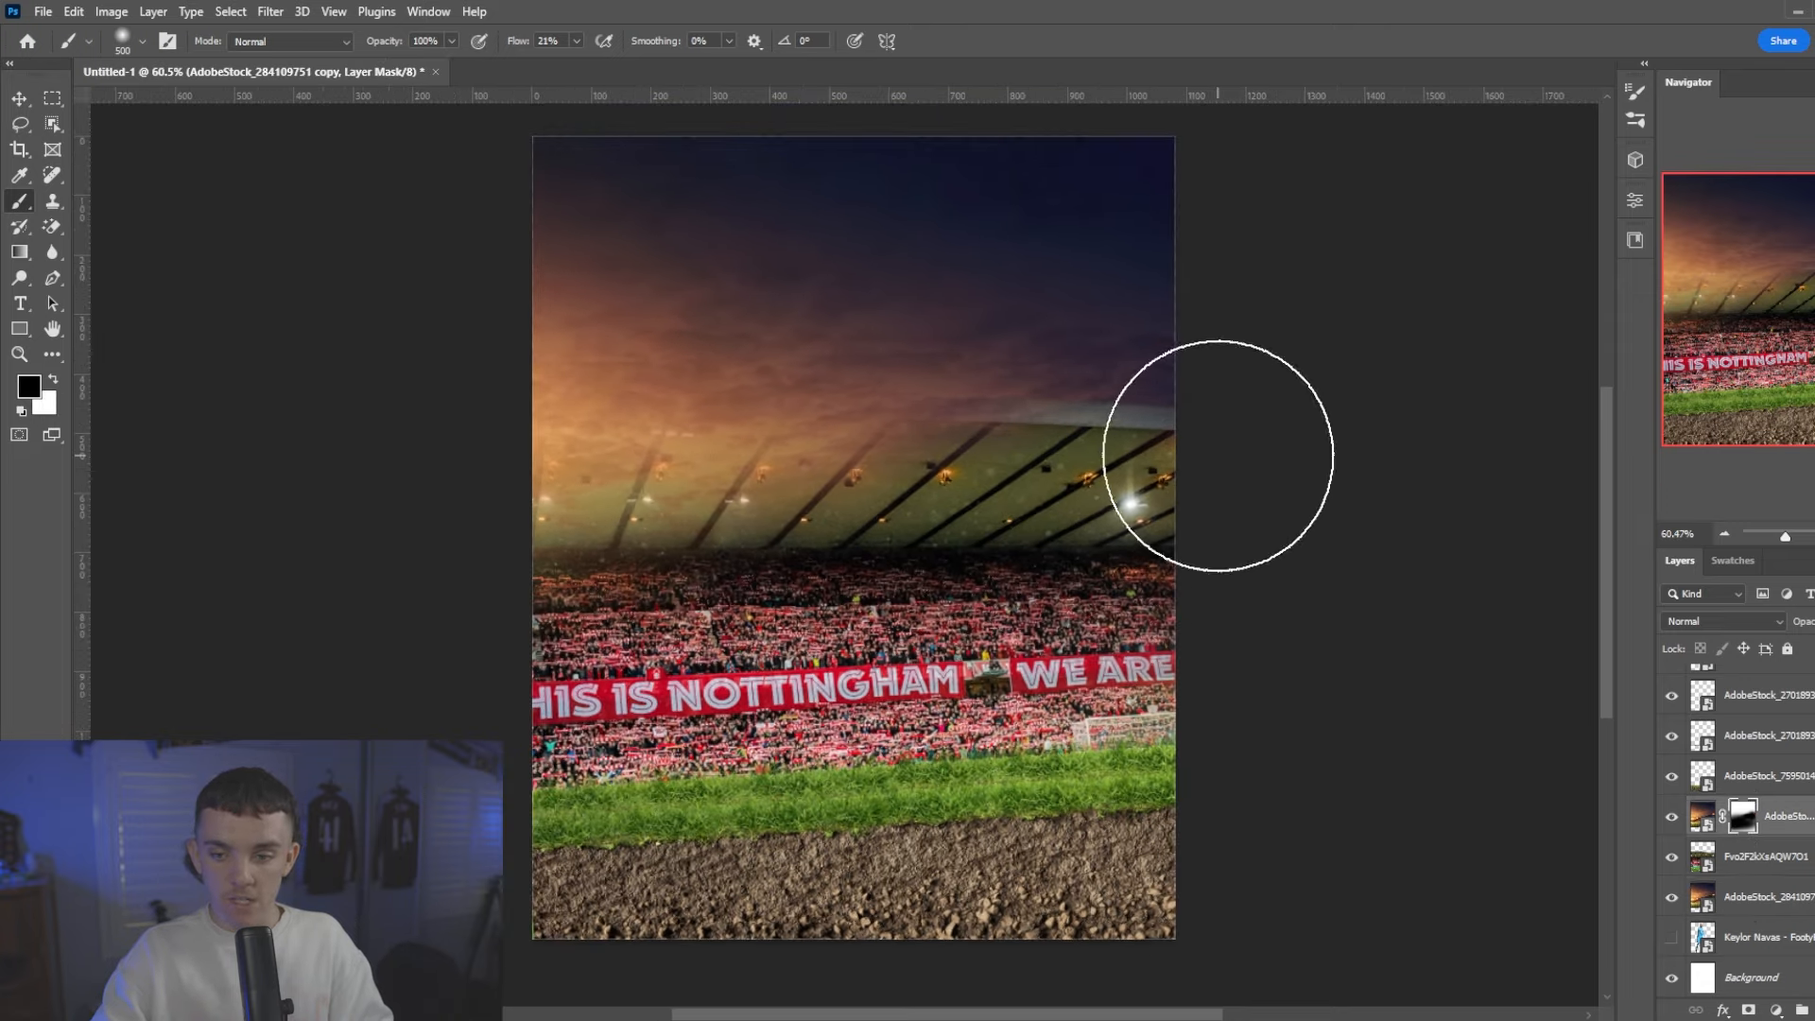
key(bracketleft)
key(bracketleft)
key(bracketleft)
key(bracketleft)
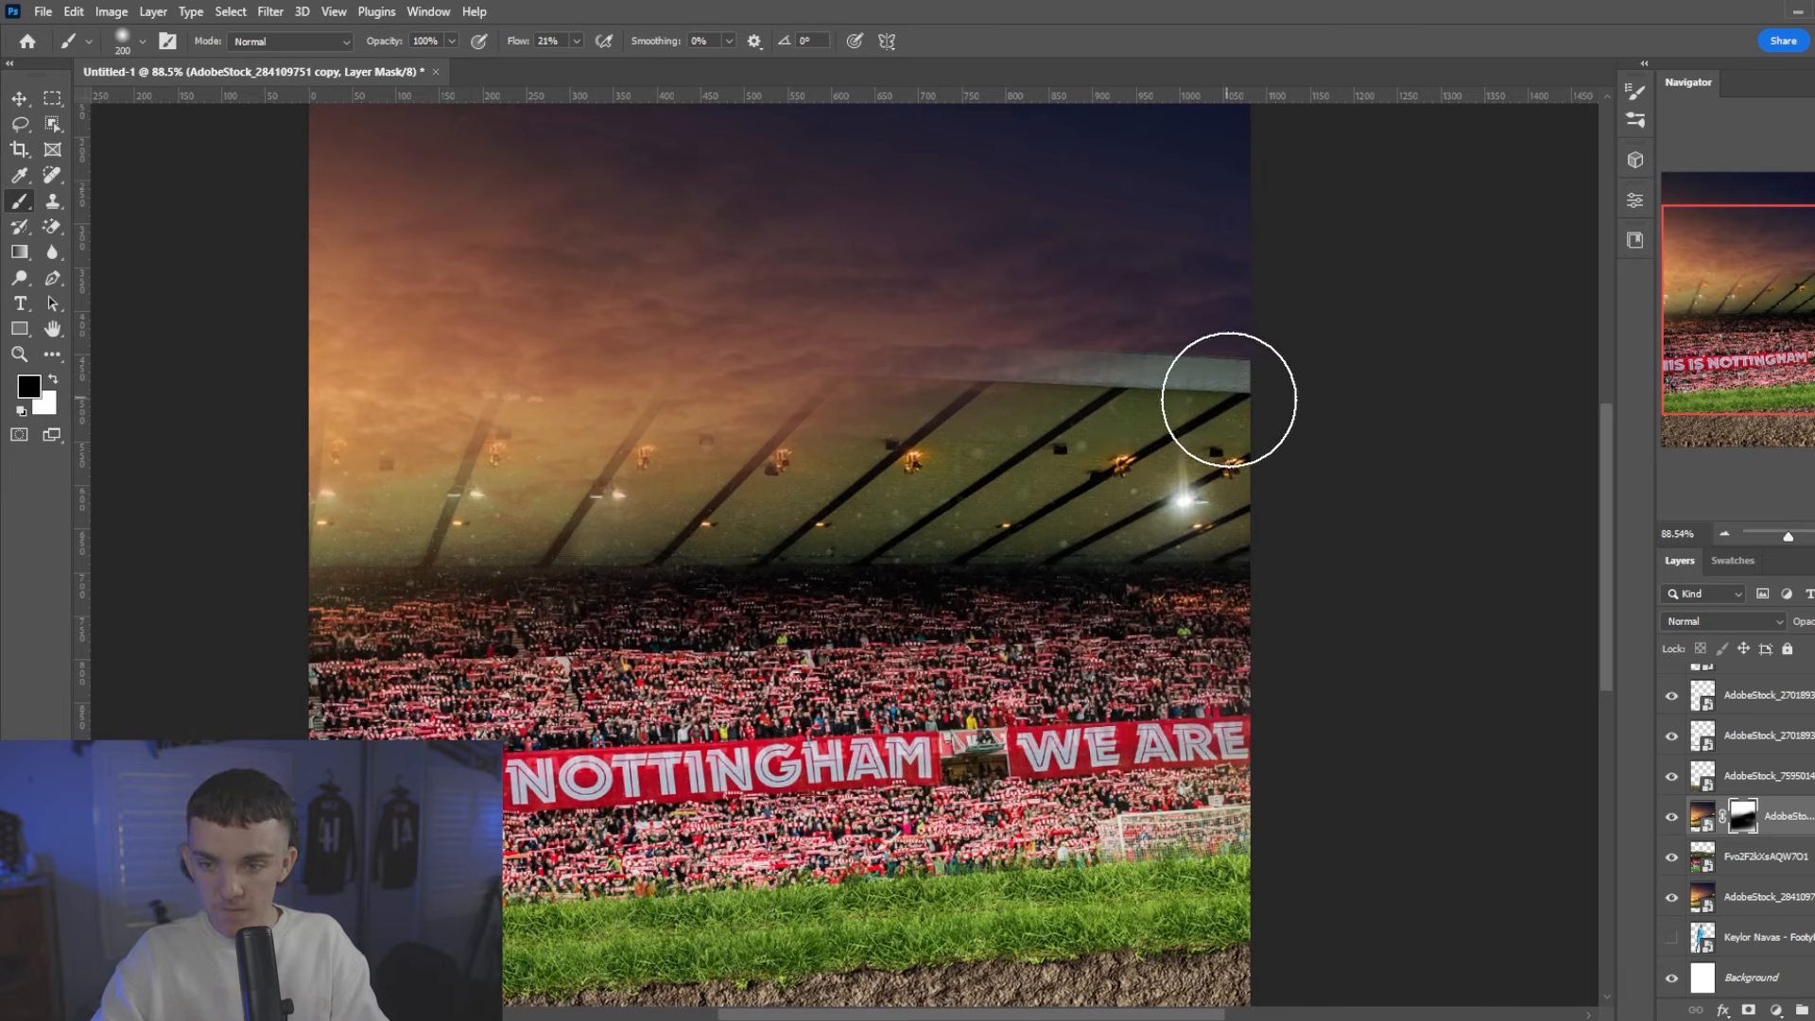
scroll(1179, 511, down, 5)
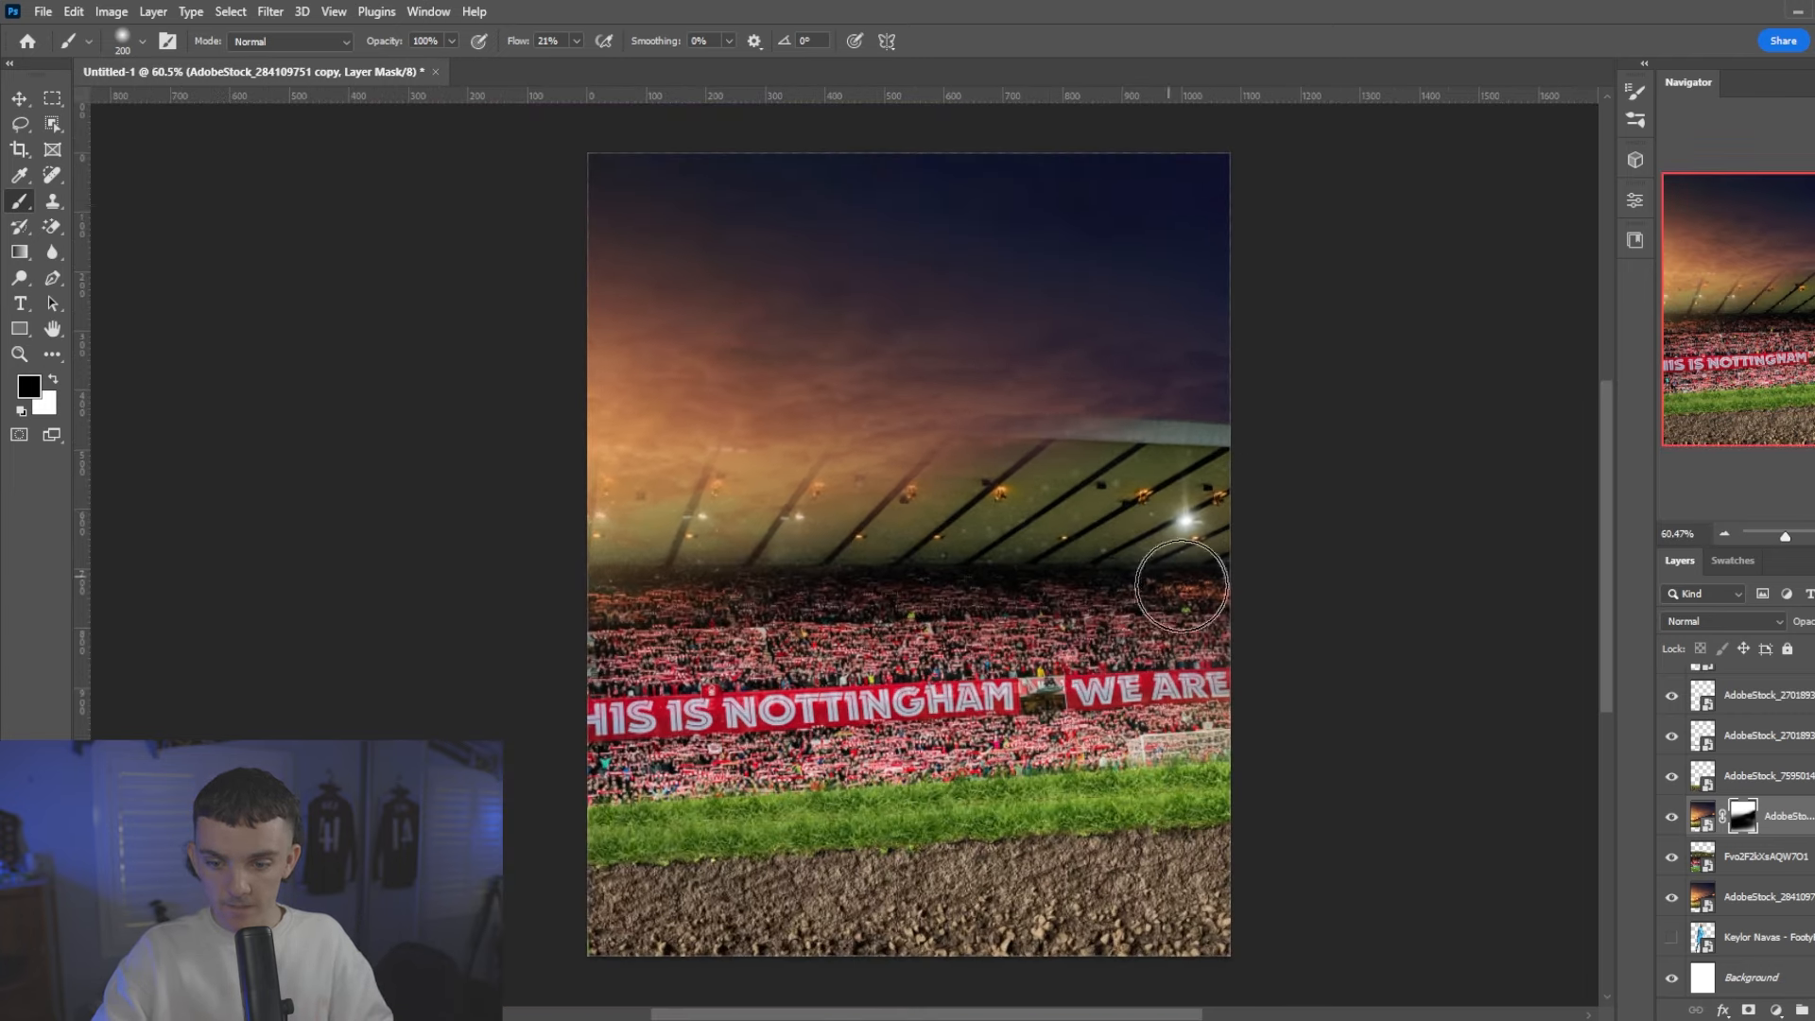
click(1671, 816)
click(1671, 816)
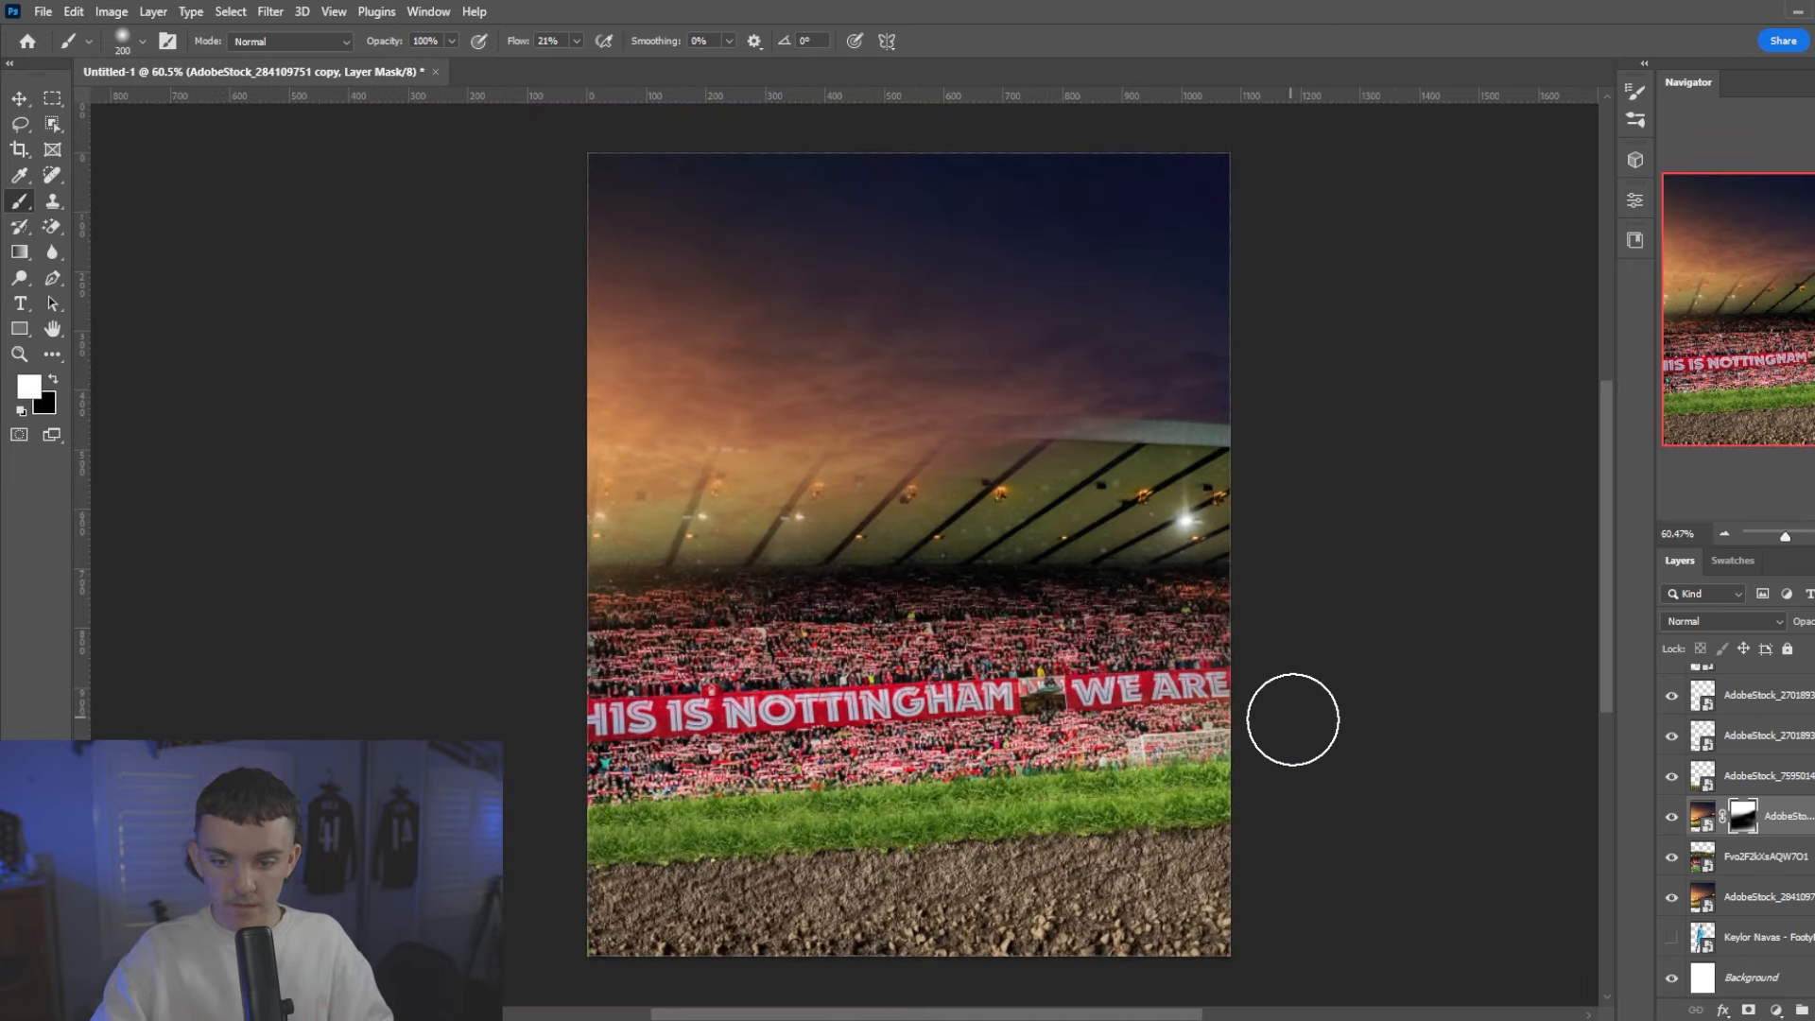
- Blend the left part of the roof into the sunset sky using a 900 px white brush on the mask
key(bracketright)
key(bracketright)
key(bracketright)
key(bracketright)
key(bracketright)
key(bracketright)
key(bracketright)
click(1671, 816)
click(1672, 816)
key(x)
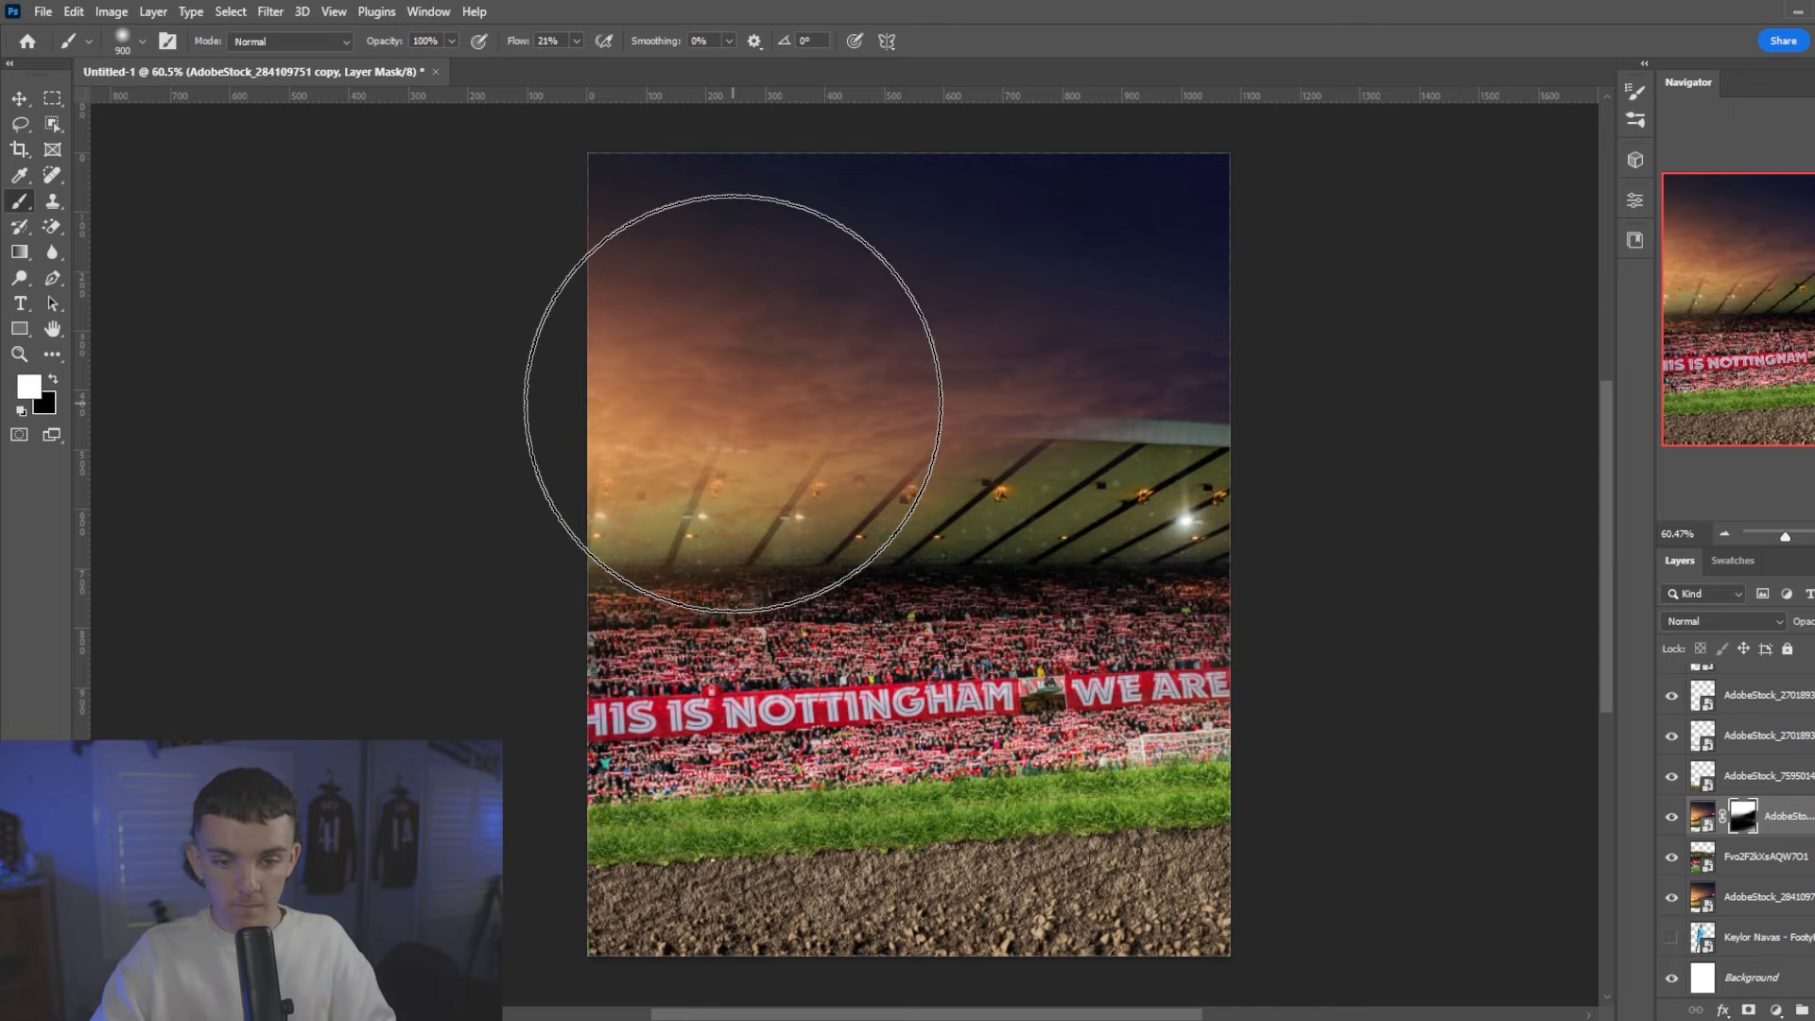
- Touch up the mask in black along the crowd's upper left edge with a 250 px brush
key(x)
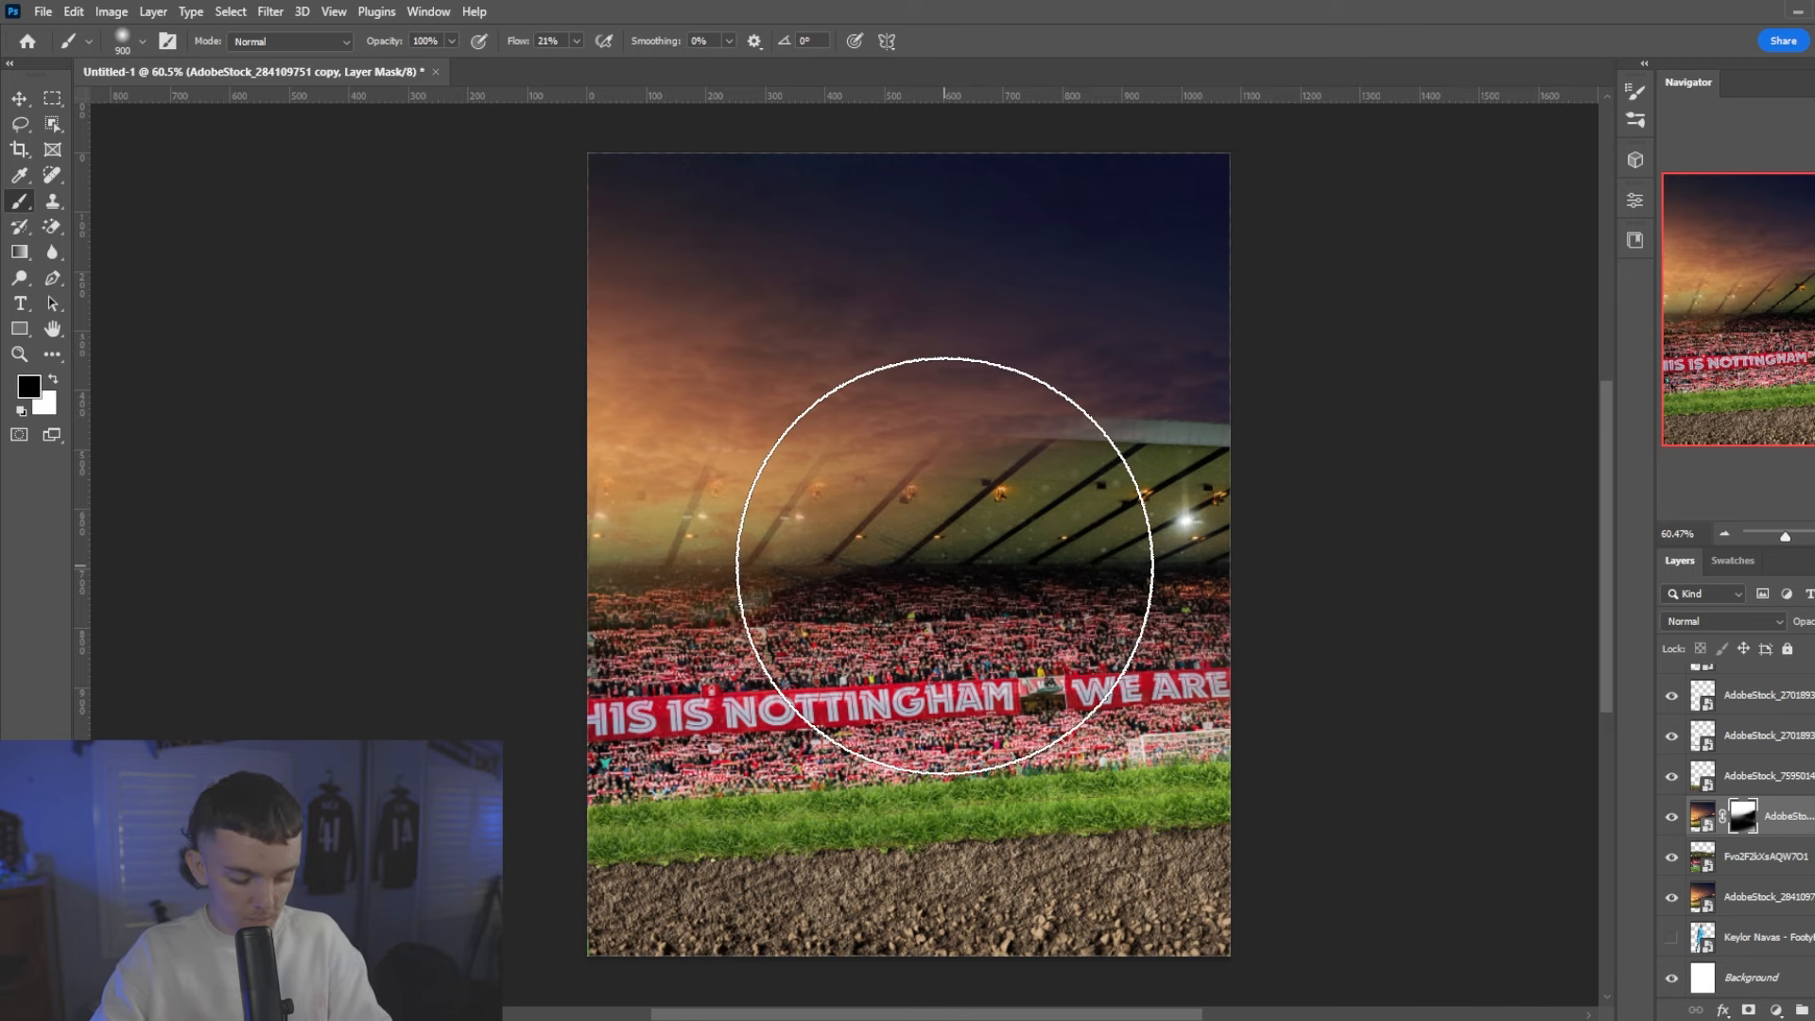
key(bracketleft)
key(bracketleft)
key(bracketleft)
key(bracketleft)
key(bracketleft)
key(bracketleft)
key(bracketleft)
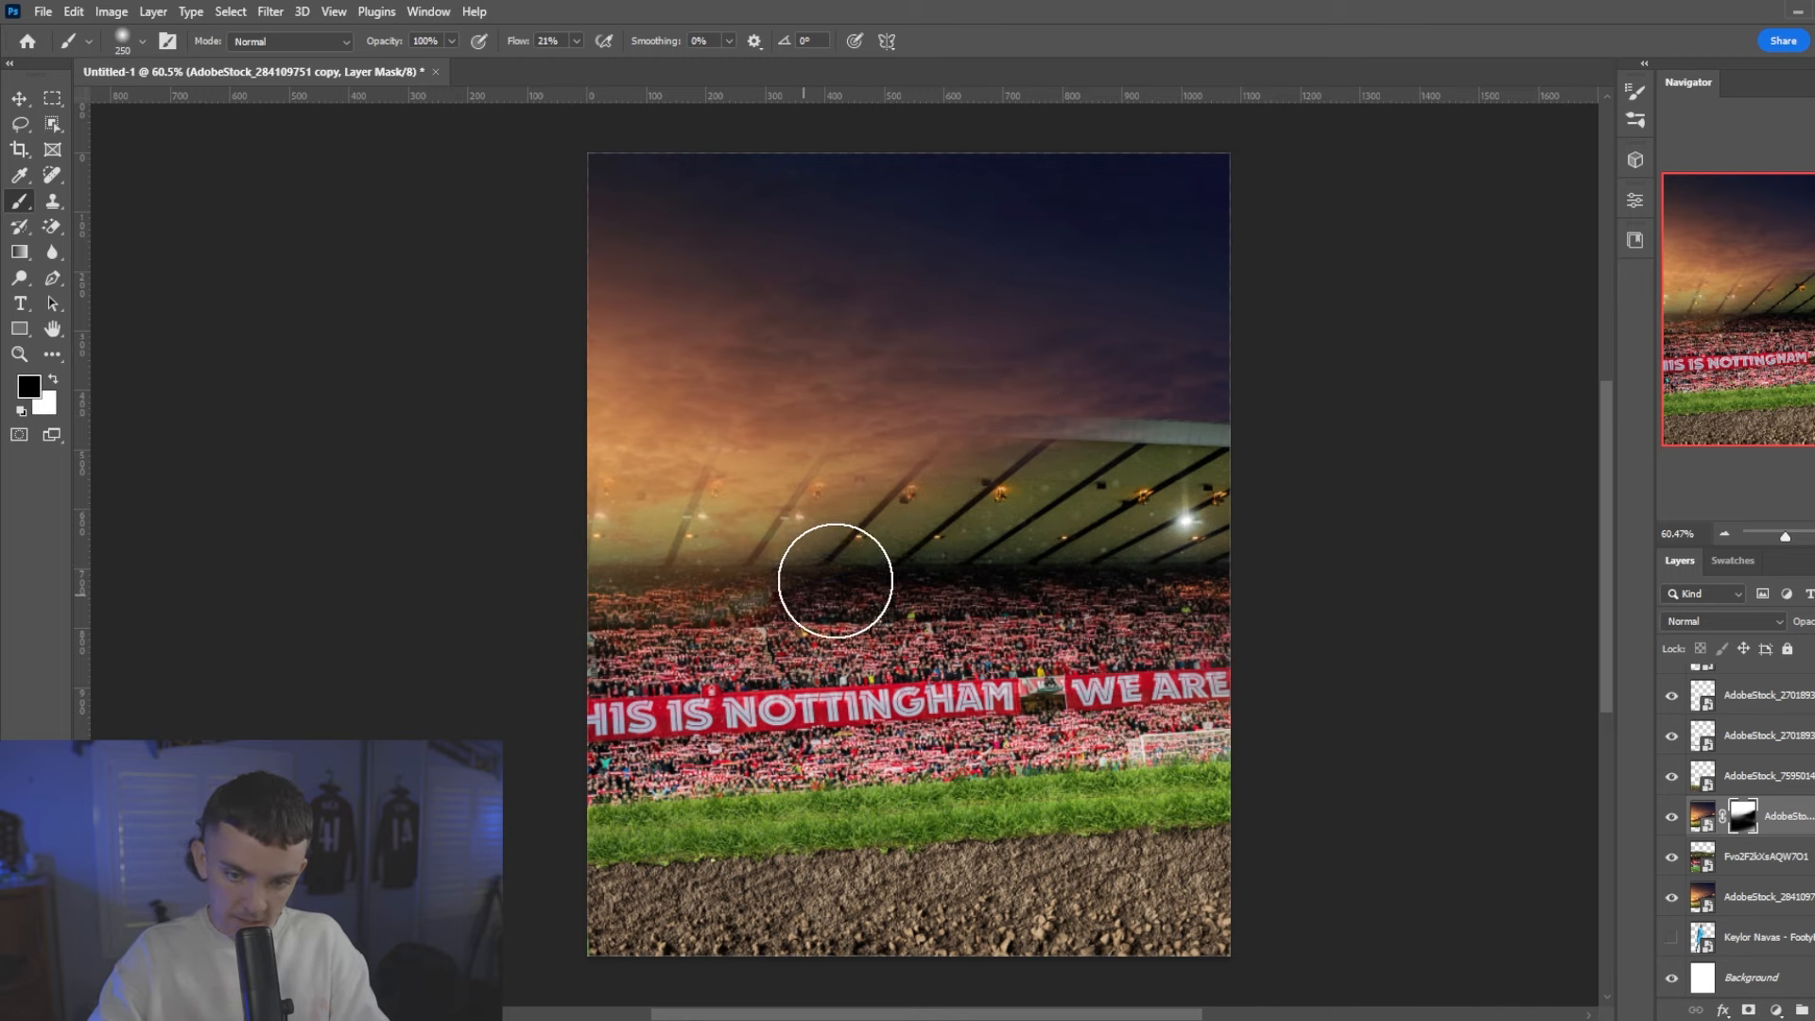
scroll(960, 583, up, 1)
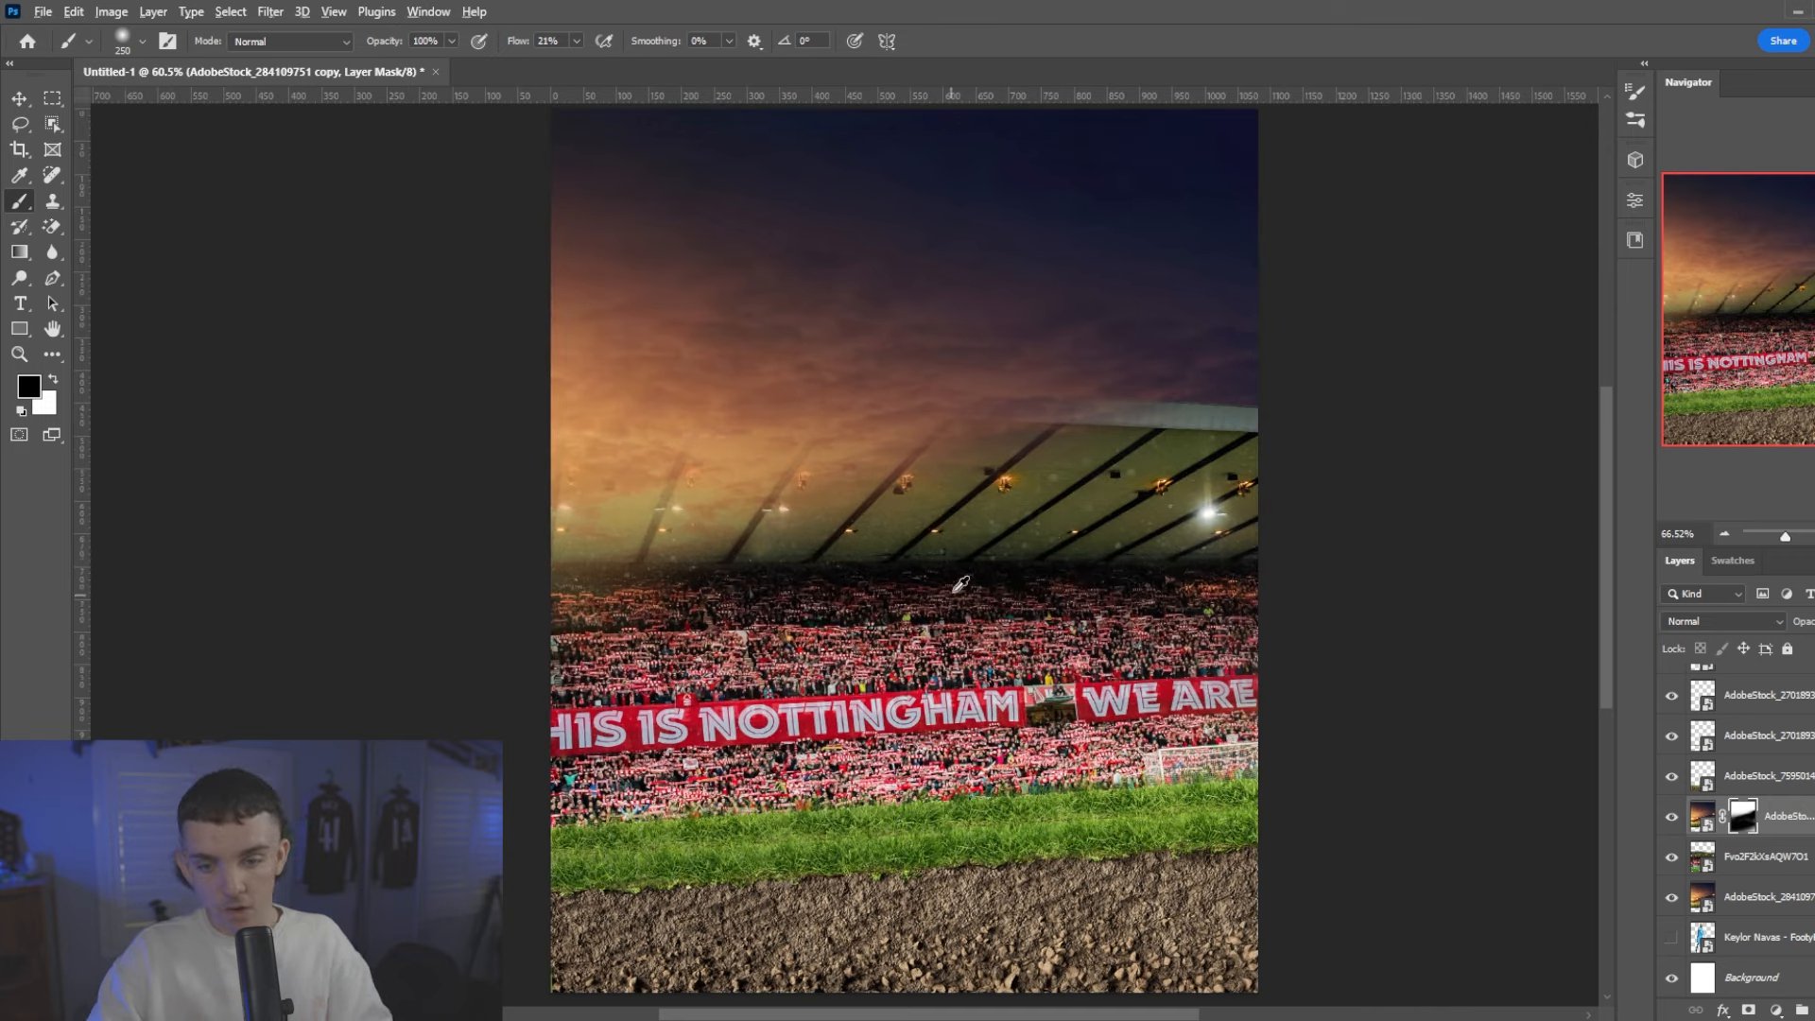
scroll(1047, 498, down, 1)
key(x)
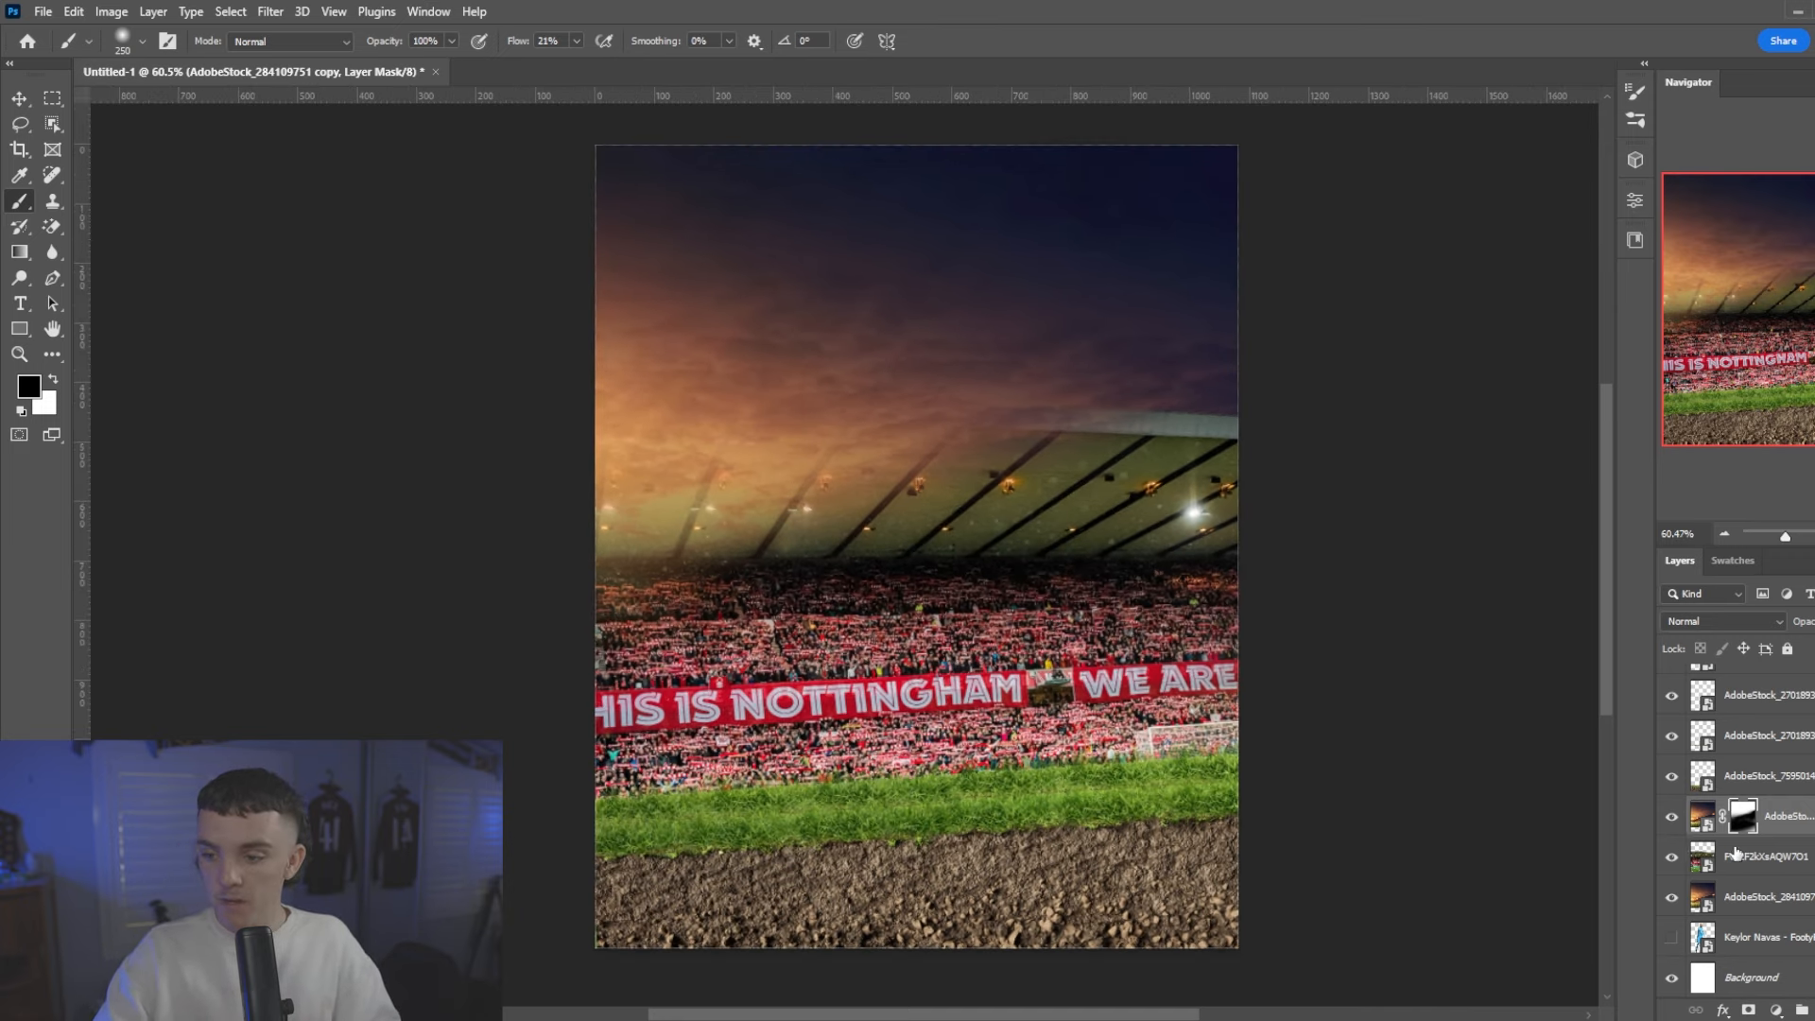
- Apply a Camera Raw Filter to the crowd photo layer with Greens saturation at -52 and Greens hue at about -46
key(alt+bracketleft)
scroll(1065, 510, up, 1)
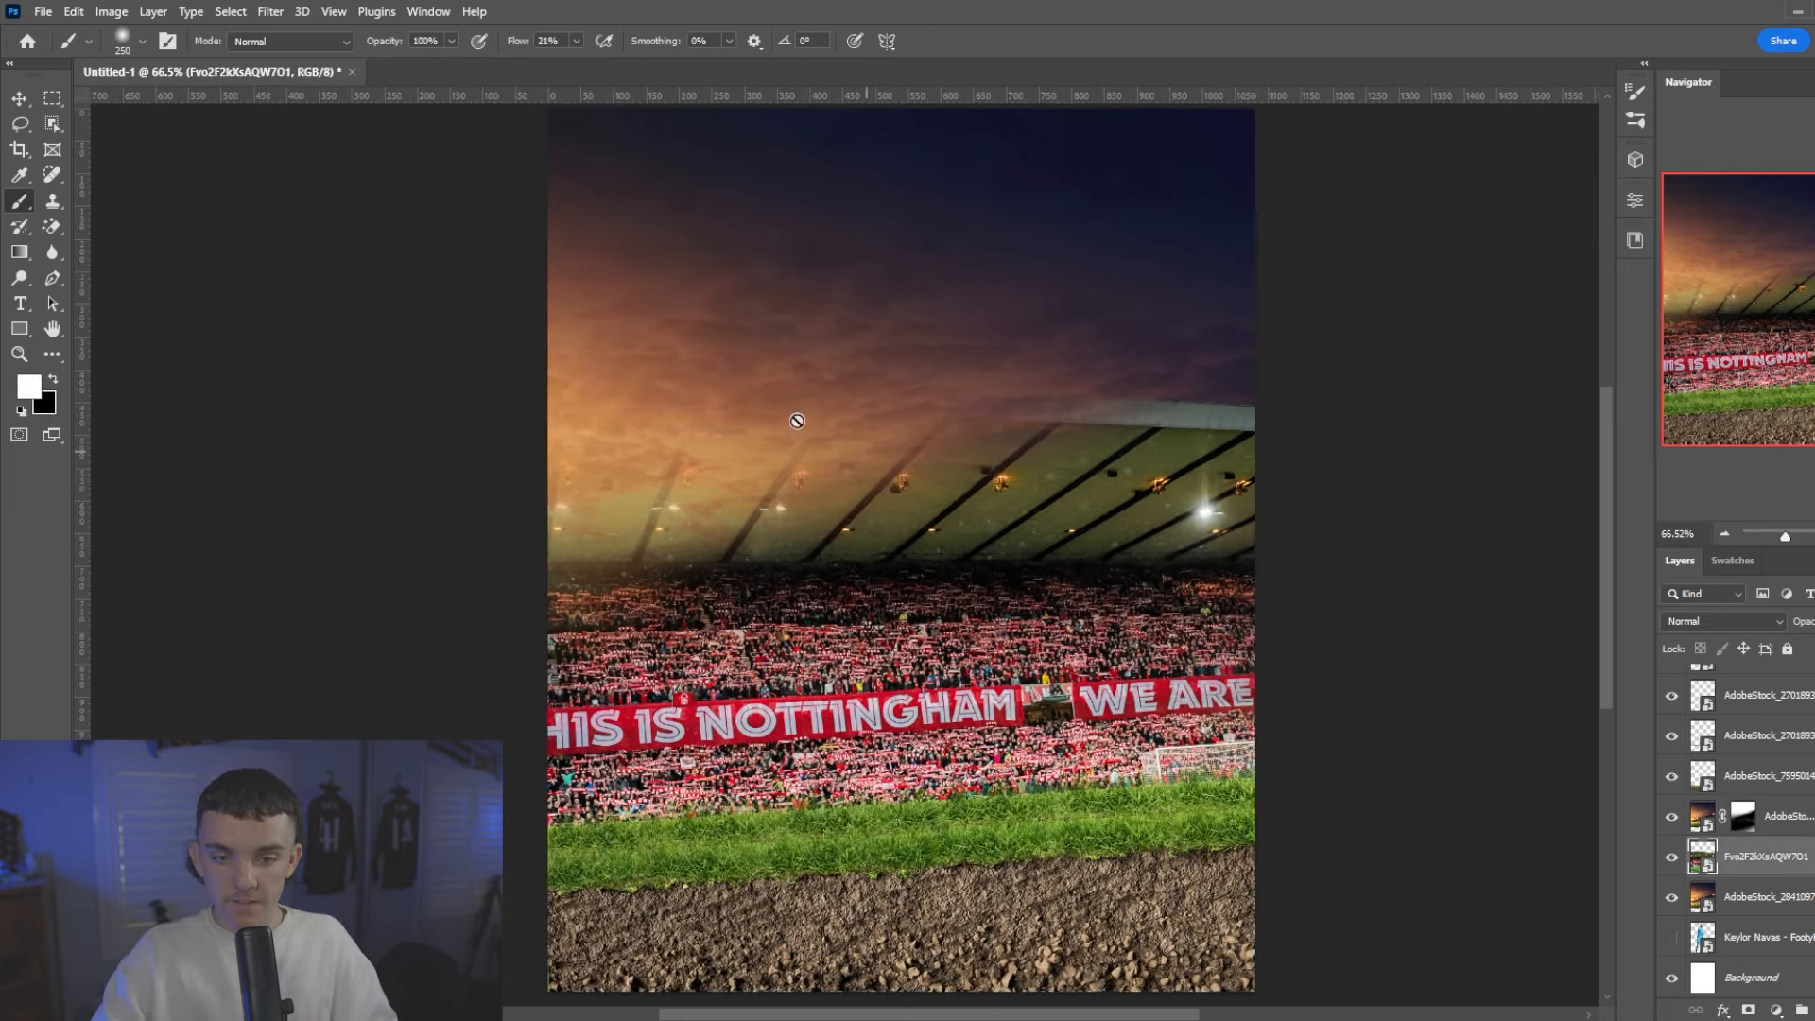
click(270, 11)
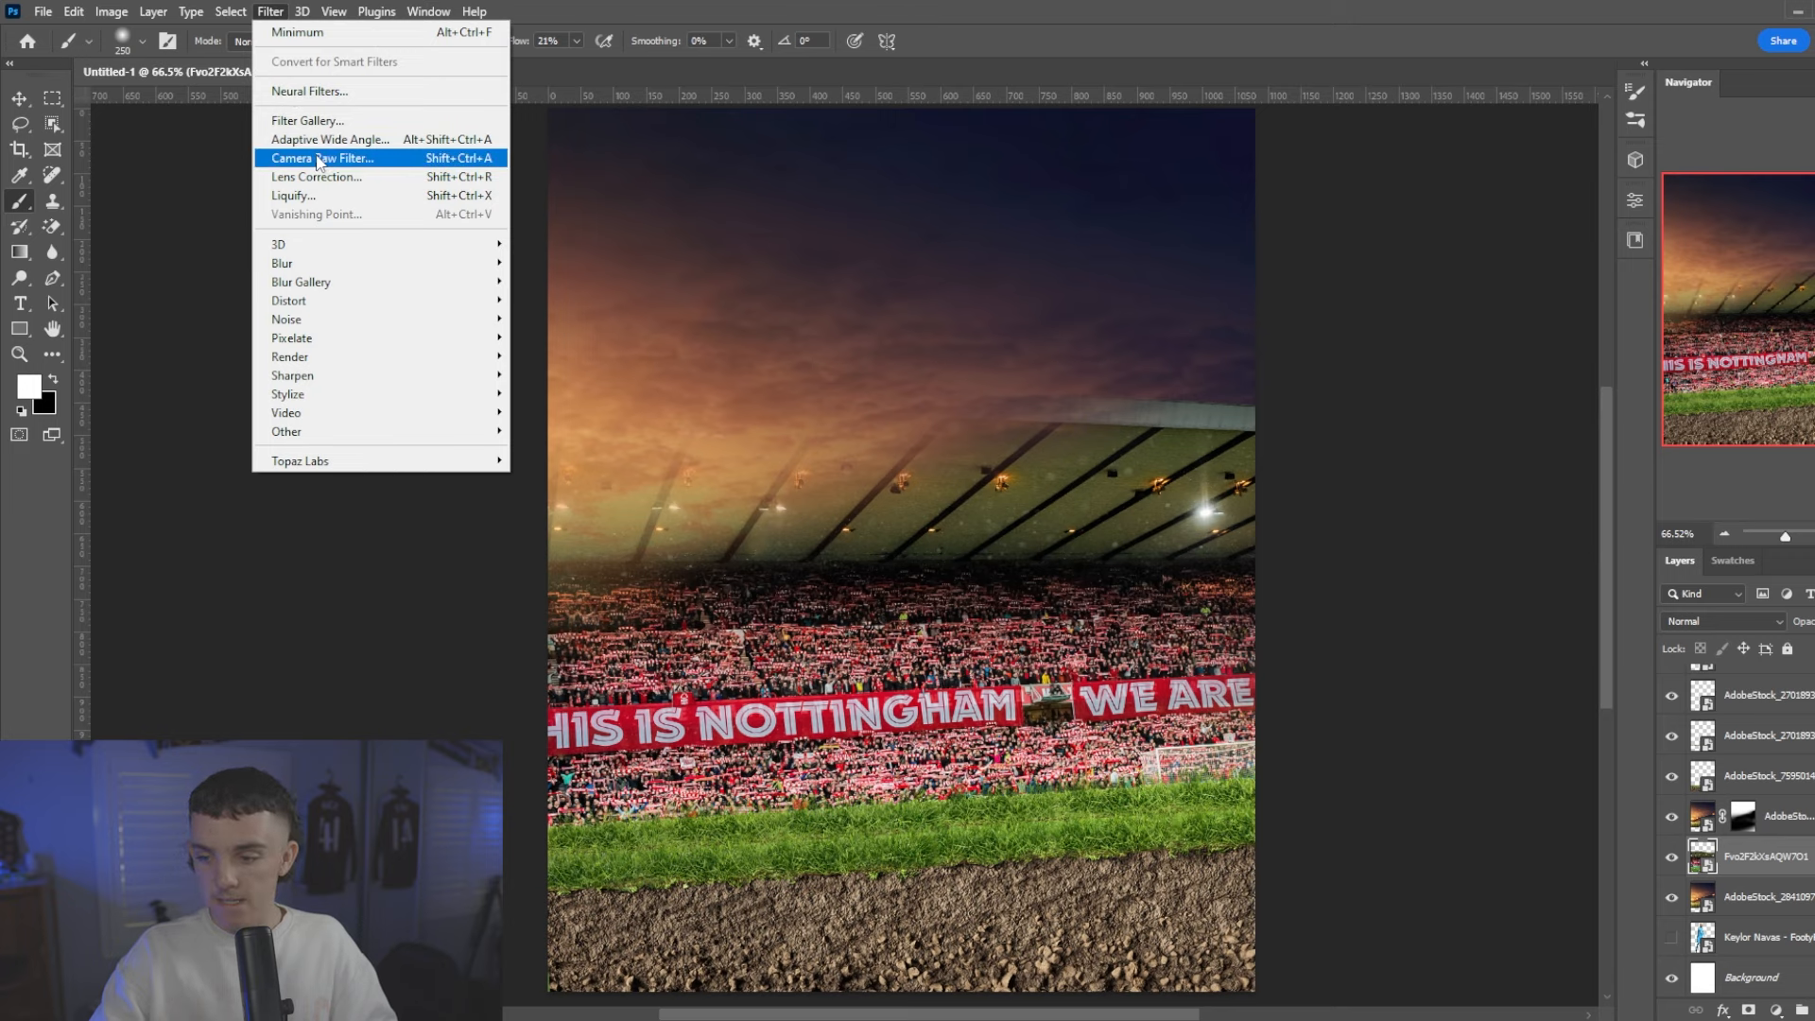
click(317, 160)
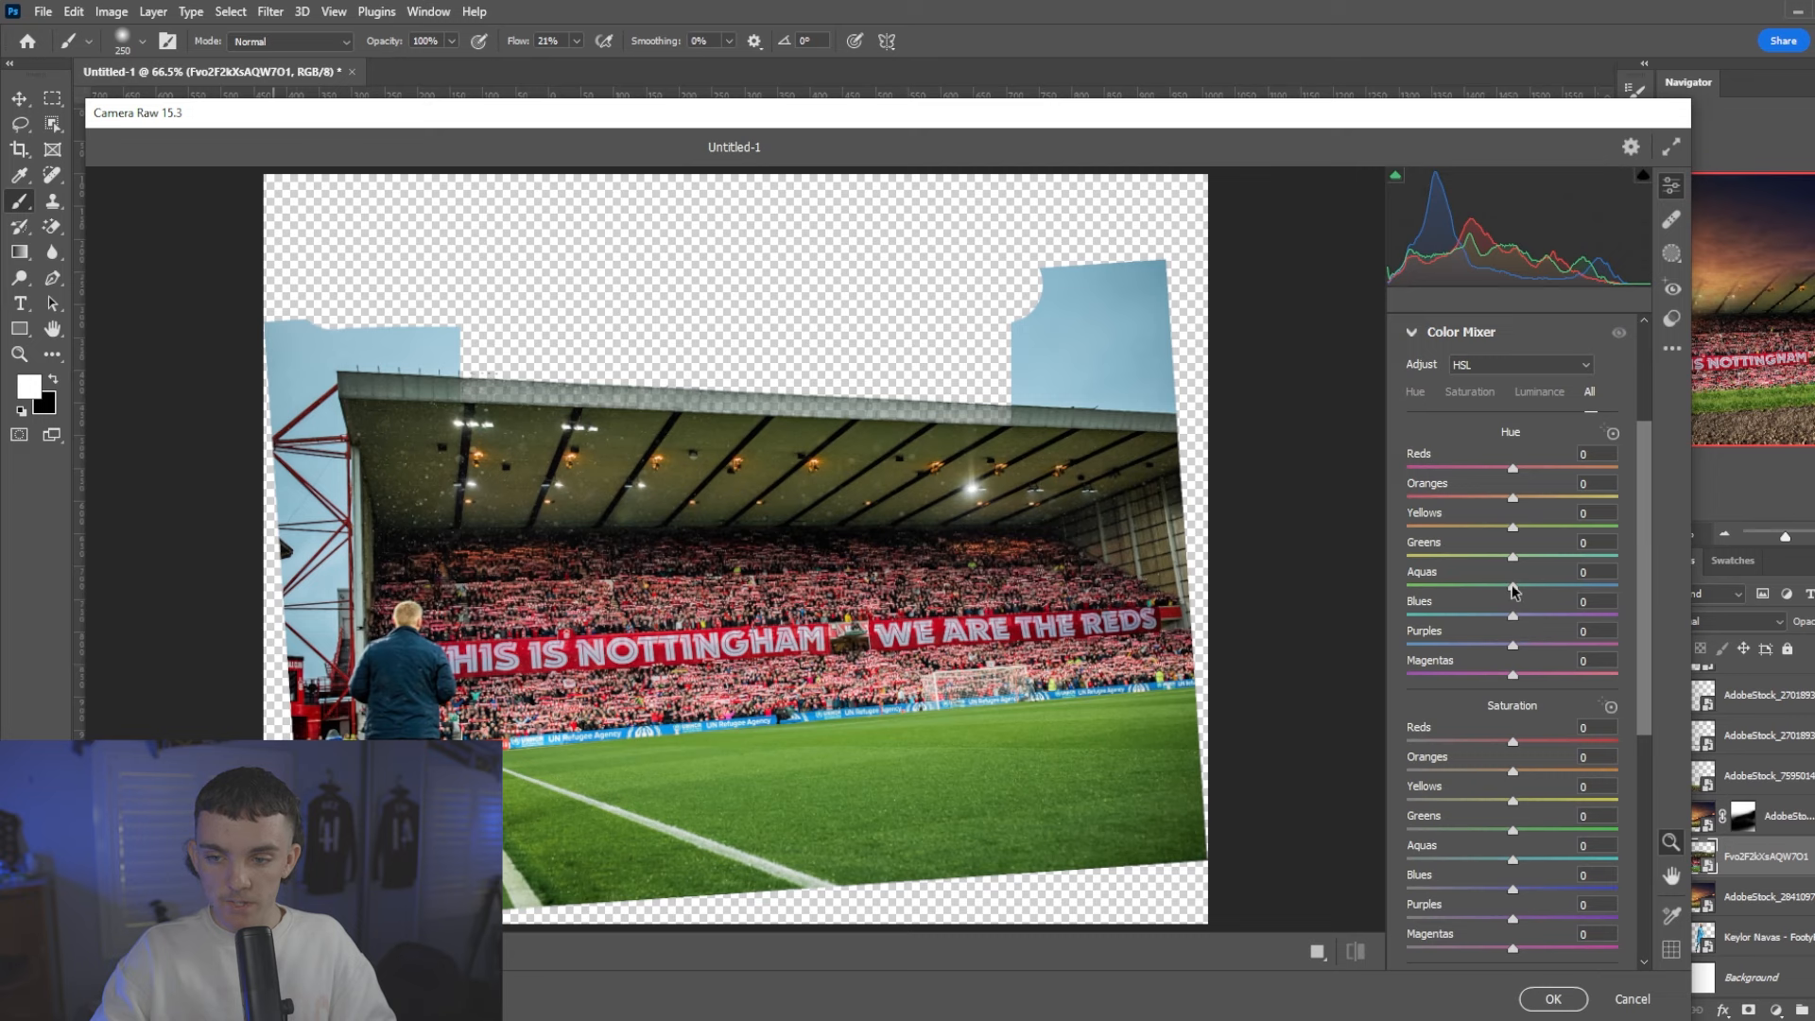
drag(1514, 831, 1460, 837)
click(912, 603)
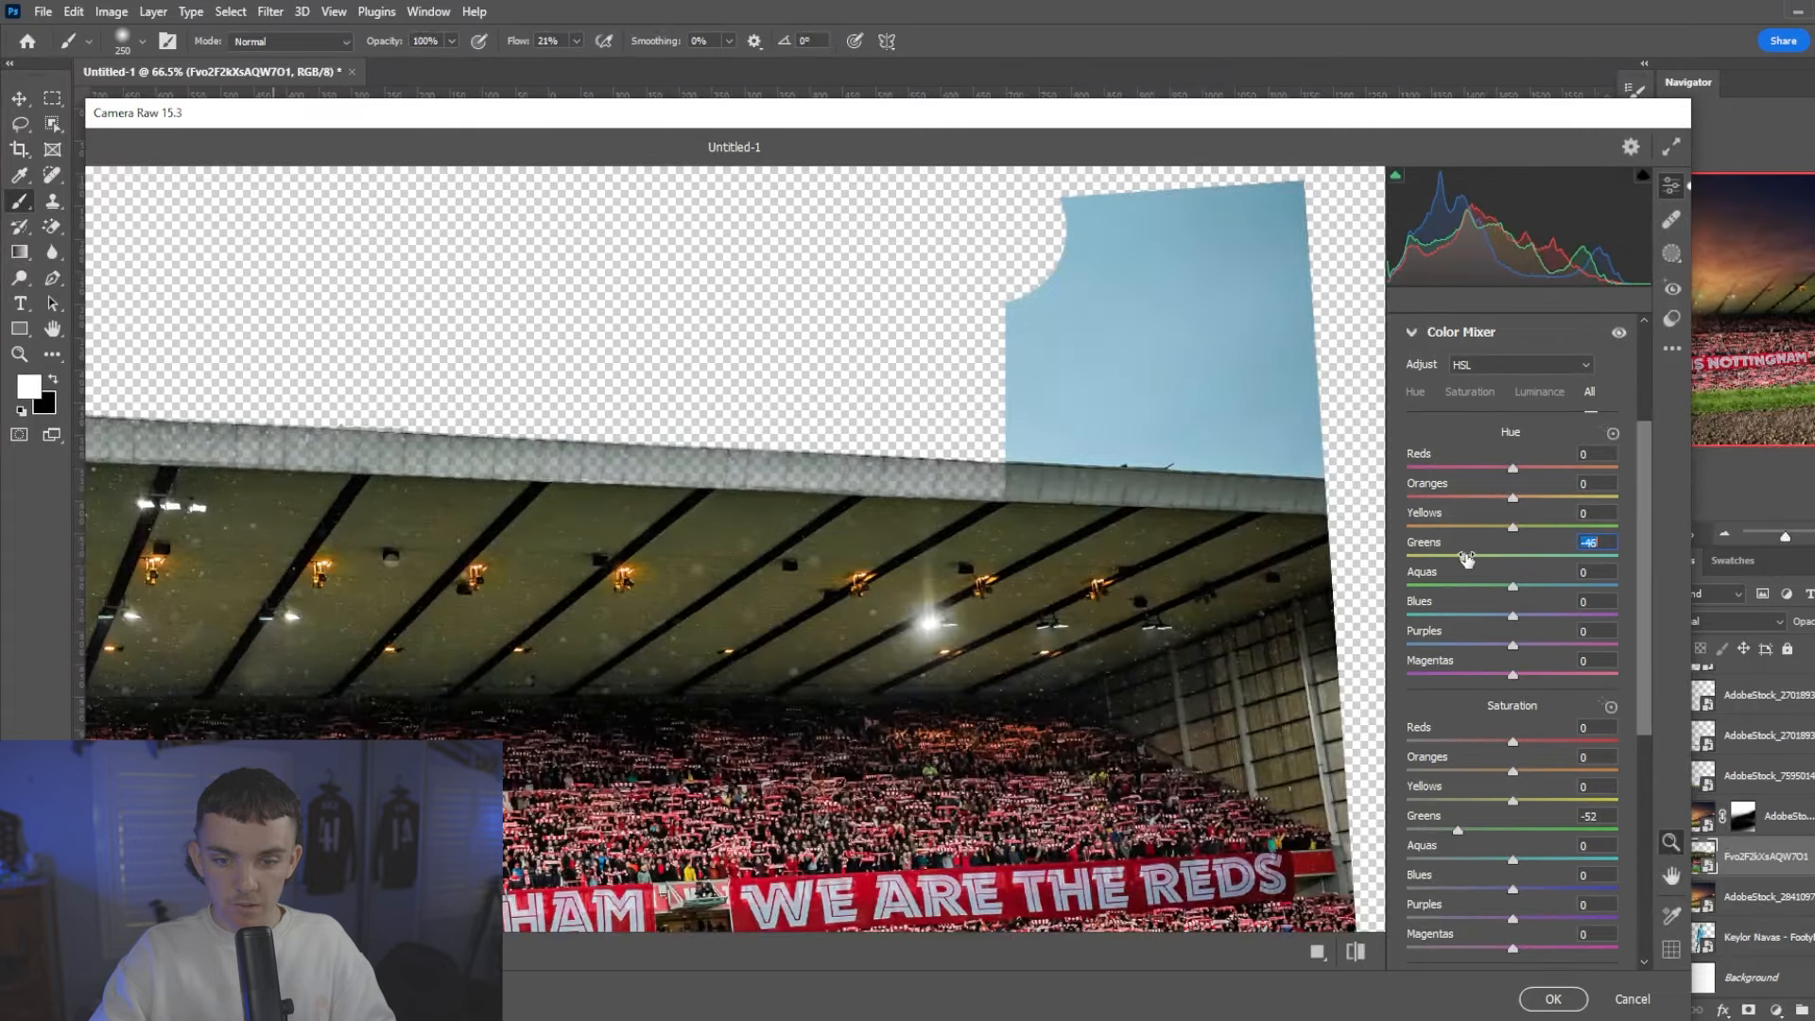
click(1553, 999)
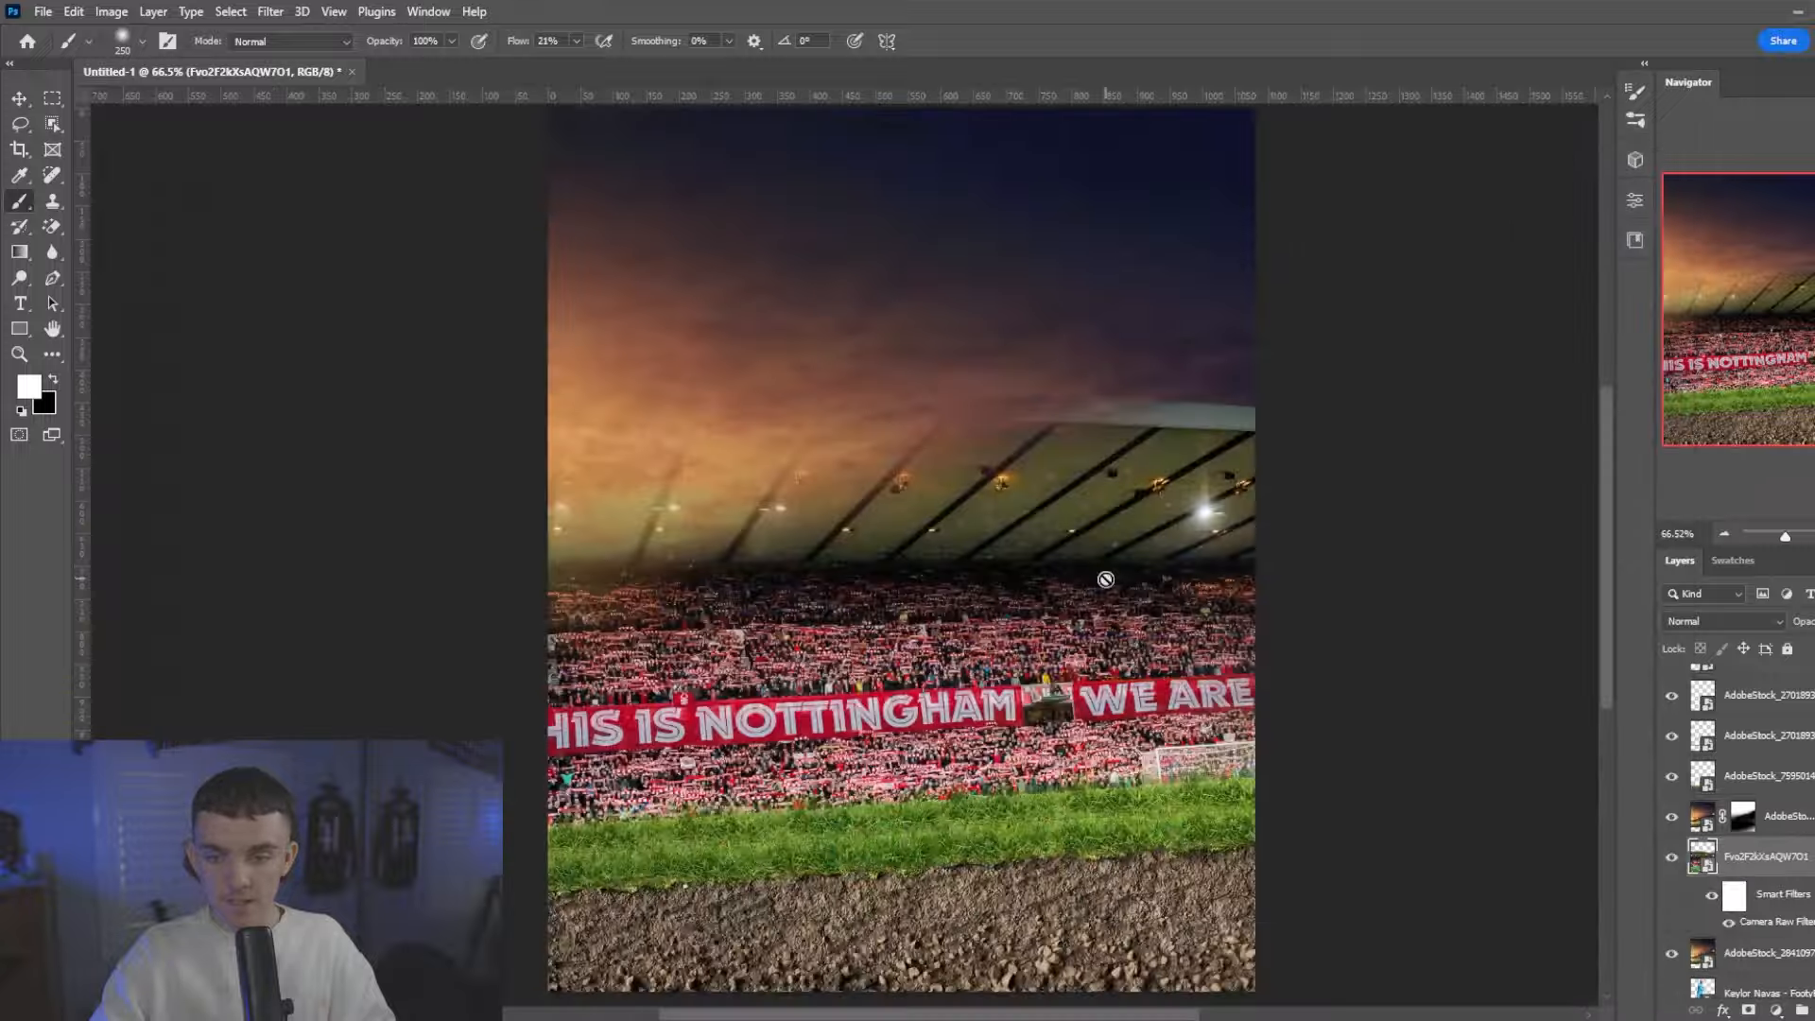
- Examine the recoloured roof and the grass strip, hiding and reshowing the AdobeStock_270189358 grass layers to see what they cover
scroll(1168, 548, up, 5)
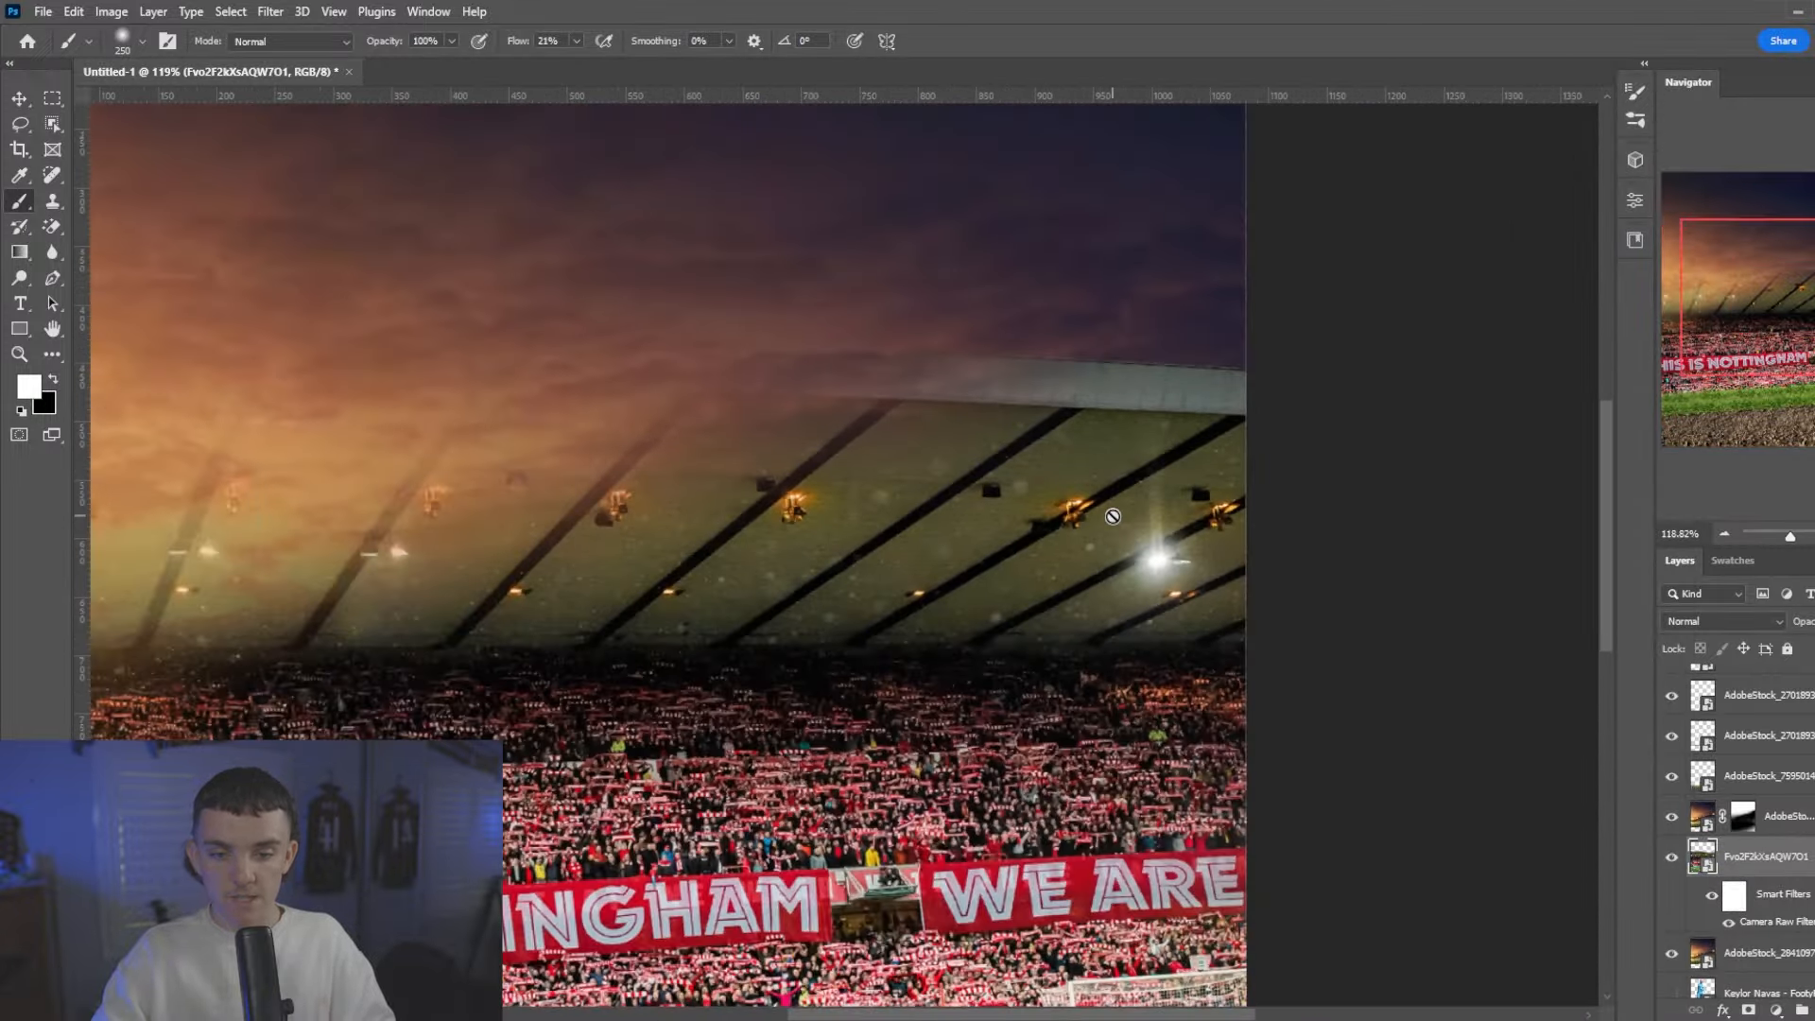
scroll(1120, 534, down, 4)
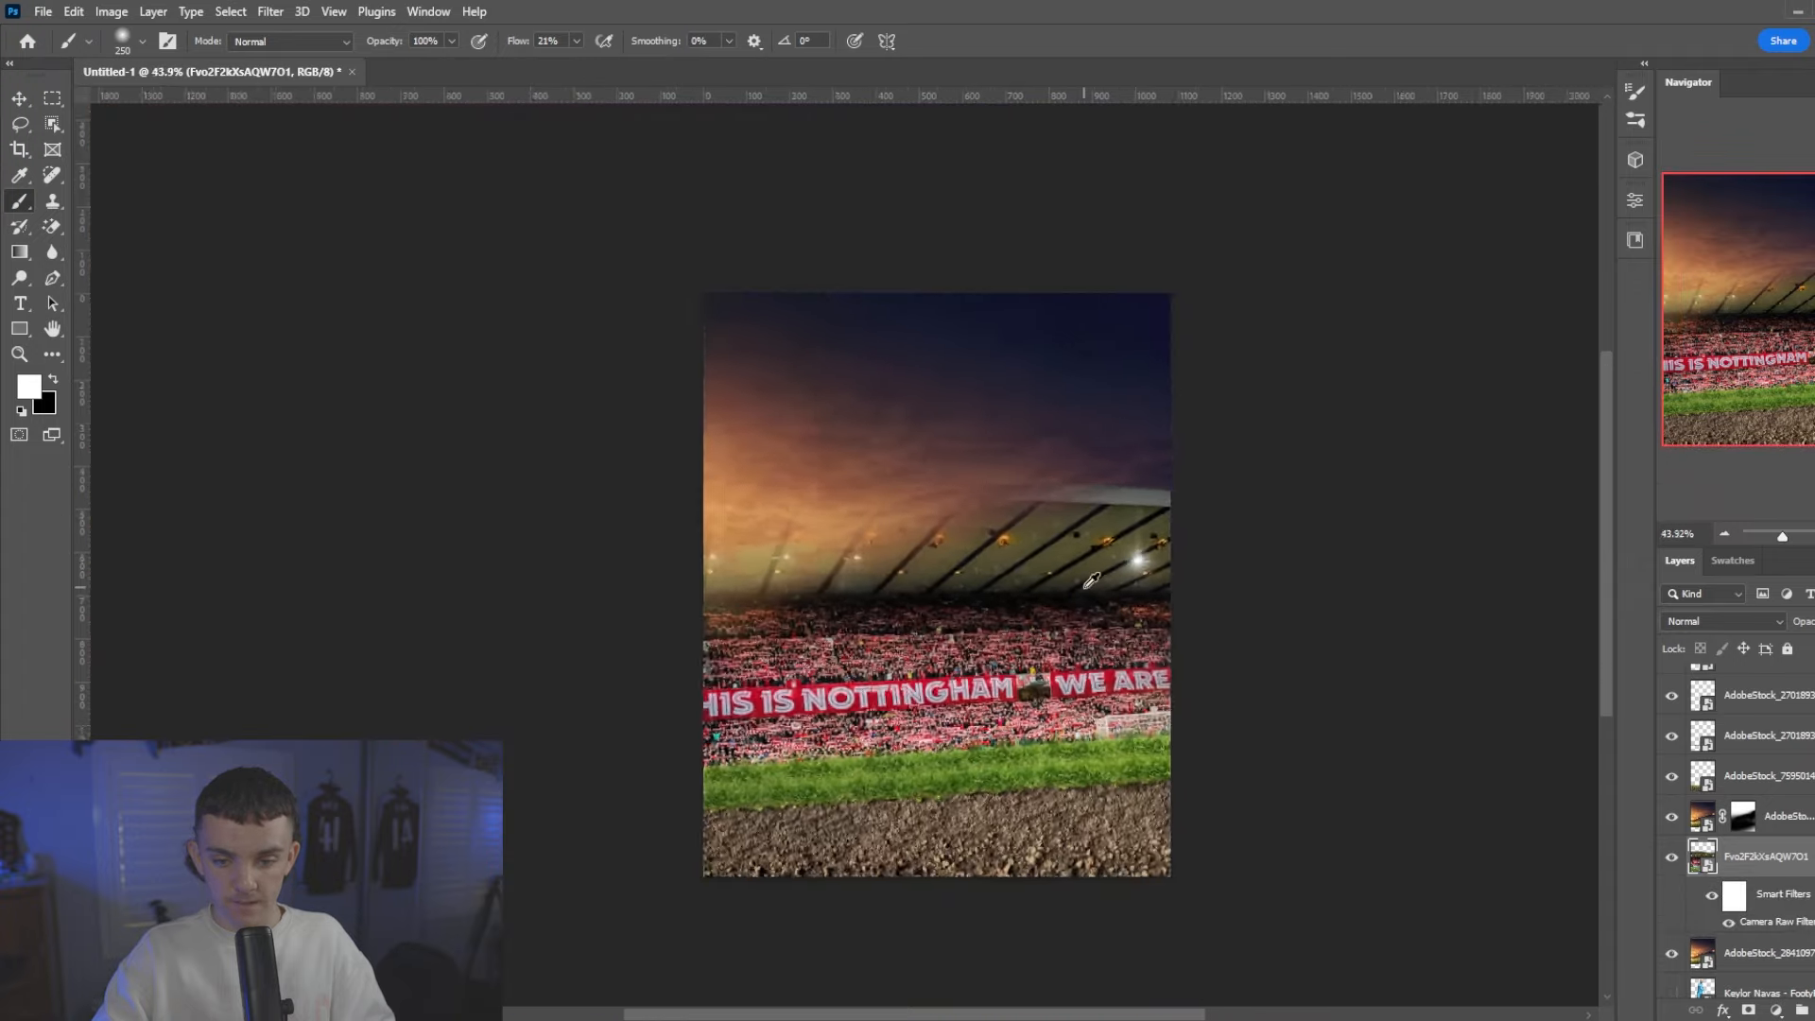
scroll(1667, 769, up, 2)
click(1749, 804)
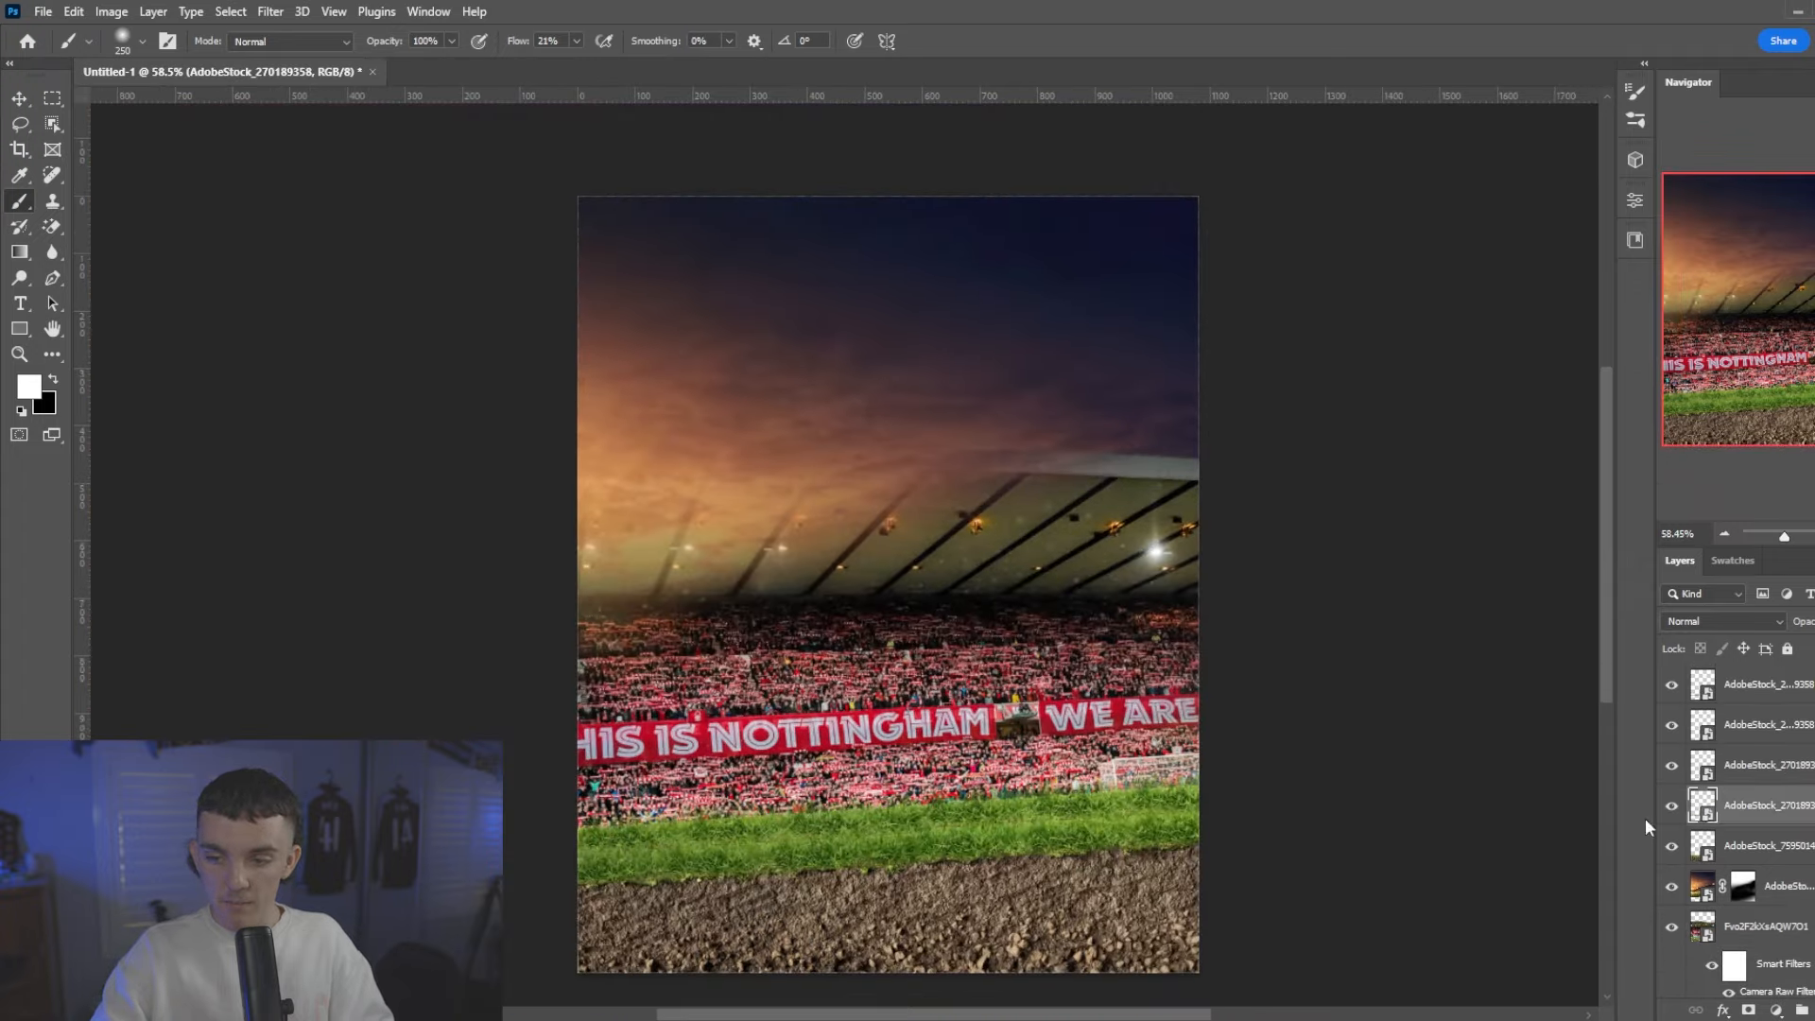
scroll(983, 832, up, 4)
scroll(818, 806, down, 3)
scroll(819, 806, up, 2)
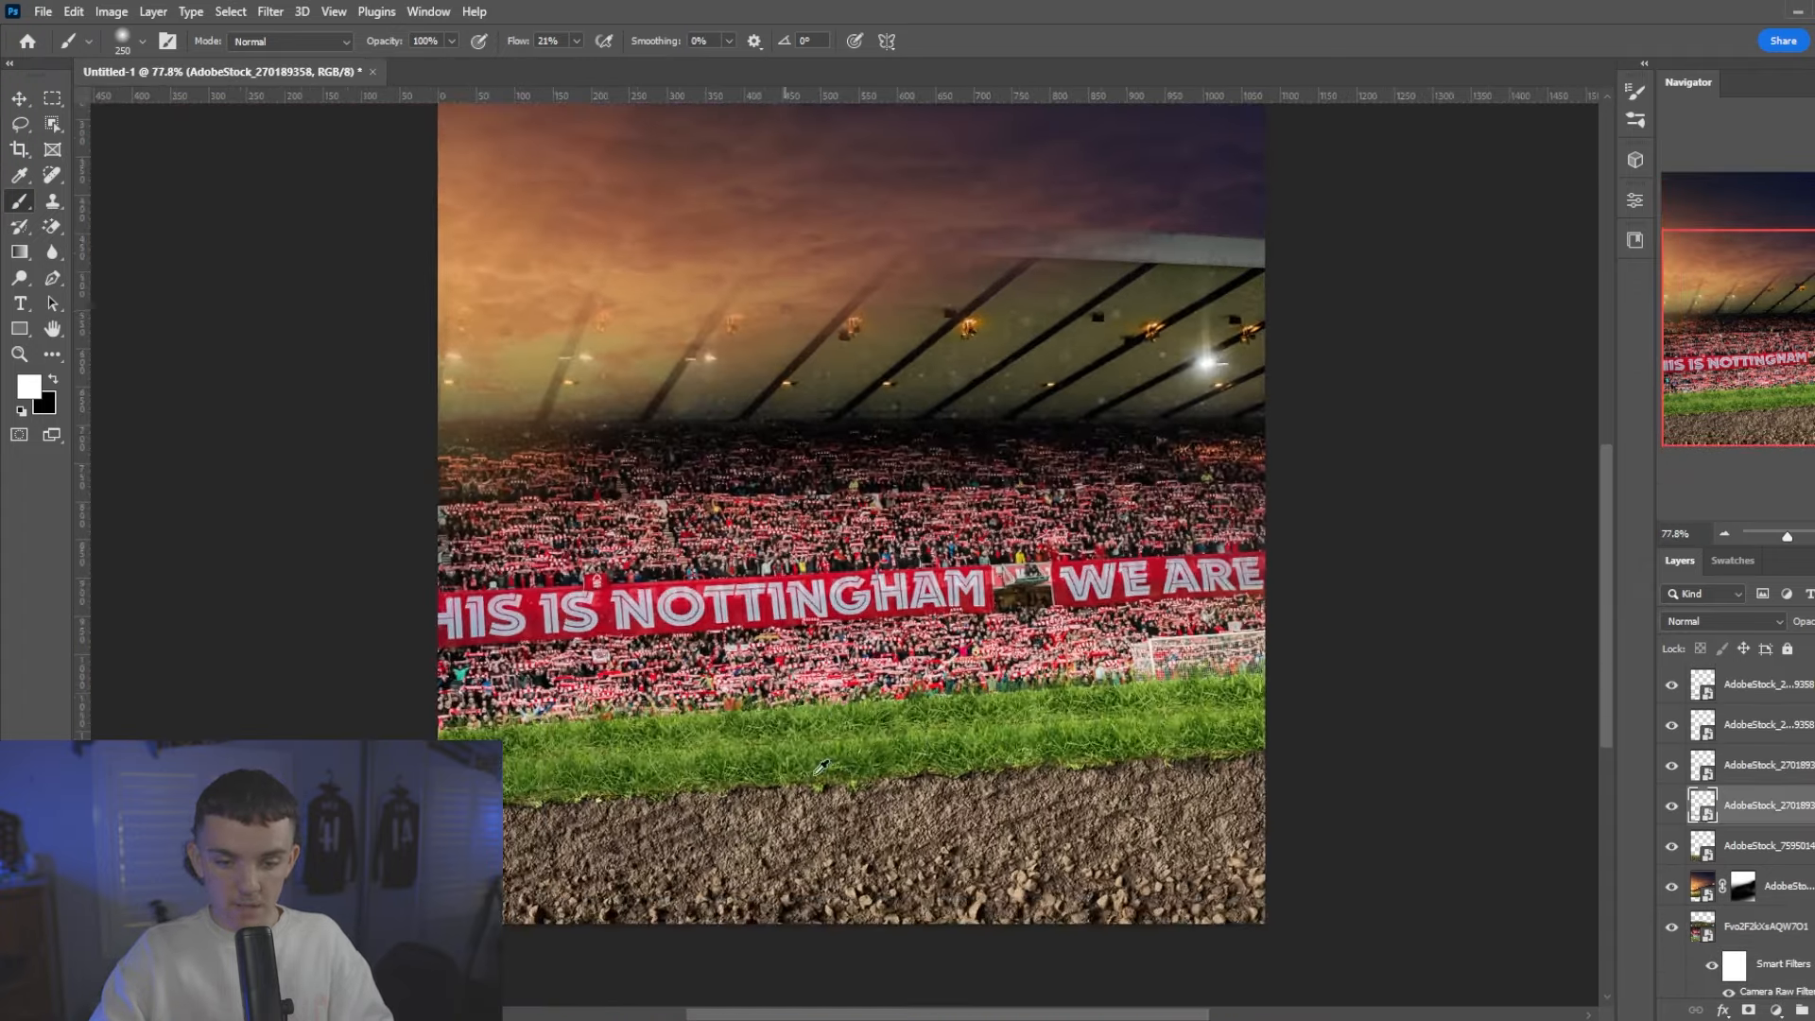
click(1739, 700)
drag(1676, 705, 1661, 785)
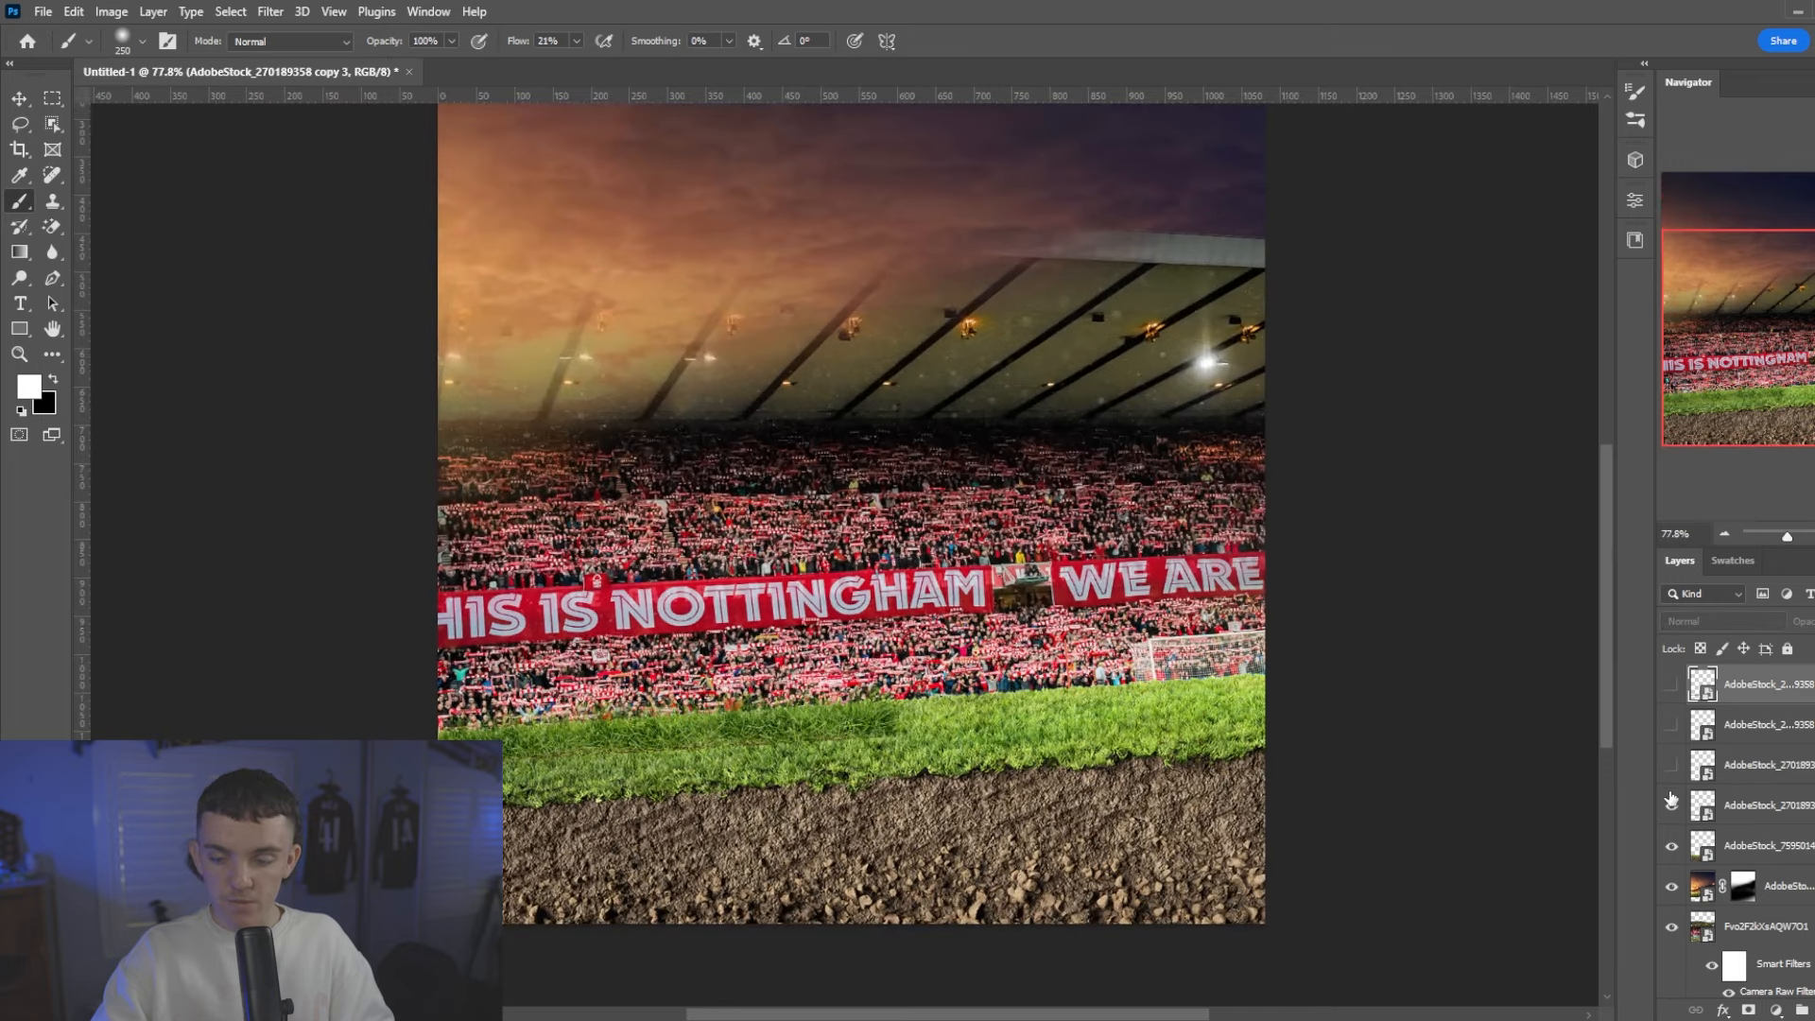
click(1670, 686)
scroll(964, 725, up, 2)
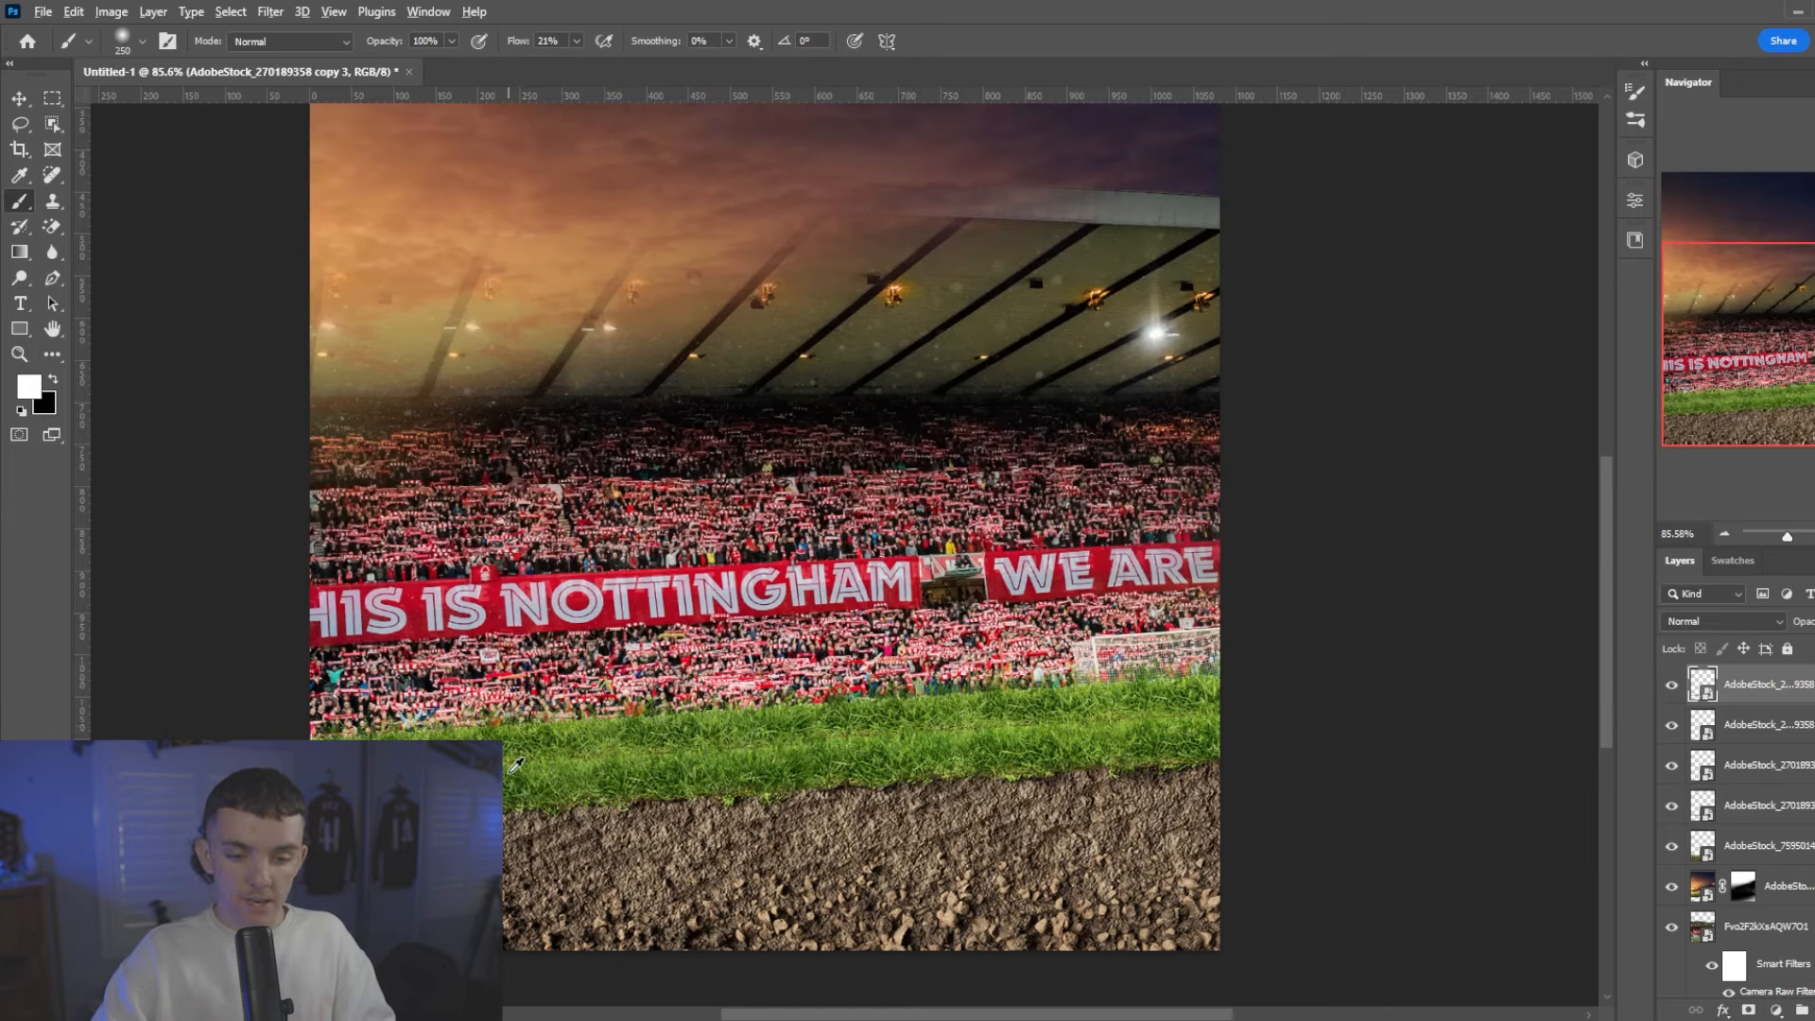
- Scale the grass and soil layers together to about 110%, rotate them -0.75°, and lower them to just below the blue advertising boards
scroll(517, 766, down, 2)
shift+click(1756, 853)
key(ctrl+t)
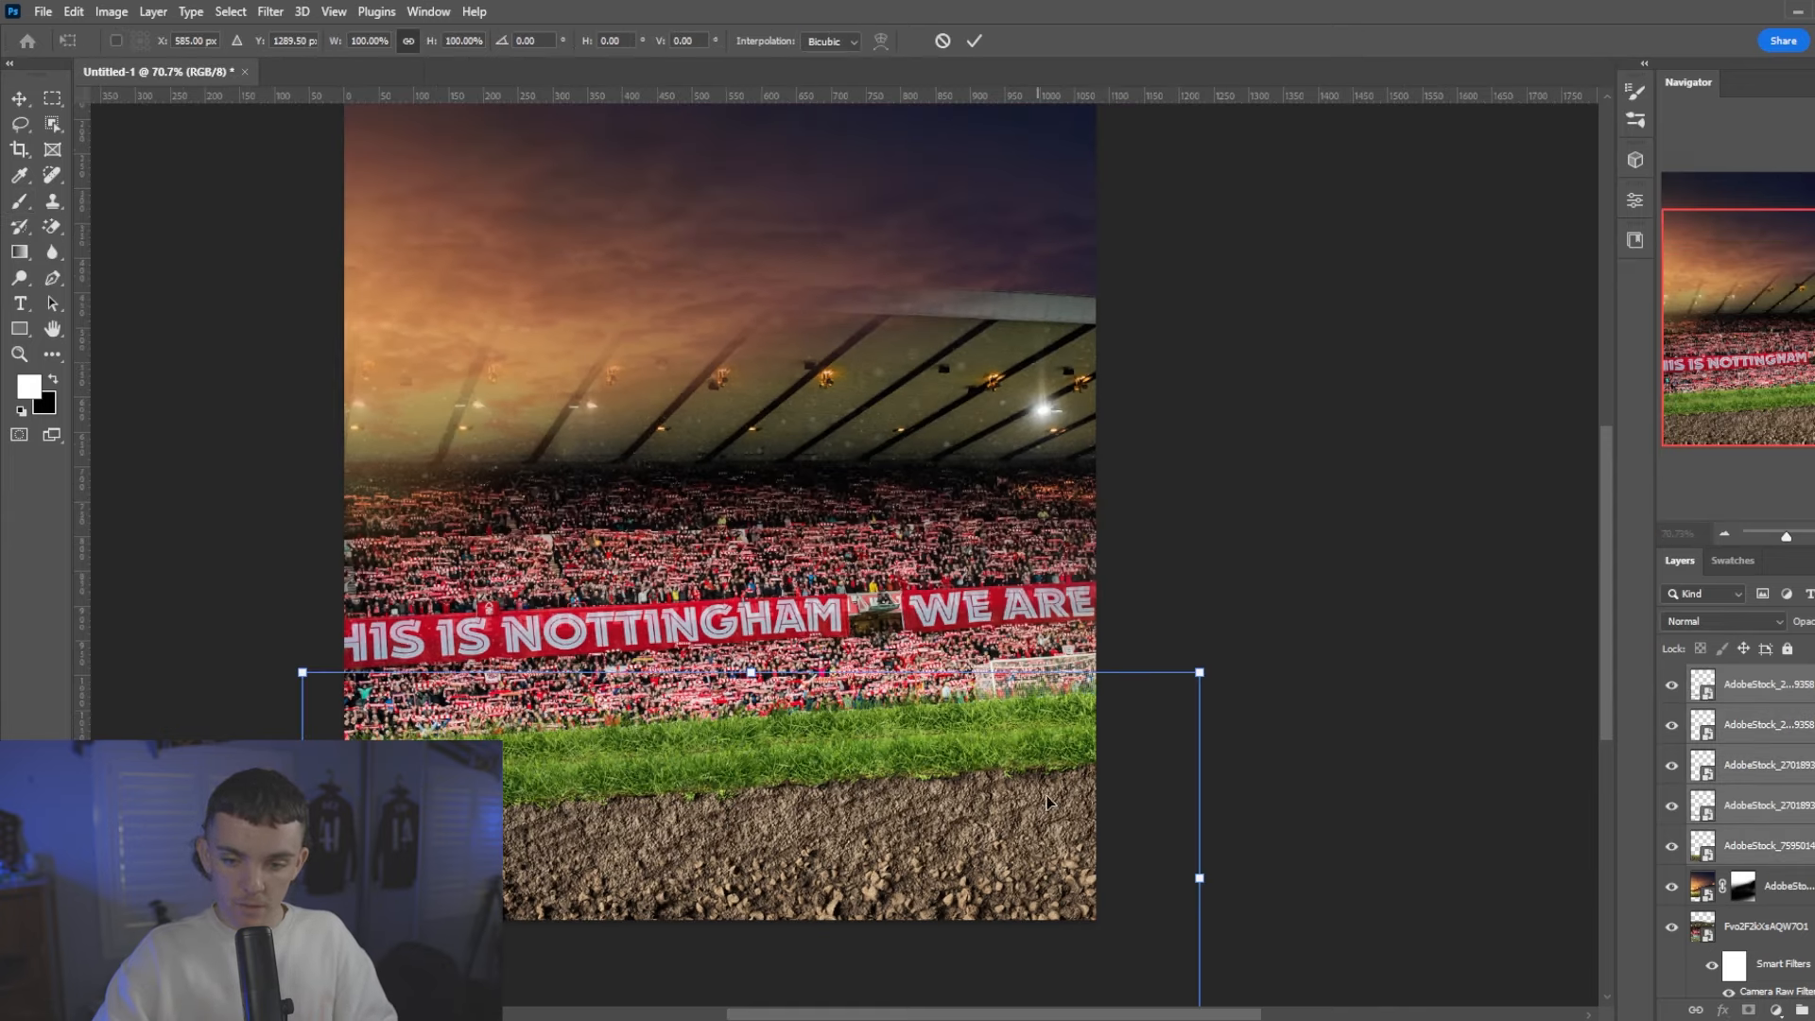
drag(1193, 887, 1288, 877)
drag(1115, 821, 1085, 847)
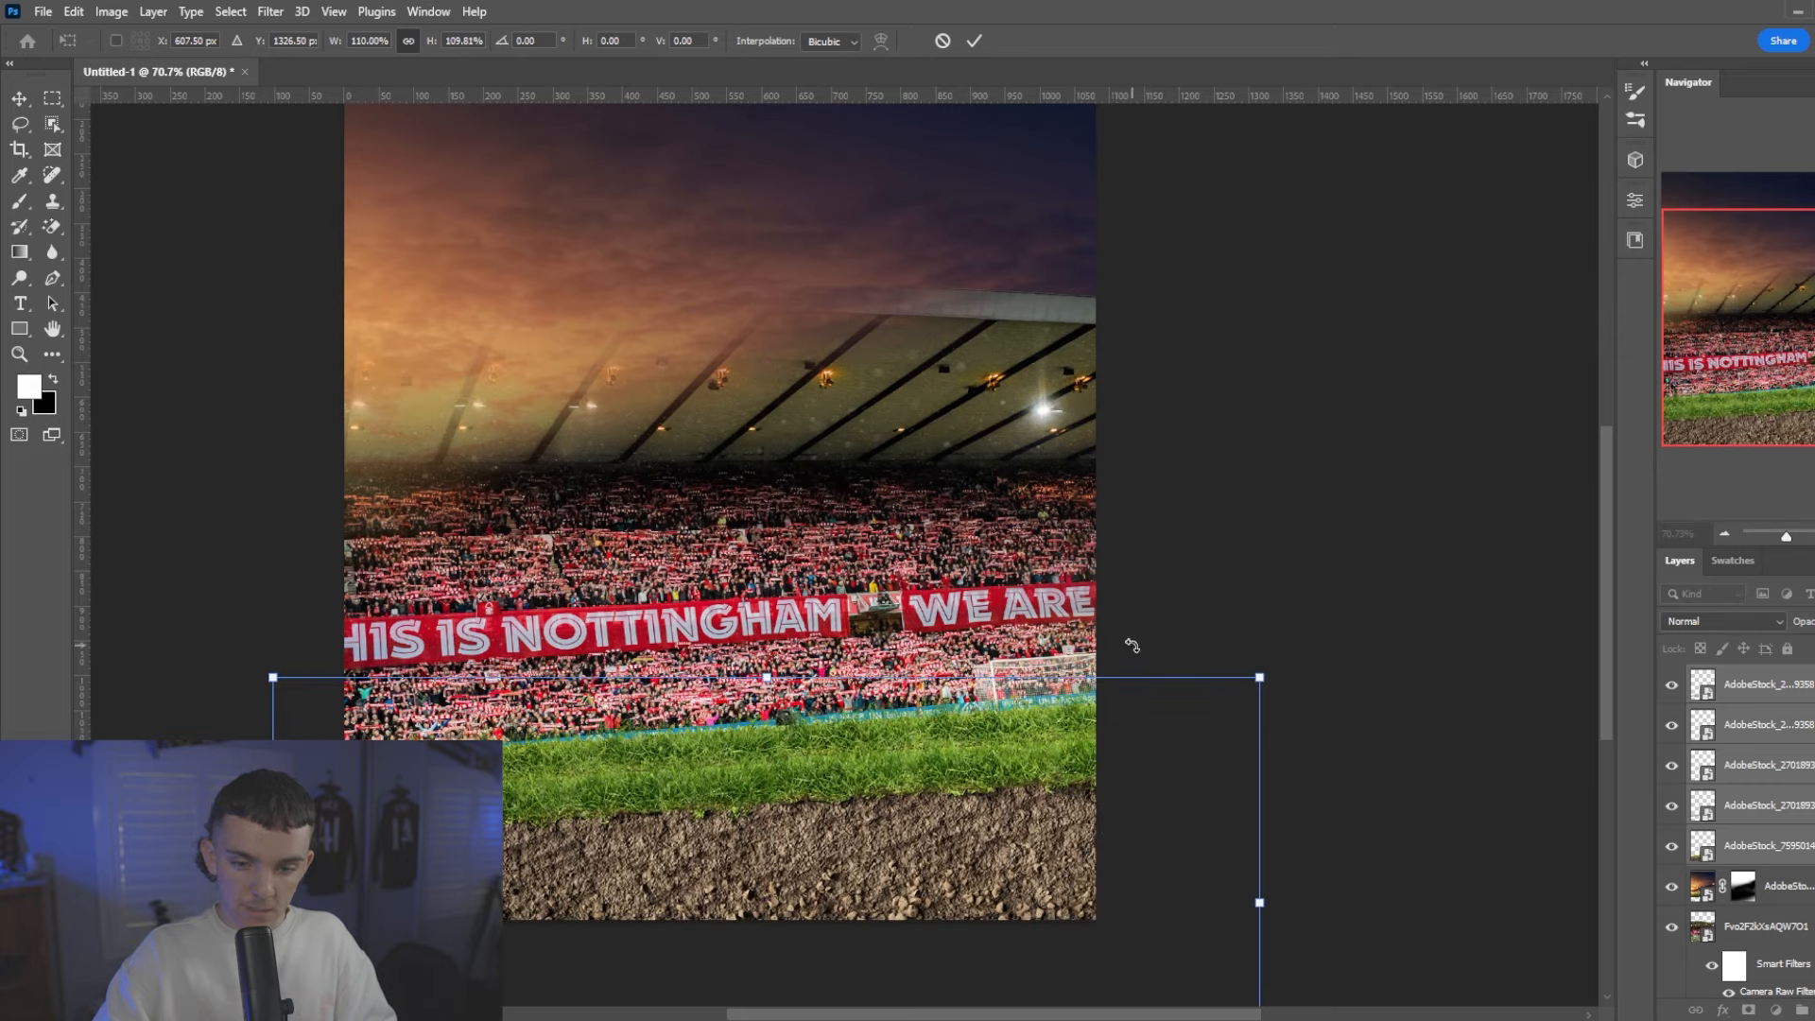
drag(1130, 640, 1124, 643)
drag(978, 719, 947, 740)
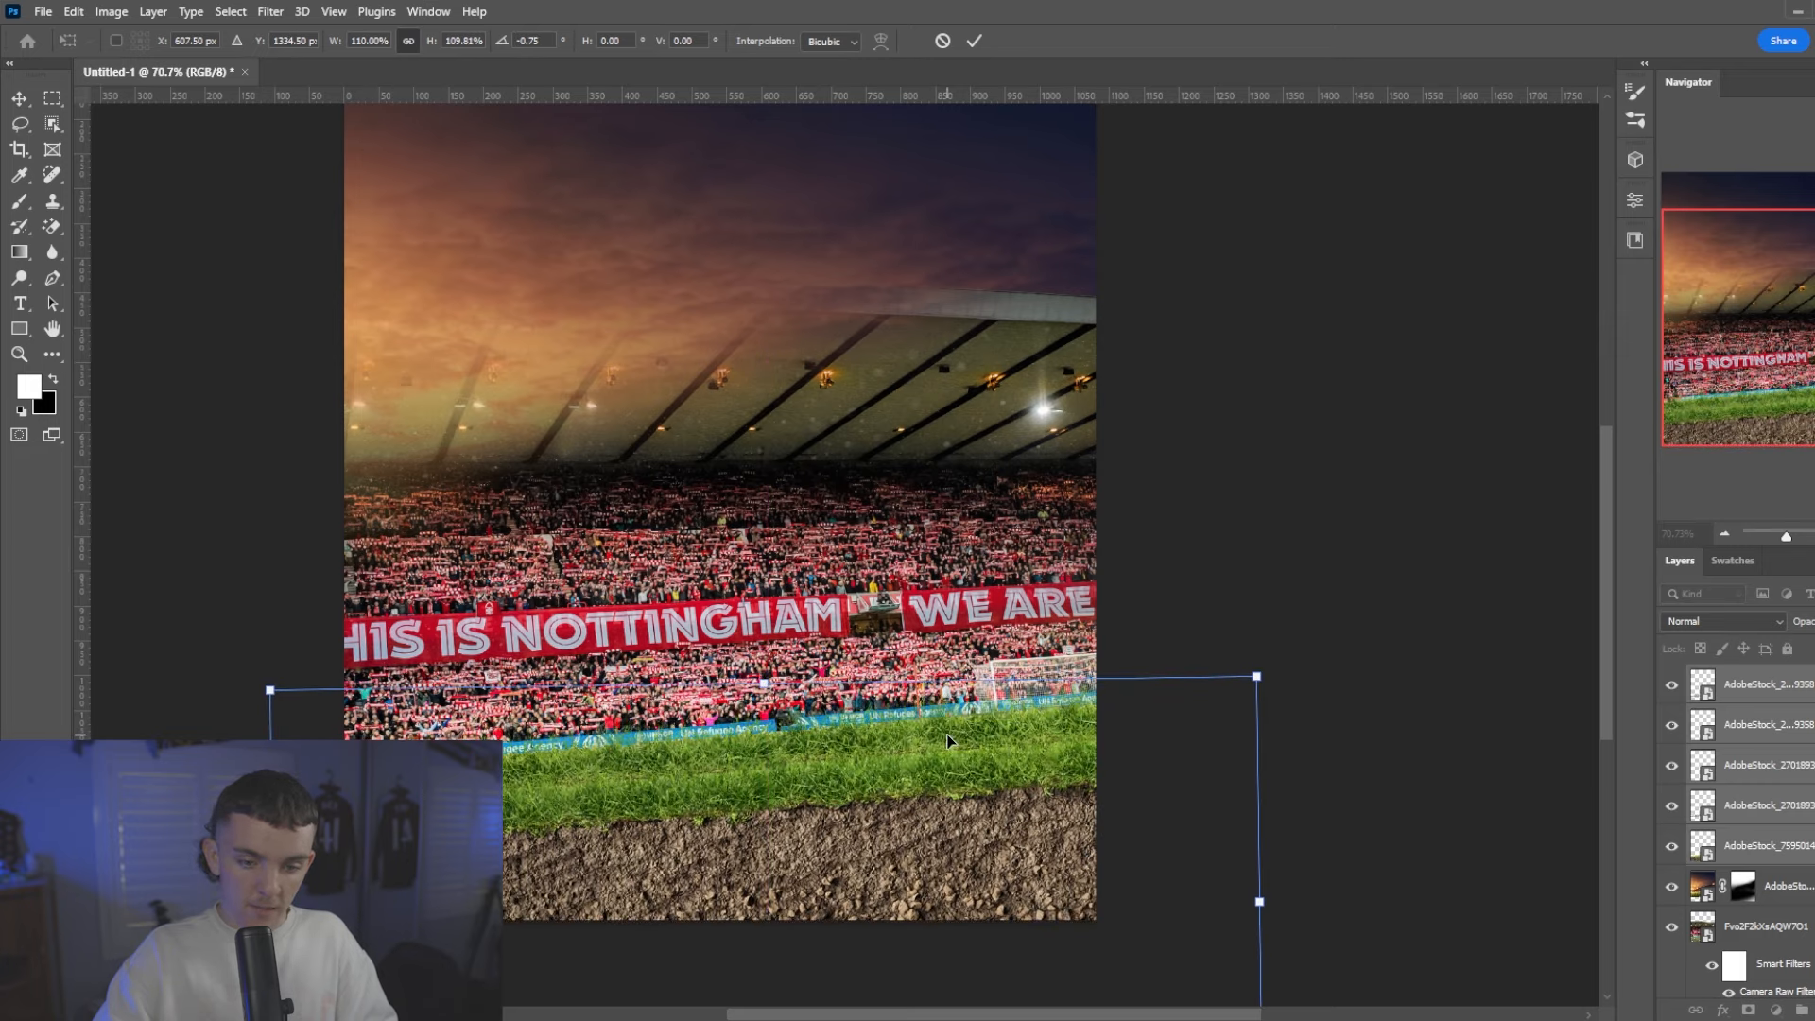
key(Return)
key(b)
scroll(806, 422, down, 2)
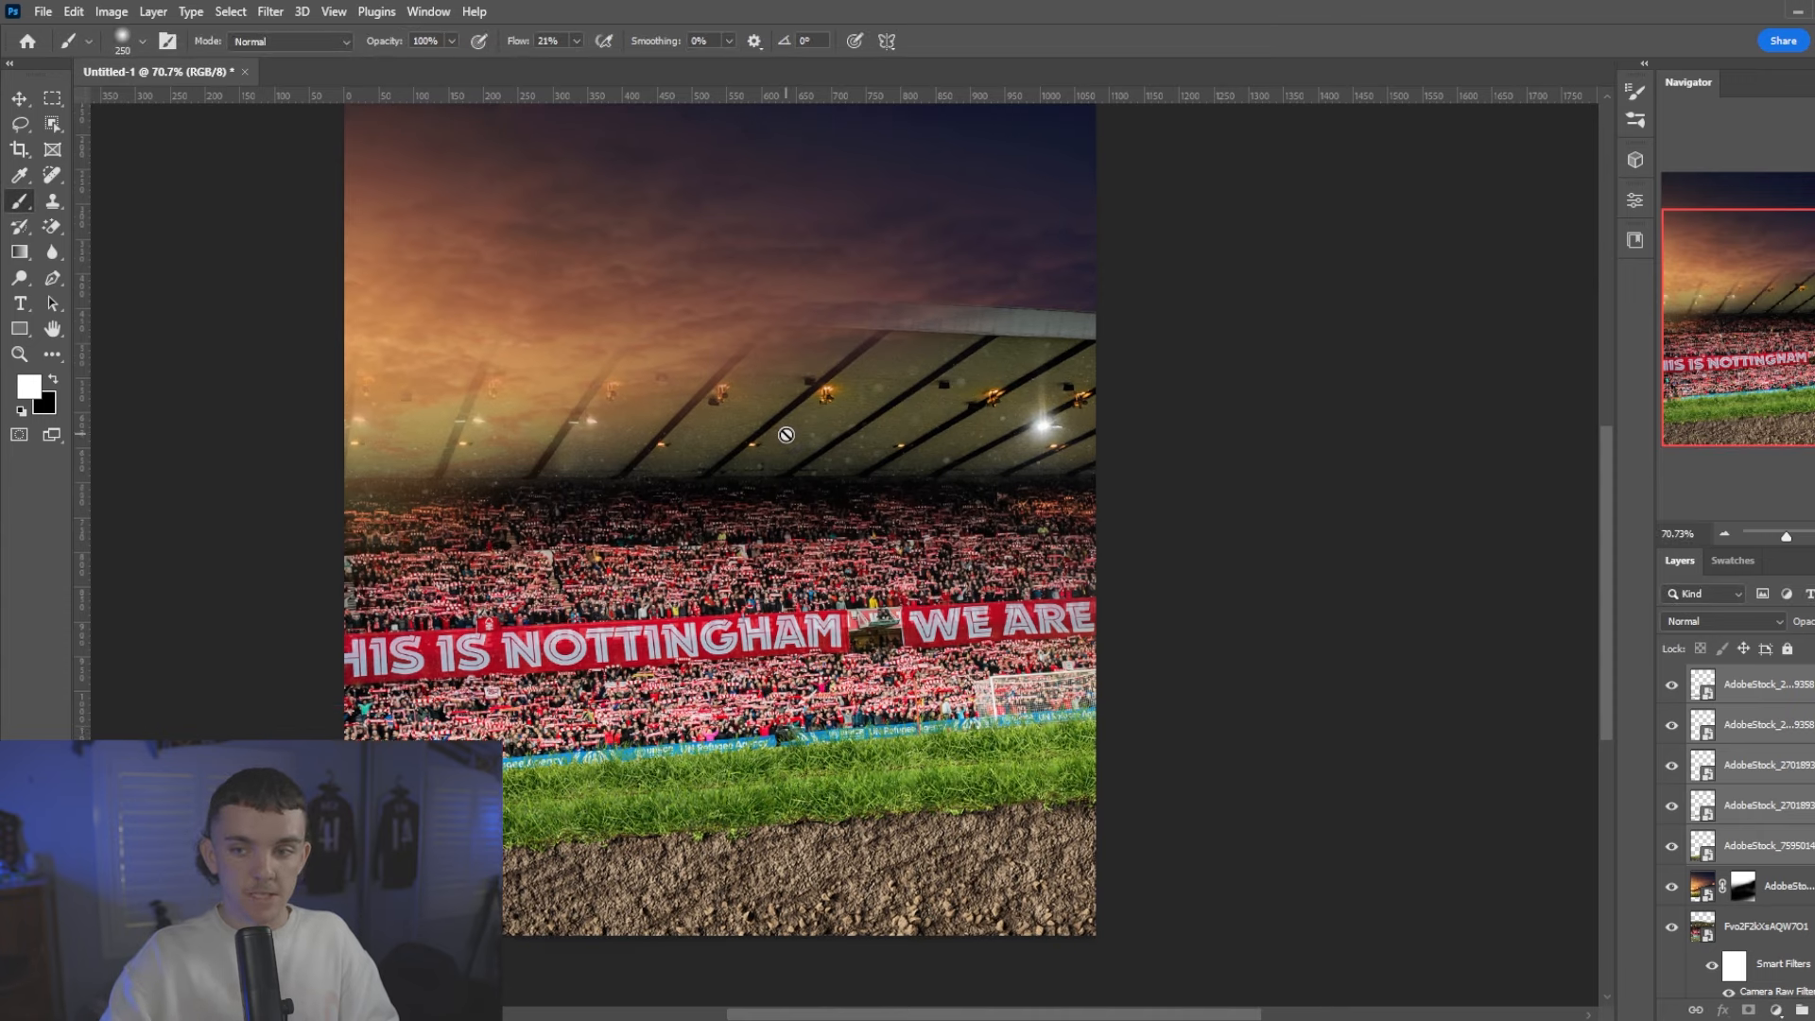
scroll(806, 423, up, 1)
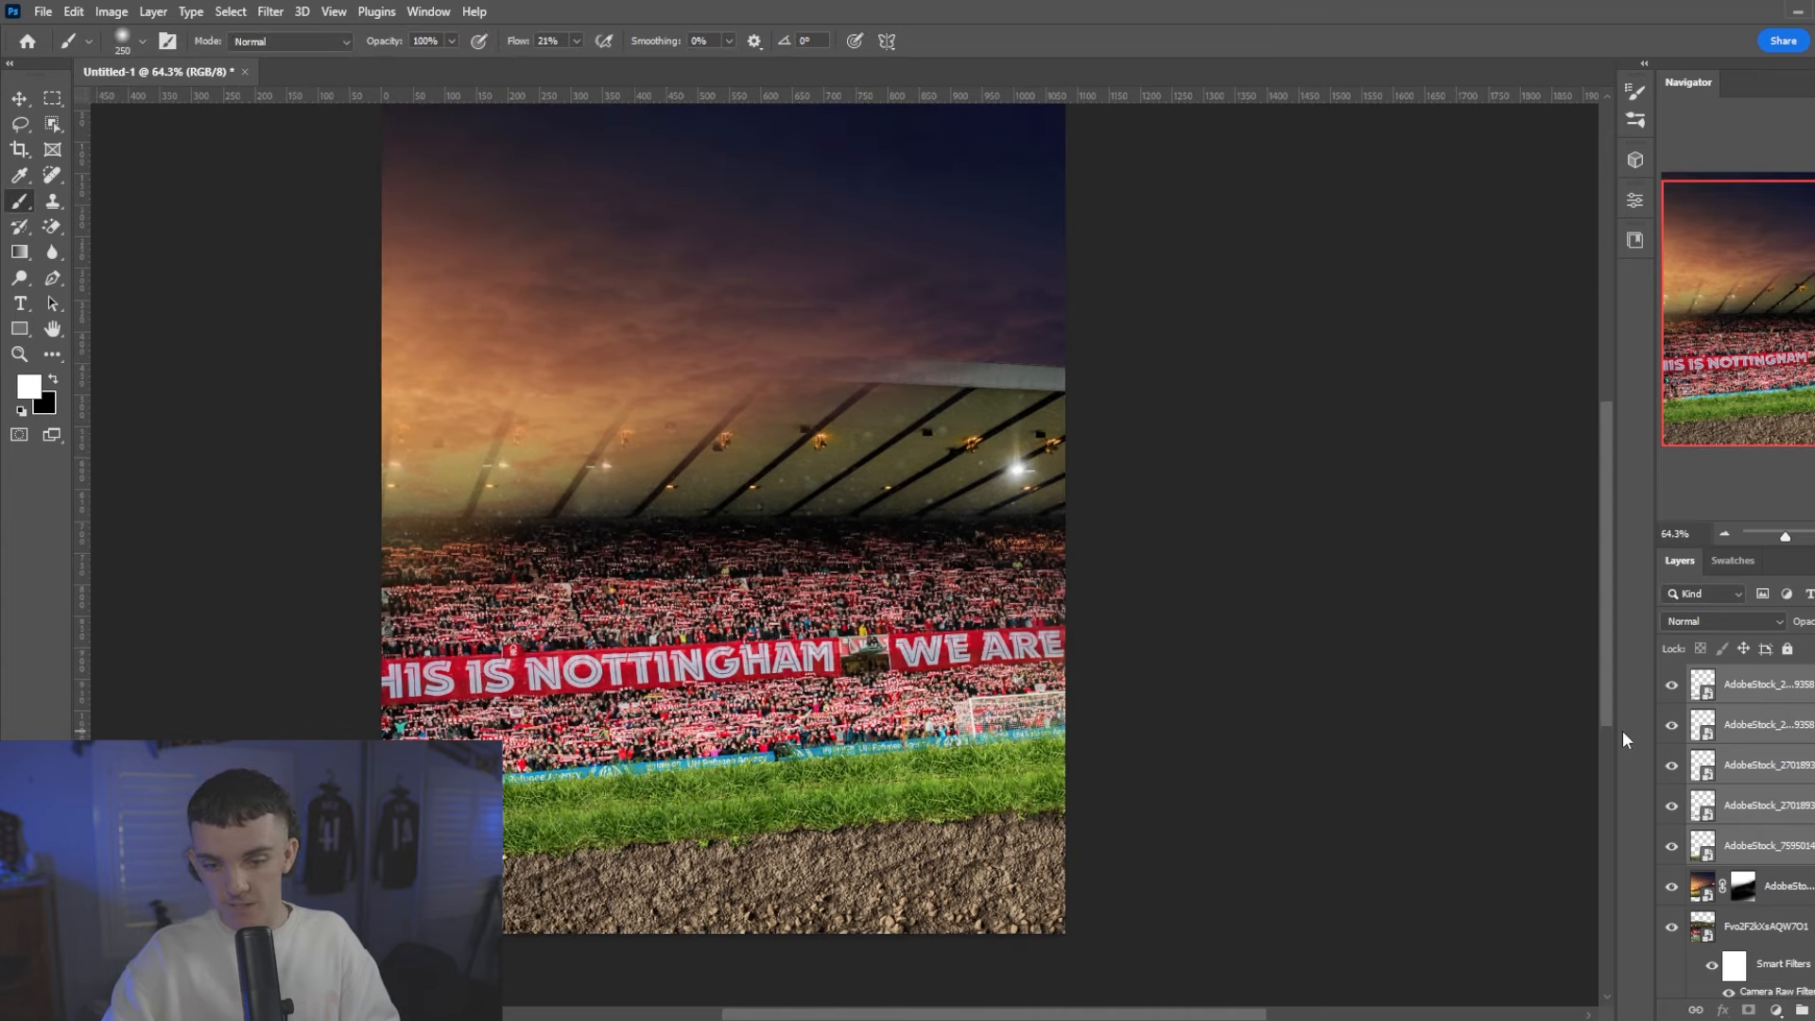
- Group the grass, soil, sky and crowd photo layers together, leaving only the Background layer out
click(1793, 695)
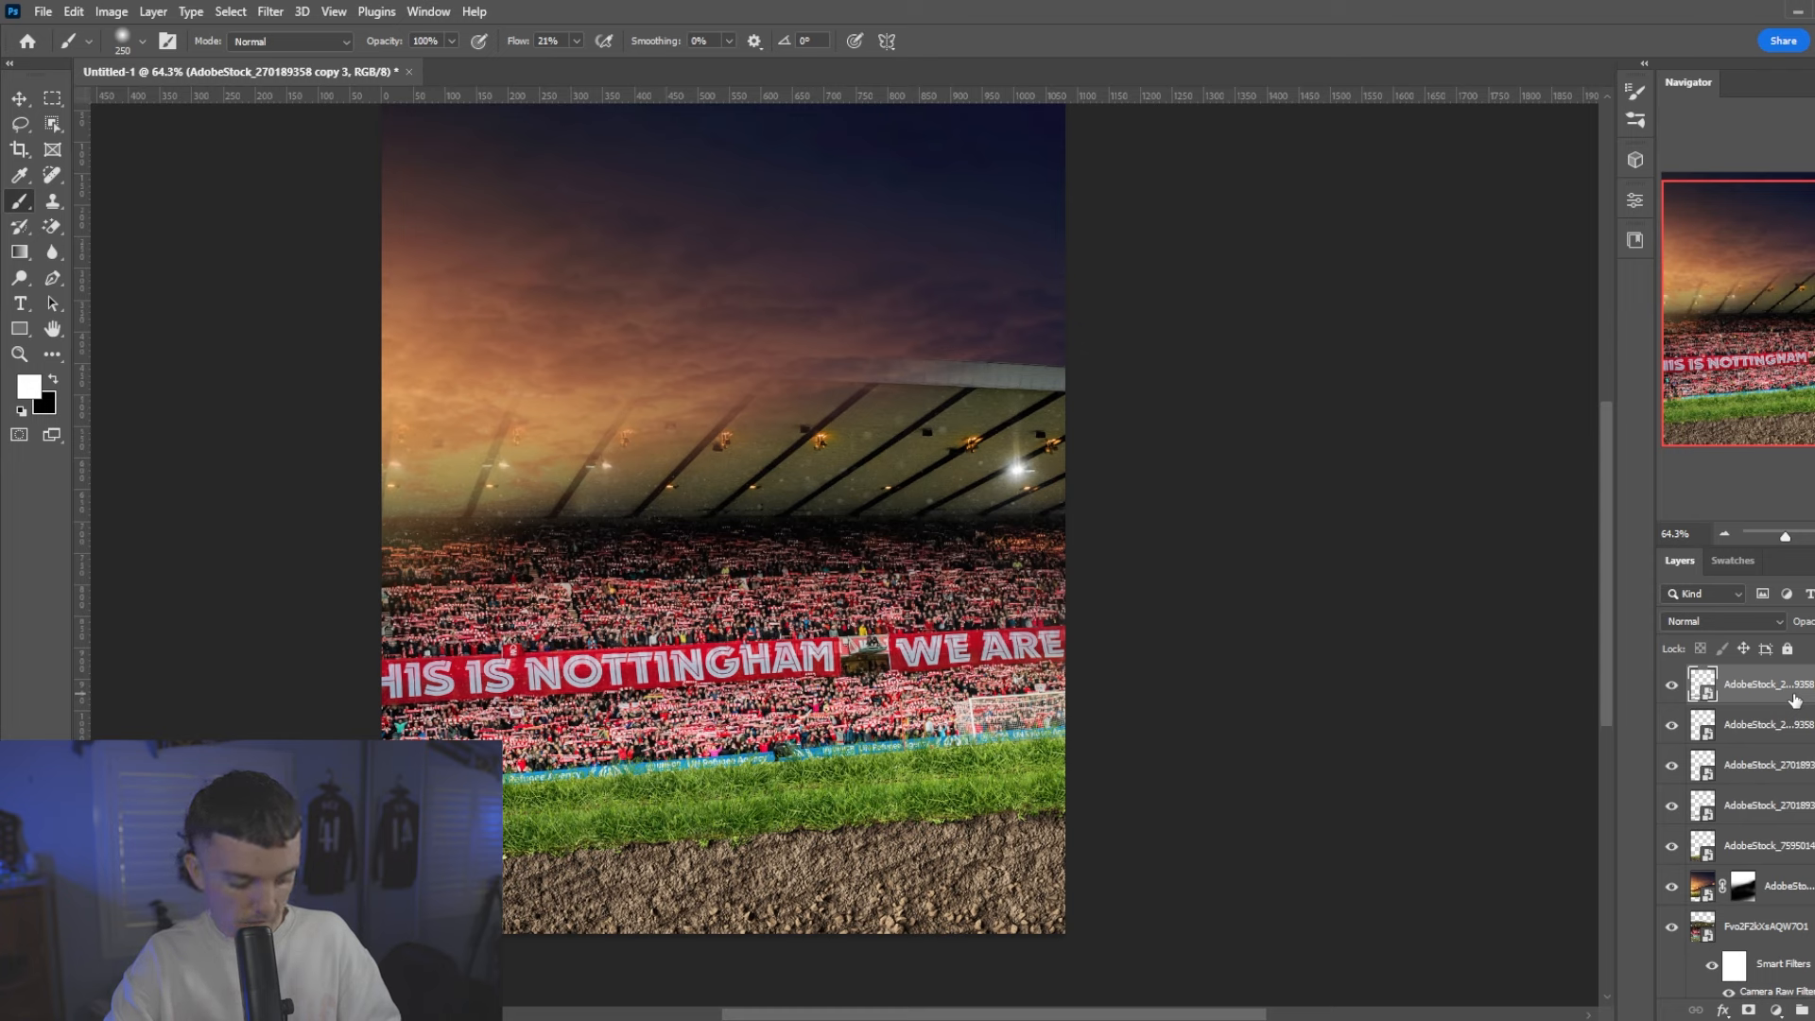
key(v)
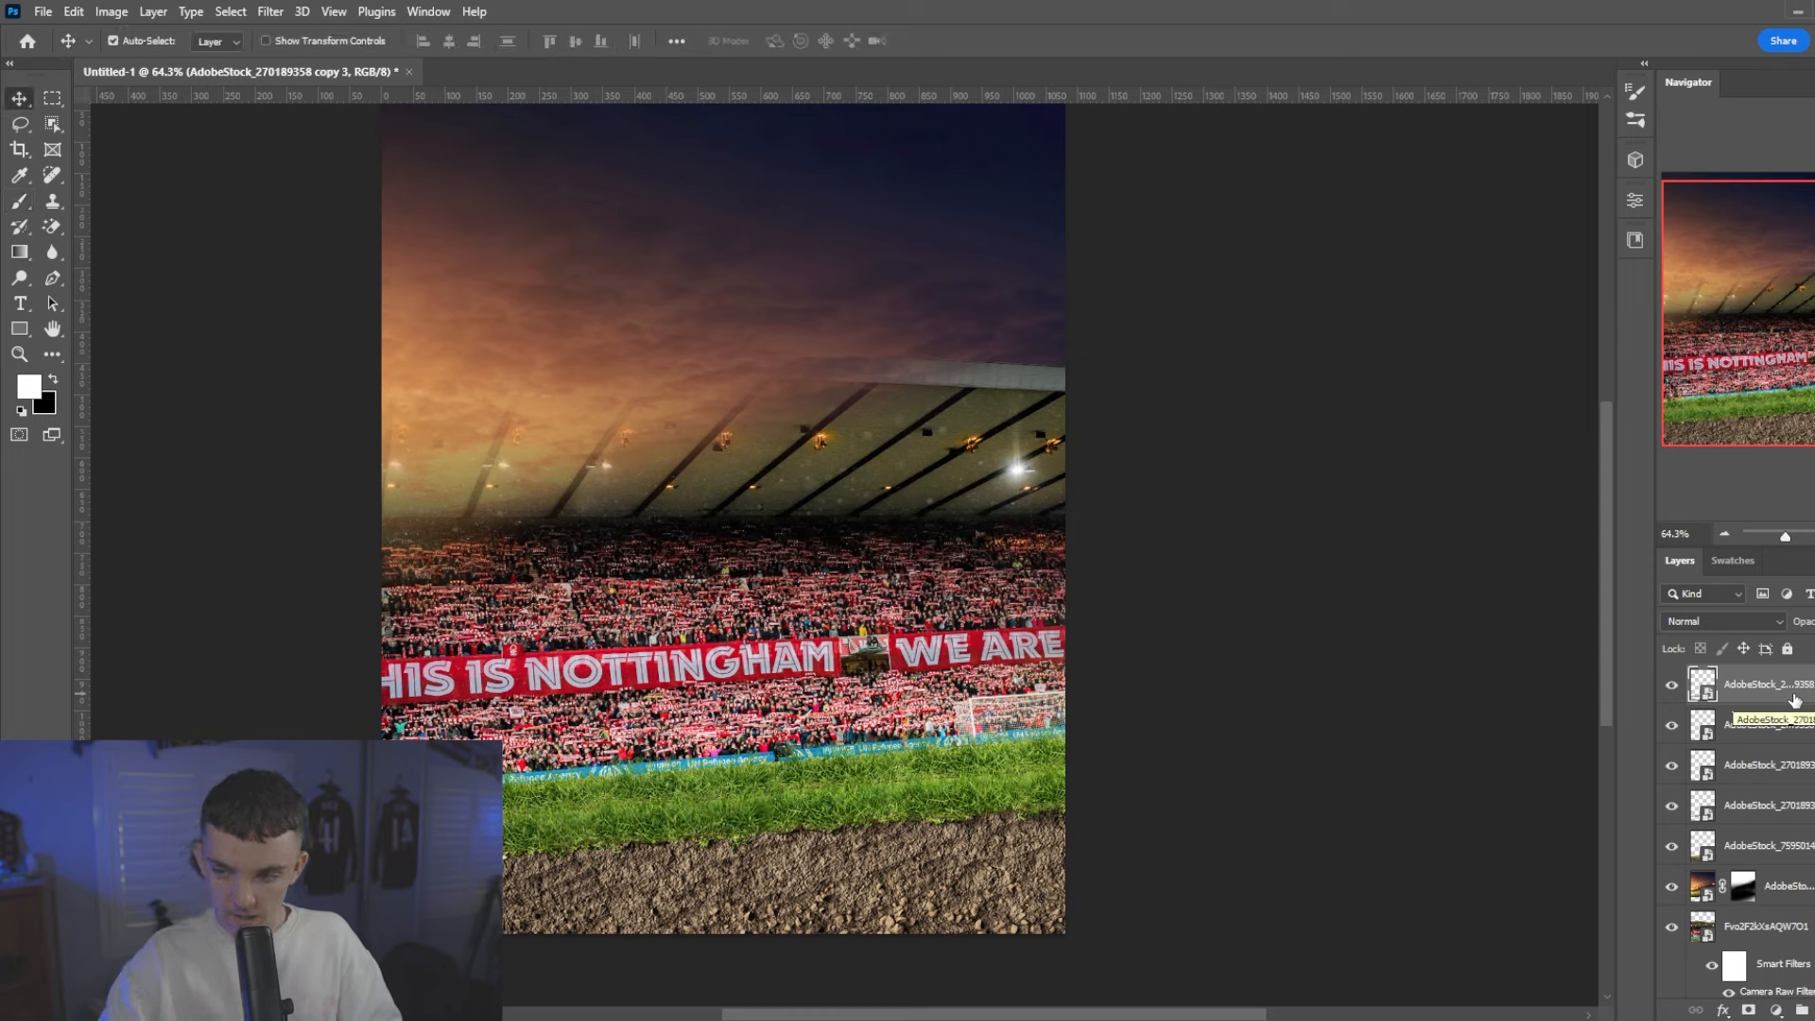
click(1790, 738)
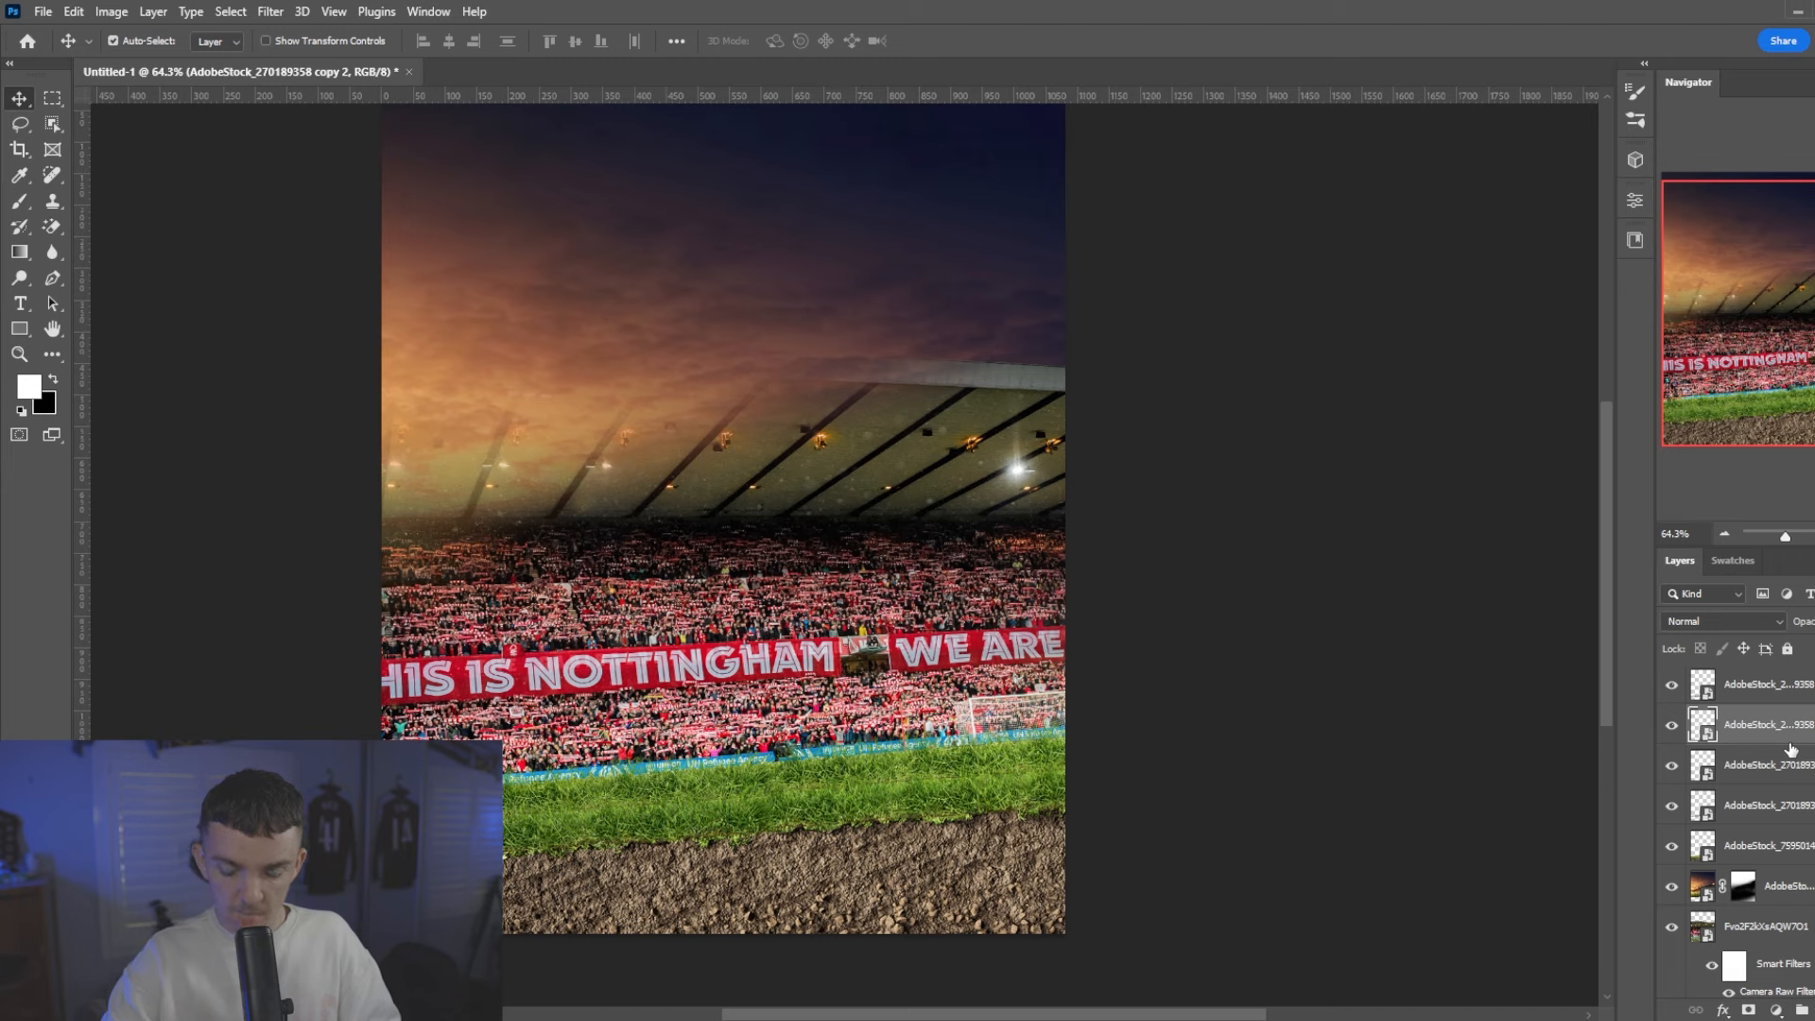
scroll(1760, 857, down, 3)
drag(1770, 942, 1748, 690)
shift+click(1805, 952)
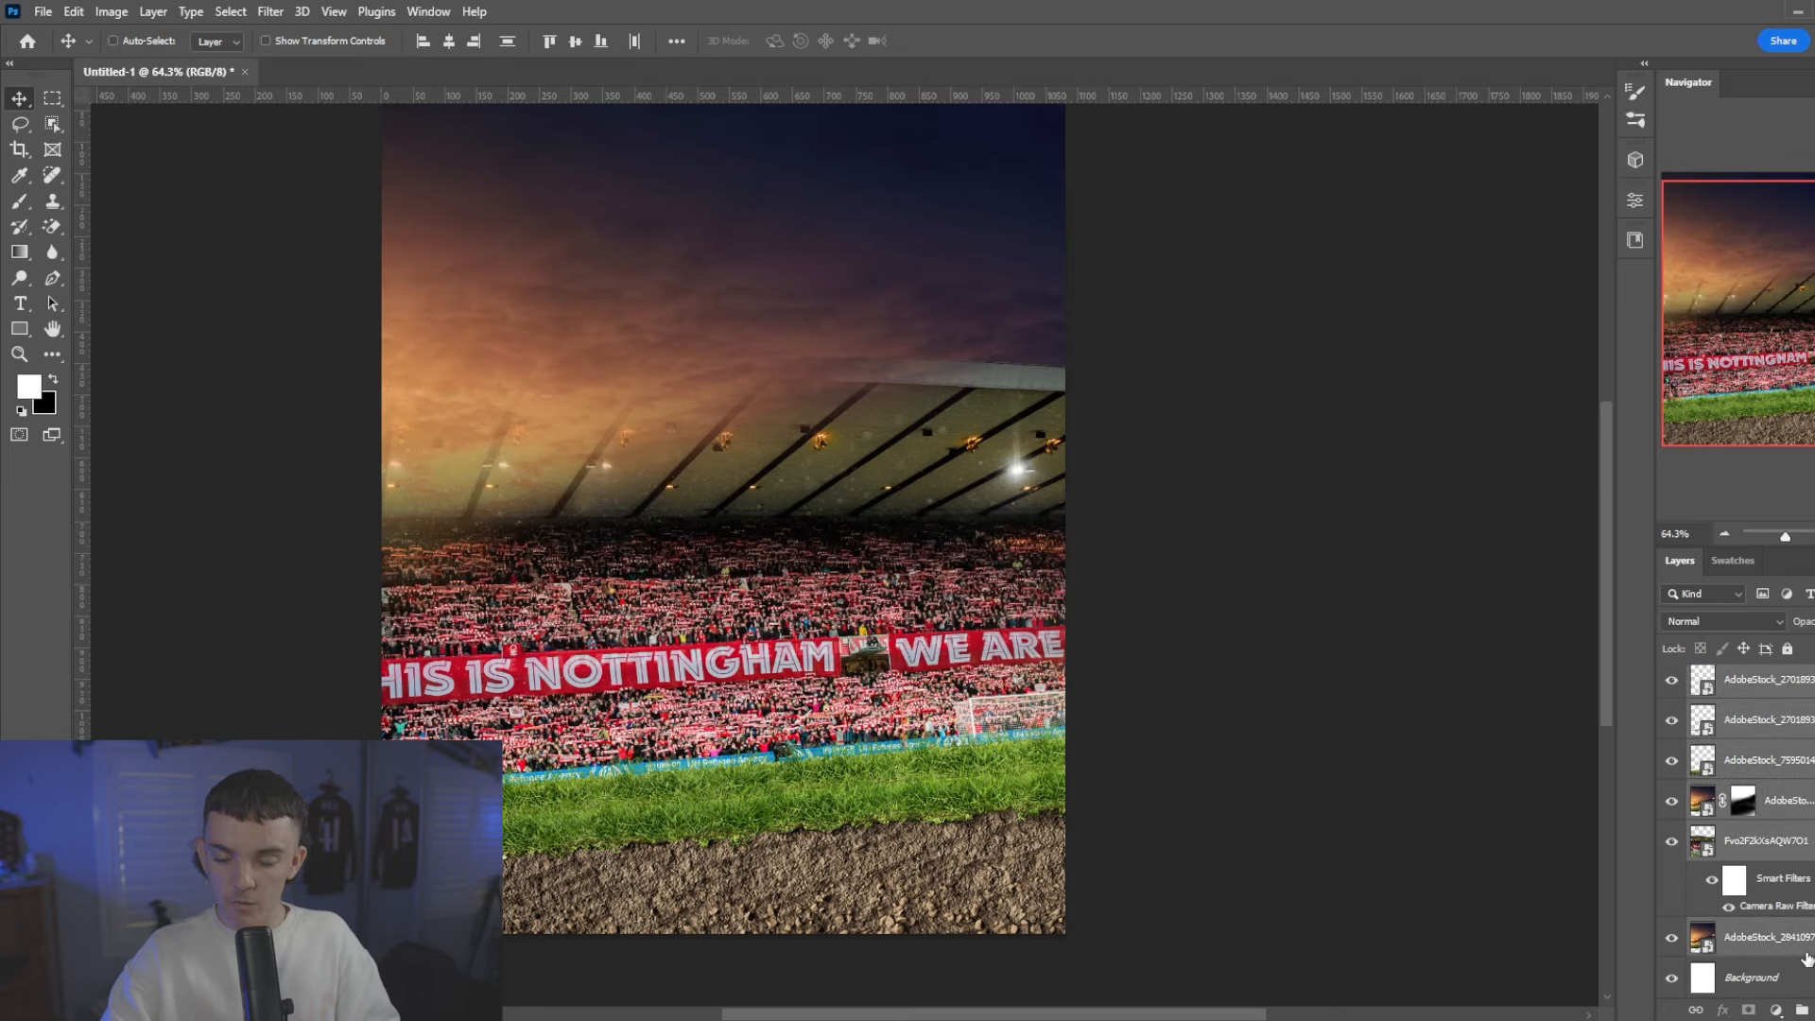
key(ctrl+g)
- Show the Keylor Navas cutout layer and shrink and reposition it so his boots and the ball rest on the grass
click(1754, 694)
click(1671, 687)
key(ctrl+t)
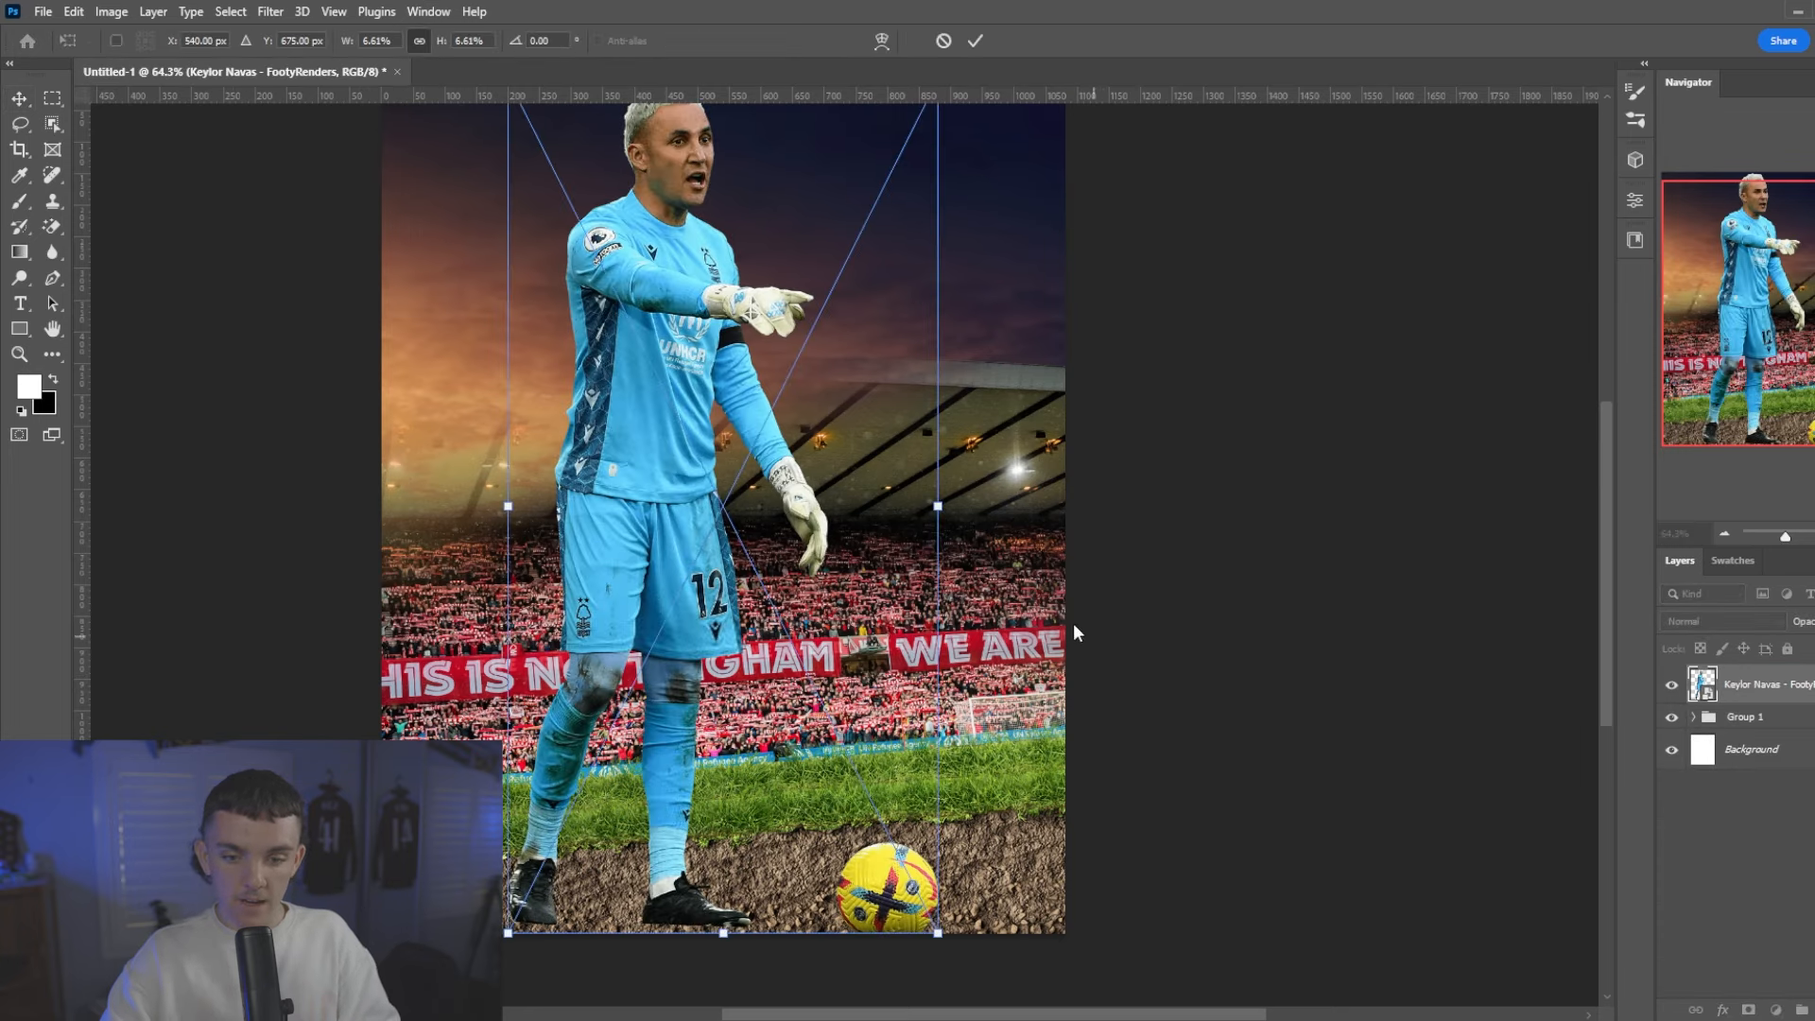
scroll(893, 536, up, 1)
mouse_move(954, 547)
mouse_down()
mouse_move(877, 555)
mouse_move(904, 515)
mouse_move(943, 514)
mouse_move(894, 503)
mouse_move(876, 516)
mouse_move(960, 523)
mouse_move(850, 565)
mouse_move(924, 542)
mouse_up()
key(Return)
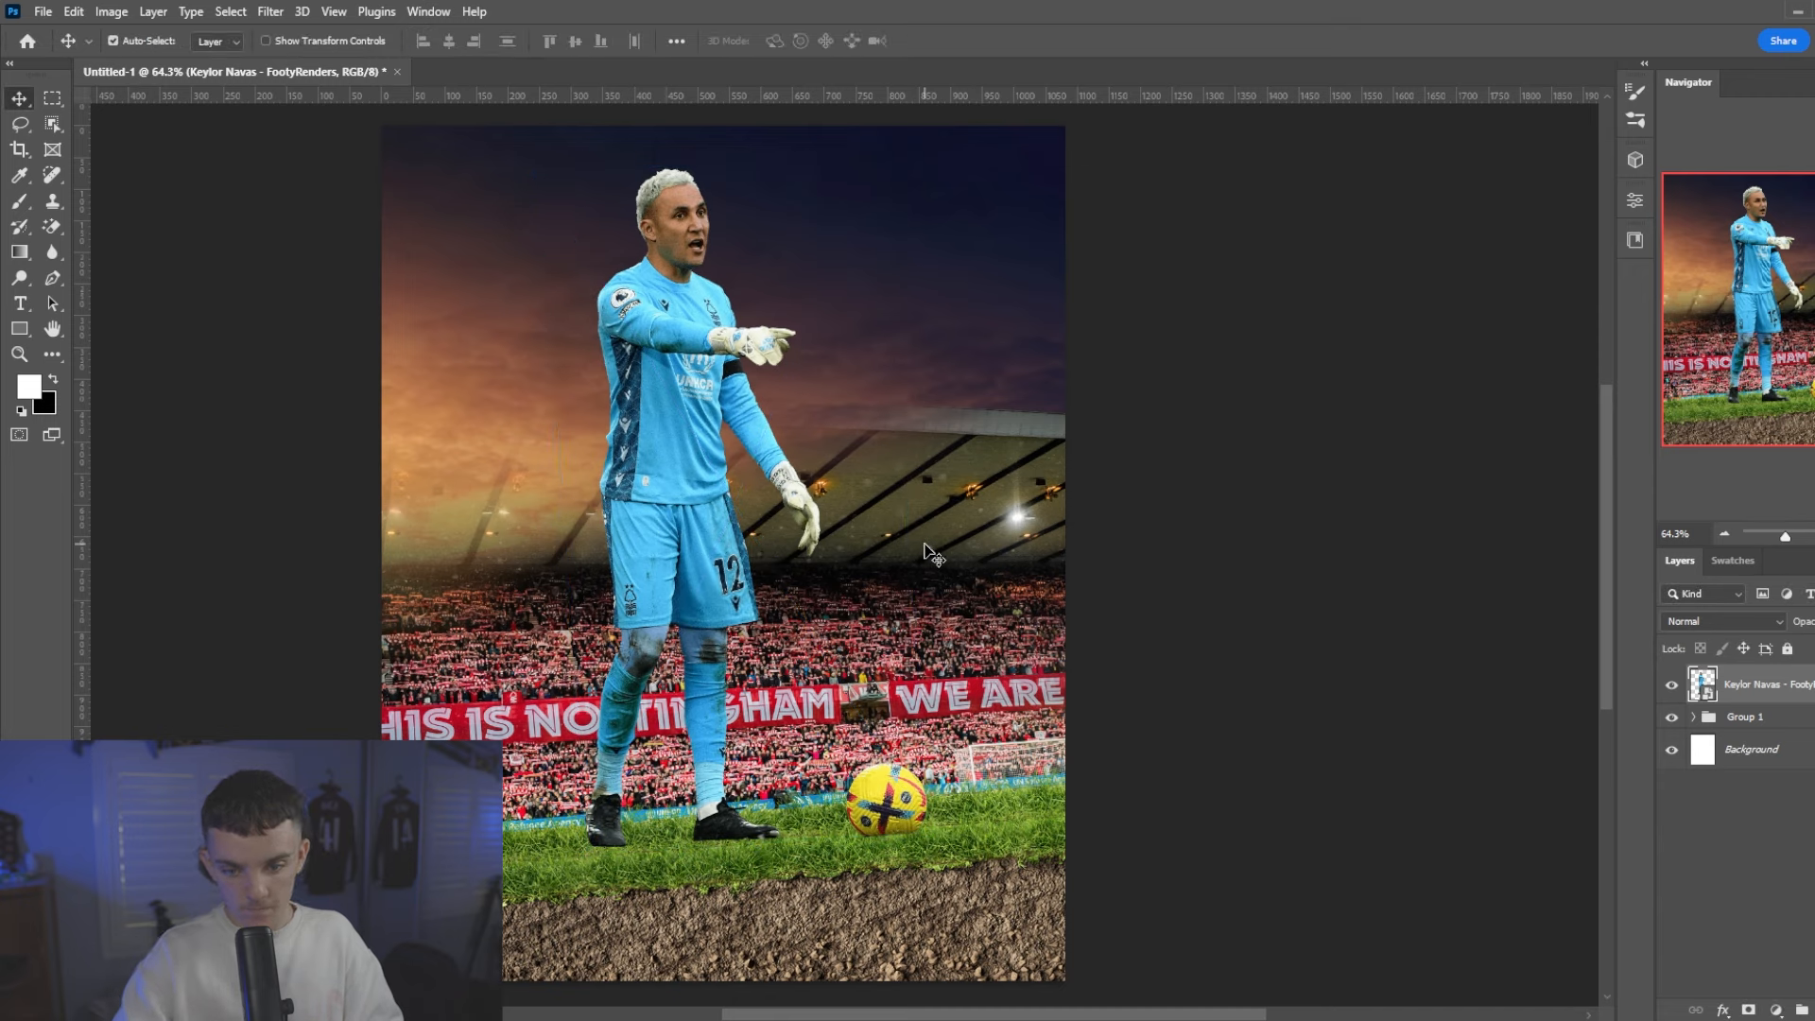
- On a new layer above Group 1, paint black shadows beneath the ball and boots using a flat 700 px to 600 px brush at 30% flow
click(1690, 715)
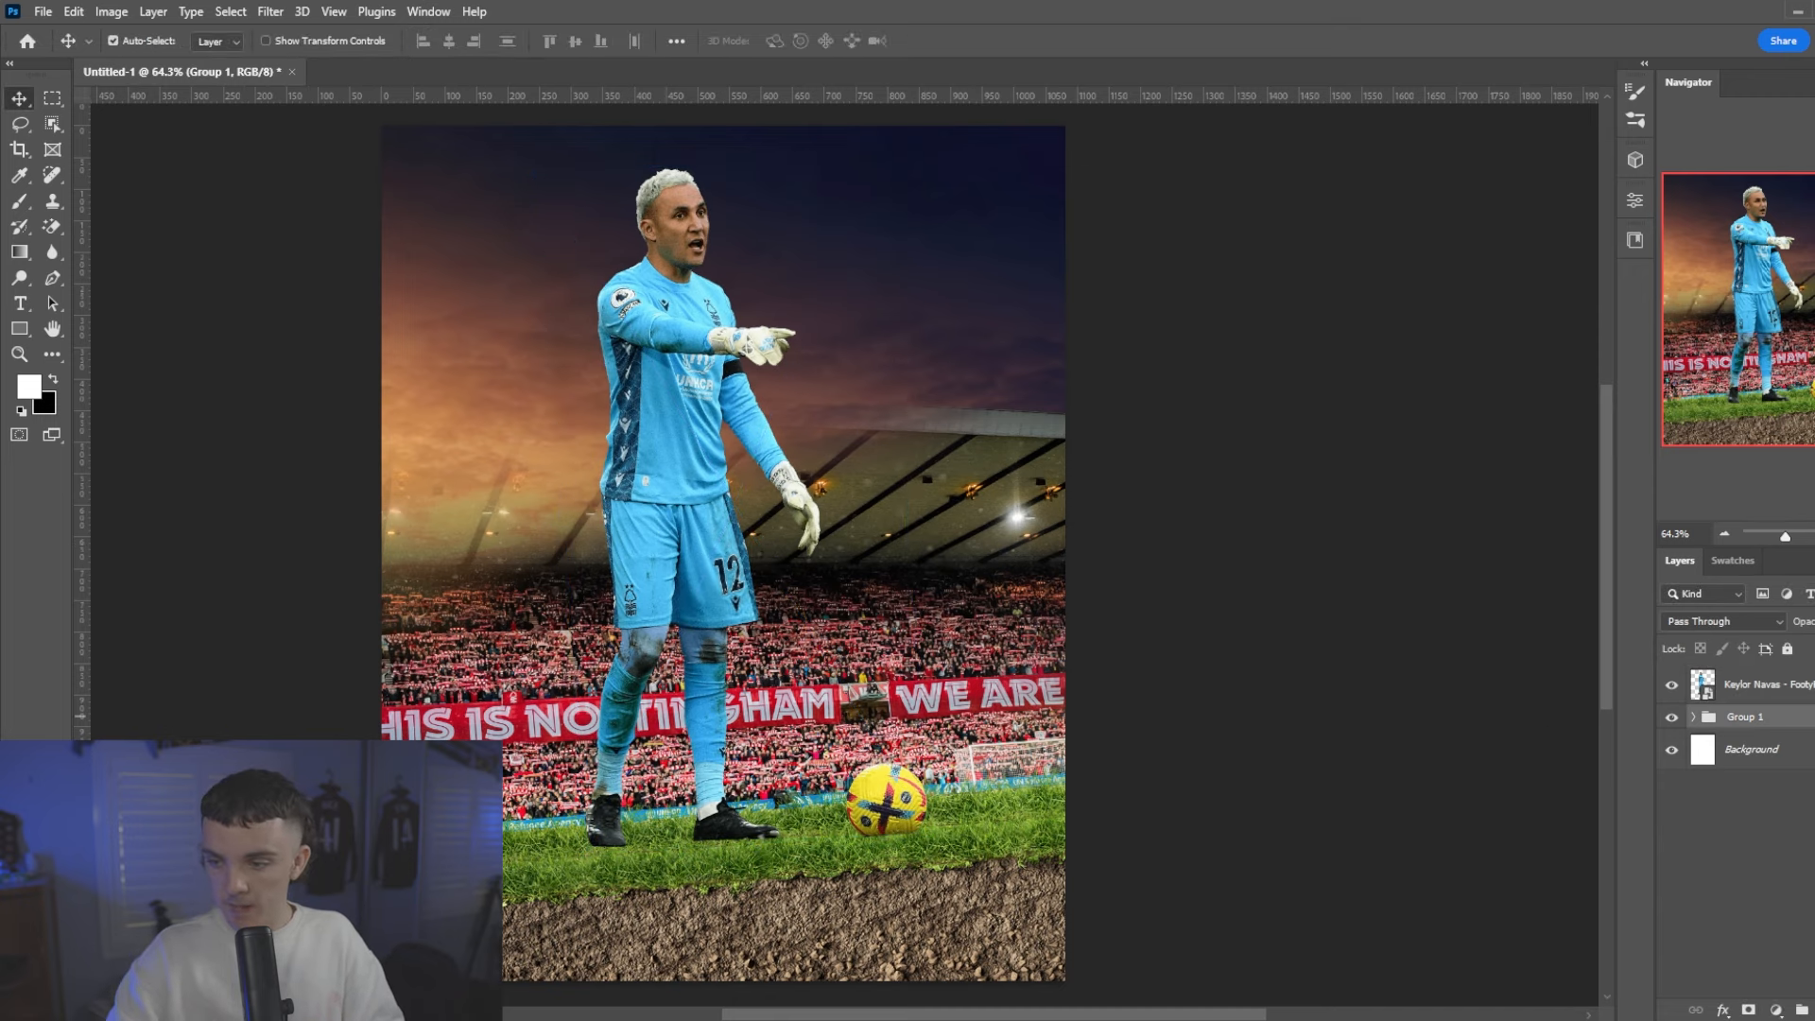
click(1814, 1009)
scroll(737, 761, down, 2)
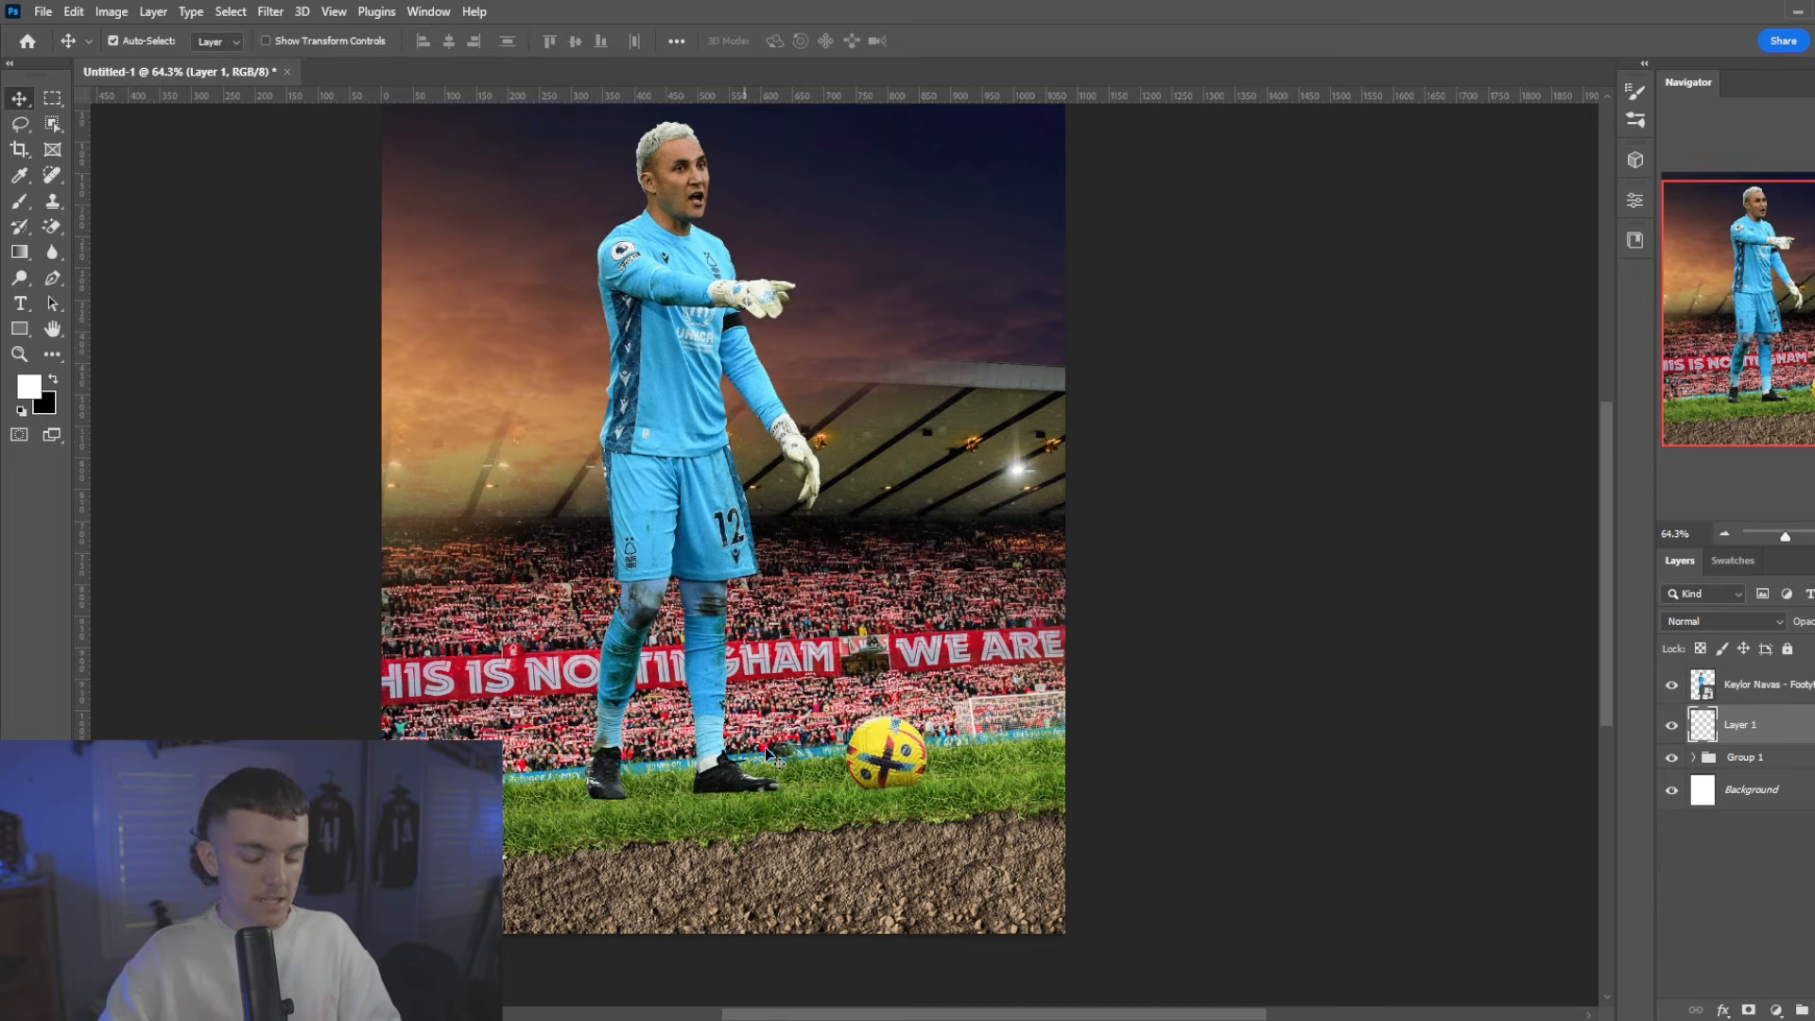
key(b)
right_click(822, 723)
click(968, 834)
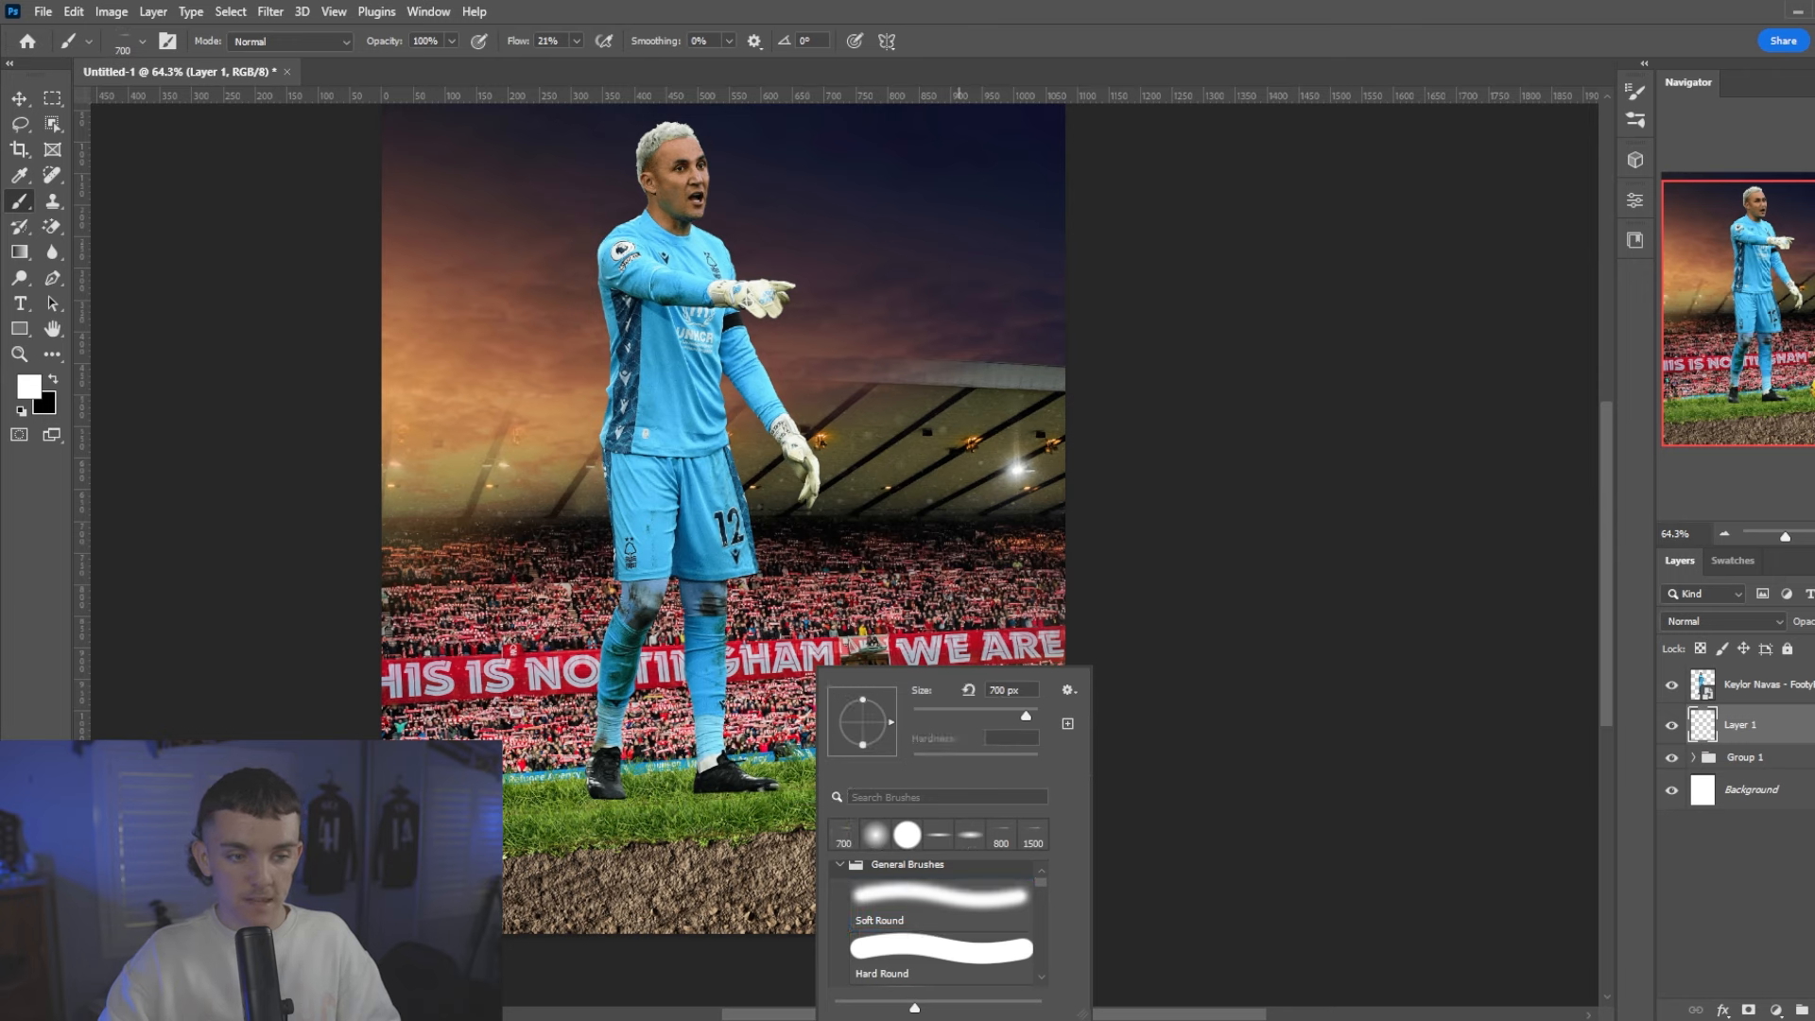
key(Return)
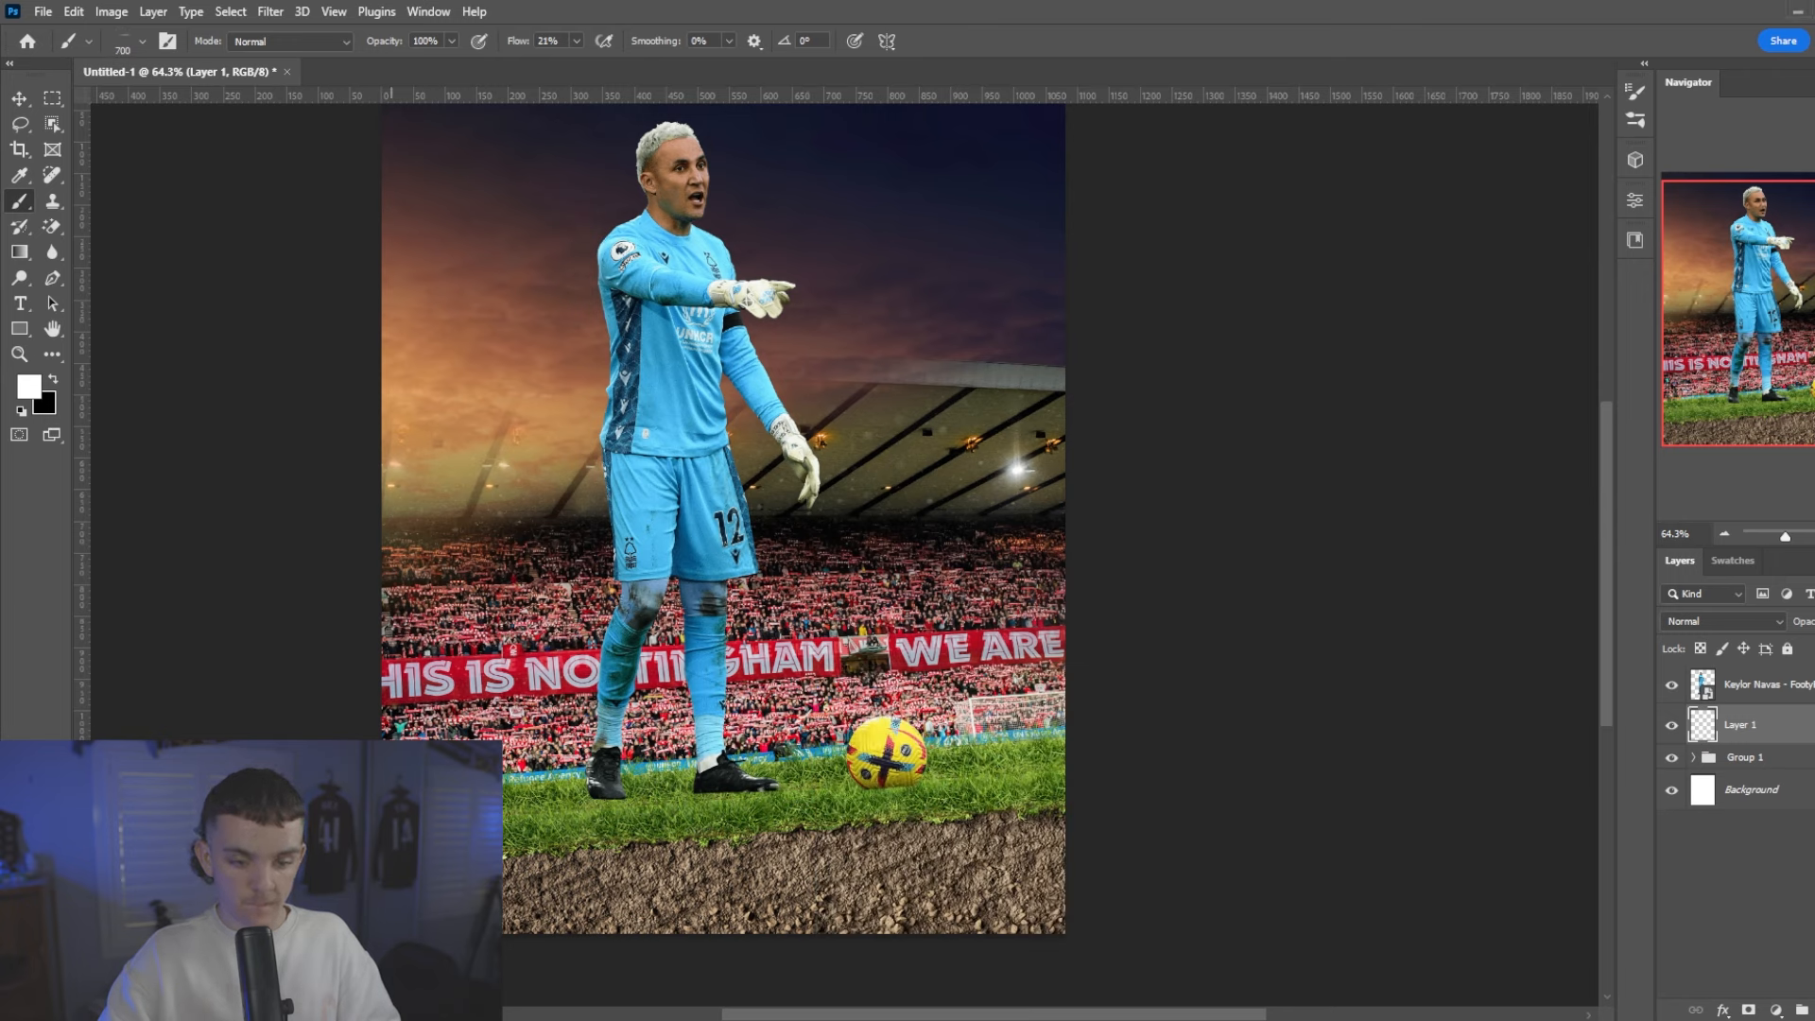
right_click(822, 784)
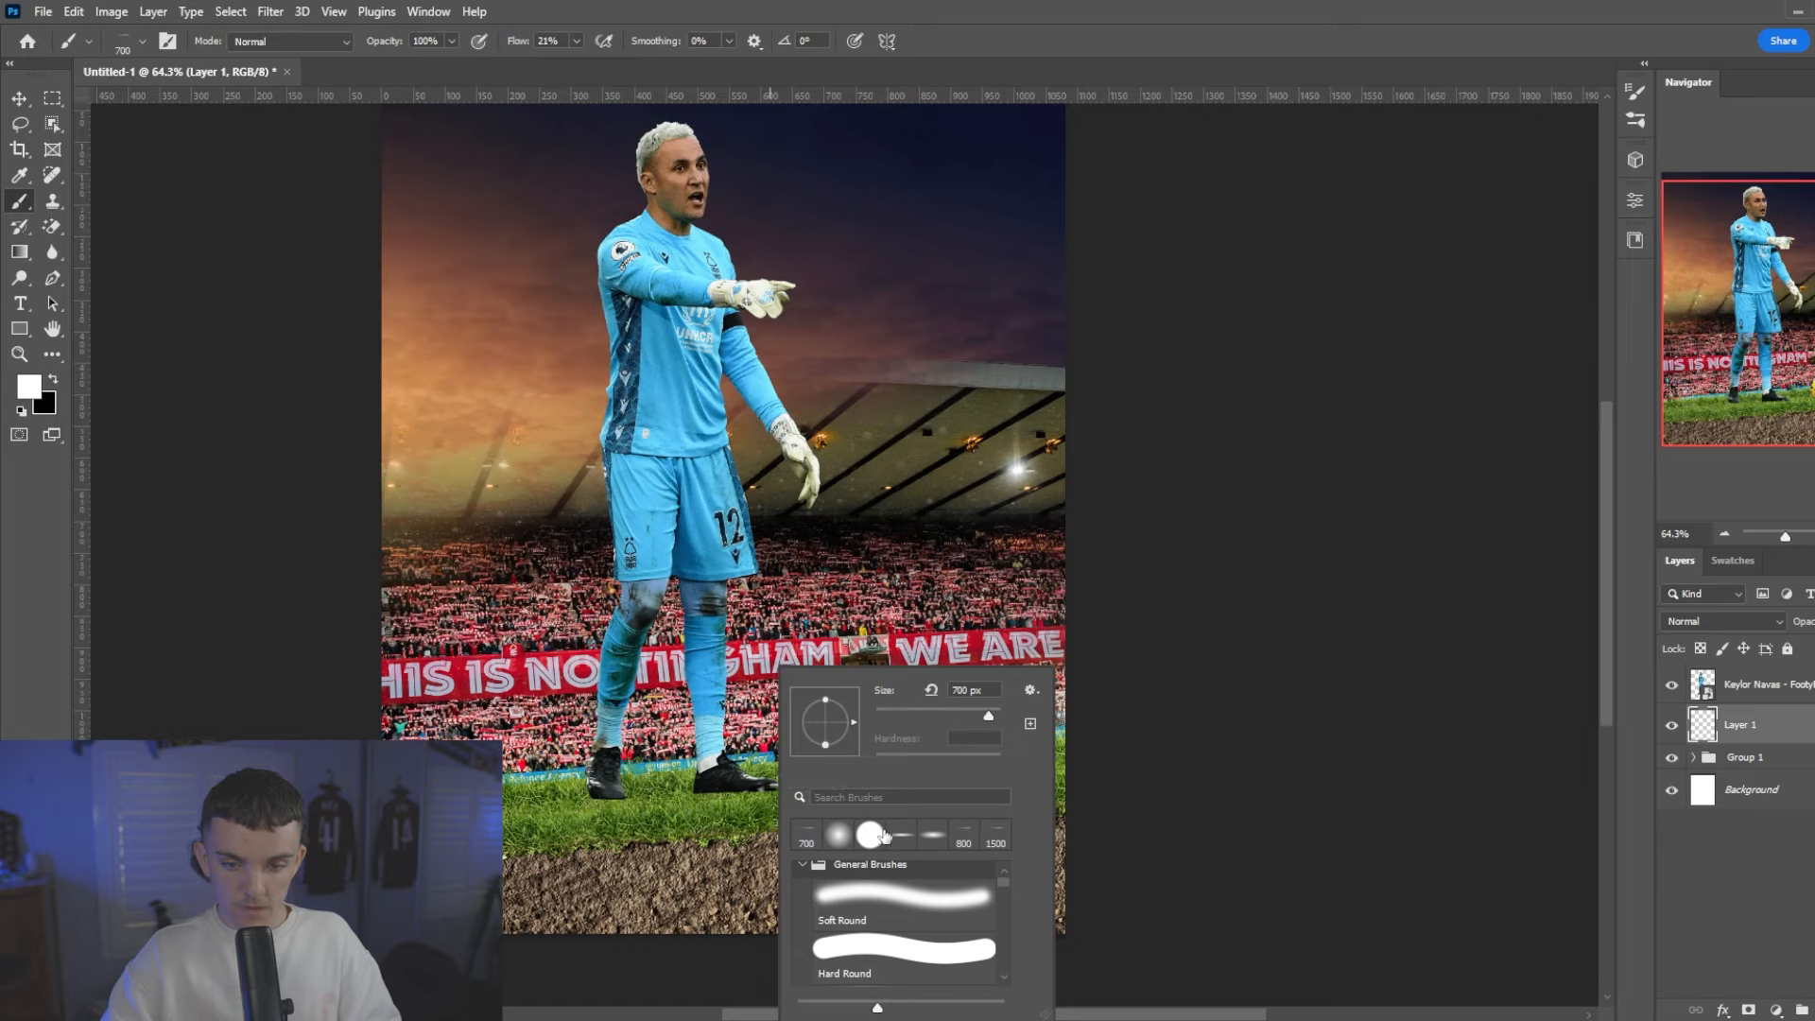
drag(507, 42, 511, 45)
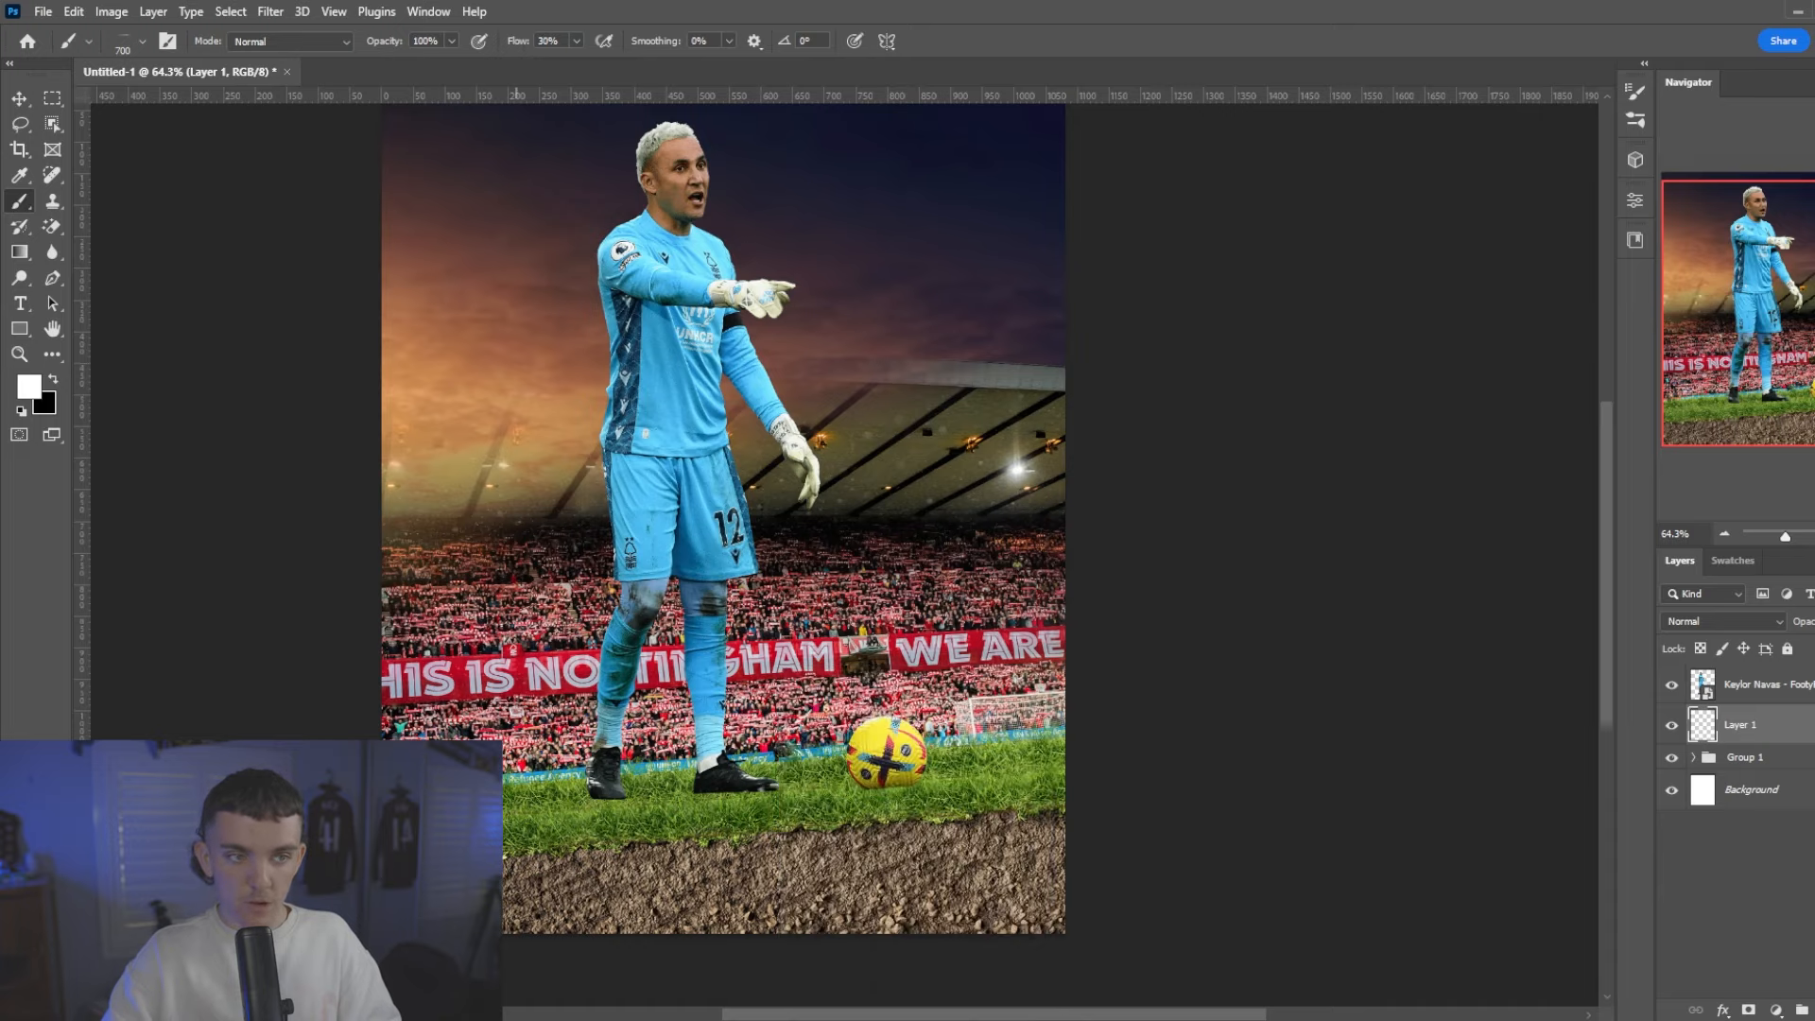
scroll(795, 810, up, 5)
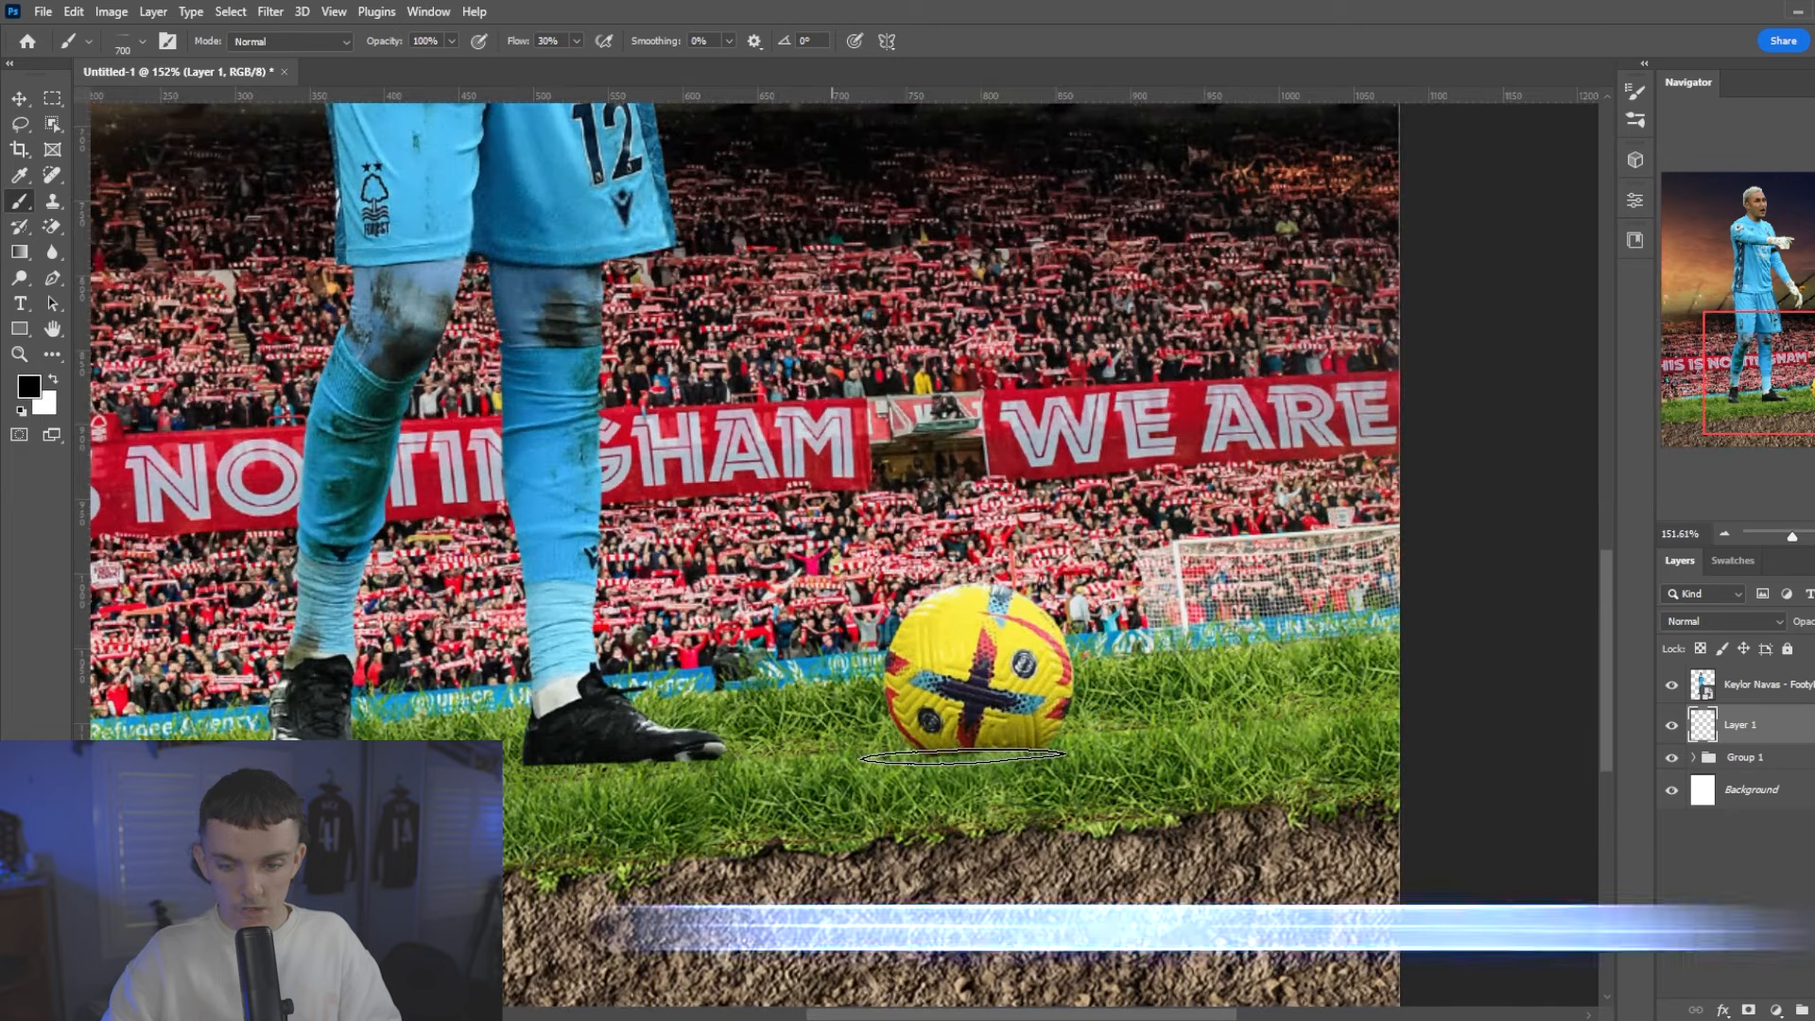
click(962, 757)
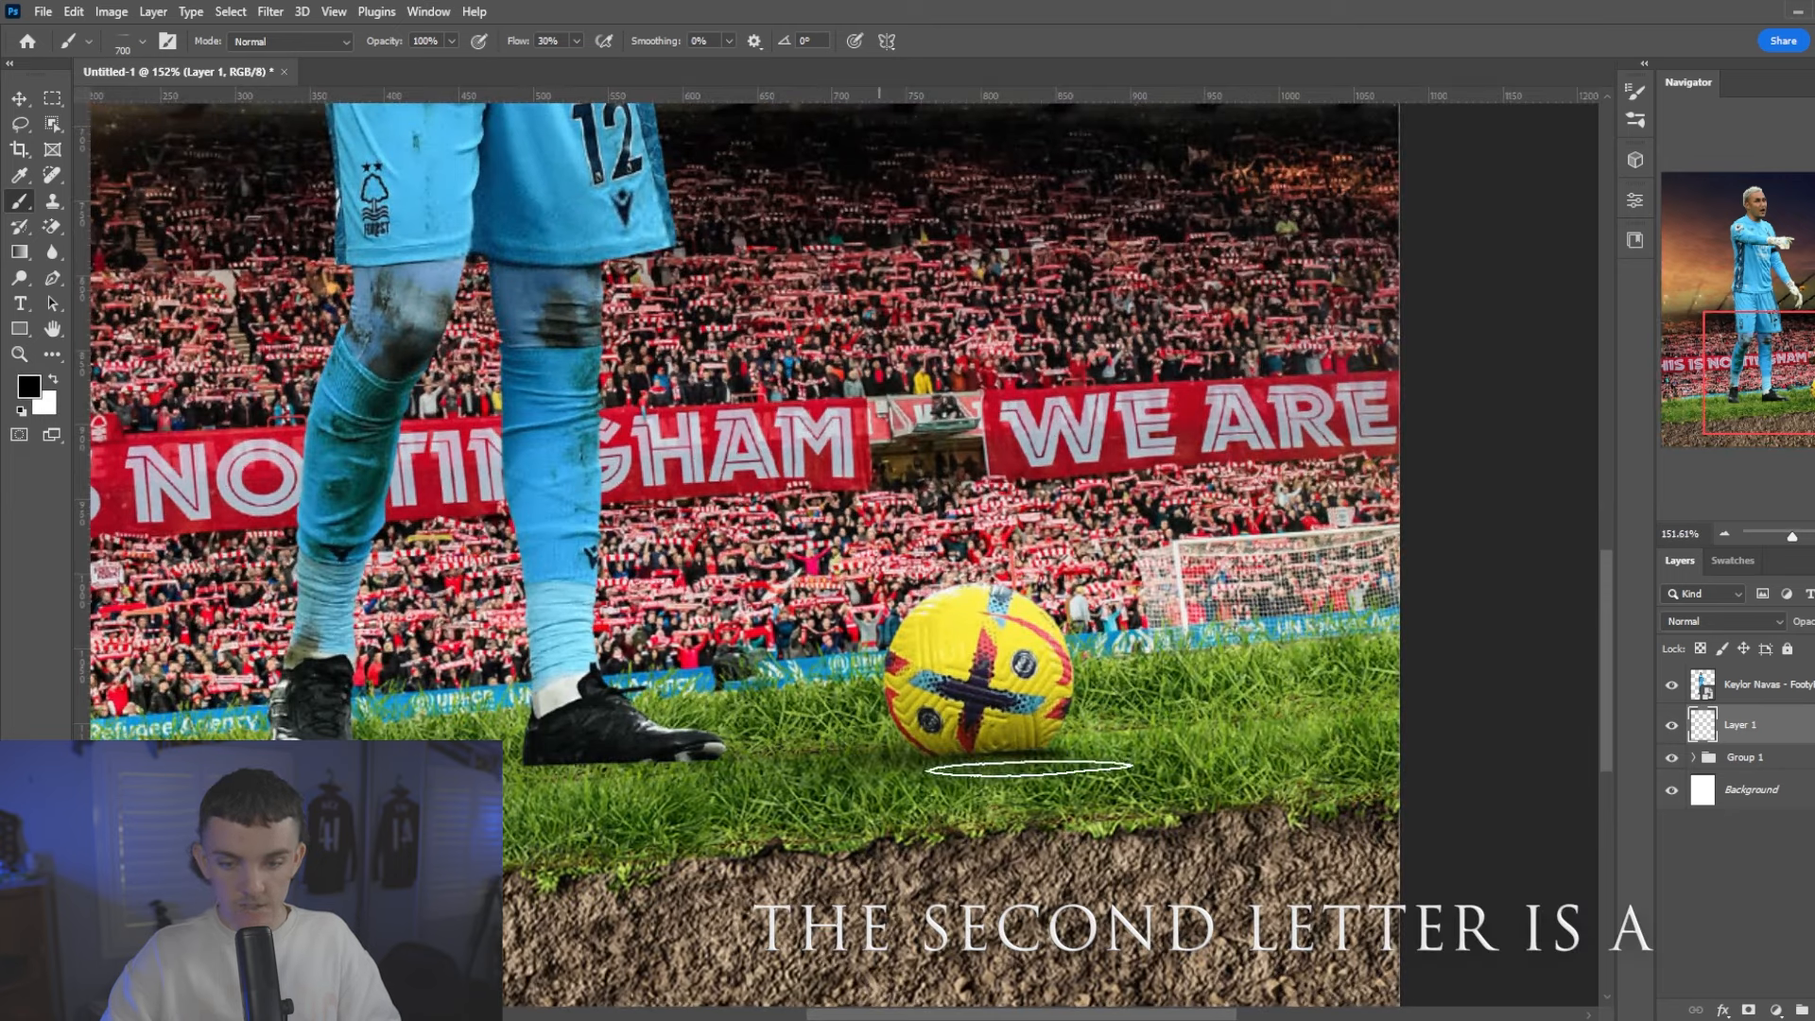
key([)
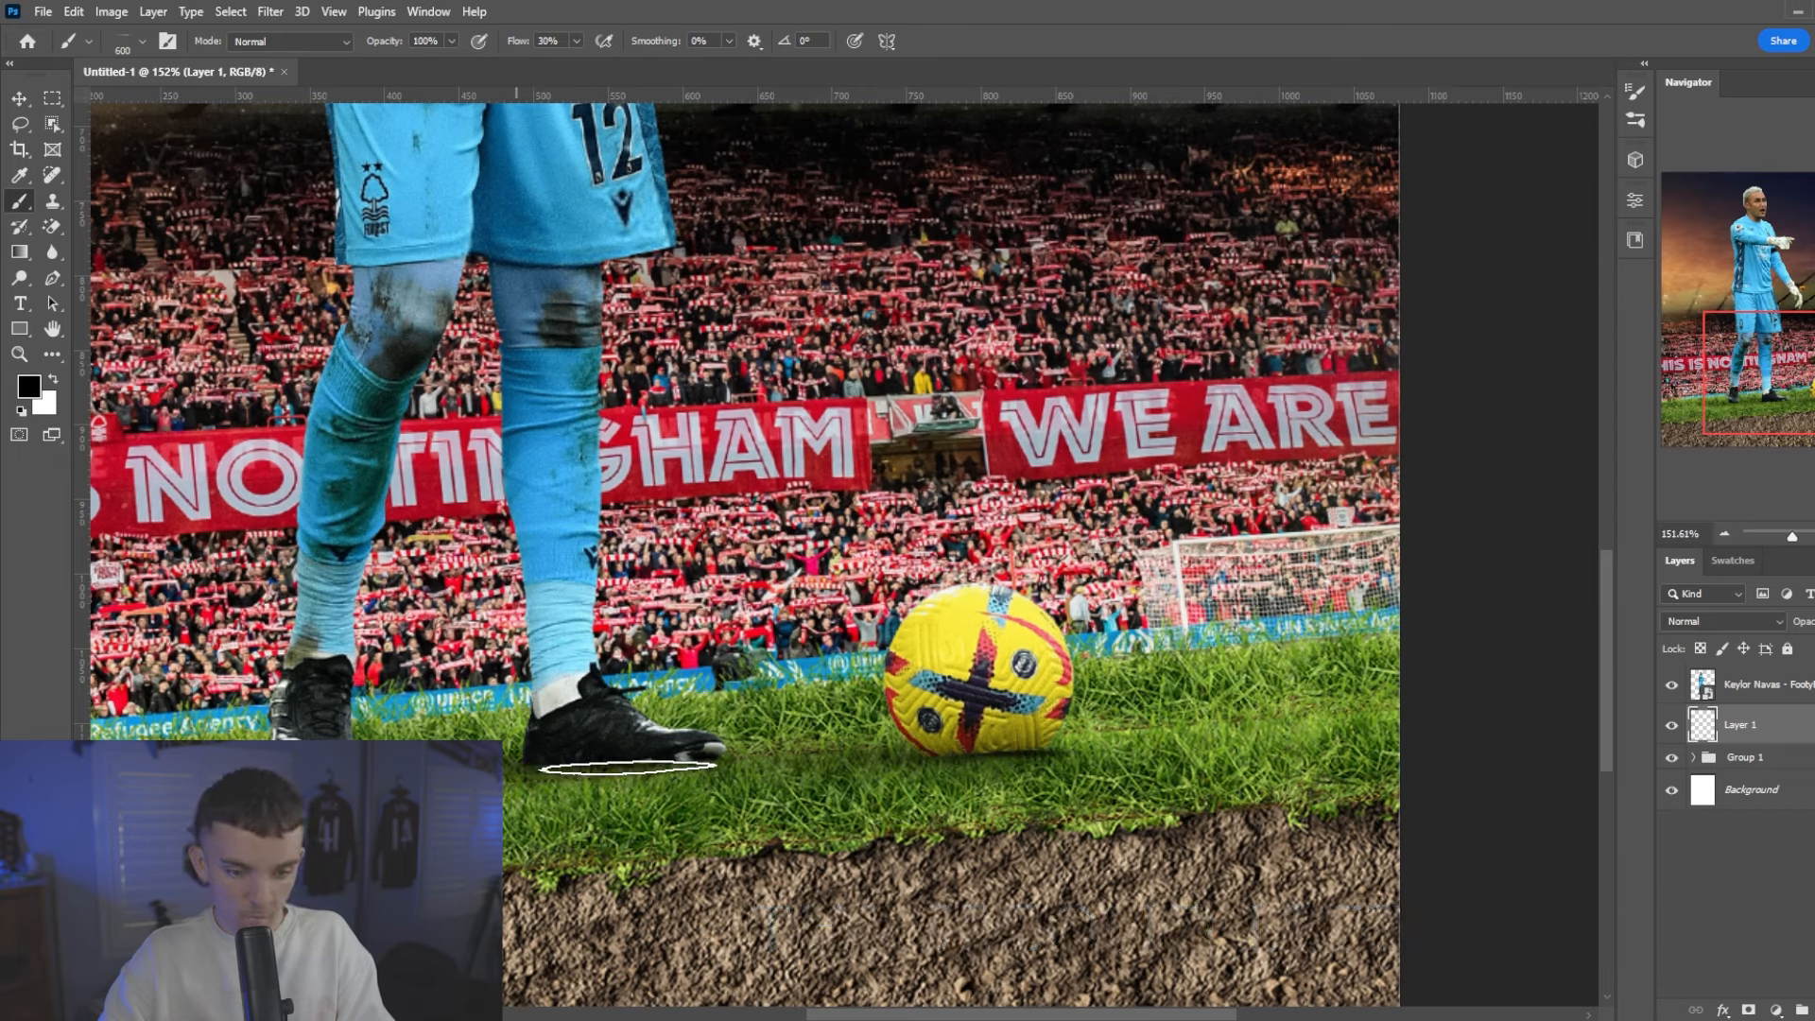
- Add a new layer above the goalkeeper cutout and clip it to that layer
click(1754, 698)
key(ctrl+shift+alt+n)
right_click(1770, 681)
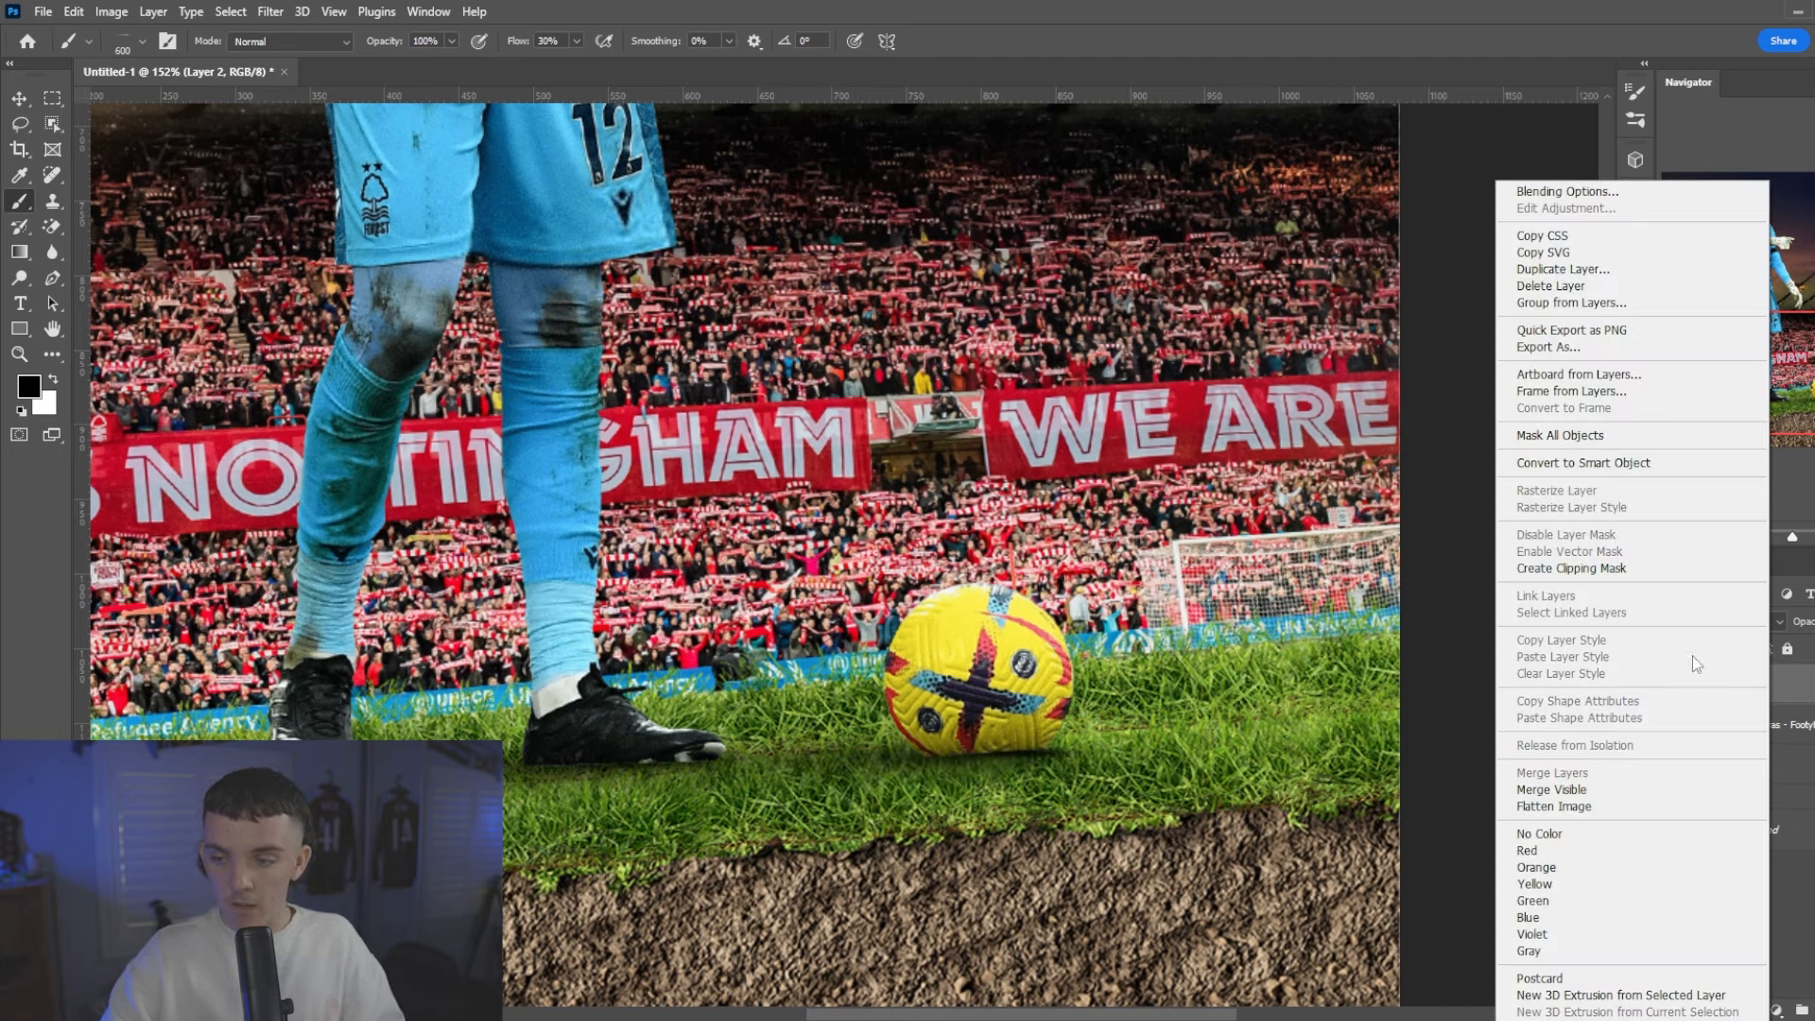
click(1587, 568)
- Darken the undersides of the boots and ball on the clipped layer with a black Soft Round brush at 200 px and 42% flow
right_click(1295, 659)
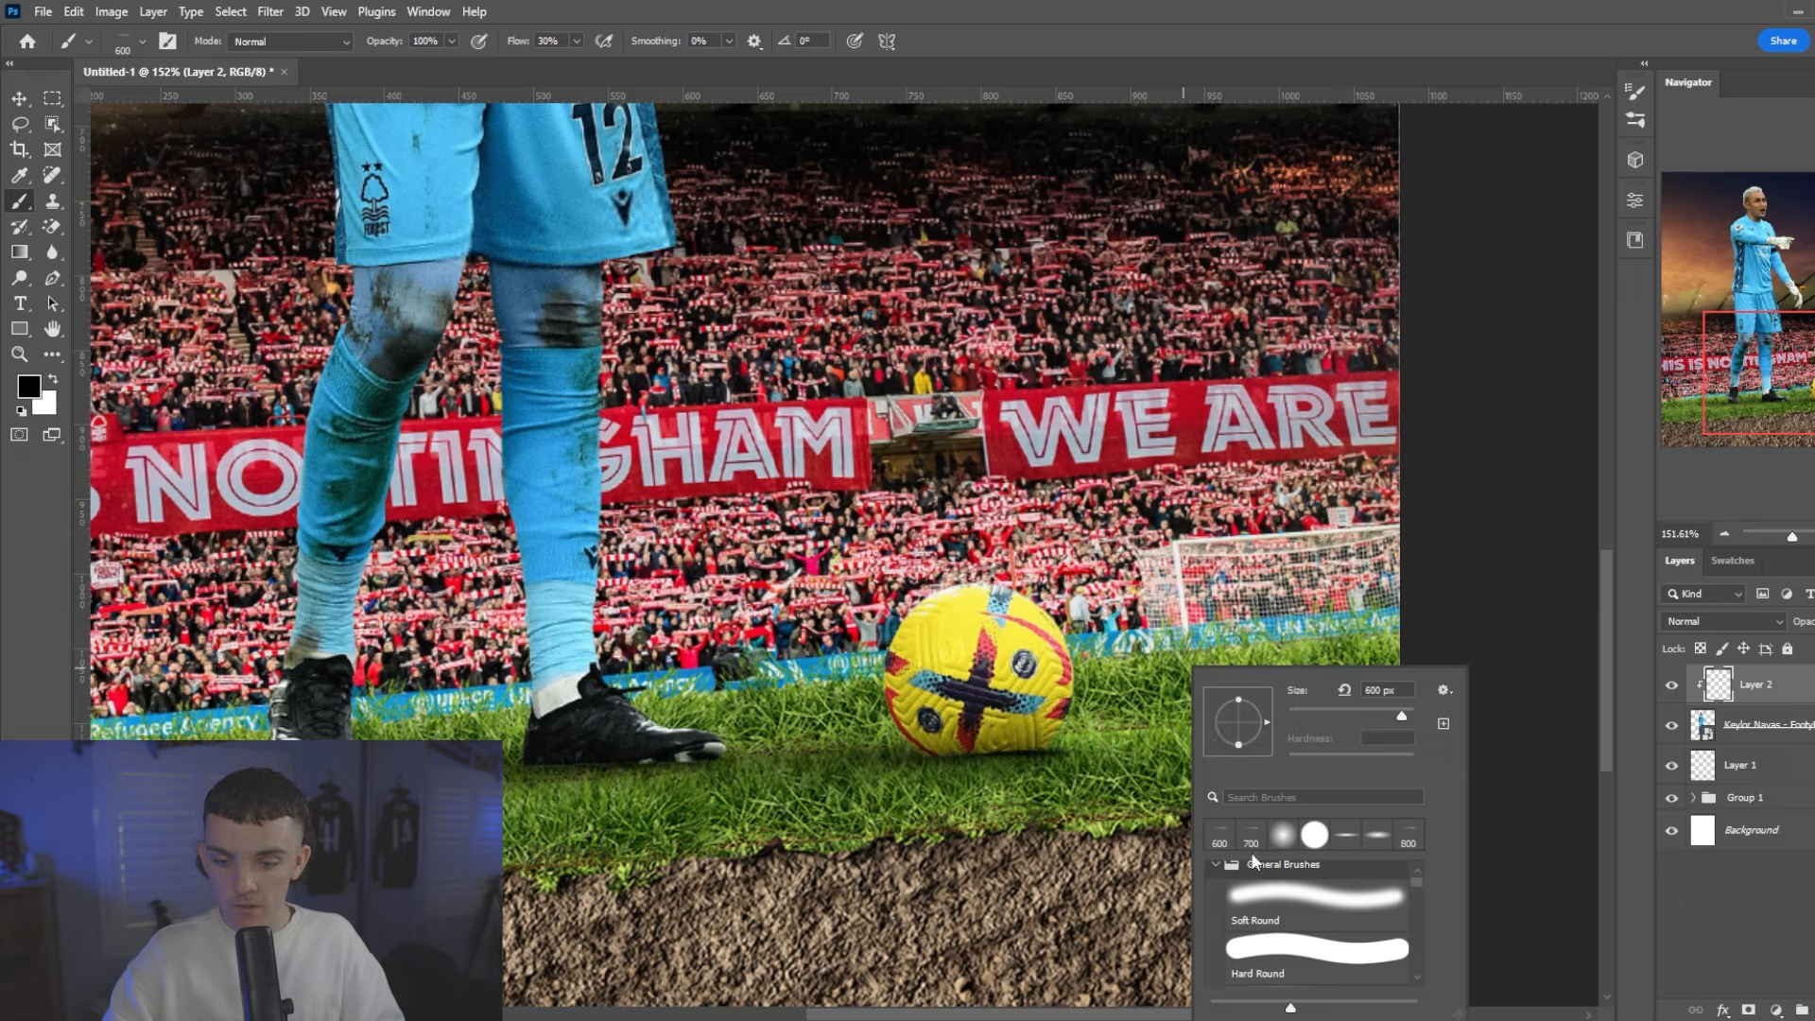
click(1257, 914)
drag(519, 41, 529, 48)
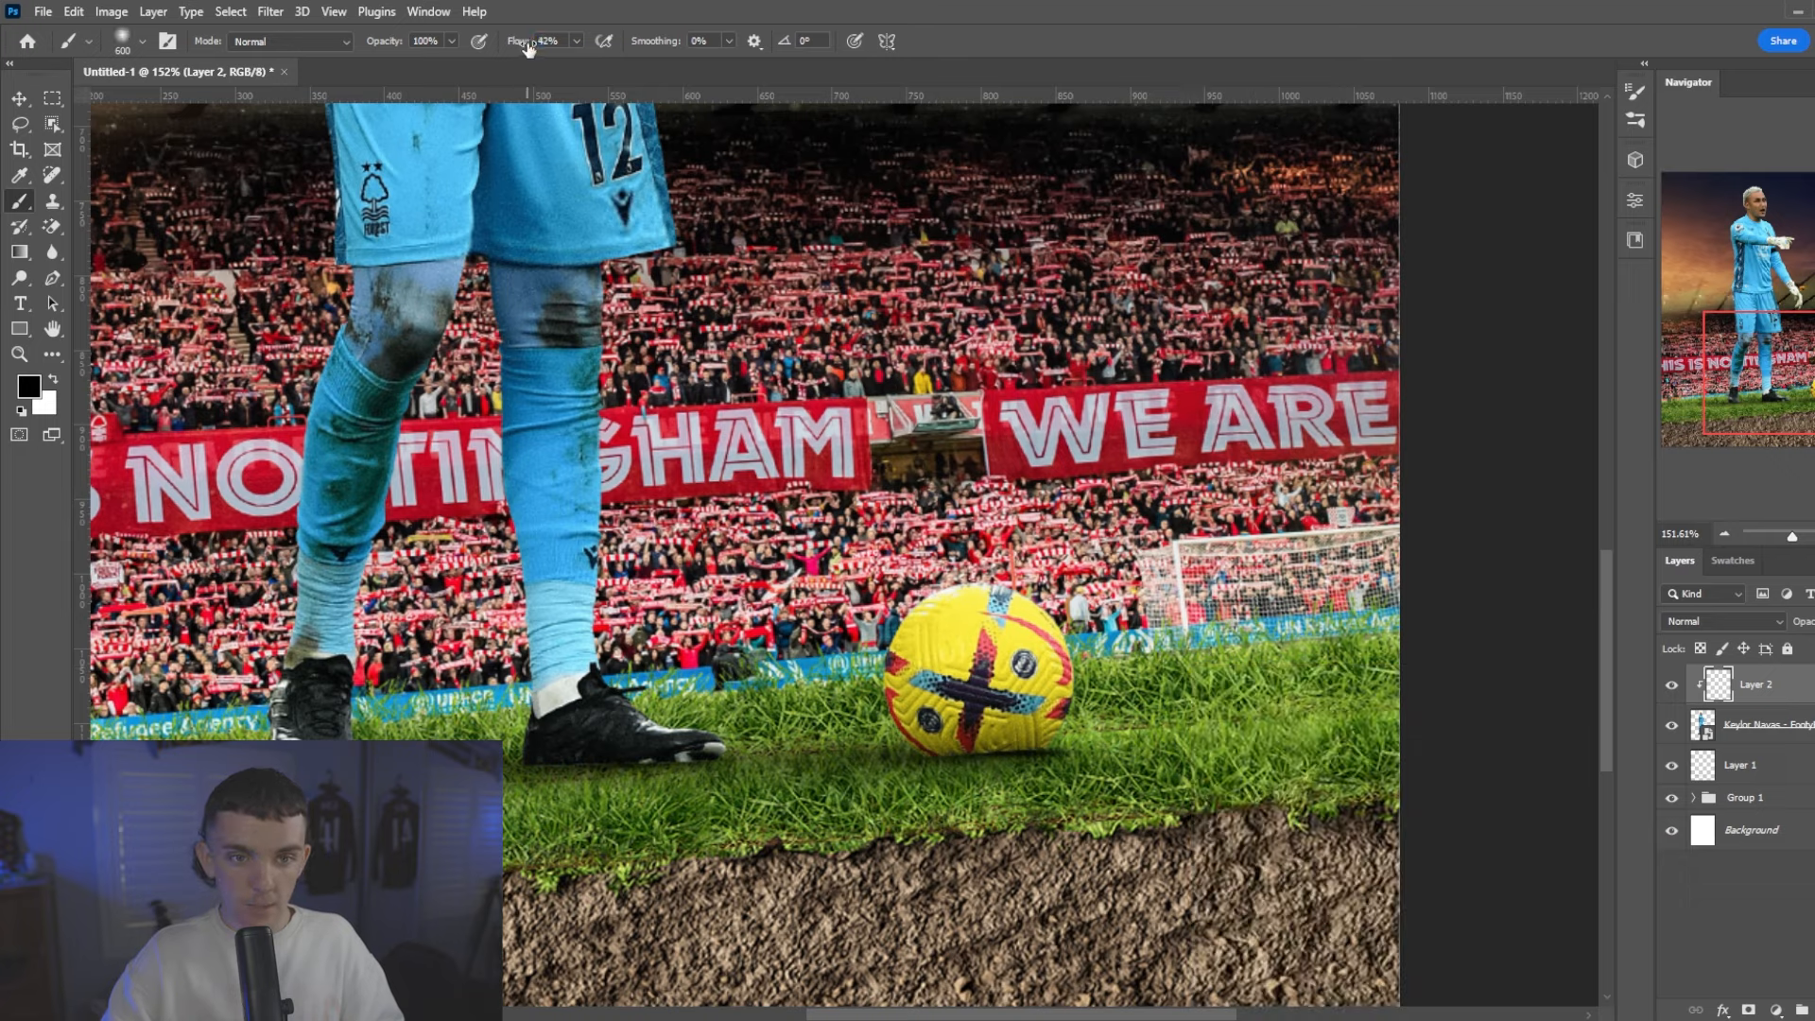
scroll(740, 422, down, 2)
key(bracketleft)
key(bracketleft)
key(bracketleft)
key(bracketleft)
key(bracketleft)
key(bracketleft)
key(bracketleft)
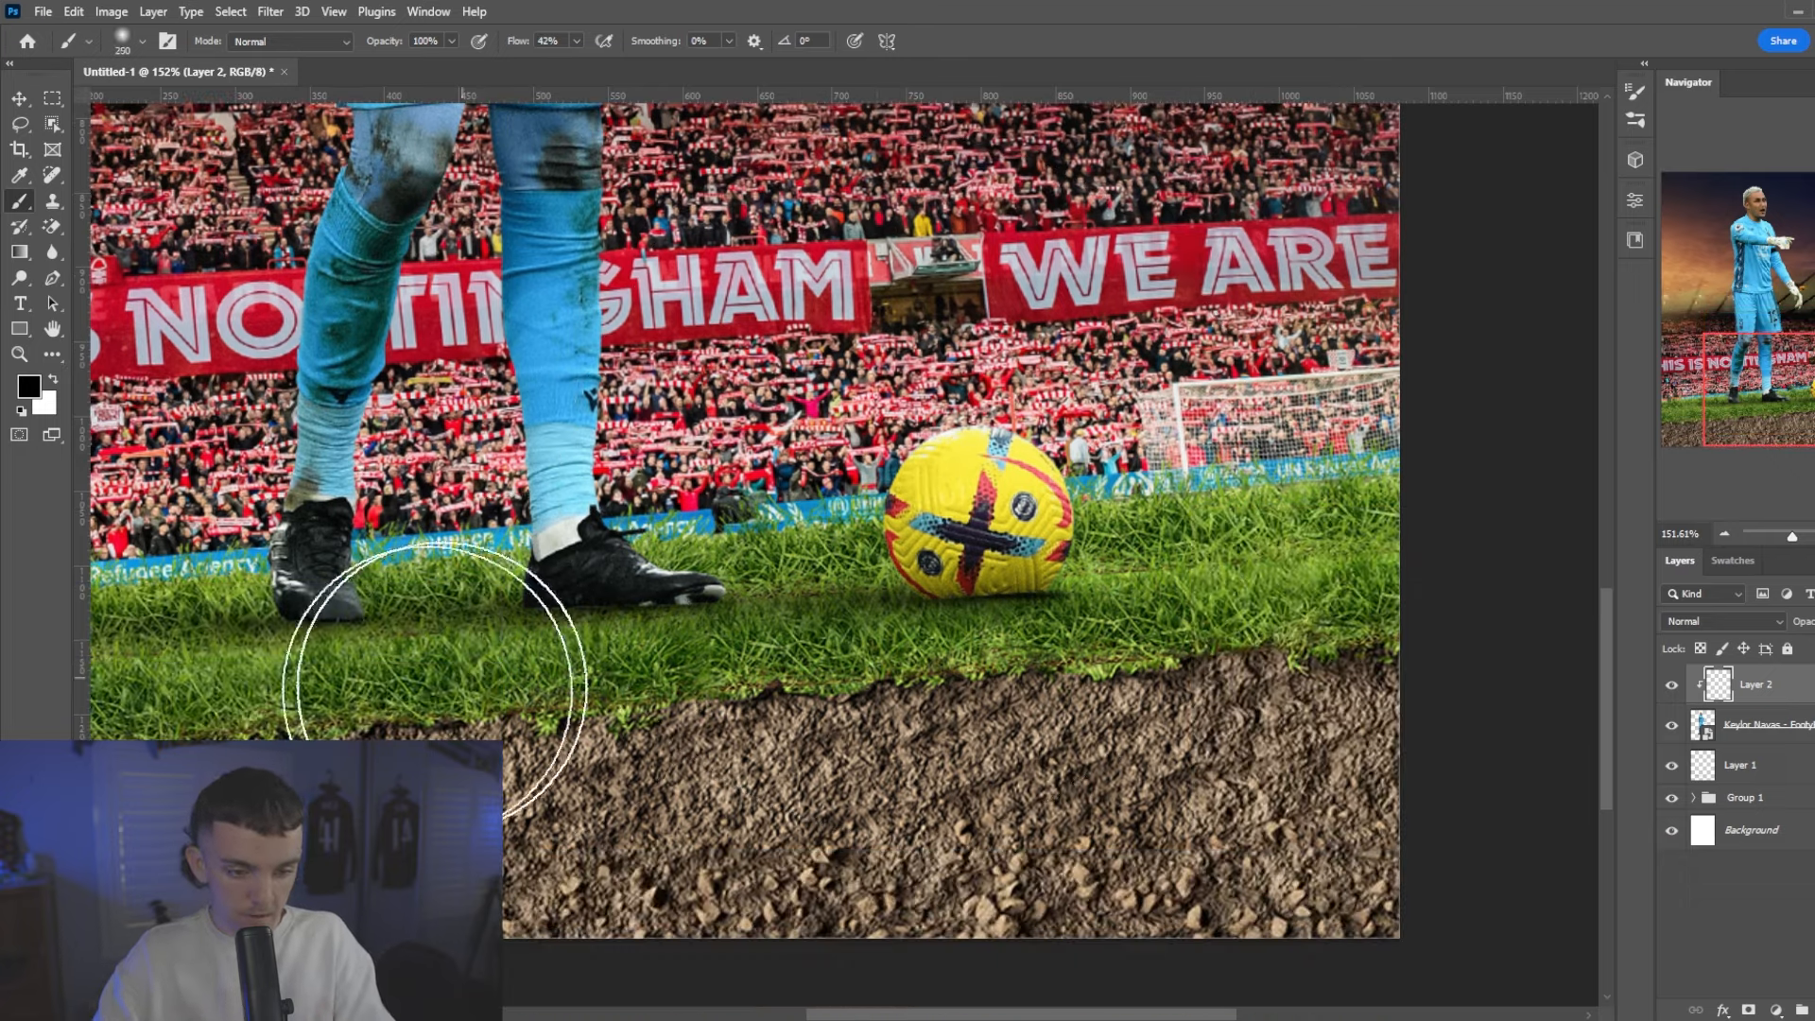
key(bracketleft)
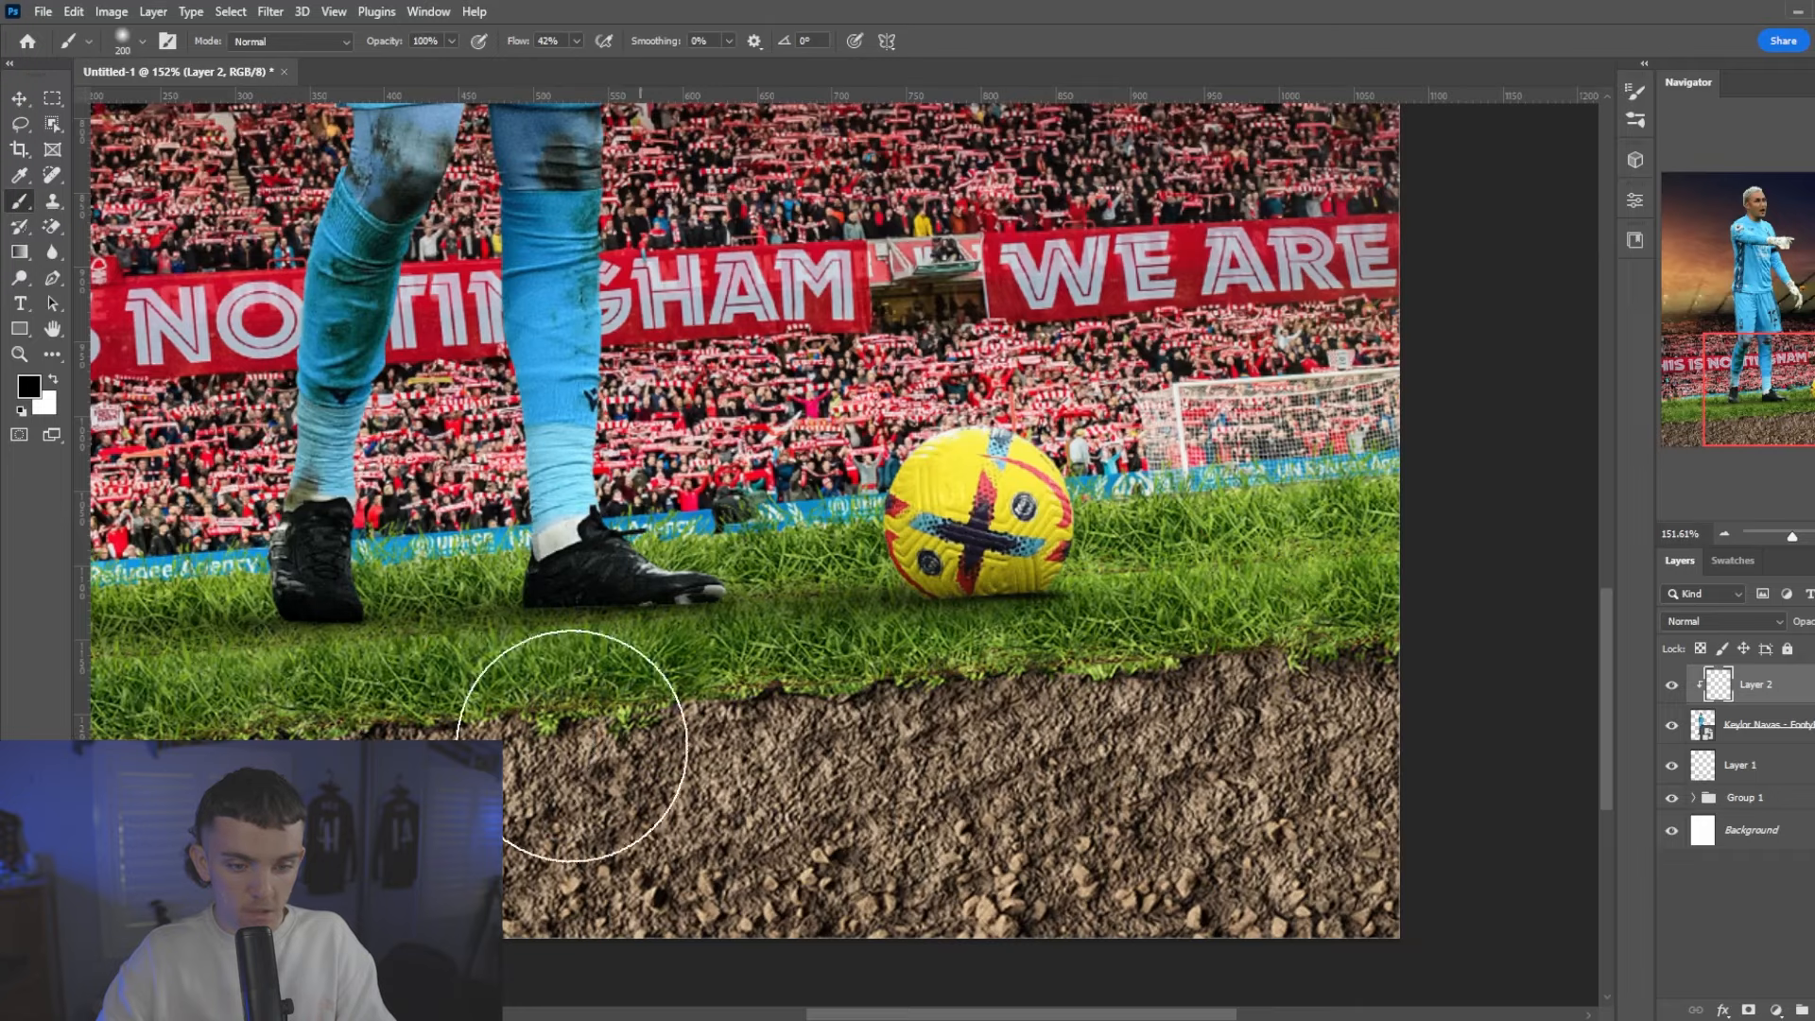
drag(1222, 713, 1262, 700)
key(ctrl+0)
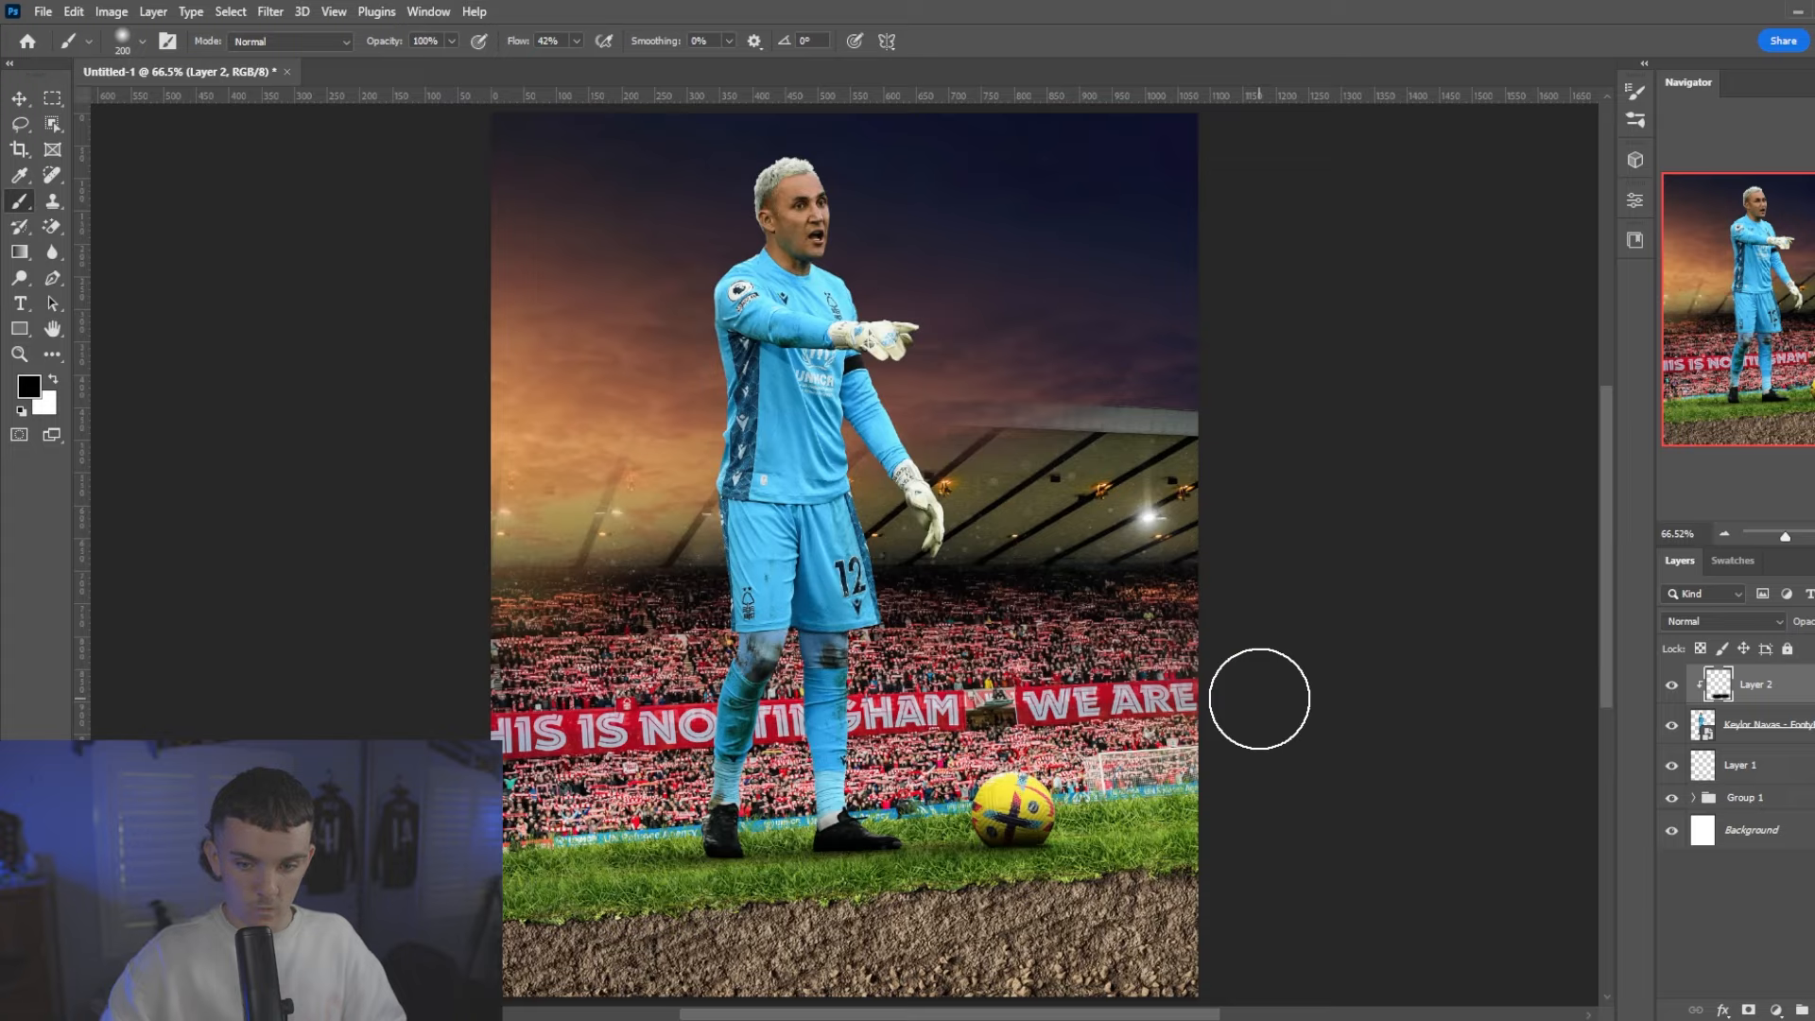
- Deepen the contact shadows beneath both boots on Layer 1 with the flat brush at 250 to 300 px and 46% flow
click(1730, 764)
scroll(756, 850, up, 10)
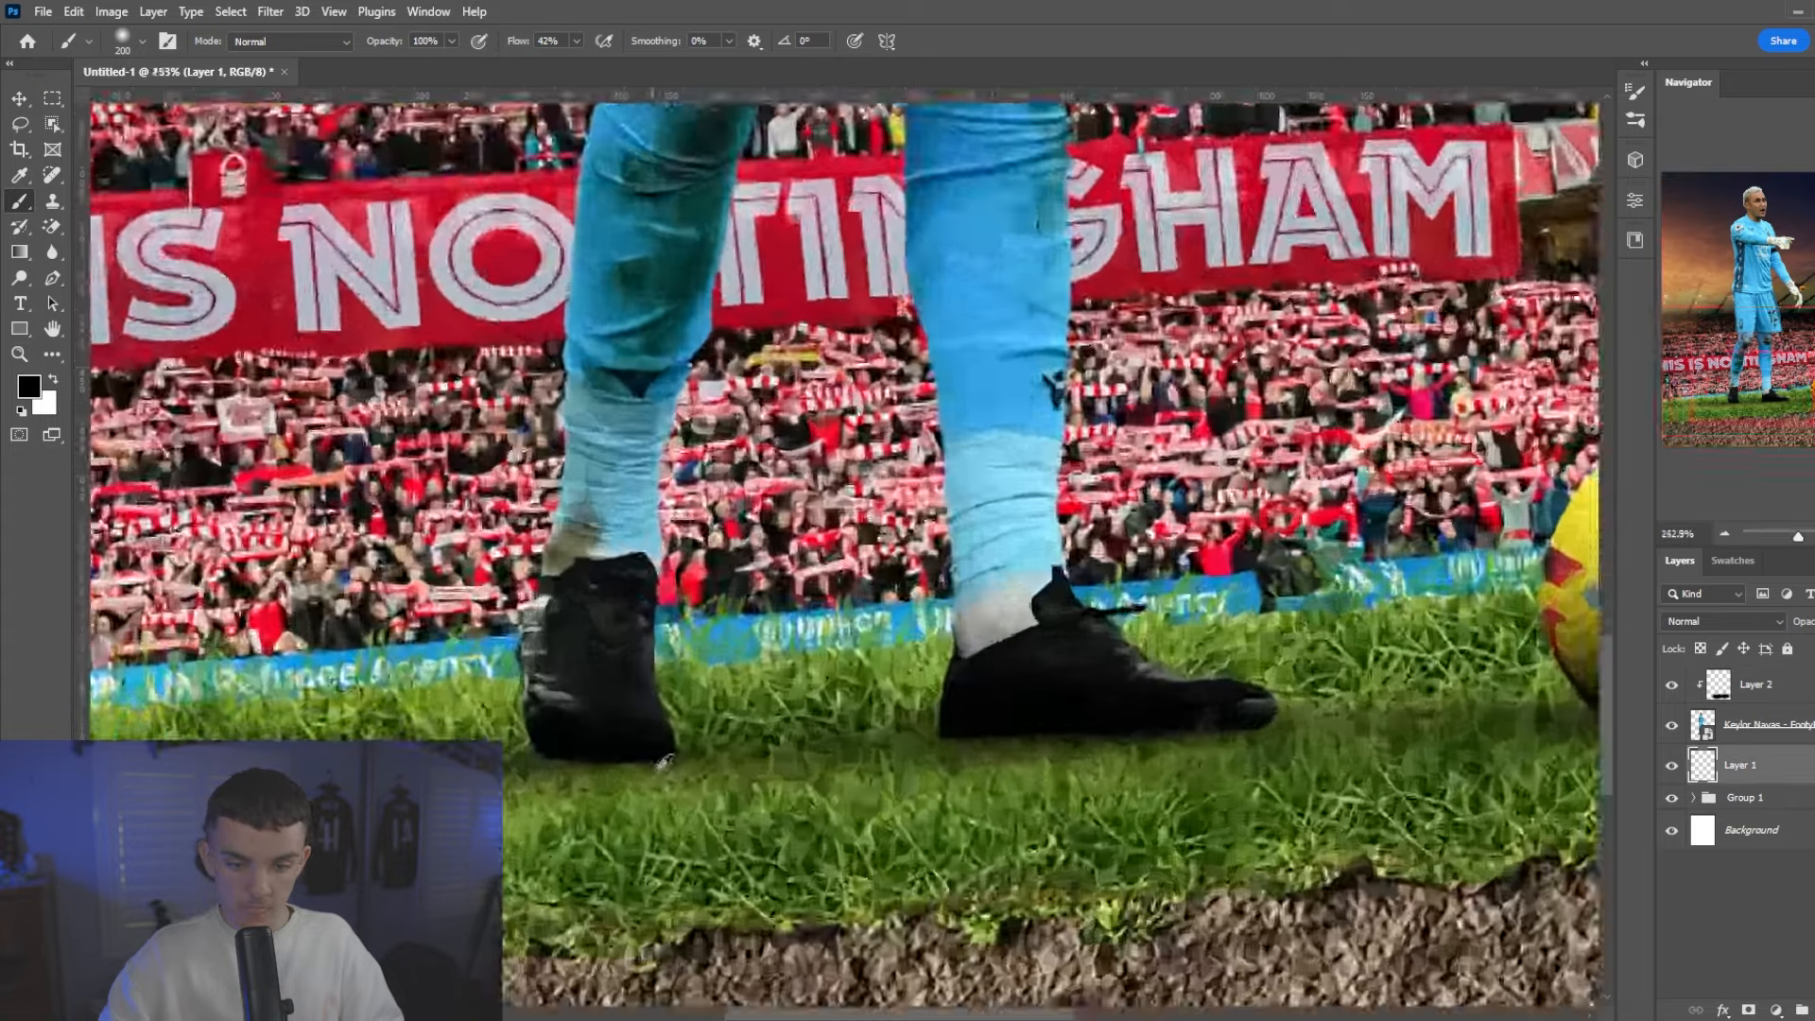
right_click(661, 764)
click(755, 844)
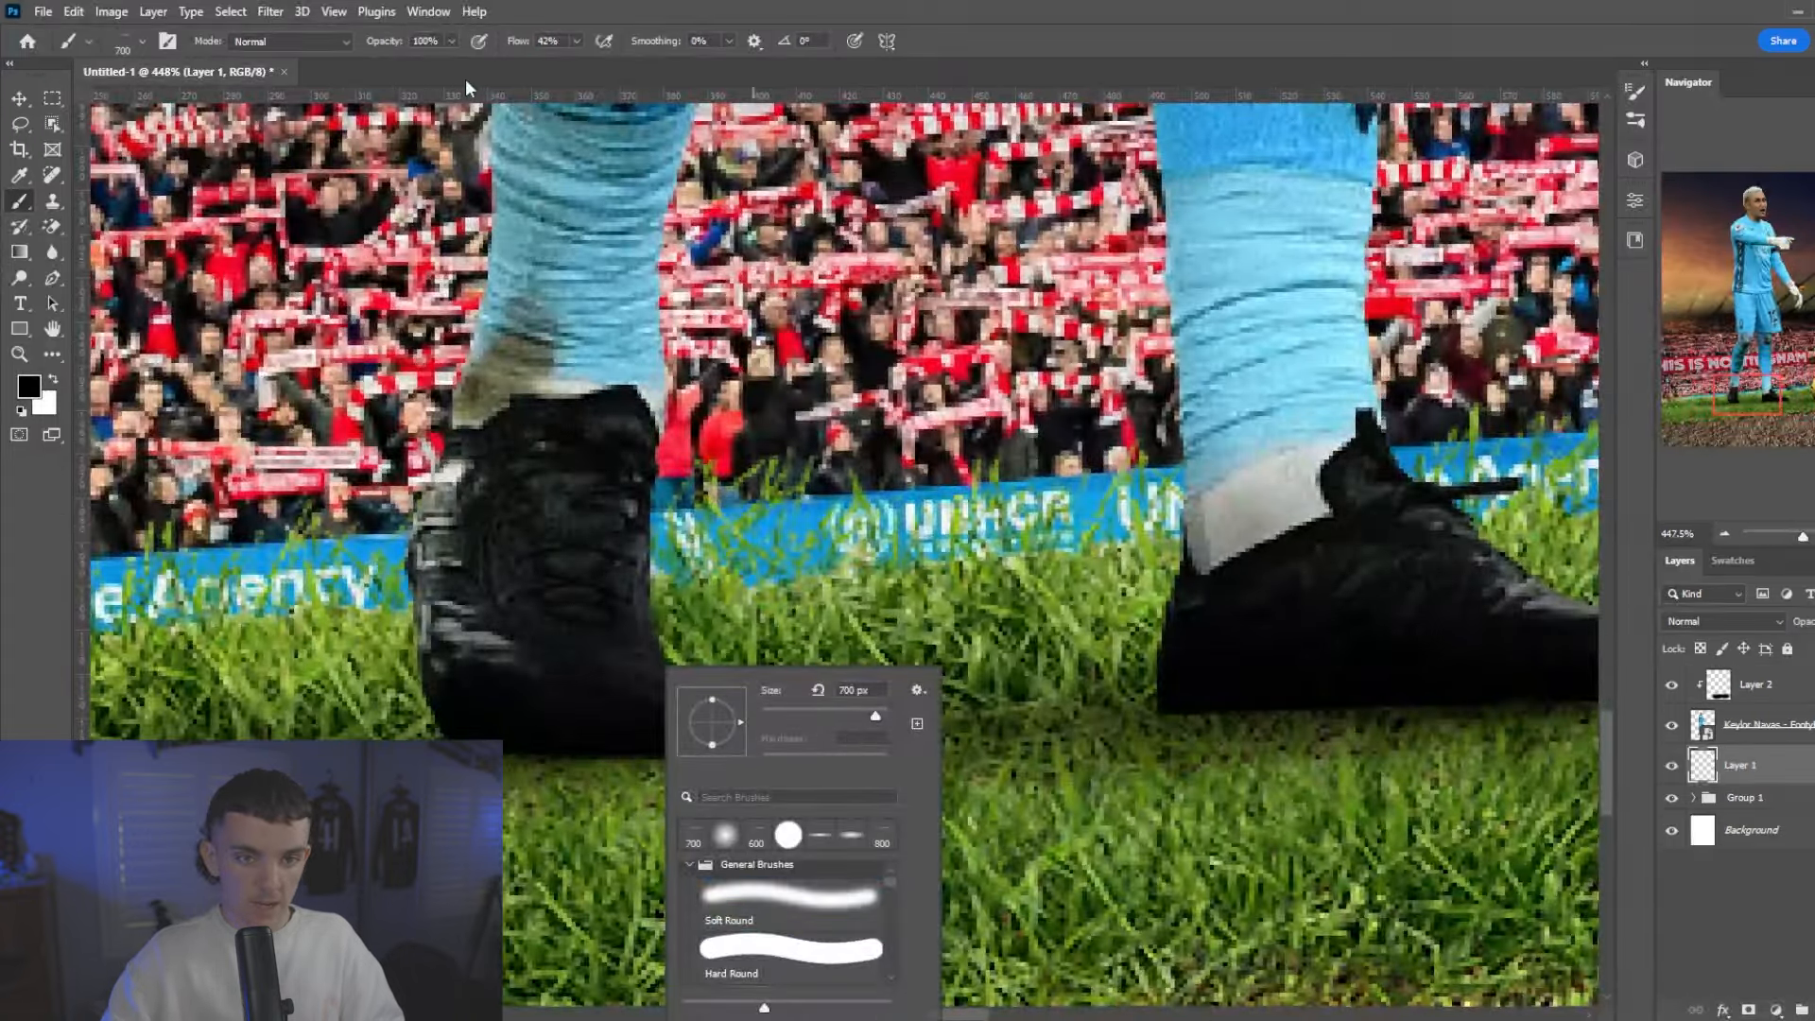
click(511, 48)
scroll(662, 462, down, 2)
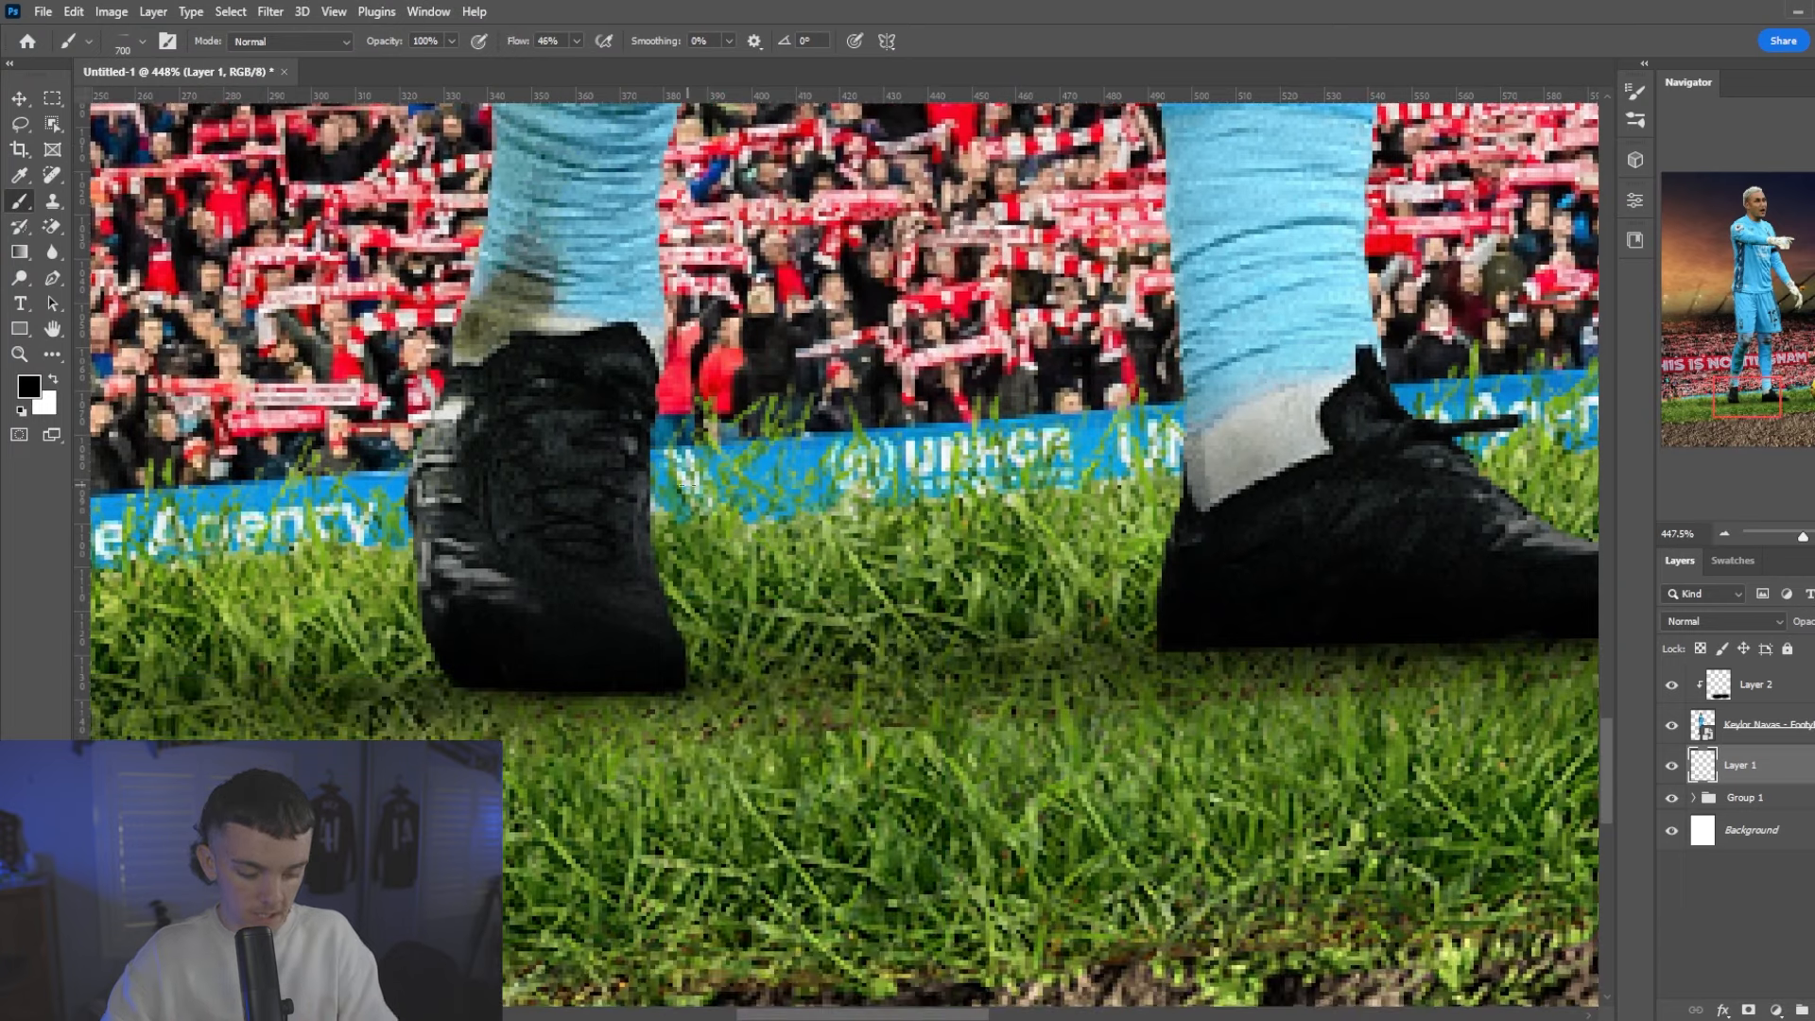
key(bracketleft)
key(bracketleft)
key(bracketleft)
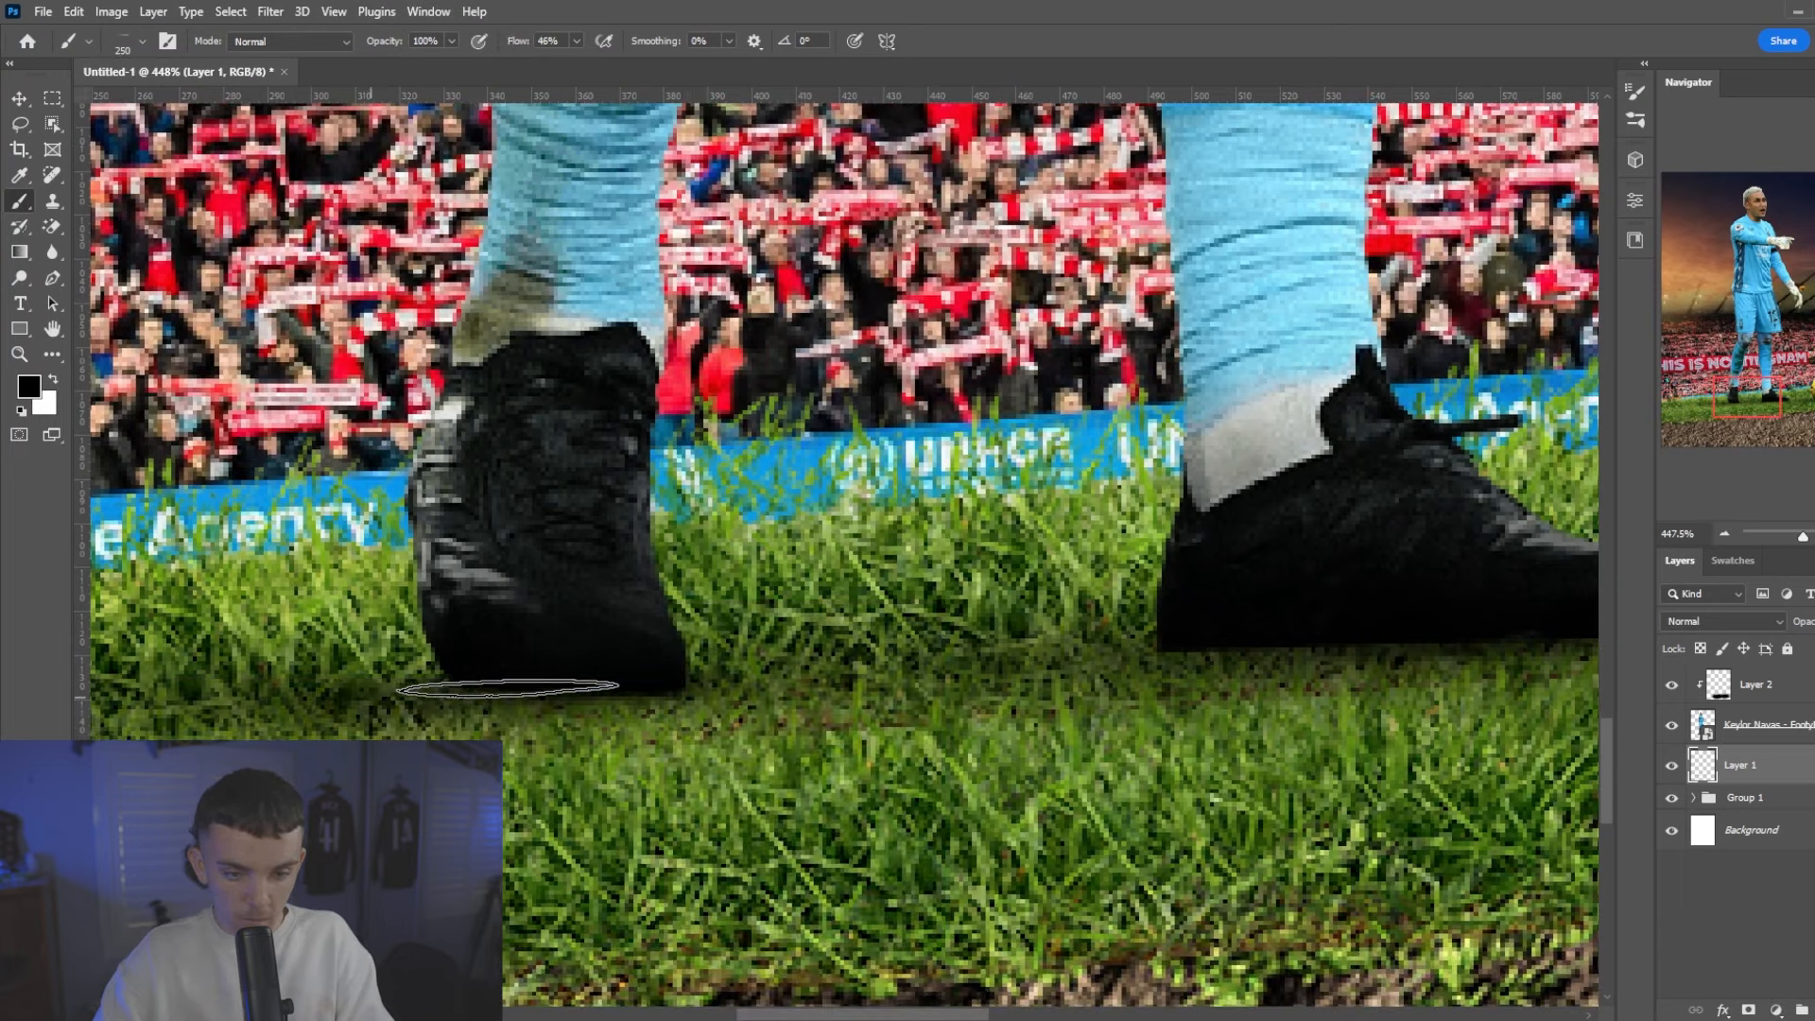
key(bracketright)
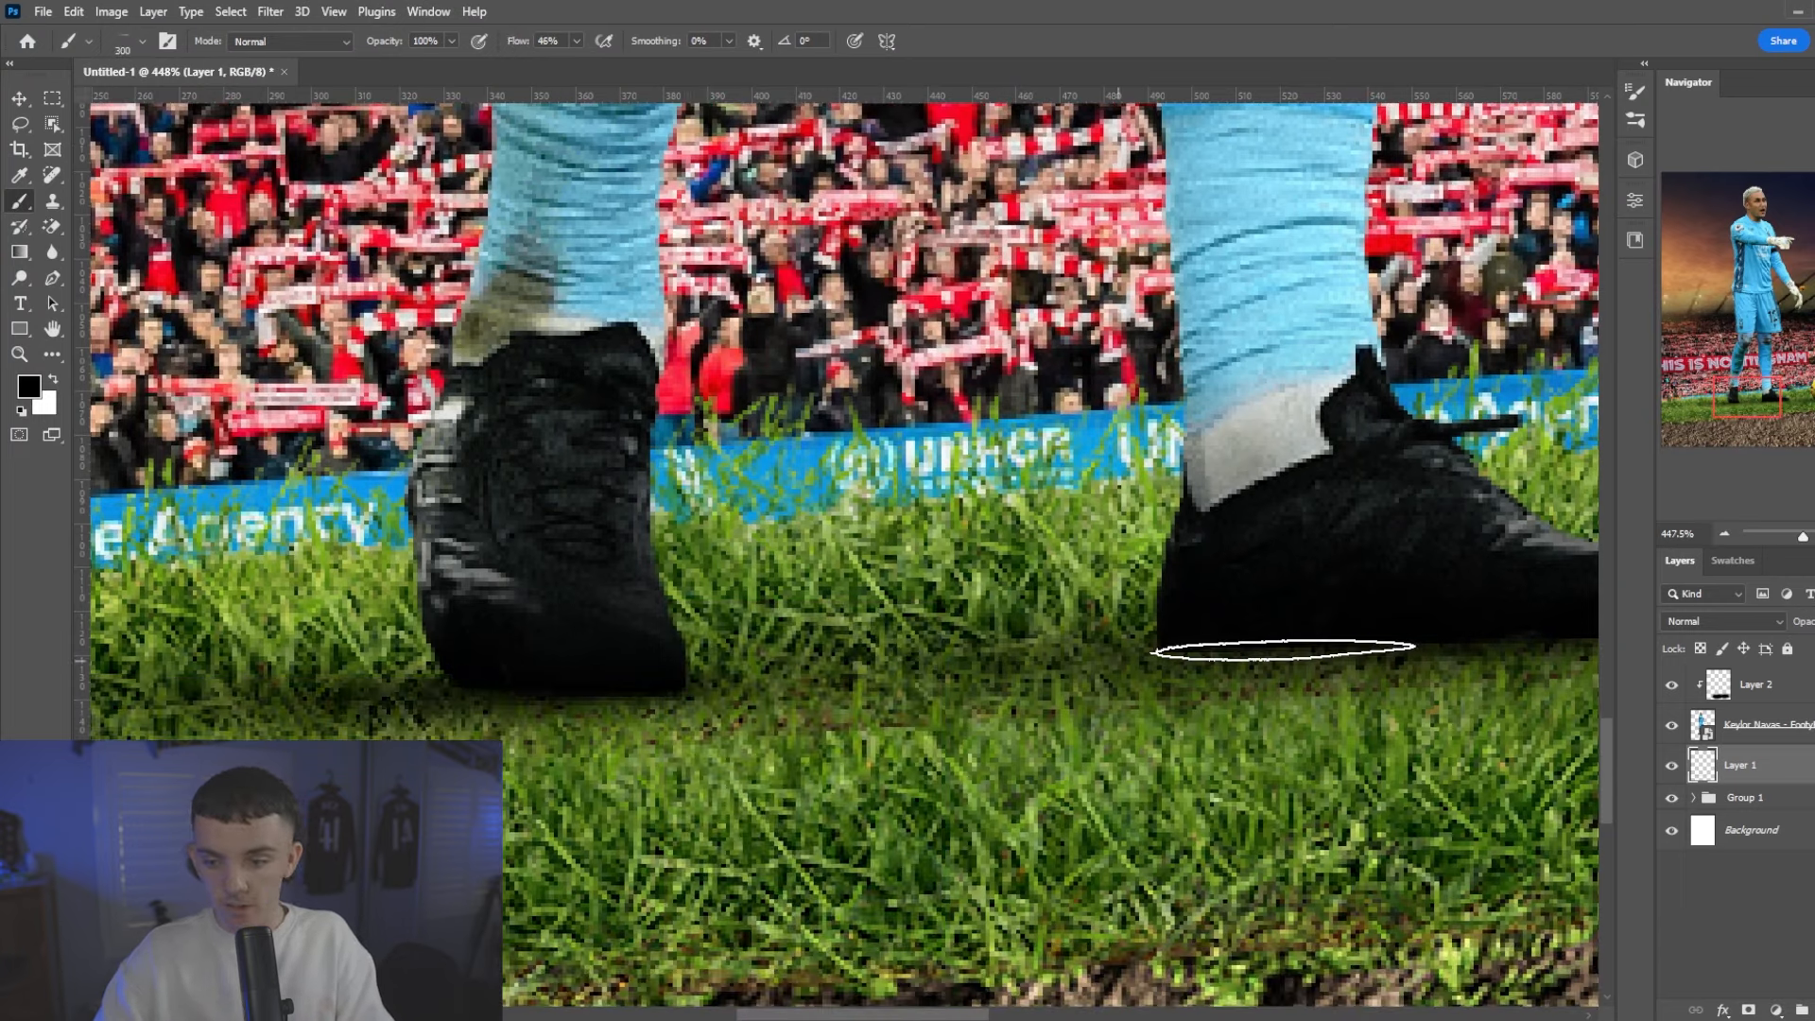
- Strengthen the shadows beneath the front boot's toe and the ball with the flat 300 px brush, and select Group 1
drag(764, 1016, 875, 1016)
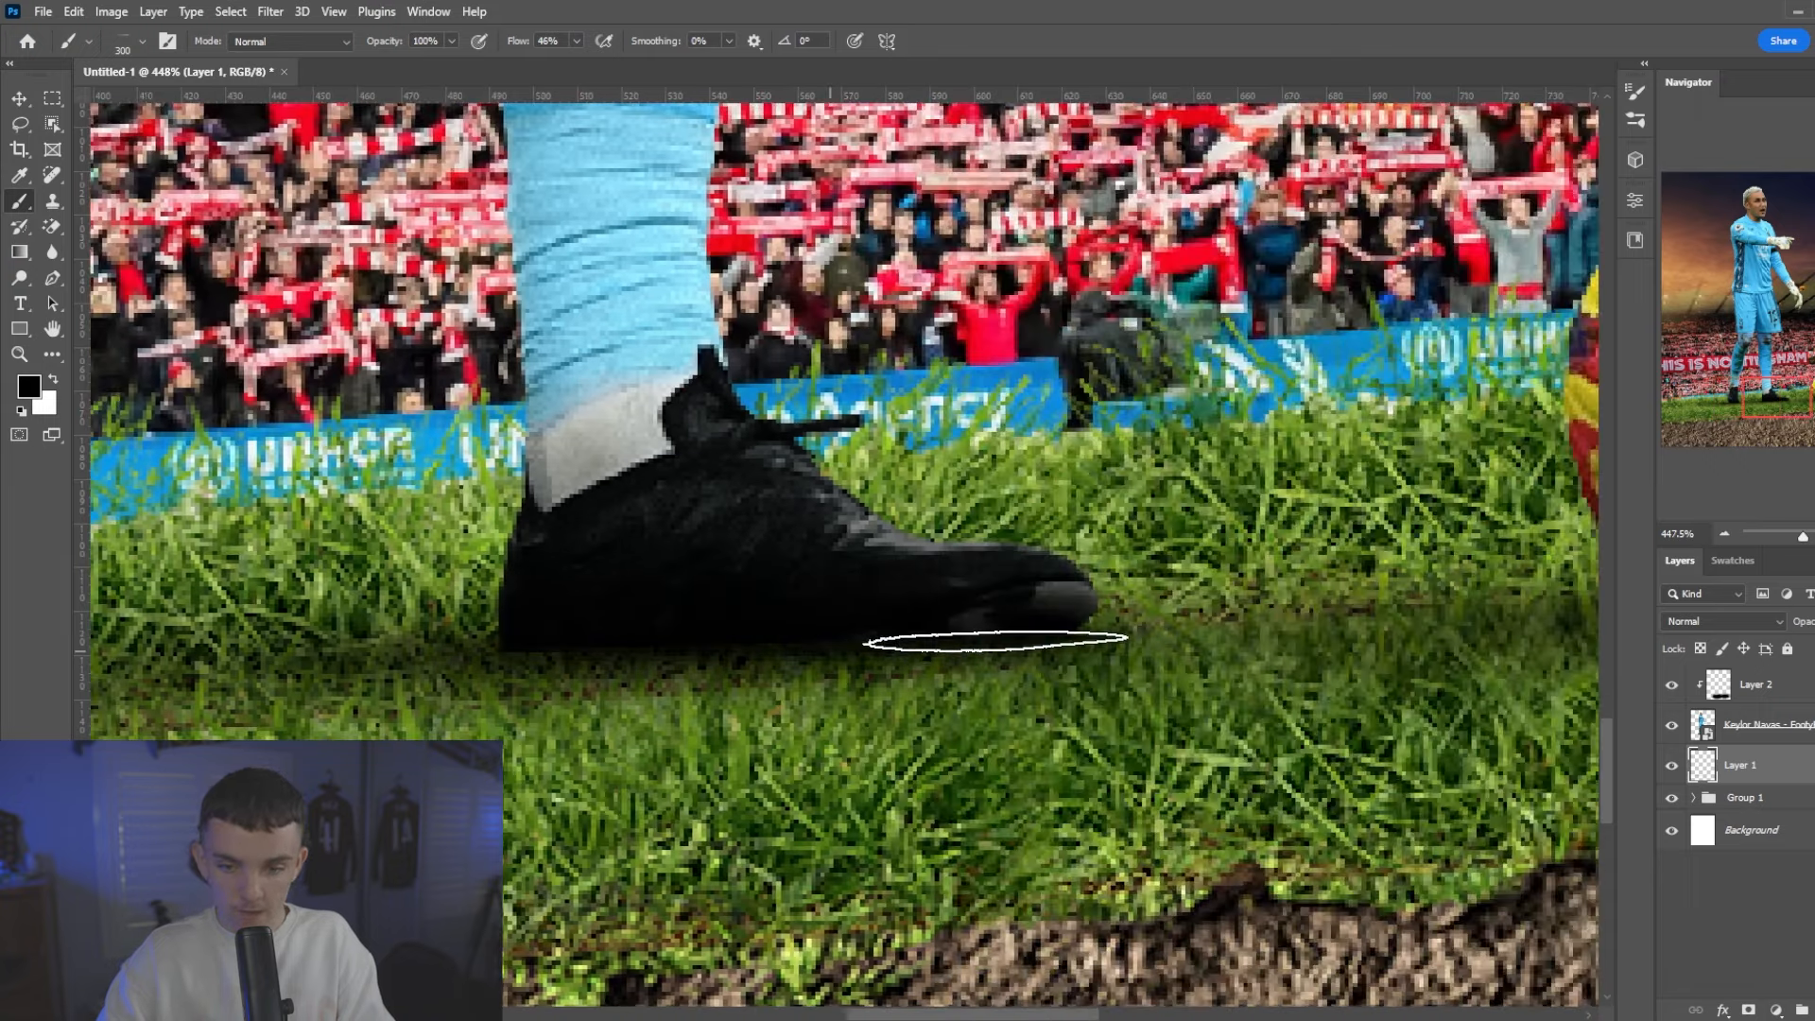
drag(893, 1014, 1001, 1014)
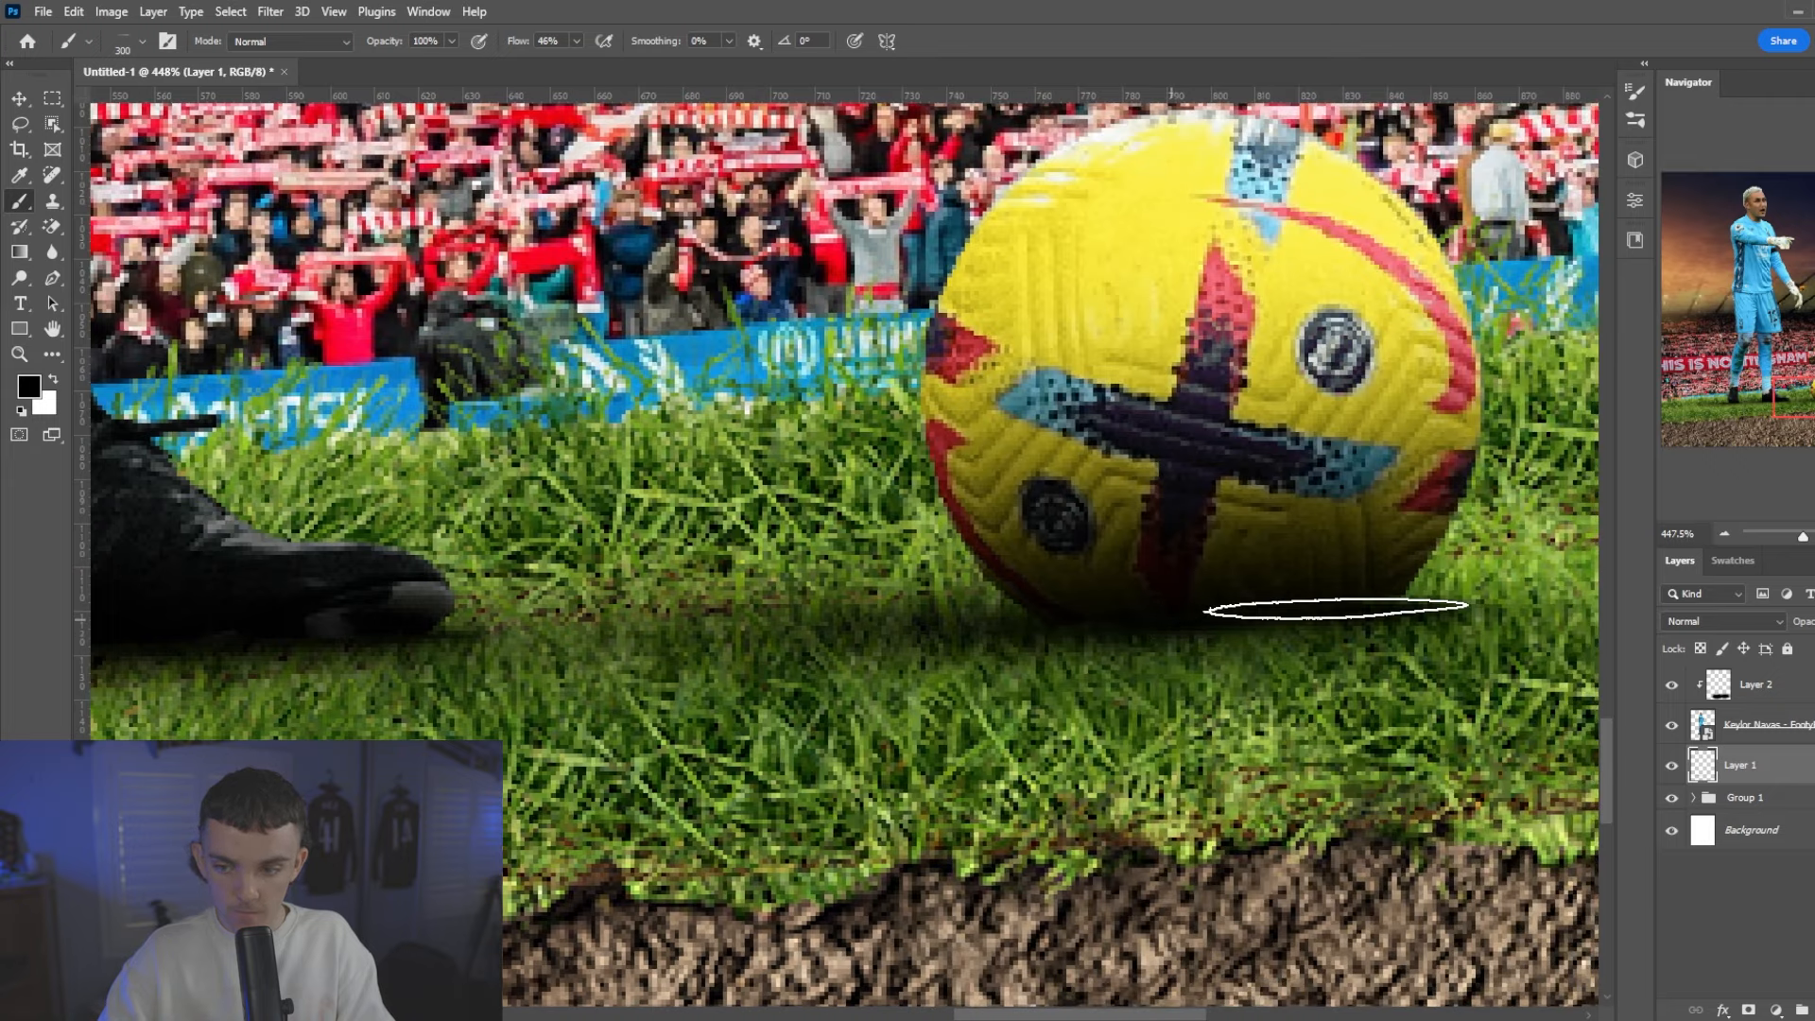
key(ctrl+0)
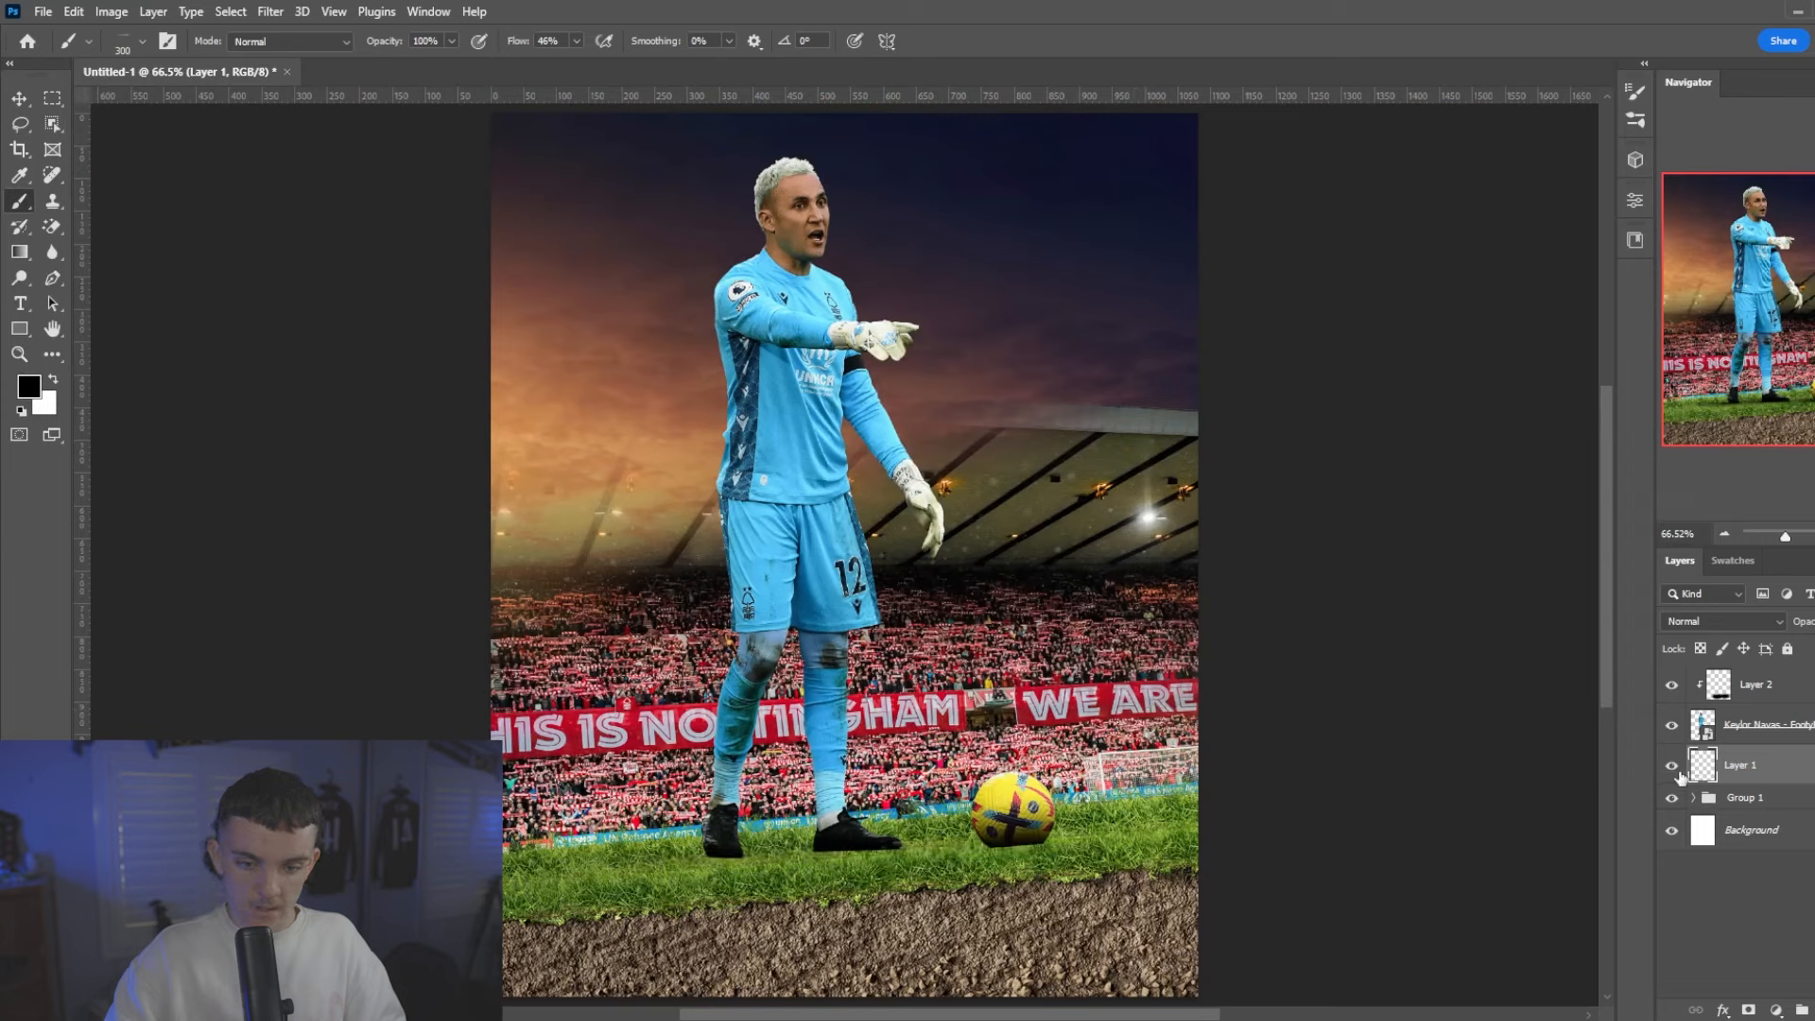
click(1775, 800)
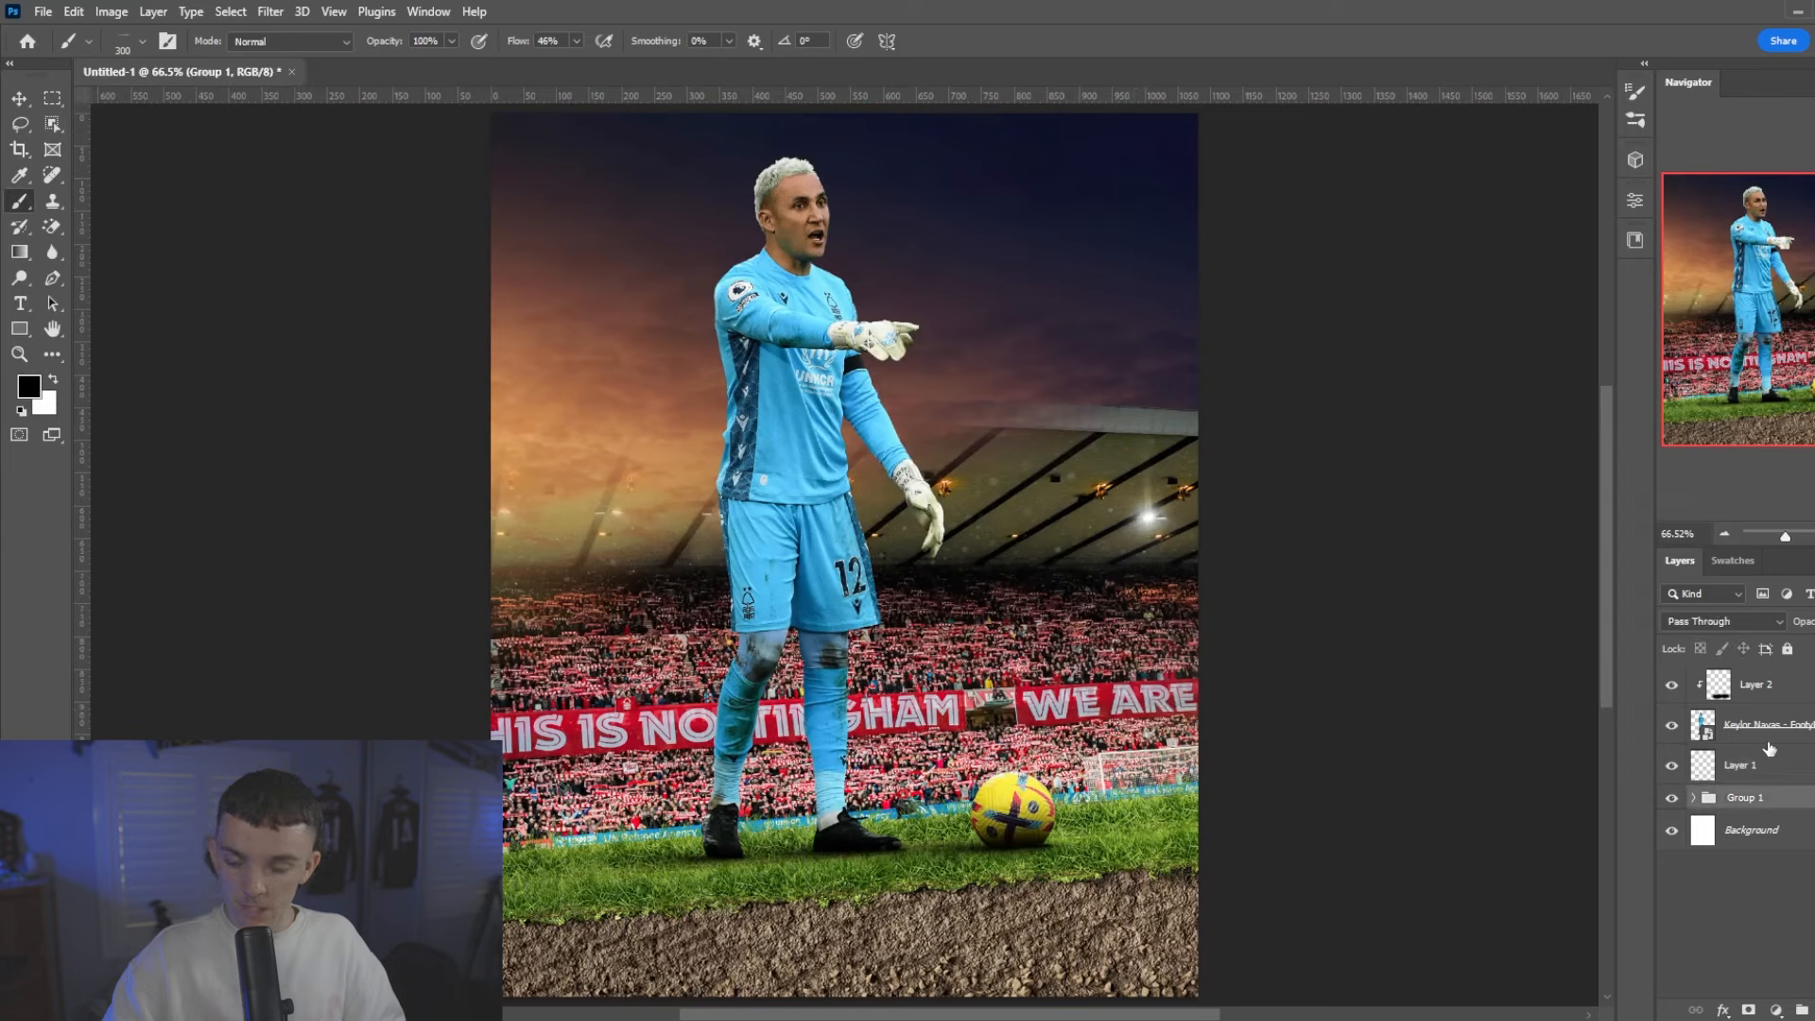
- Rotate the goalkeeper cutout together with Layer 1 and Layer 2 slightly counterclockwise
click(1763, 764)
key(ctrl+t)
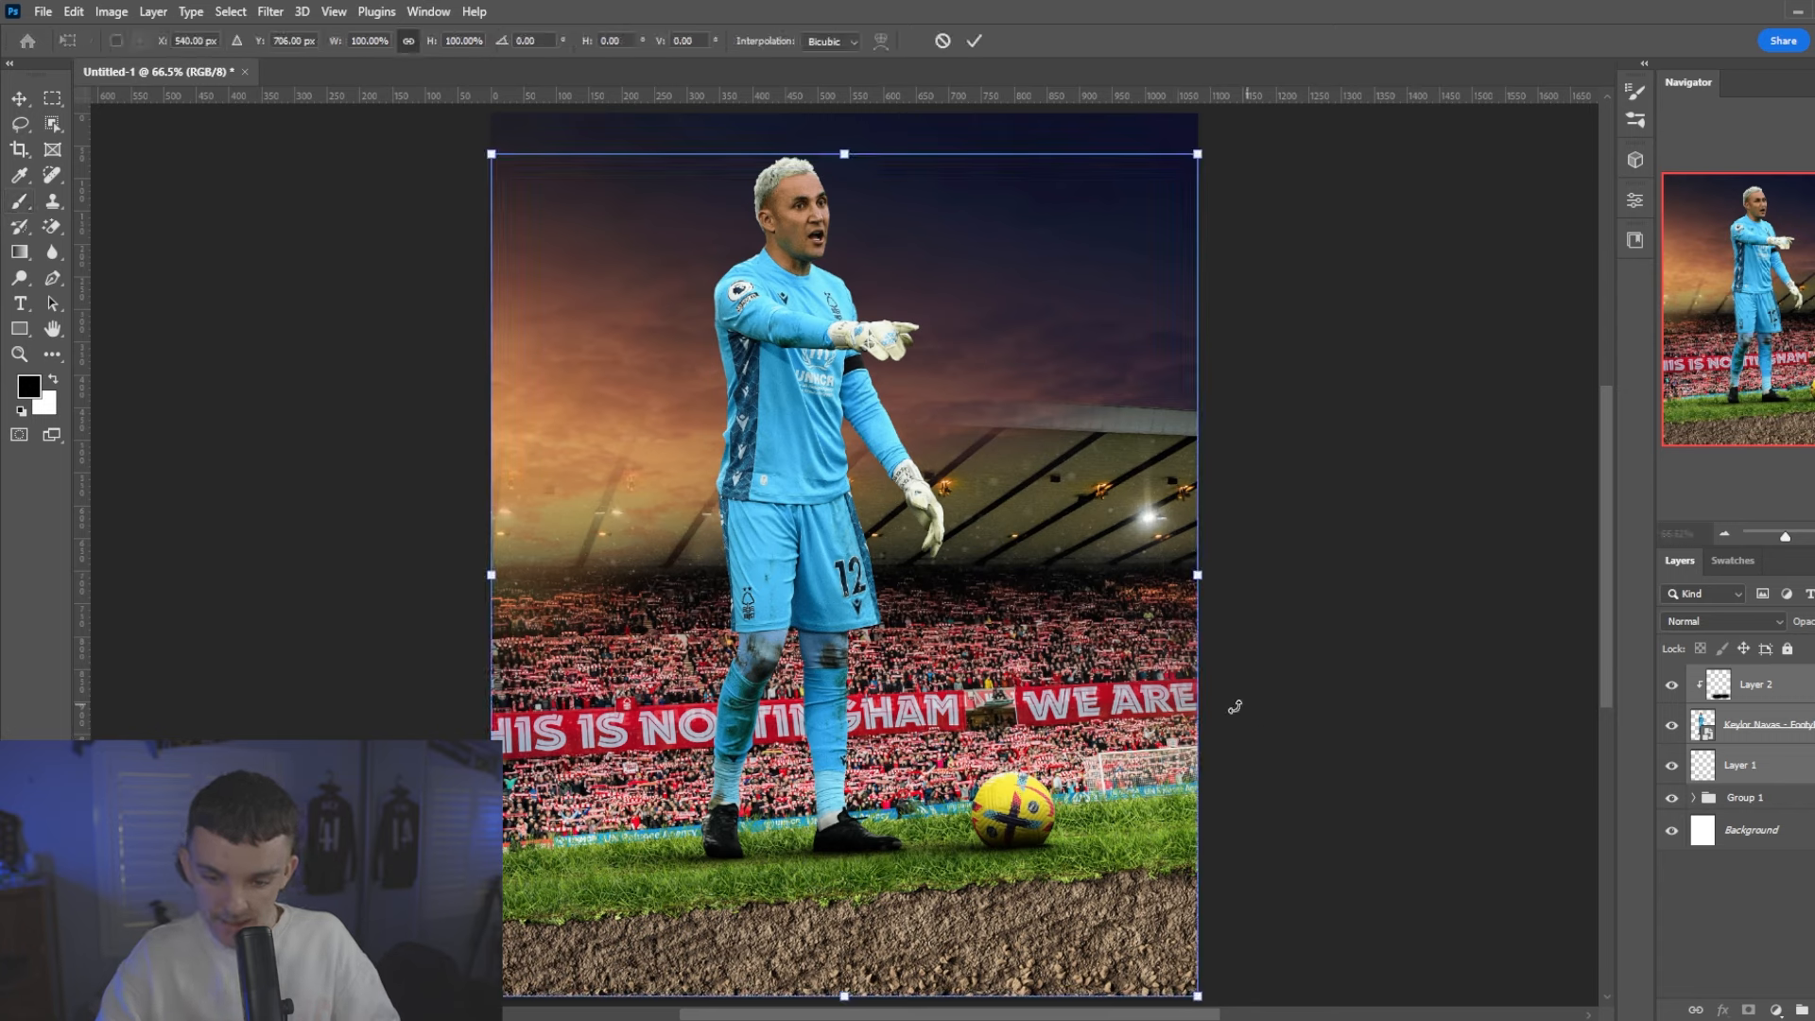
drag(1229, 696, 1221, 686)
key(Return)
key(b)
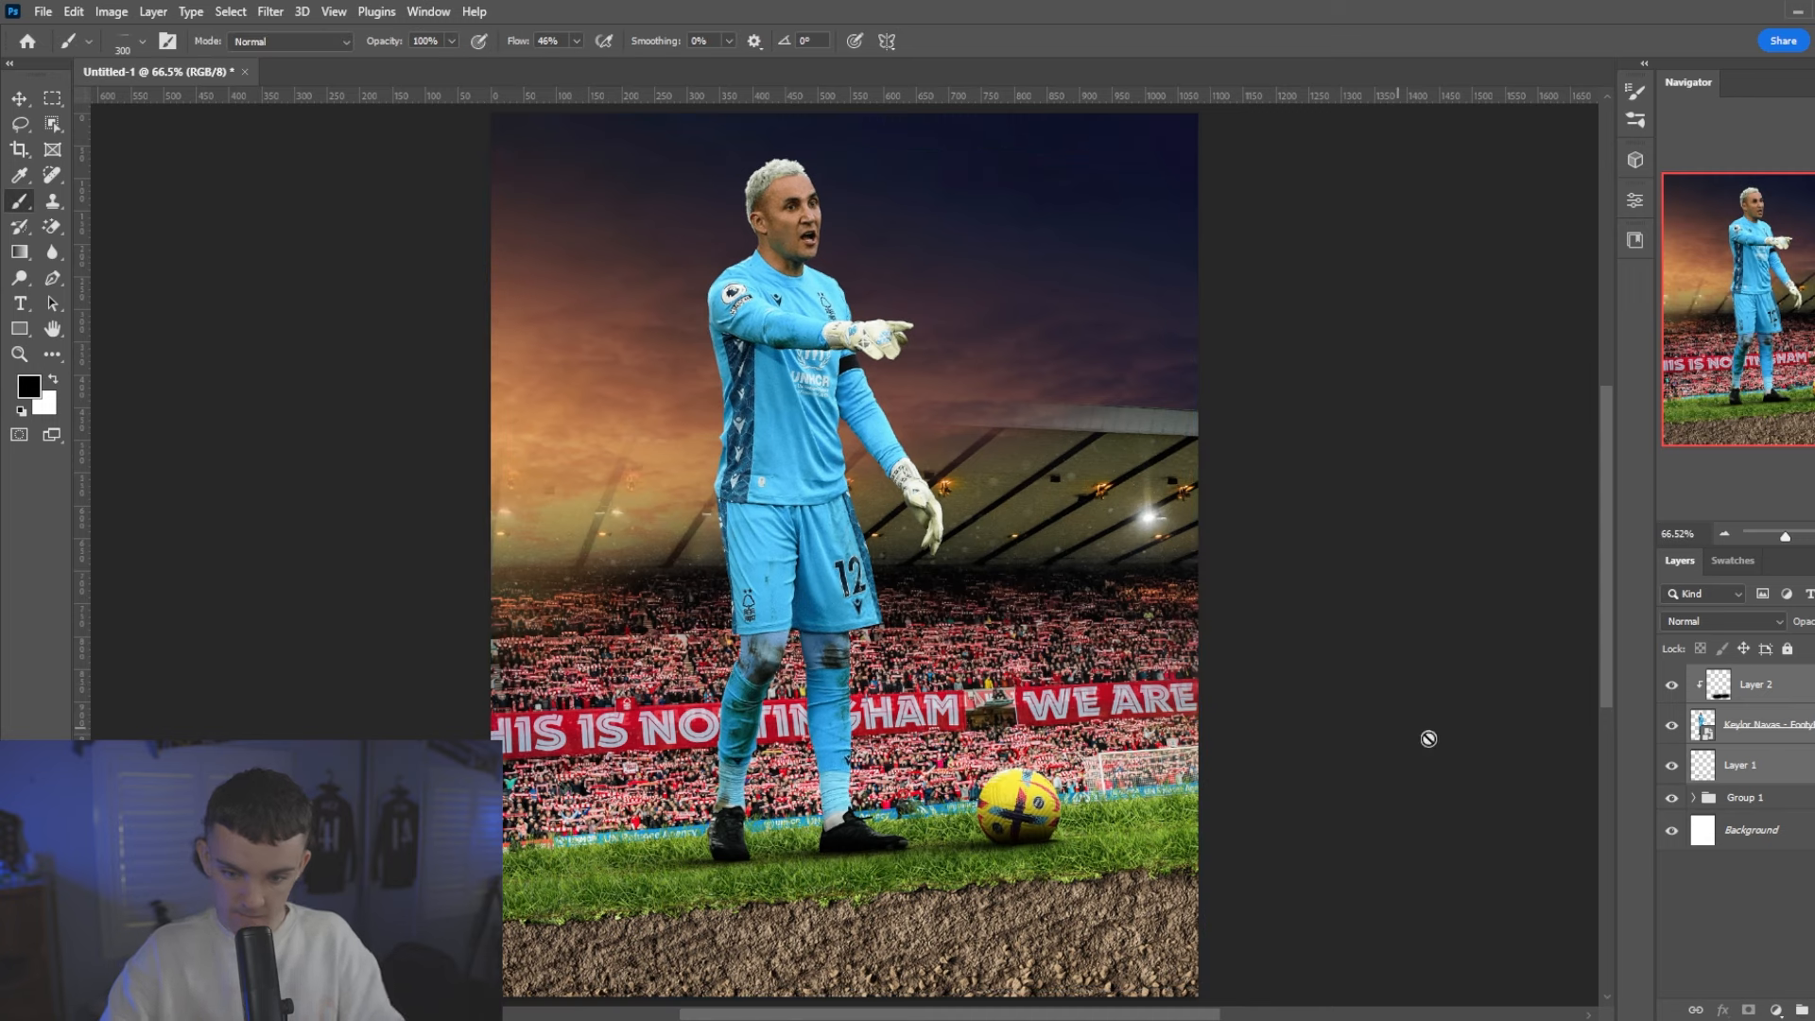
- On a new layer above Group 1, paint a soft shadow beneath the boots with the flat 500 px brush at 5° angle, 50% opacity, 13% flow
click(1742, 801)
key(ctrl+shift+alt+n)
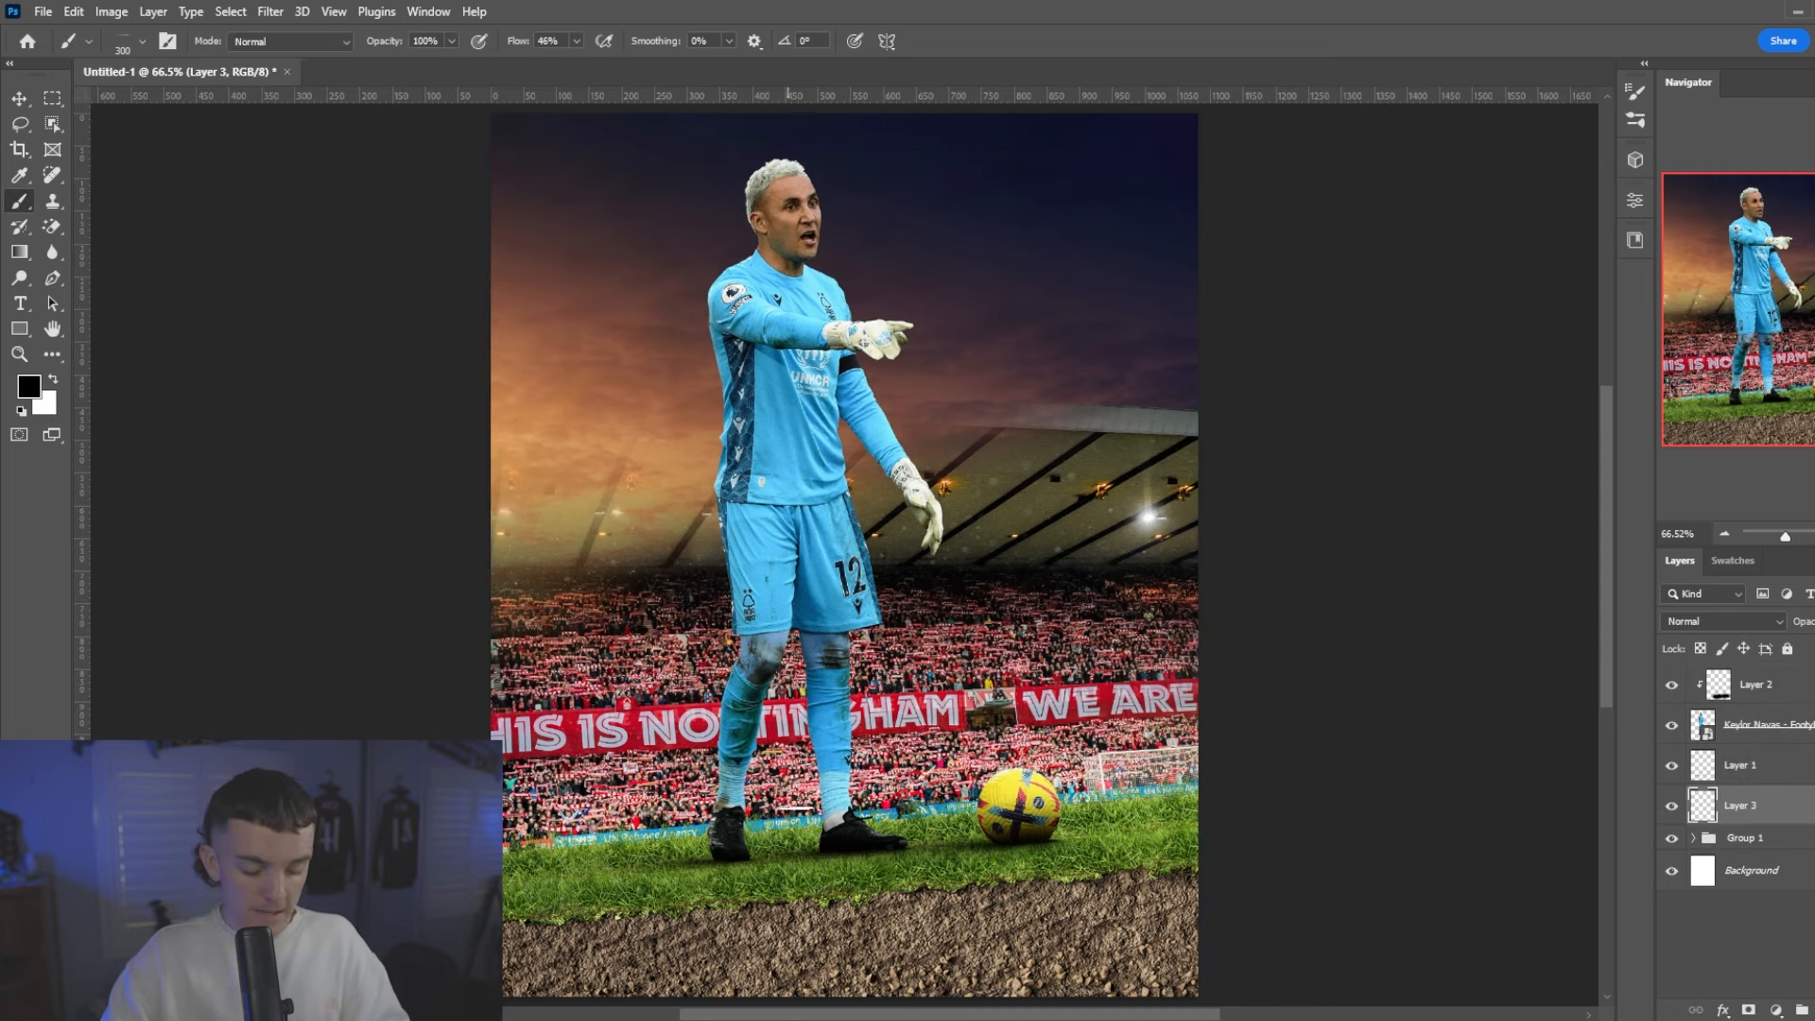
right_click(832, 824)
click(1039, 835)
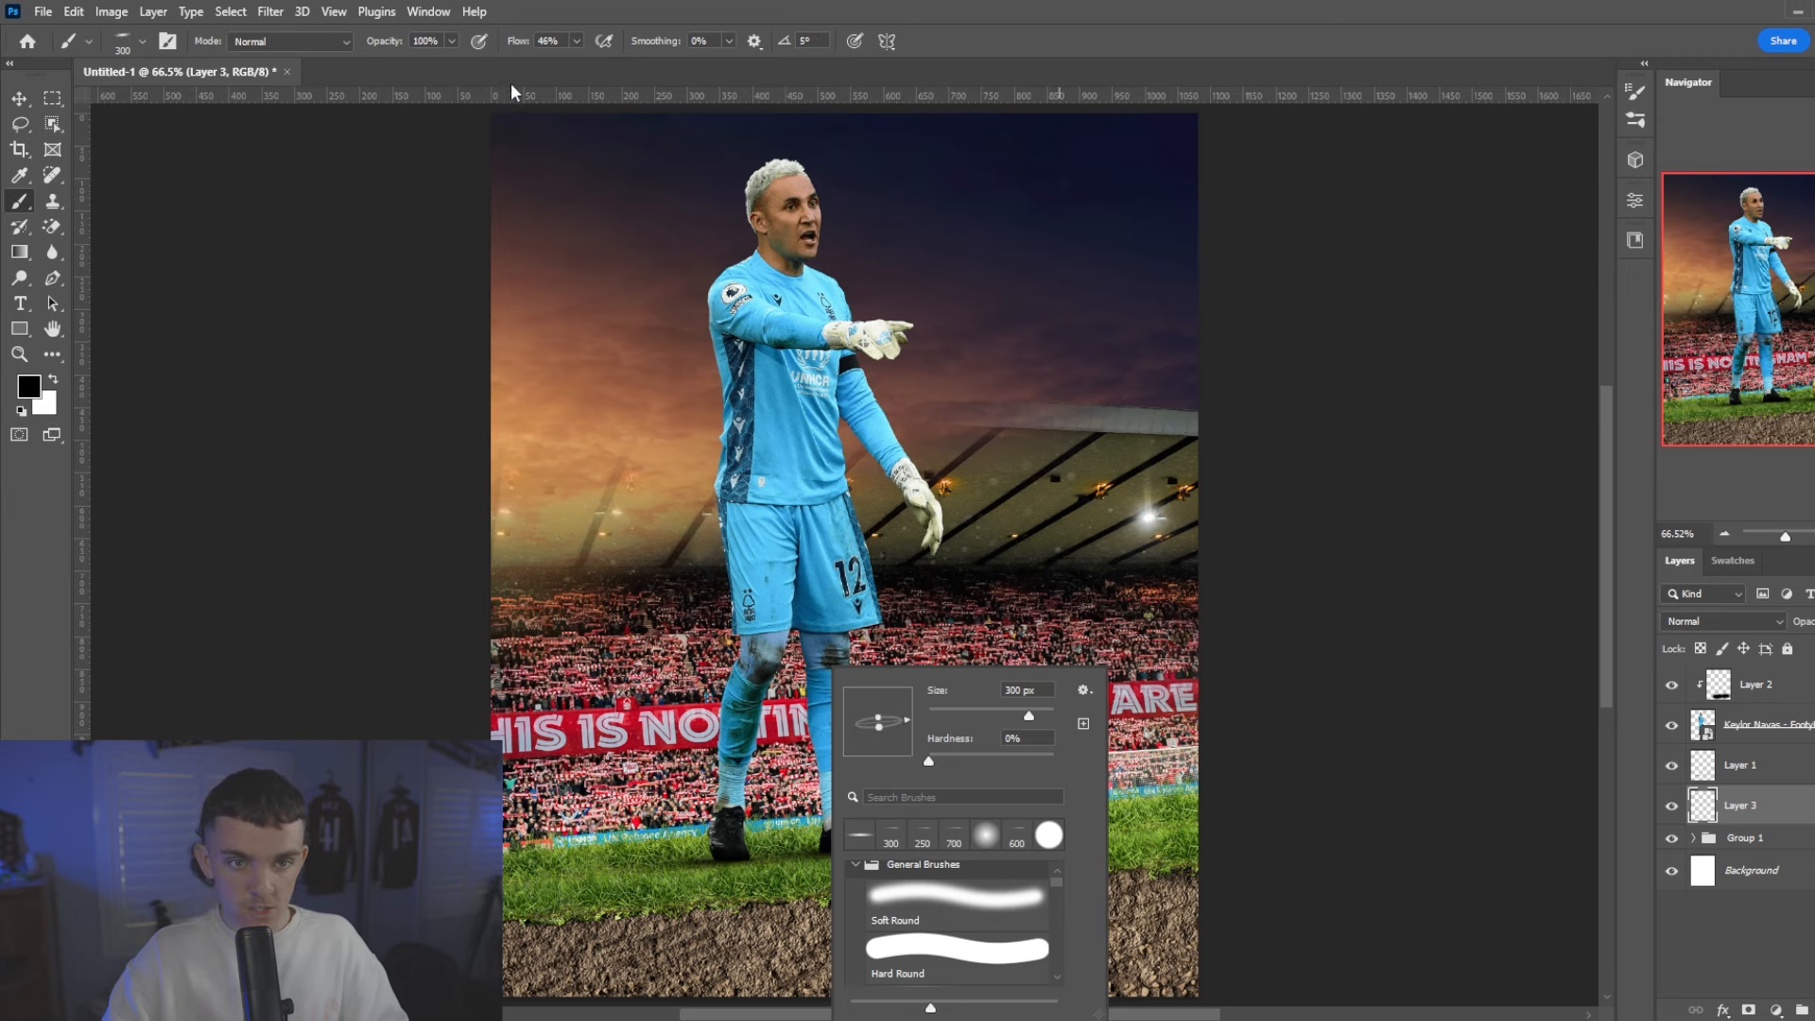
drag(518, 40, 476, 48)
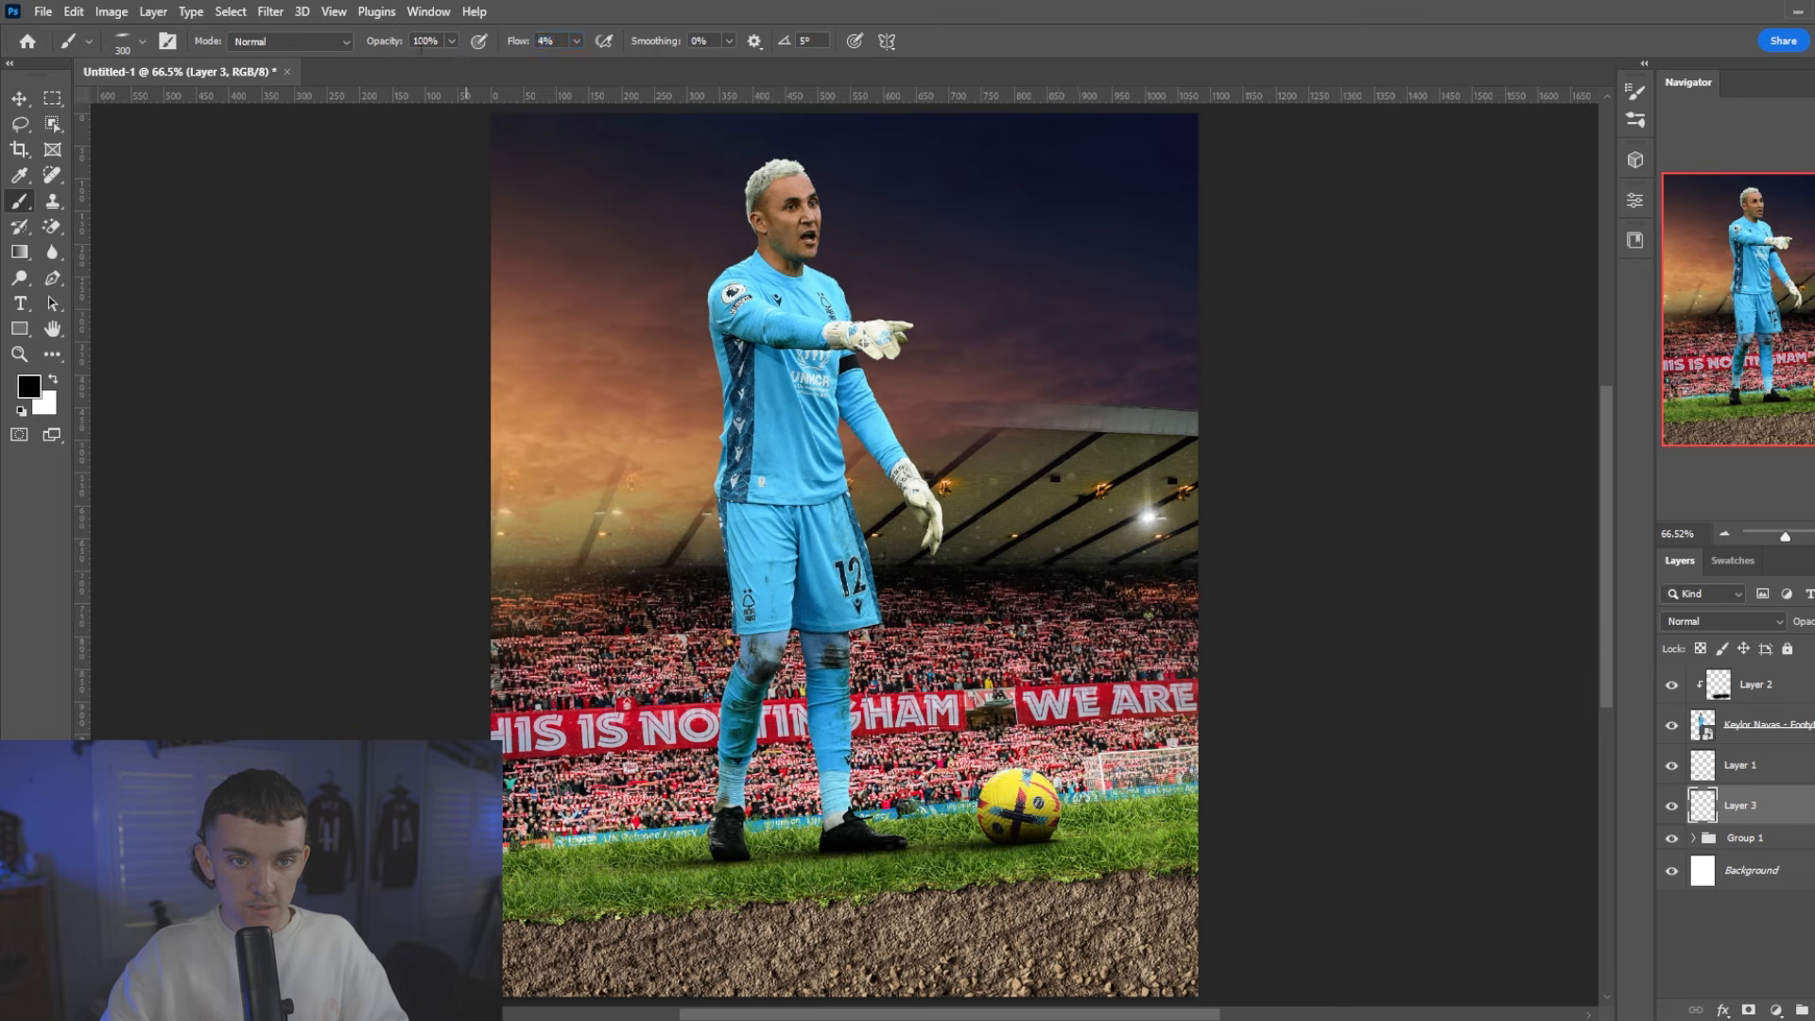
drag(341, 48, 332, 48)
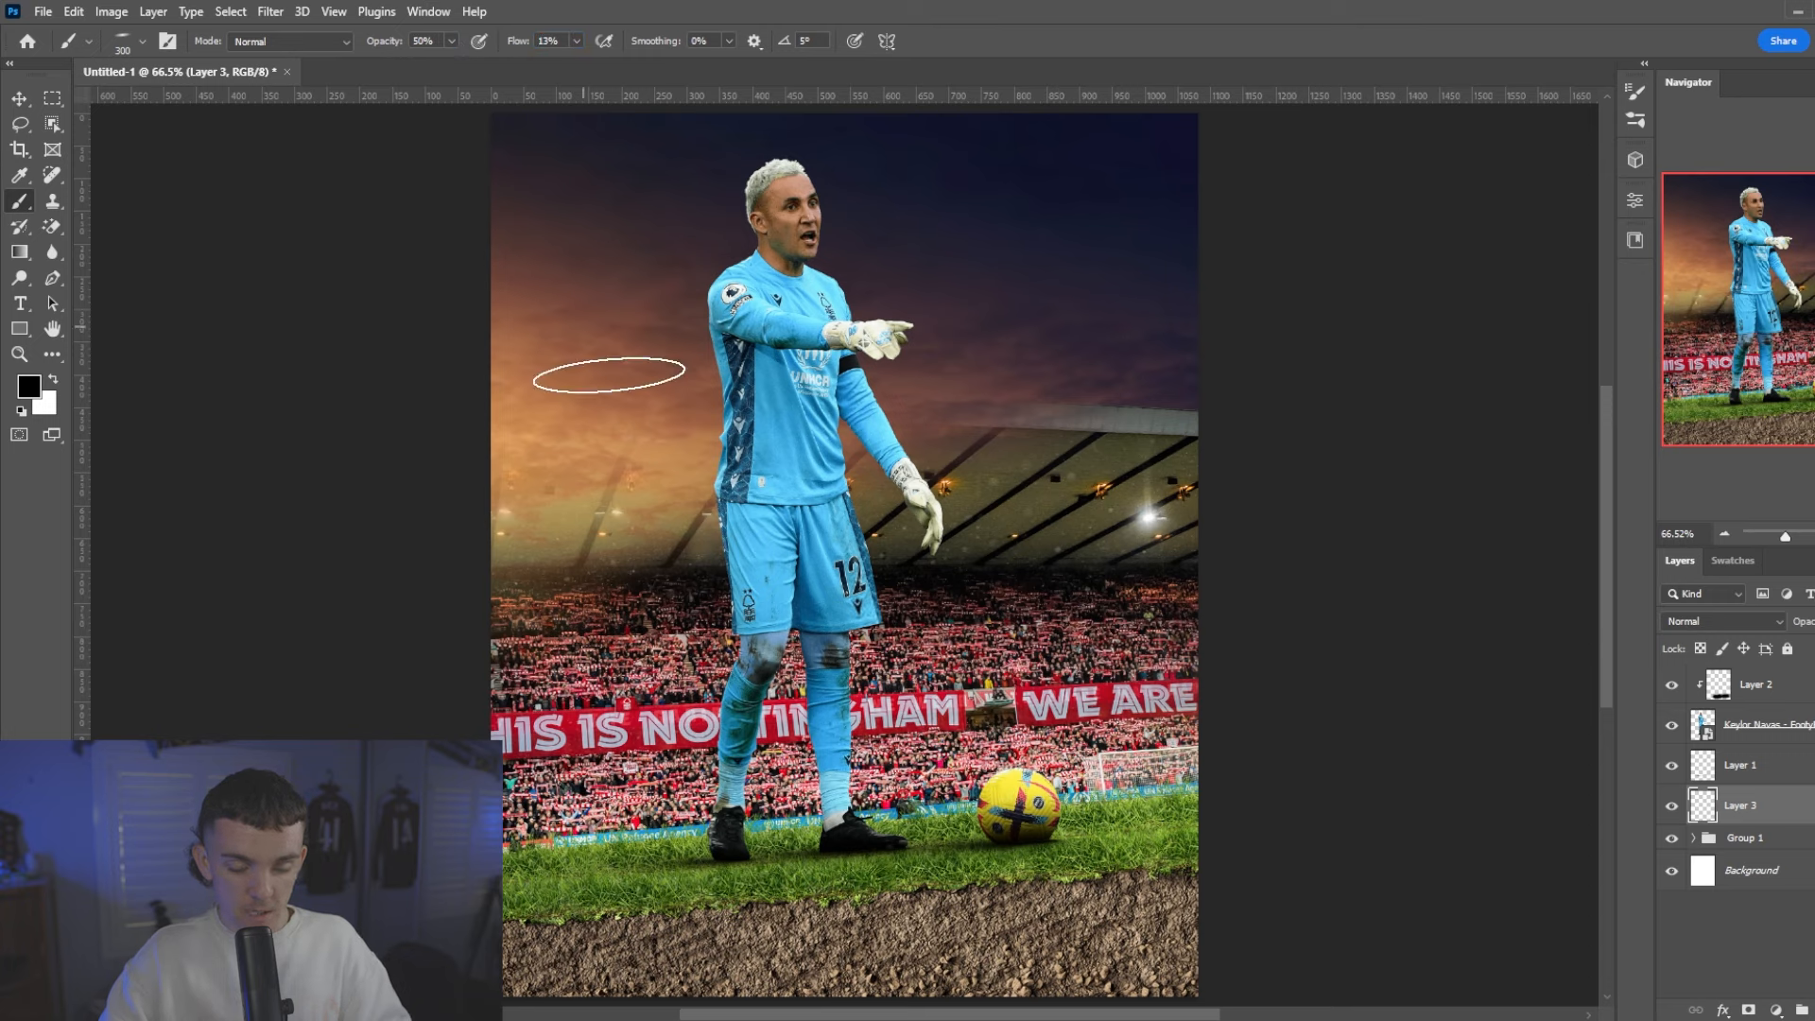
key(bracketright)
key(bracketright)
mouse_move(703, 867)
mouse_down()
mouse_move(640, 869)
mouse_move(887, 862)
mouse_up()
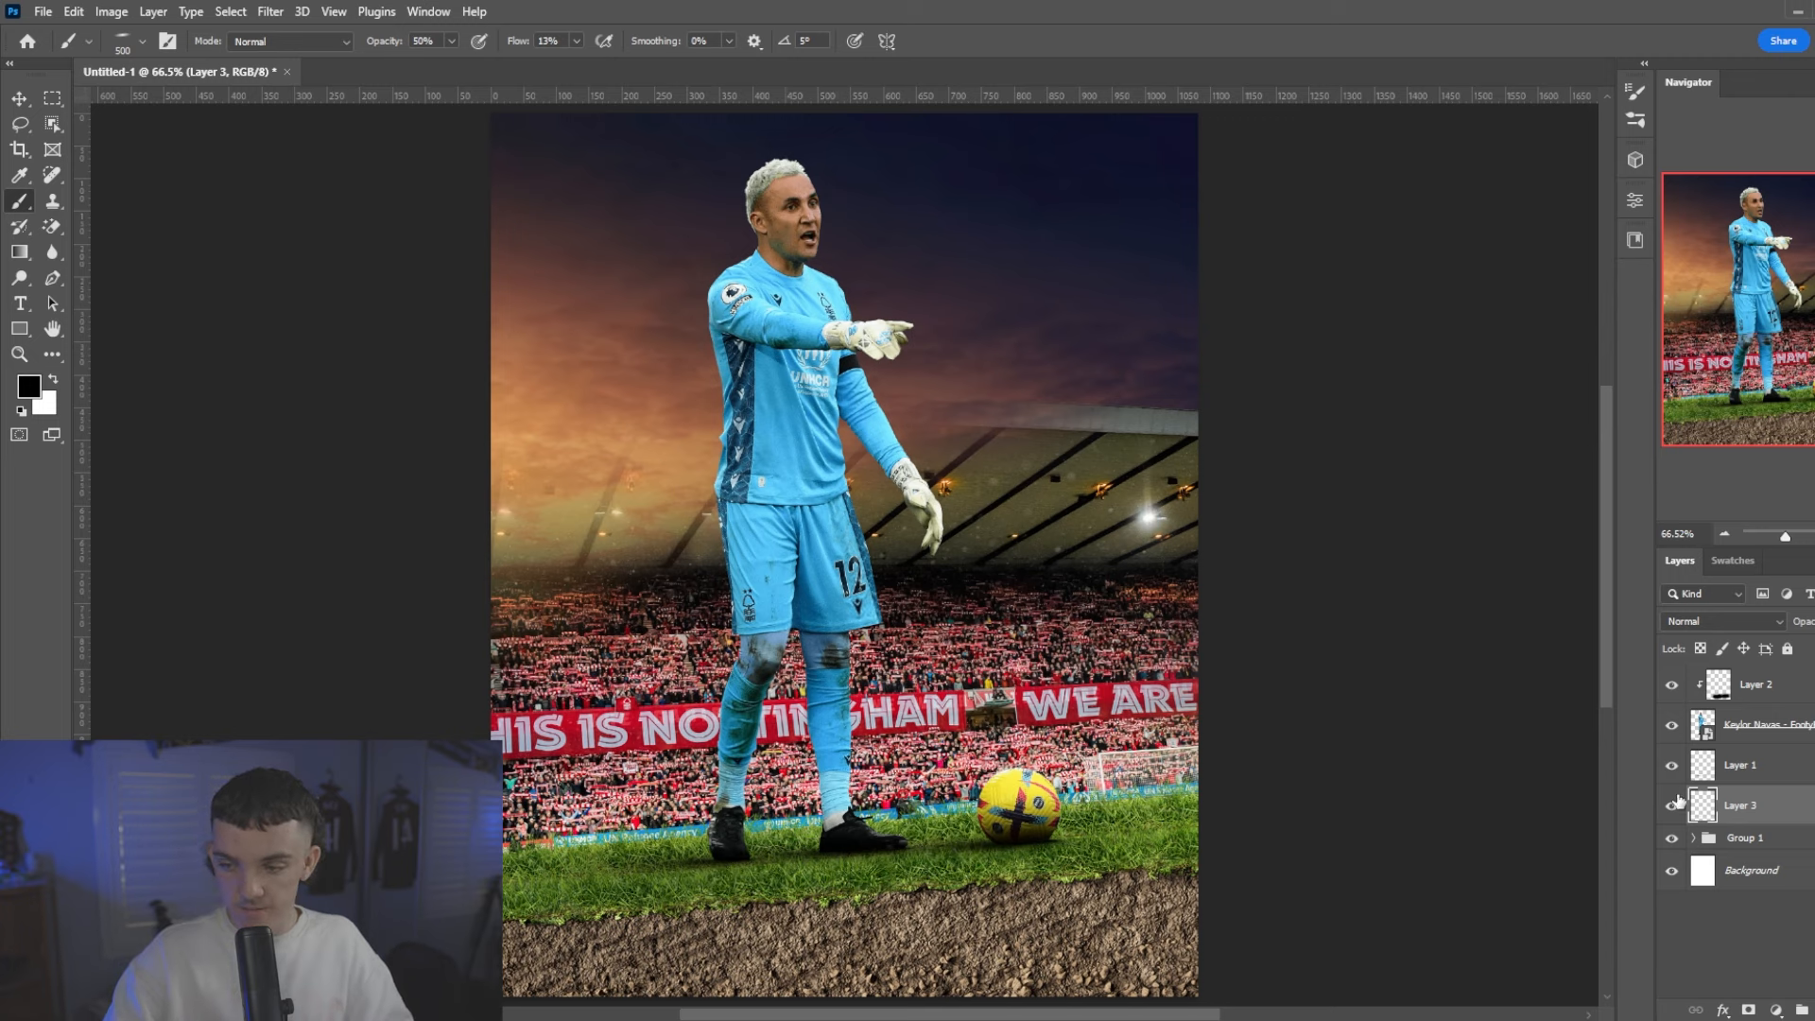
scroll(951, 712, down, 1)
scroll(974, 692, up, 1)
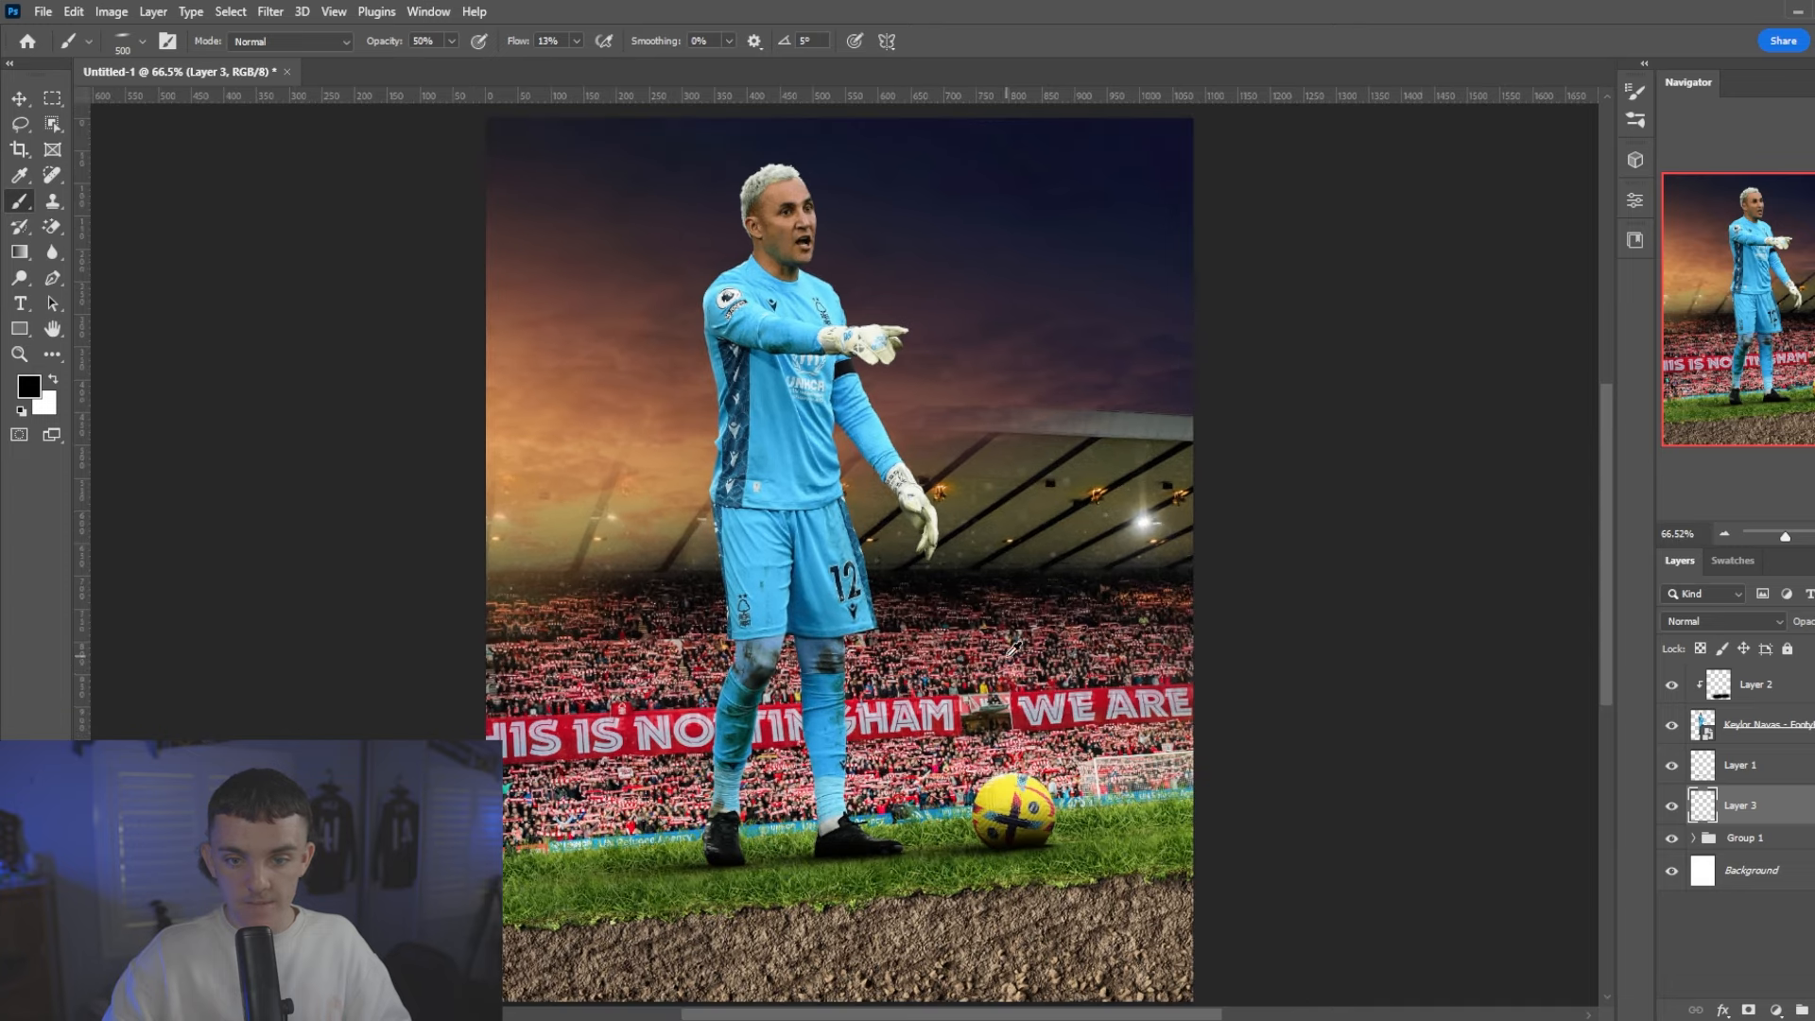
- Start a Camera Raw Filter on the goalkeeper cutout with exposure +0.15 and texture +75
click(1788, 726)
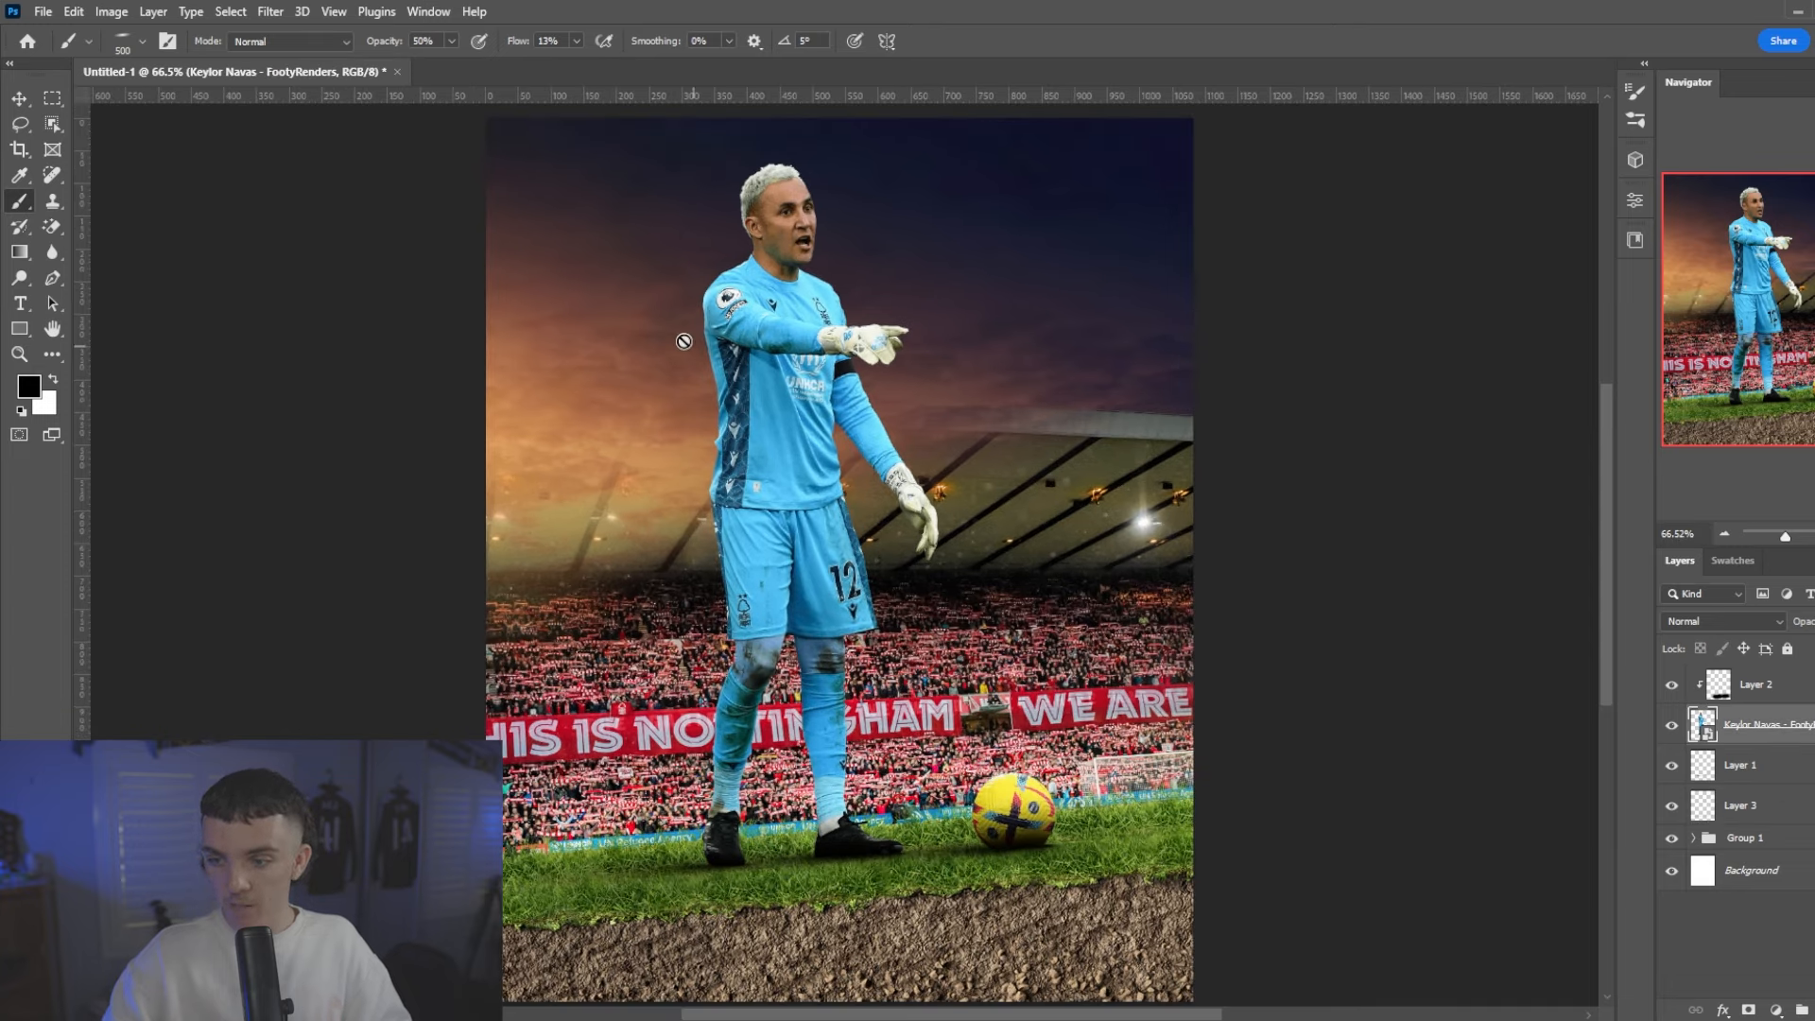
click(270, 11)
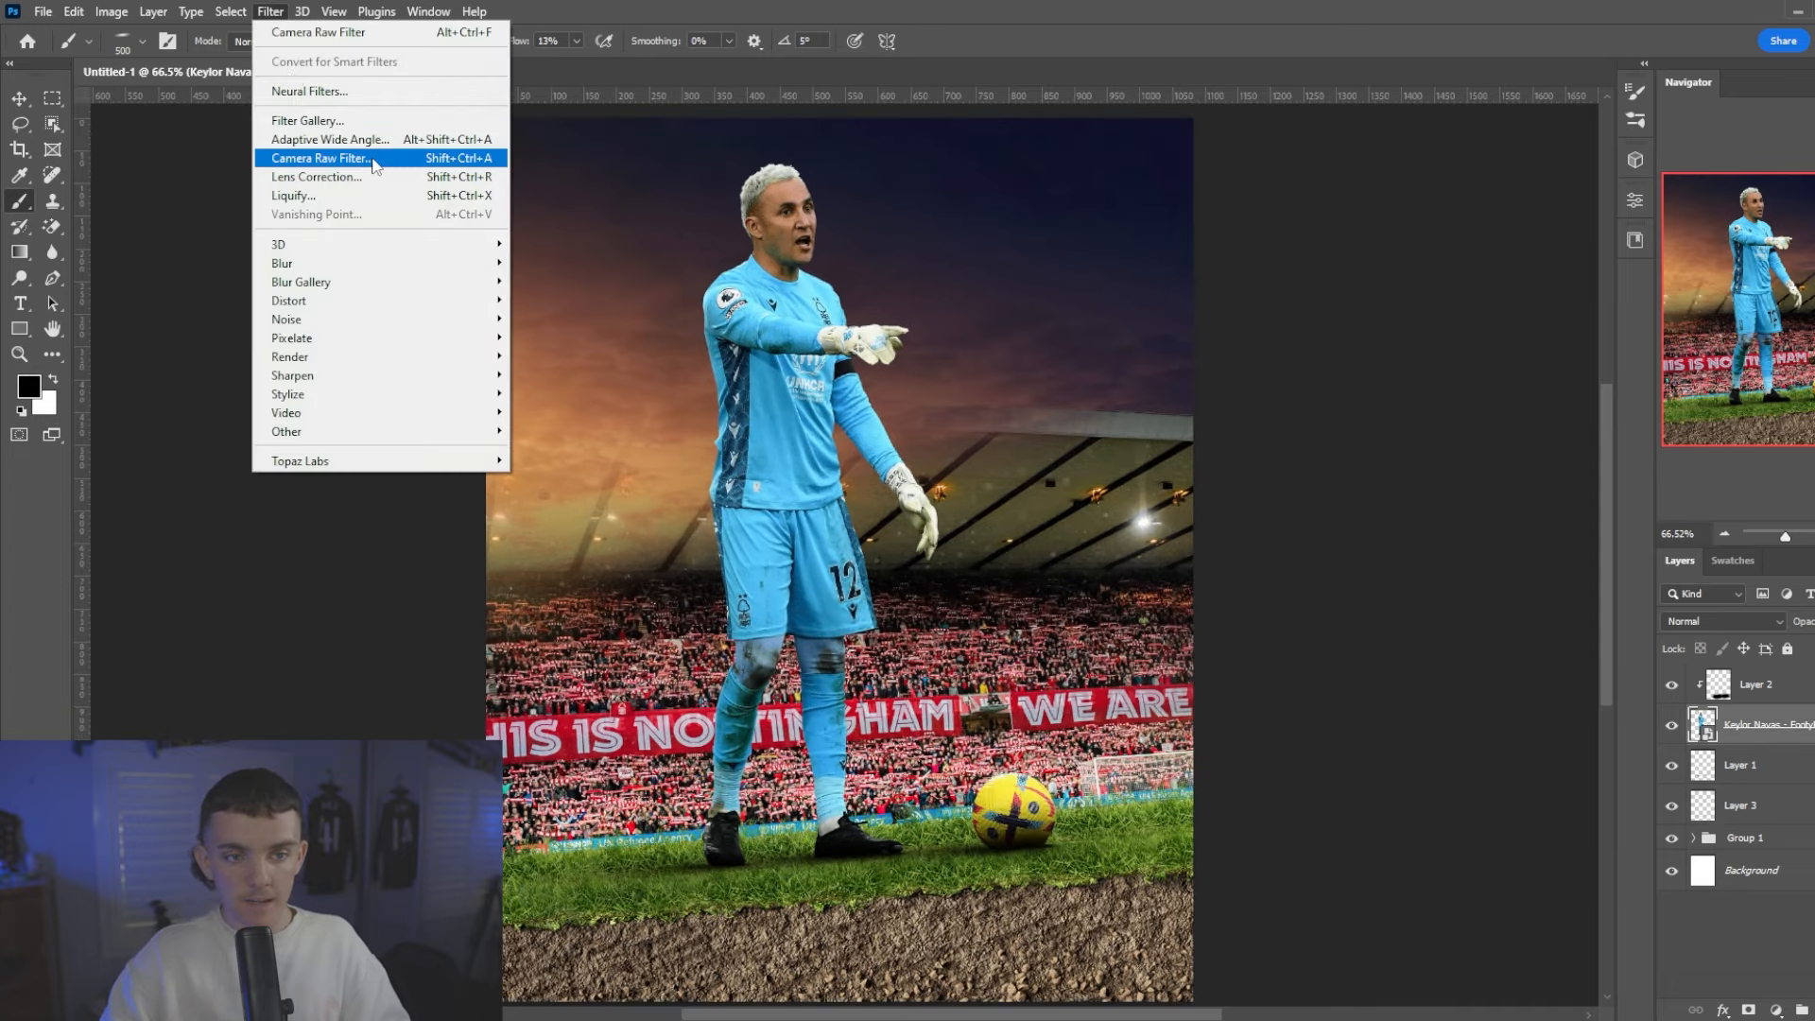
click(374, 166)
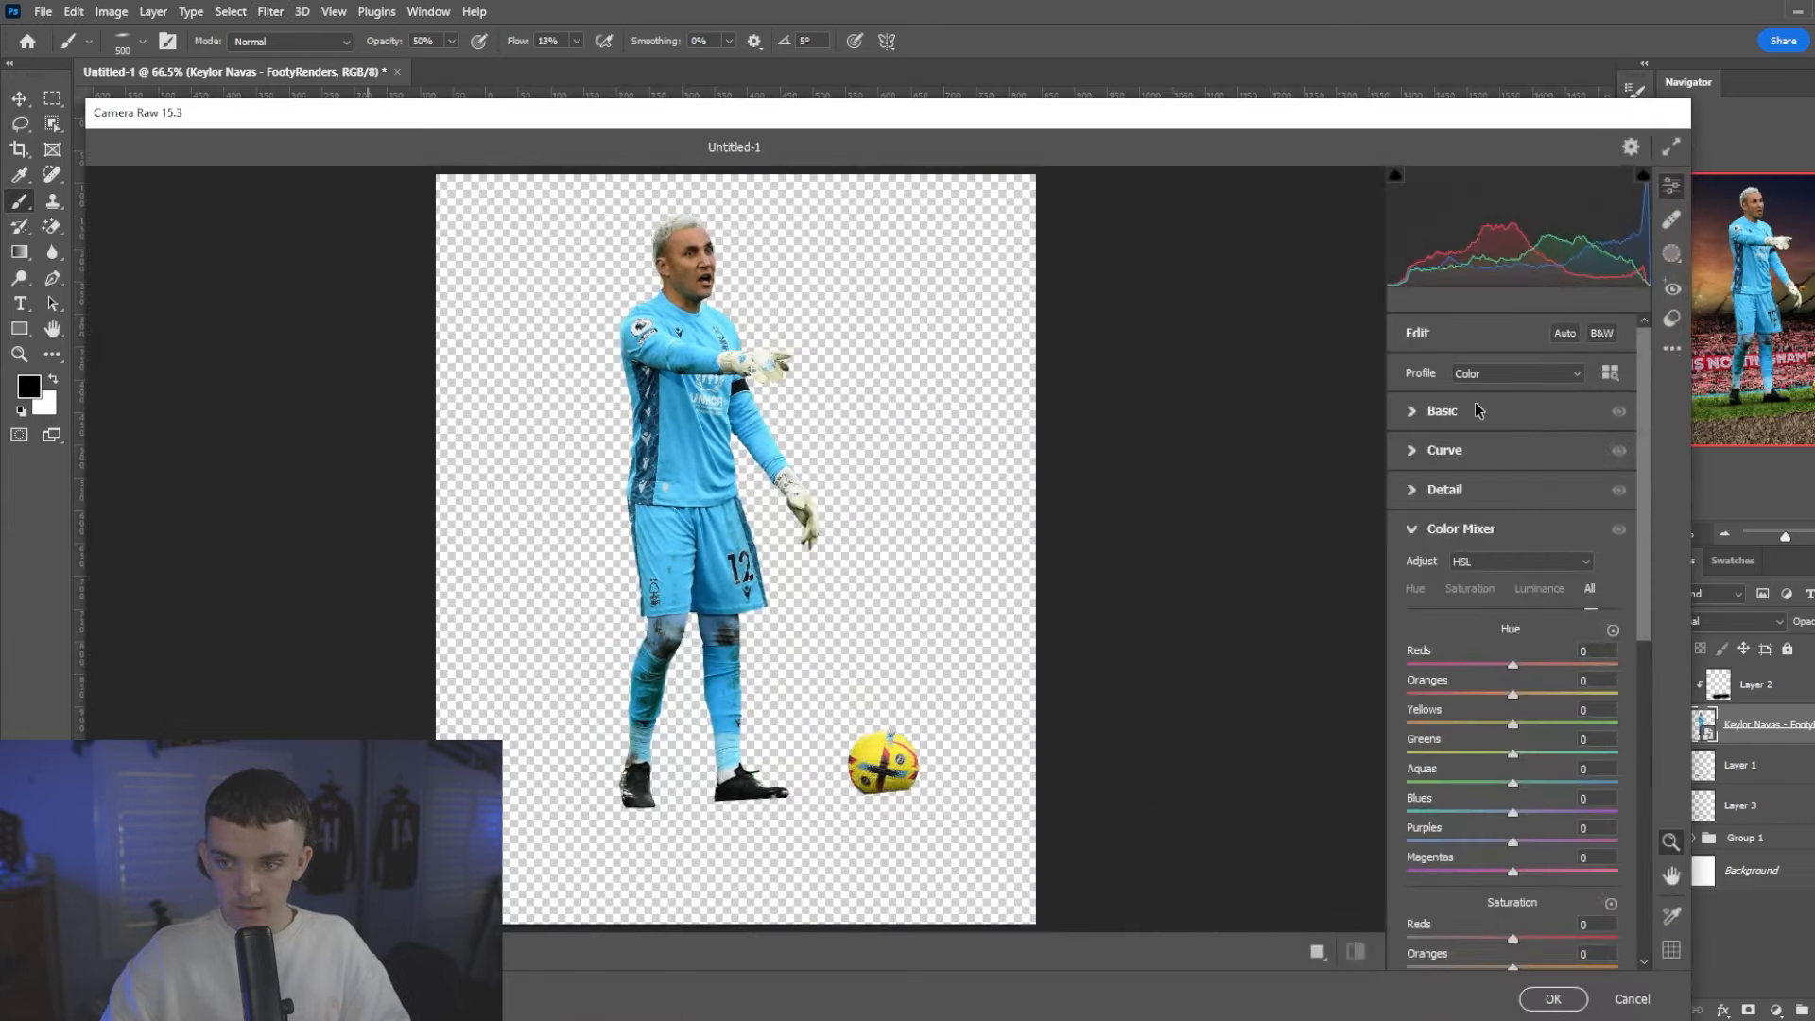
click(1479, 411)
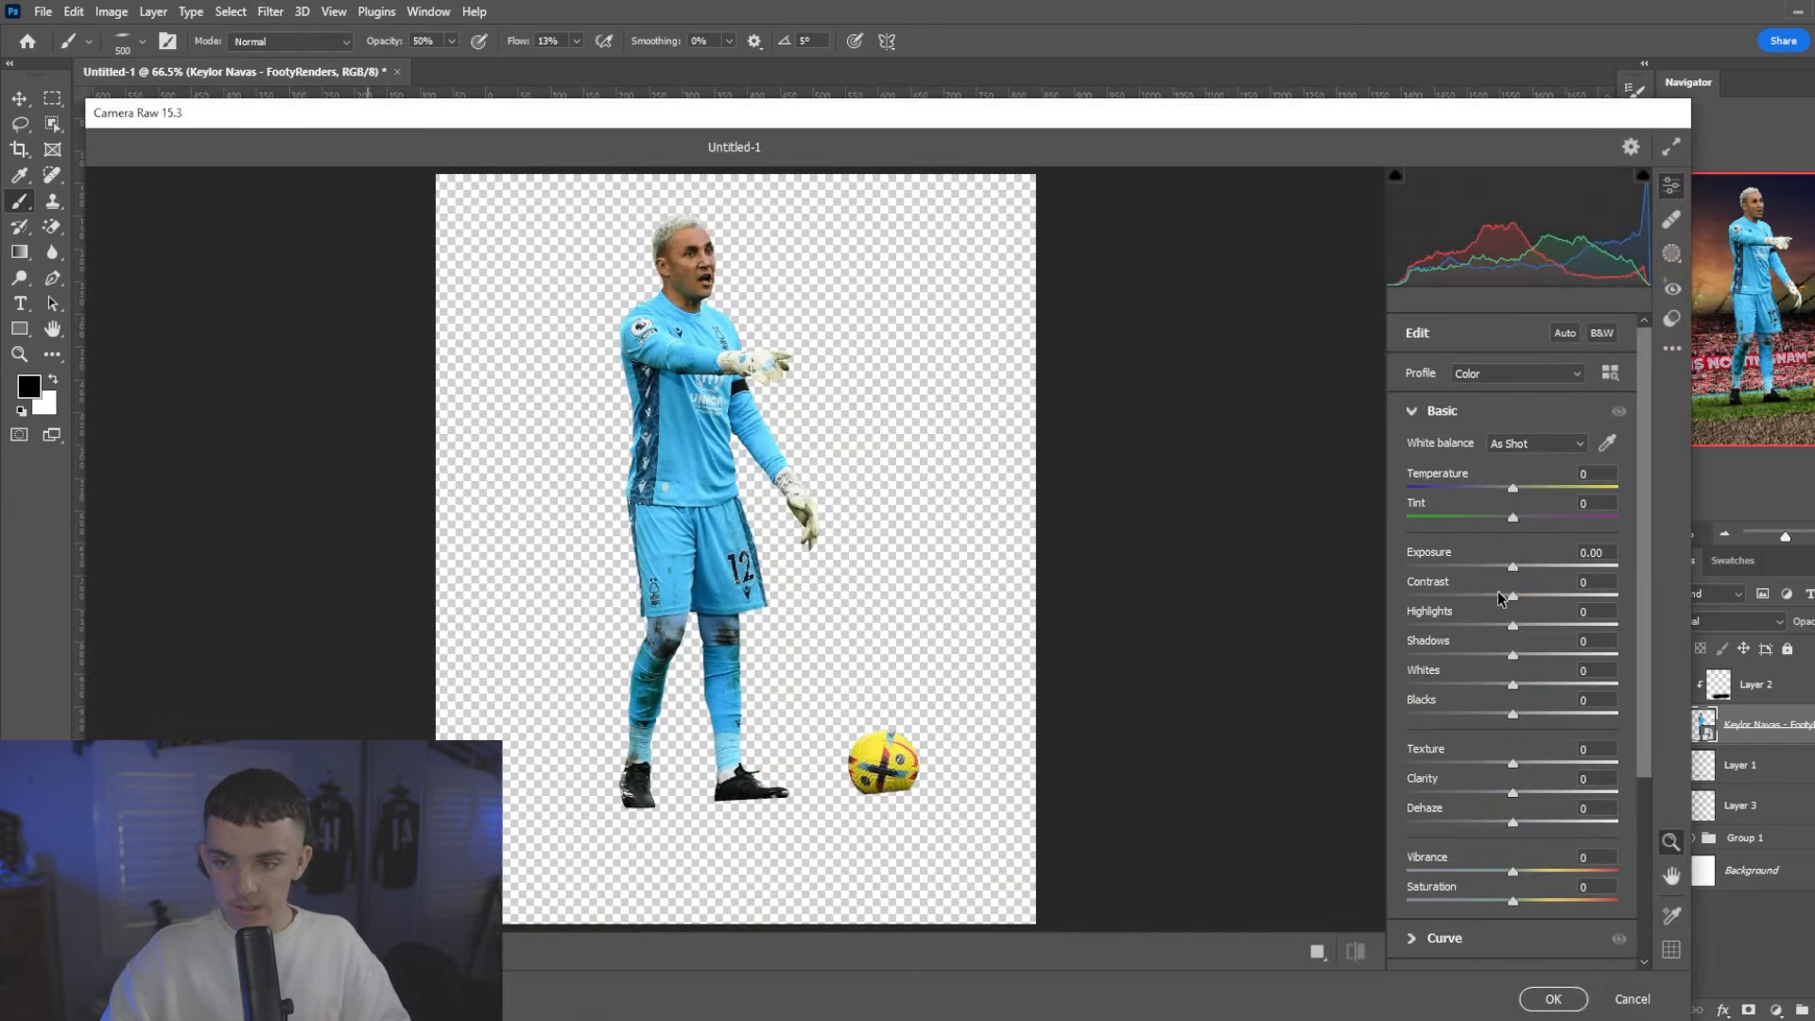
drag(1515, 568, 1519, 569)
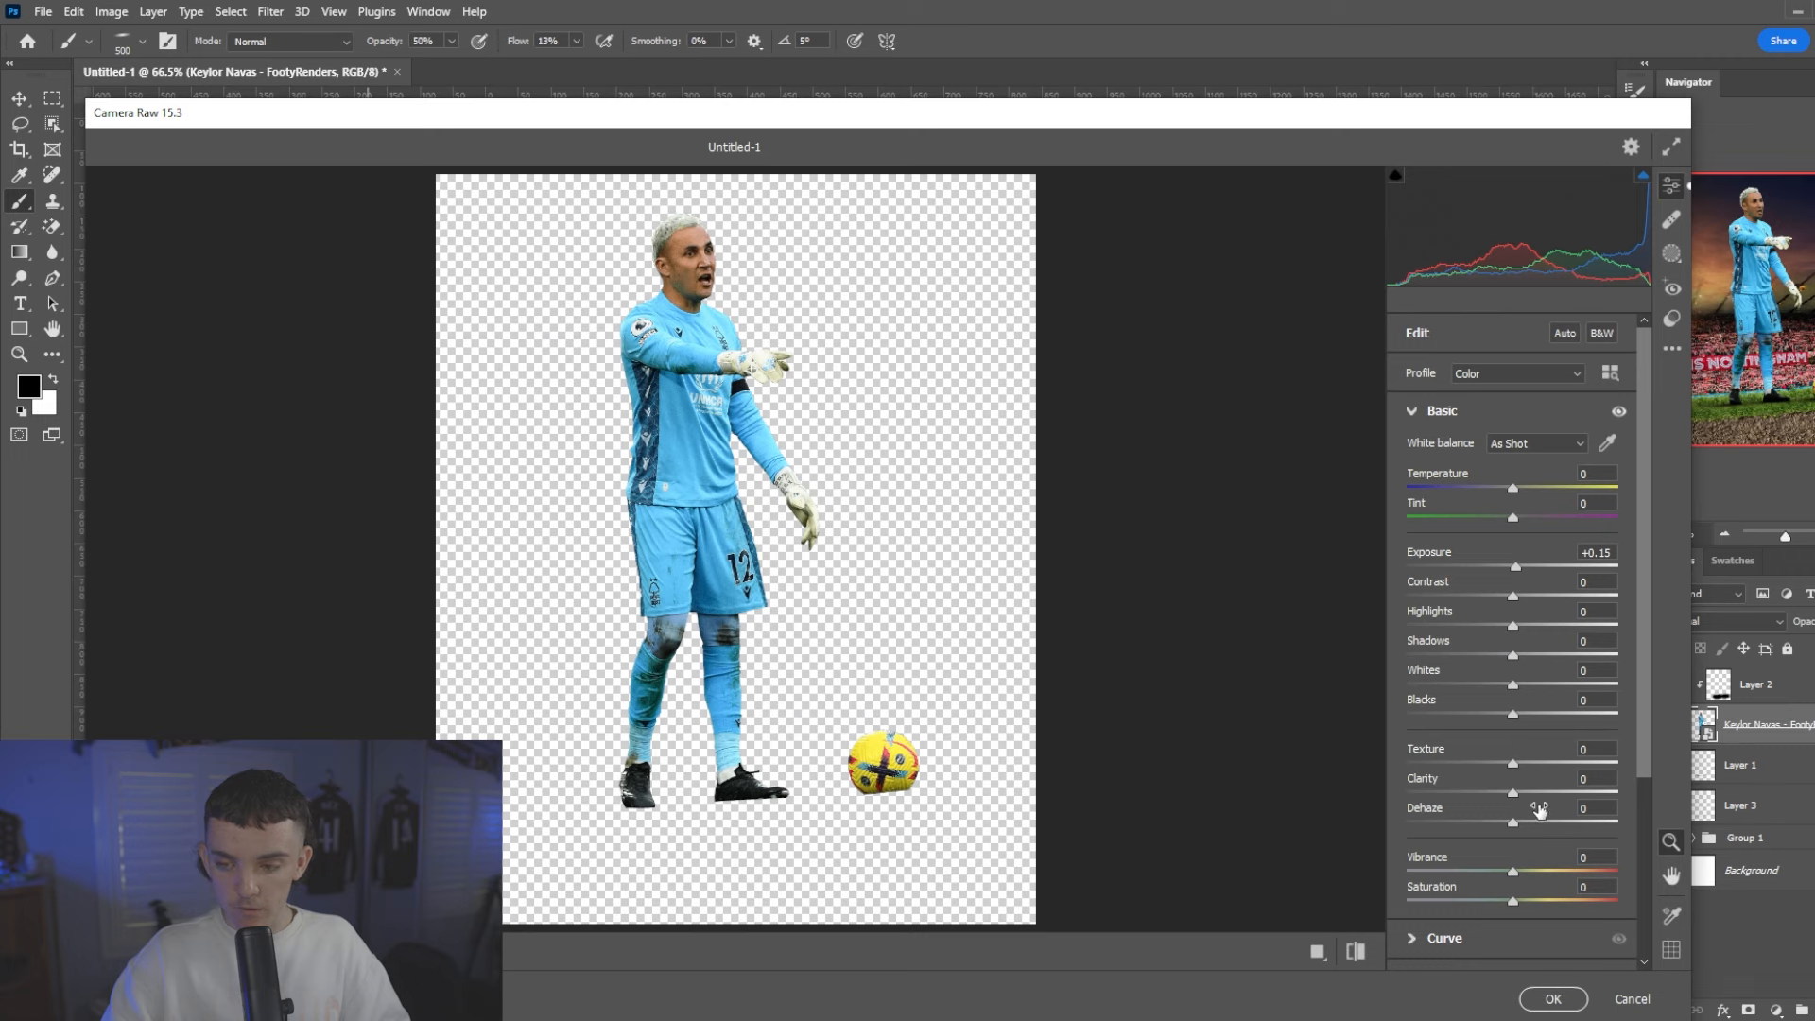
drag(1533, 765, 1593, 766)
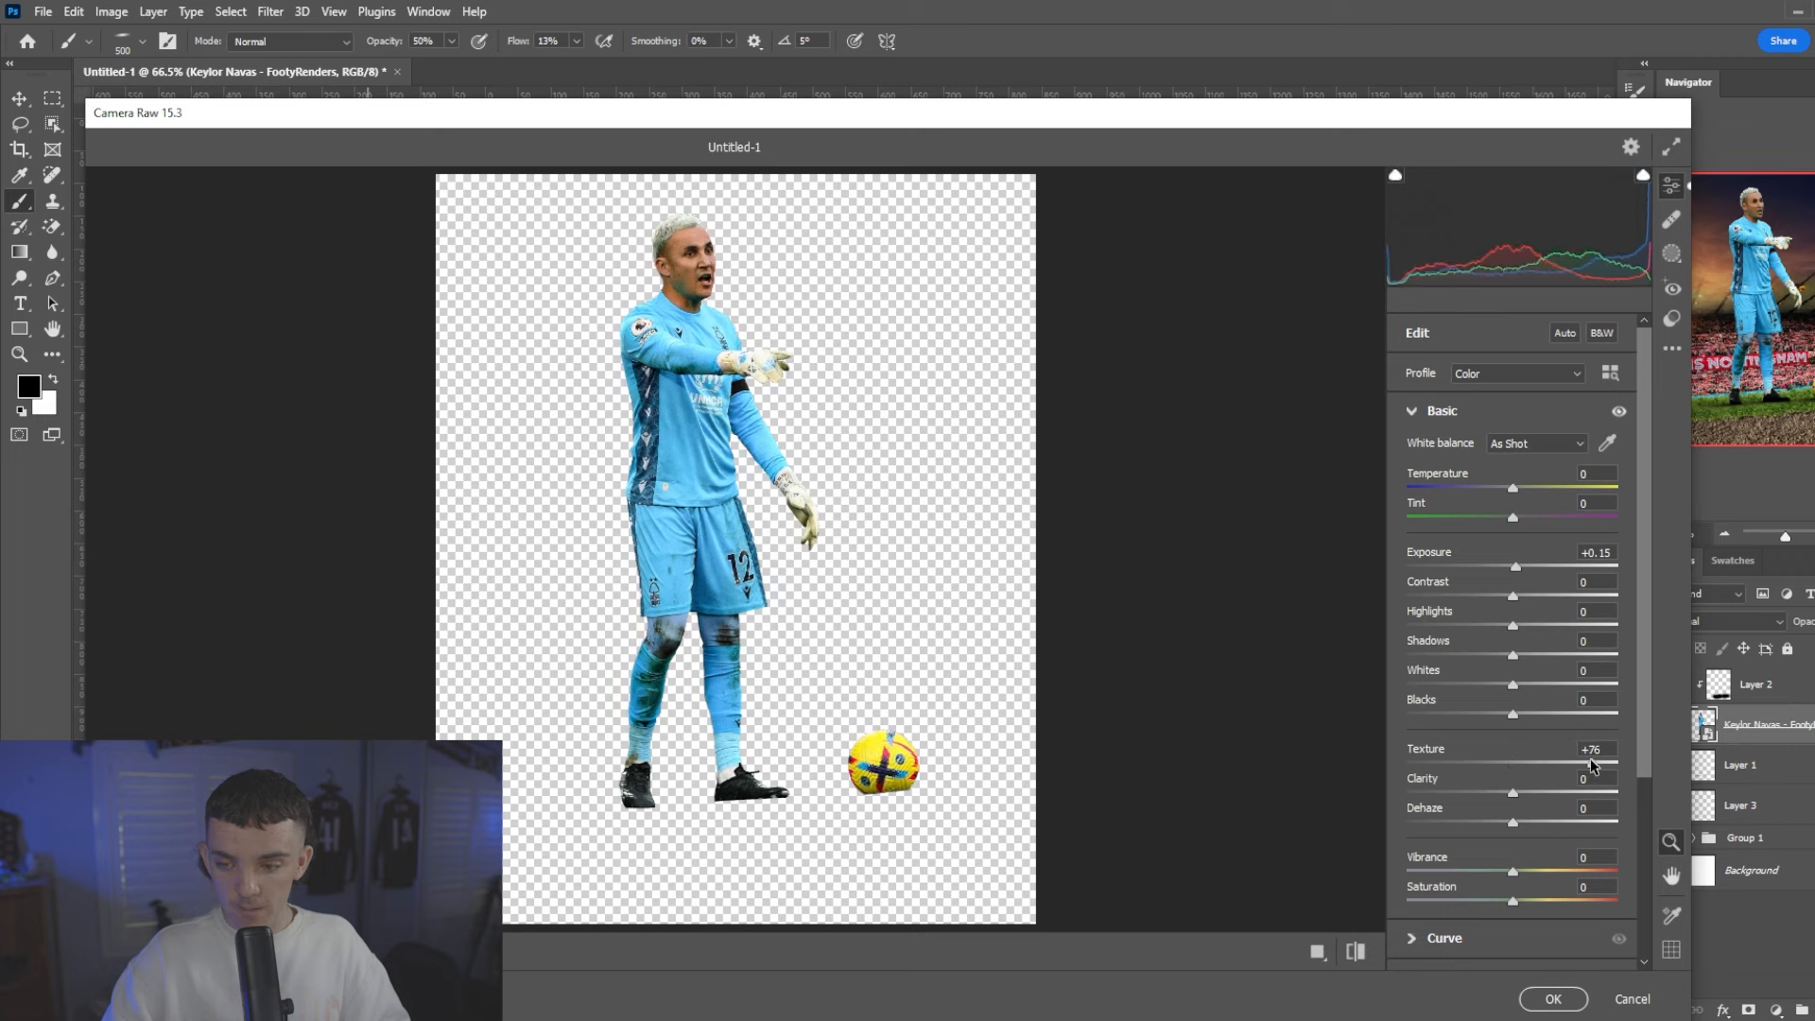
- Set the greens' saturation to -100 in the Color Mixer and the sharpening to 47
scroll(1594, 765, down, 5)
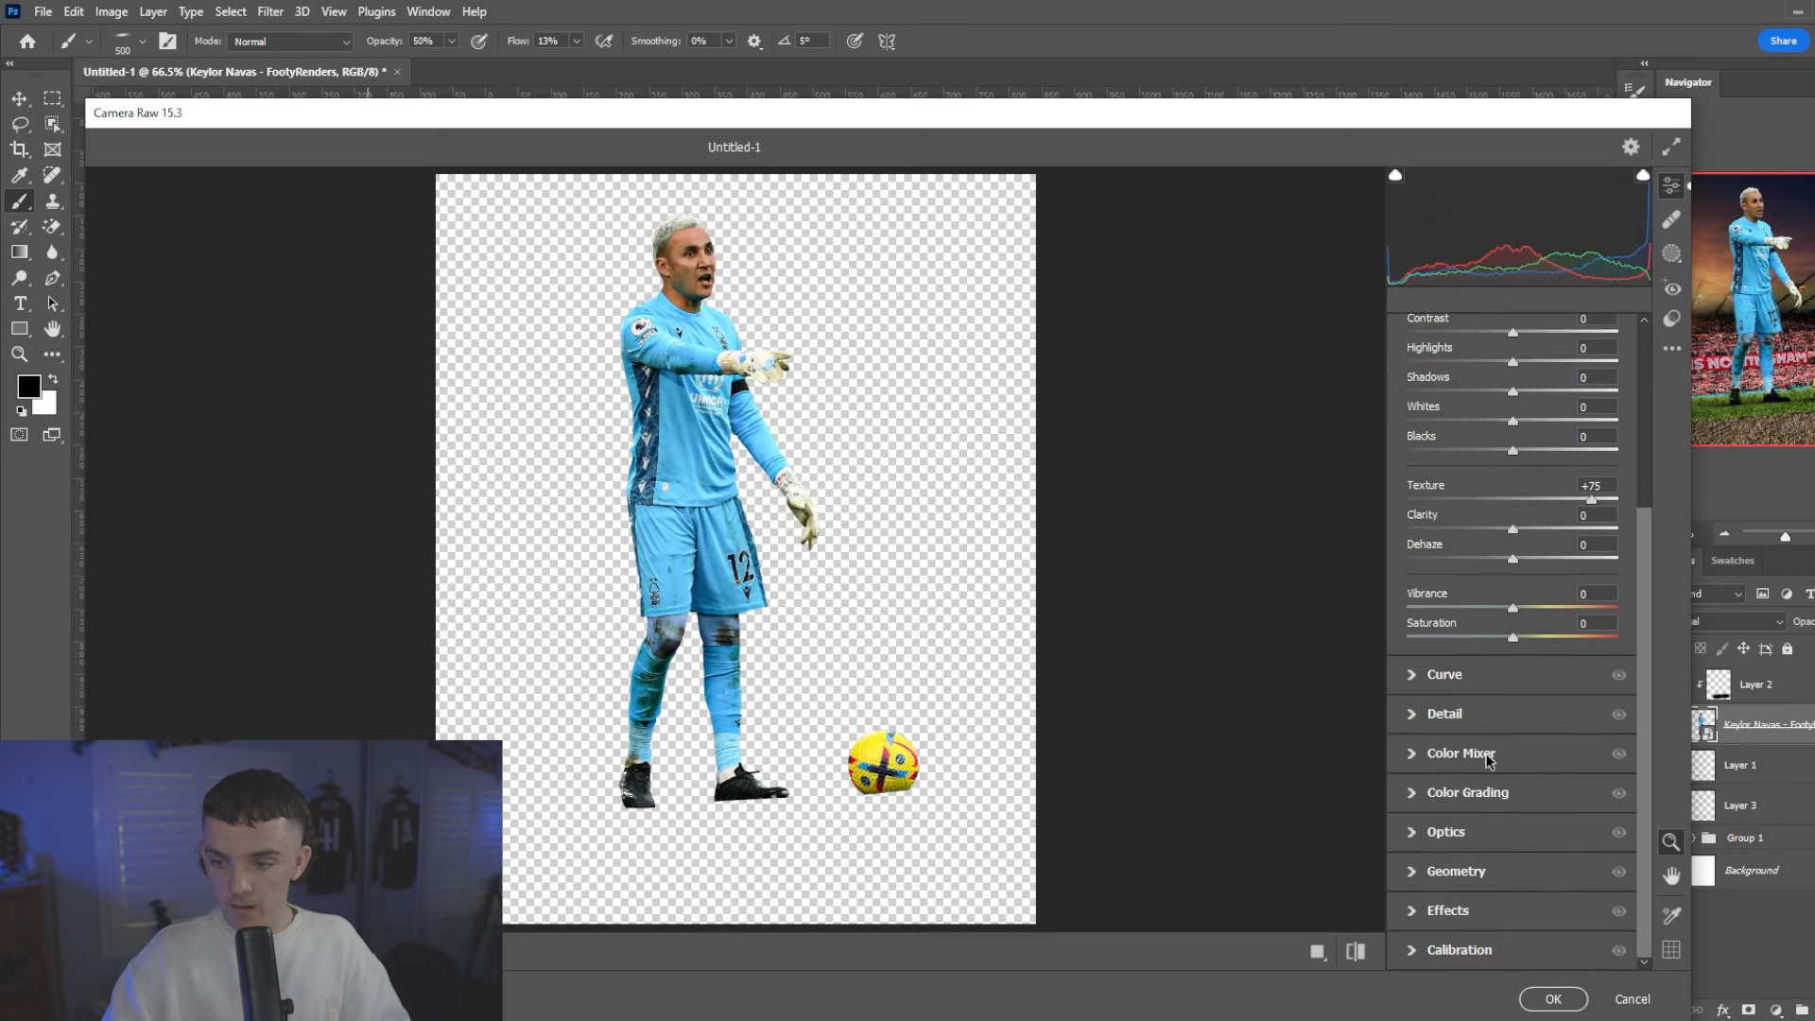
click(1490, 759)
drag(1512, 830, 1407, 831)
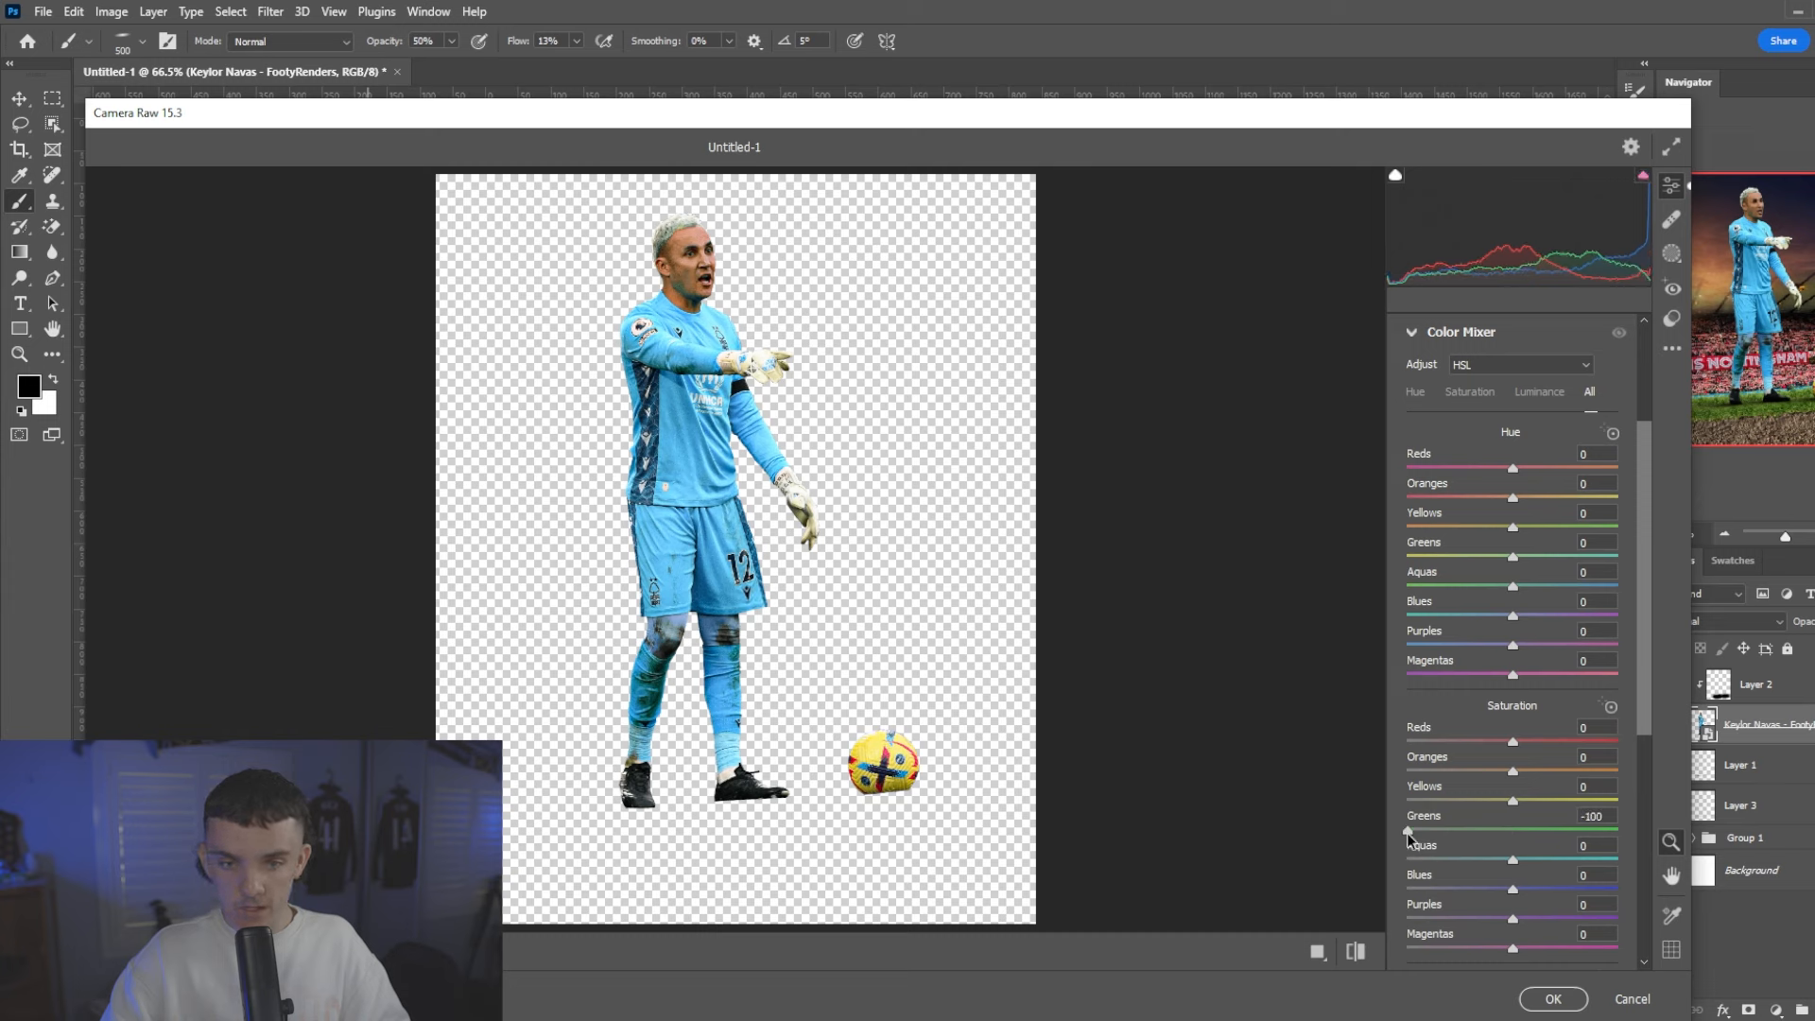
drag(1505, 499, 1499, 499)
scroll(1516, 473, up, 2)
click(1498, 486)
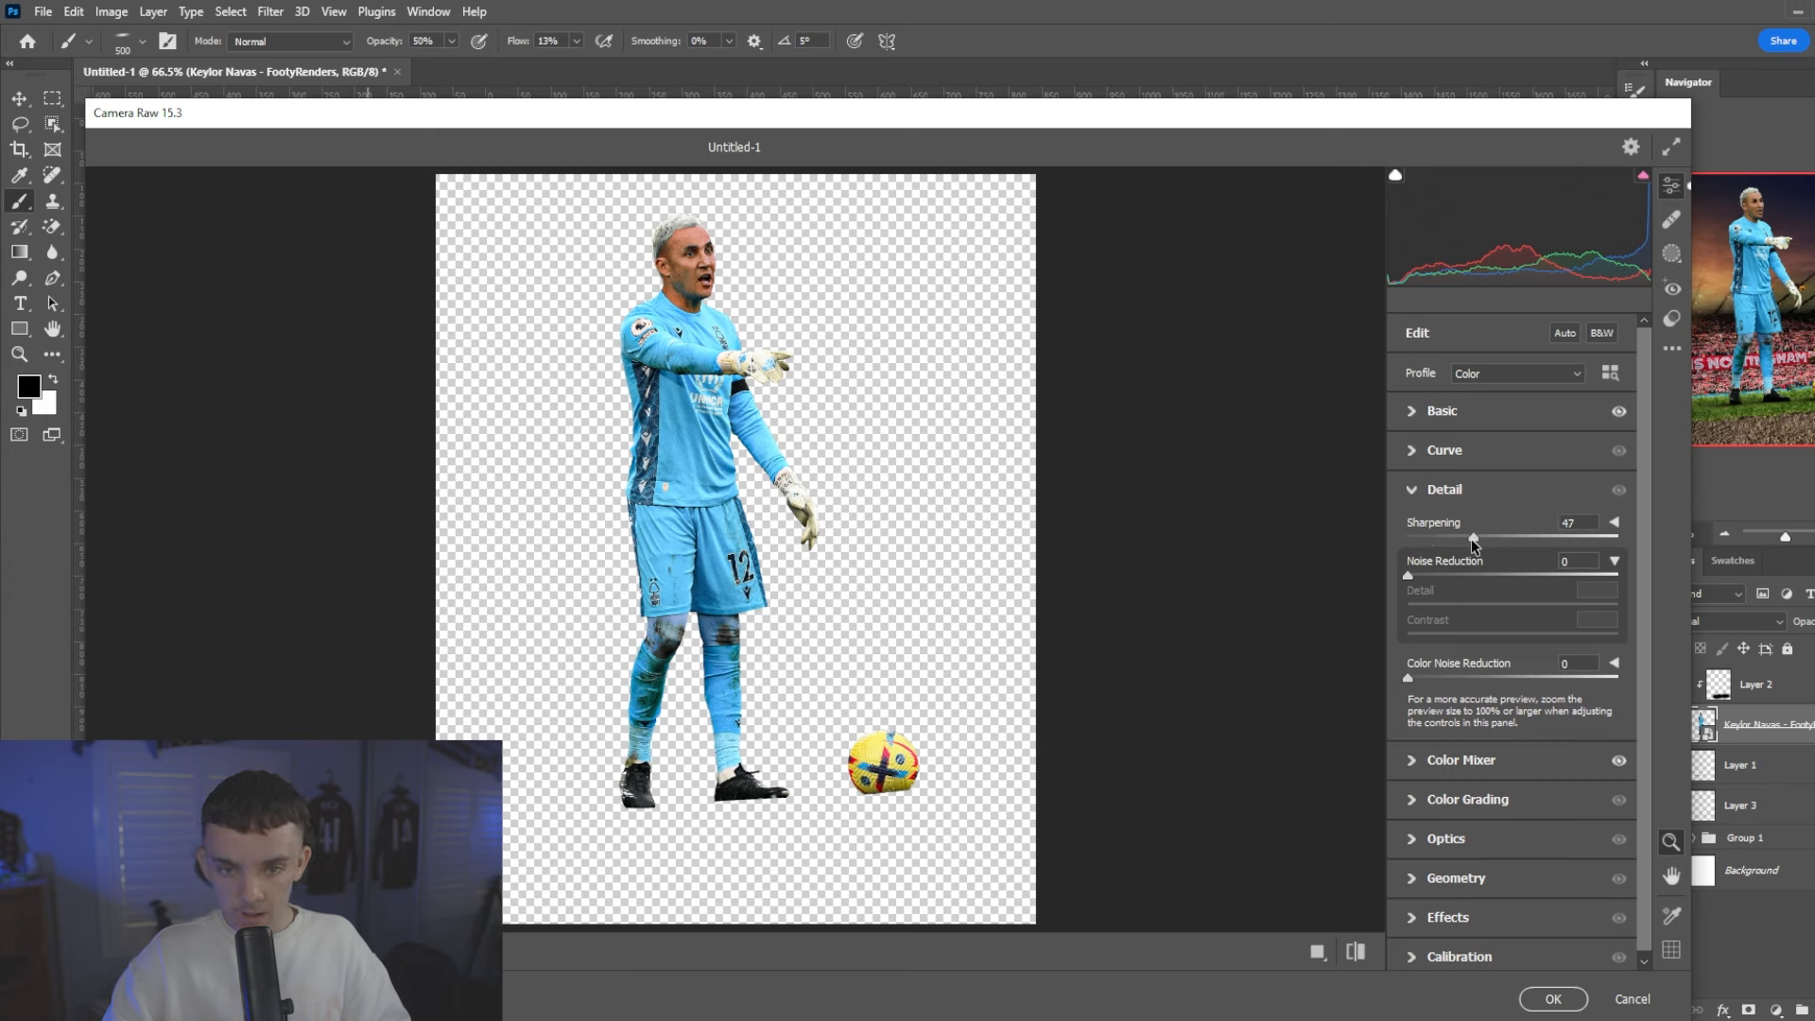
- Set contrast to +11 and saturation to -9, and apply the Camera Raw Filter to the goalkeeper cutout
click(1461, 413)
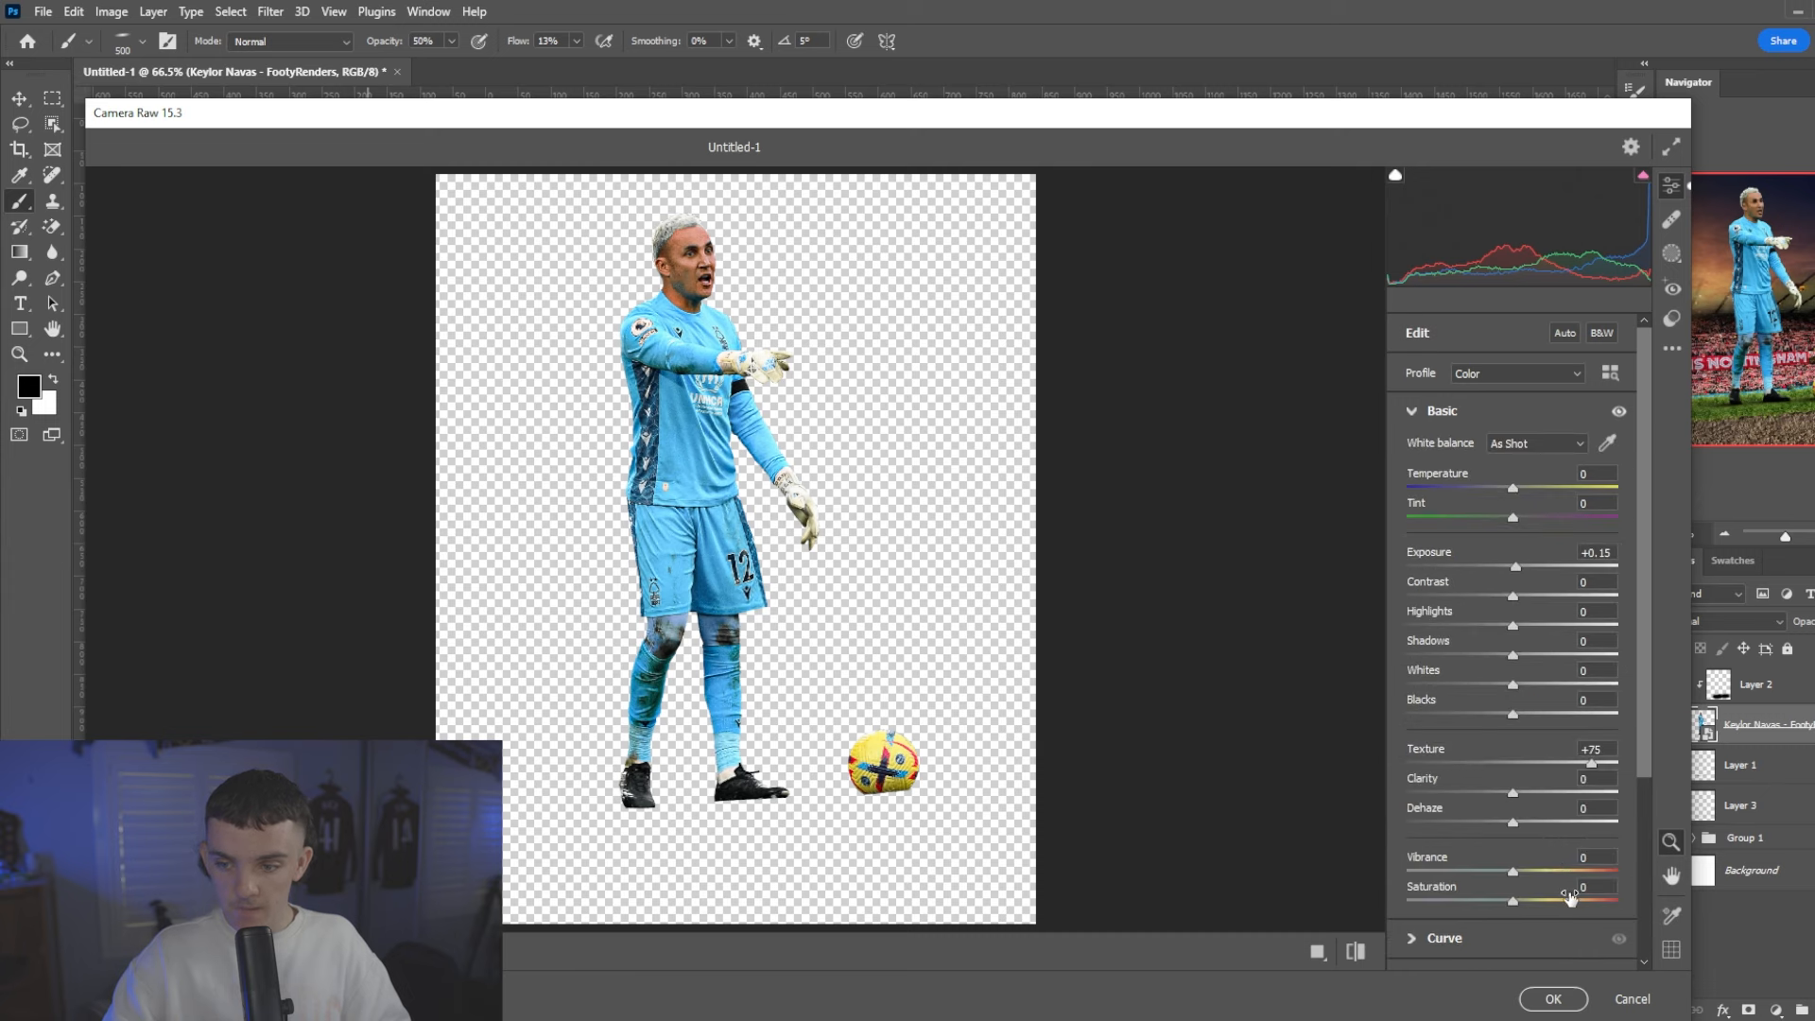
drag(1514, 601, 1529, 594)
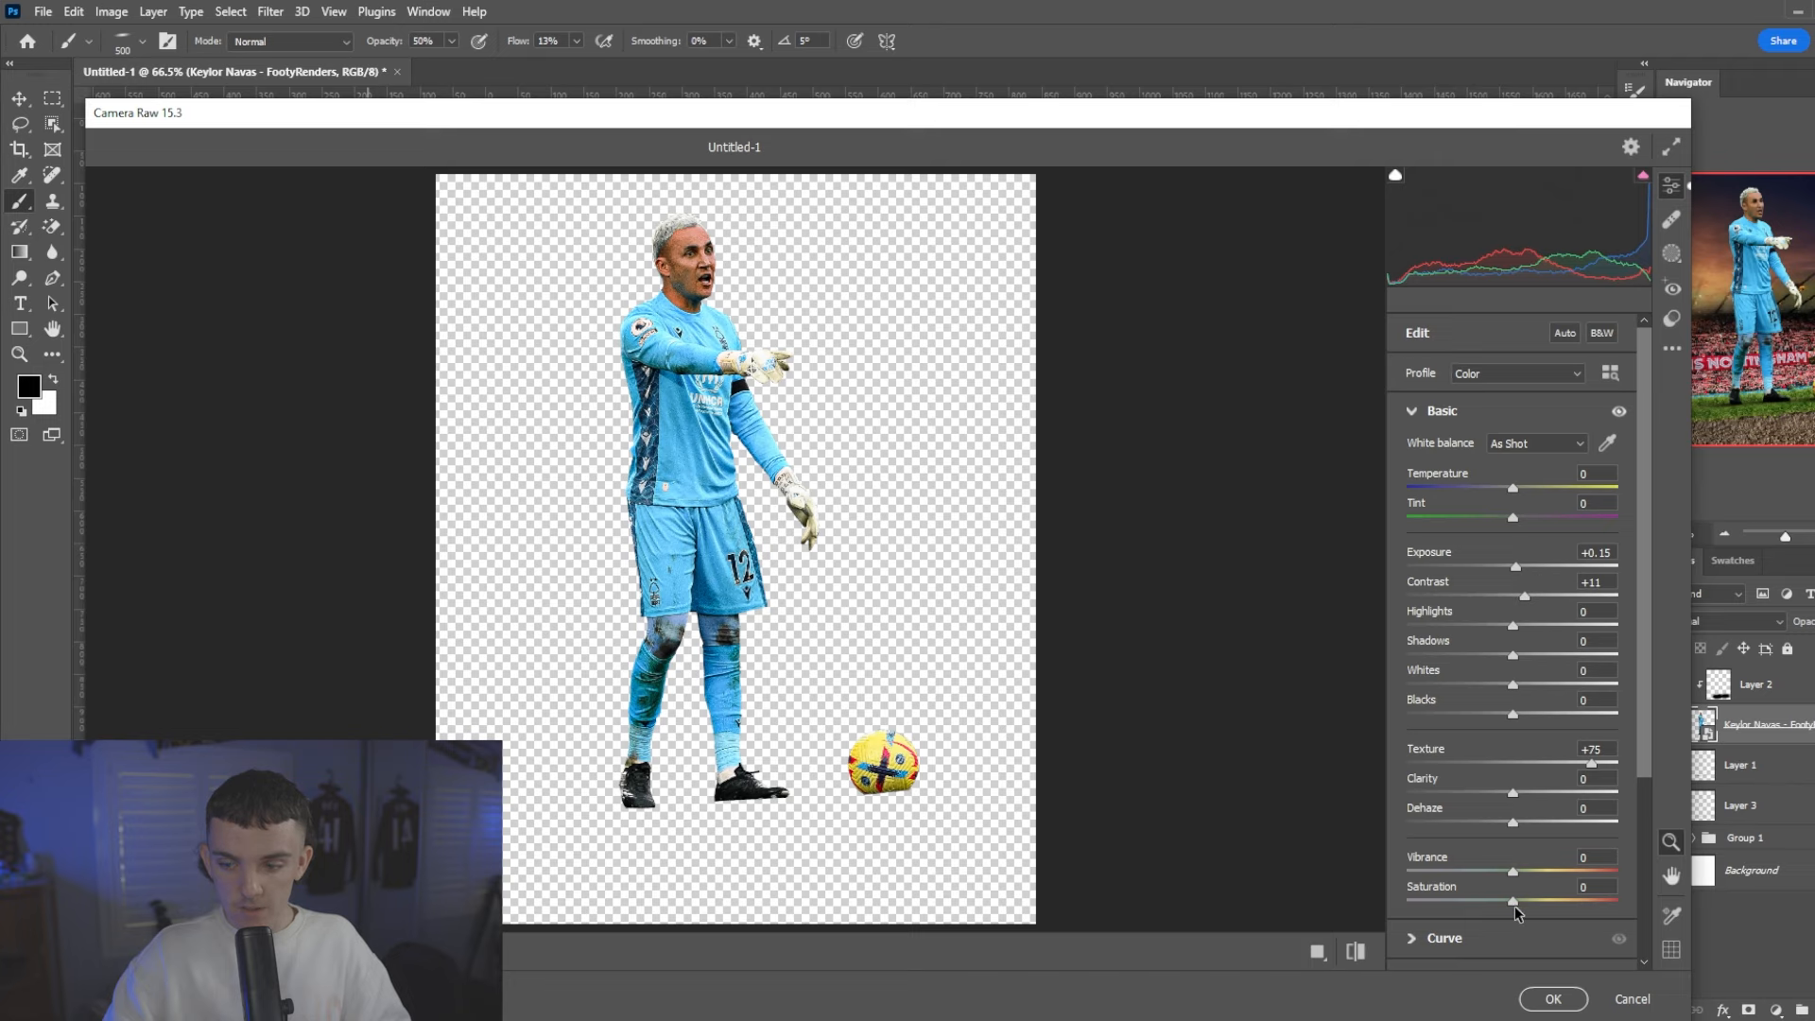
drag(1513, 901, 1503, 901)
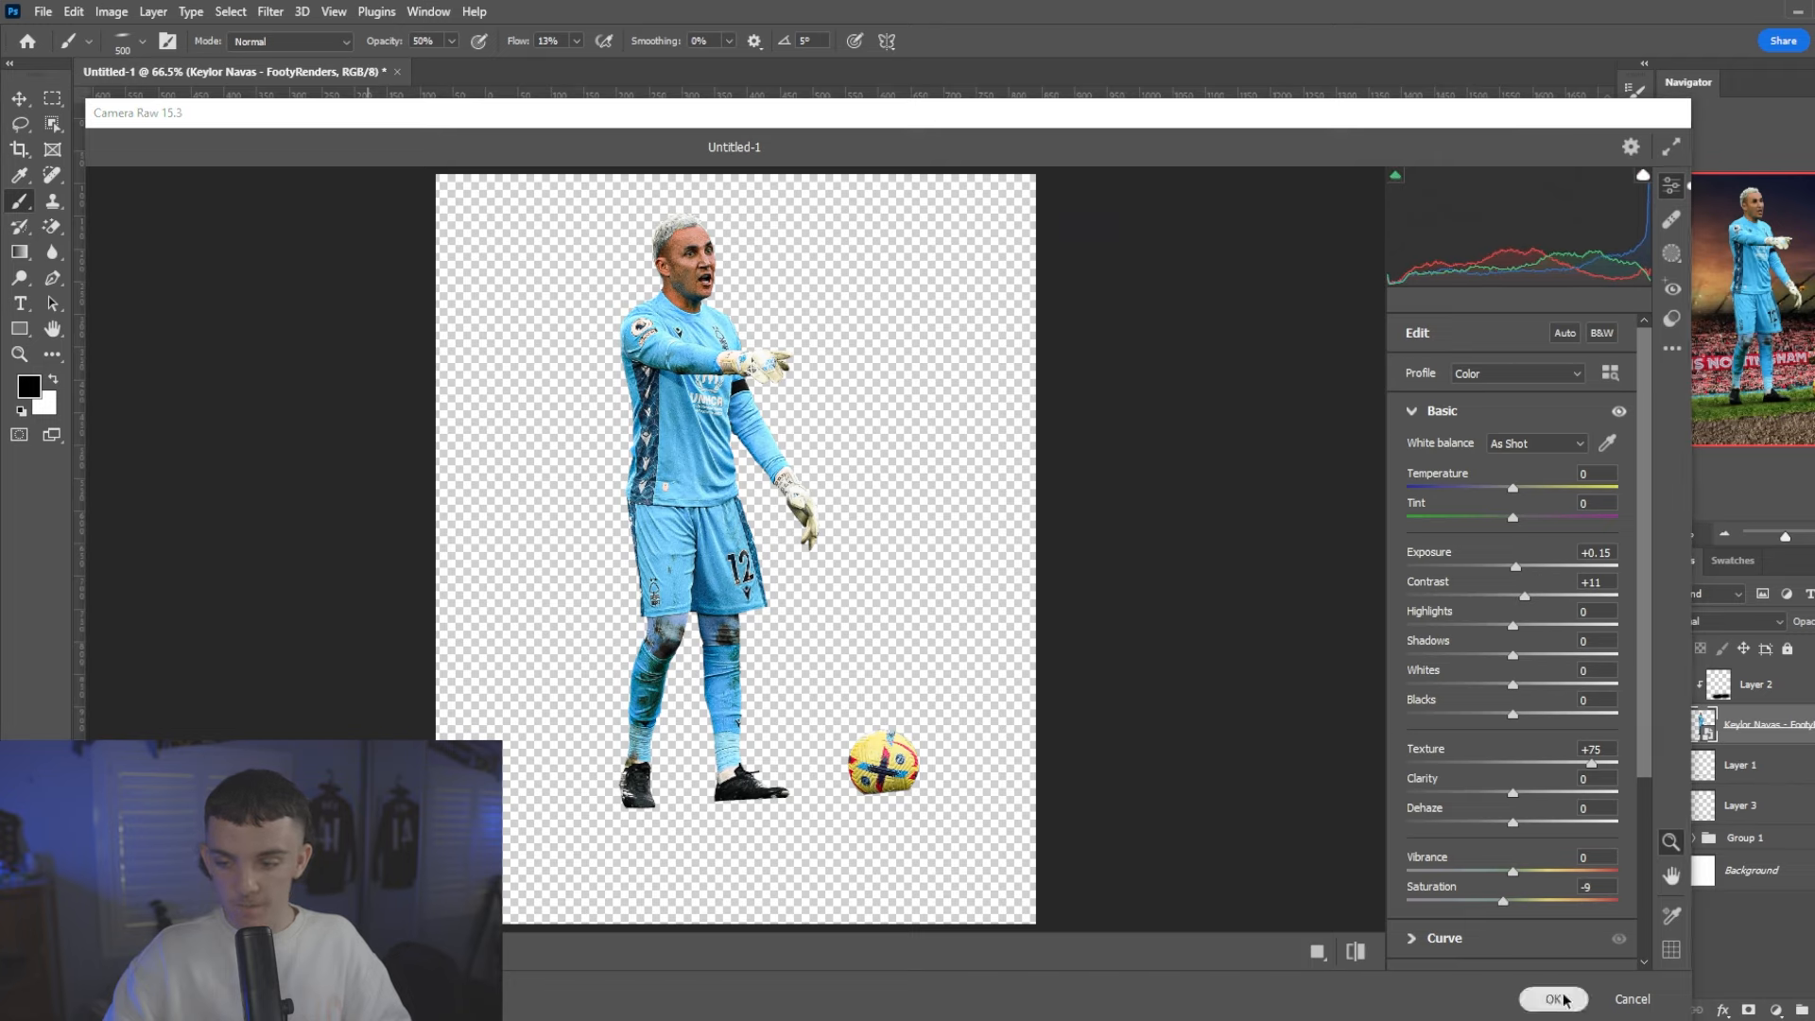
click(1555, 999)
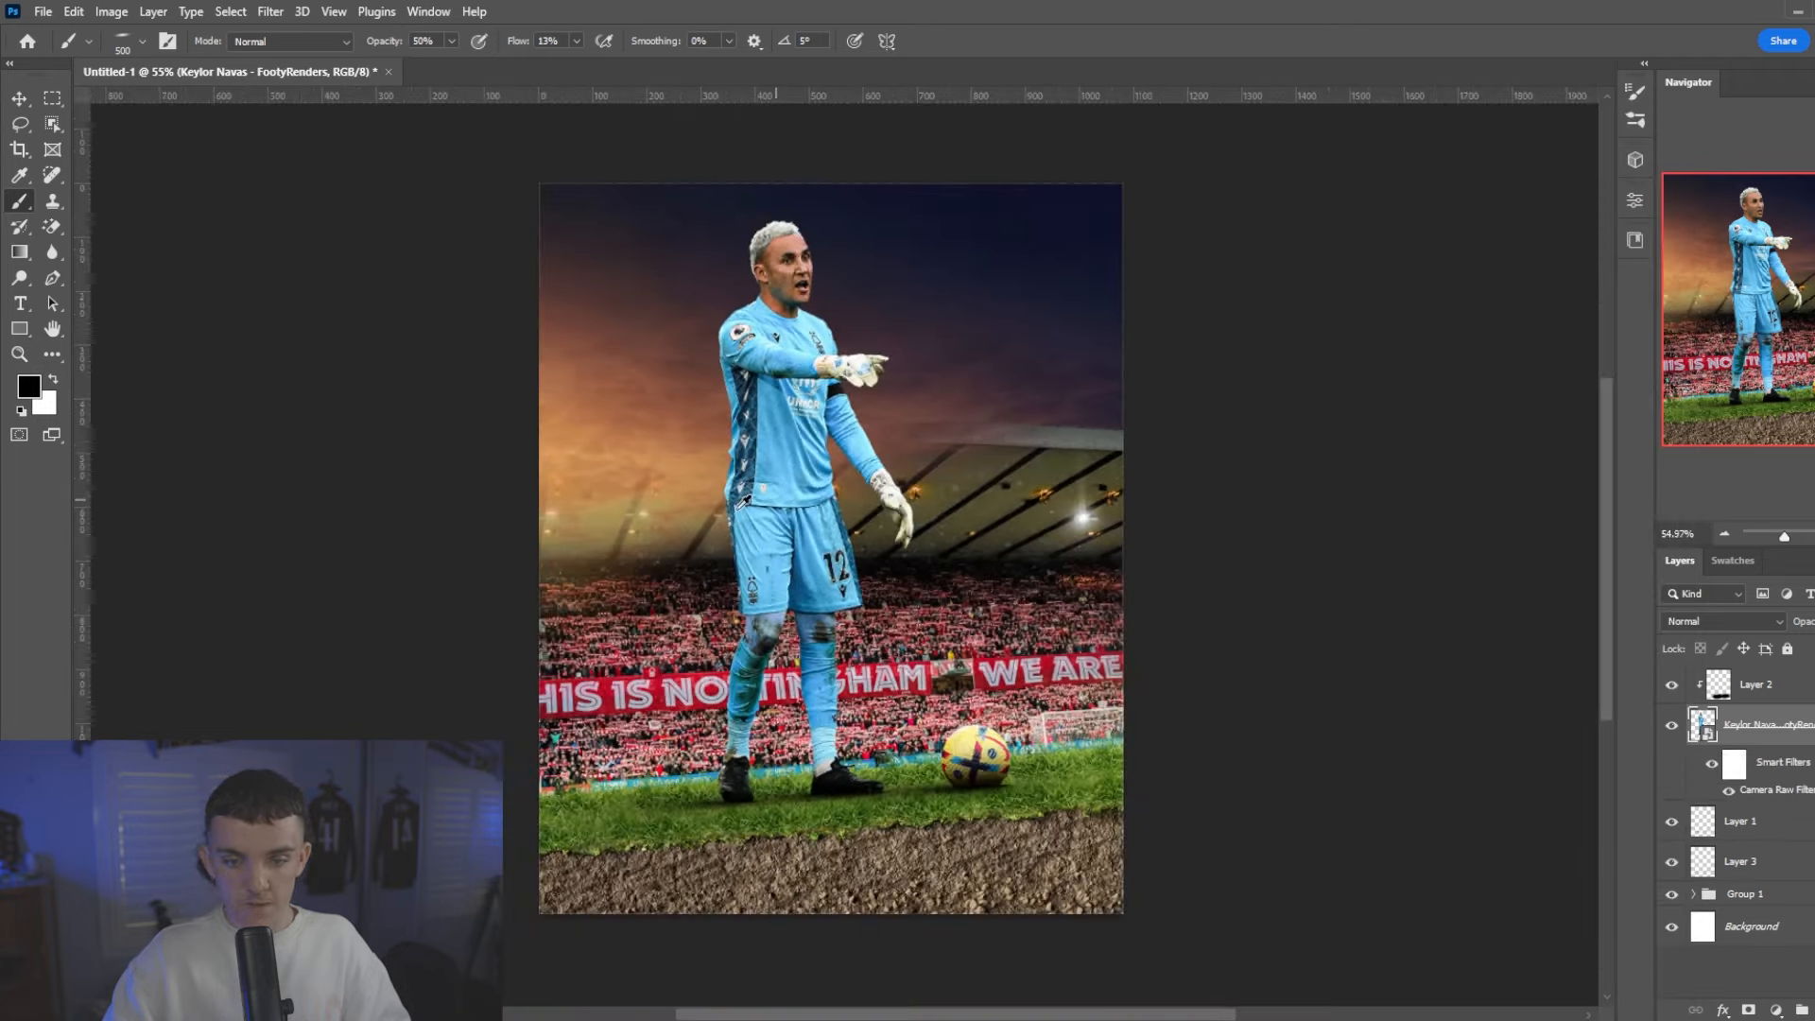
- Add a Color Lookup adjustment above Layer 2, clip it to the goalkeeper cutout and load the 3Strip.look 3D LUT
scroll(700, 513, up, 2)
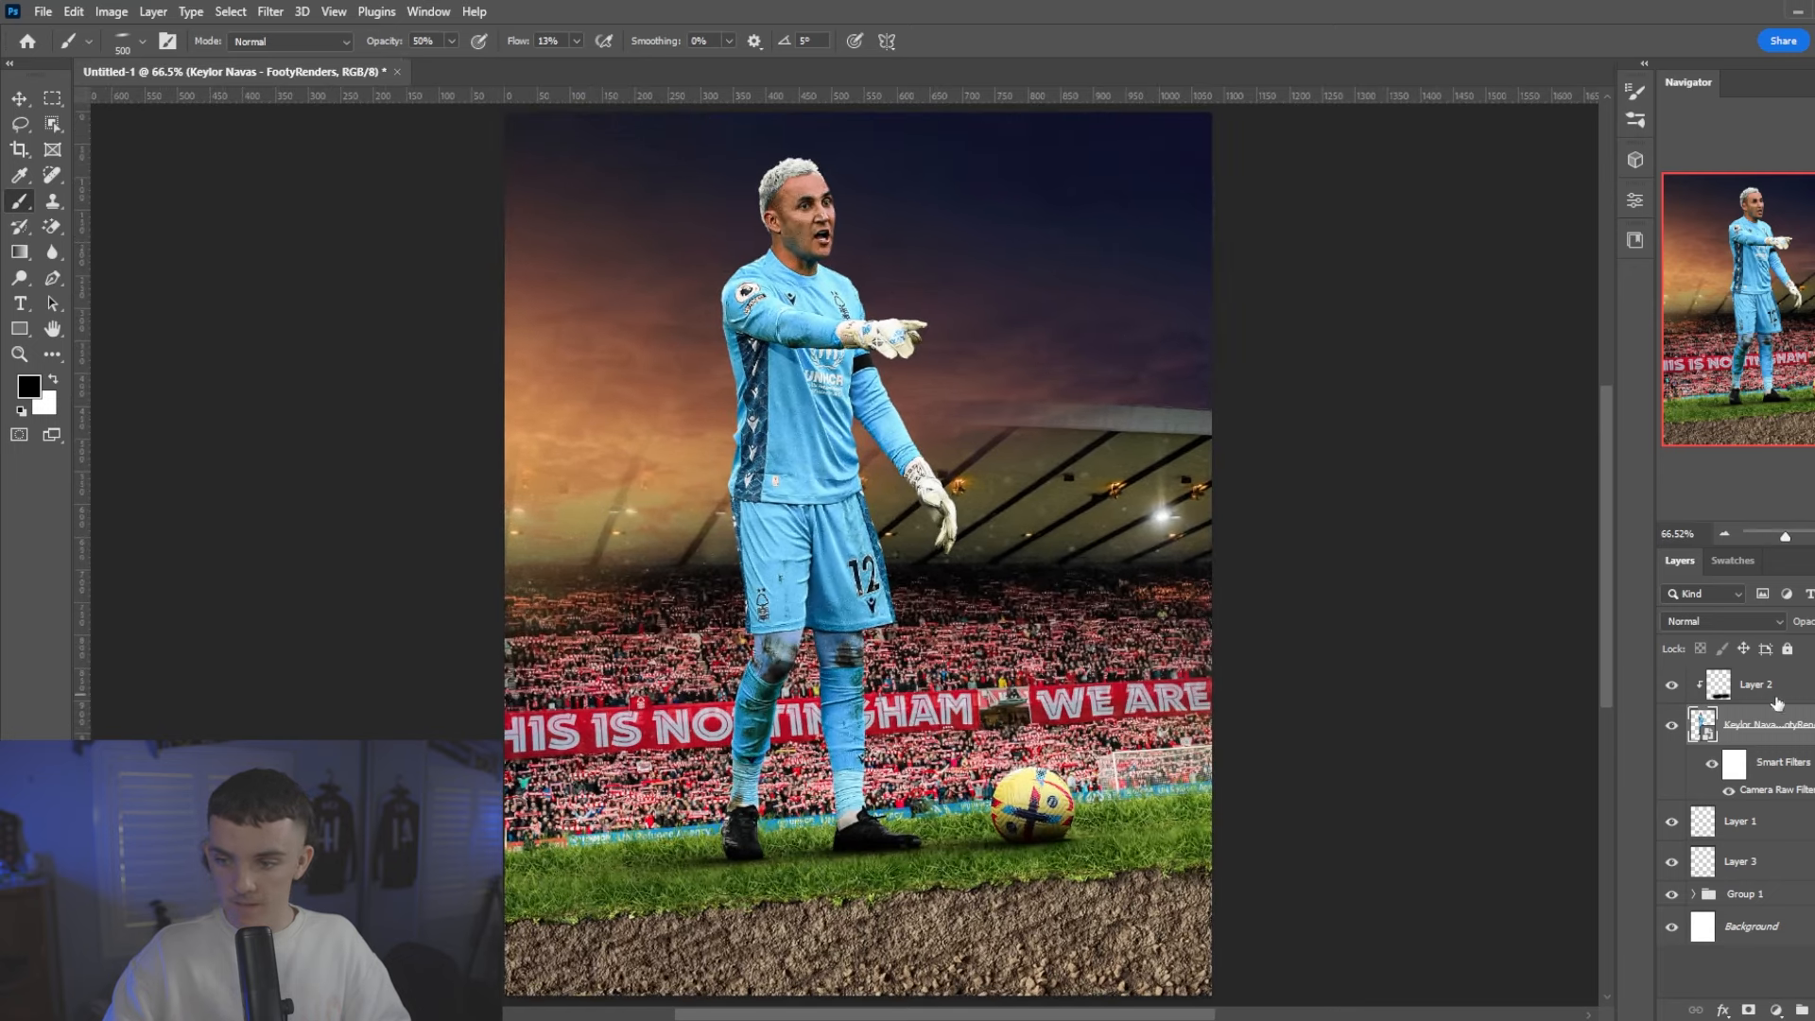
click(1764, 698)
click(1775, 1010)
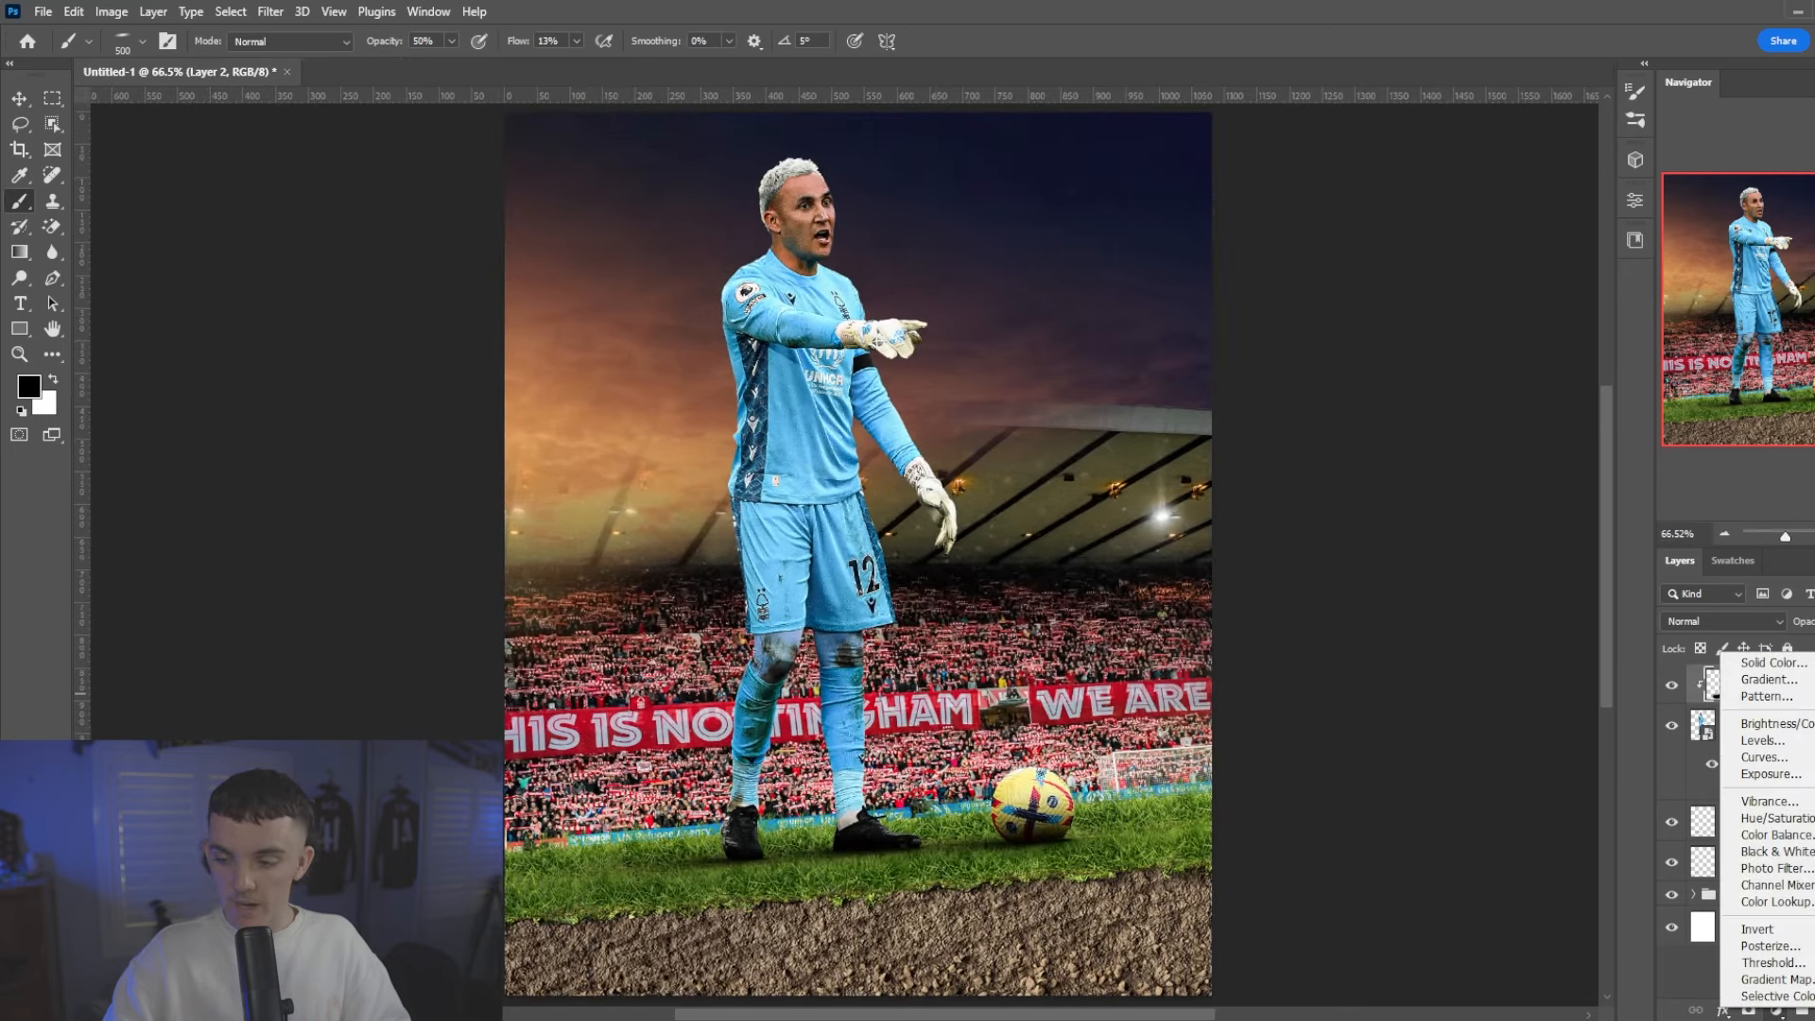
click(1777, 901)
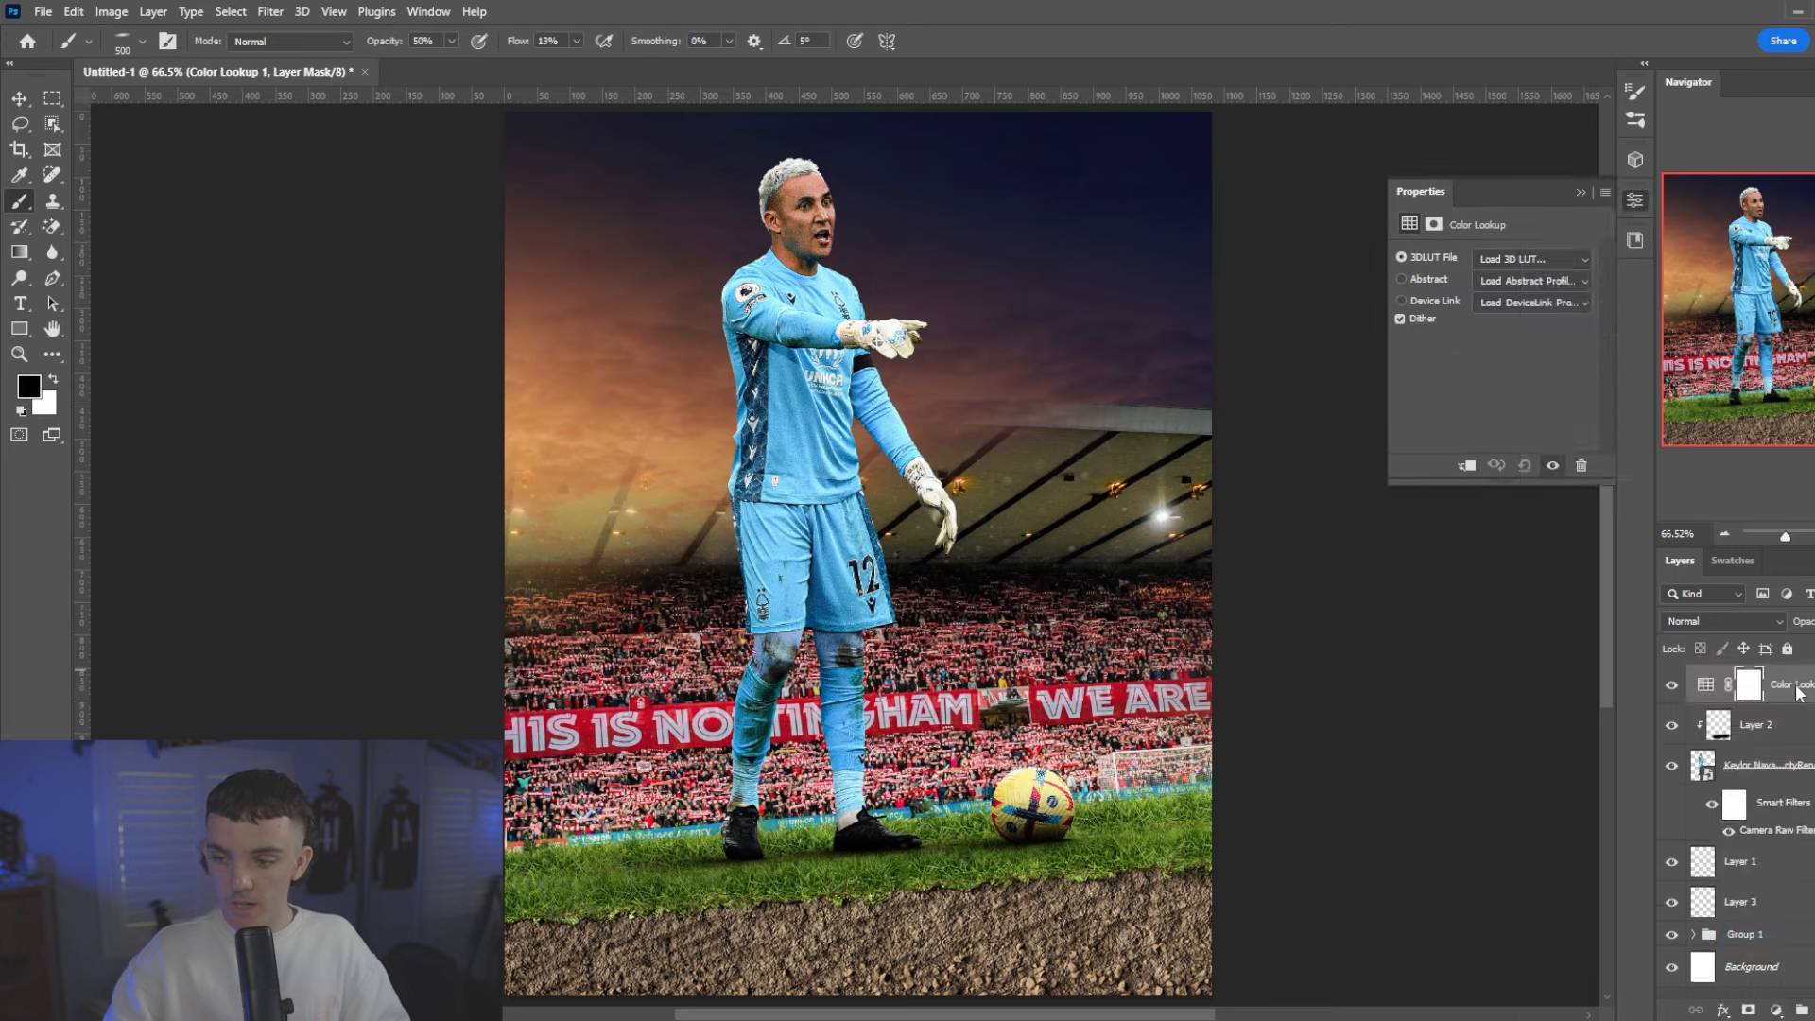
right_click(1777, 684)
click(1607, 567)
click(1497, 256)
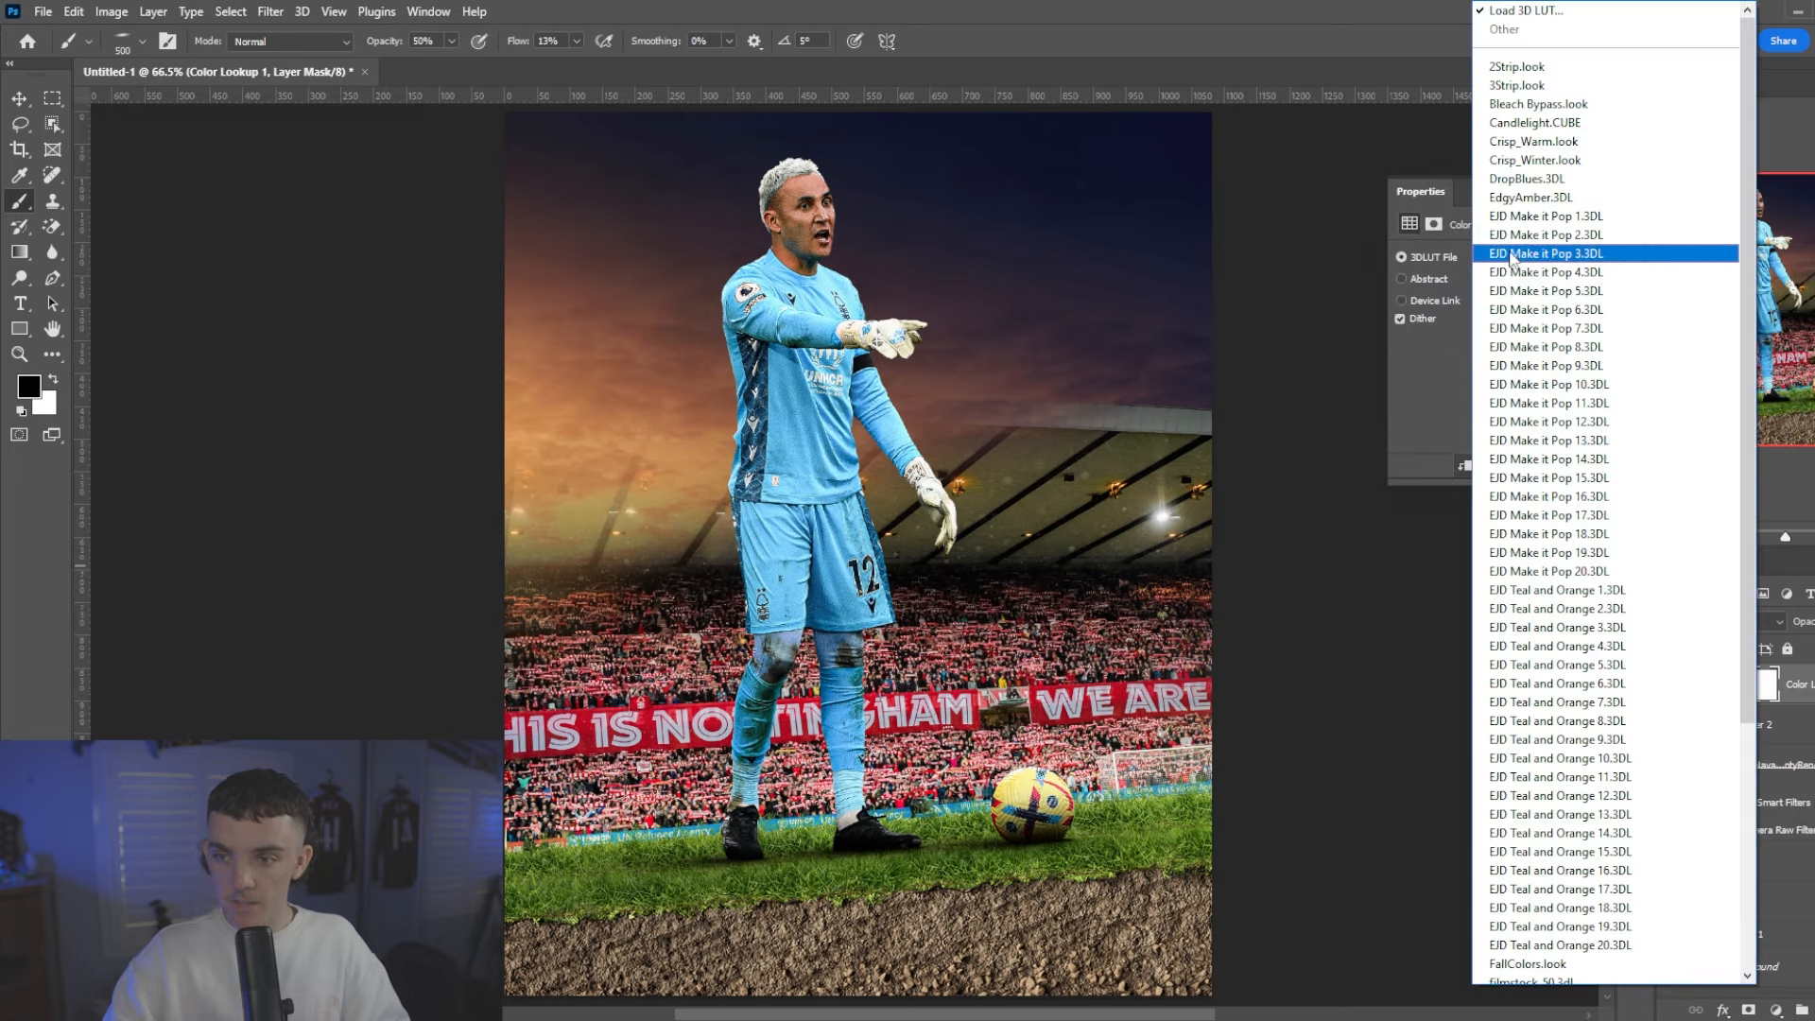
click(1512, 85)
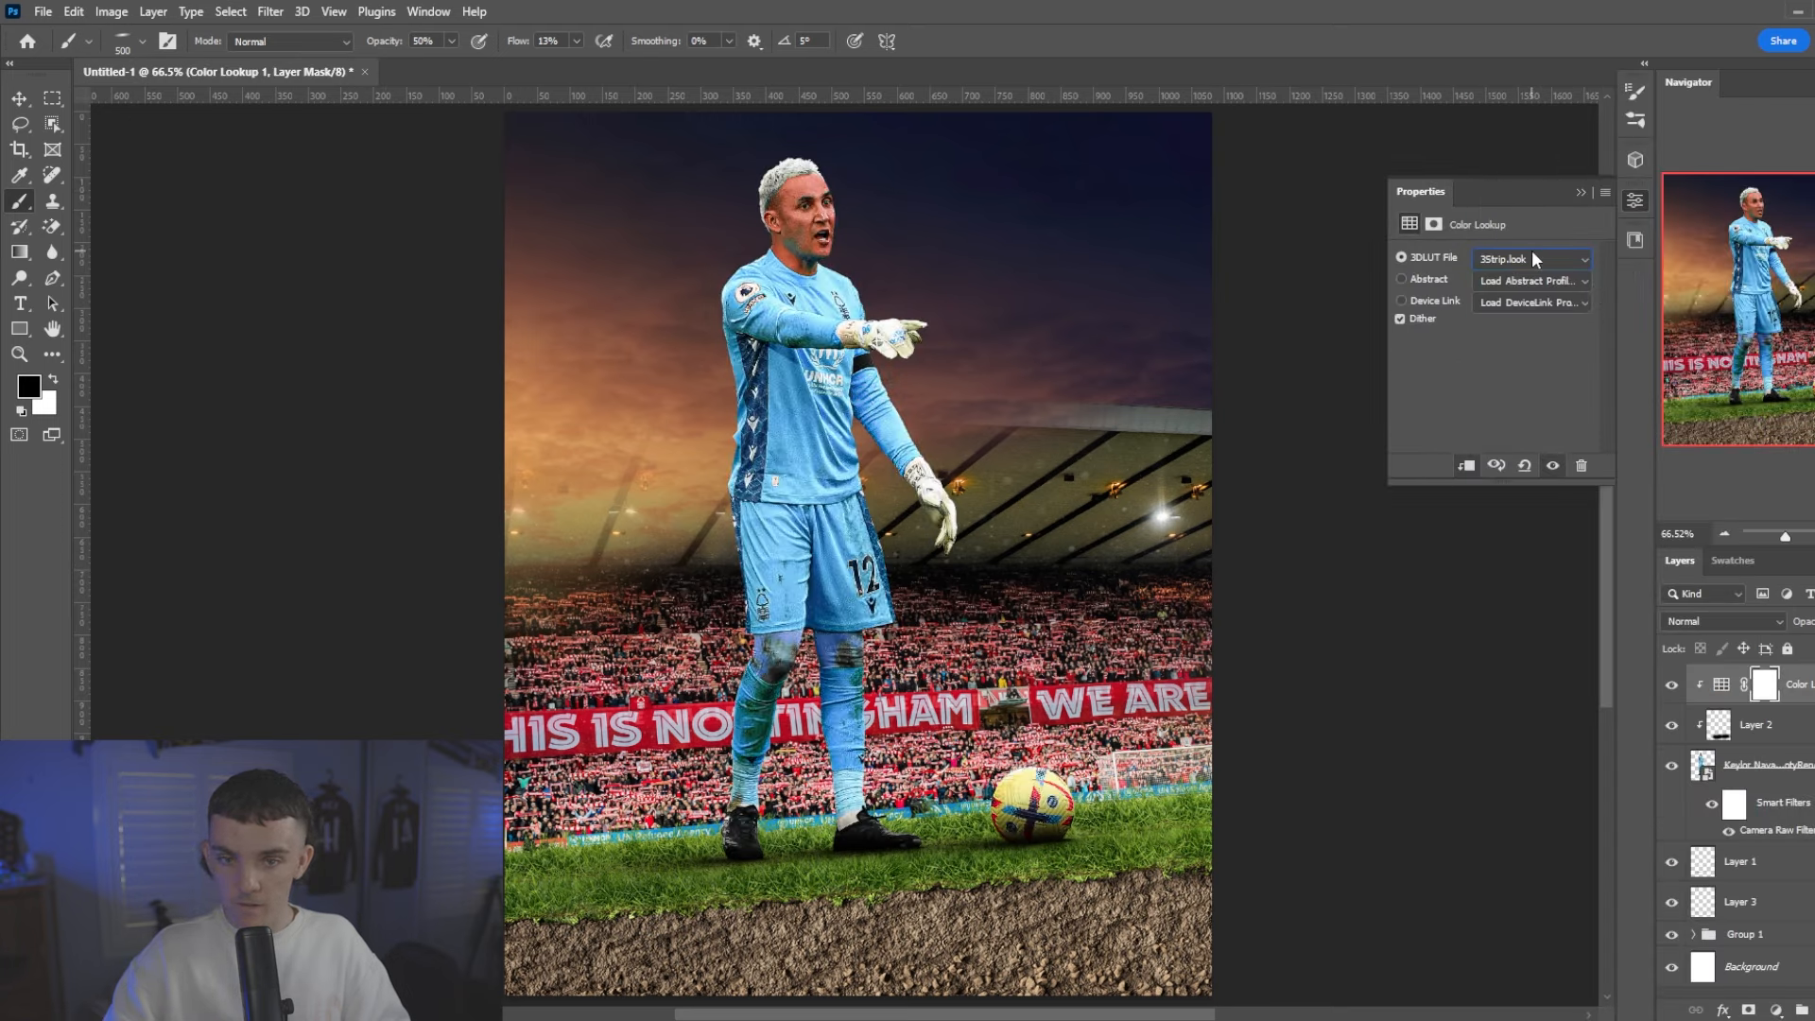
click(1655, 680)
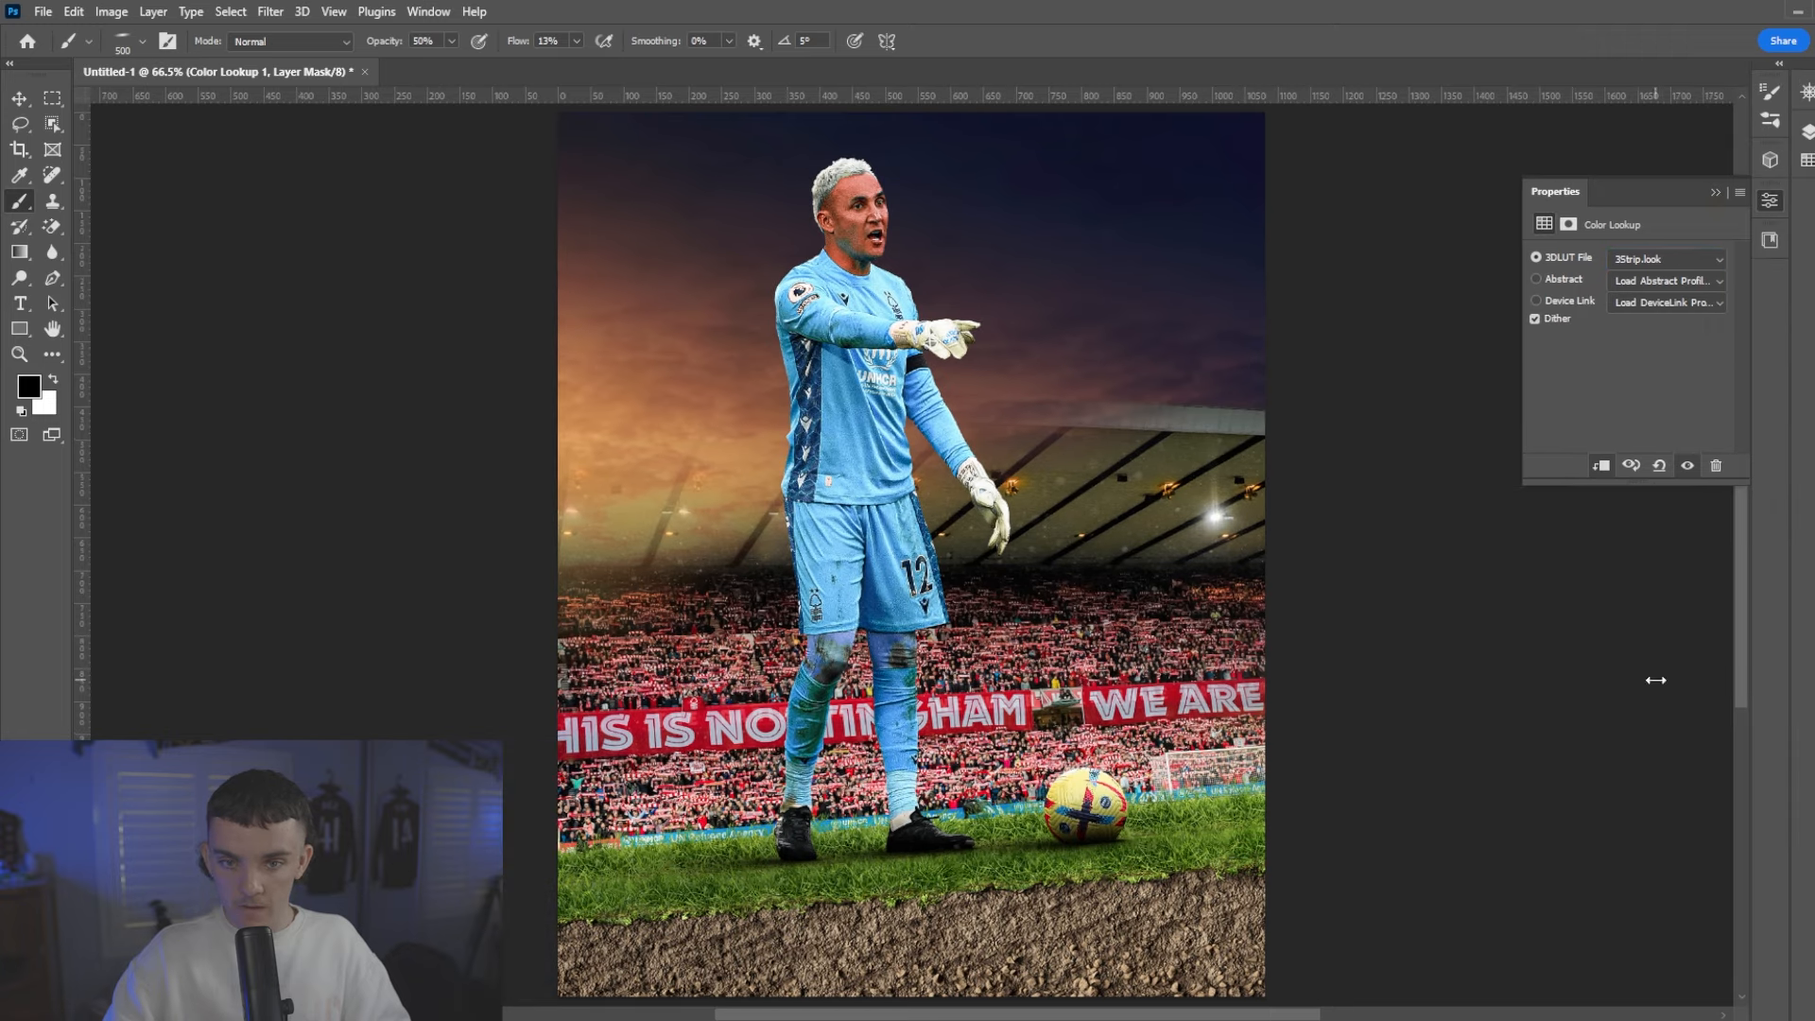
click(1789, 661)
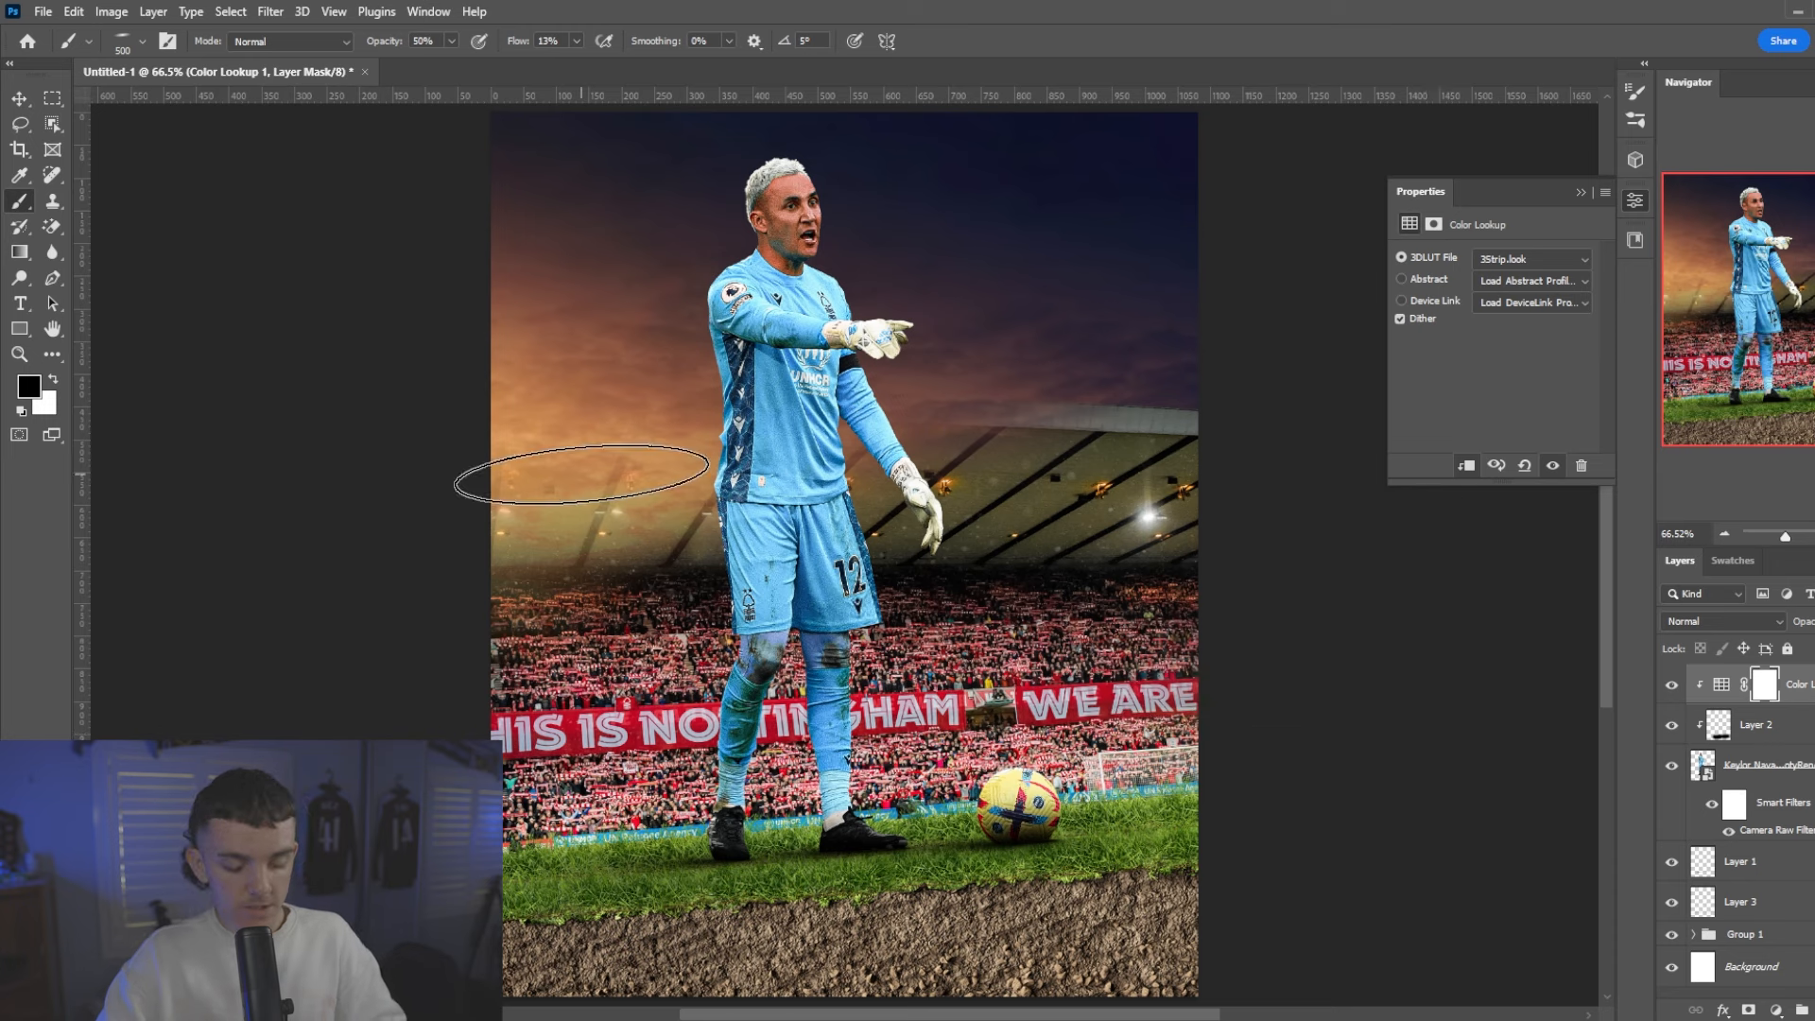
- Add a new layer above the Color Lookup, sample the sky's orange and set the foreground colour to df8237
key(i)
click(530, 410)
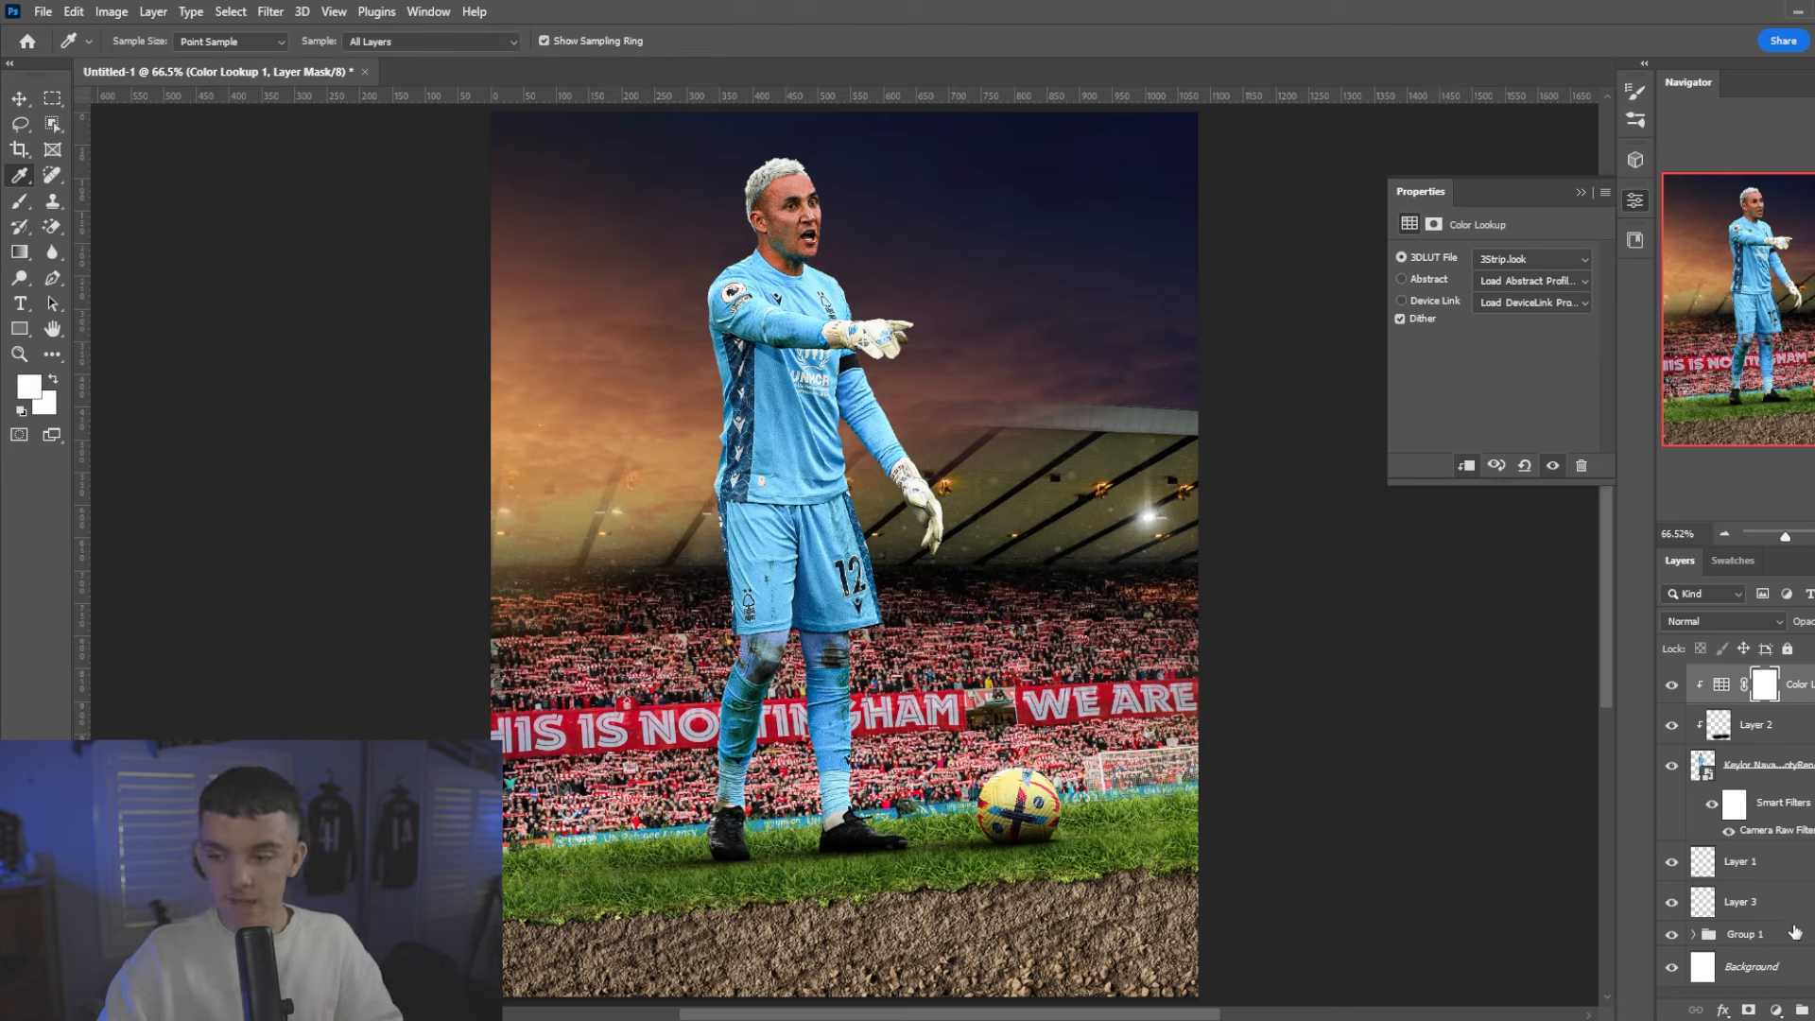
key(ctrl+shift+alt+n)
click(506, 393)
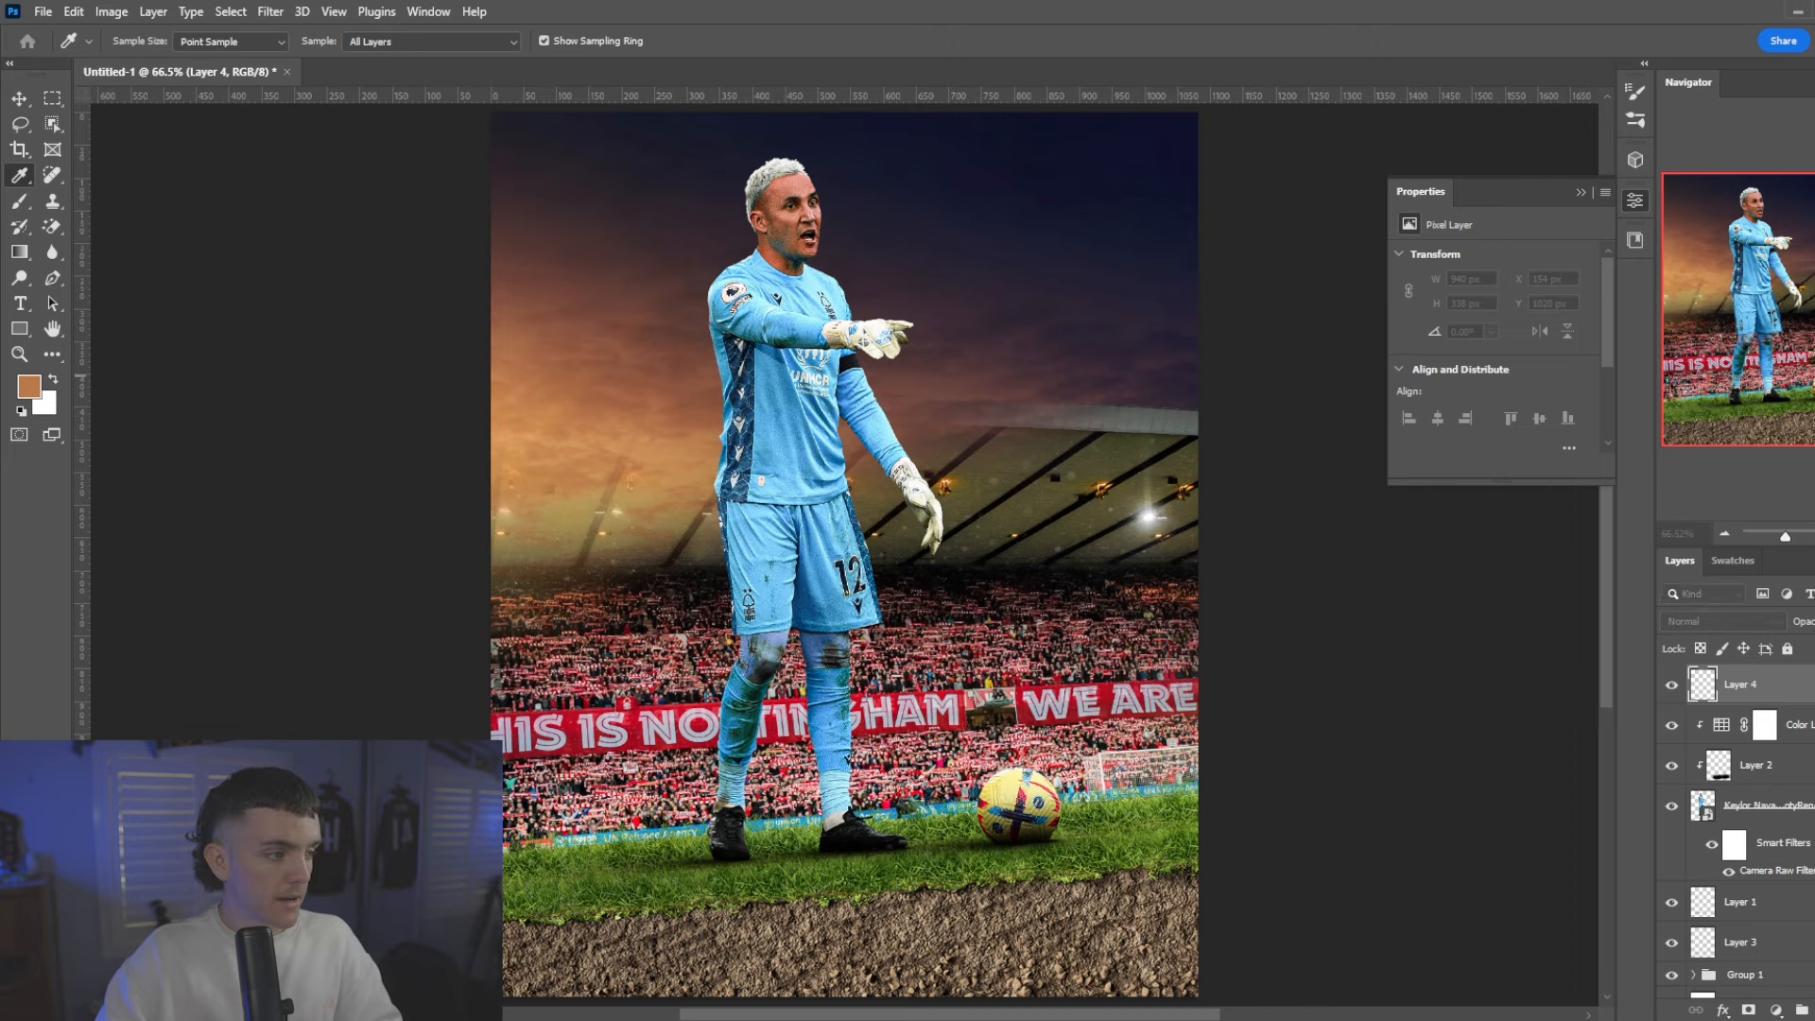
click(28, 386)
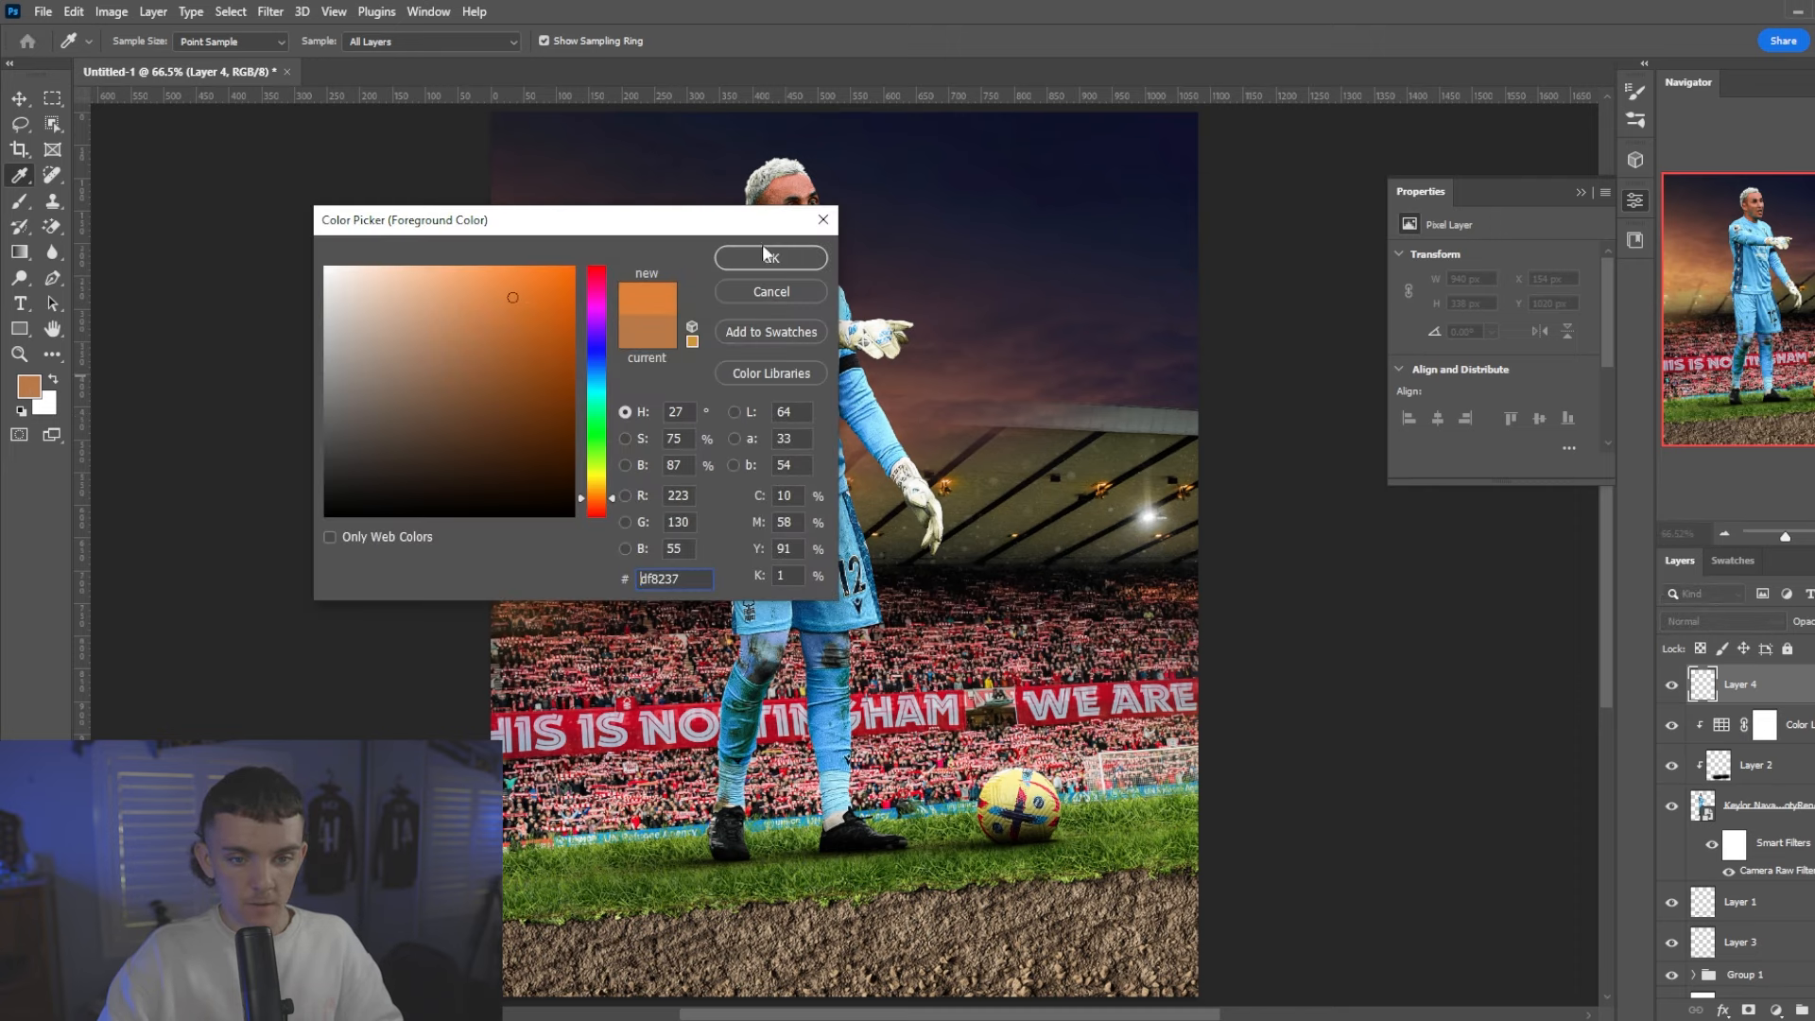
click(766, 256)
- Add a new layer above Group 1 and move it inside the group, directly above the masked sky image
scroll(1811, 865, down, 2)
click(1767, 957)
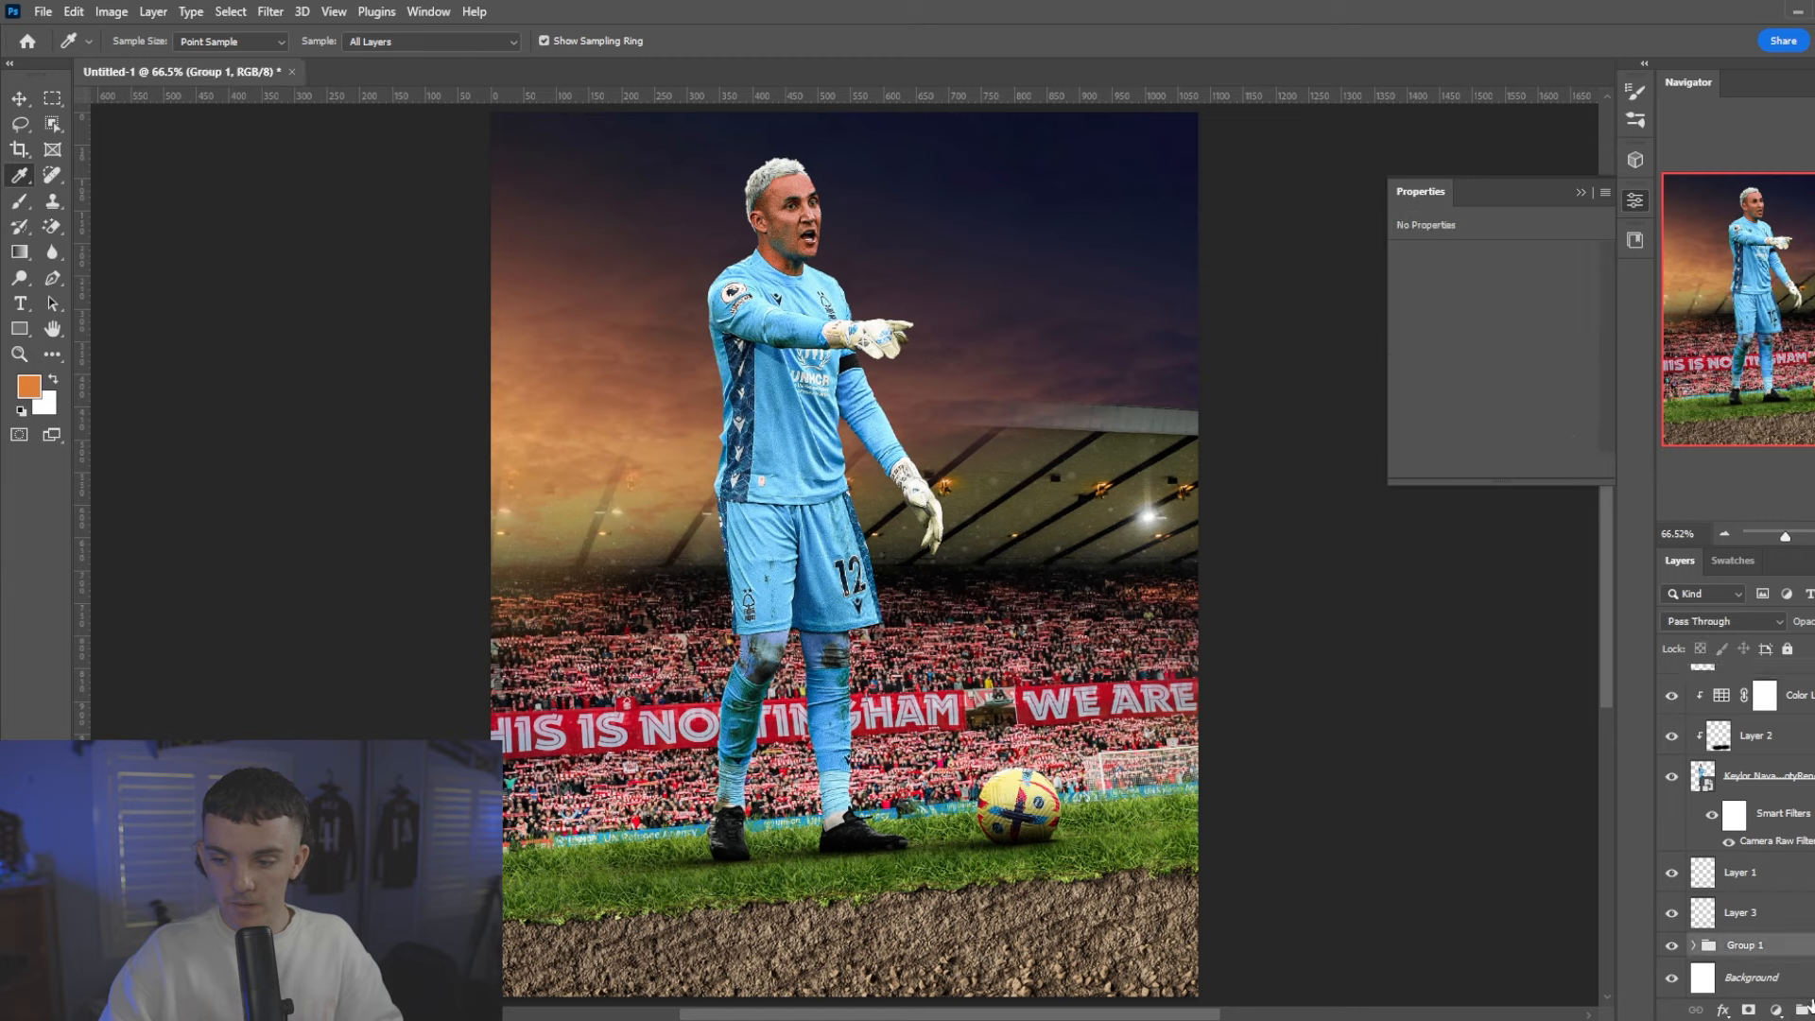
key(ctrl+shift+alt+n)
key(b)
scroll(1734, 942, down, 1)
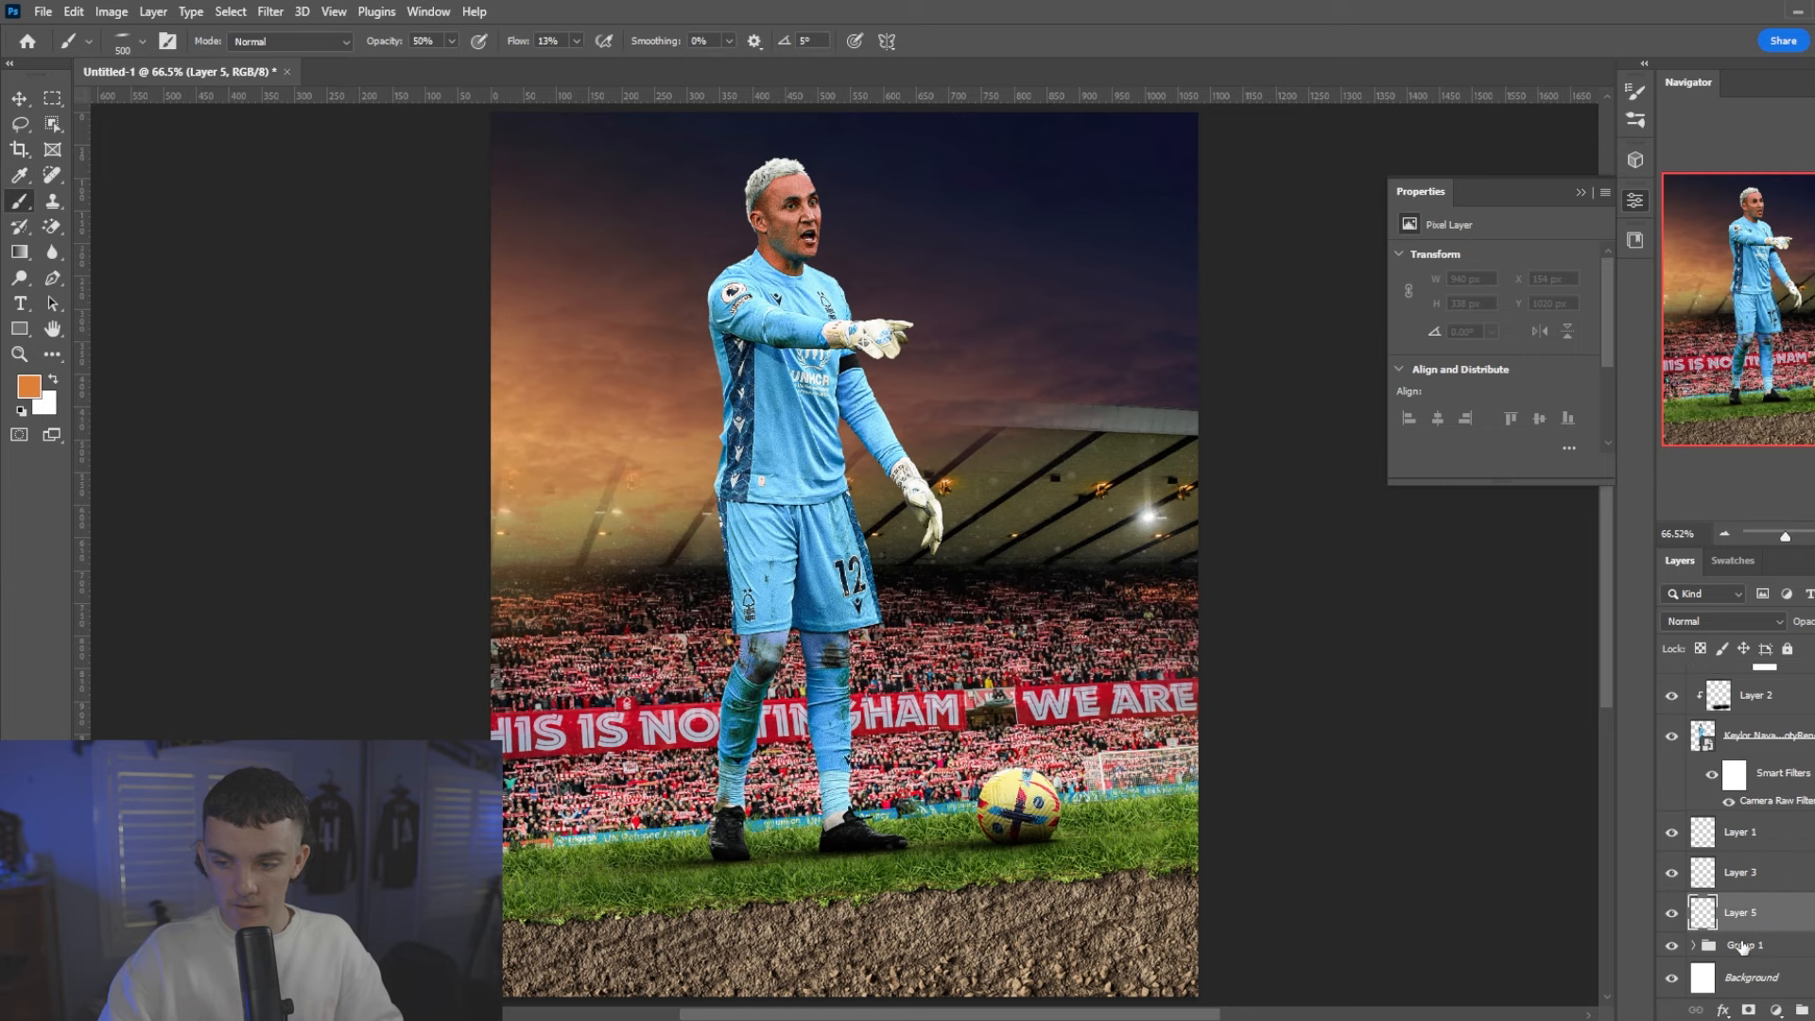
click(1700, 949)
click(1693, 945)
scroll(1761, 875, down, 3)
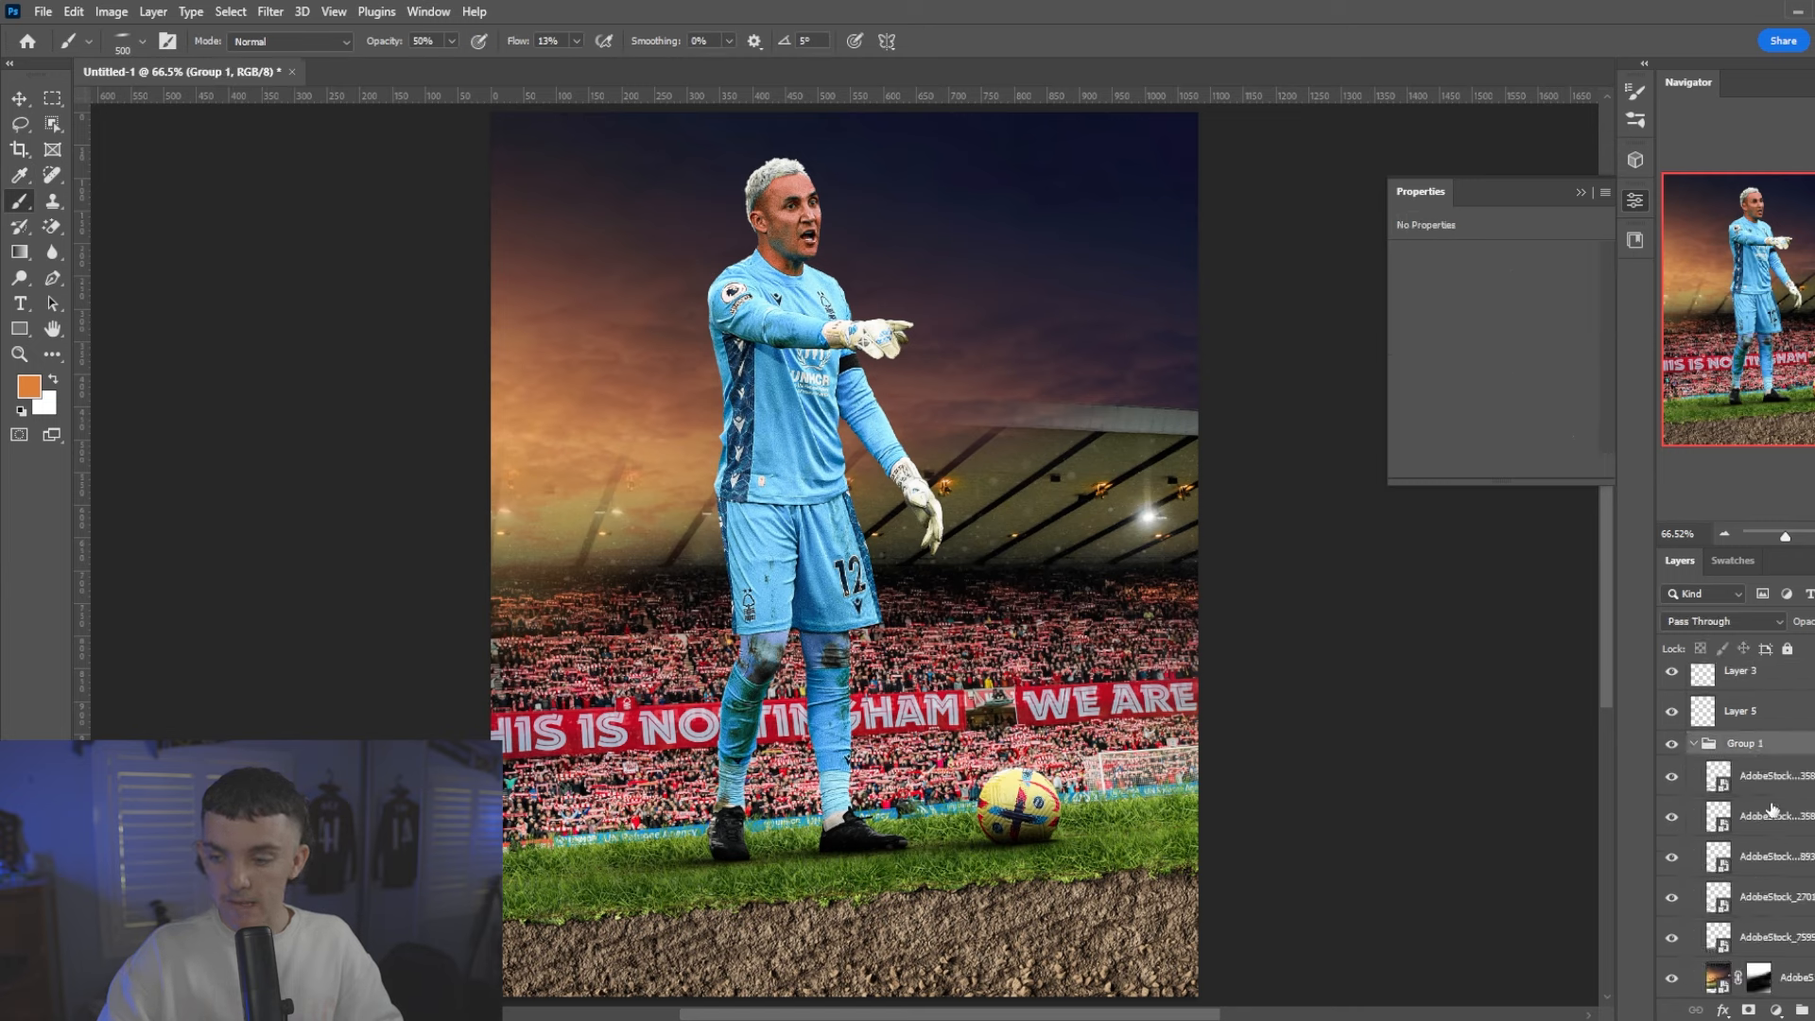
drag(1748, 714, 1748, 957)
- Paint an orange glow along the poster's left edge with a 600 px Soft Round brush at 100% opacity and 33% flow
right_click(668, 581)
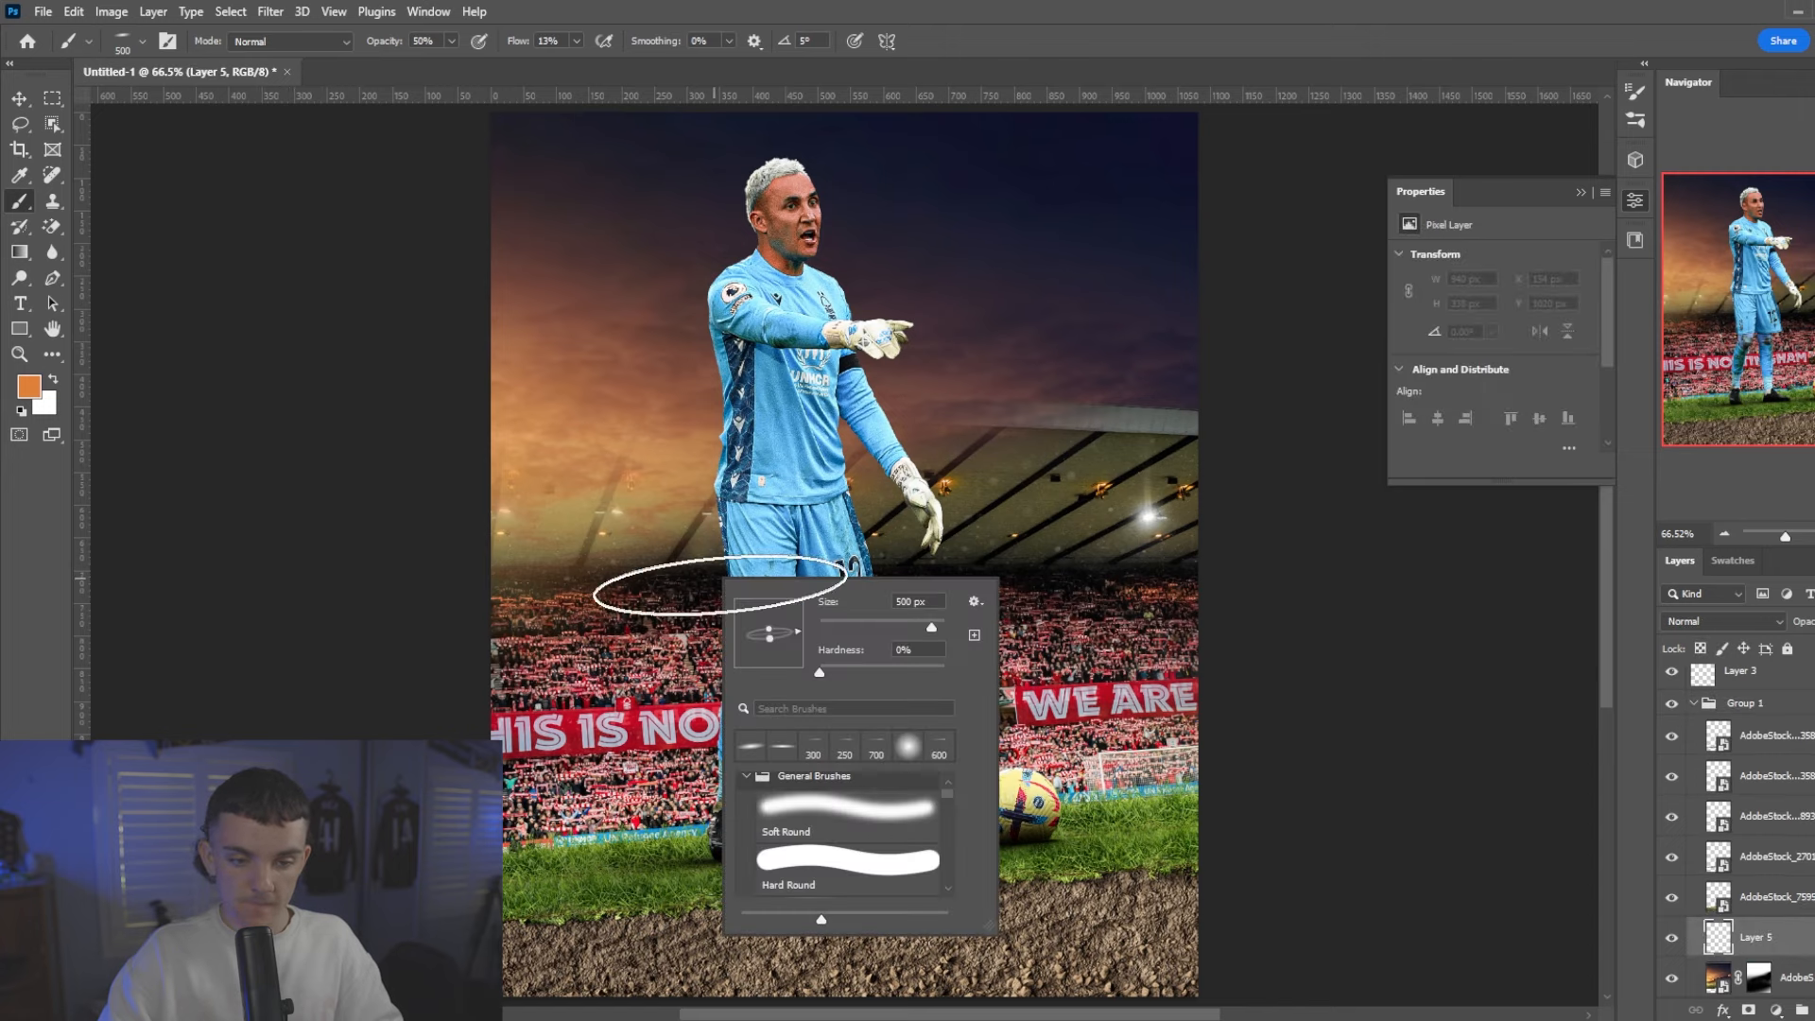
double_click(799, 809)
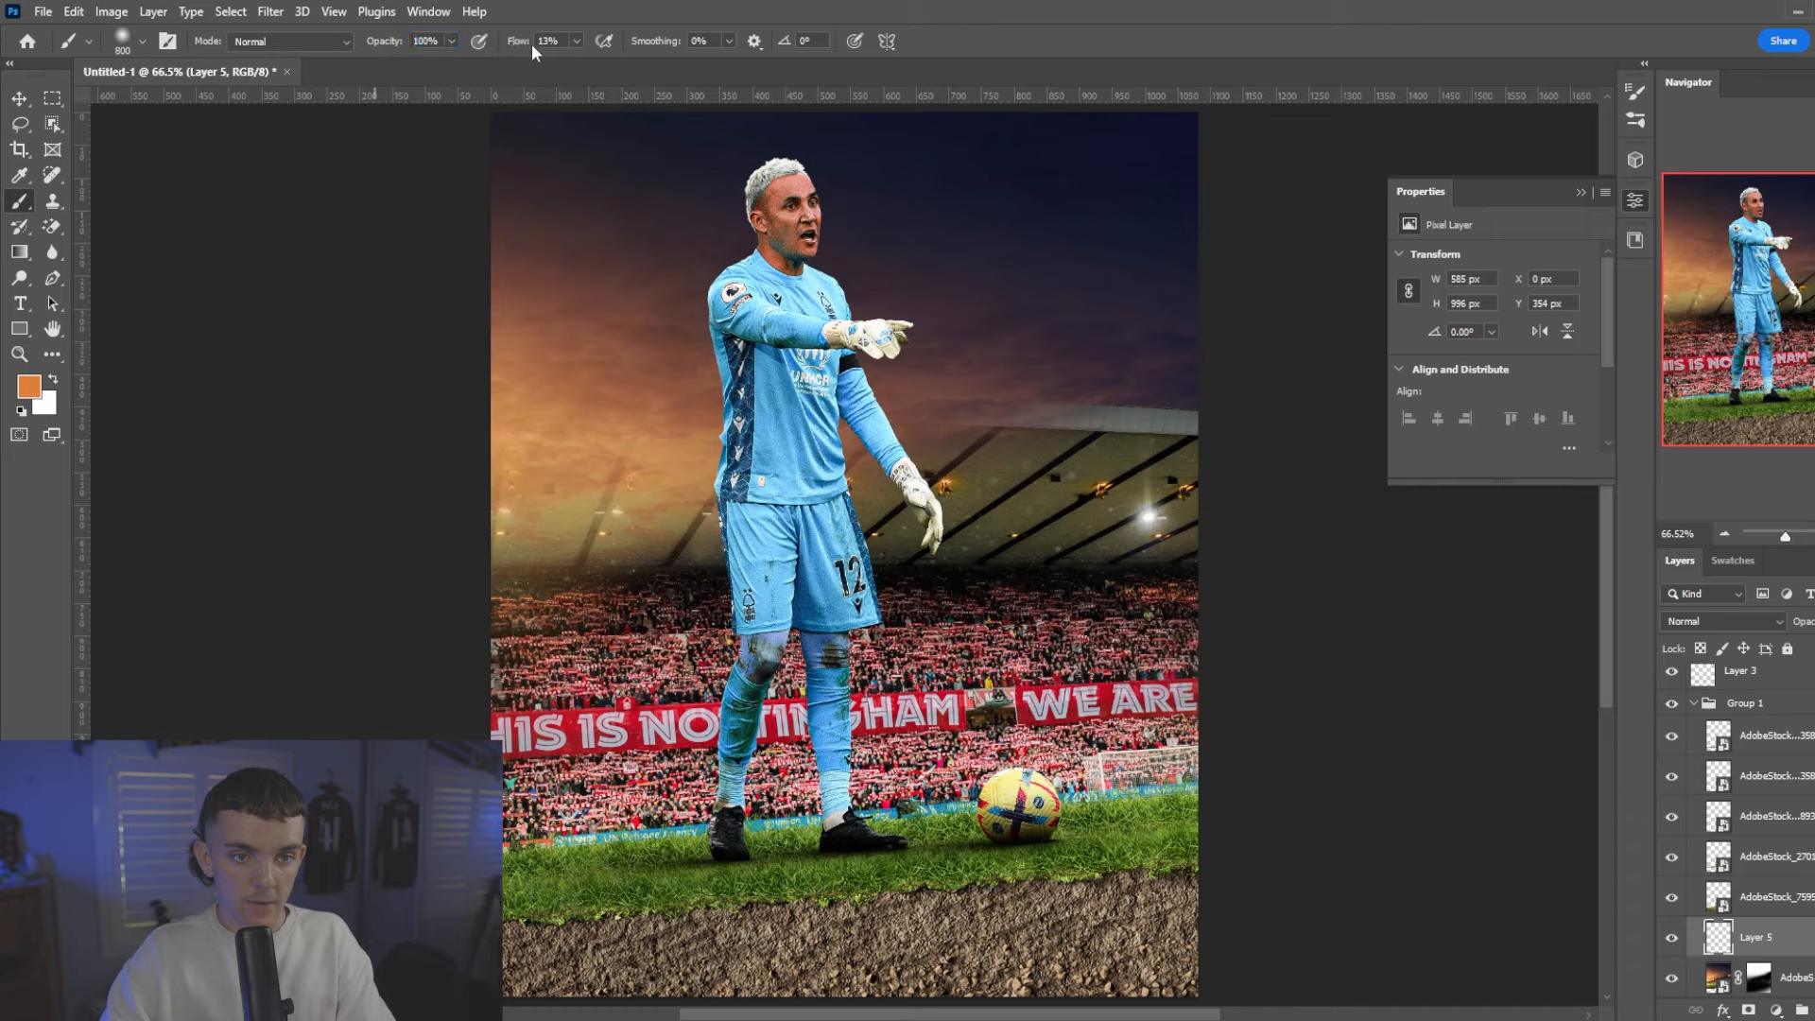
click(434, 742)
click(432, 664)
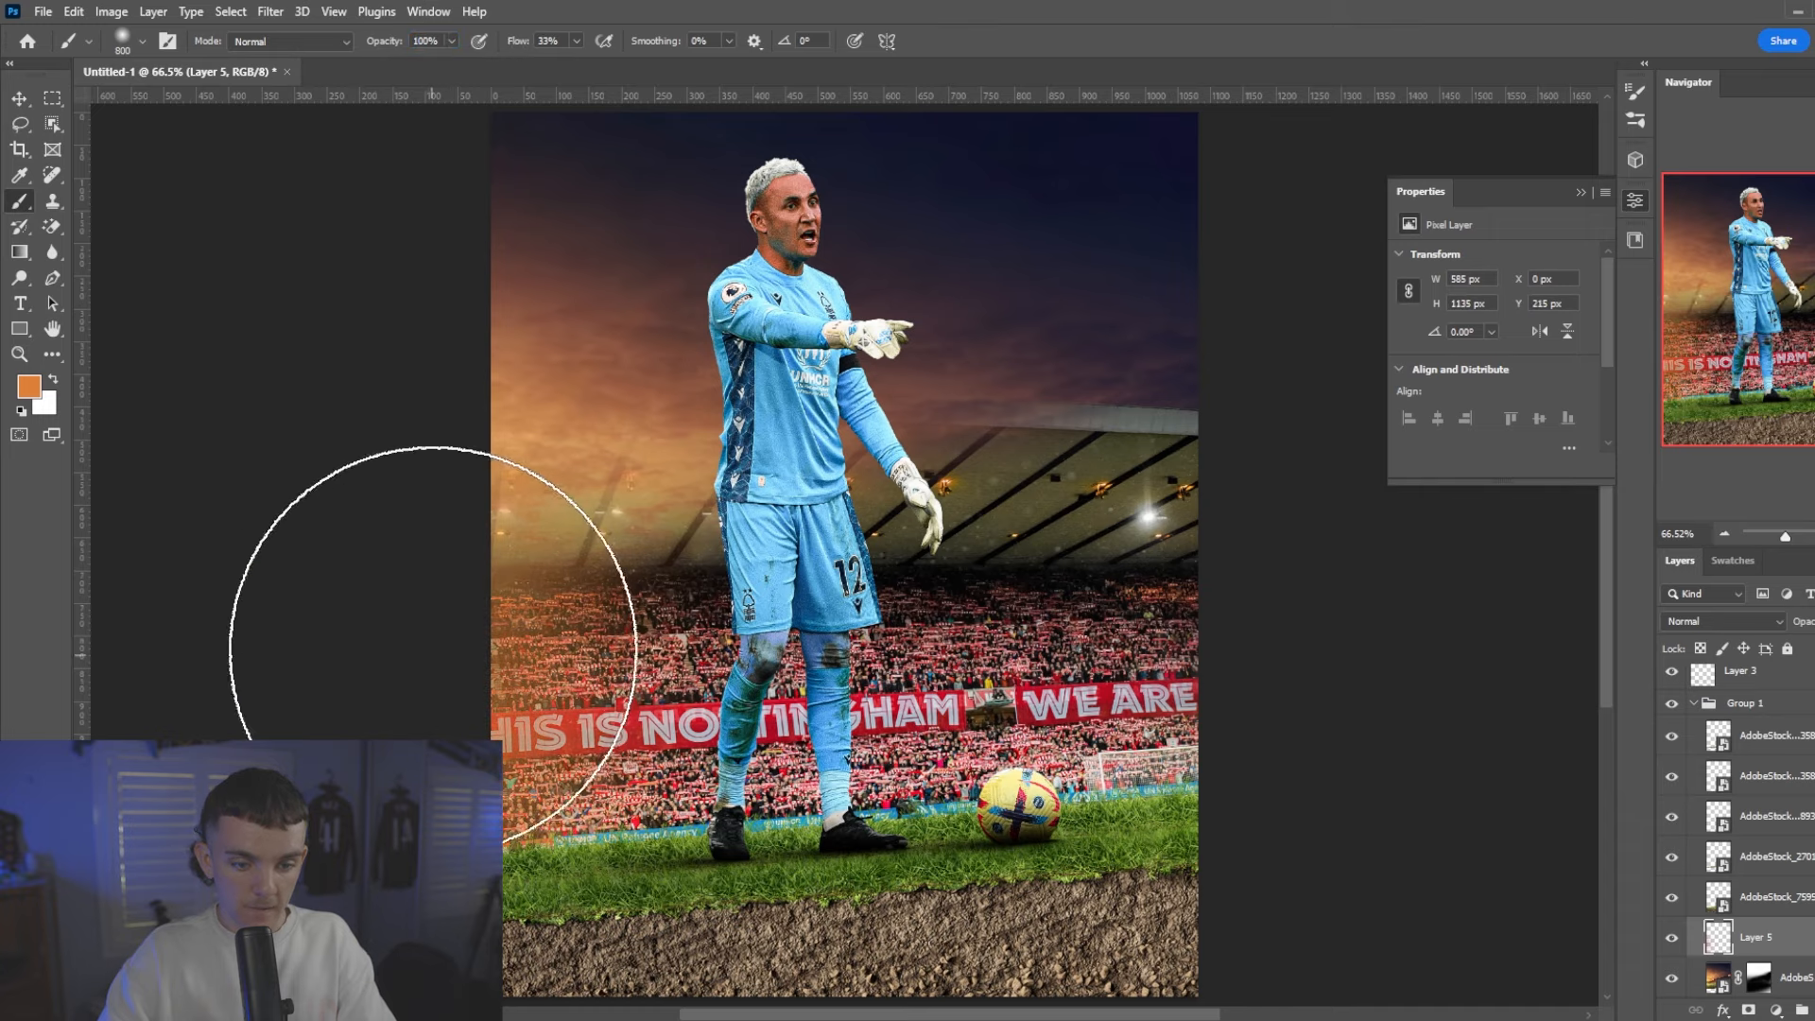
click(435, 573)
- Extend the orange glow across the lower crowd behind the grass, towards the poster's right side
scroll(770, 869, down, 3)
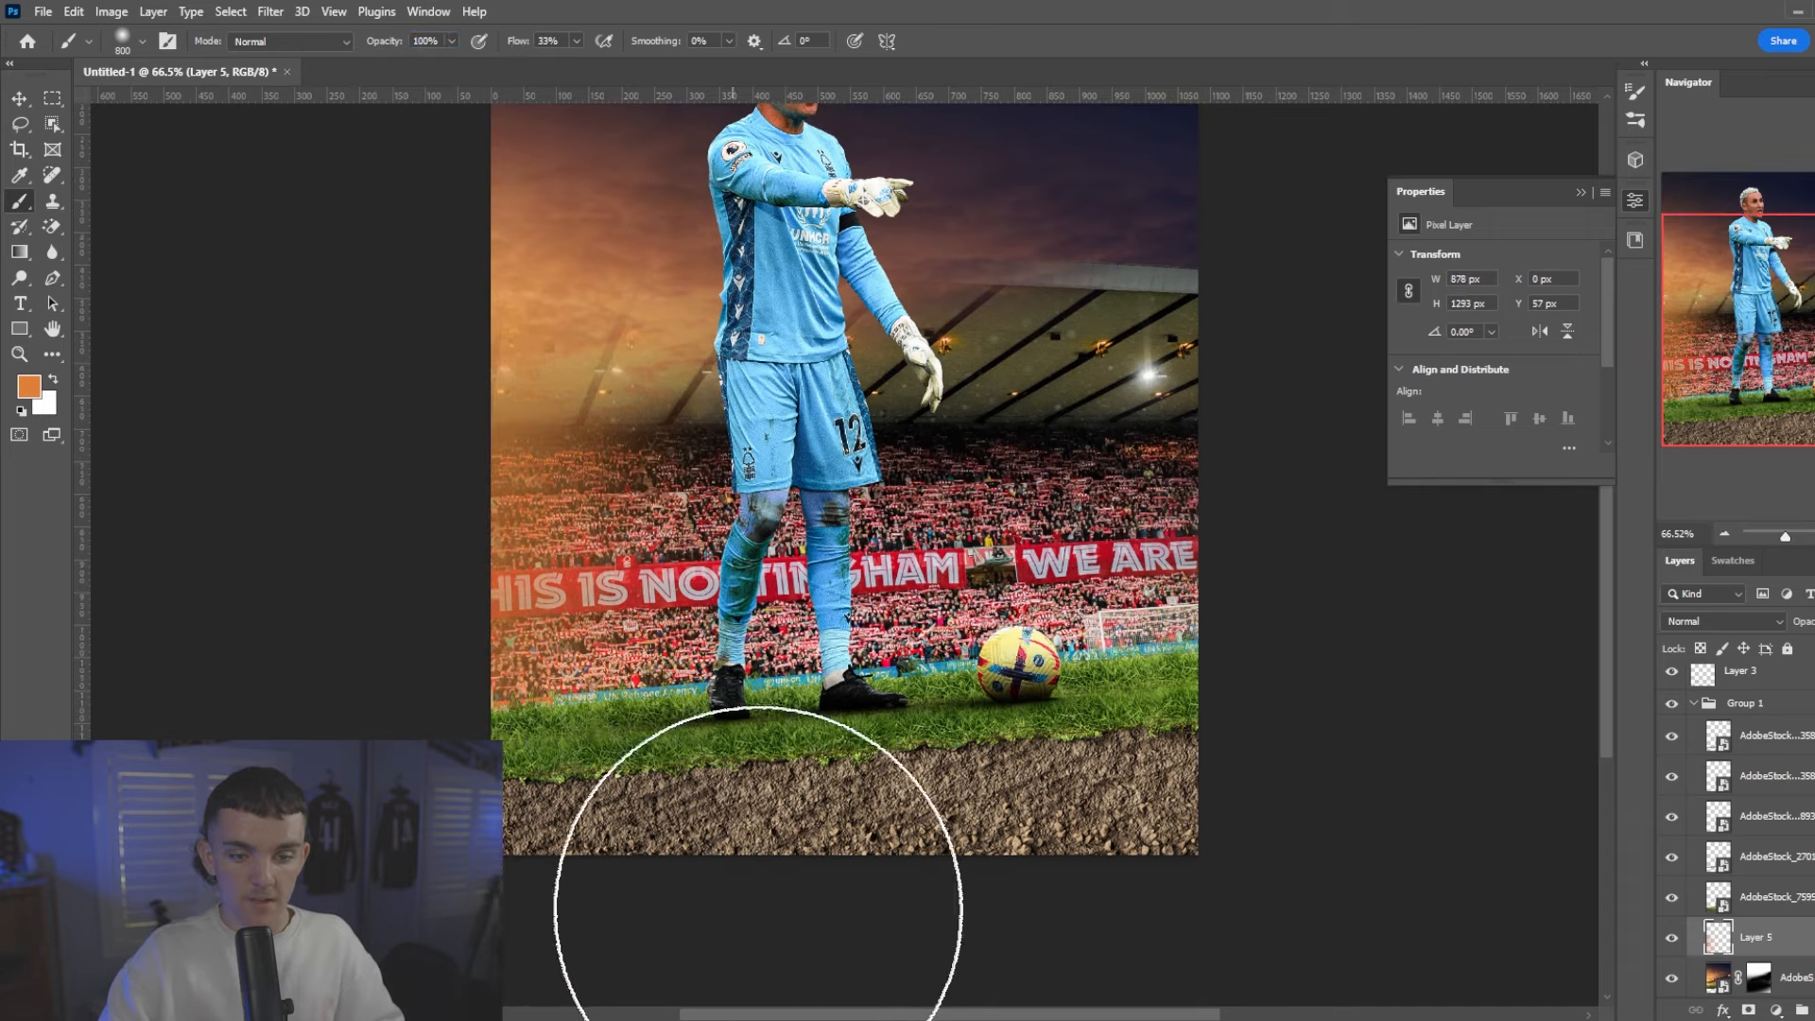
click(884, 893)
drag(886, 893, 1125, 862)
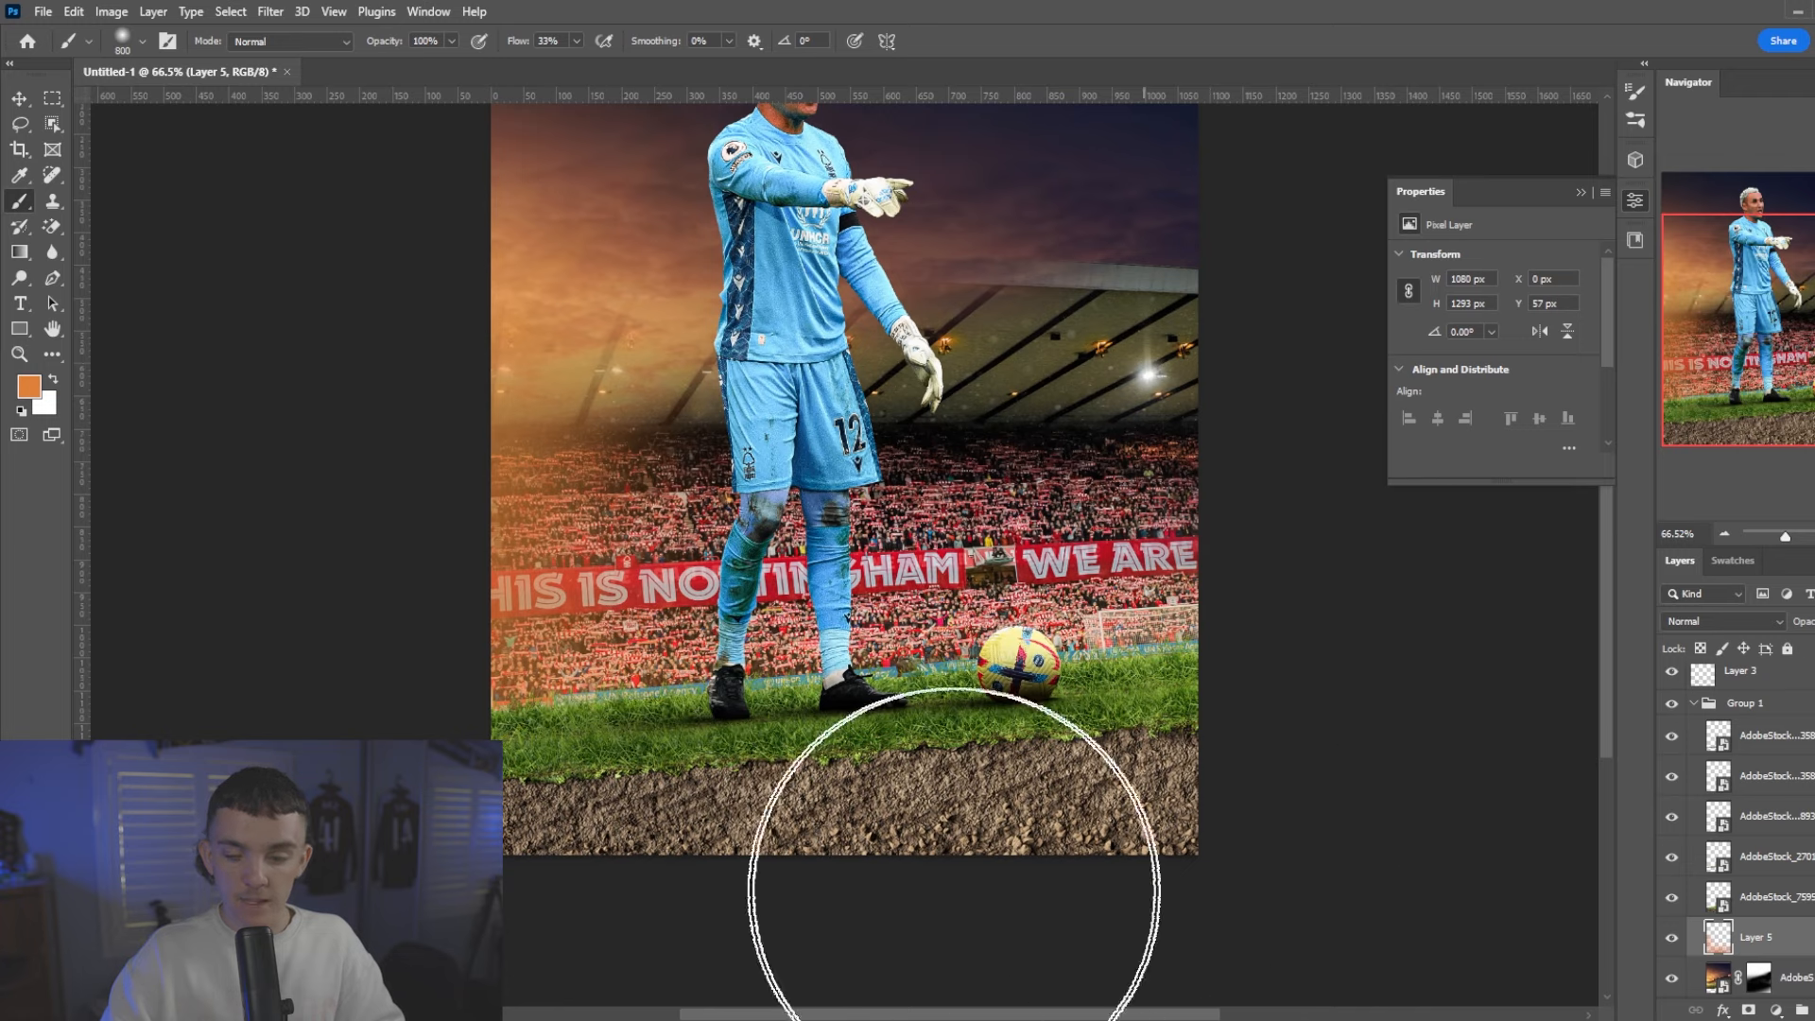
scroll(1004, 770, up, 3)
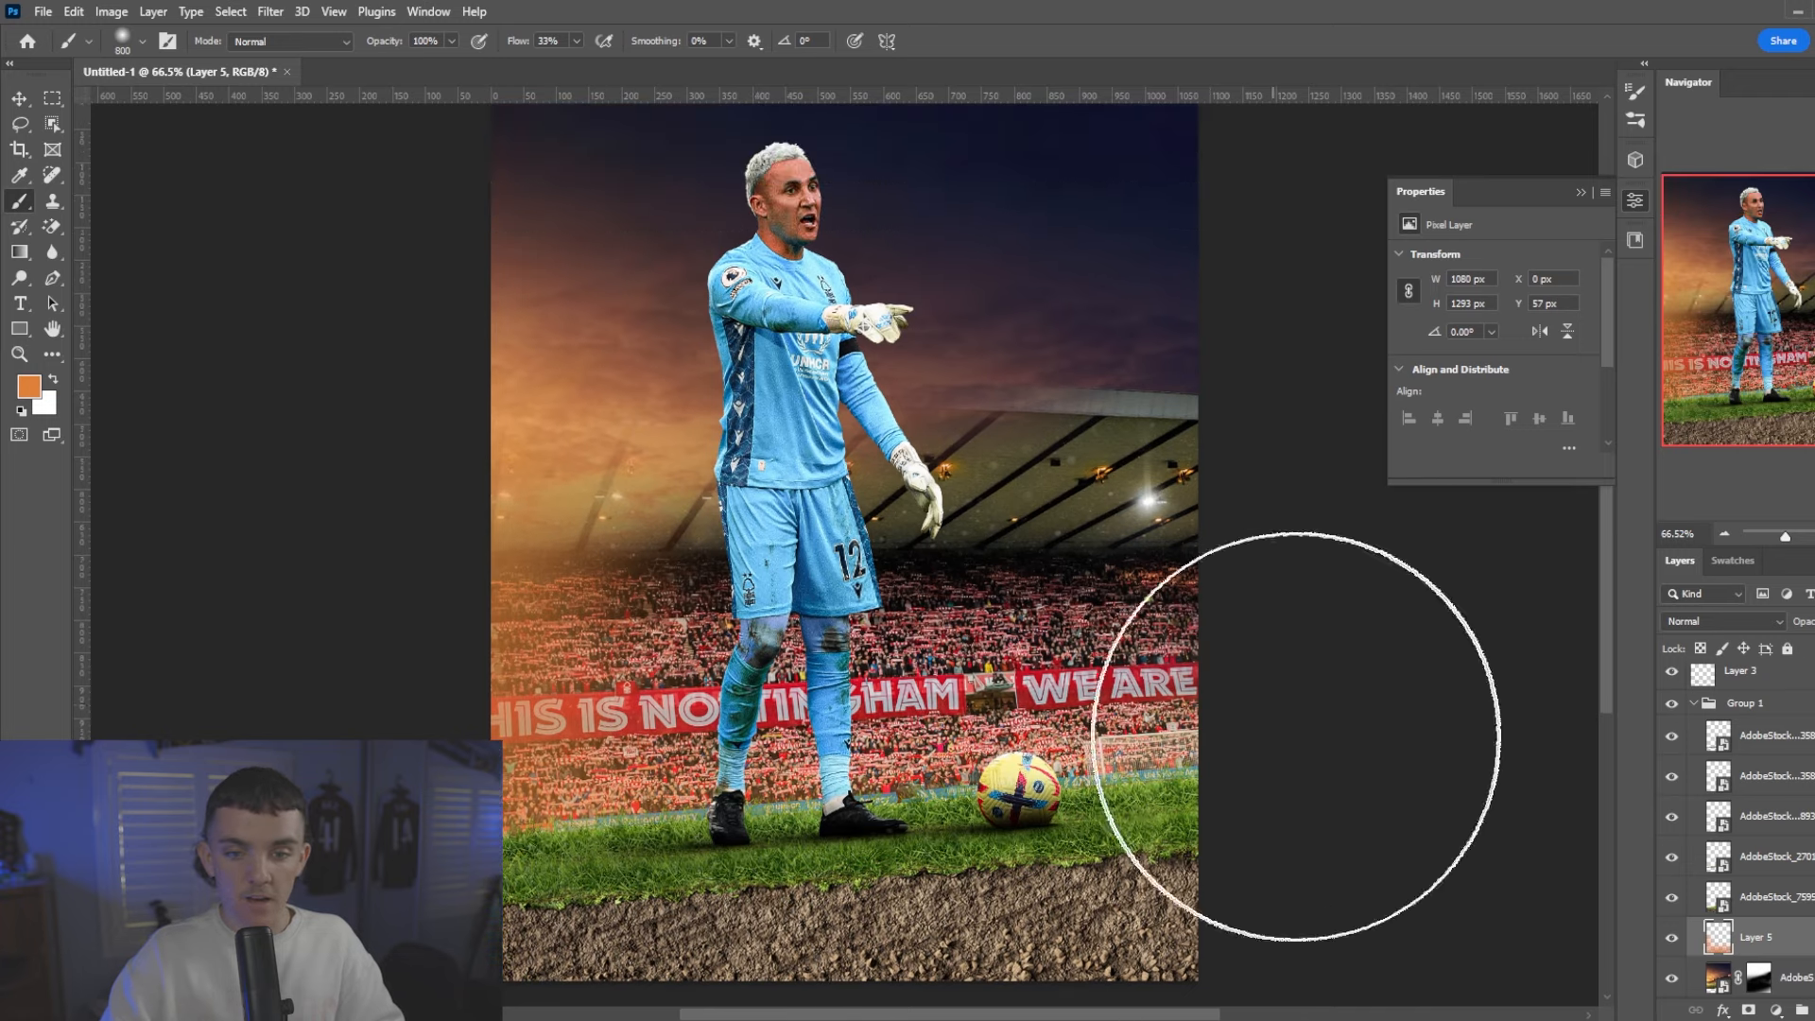
scroll(714, 750, down, 1)
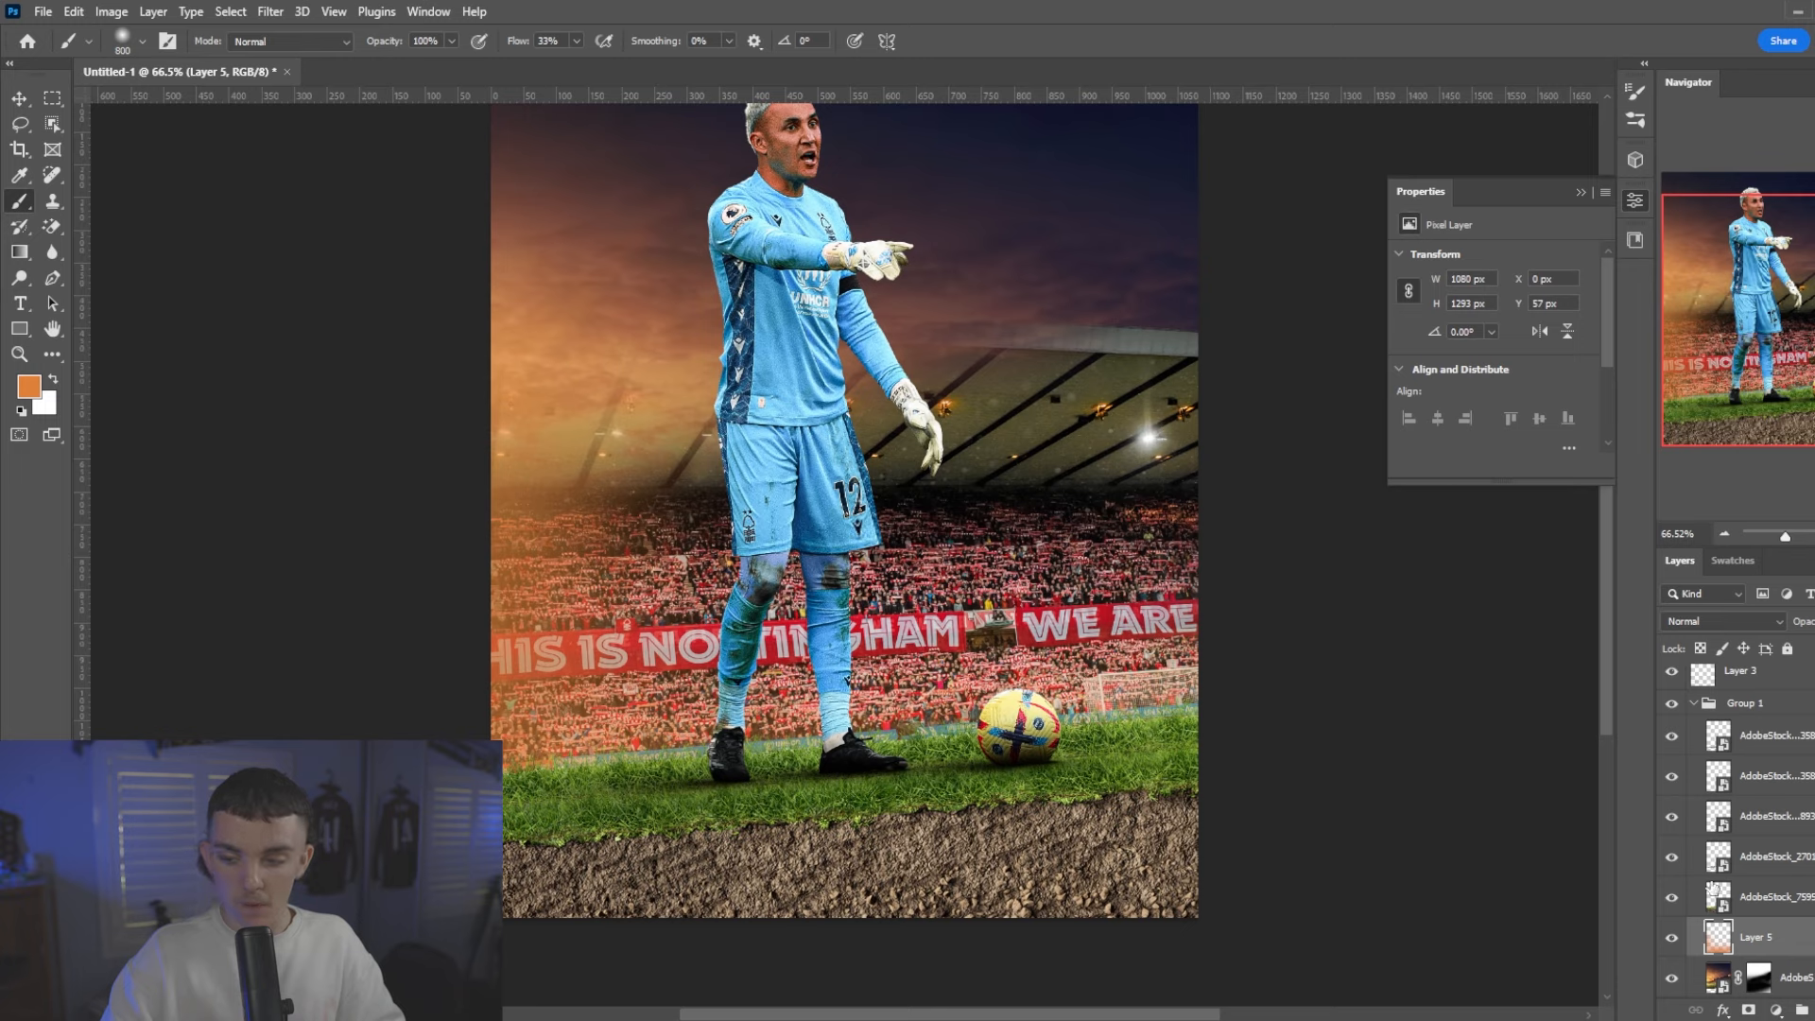
- Mask Layer 5, paint black on the mask around the goalkeeper to soften the orange glow, and compare with the layer hidden
click(1749, 1009)
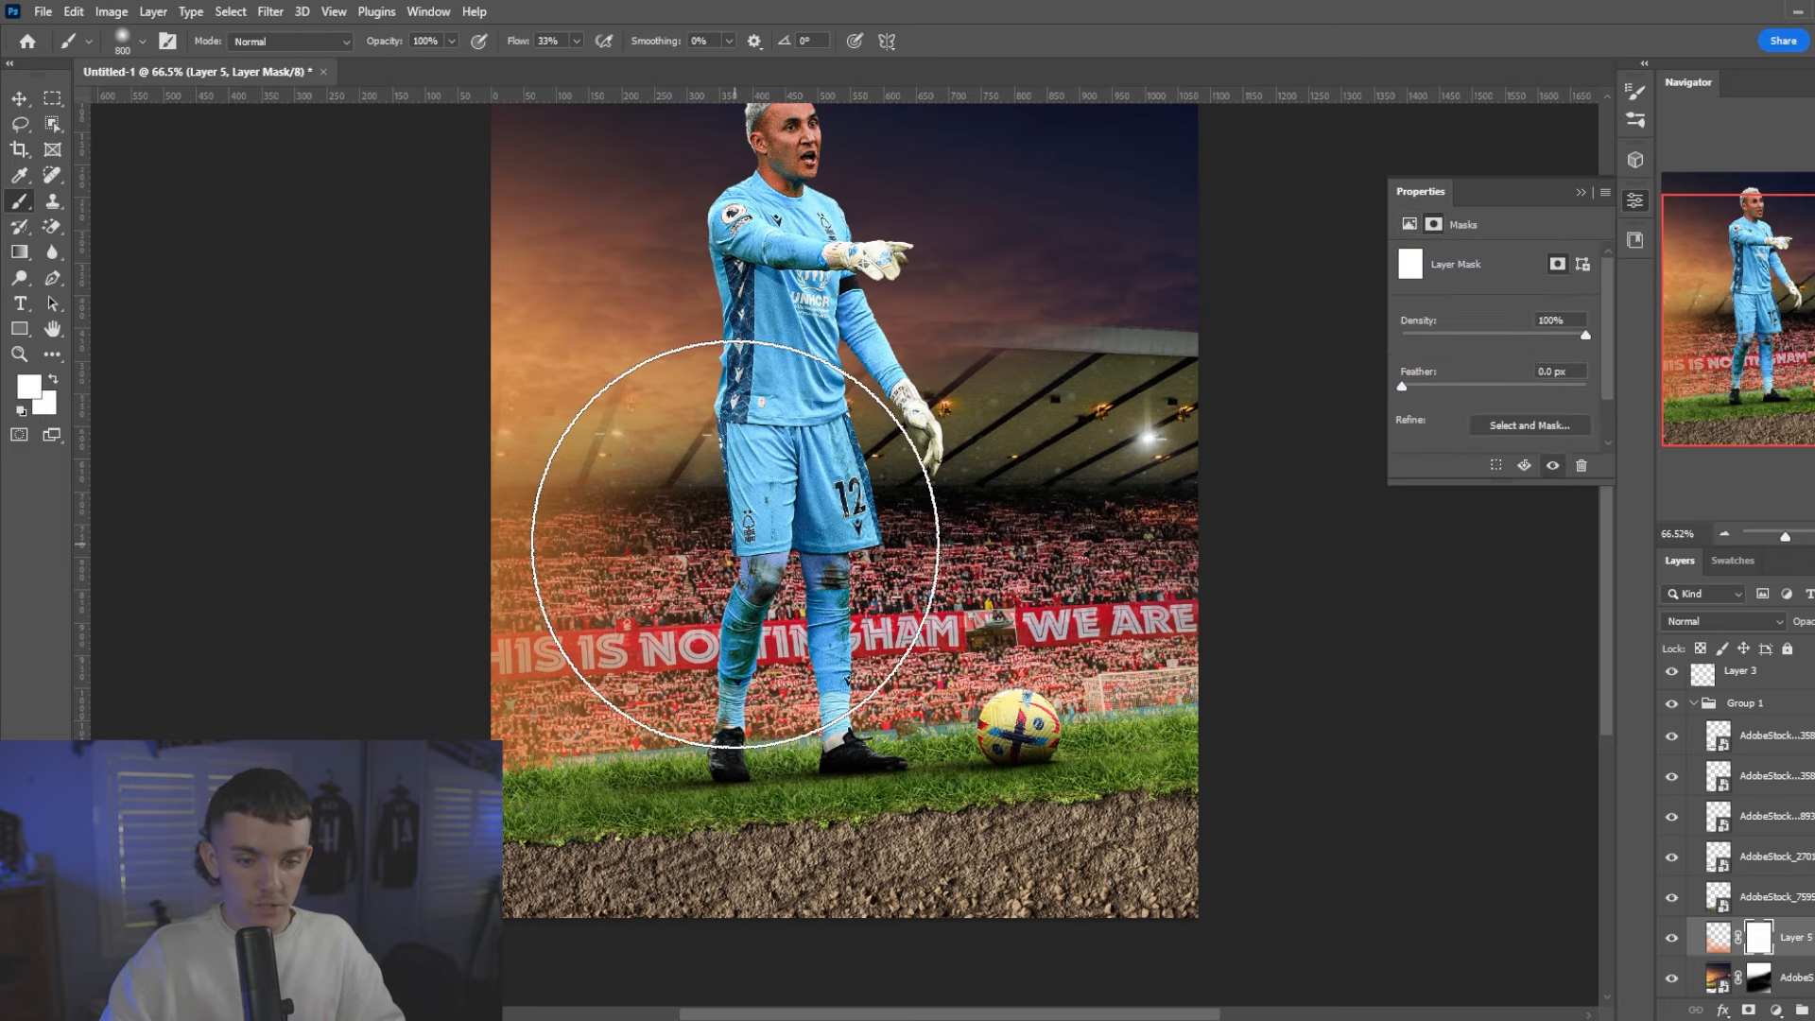
key(x)
mouse_move(738, 543)
mouse_down()
mouse_move(586, 434)
mouse_move(648, 486)
mouse_up()
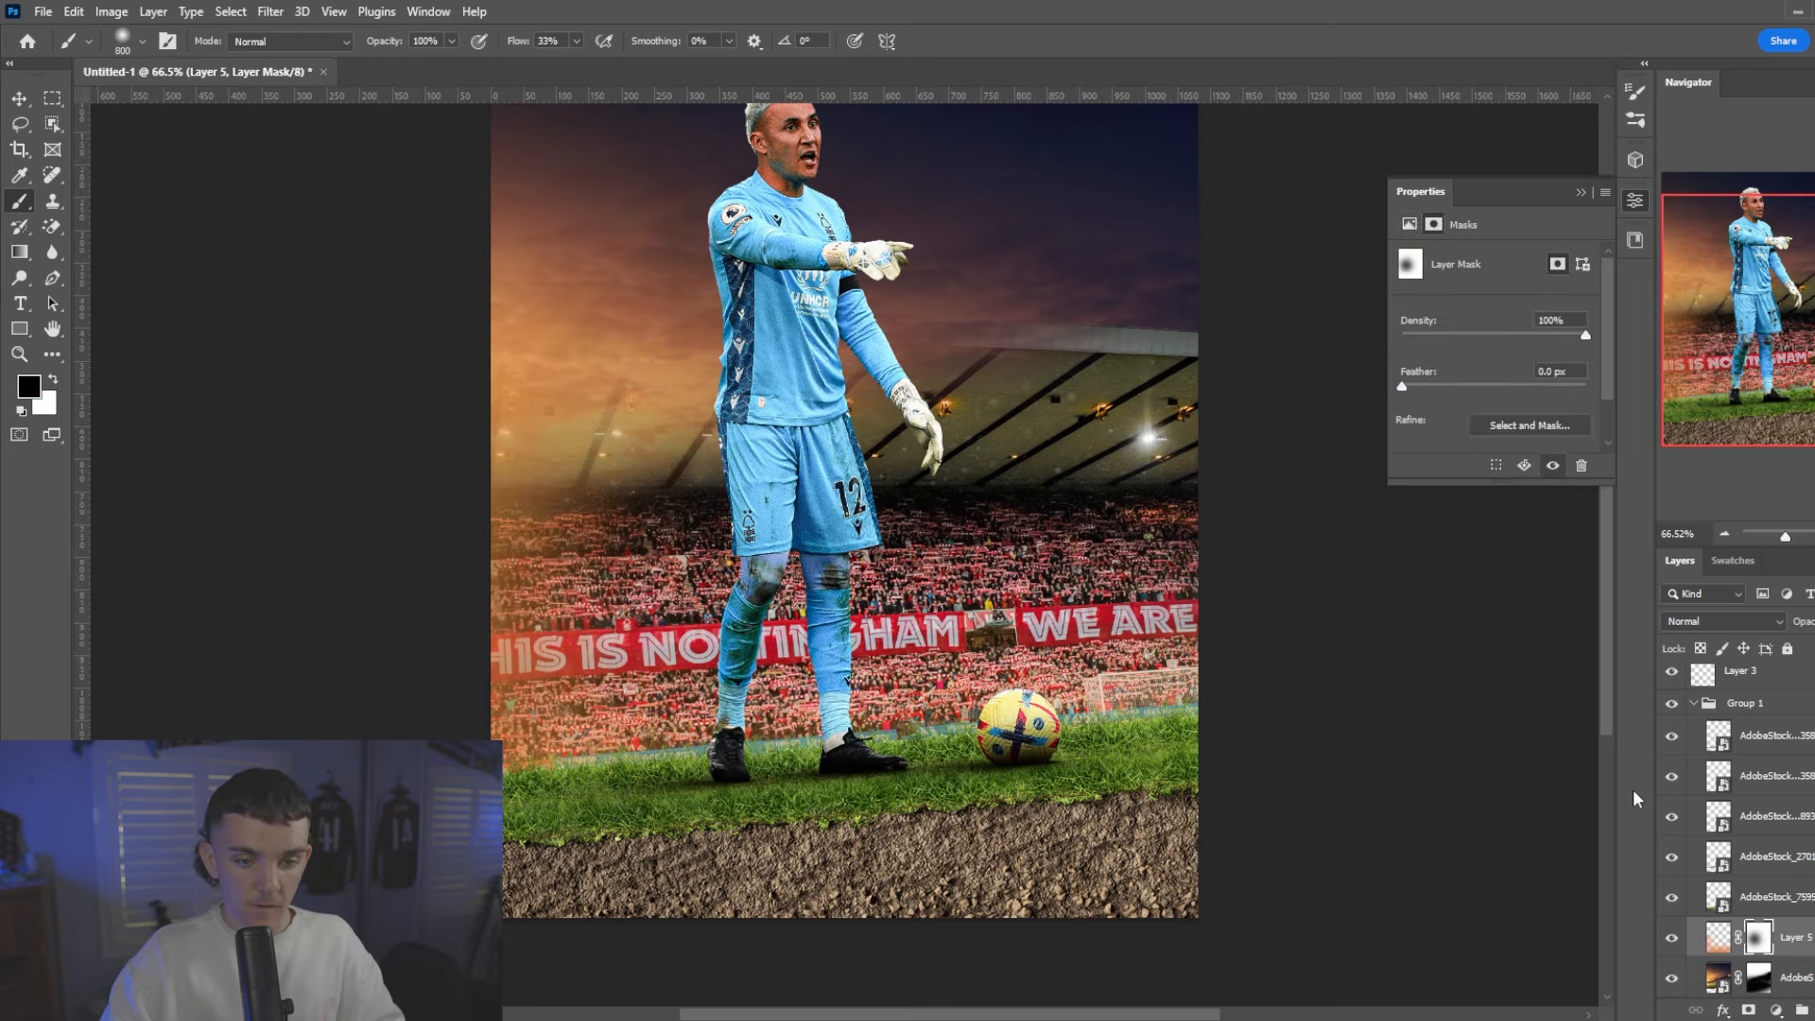
click(1673, 946)
click(1672, 946)
click(1672, 946)
click(1672, 946)
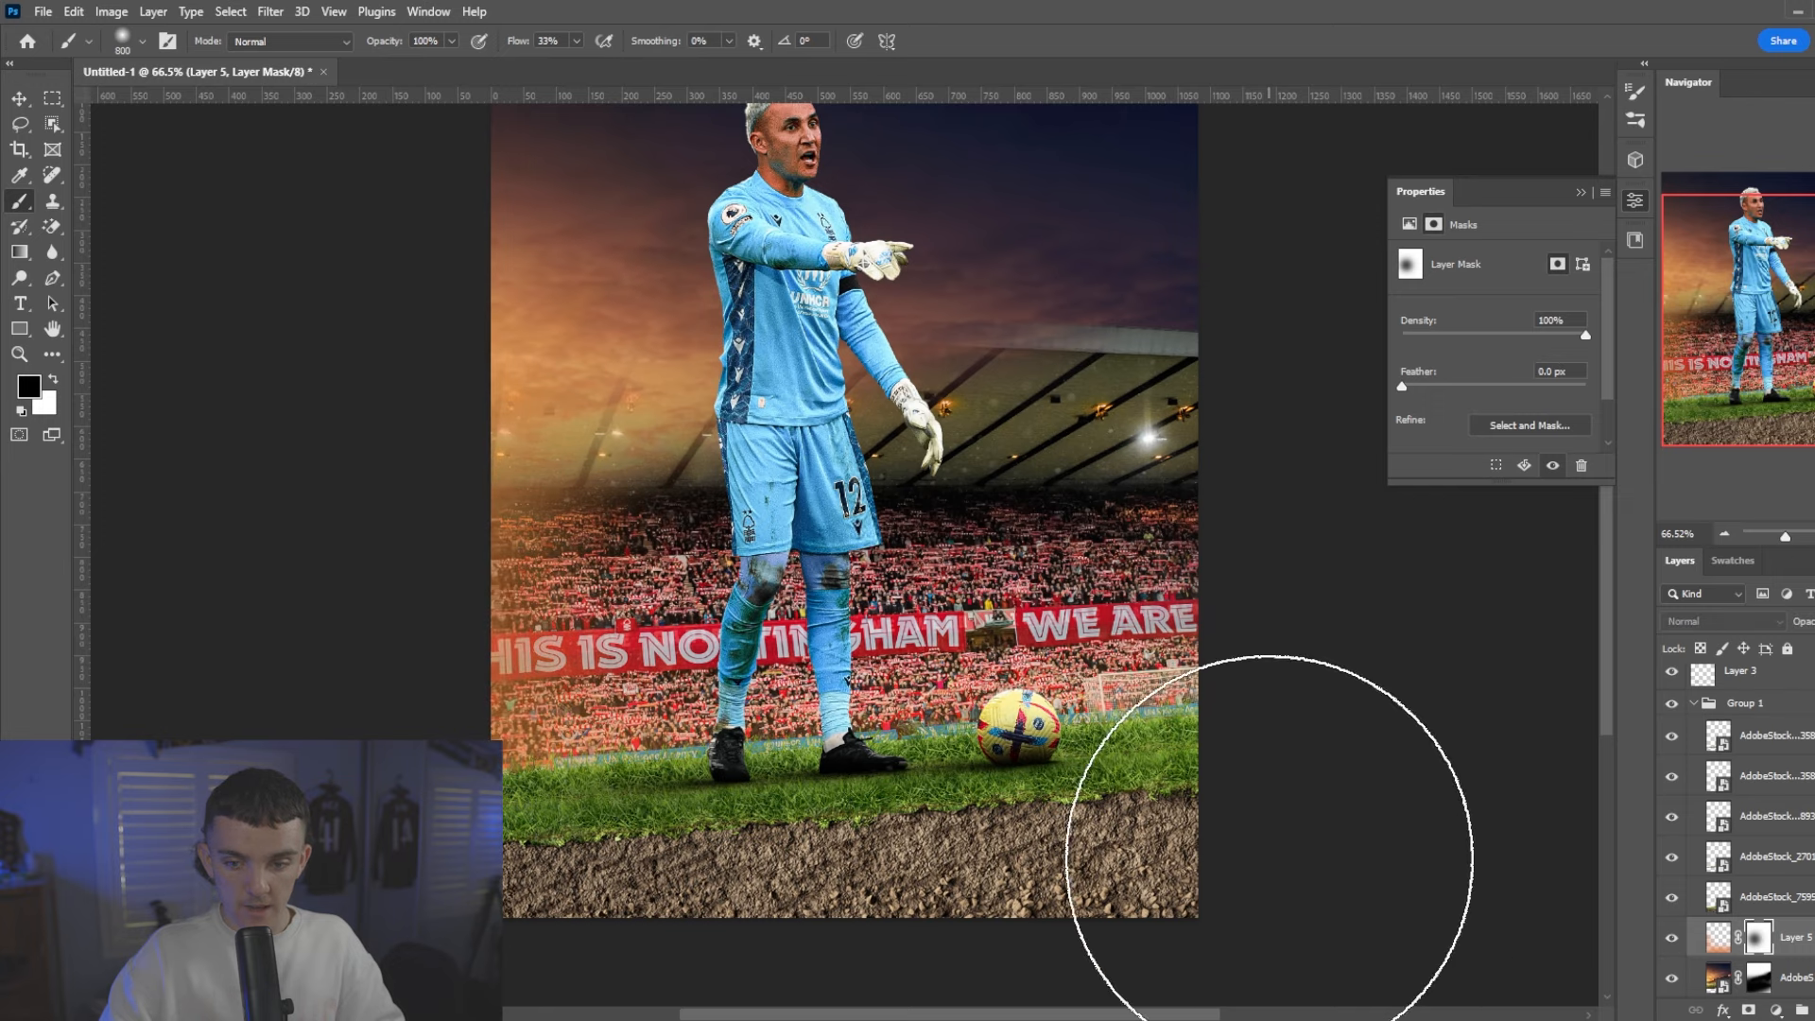
- Add a new layer above Layer 4 and reset the foreground and background colours to the default black and white
scroll(1254, 804, up, 1)
scroll(1229, 808, up, 1)
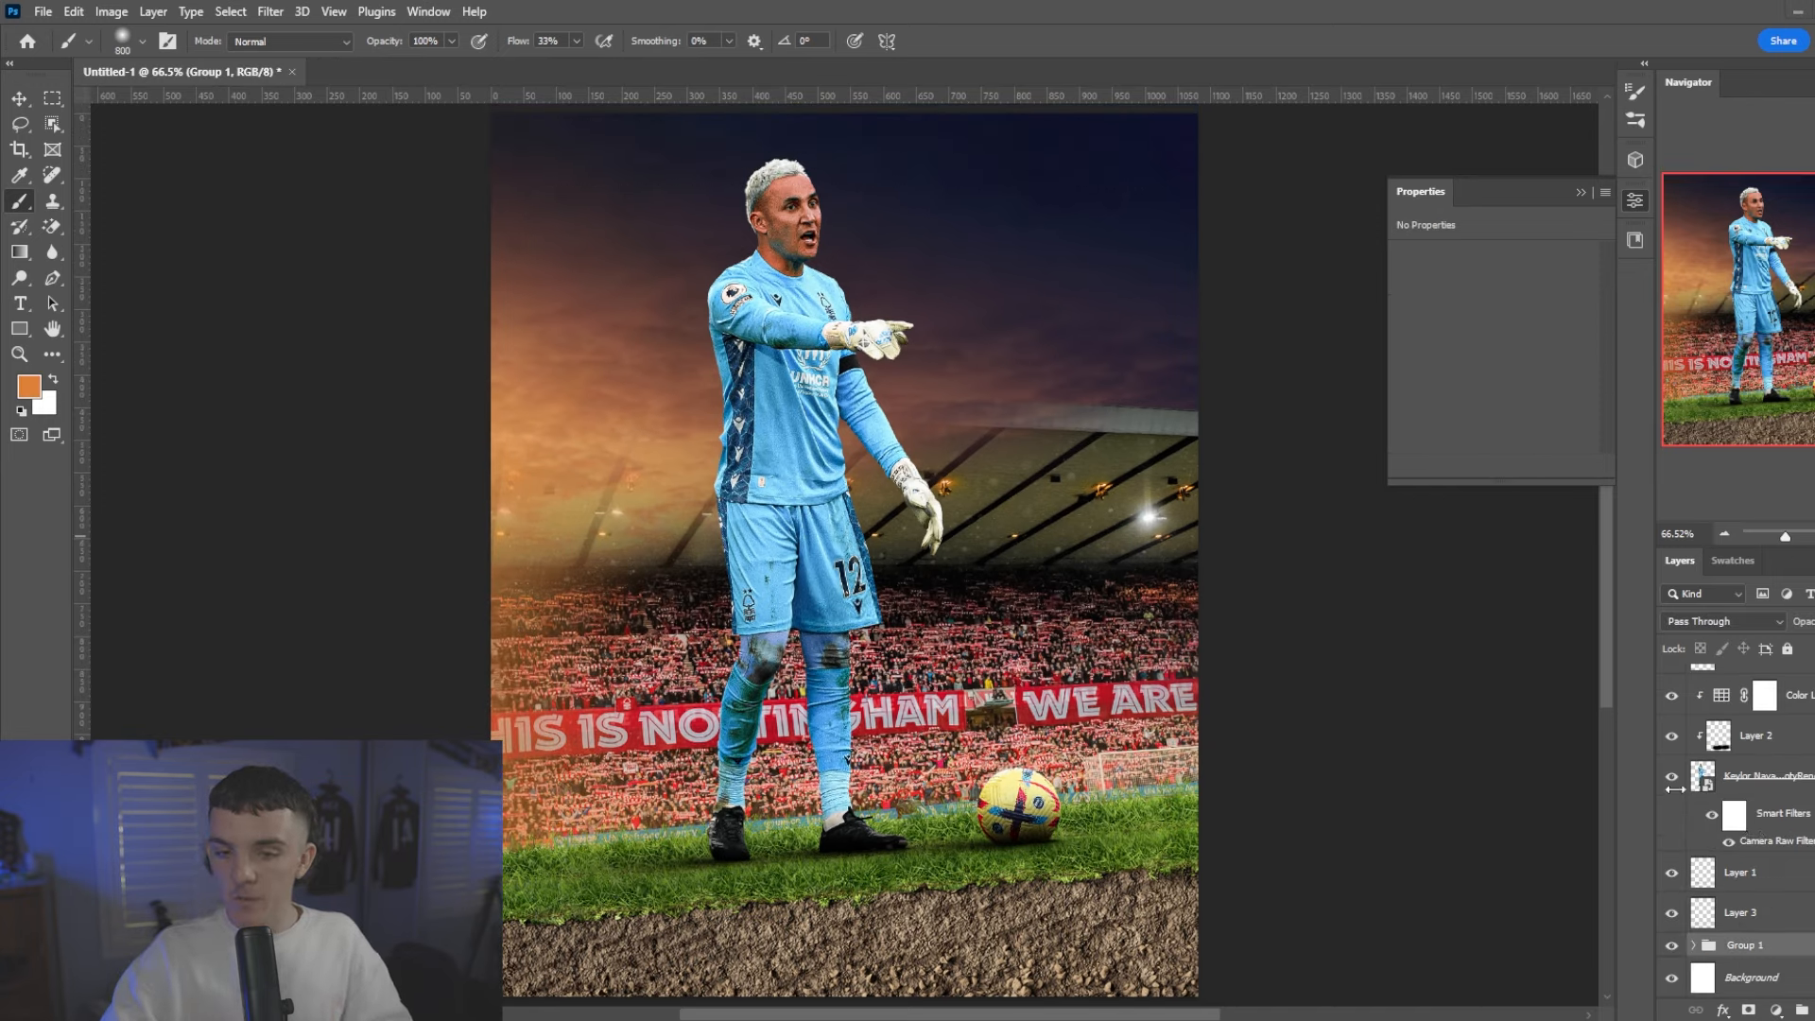
click(1794, 692)
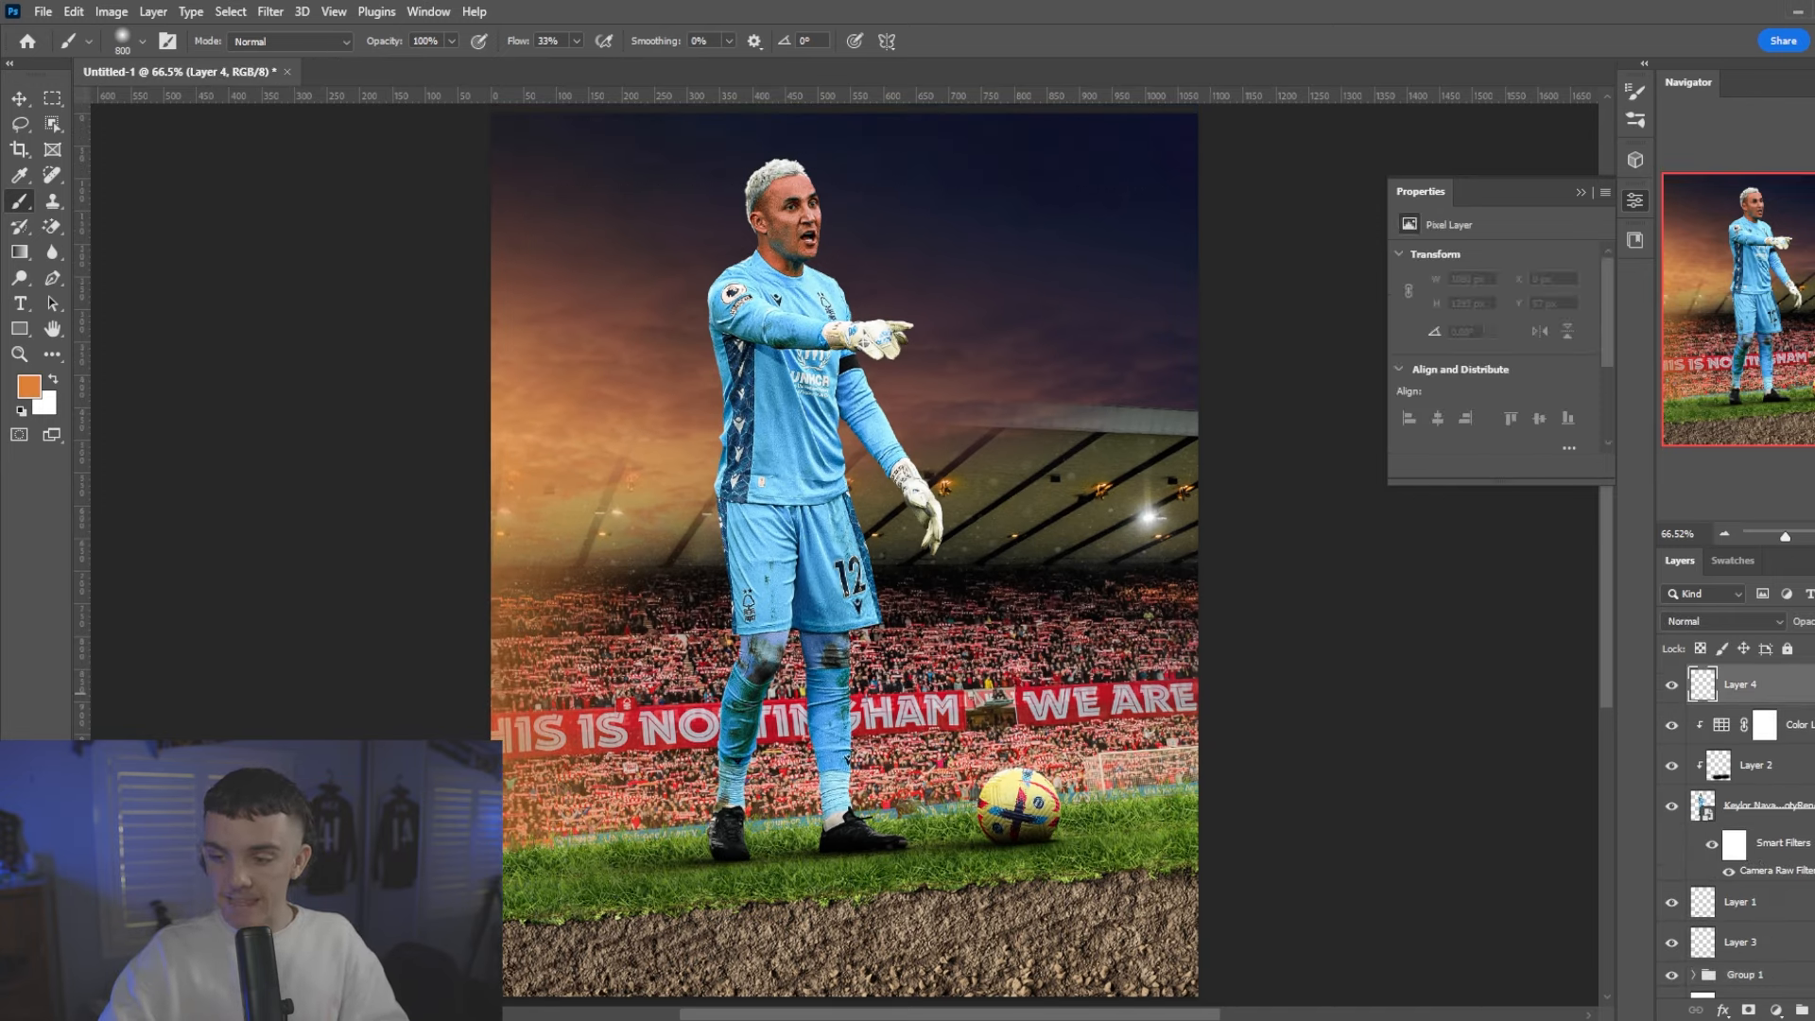
click(1813, 1009)
scroll(928, 712, down, 3)
scroll(928, 723, down, 2)
key(d)
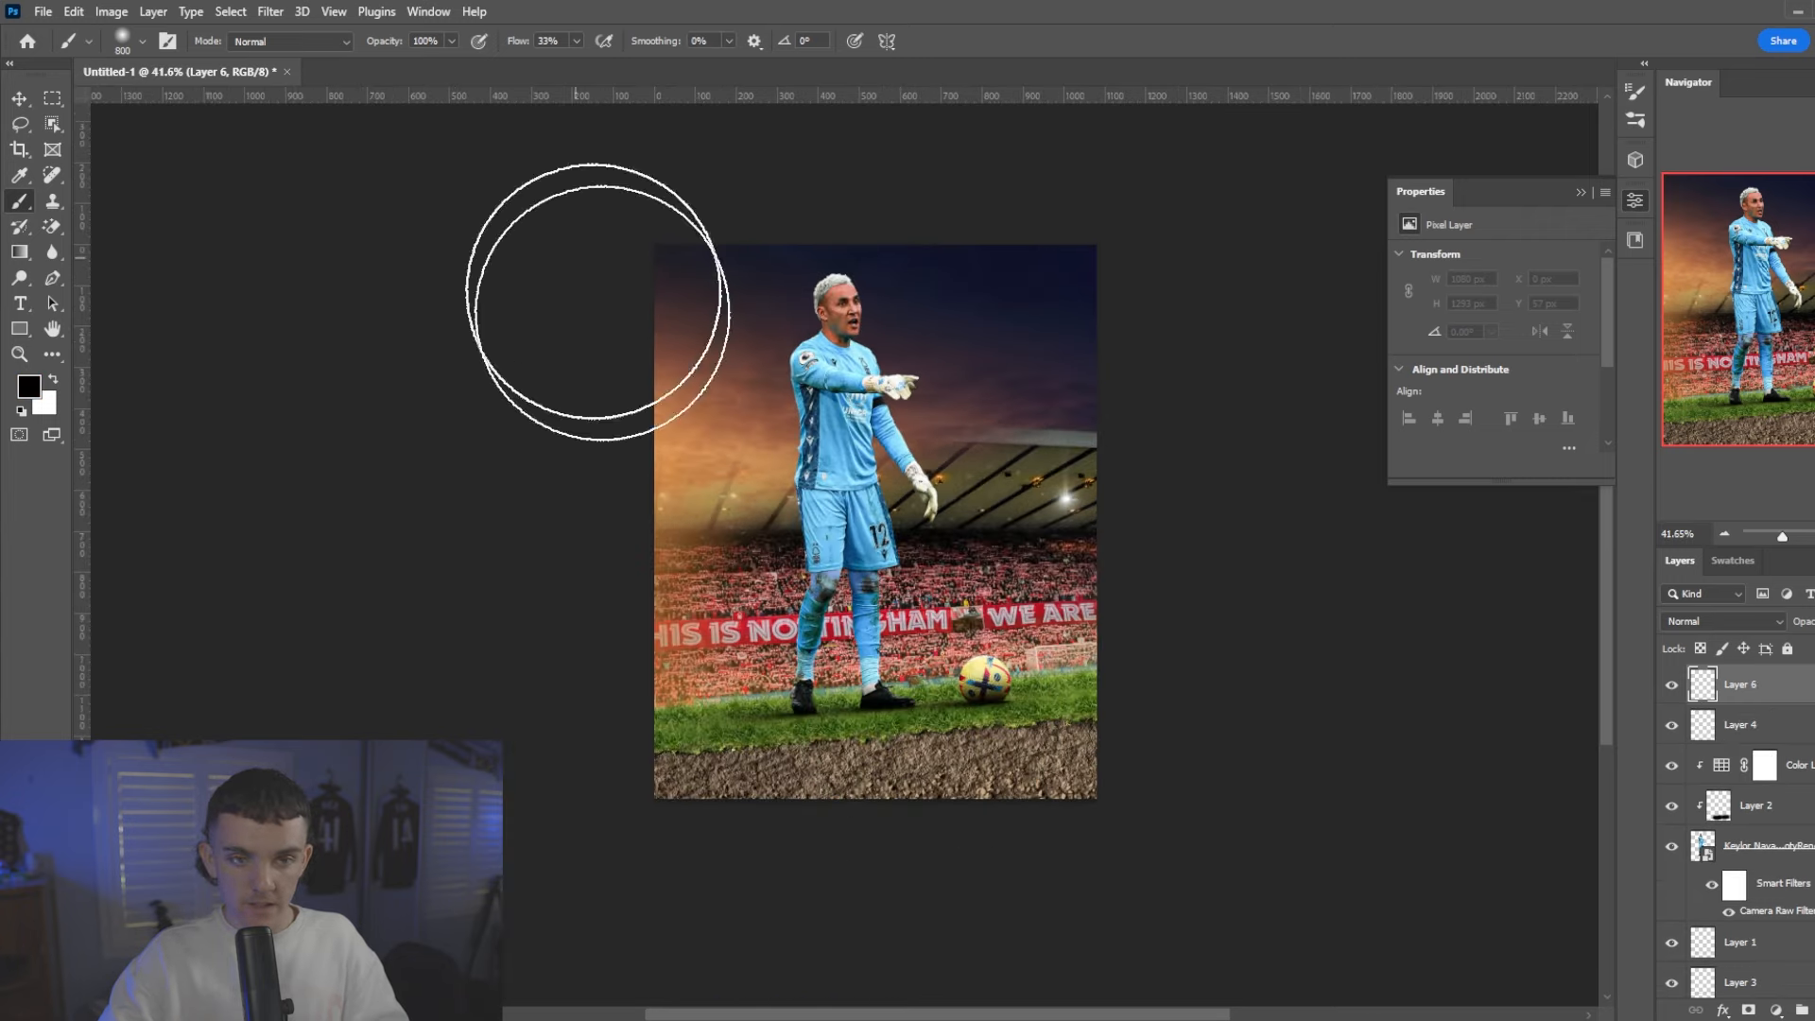
- Enlarge the brush to 1100 px, darken the poster's bottom edge and lower corners with black, and compare with Layer 6 hidden
click(654, 867)
key(])
key(])
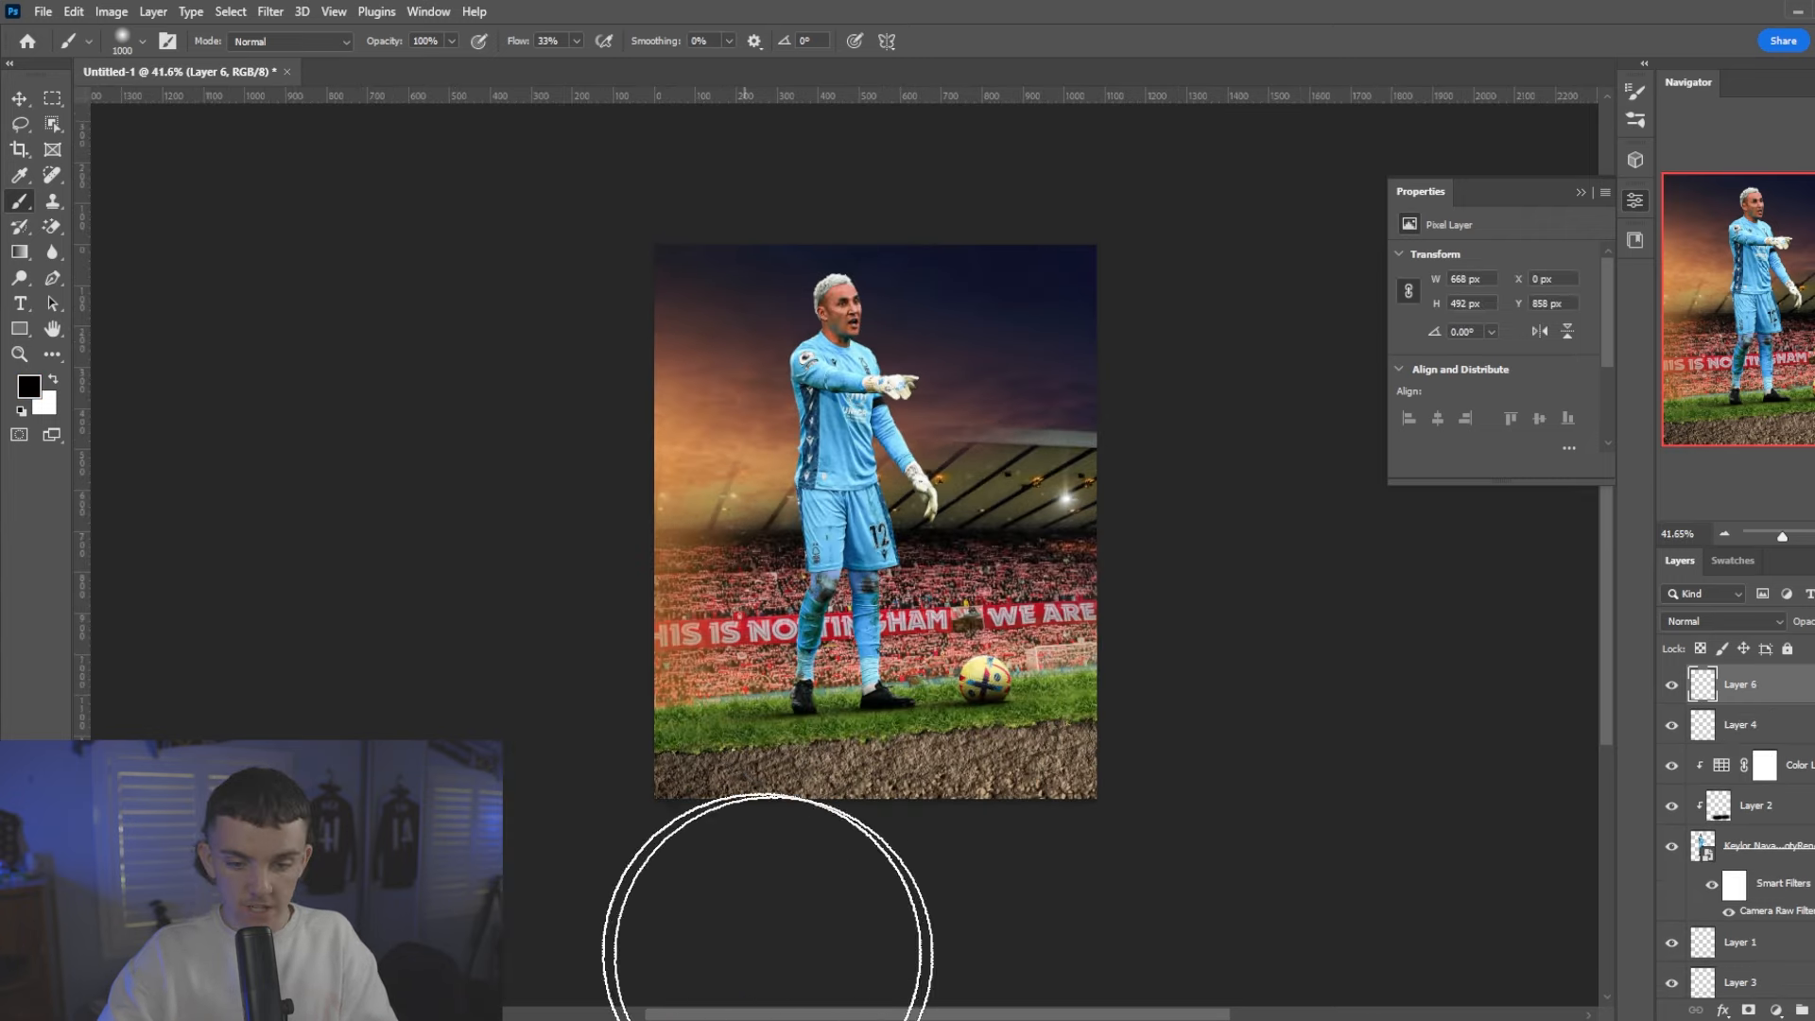
key(])
drag(931, 977, 1265, 898)
mouse_move(1299, 751)
mouse_down()
mouse_move(1221, 870)
mouse_move(1078, 940)
mouse_up()
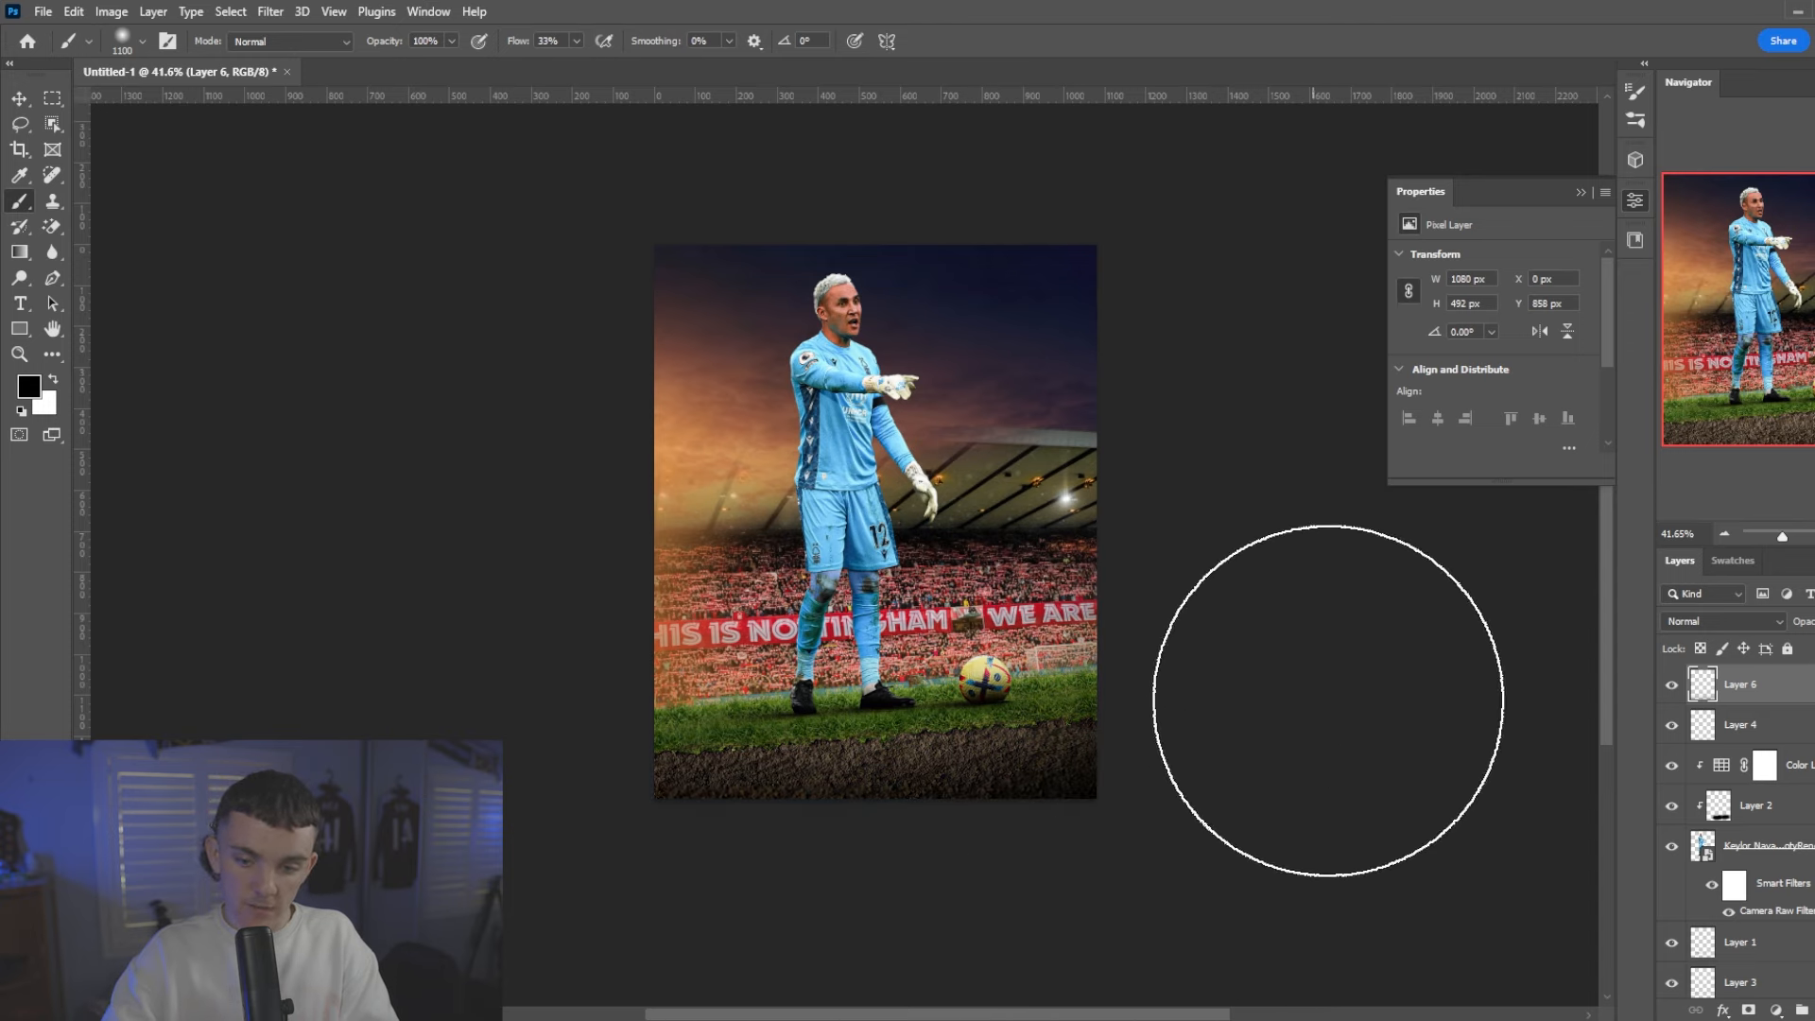
drag(1328, 701, 539, 1016)
scroll(1070, 625, up, 2)
scroll(1039, 625, up, 1)
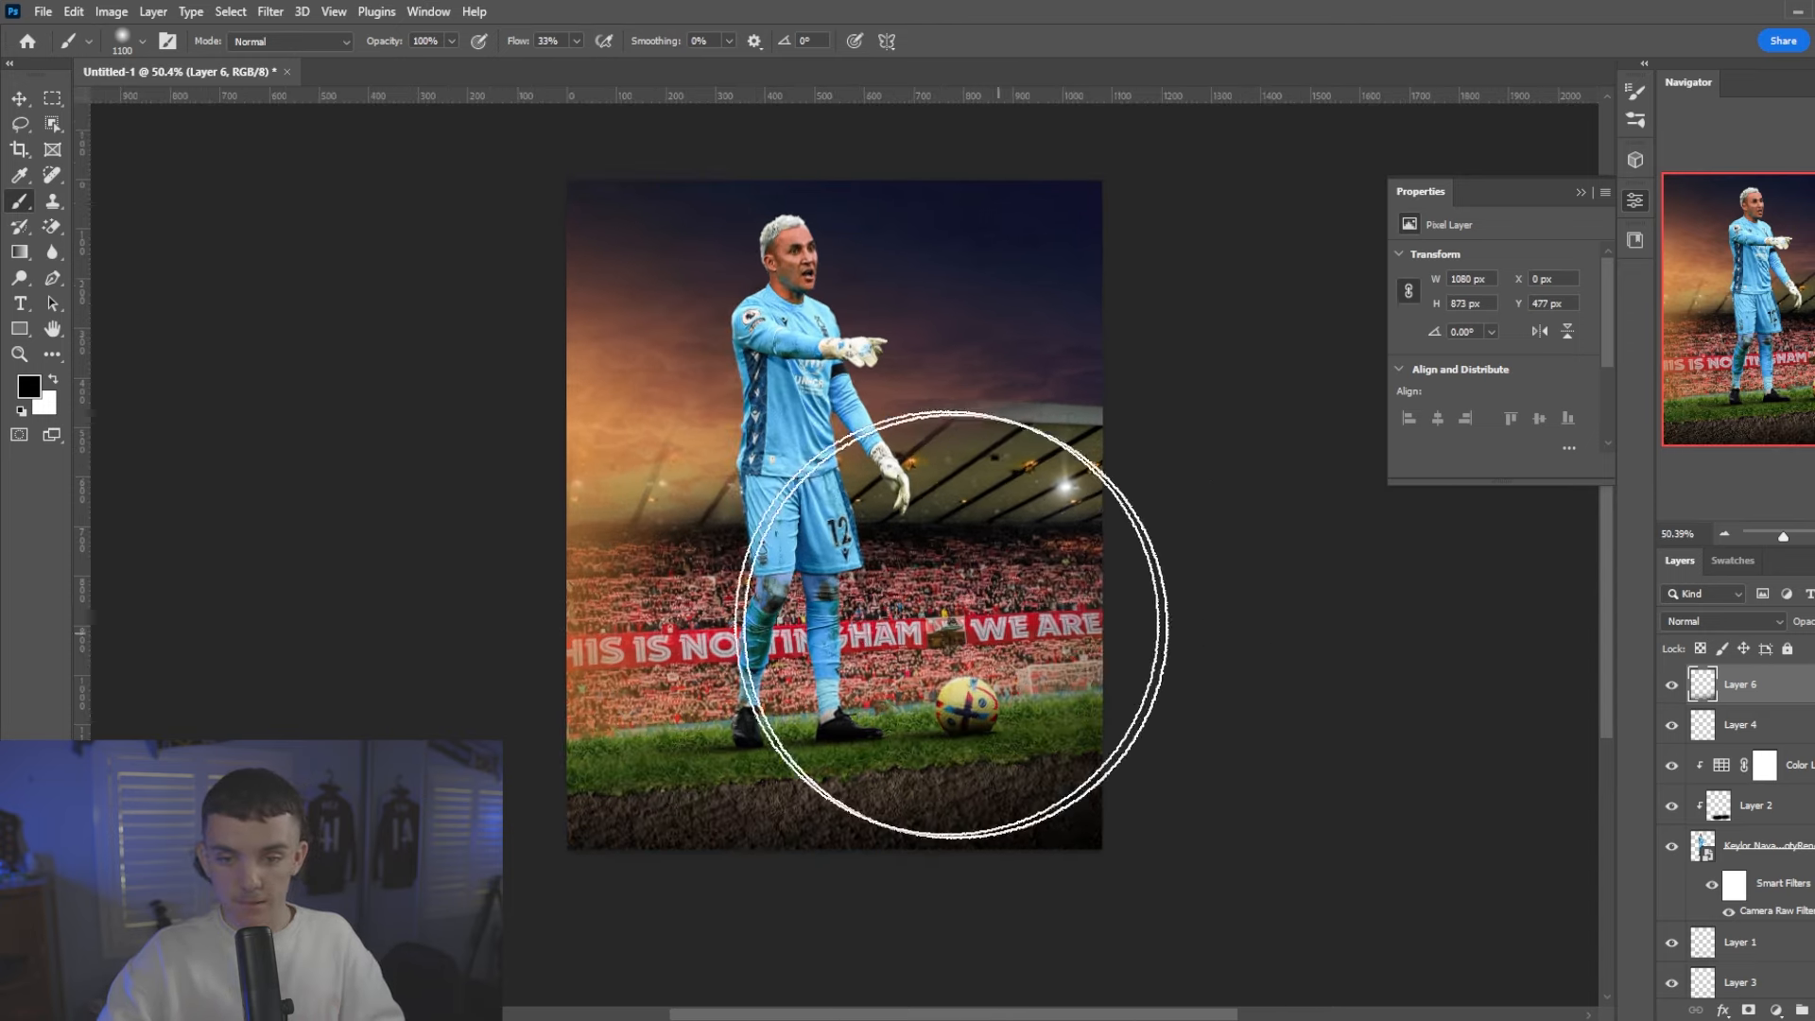
scroll(952, 624, up, 1)
click(1673, 697)
click(1673, 698)
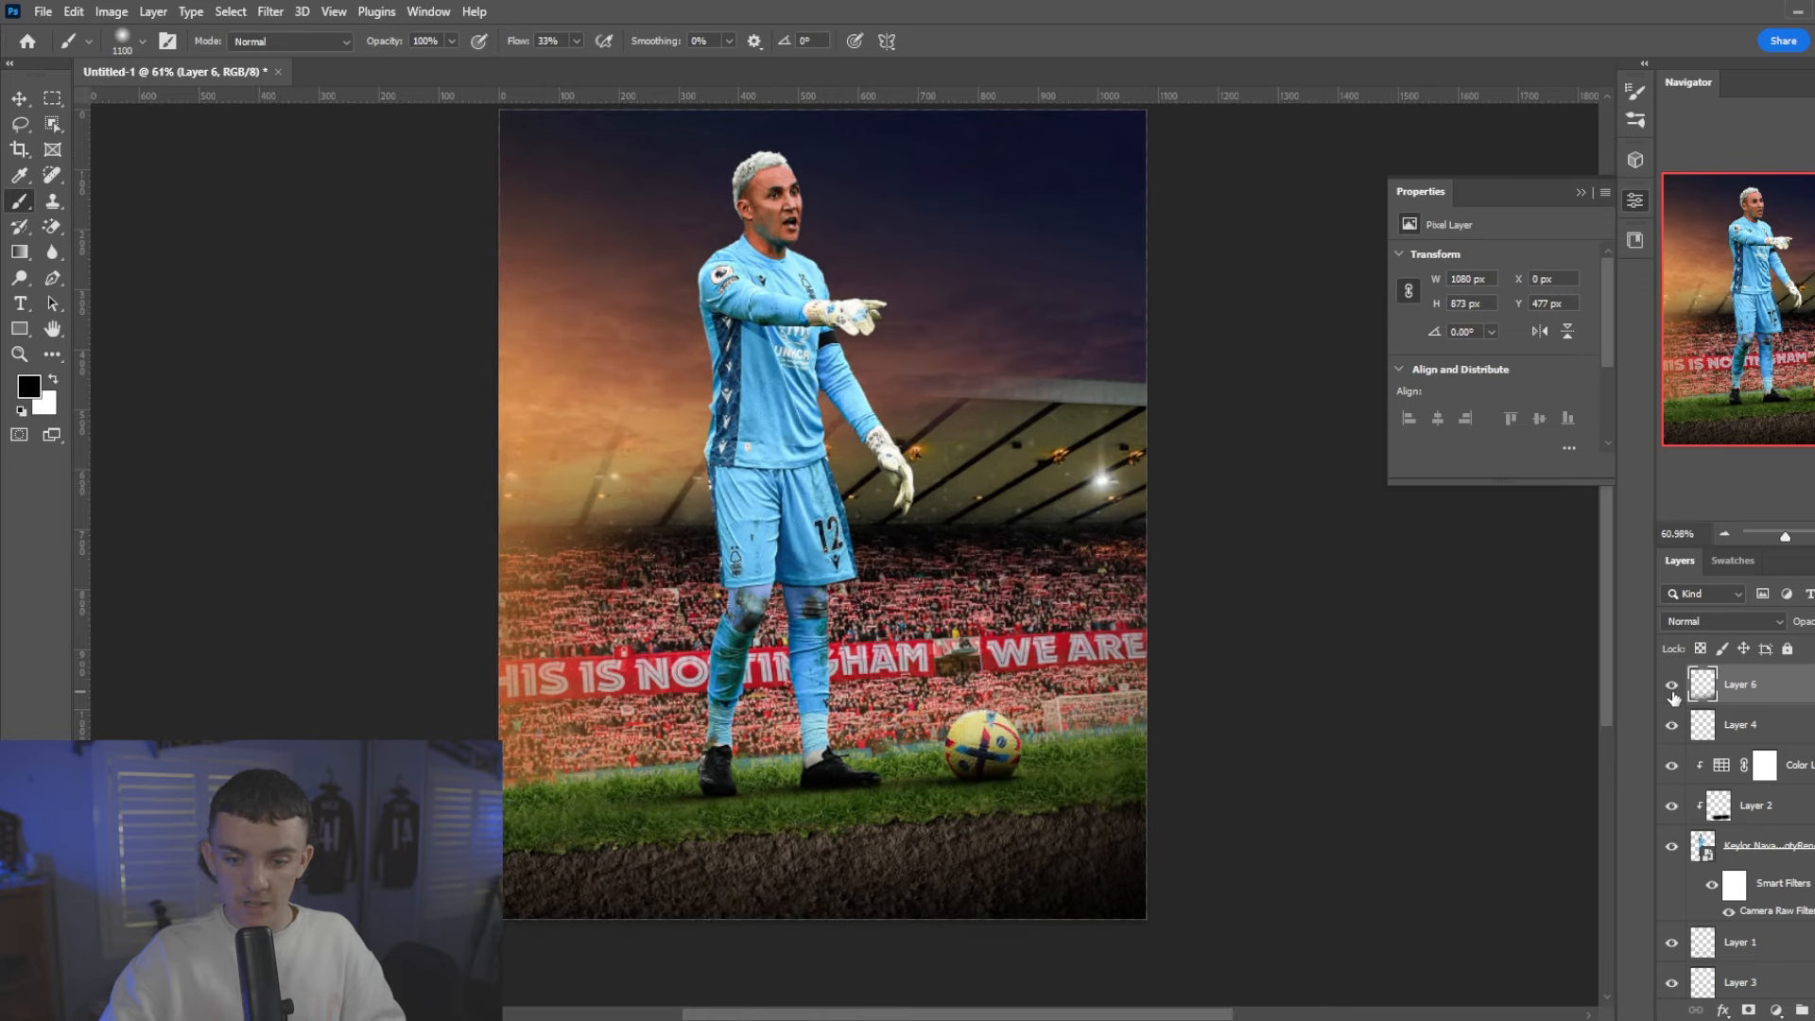
- Duplicate the goalkeeper cutout layer and start Free Transform on the lower copy
scroll(1755, 819, down, 2)
click(1780, 783)
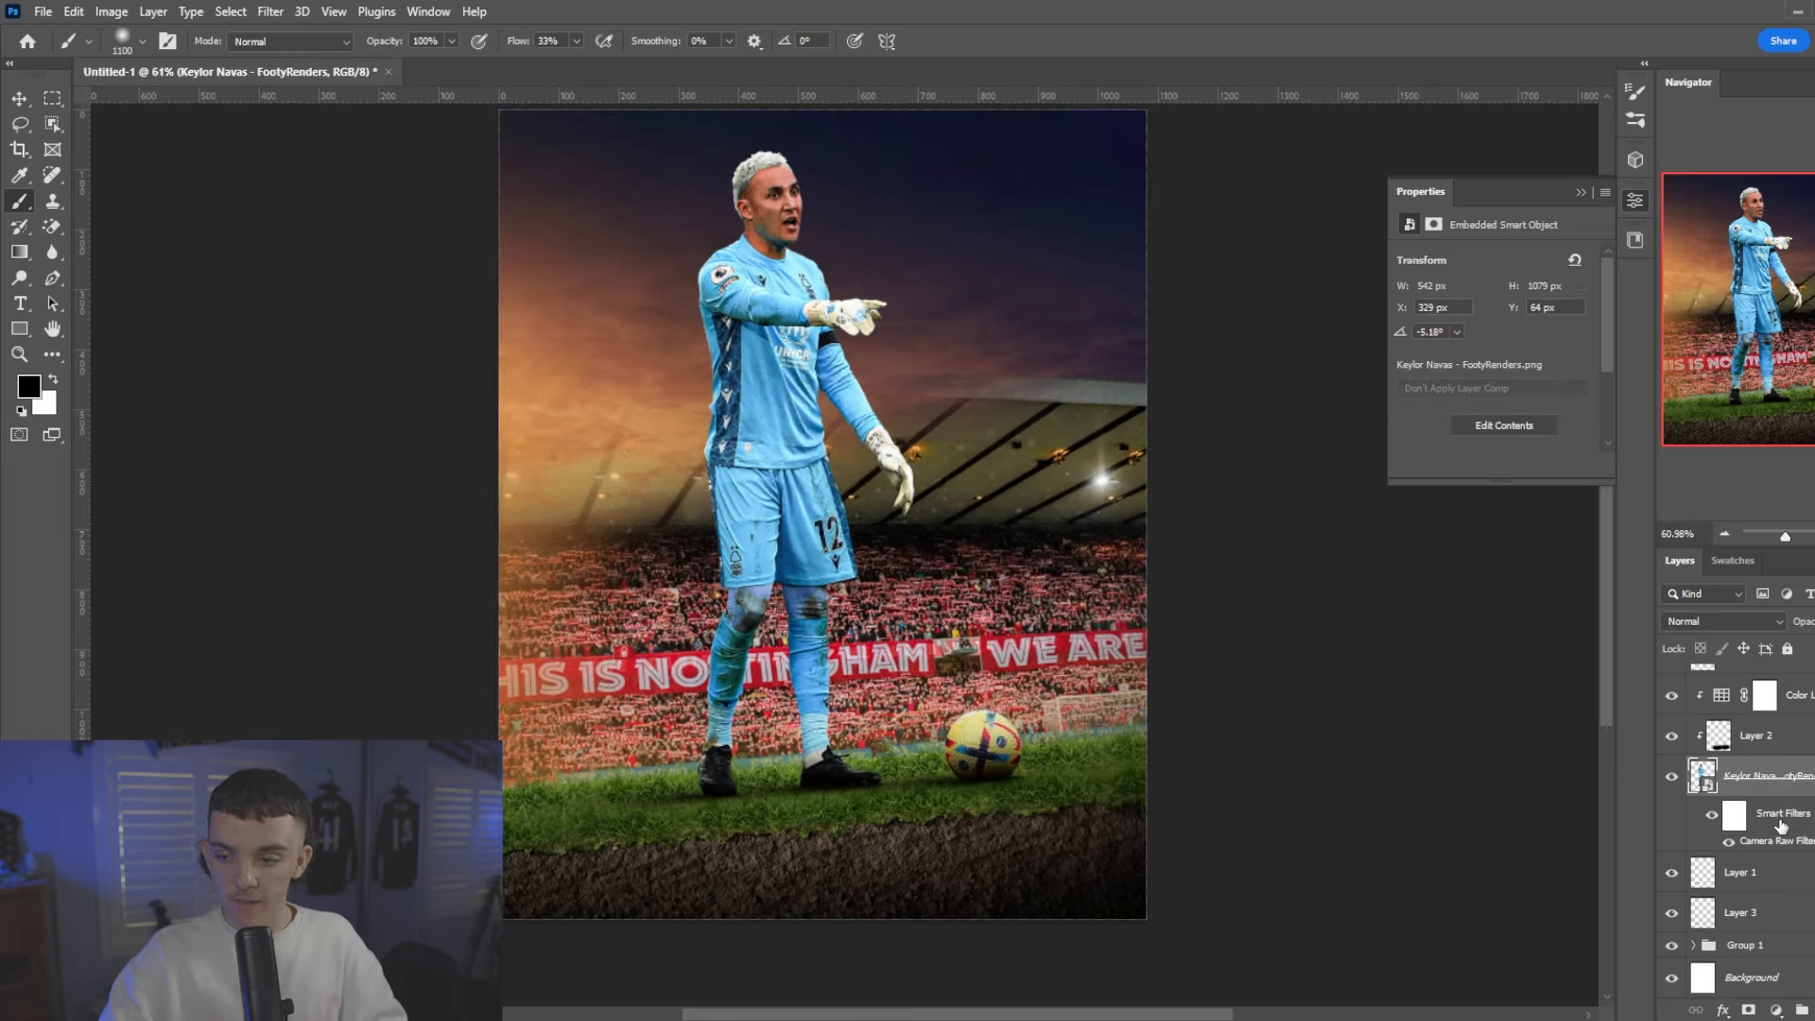
key(ctrl+j)
click(1777, 871)
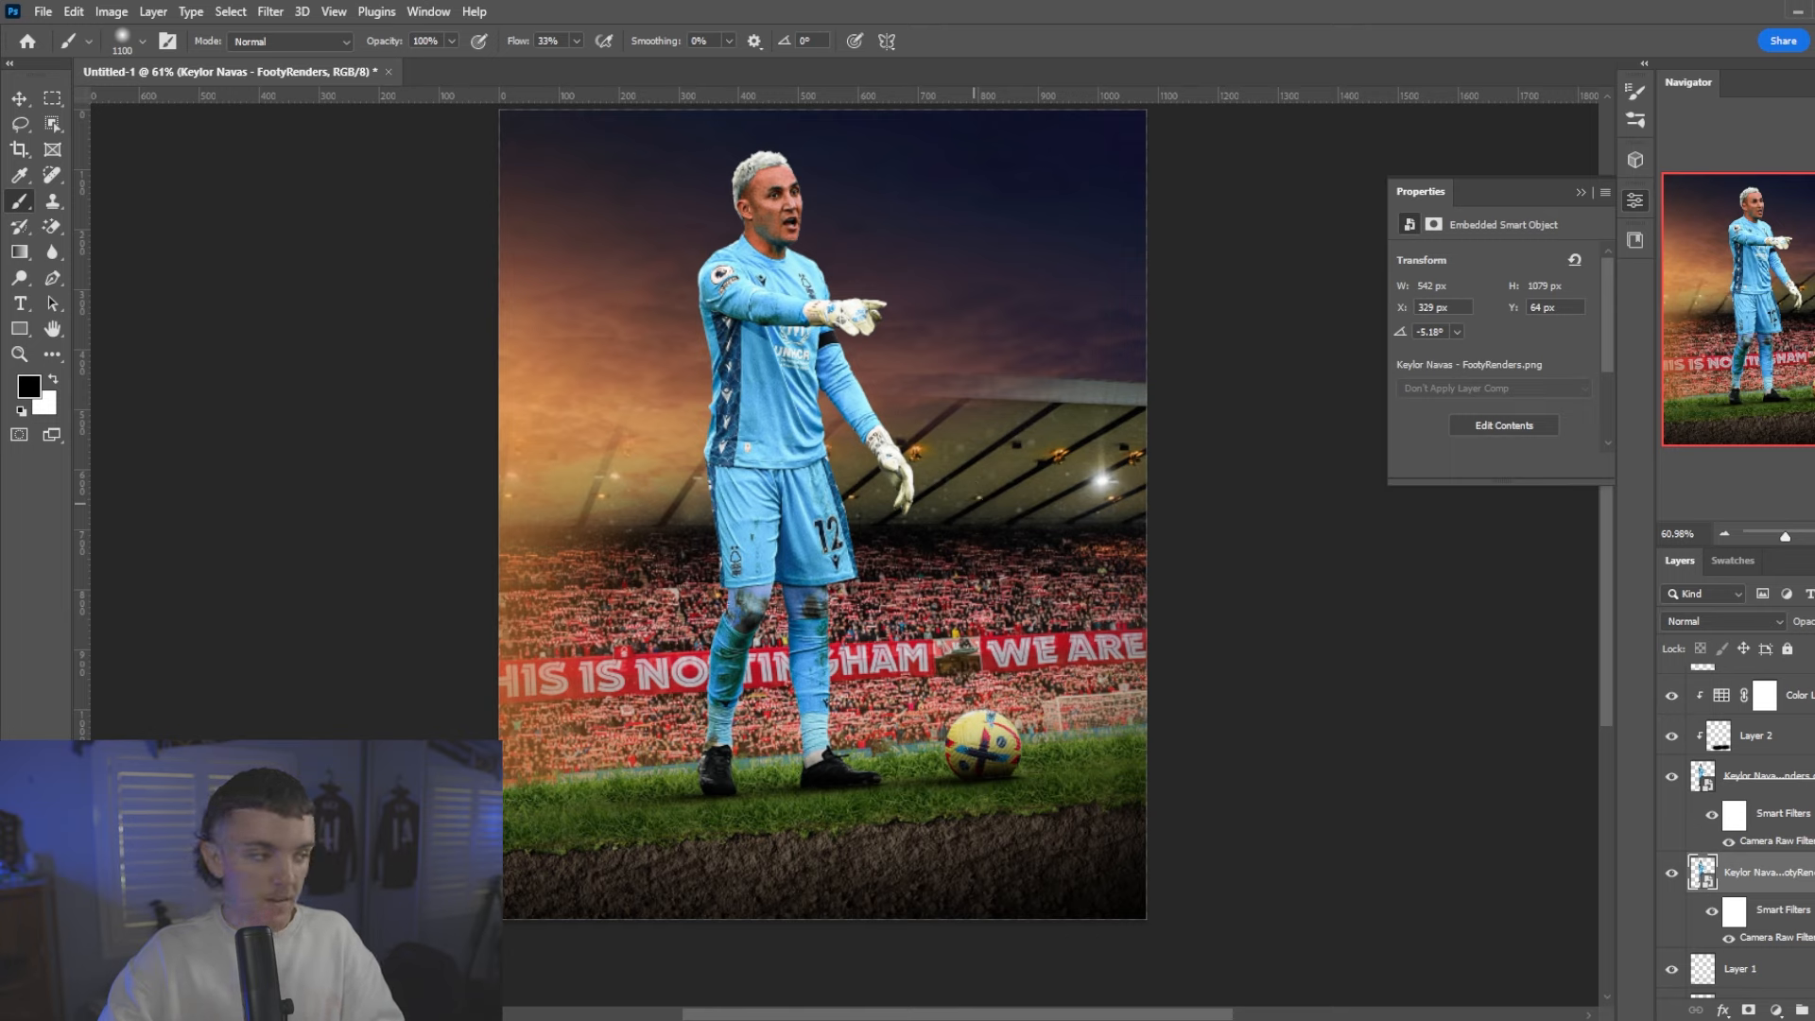
key(ctrl+t)
click(780, 376)
right_click(785, 370)
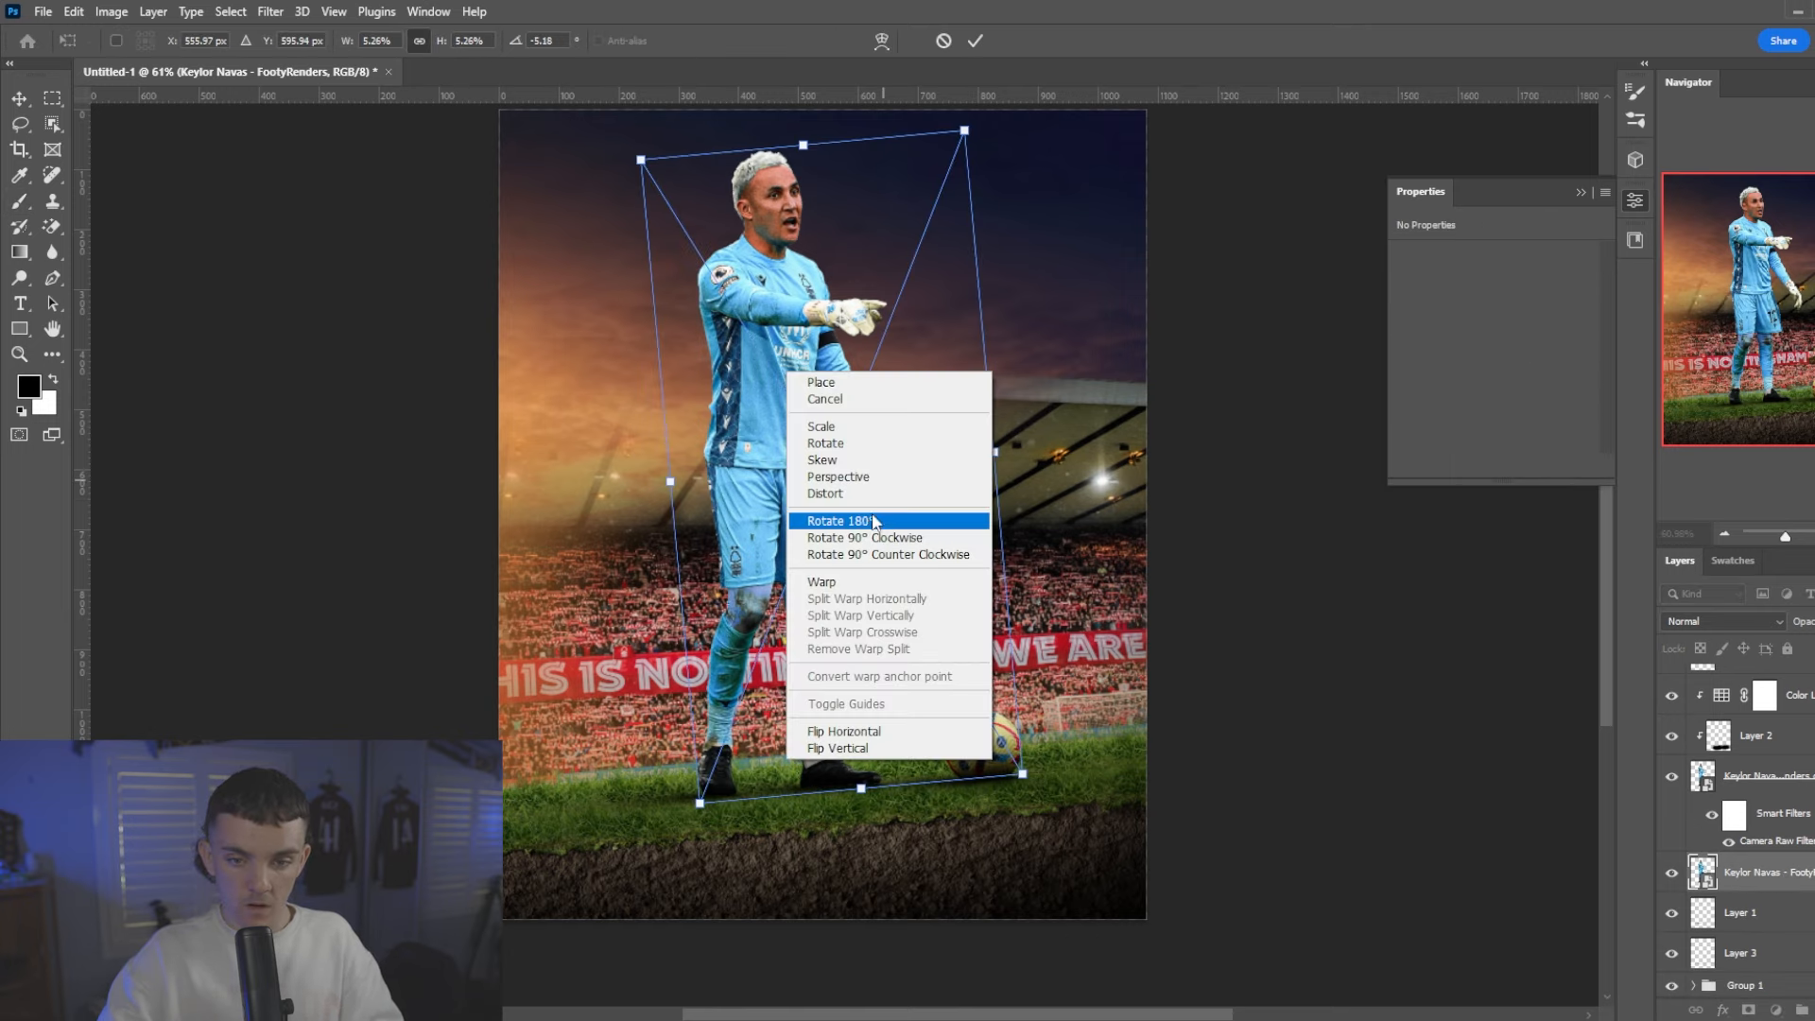
click(856, 478)
drag(642, 161, 672, 502)
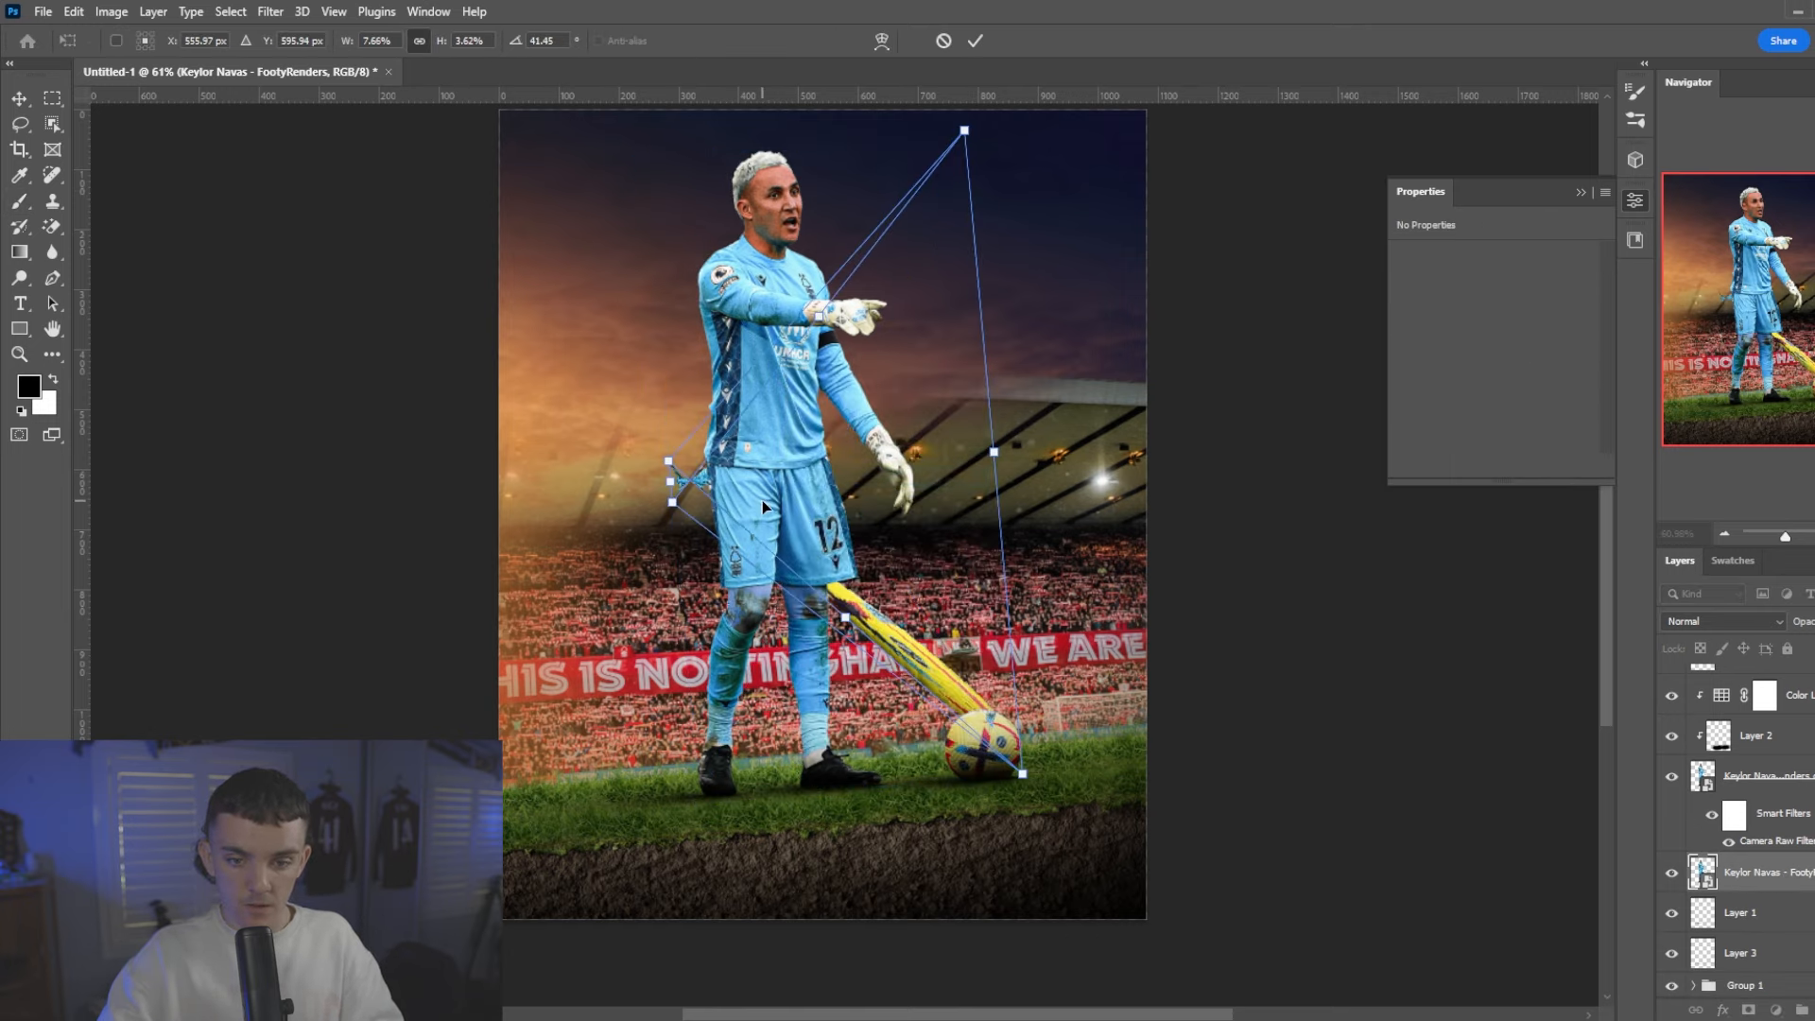
key(ctrl+z)
- Distort the lower goalkeeper copy by pulling both of its head-end corners down below the feet, flipping it onto the ground
right_click(945, 153)
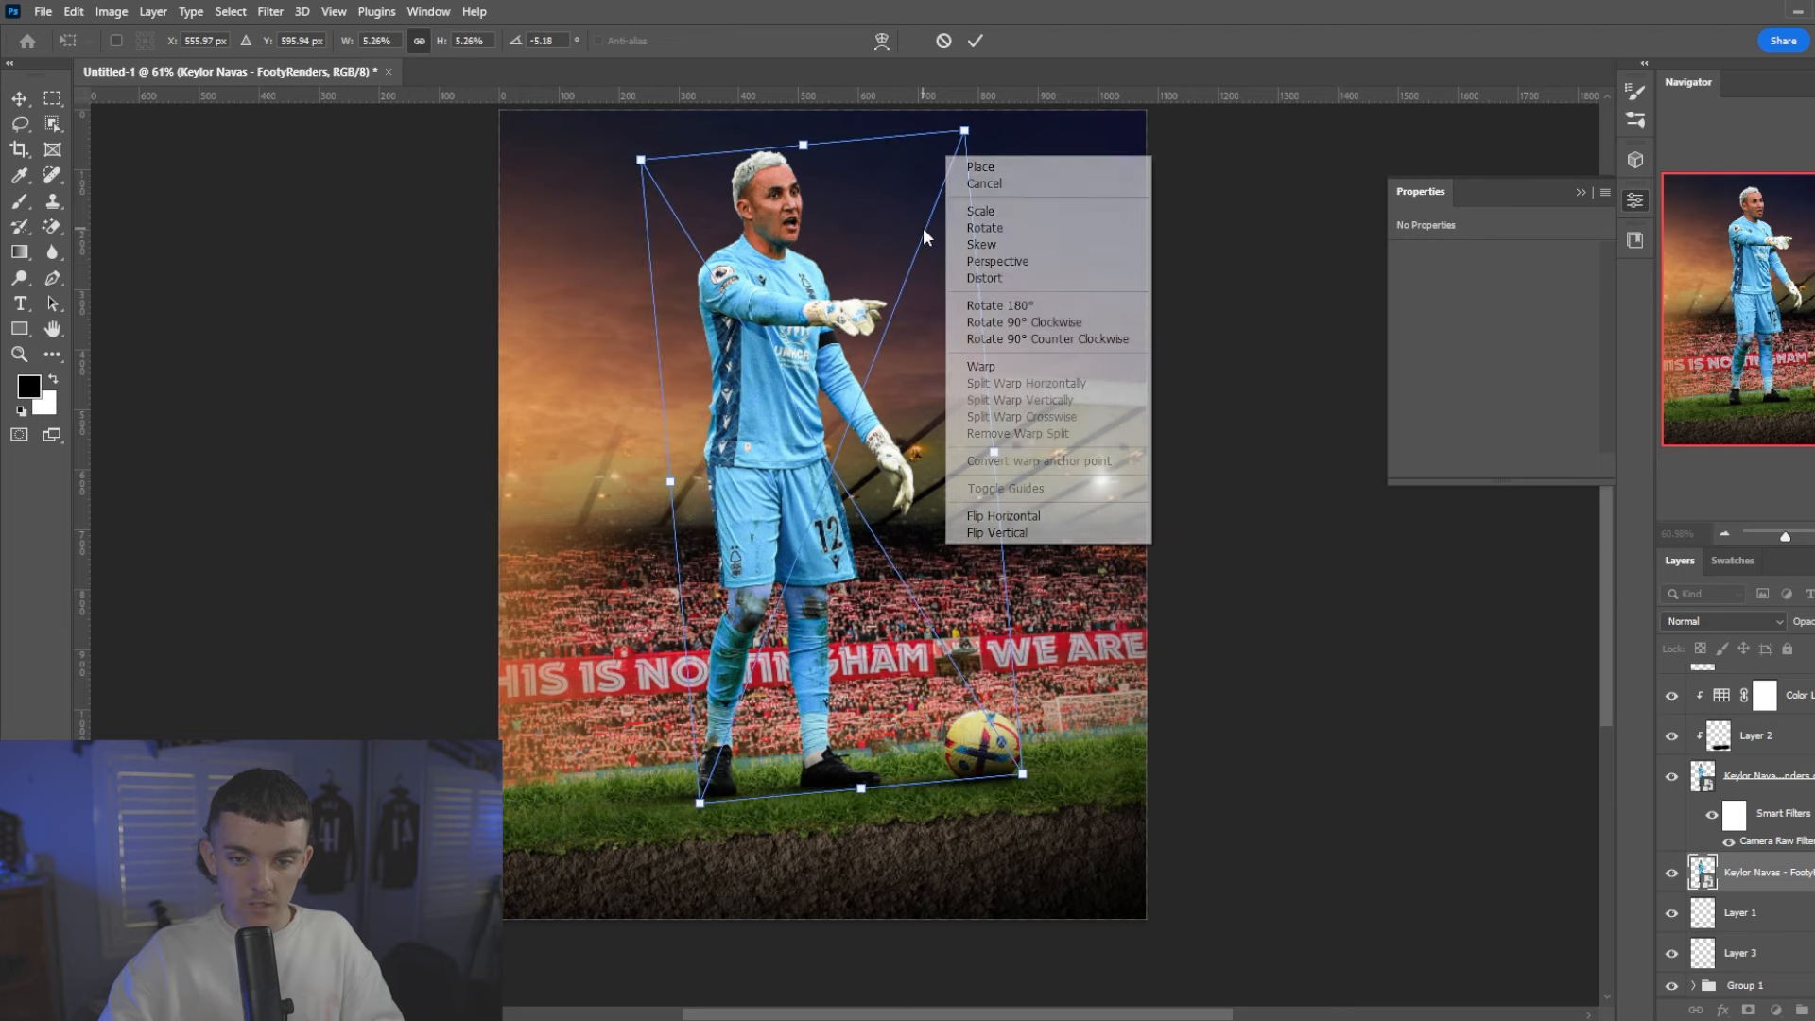
click(976, 281)
drag(641, 160, 1089, 943)
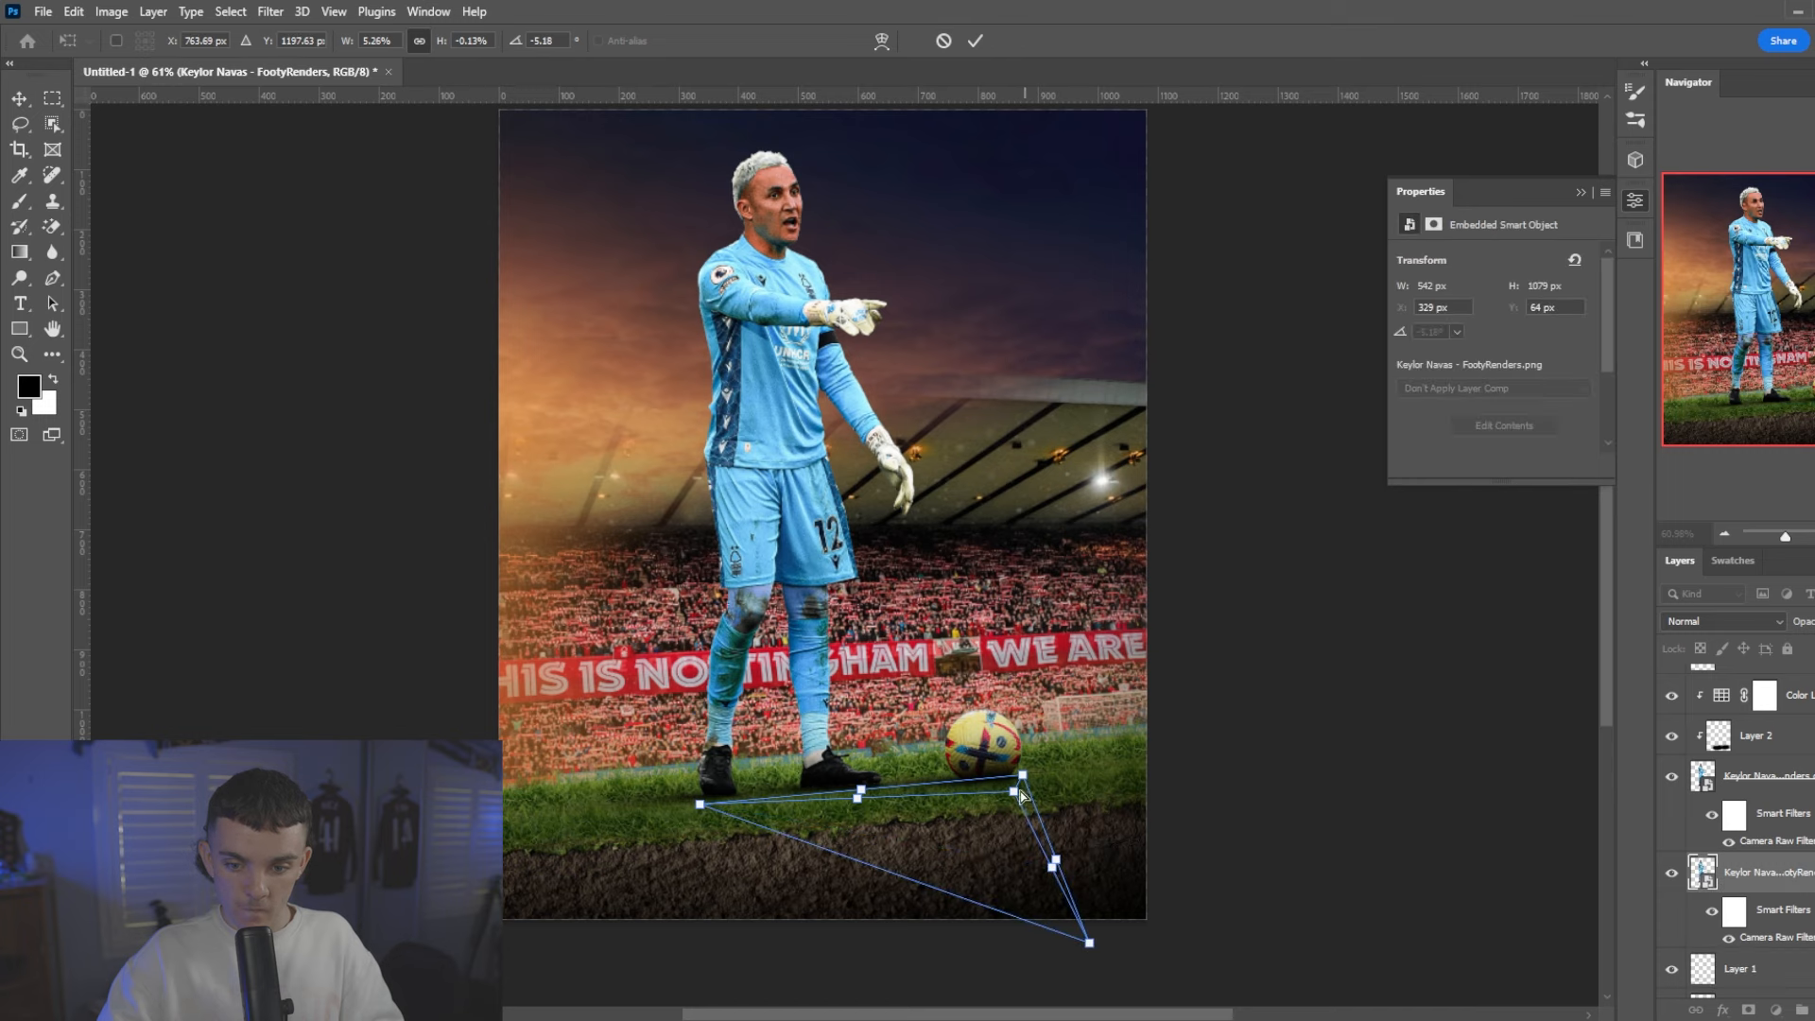
drag(1018, 794, 979, 1007)
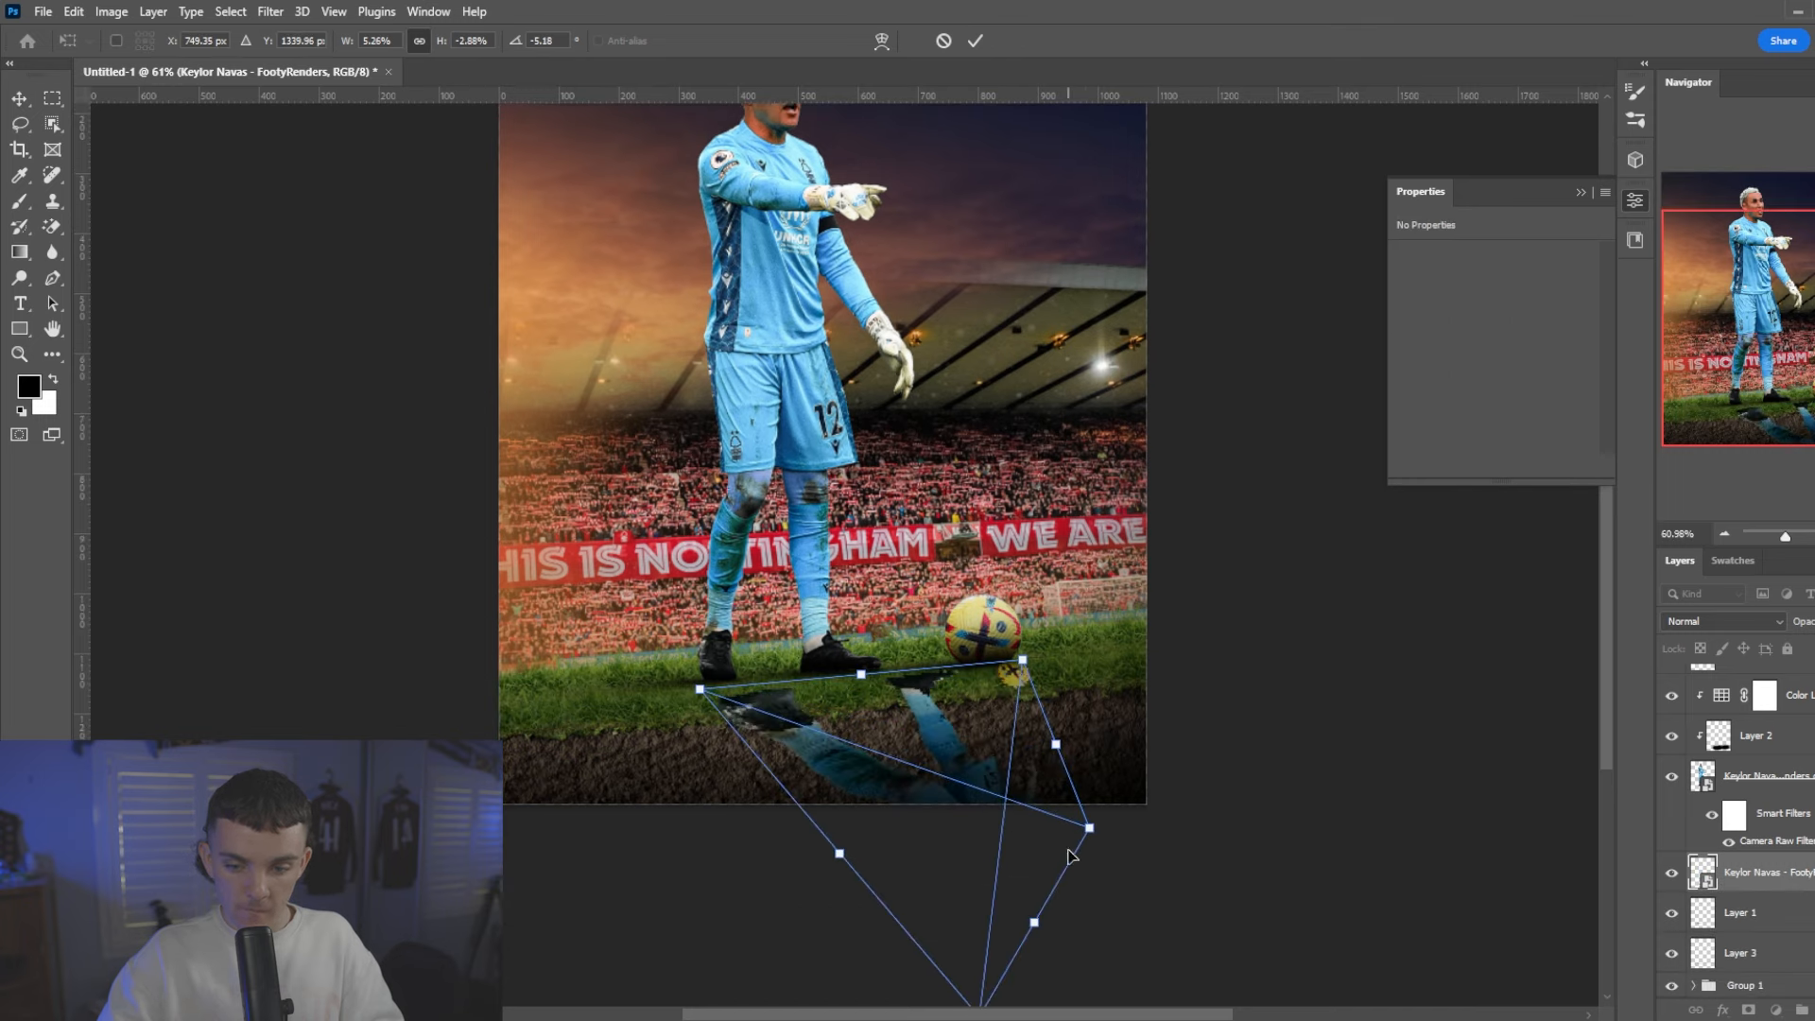
- Widen the flipped copy's head end with Perspective and pull its ball-side corner in towards the goalkeeper's boots
right_click(922, 792)
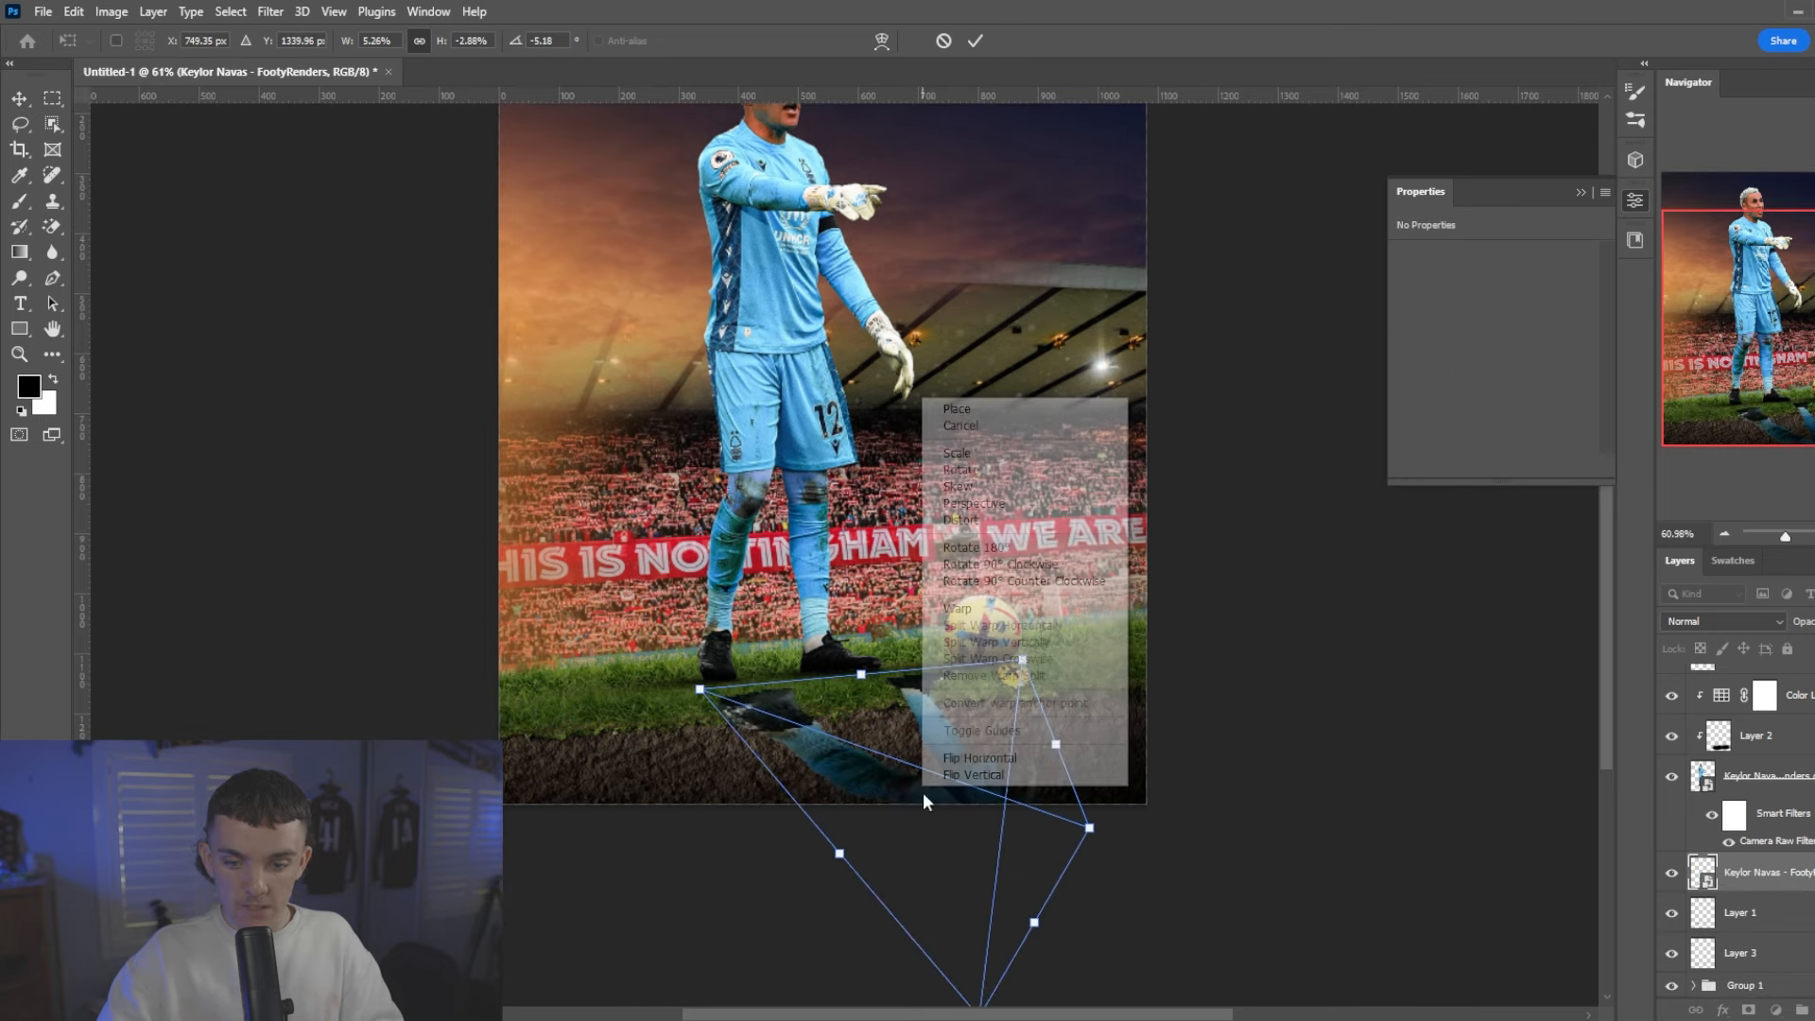
click(964, 522)
right_click(1029, 671)
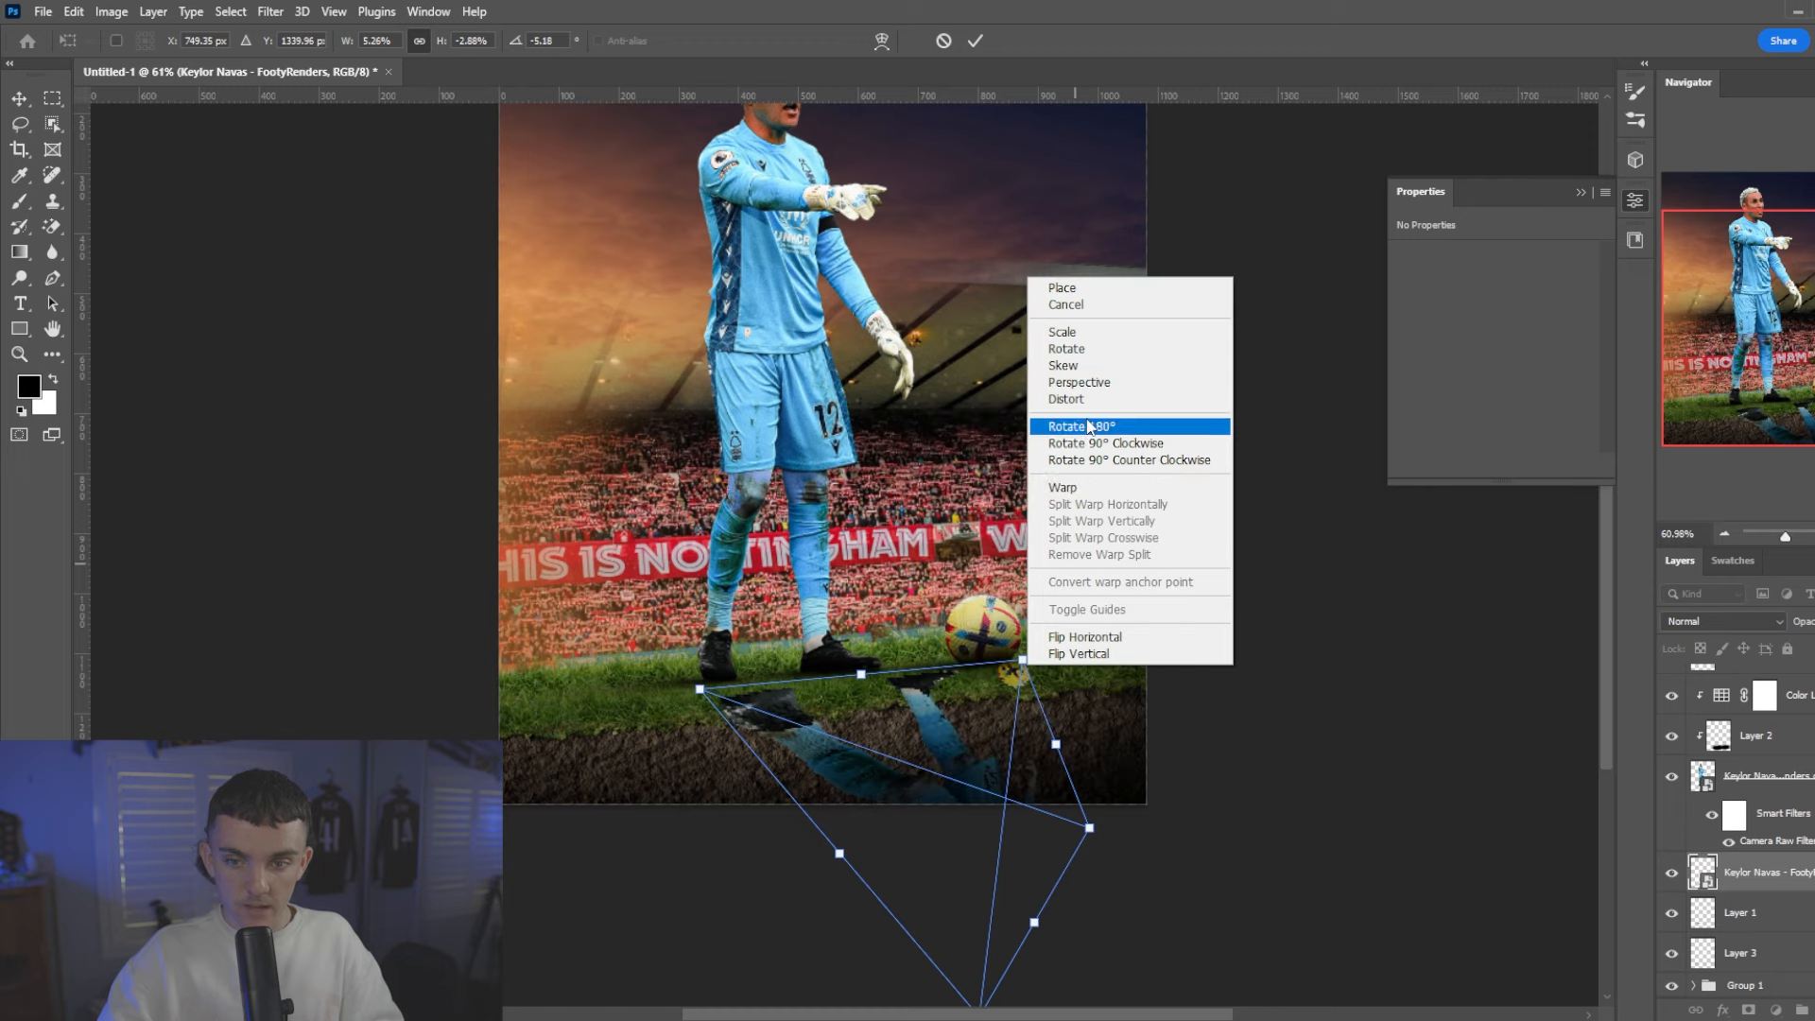
click(1068, 381)
drag(1102, 837, 1181, 708)
scroll(1077, 746, down, 1)
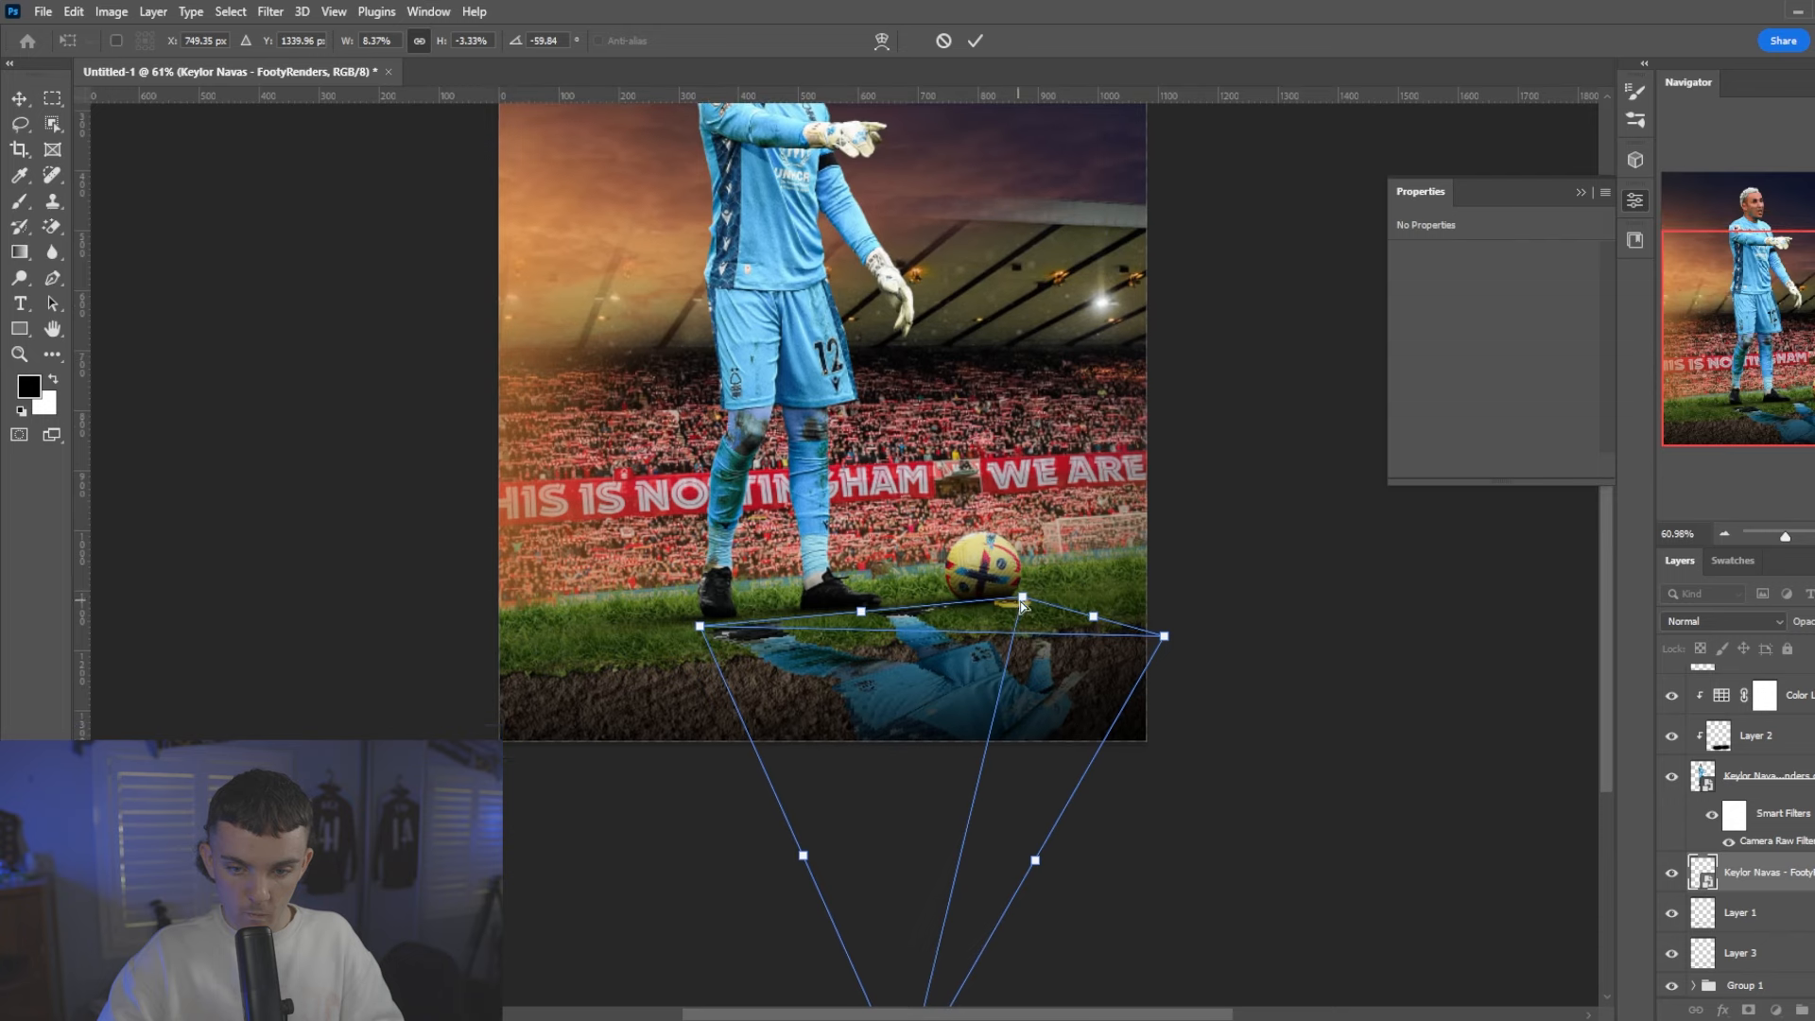
drag(1024, 598, 879, 669)
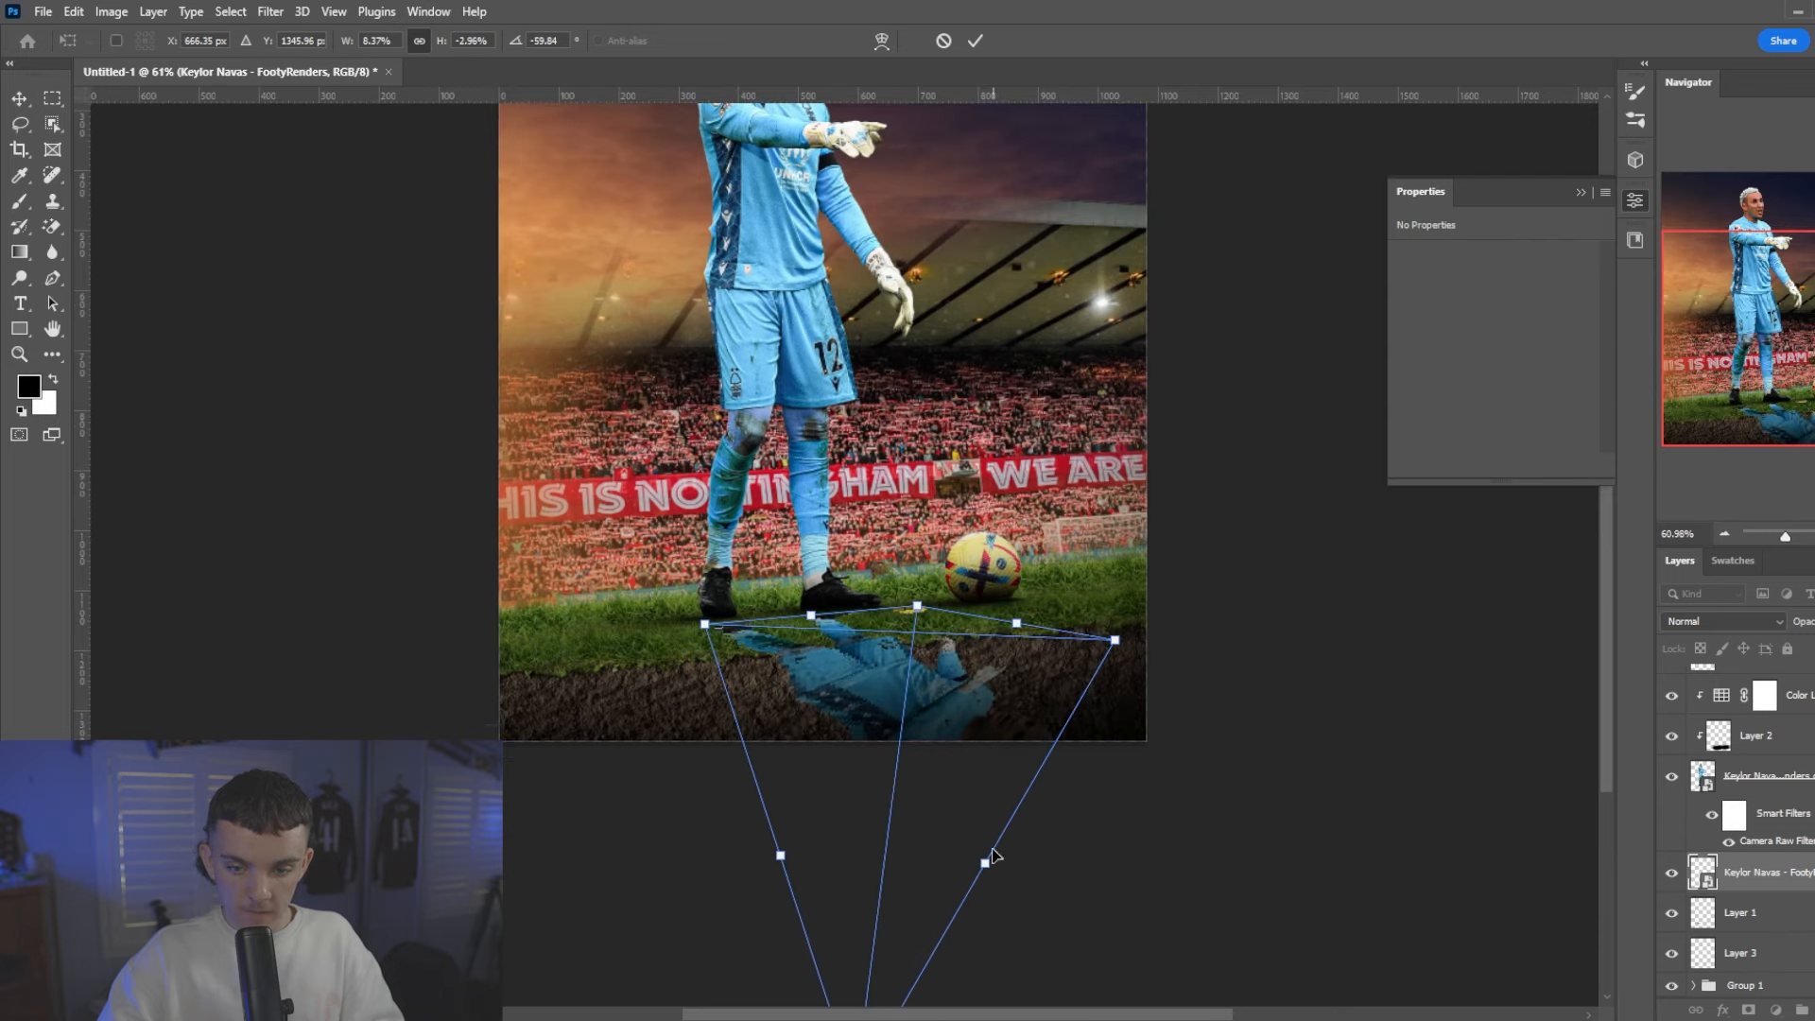
- Distort the flipped copy by pulling its upper head-end corner beyond the poster and fitting its foot-end corners to the boot and ball
scroll(956, 876, down, 2)
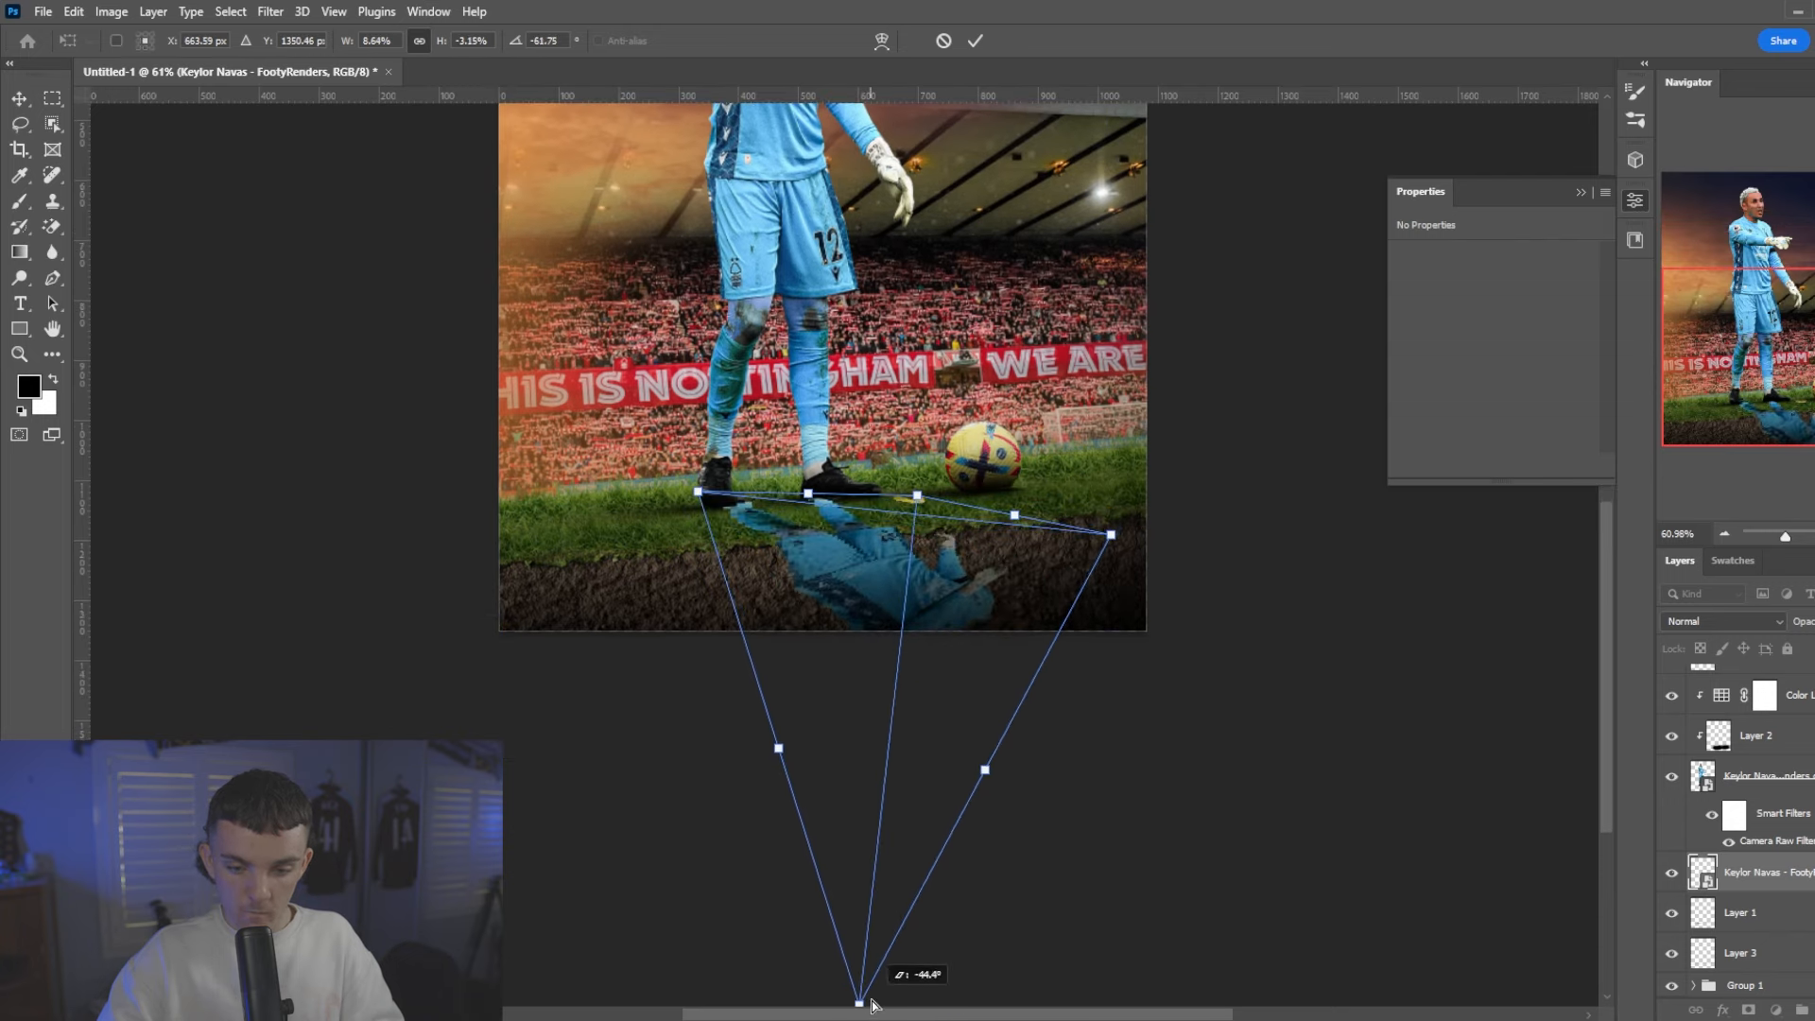
right_click(950, 652)
click(997, 723)
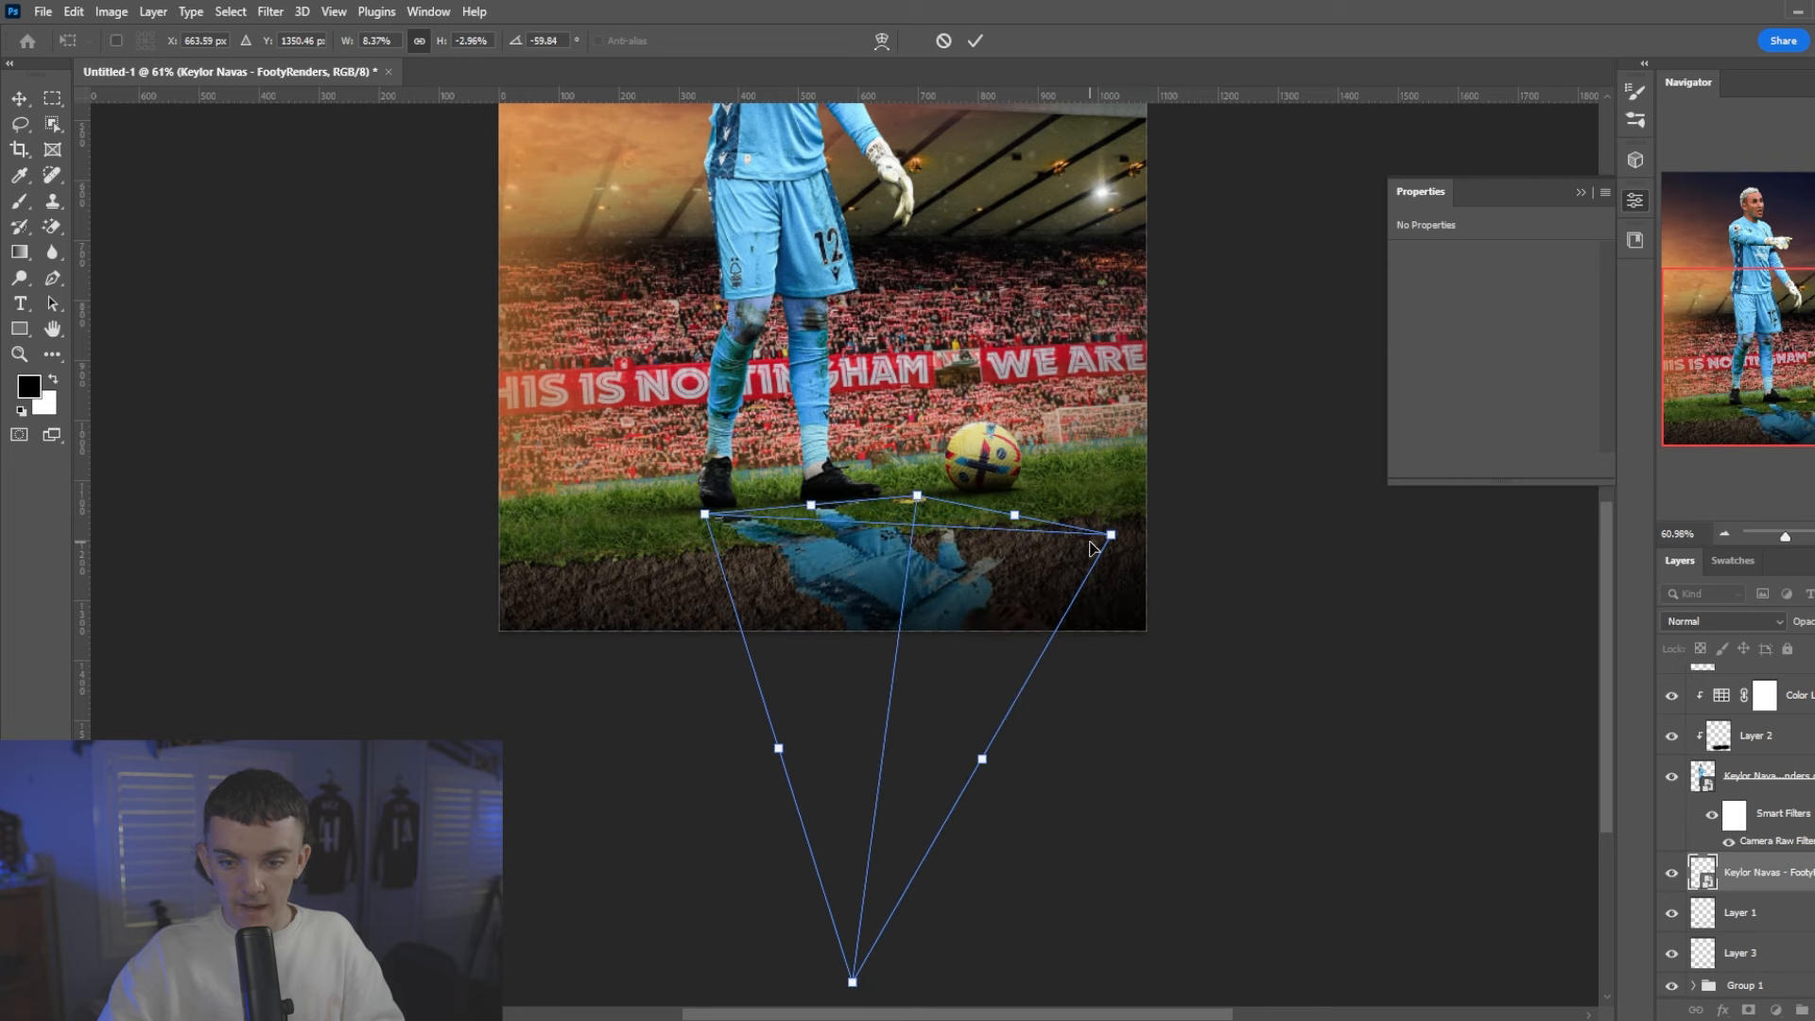
drag(1110, 534, 1177, 603)
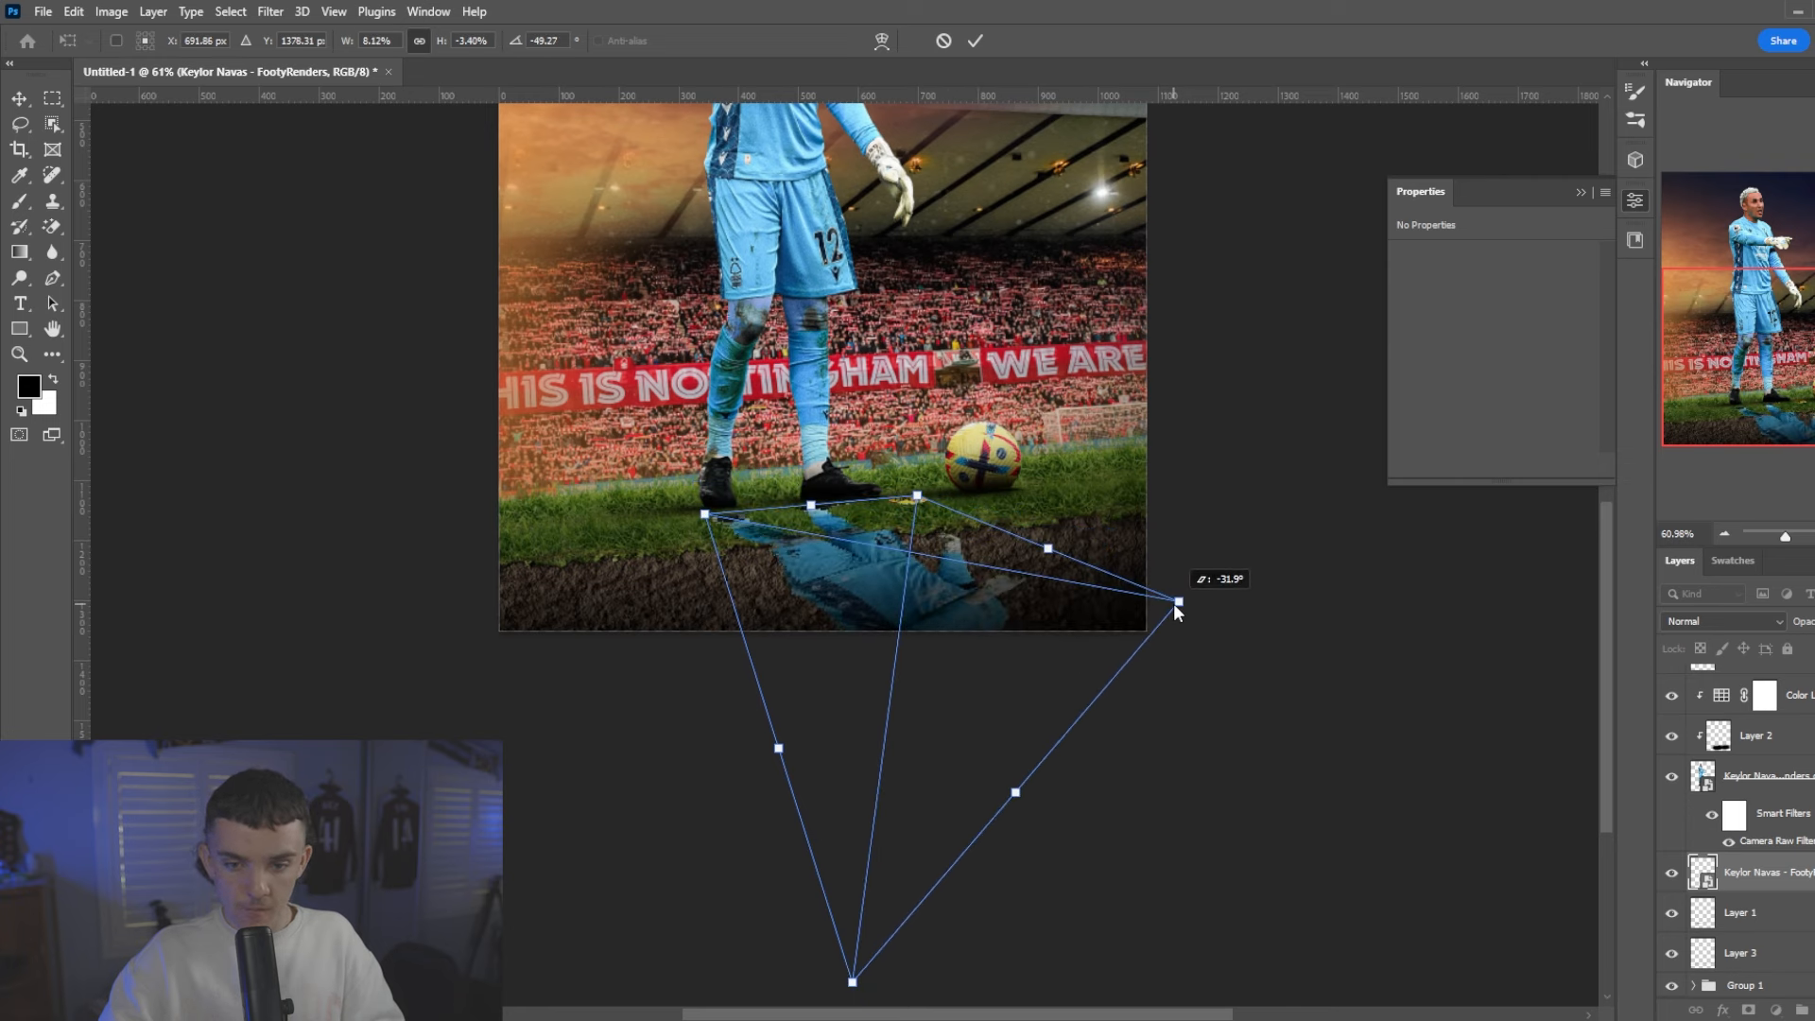
drag(917, 495, 991, 484)
drag(705, 513, 715, 508)
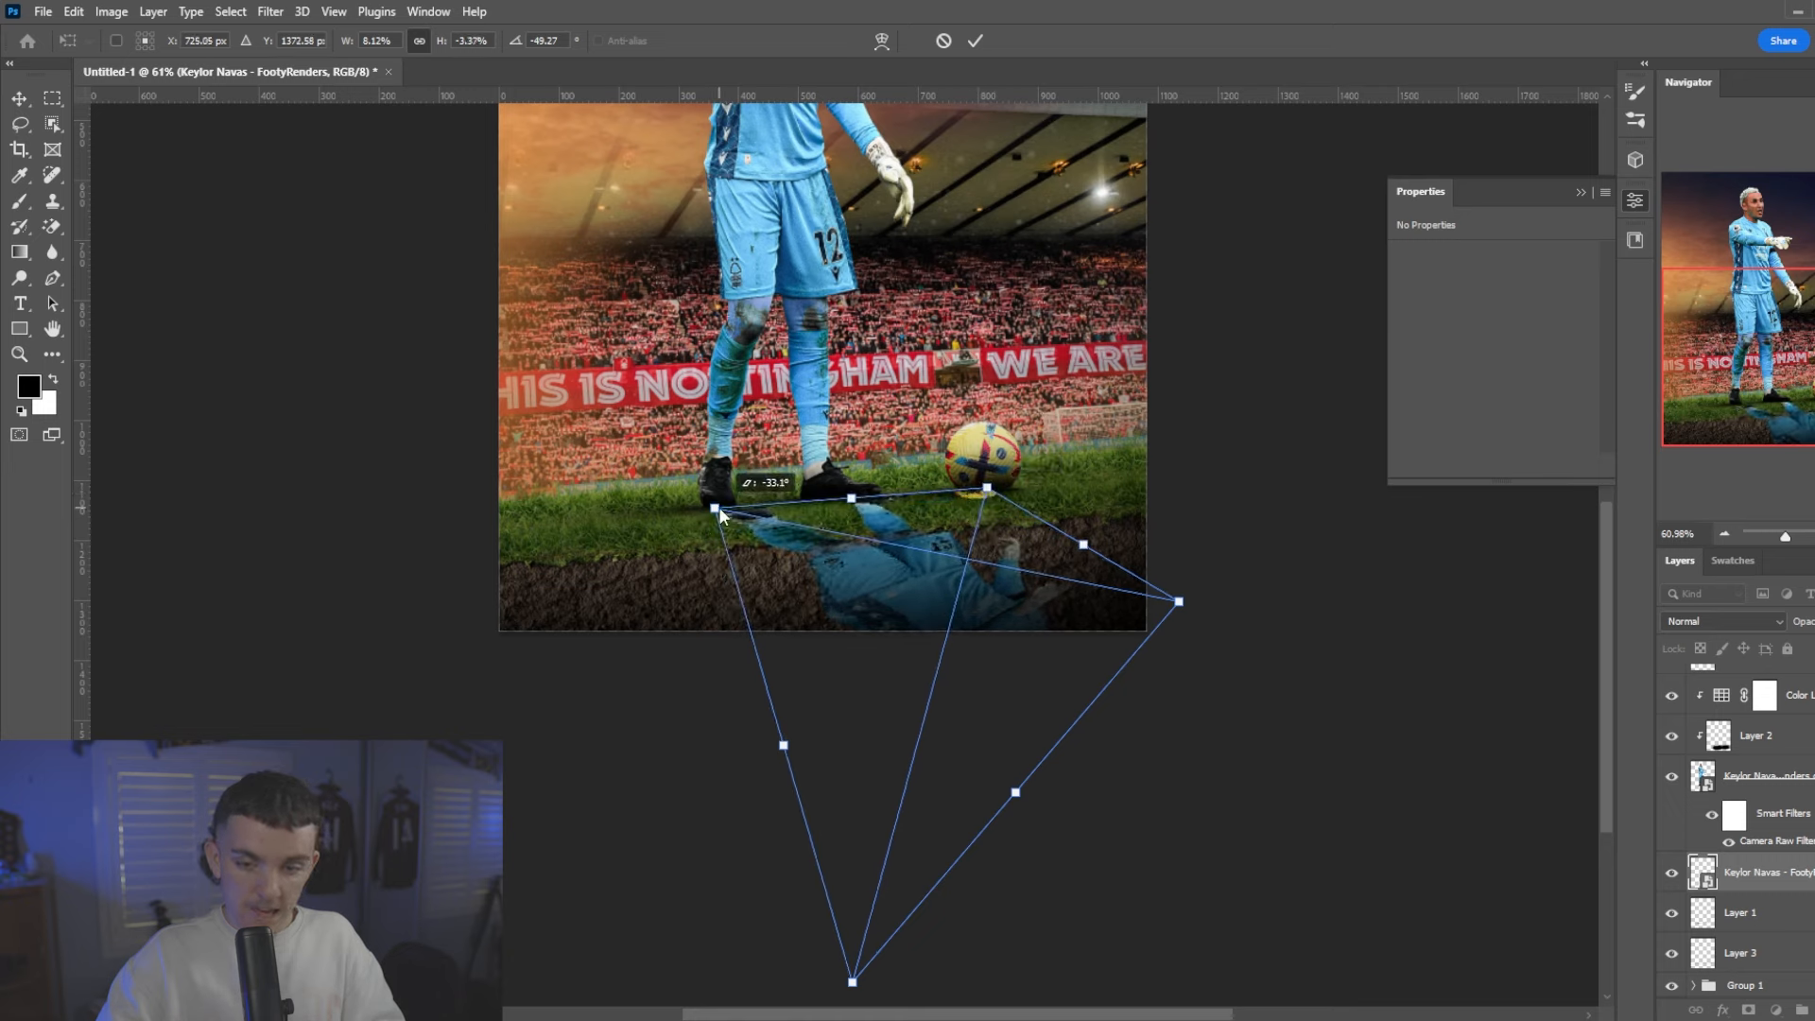
- Slant the flipped copy's head end sideways past the ball, align its foot edge with the boots and commit the transform
drag(1017, 792, 1358, 746)
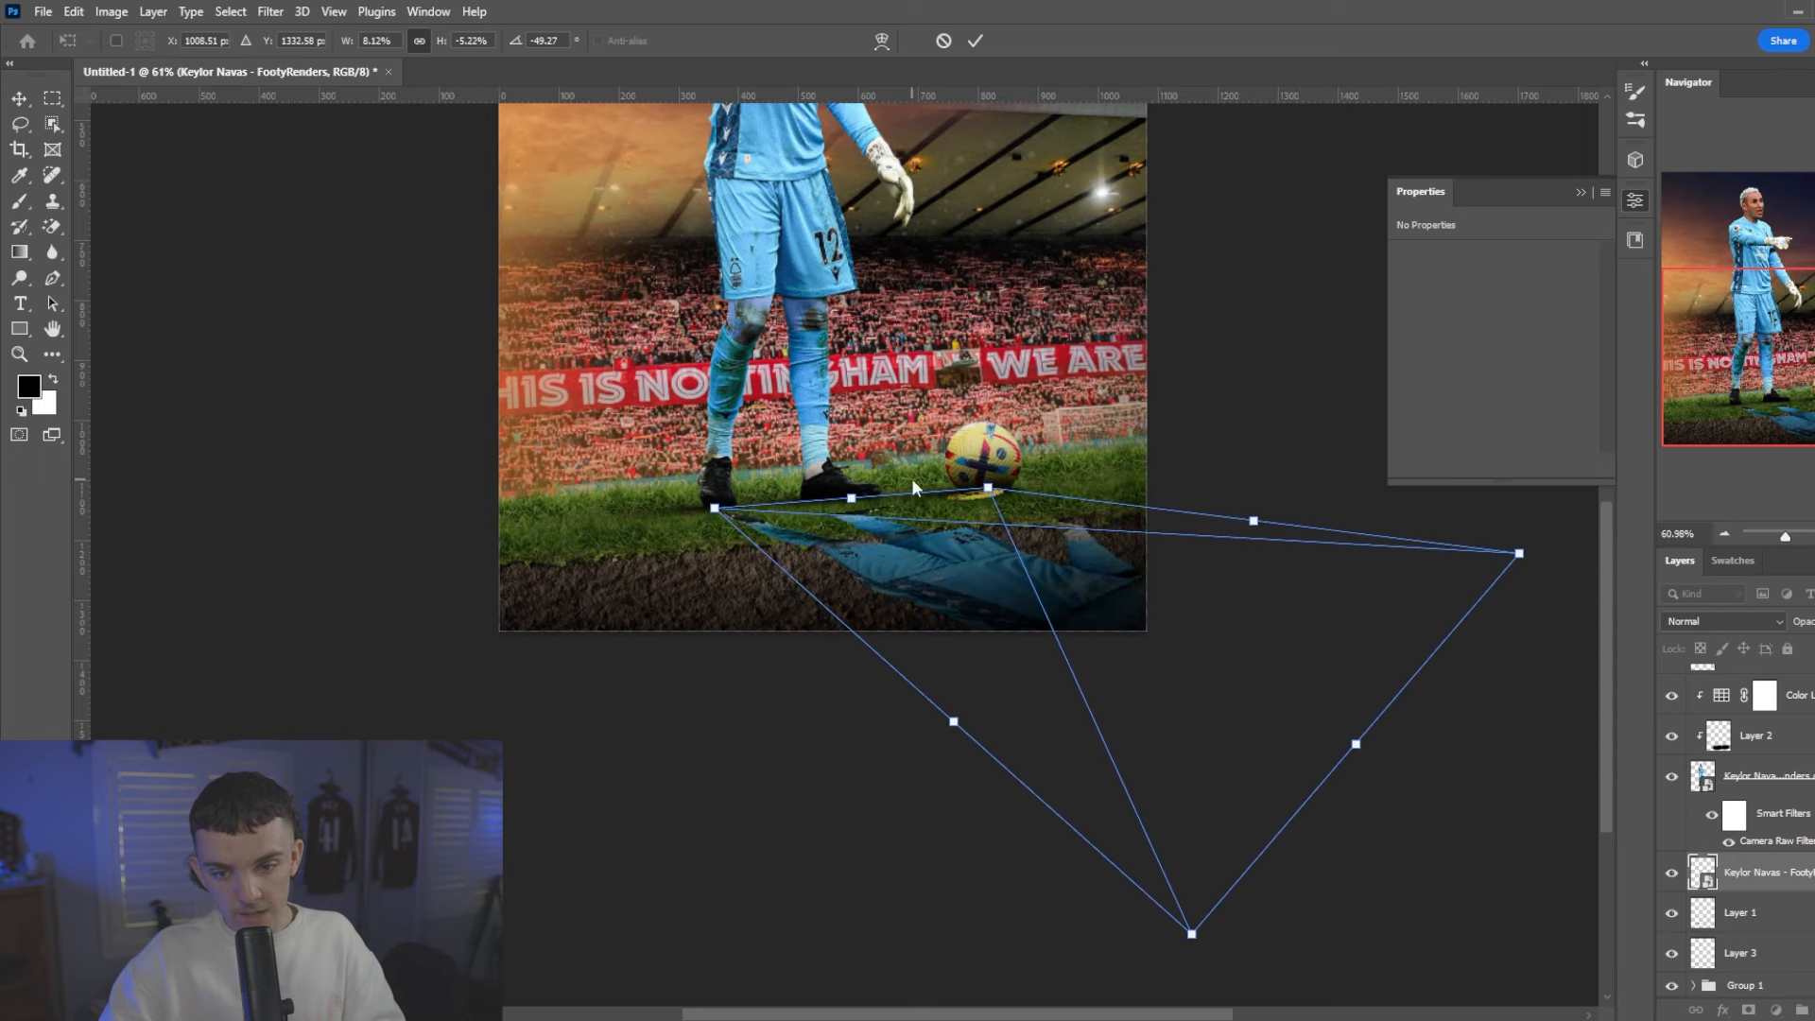
drag(986, 488, 1006, 489)
drag(847, 498, 848, 490)
key(Return)
key(b)
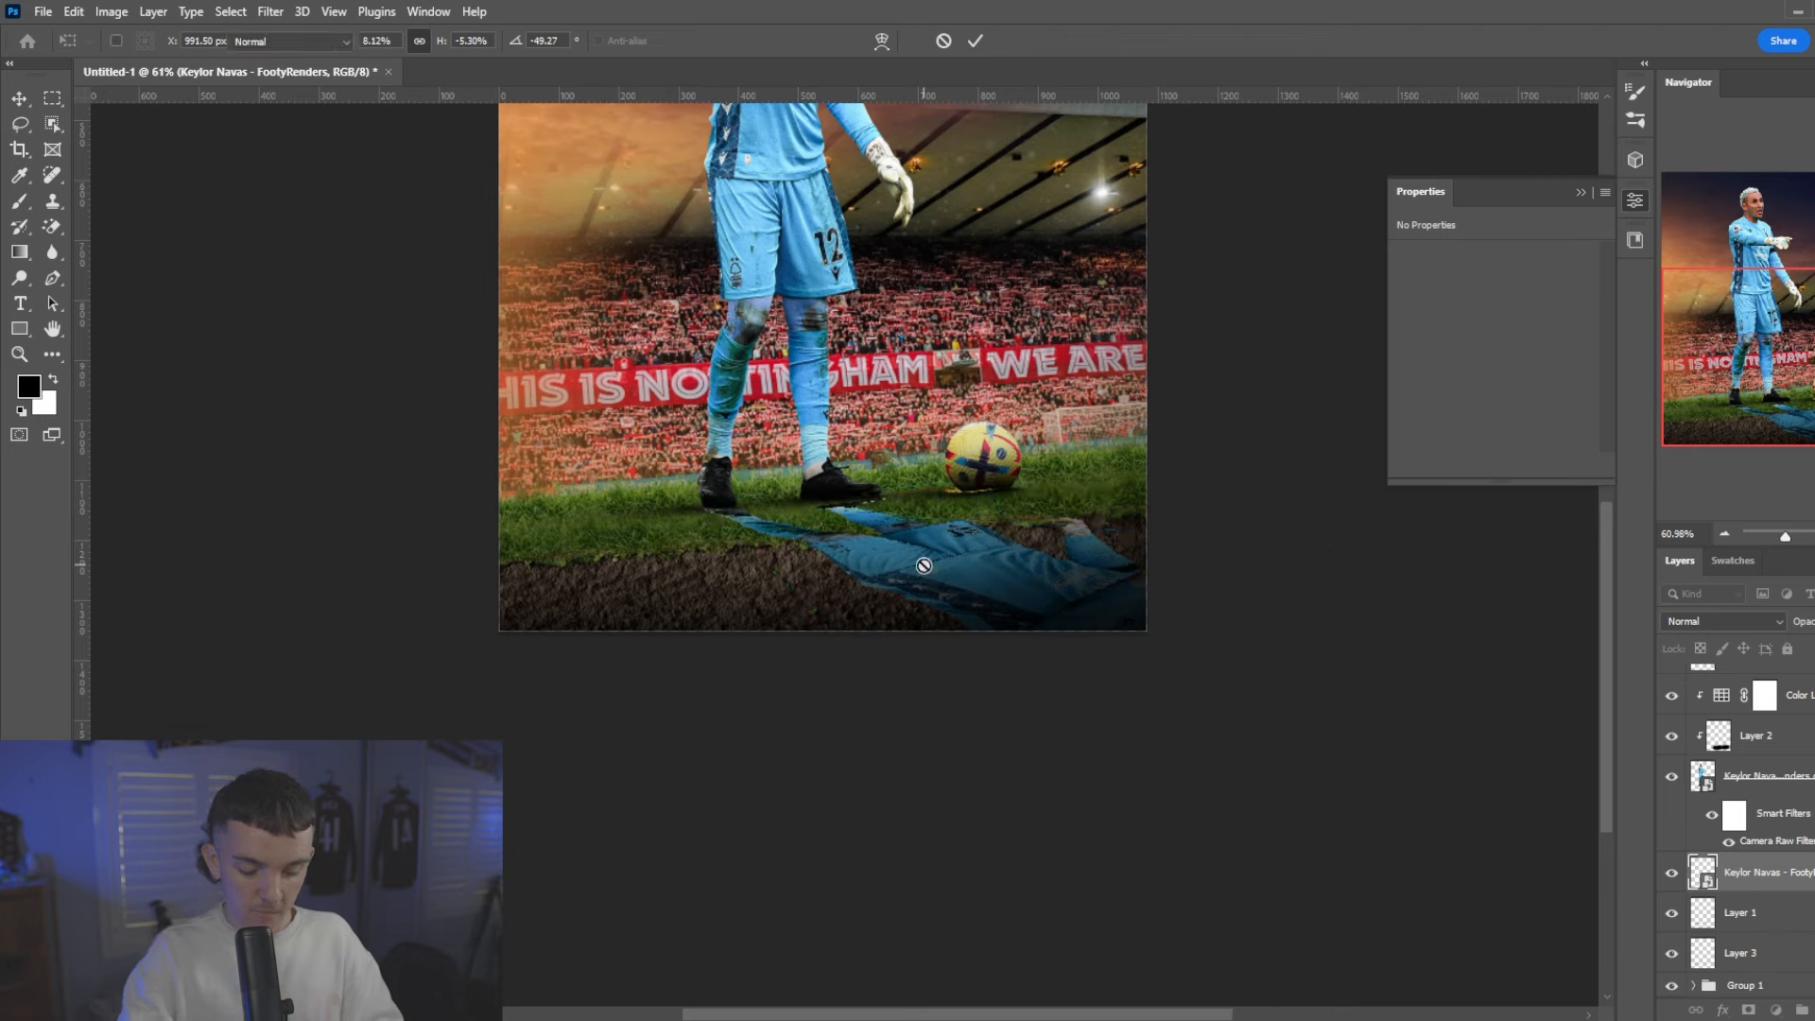
- Convert the flipped goalkeeper copy to a new Smart Object and nudge it 8 px down and 8 px to the right
right_click(1793, 896)
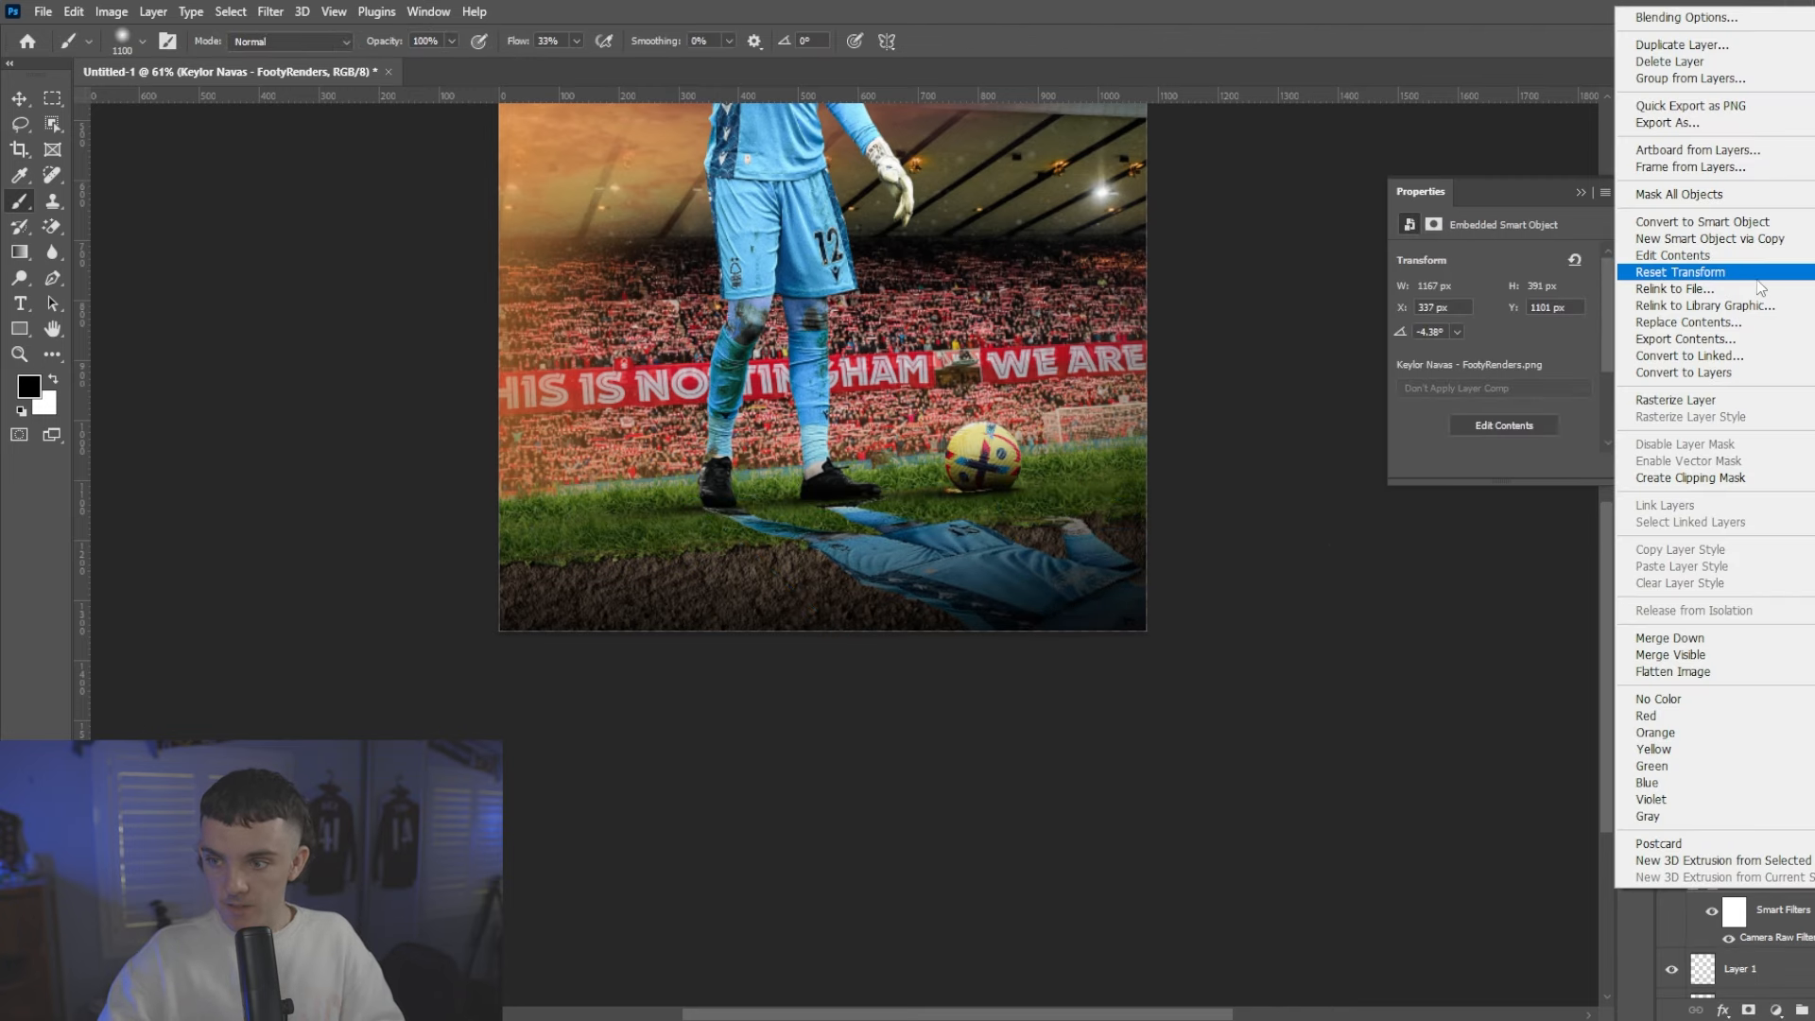
click(1692, 227)
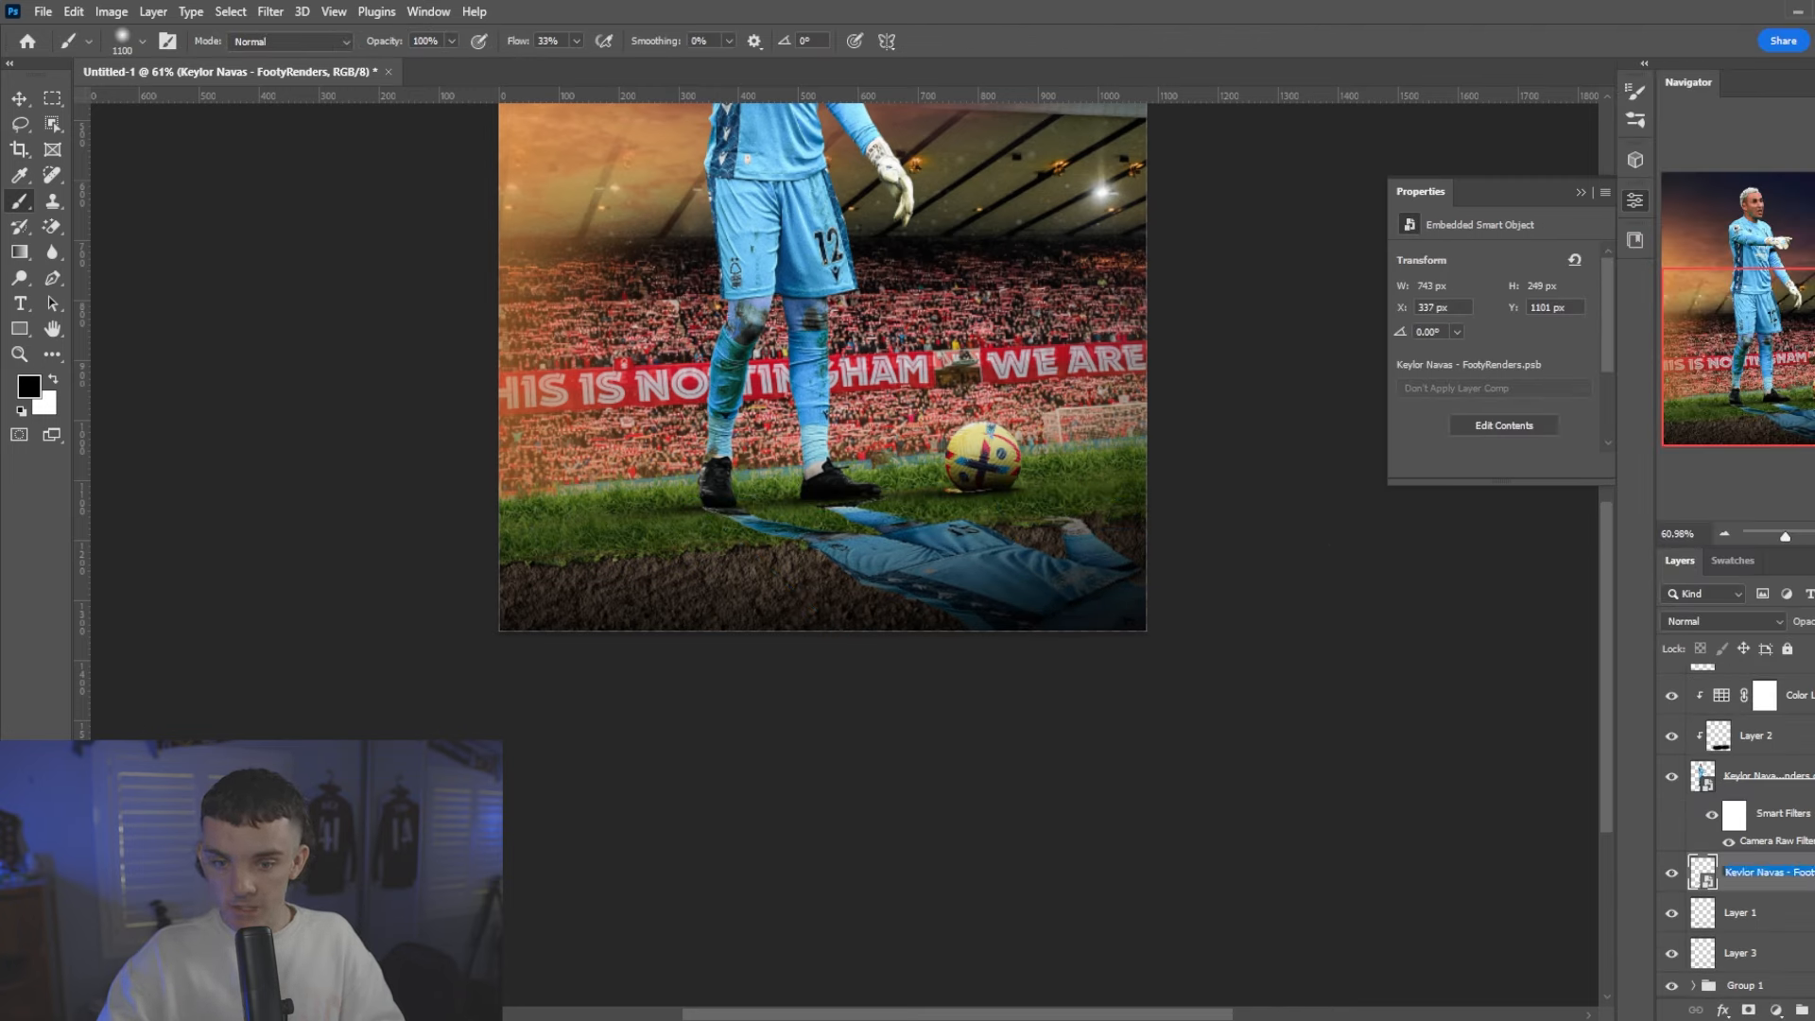
key(ctrl+t)
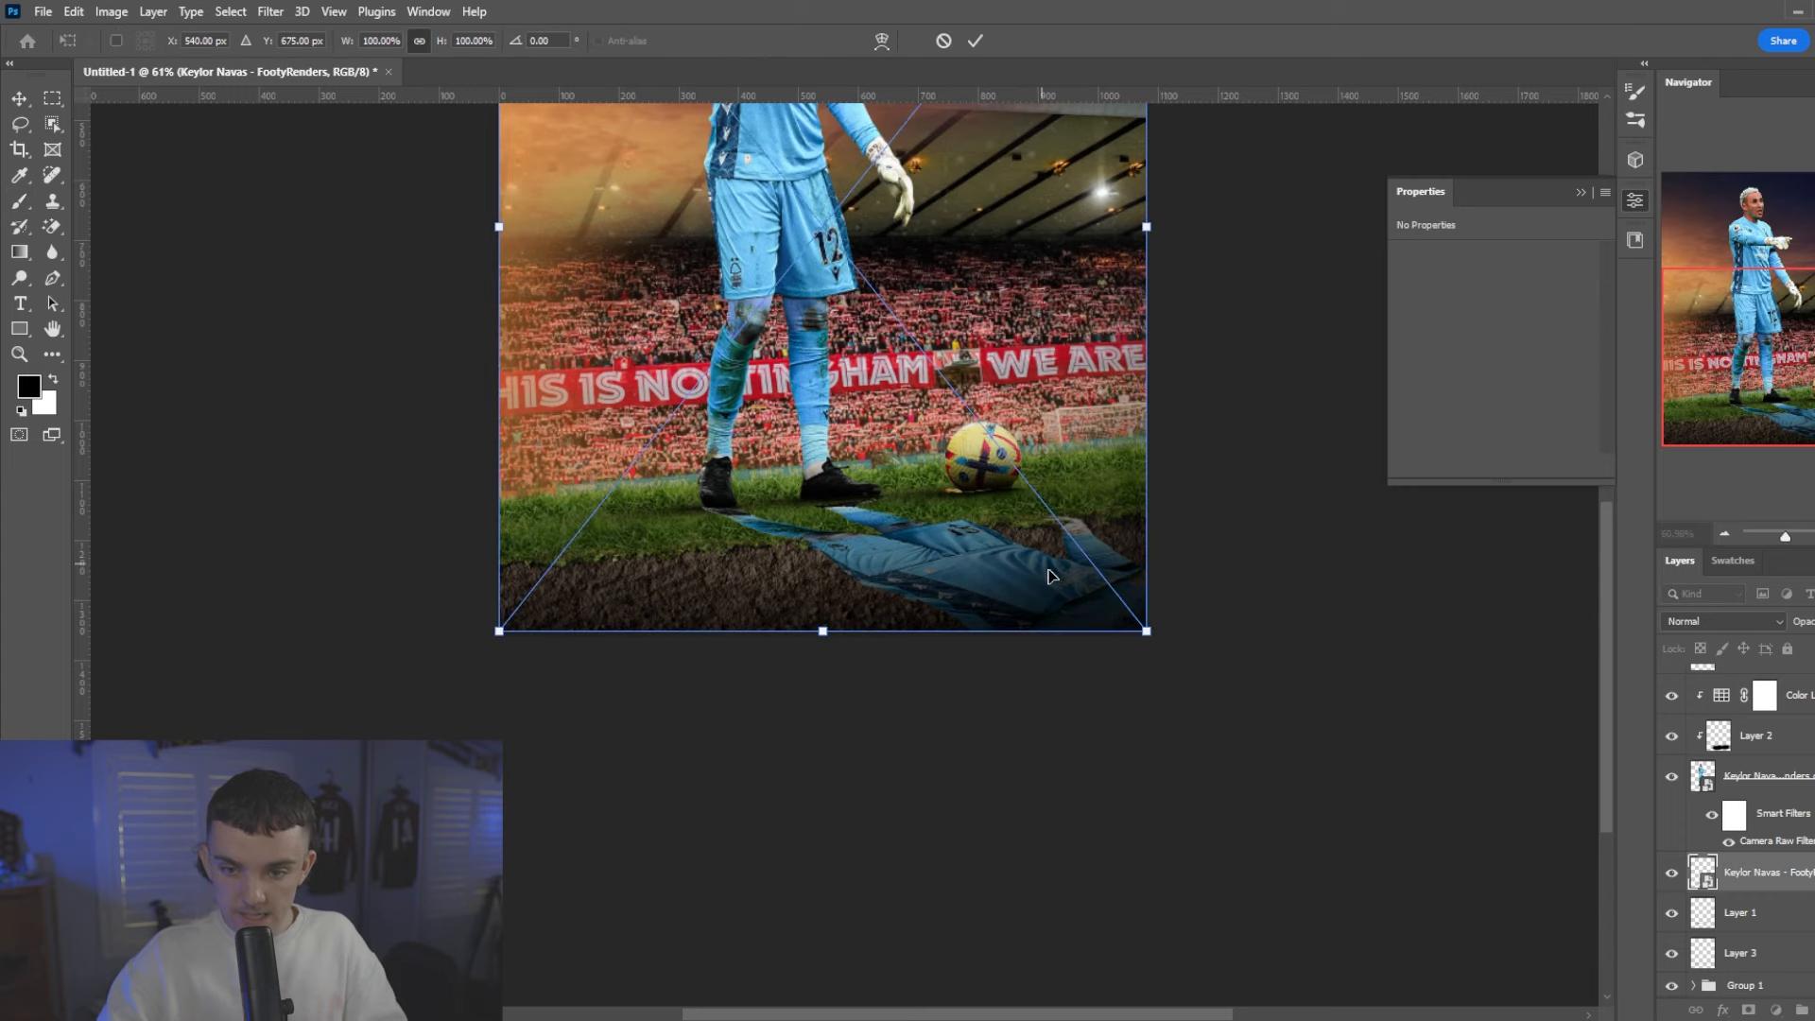
key(Escape)
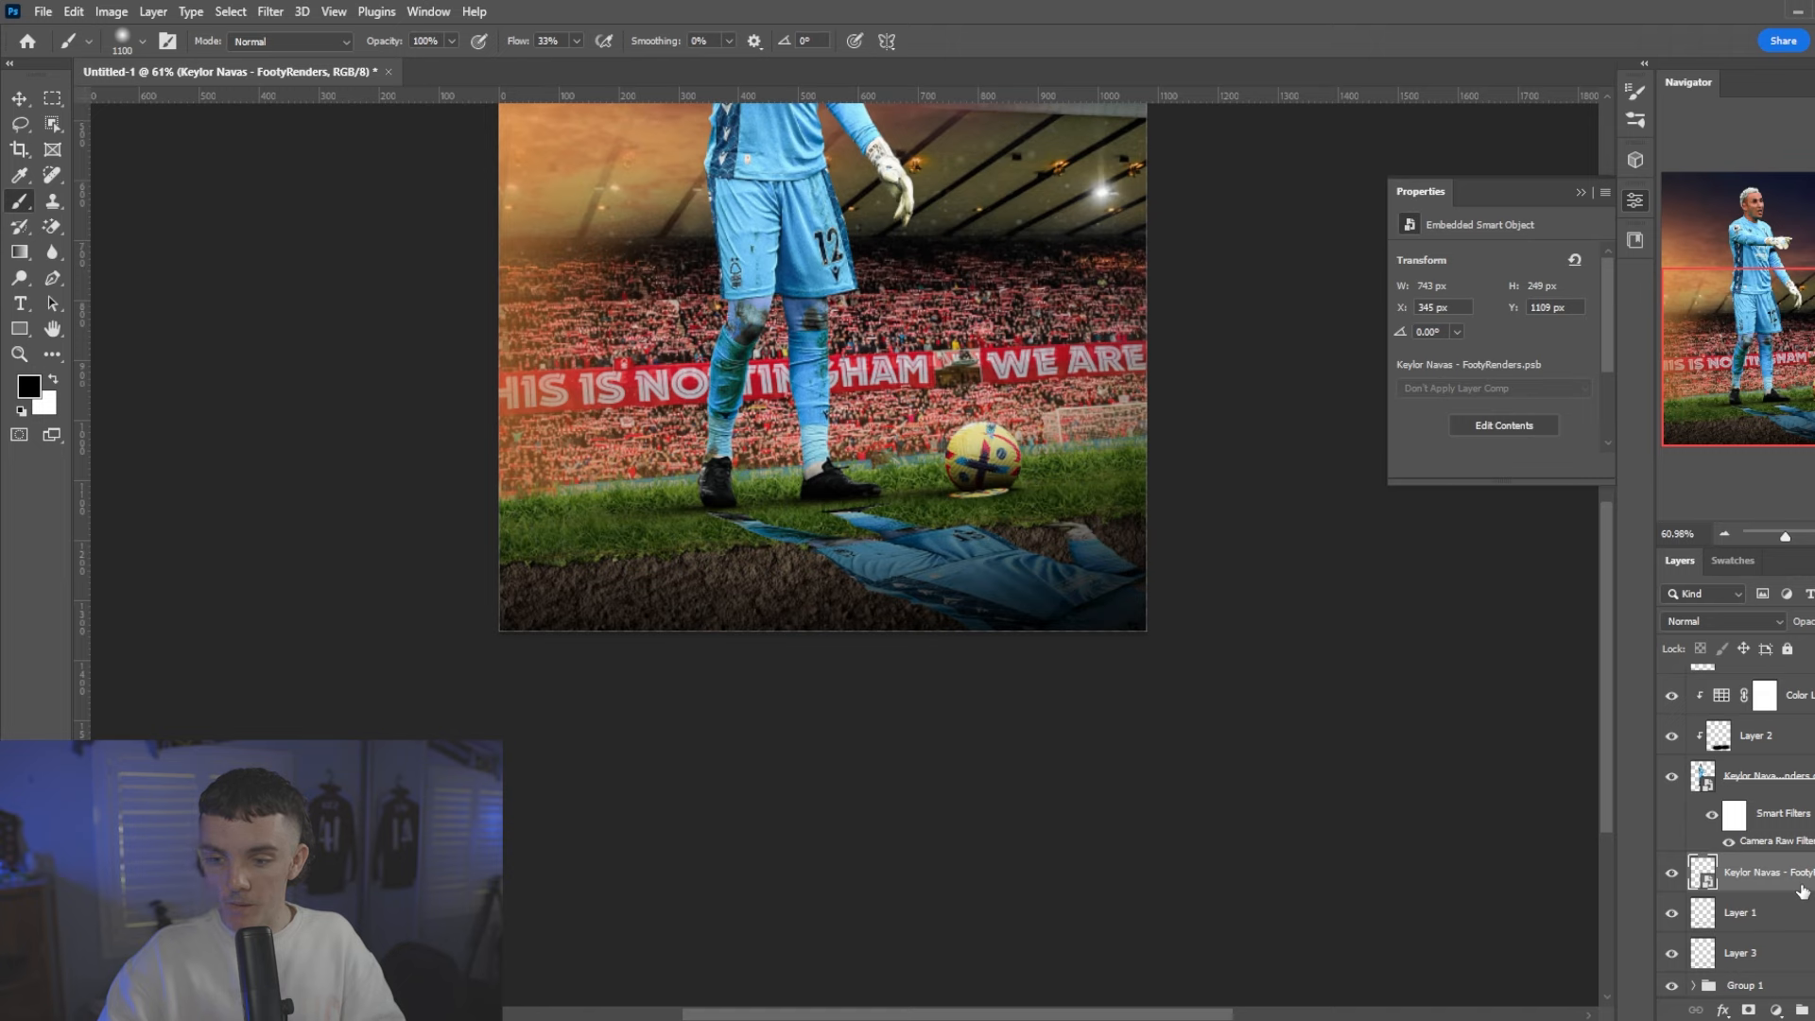
- Apply a black (#000000) Color Overlay layer style to the flipped copy to turn it into a shadow
key(space)
drag(745, 344, 879, 344)
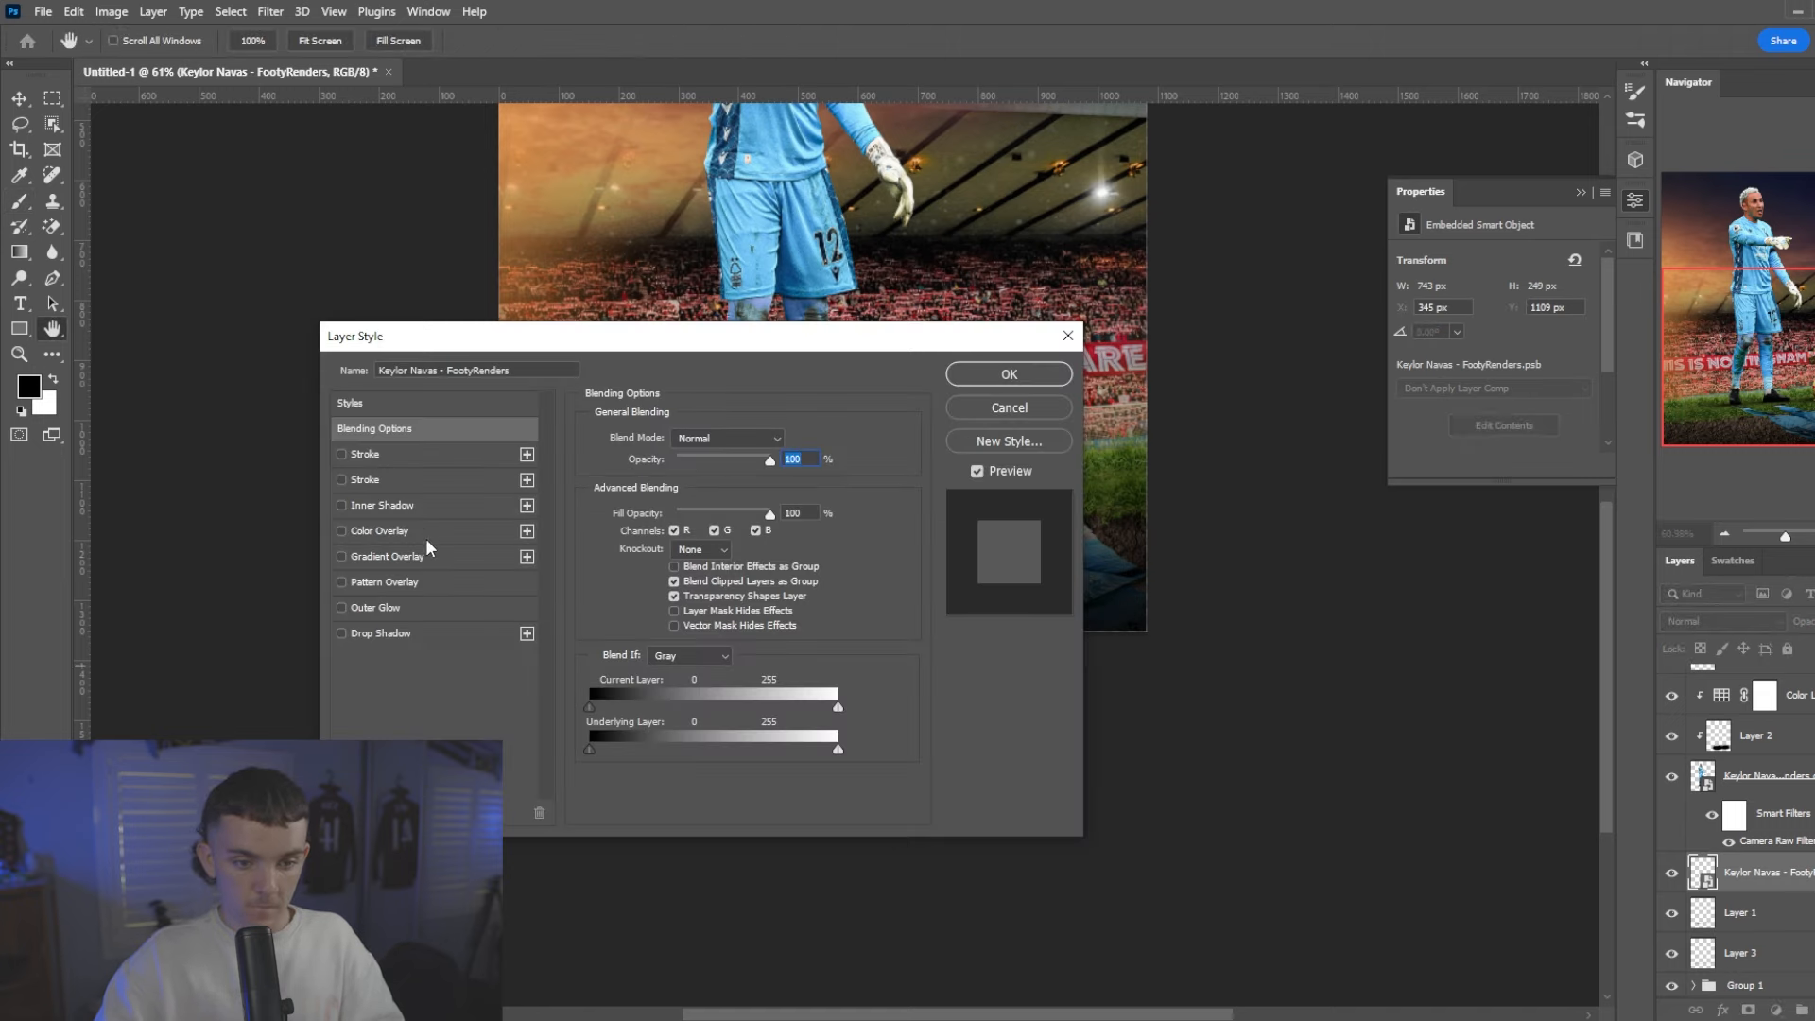
click(422, 530)
click(792, 440)
drag(567, 445, 573, 521)
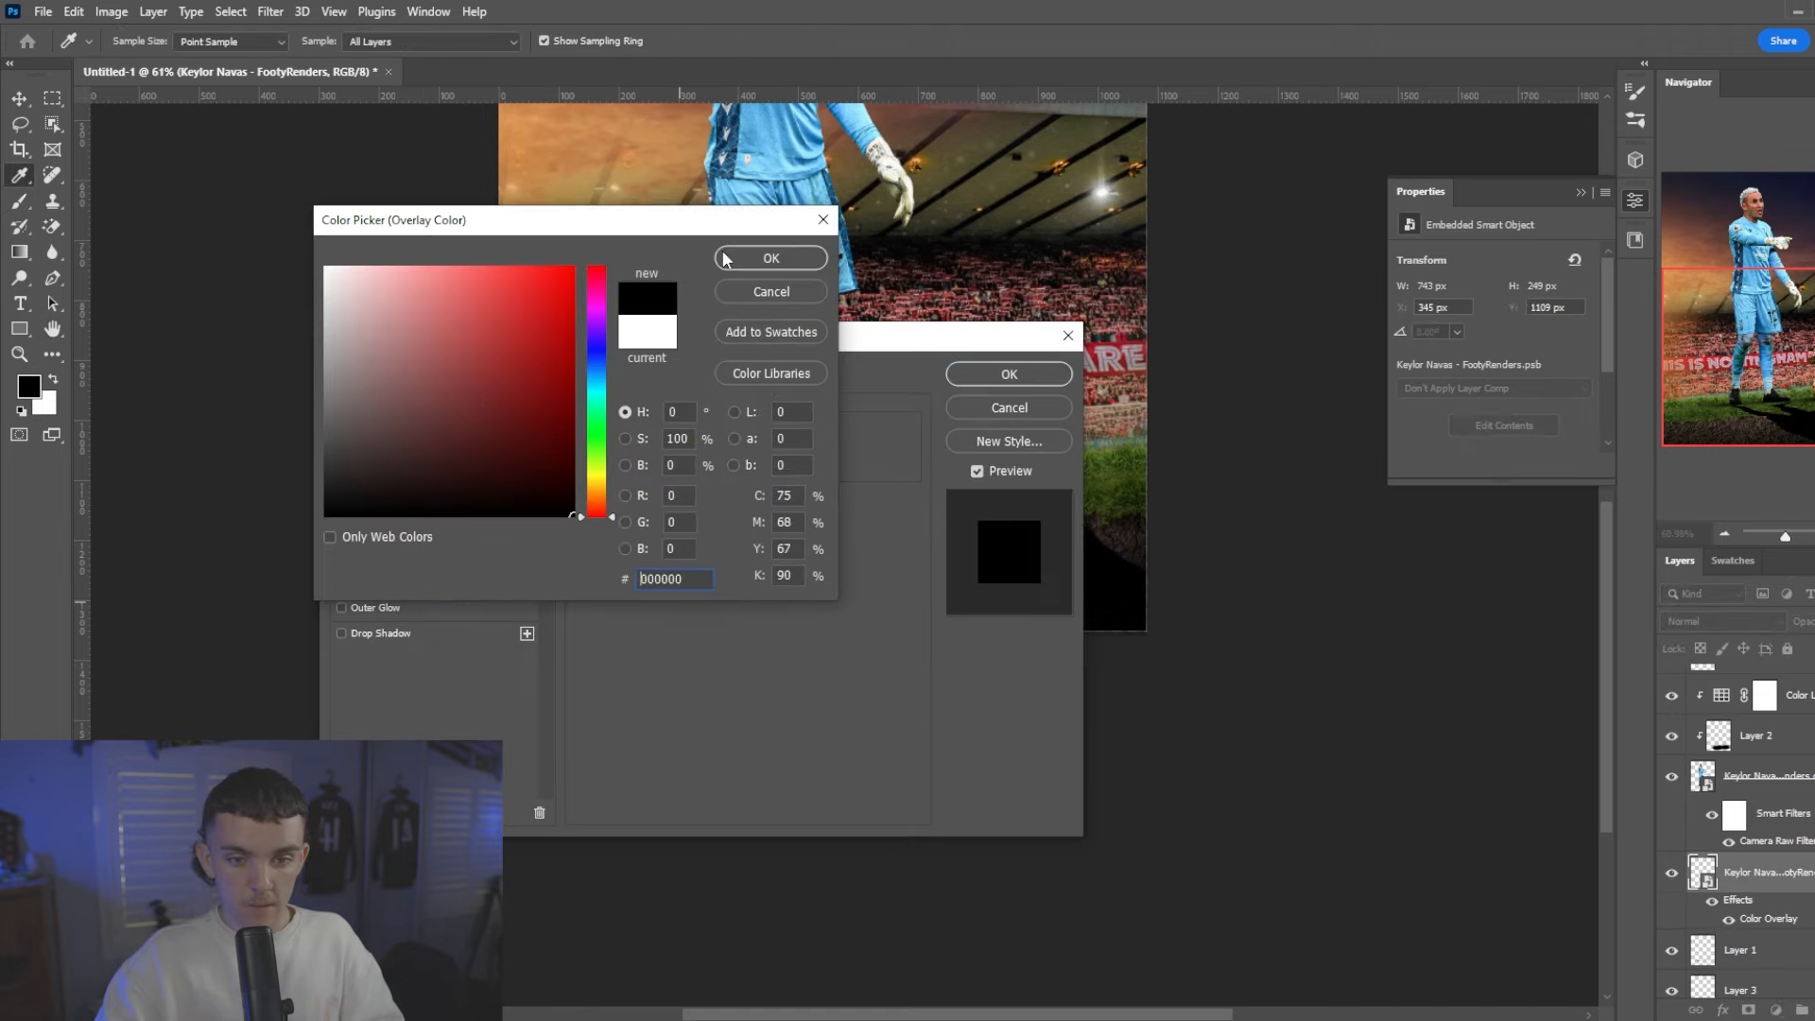
click(727, 260)
click(1002, 376)
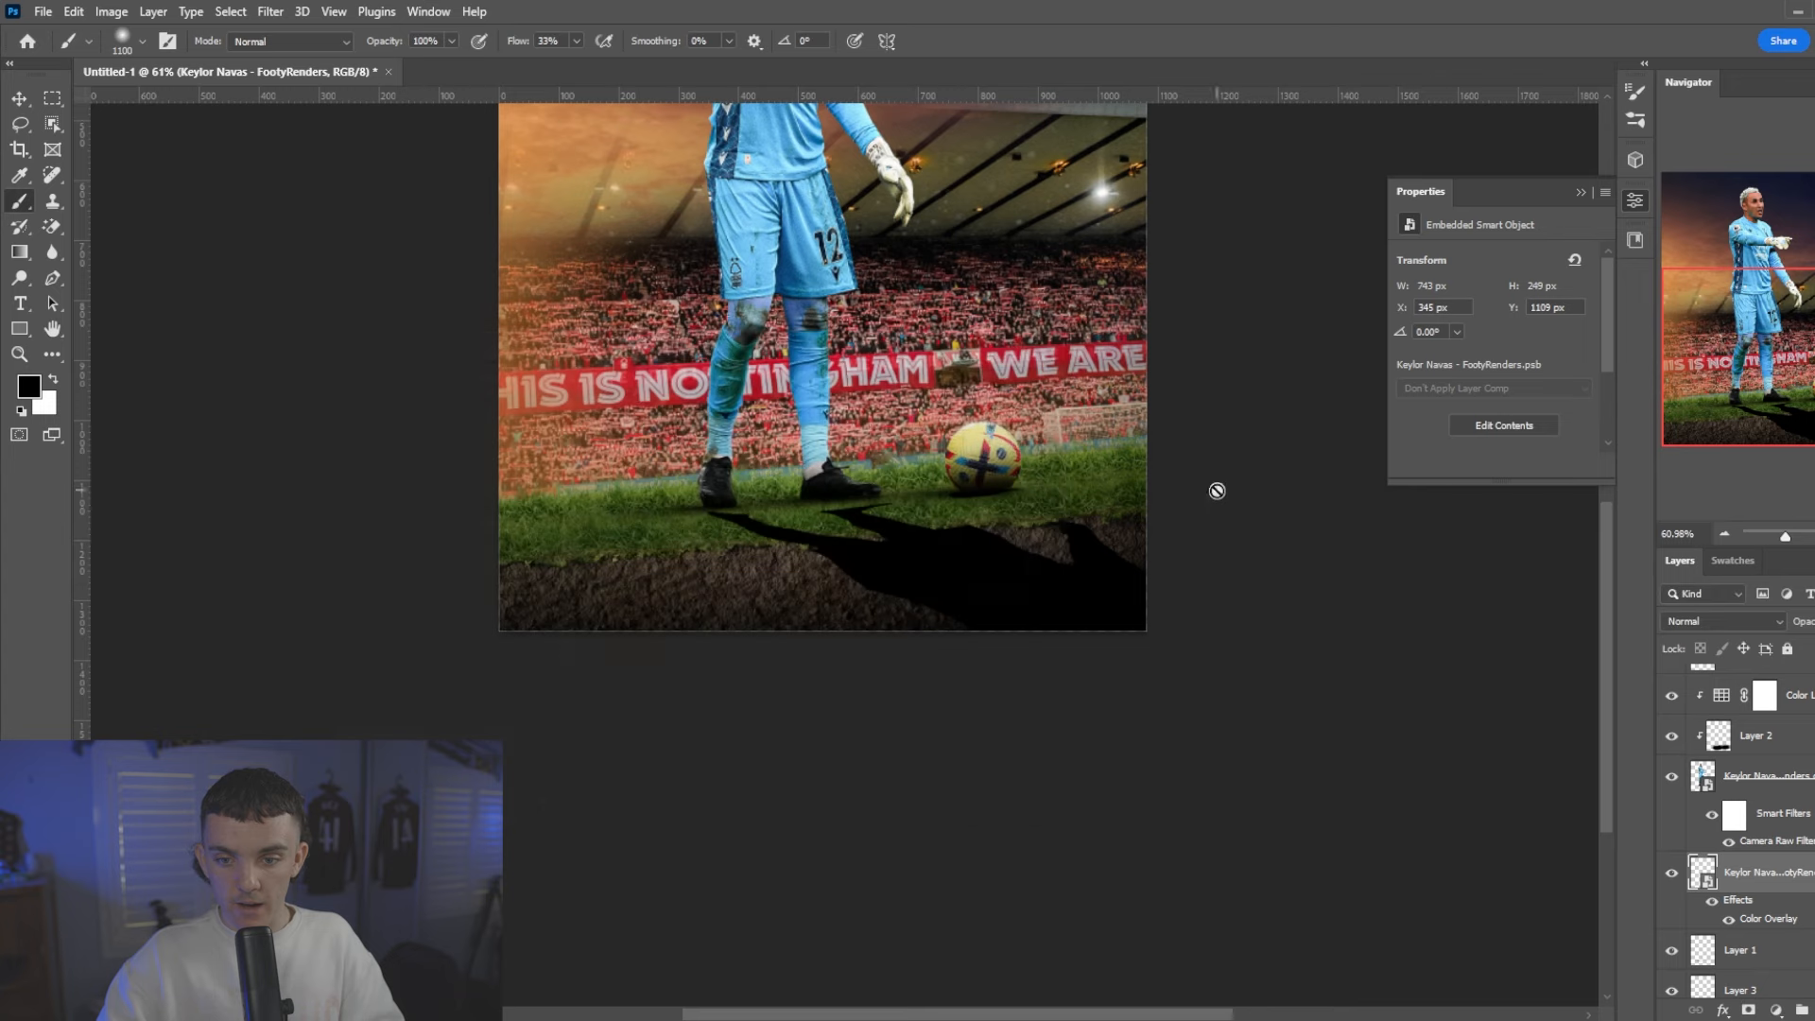
- Soften the shadow layer with a Gaussian Blur of 4 pixels radius
click(253, 16)
mouse_move(387, 265)
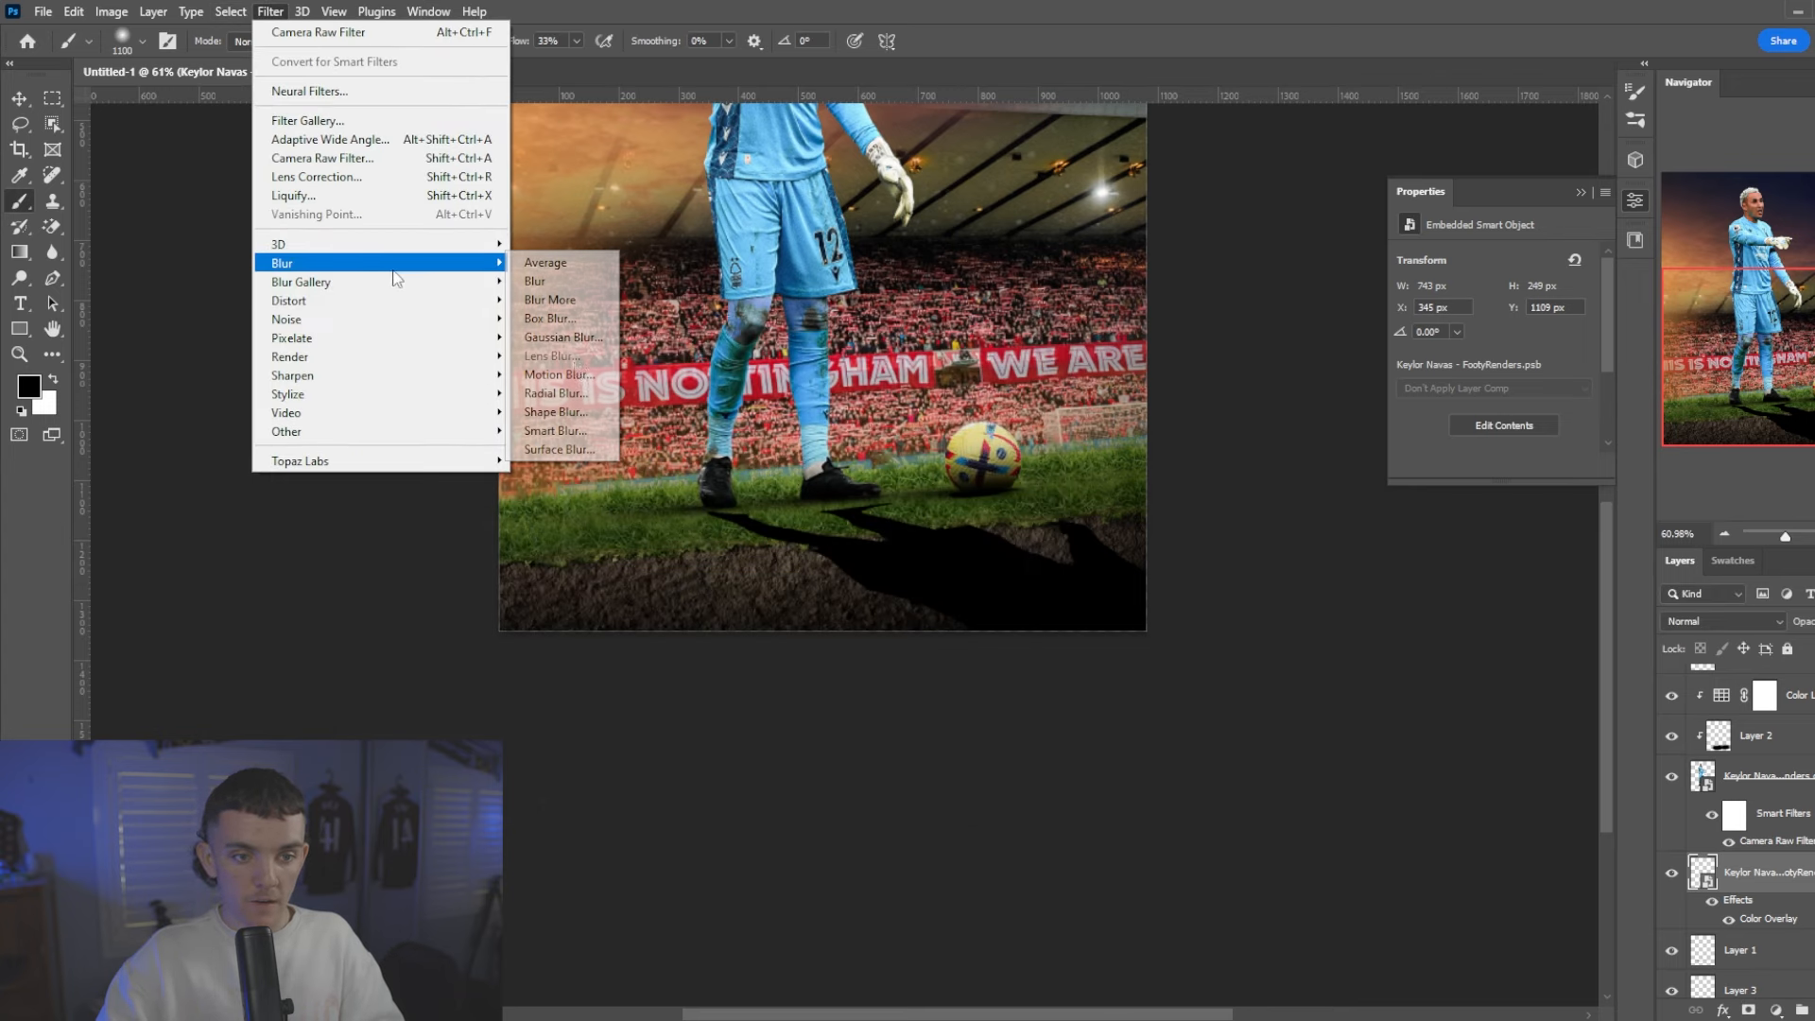
click(575, 341)
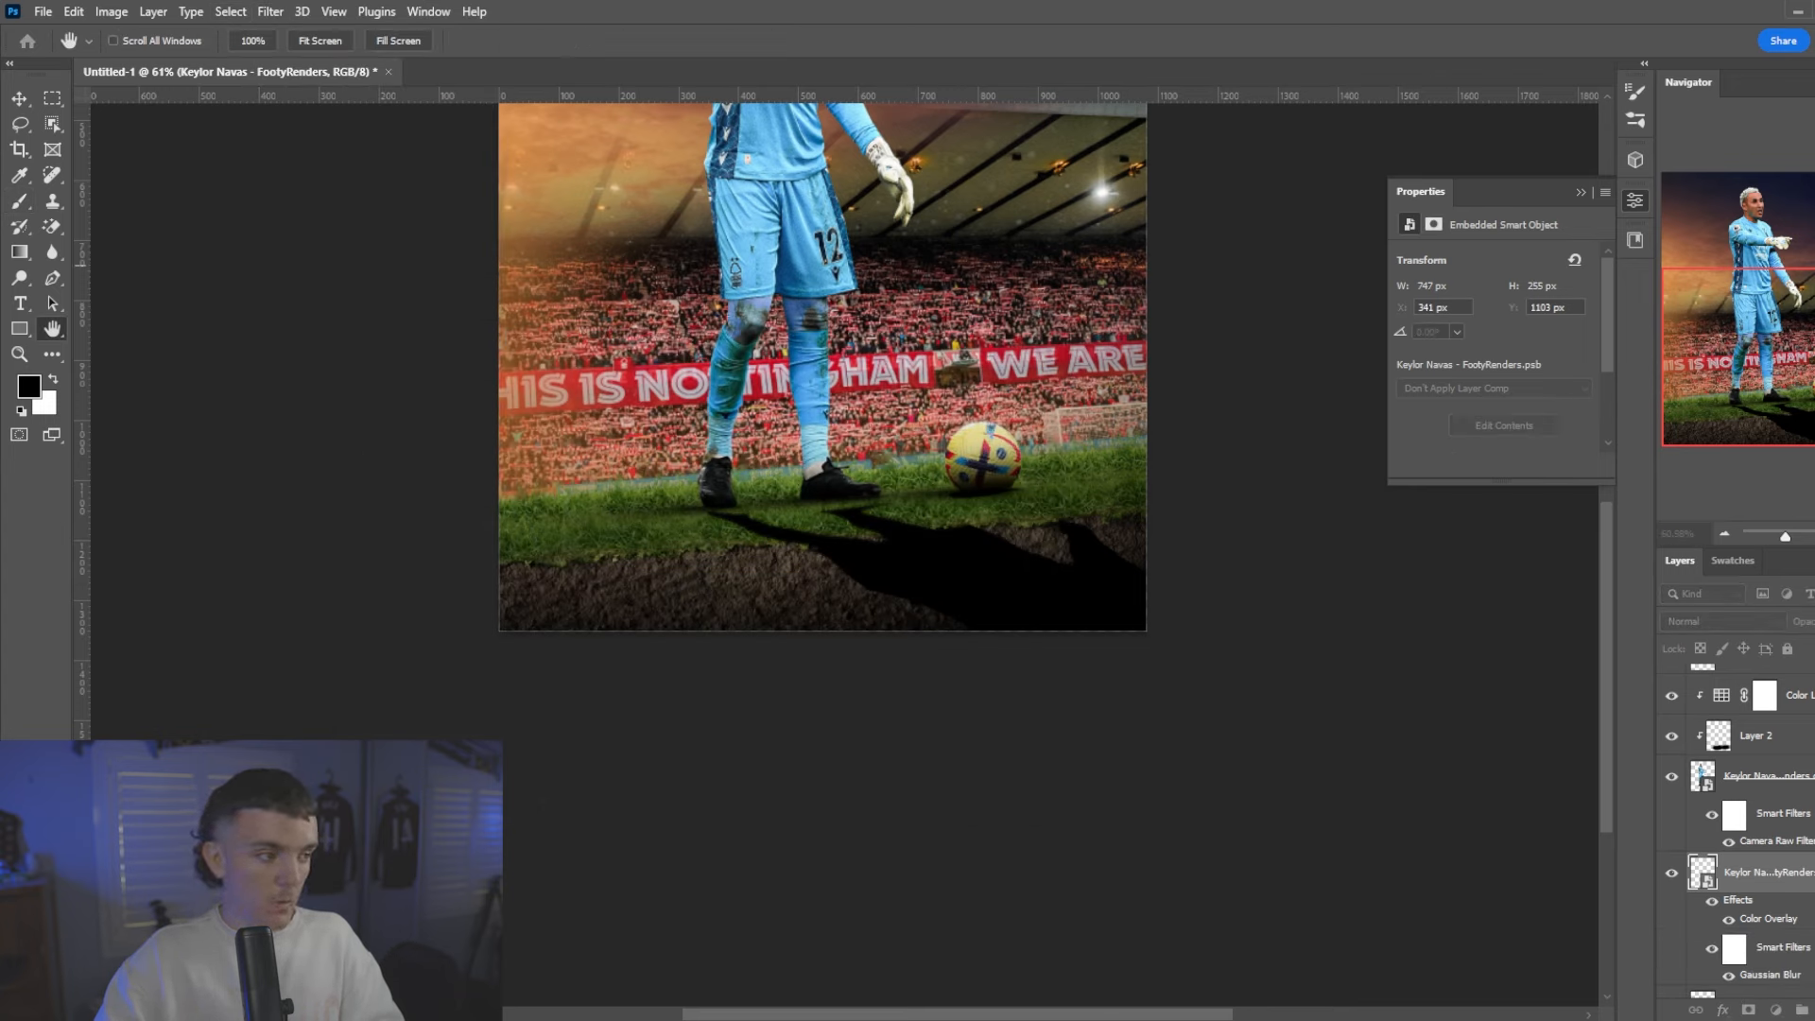
text(4)
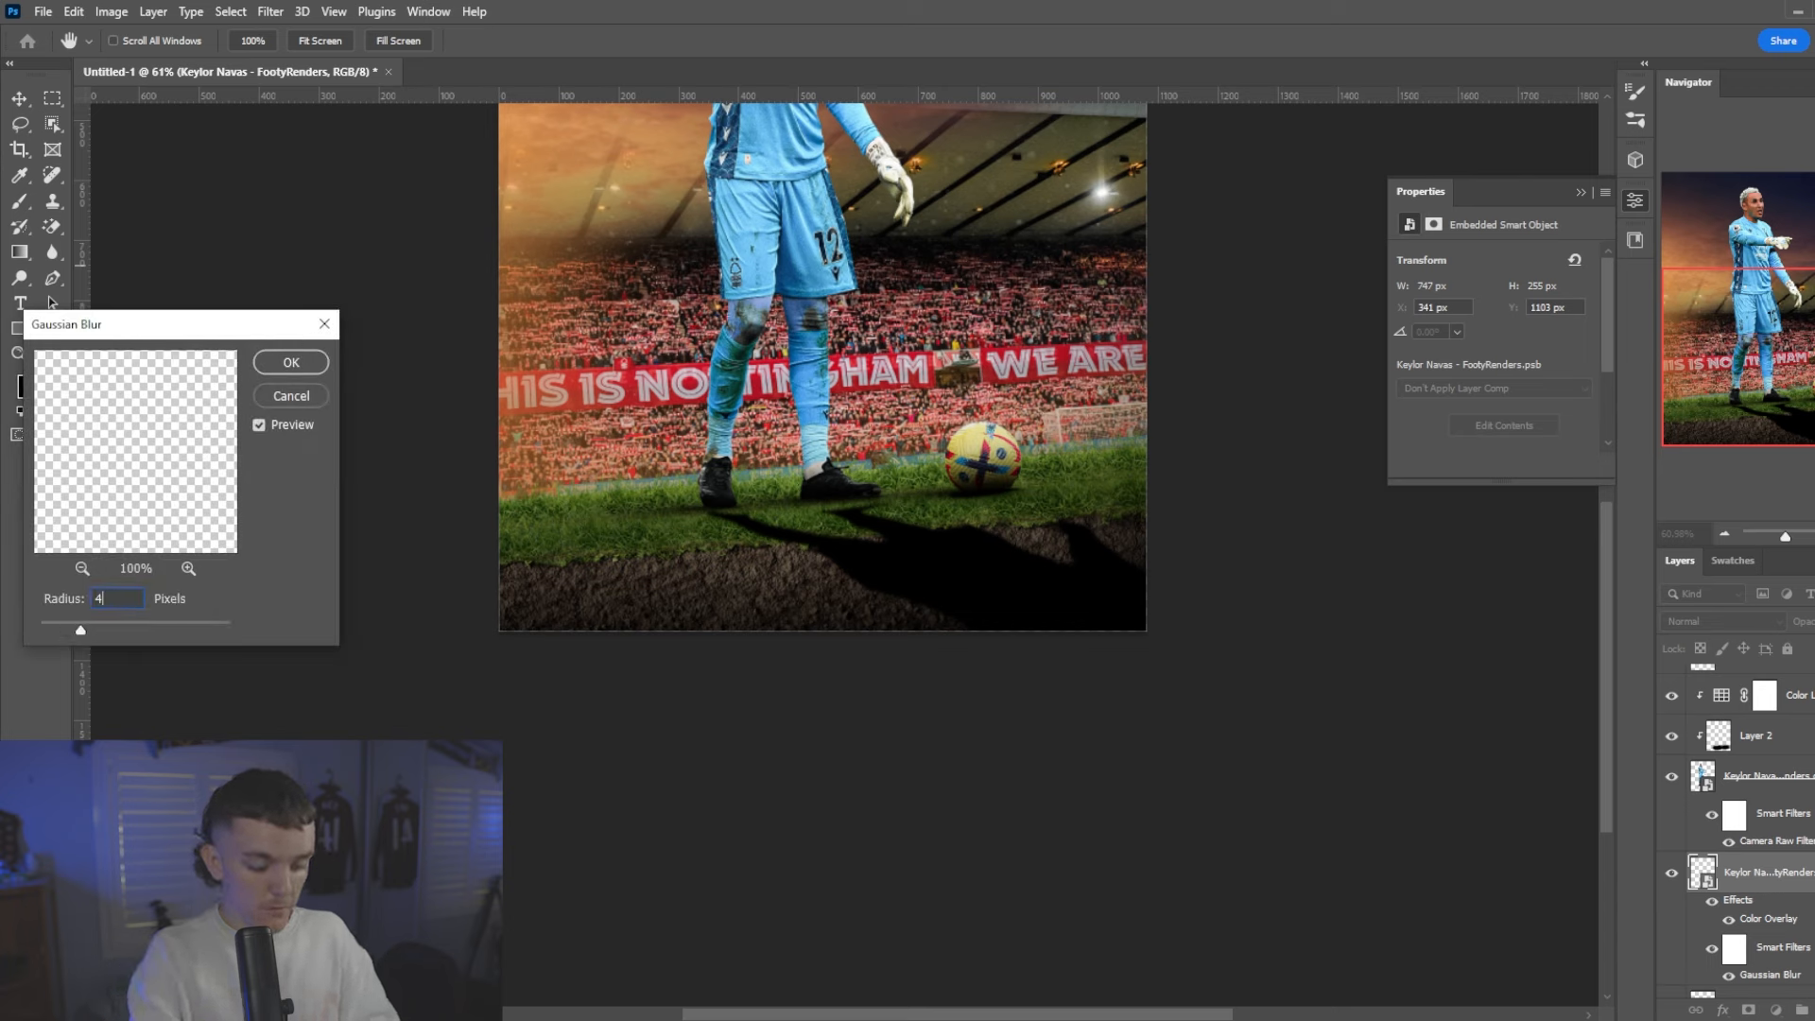
key(Return)
key(b)
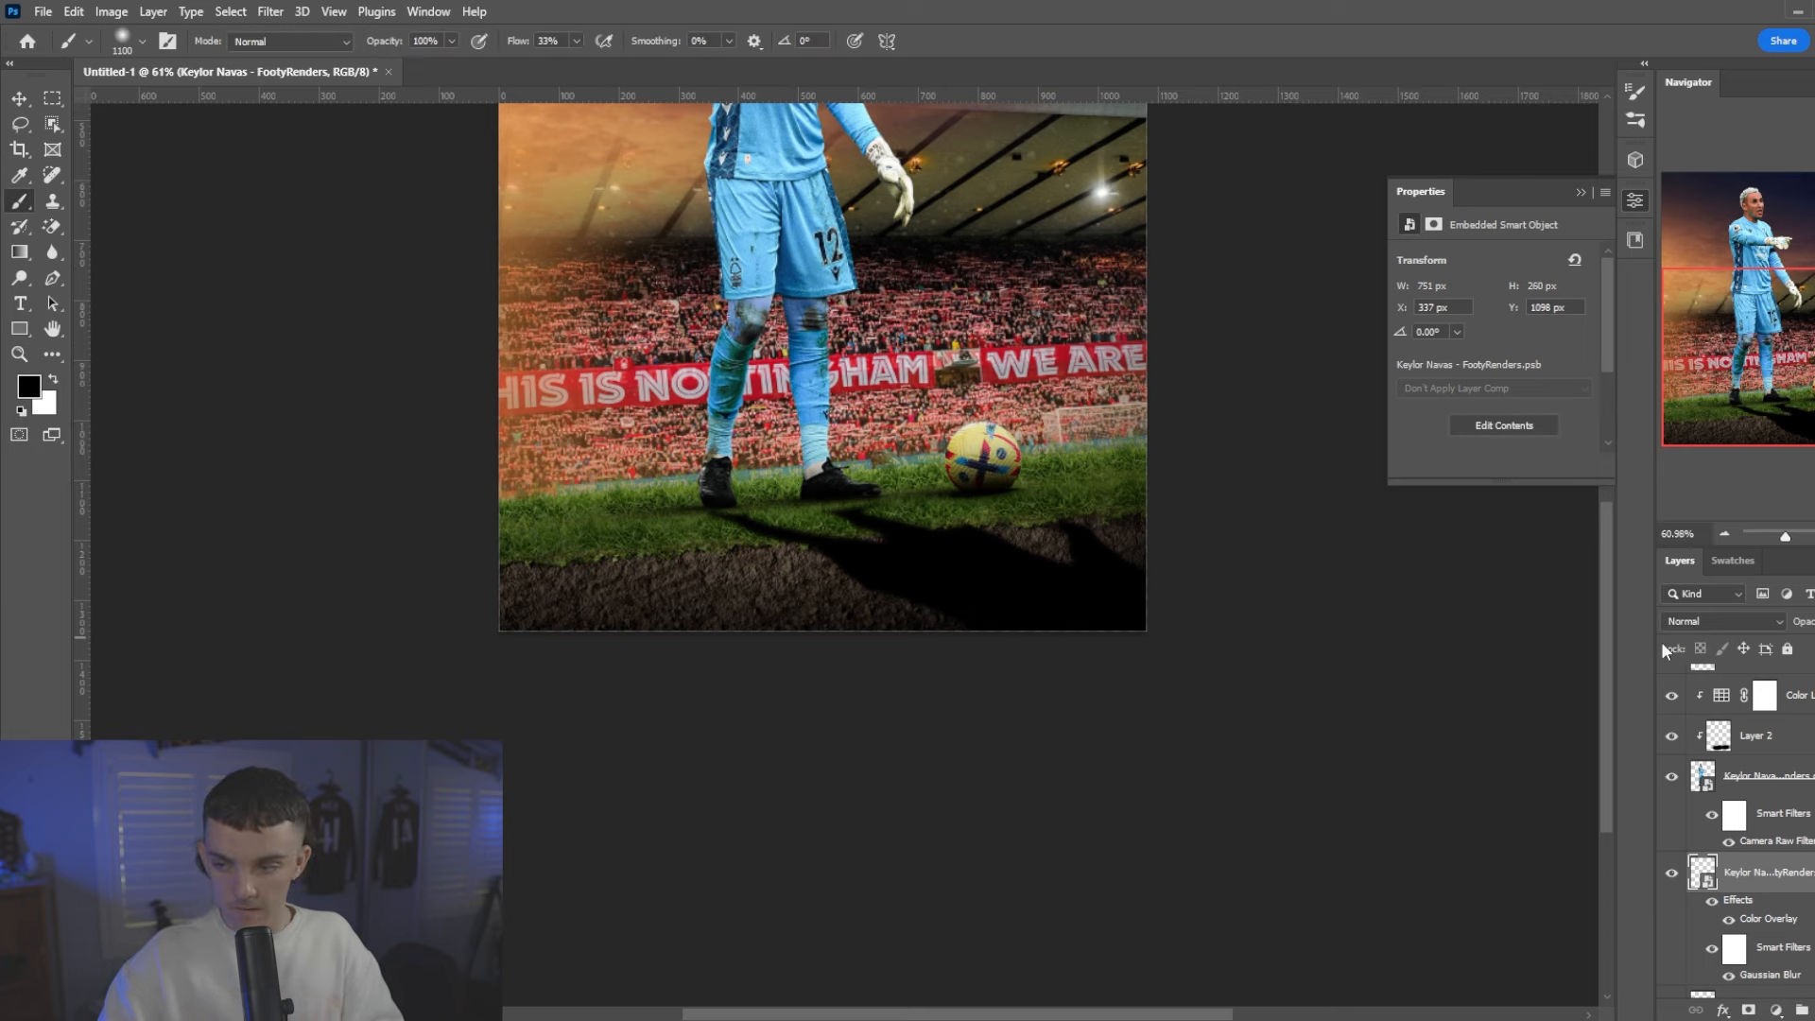
- Keep the shadow layer's blend mode at Normal, reduce its opacity strongly and compare the whole poster with the shadow hidden
click(1709, 625)
click(1730, 548)
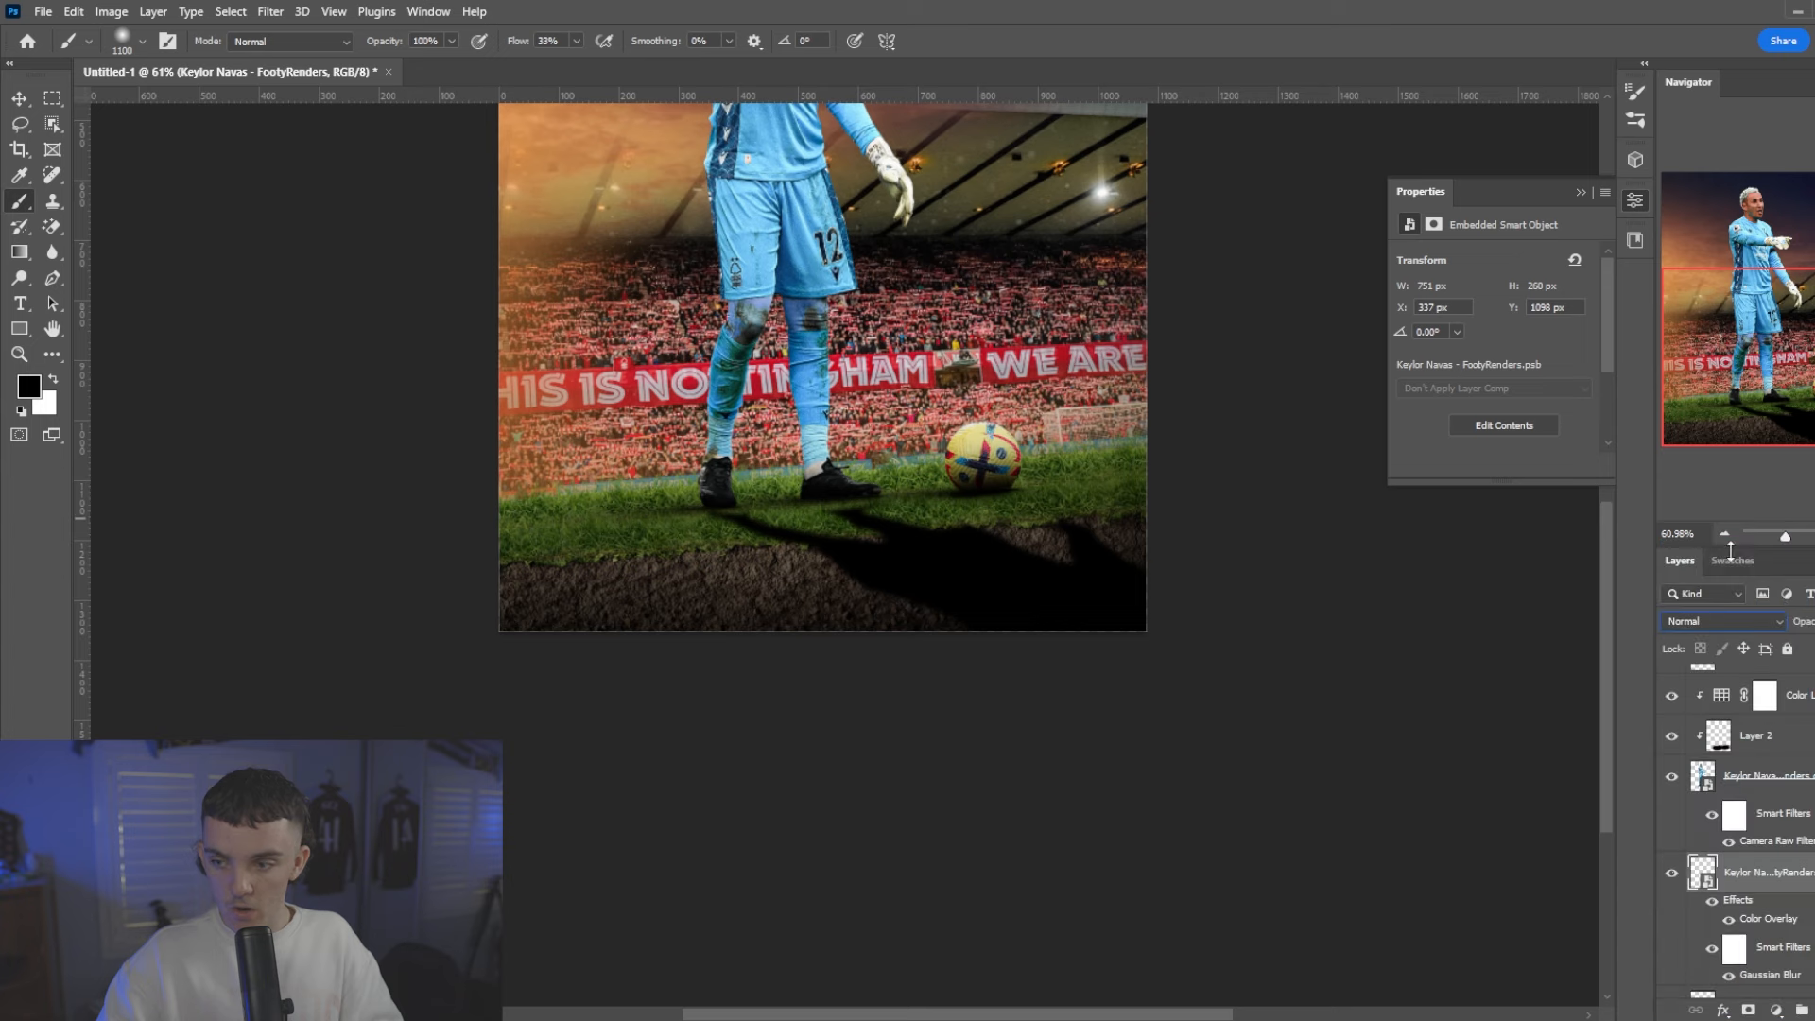
drag(1812, 624, 1770, 627)
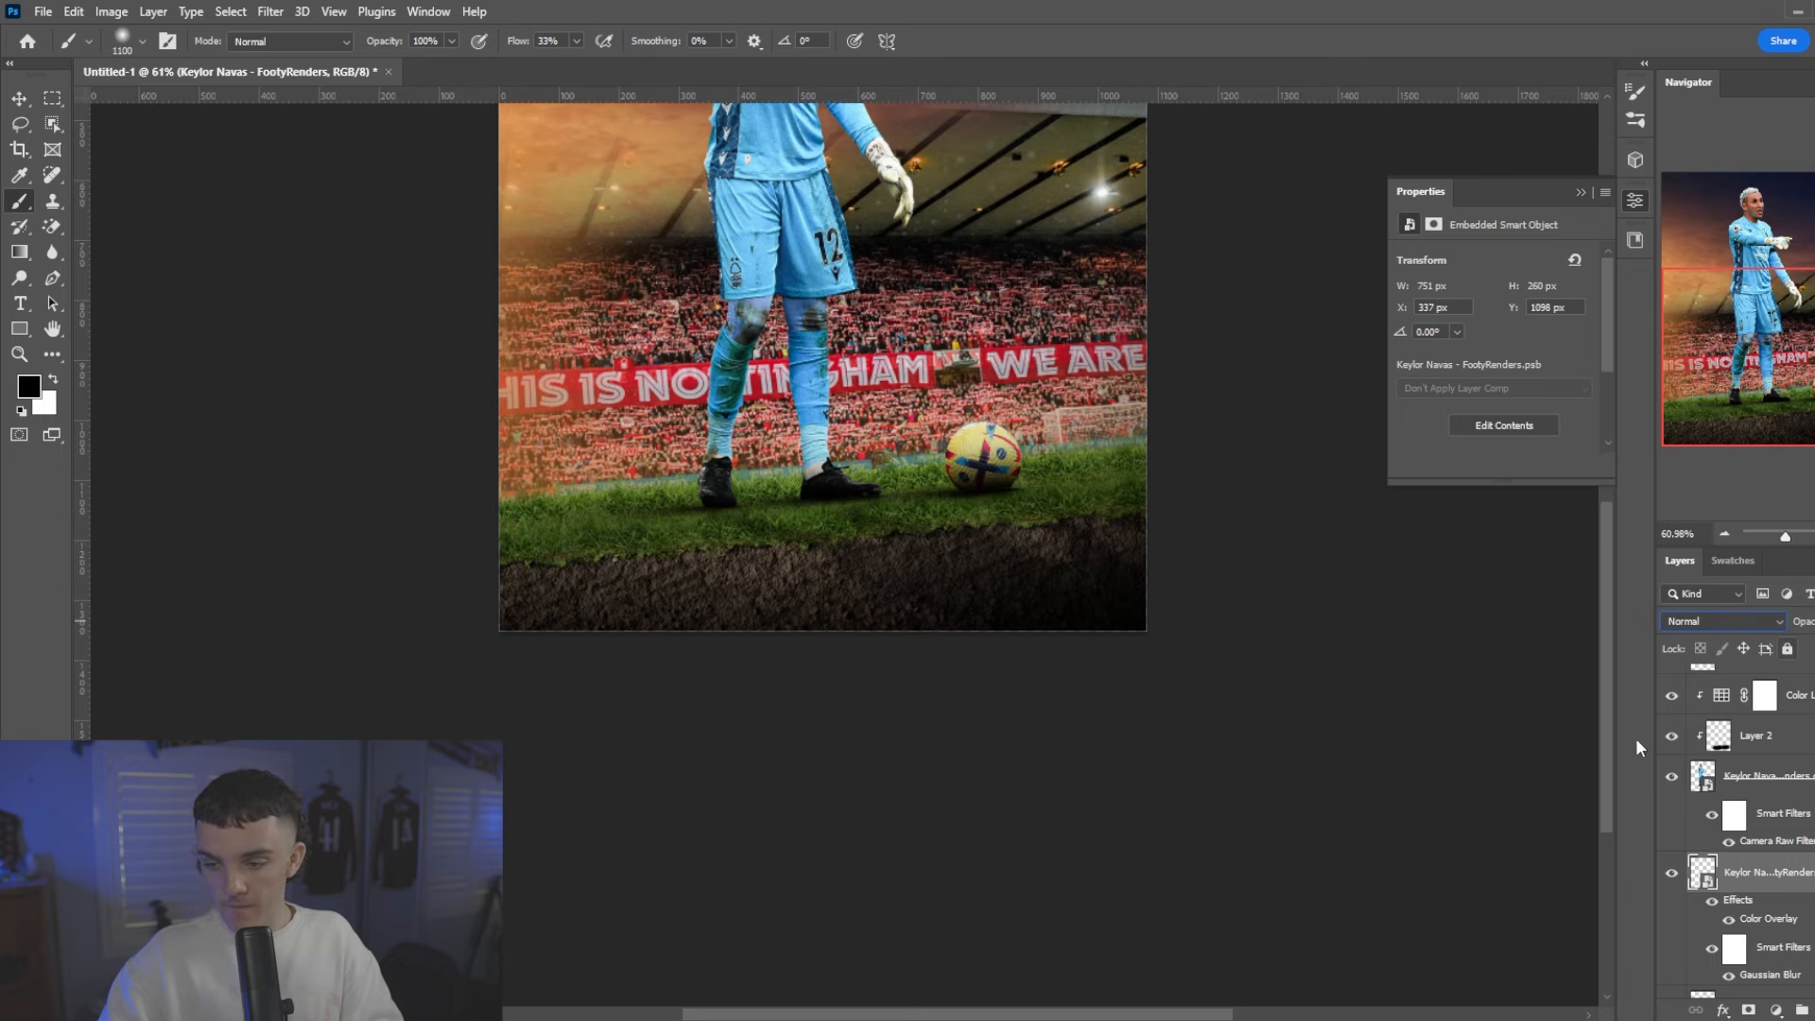
key(ctrl+0)
click(1668, 874)
click(1667, 874)
key(ctrl+t)
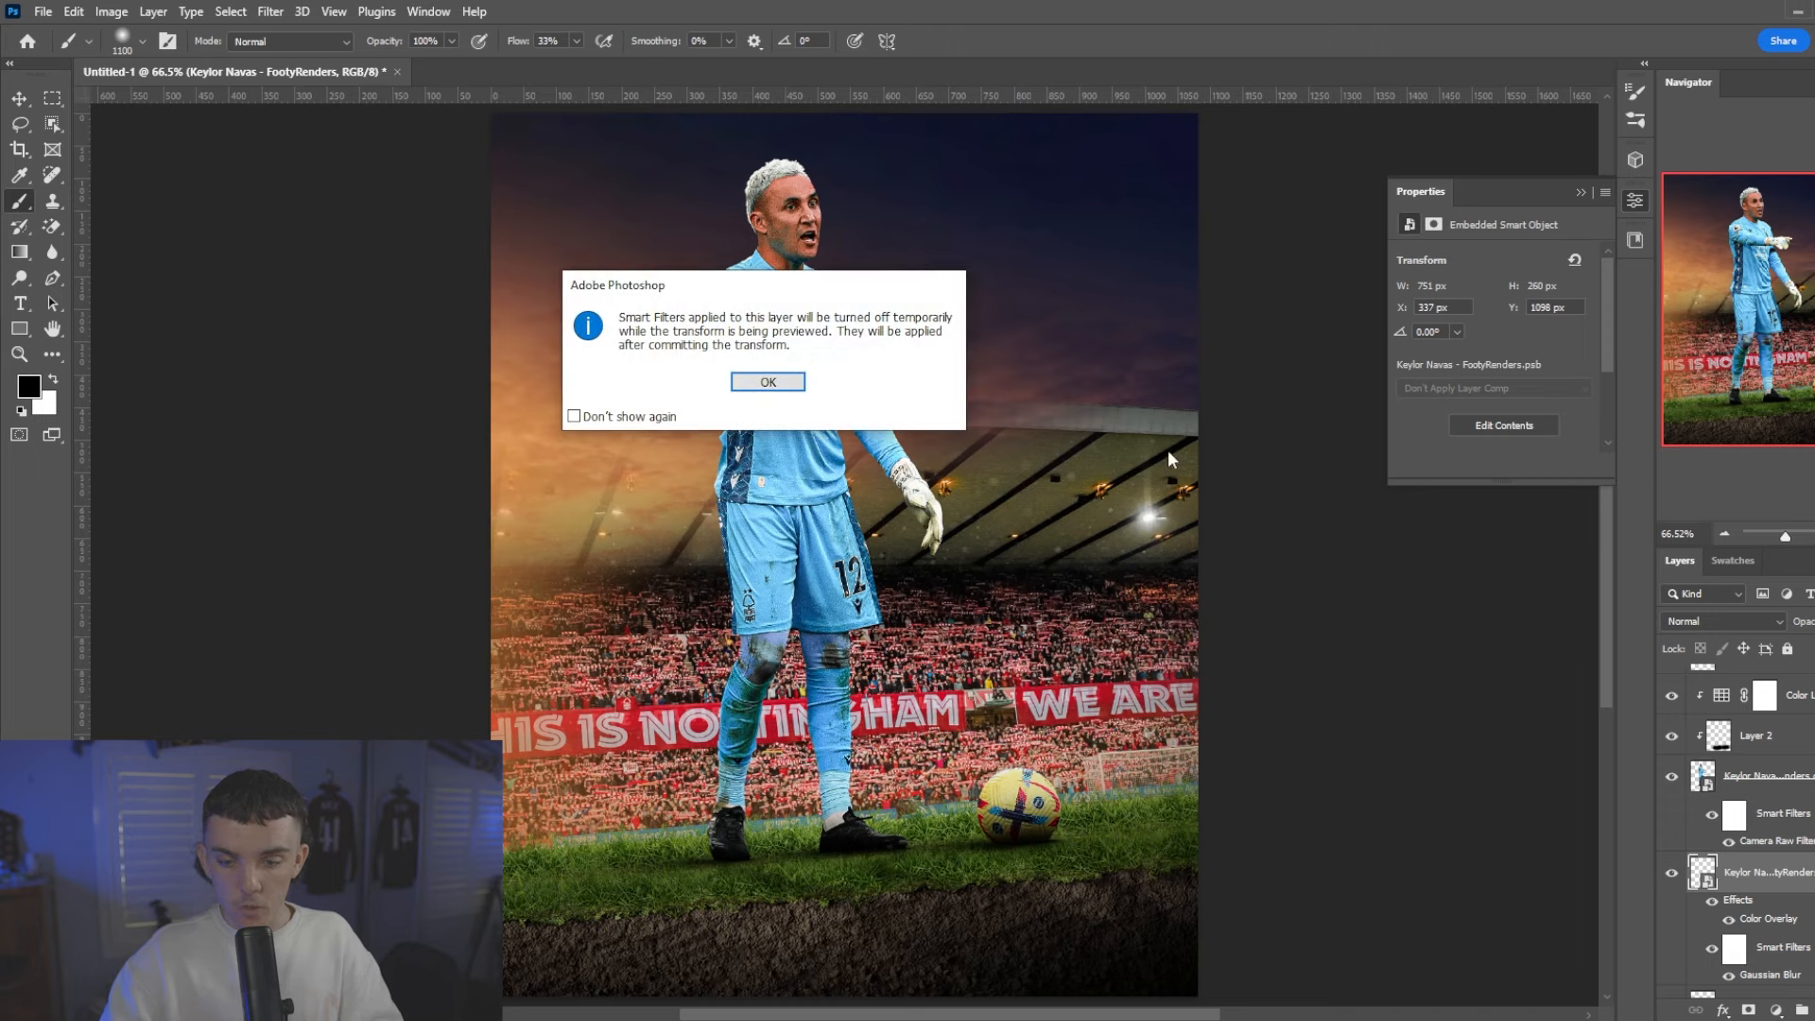
click(768, 382)
click(972, 41)
- Toggle the shadow layer's visibility to check it and stretch it vertically to 104.15% with Free Transform
click(1669, 874)
click(1669, 877)
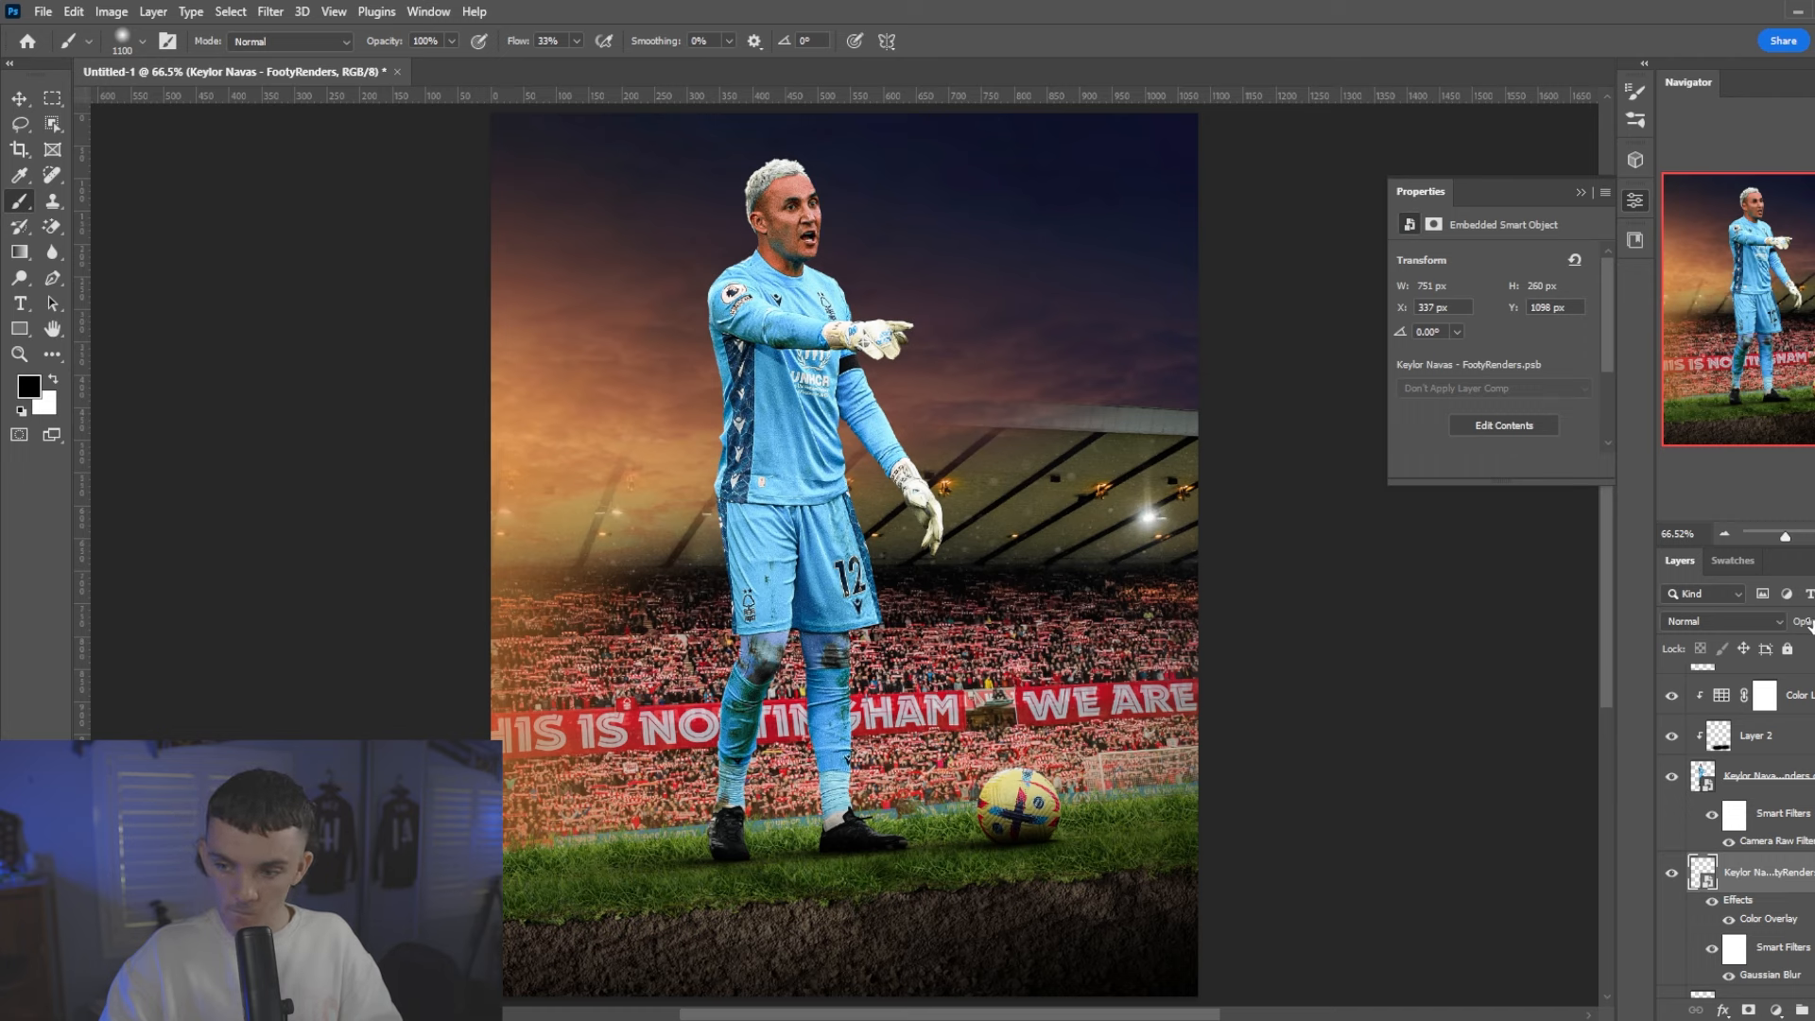
key(ctrl+t)
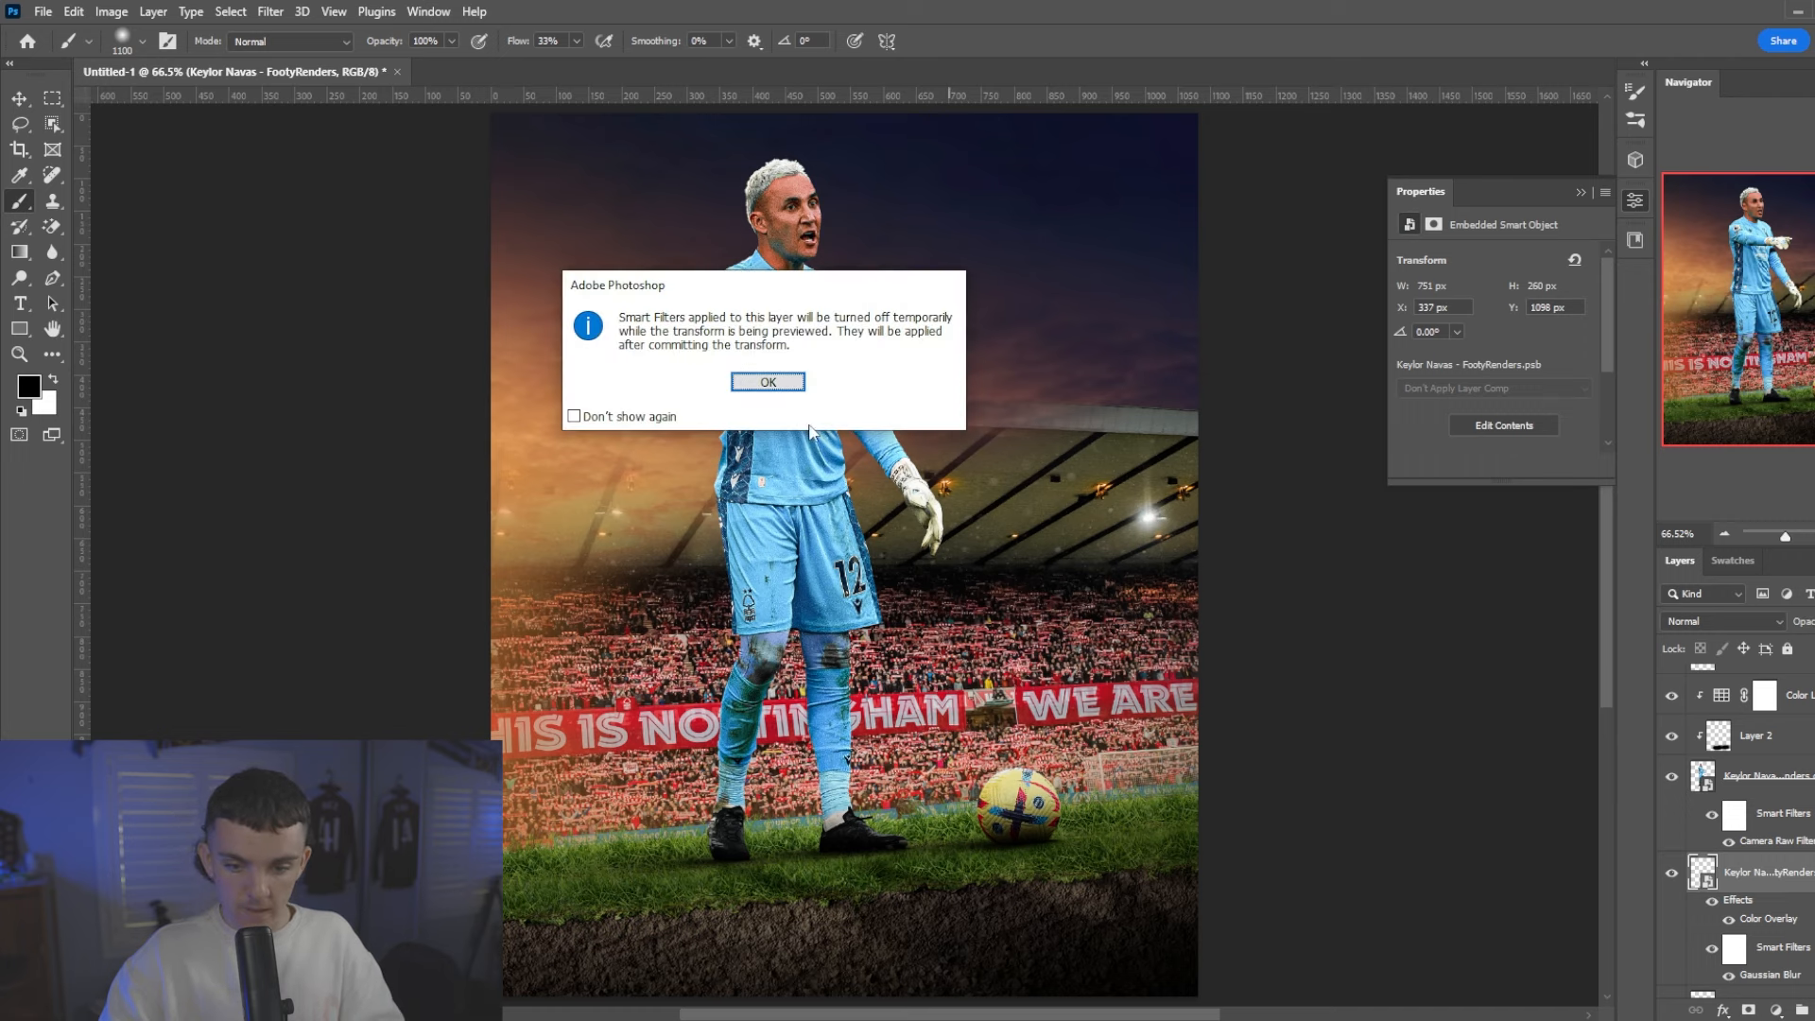
click(768, 382)
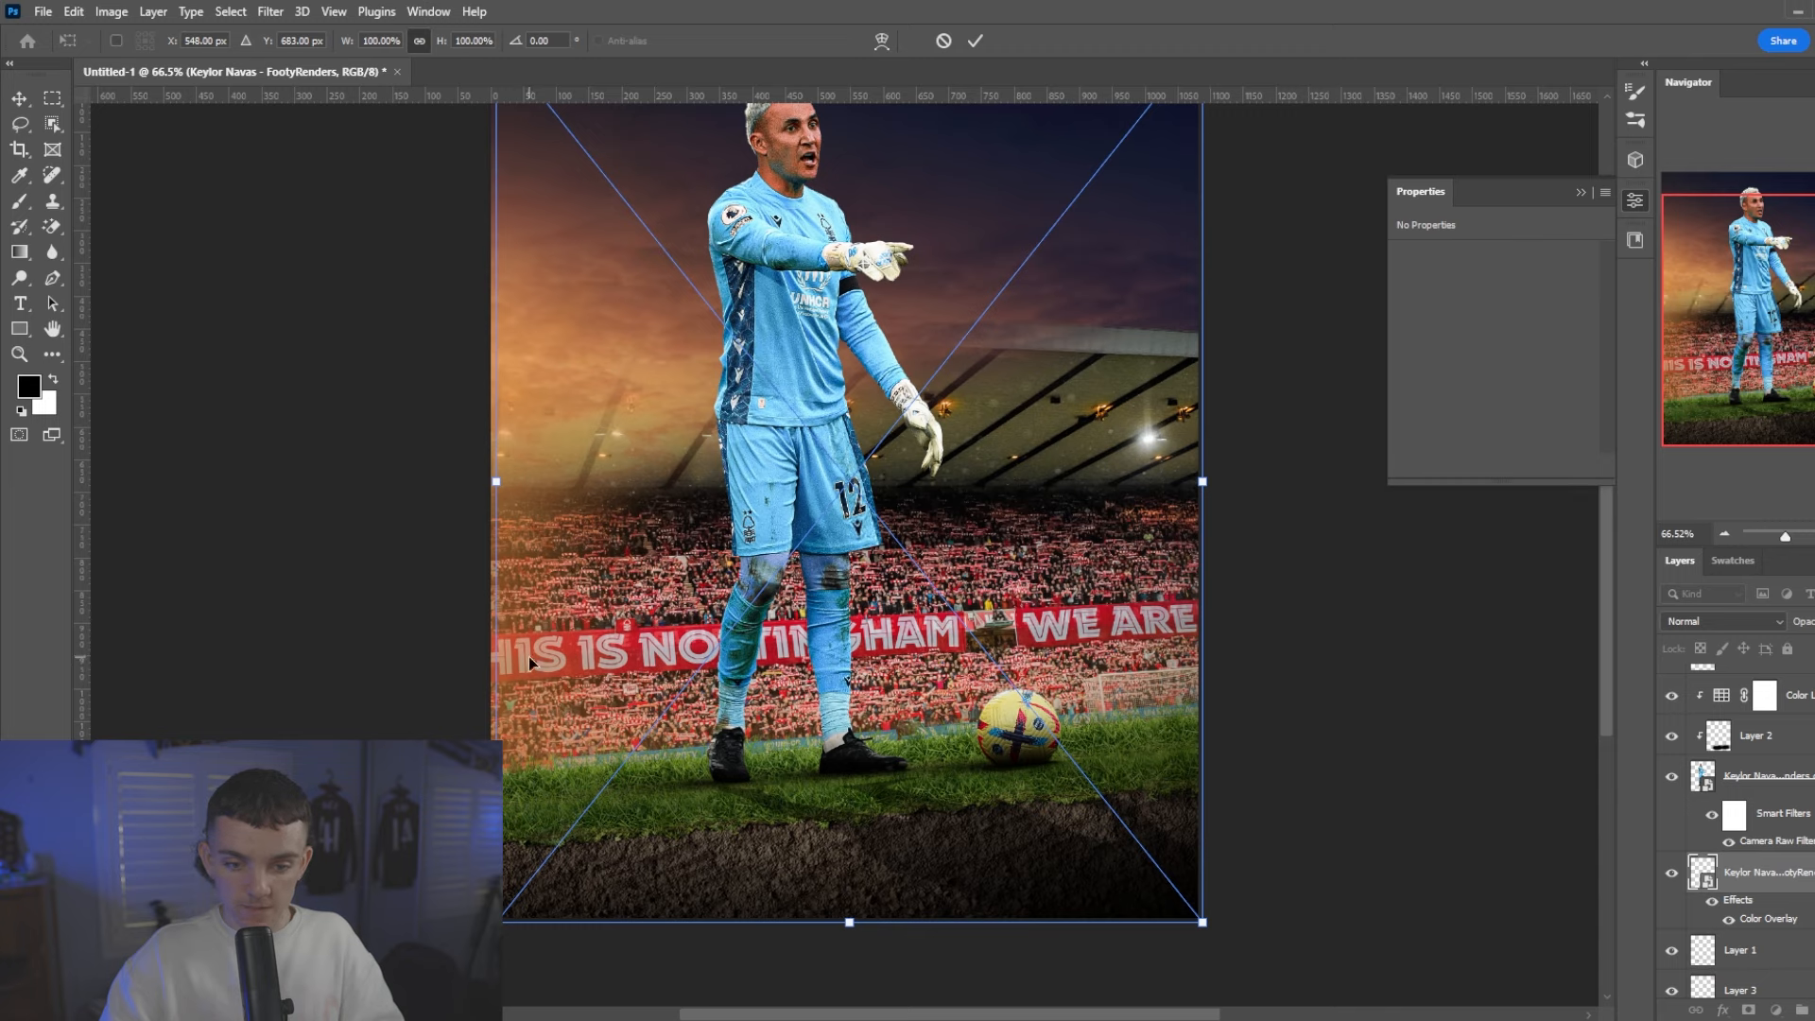
scroll(711, 325, up, 3)
drag(846, 161, 838, 127)
key(Return)
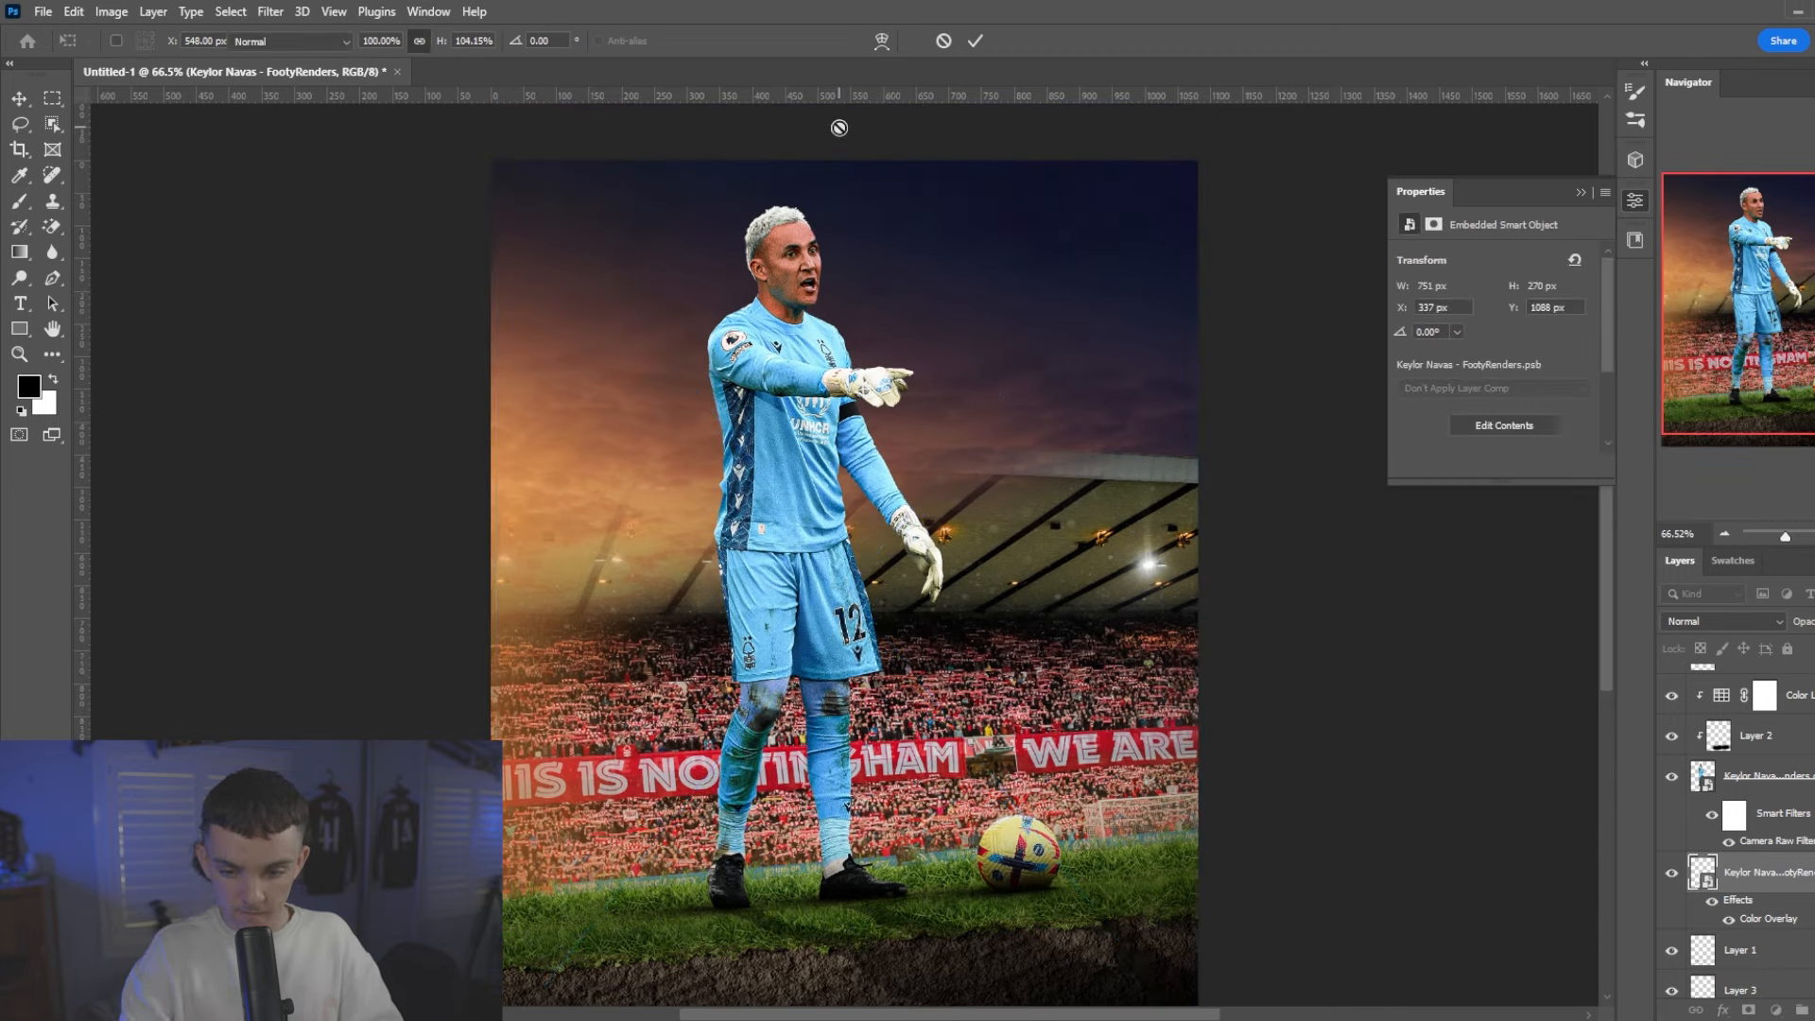
key(b)
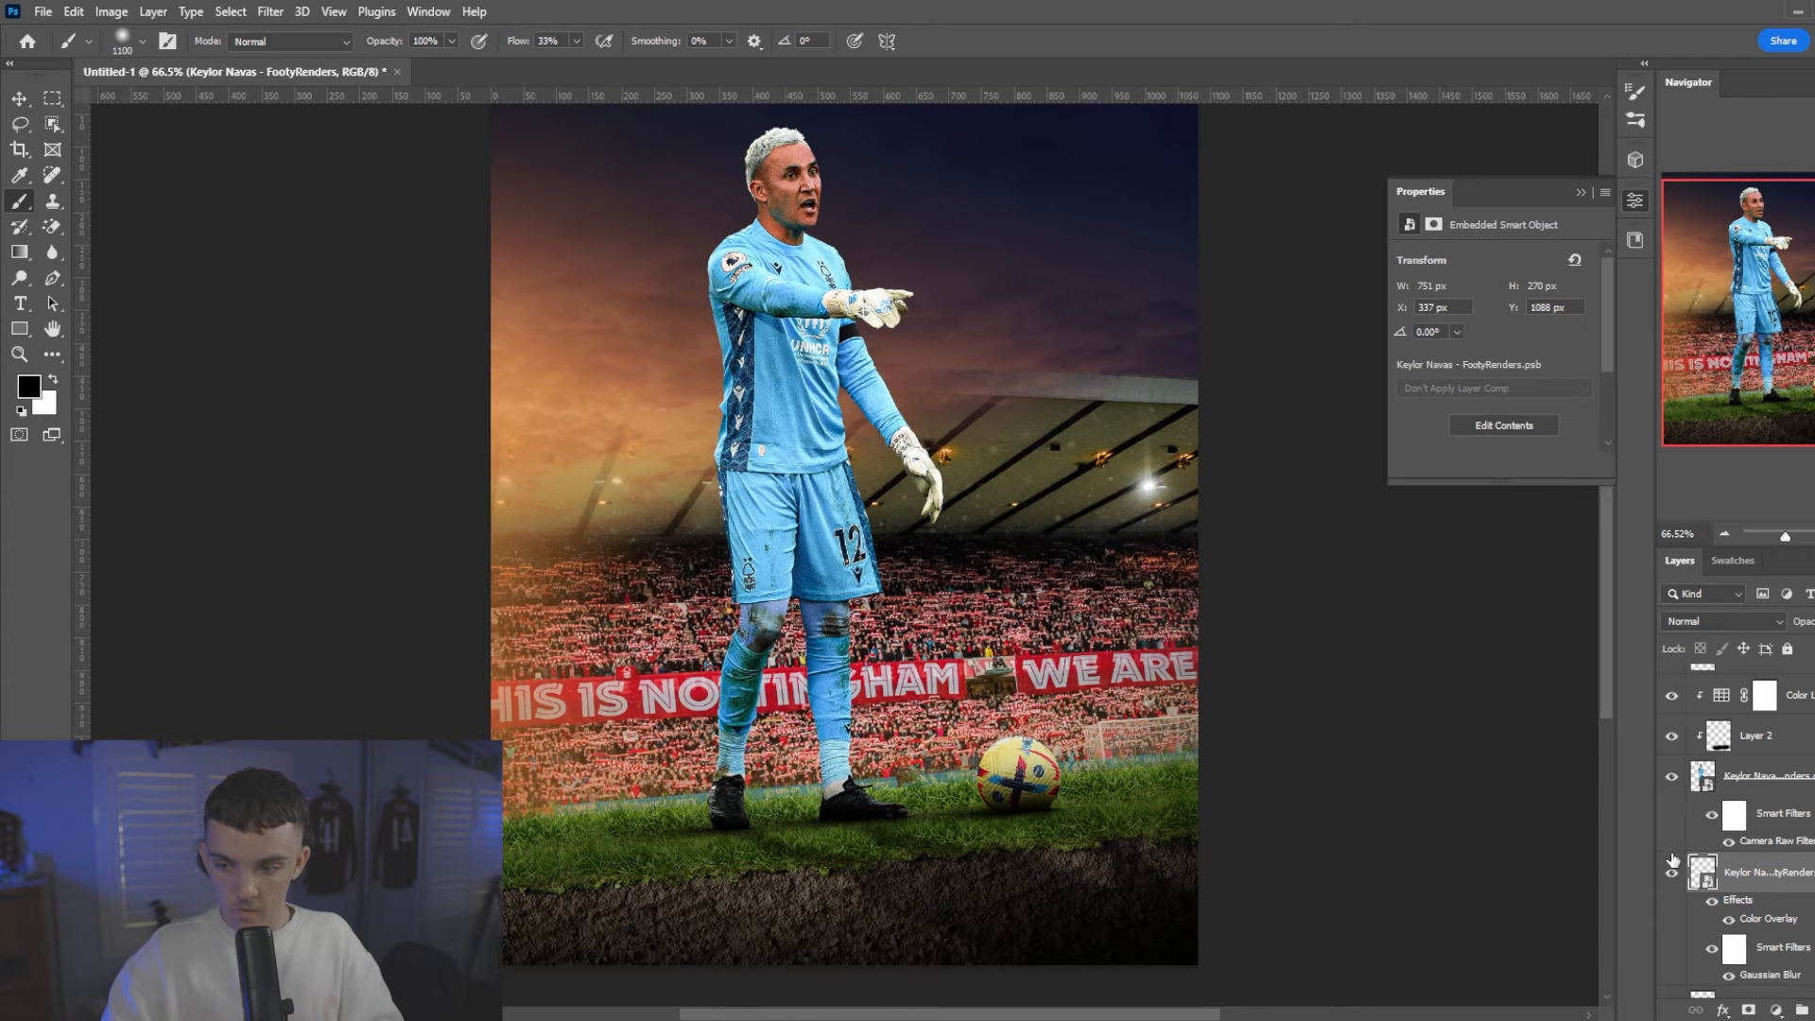
- Add an Exposure adjustment layer clipped to the upright goalkeeper cutout layer
alt+scroll(983, 520, down, 2)
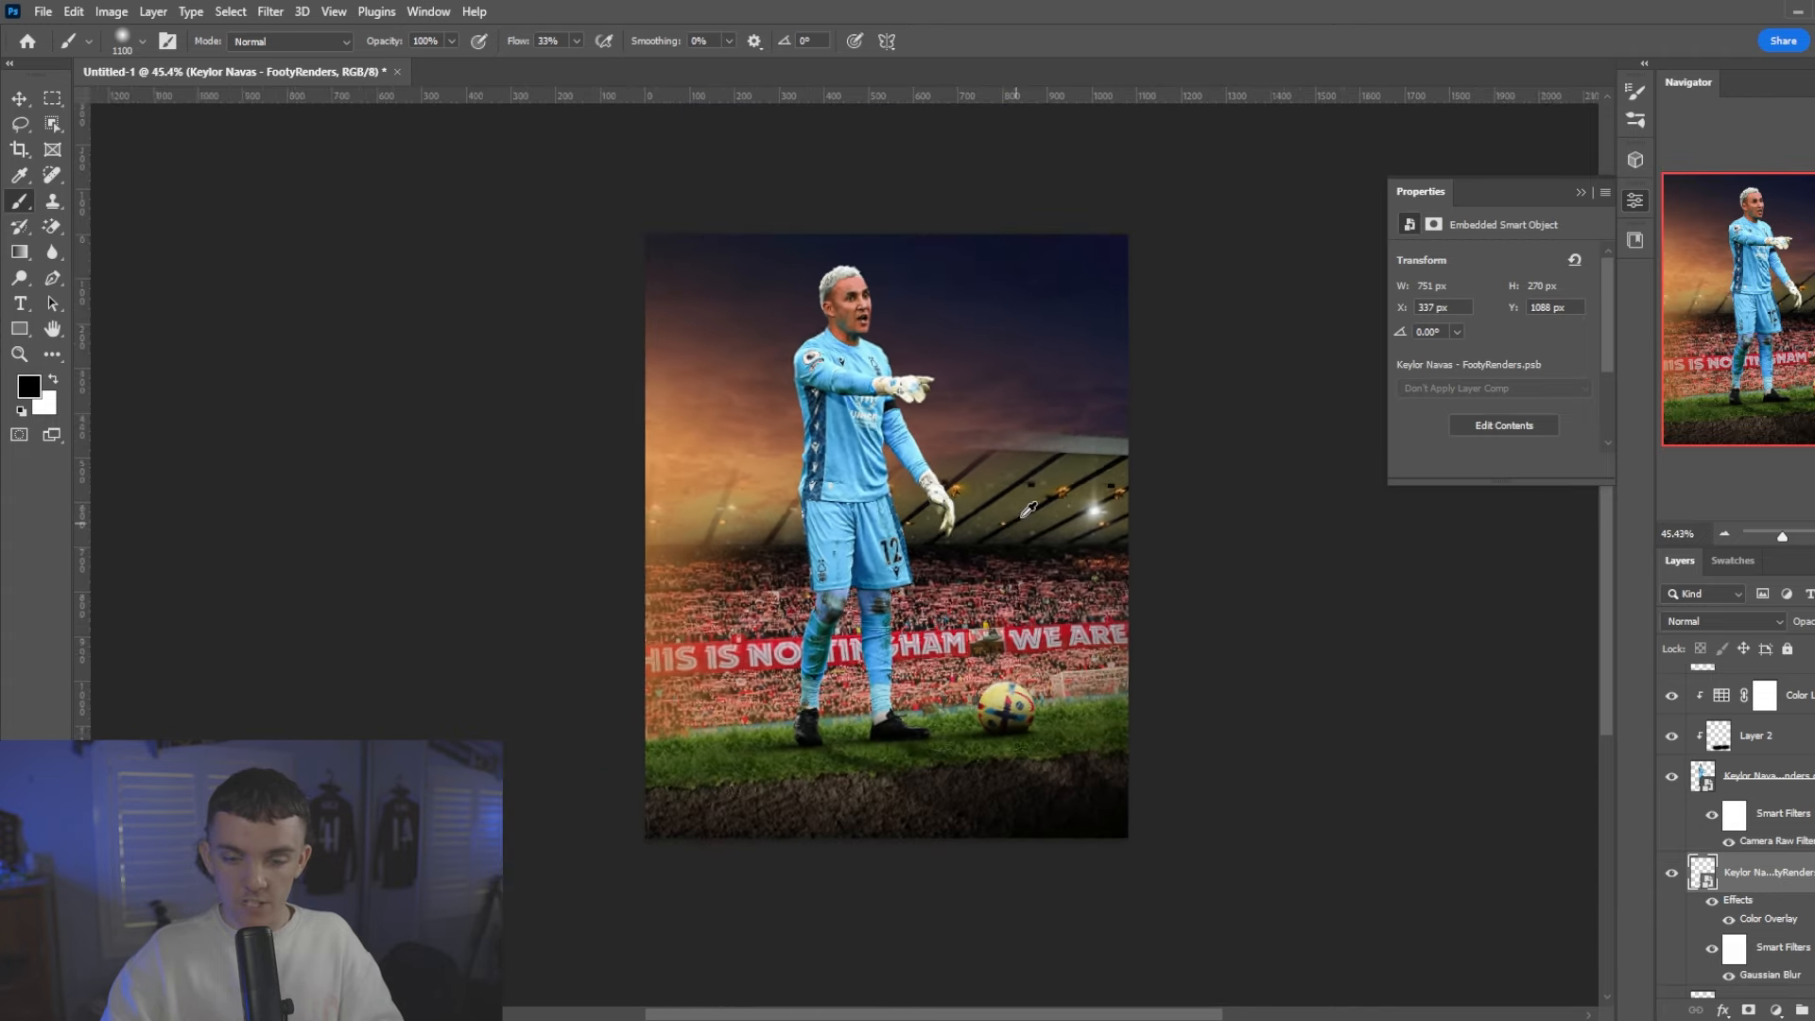
alt+scroll(1020, 520, up, 2)
click(1758, 777)
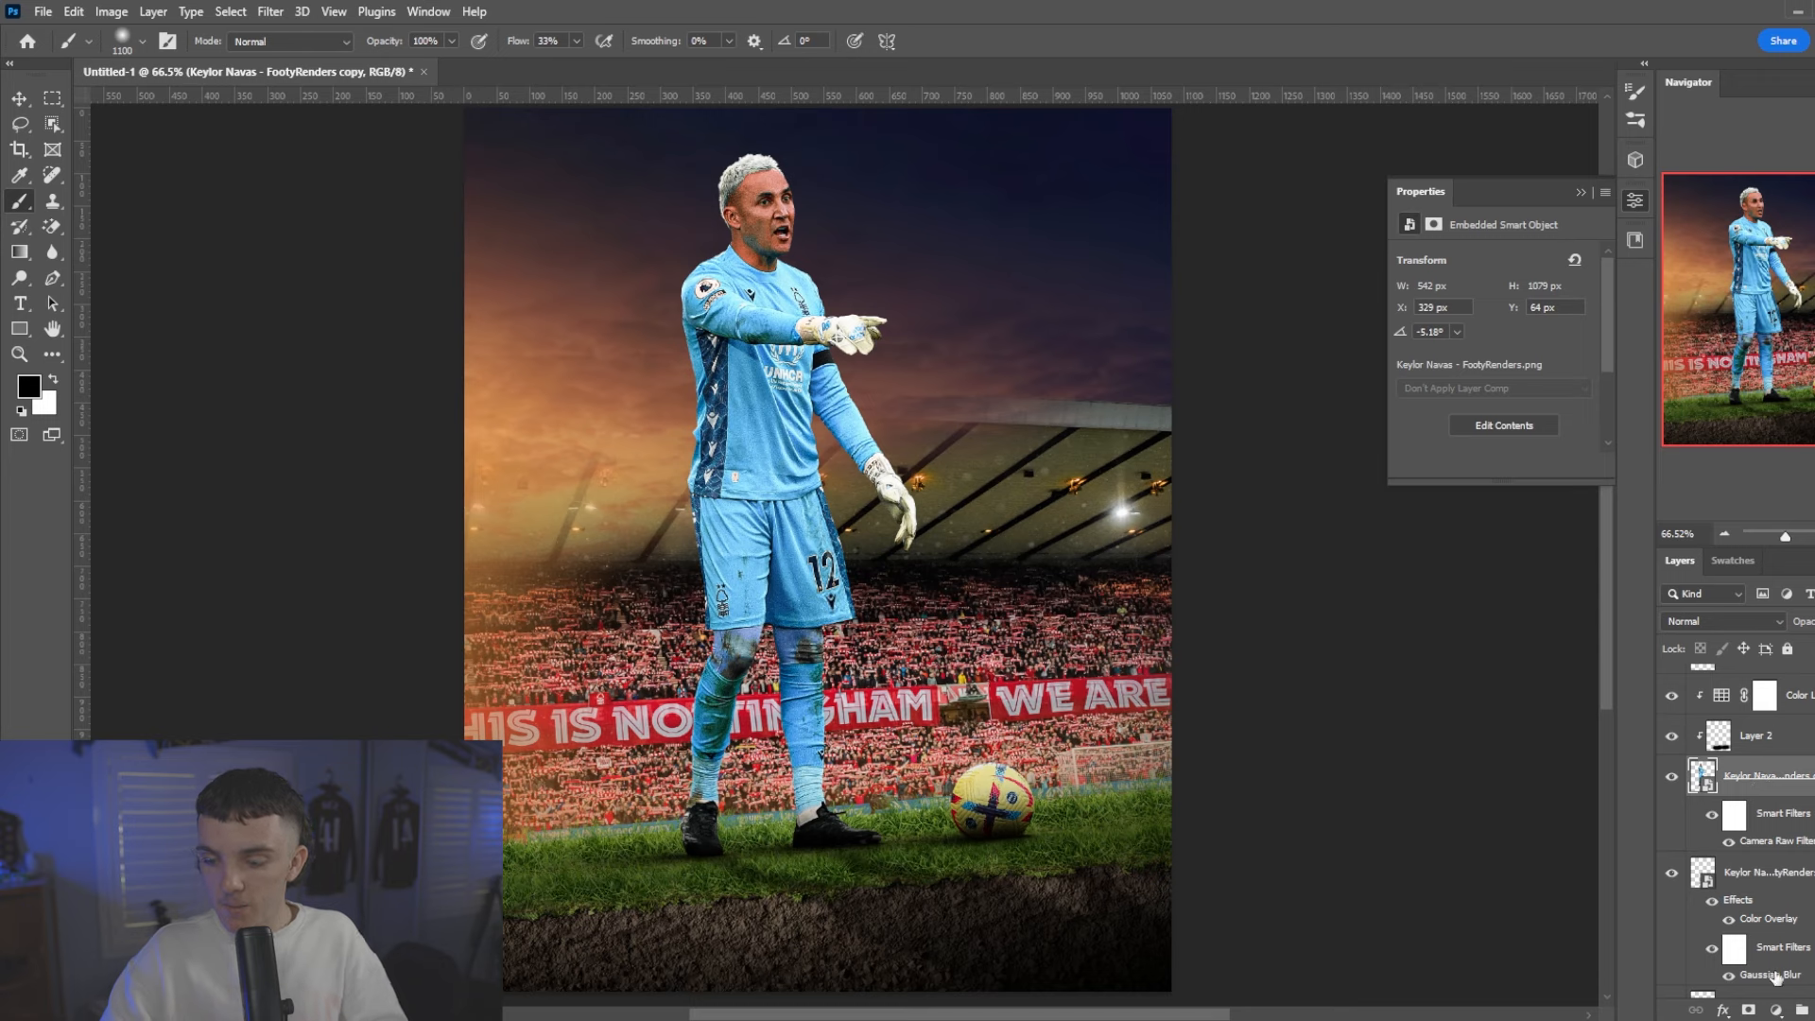
click(1776, 1009)
click(1789, 792)
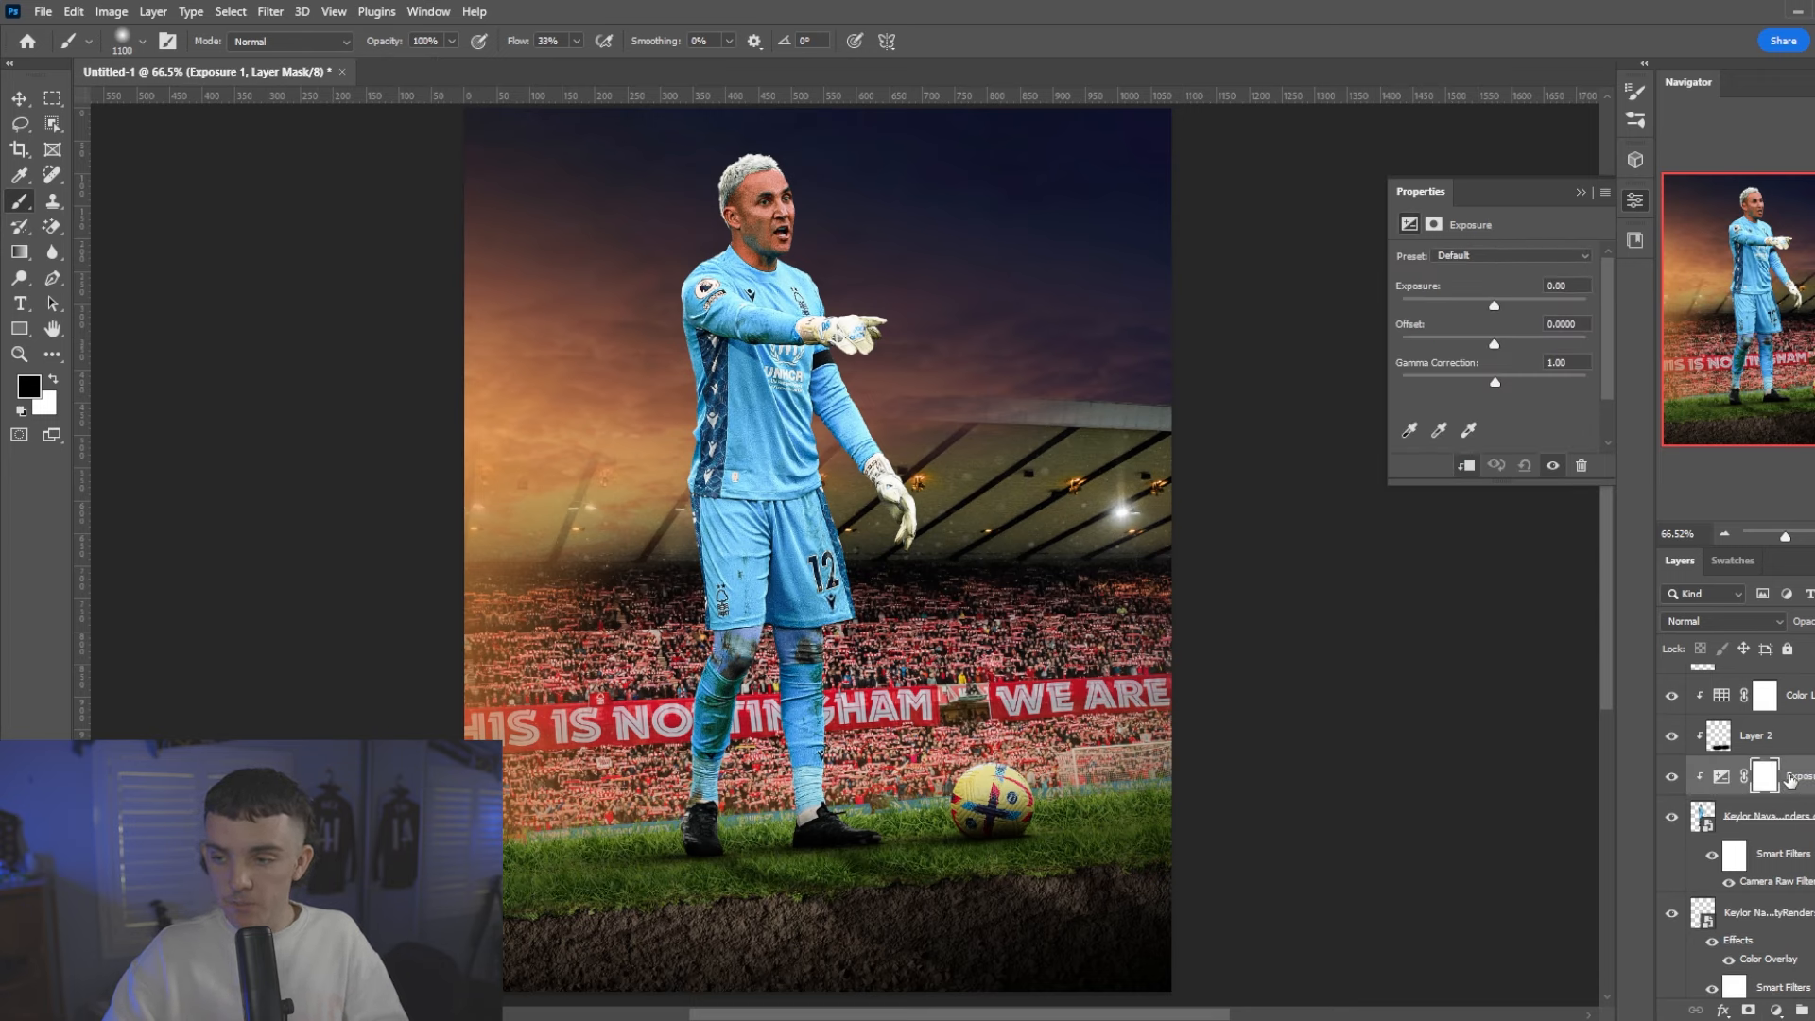
- Darken the goalkeeper with an Exposure value of -3.17, trying an inverted layer mask and restoring it to white
drag(1493, 305, 1312, 292)
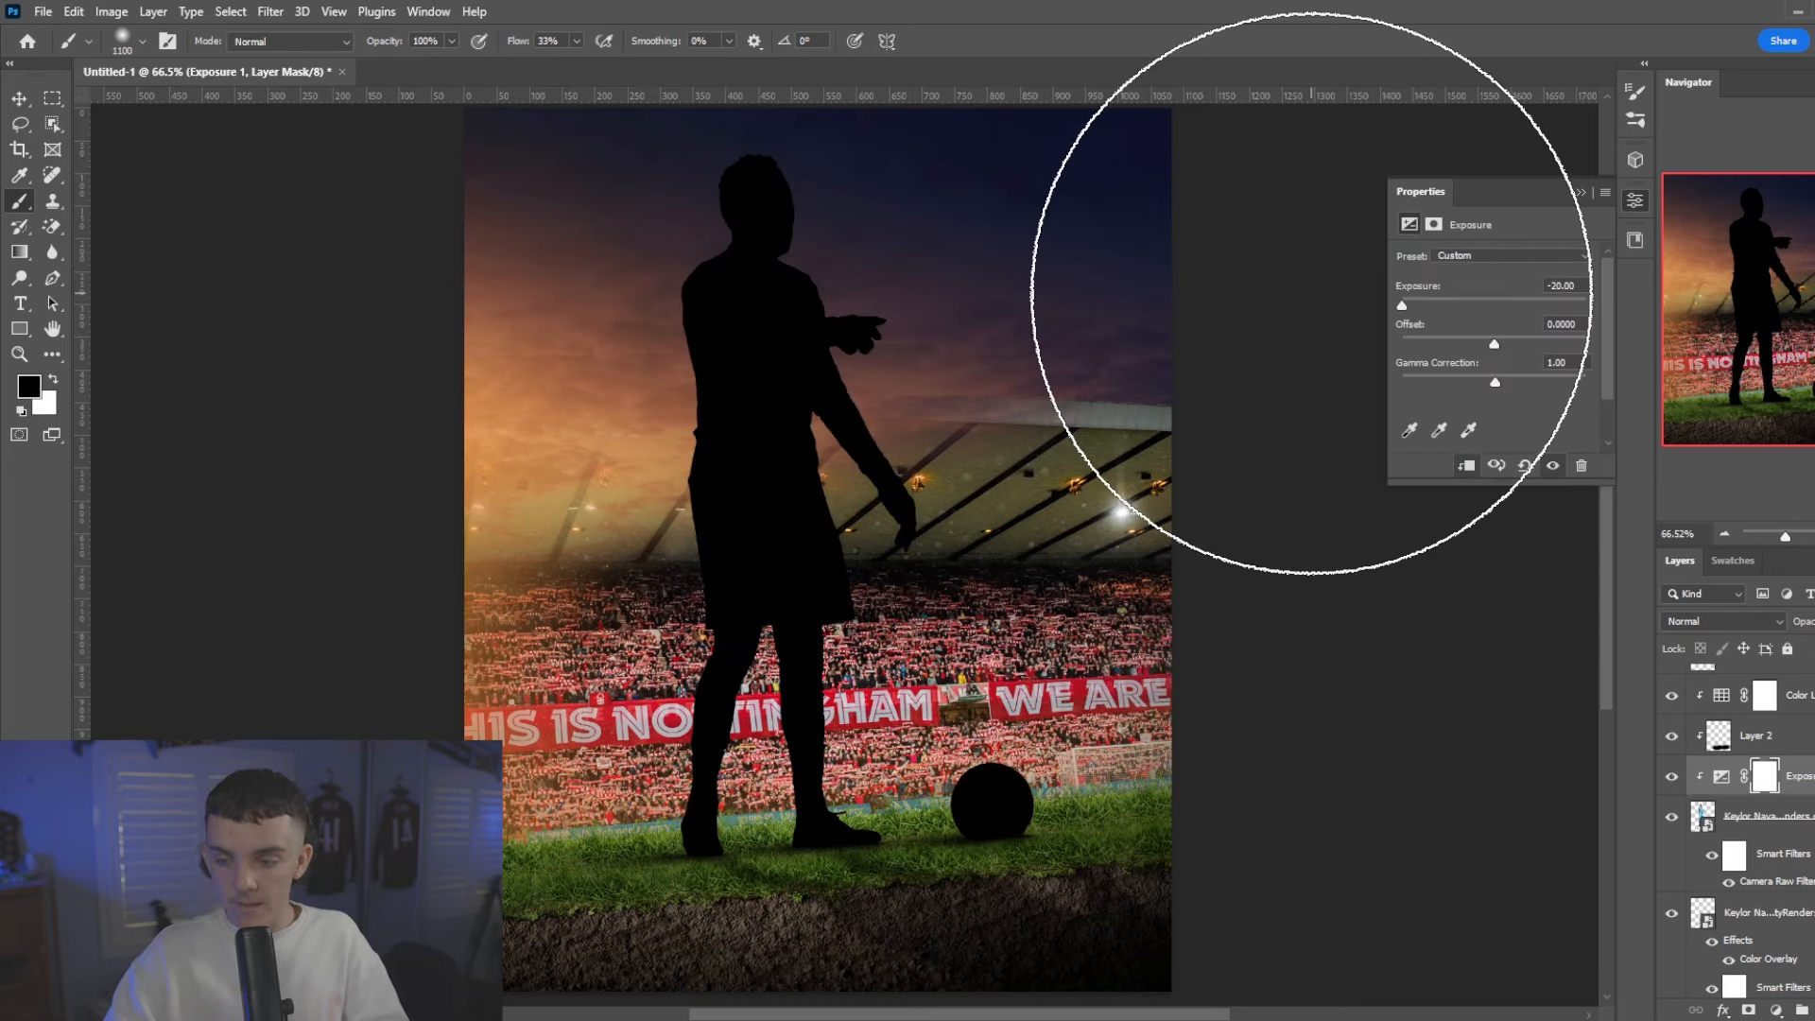
key(ctrl+i)
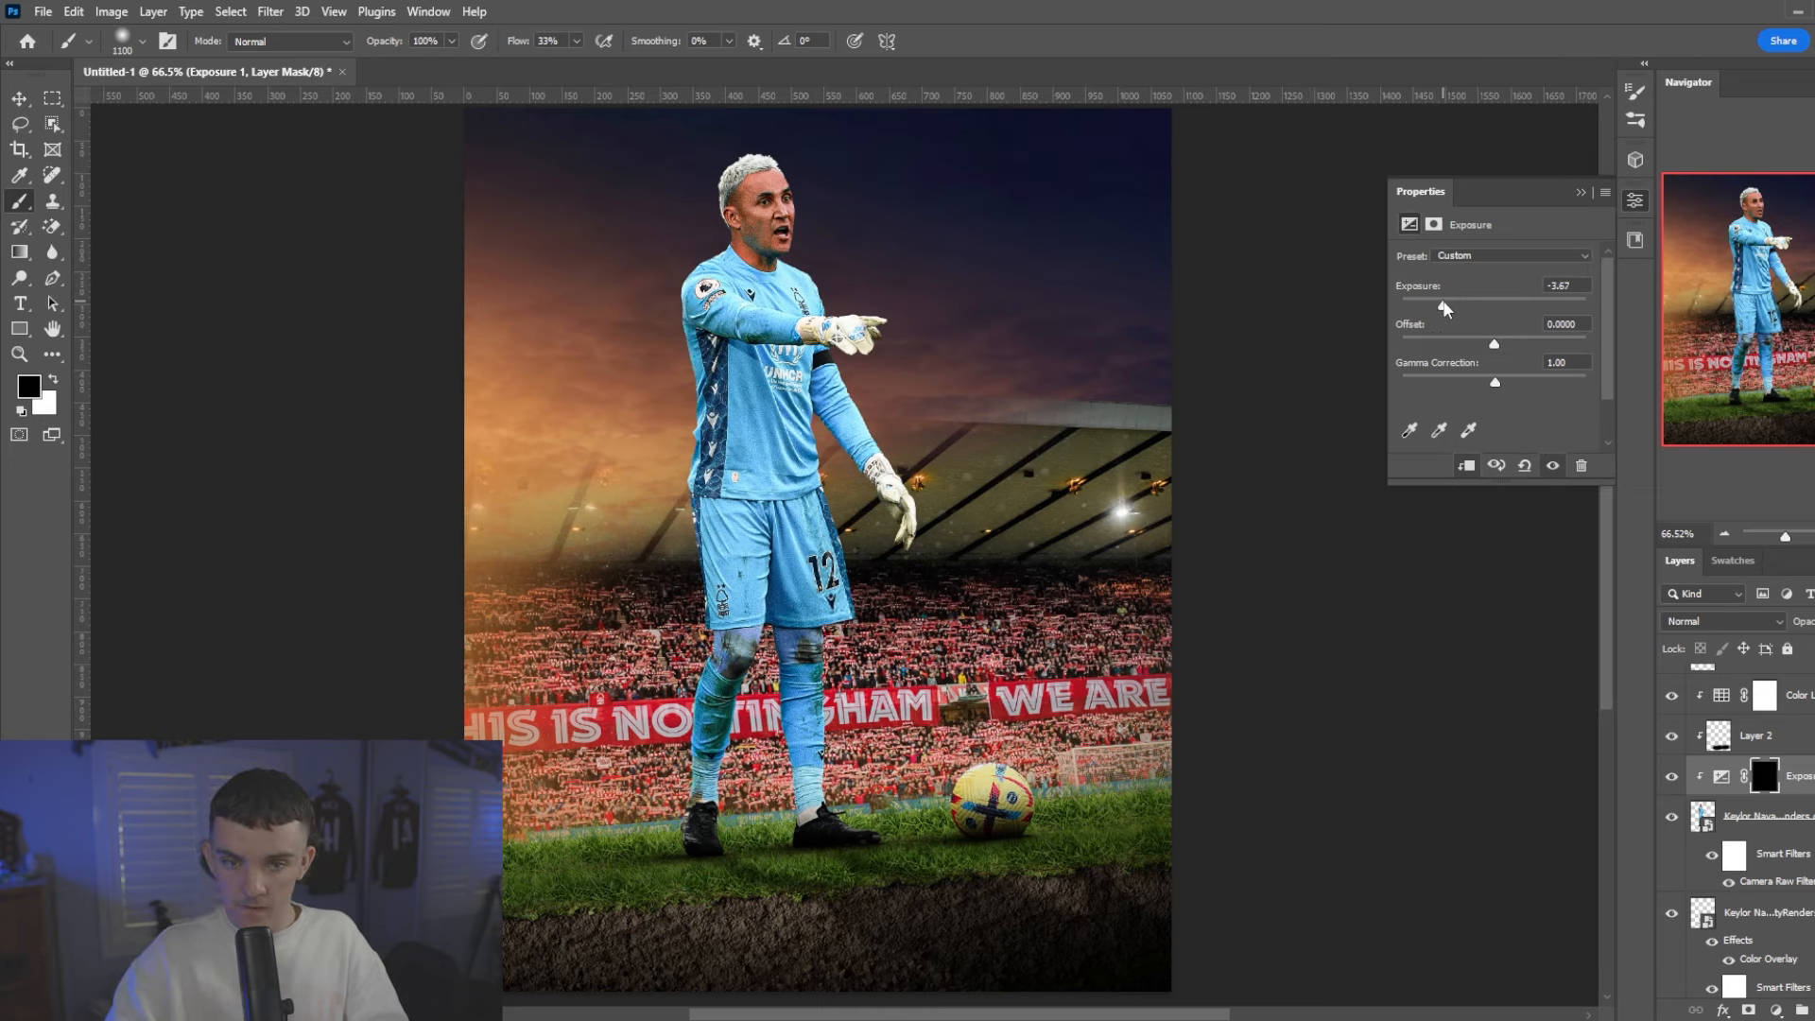
key(ctrl+i)
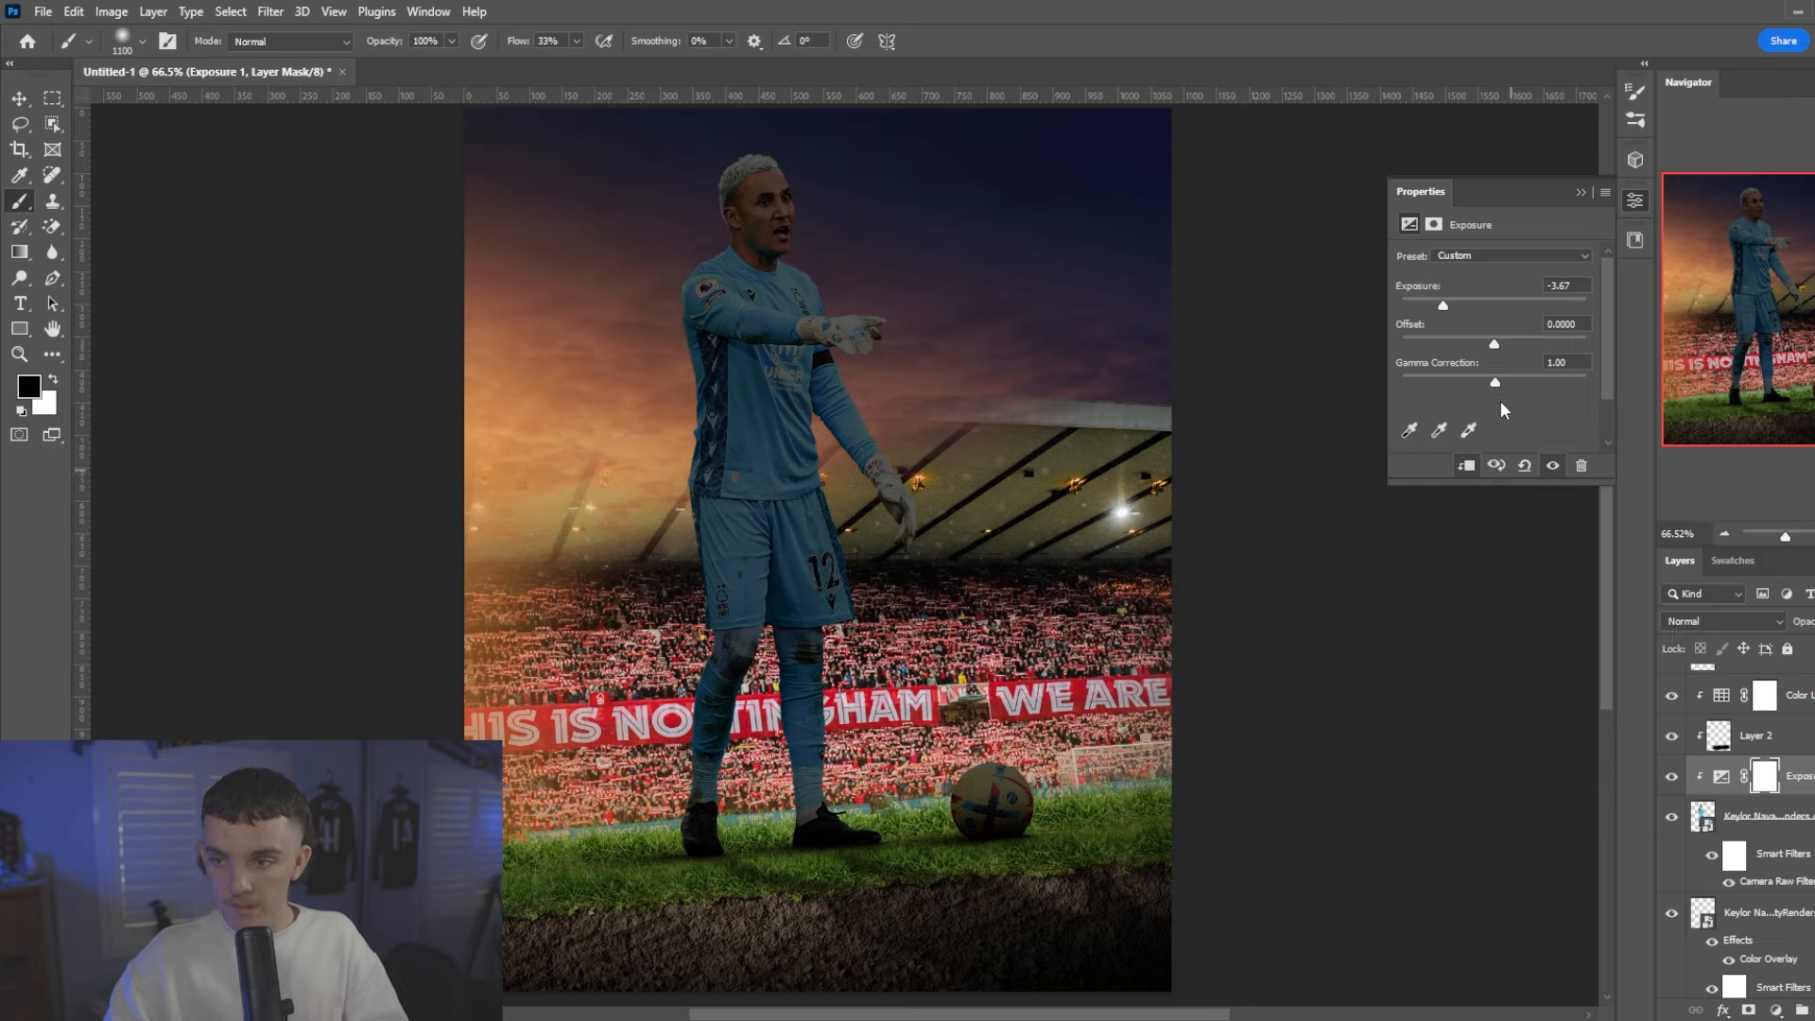
drag(1446, 309, 1452, 309)
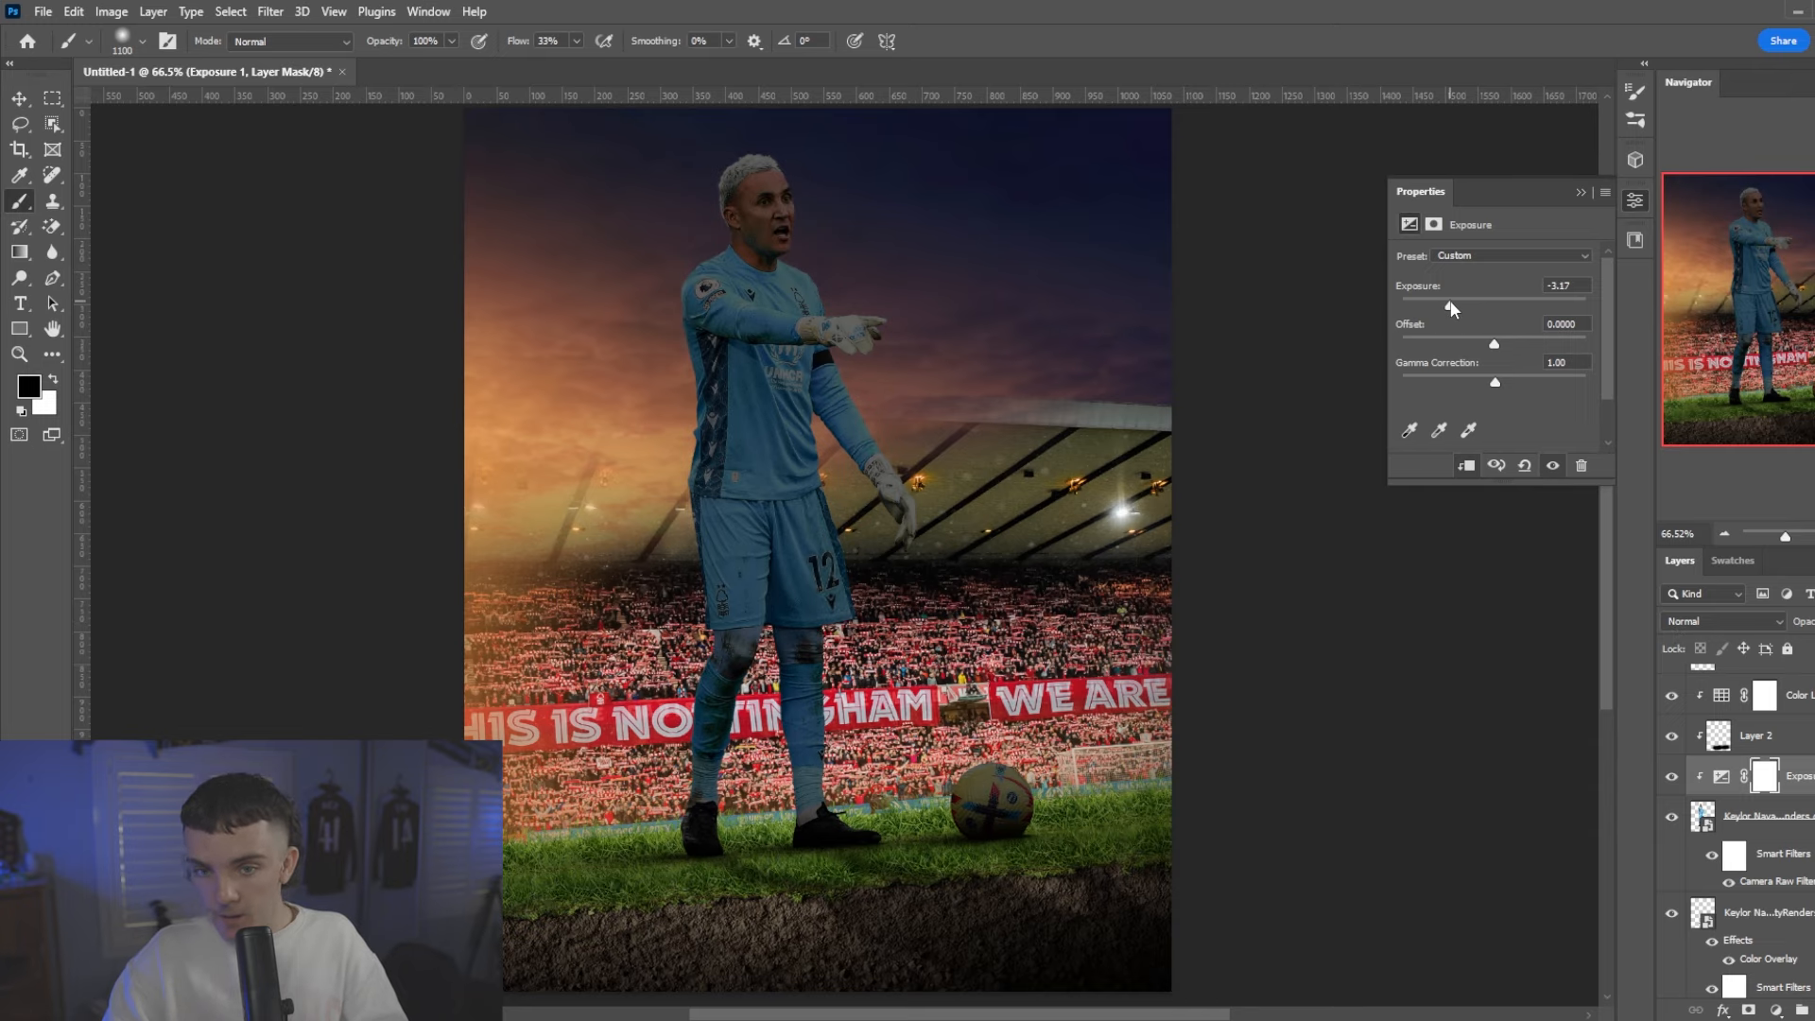
- Paint black on the Exposure layer's mask down the goalkeeper's sunset-facing leg and torso with a much smaller brush, with Exposure set to -2.75
scroll(778, 624, up, 1)
key(x)
scroll(778, 624, down, 1)
key(bracketleft)
key(bracketleft)
key(bracketleft)
key(bracketleft)
key(bracketleft)
key(bracketleft)
key(bracketleft)
key(bracketleft)
key(bracketleft)
key(bracketleft)
key(bracketleft)
key(bracketleft)
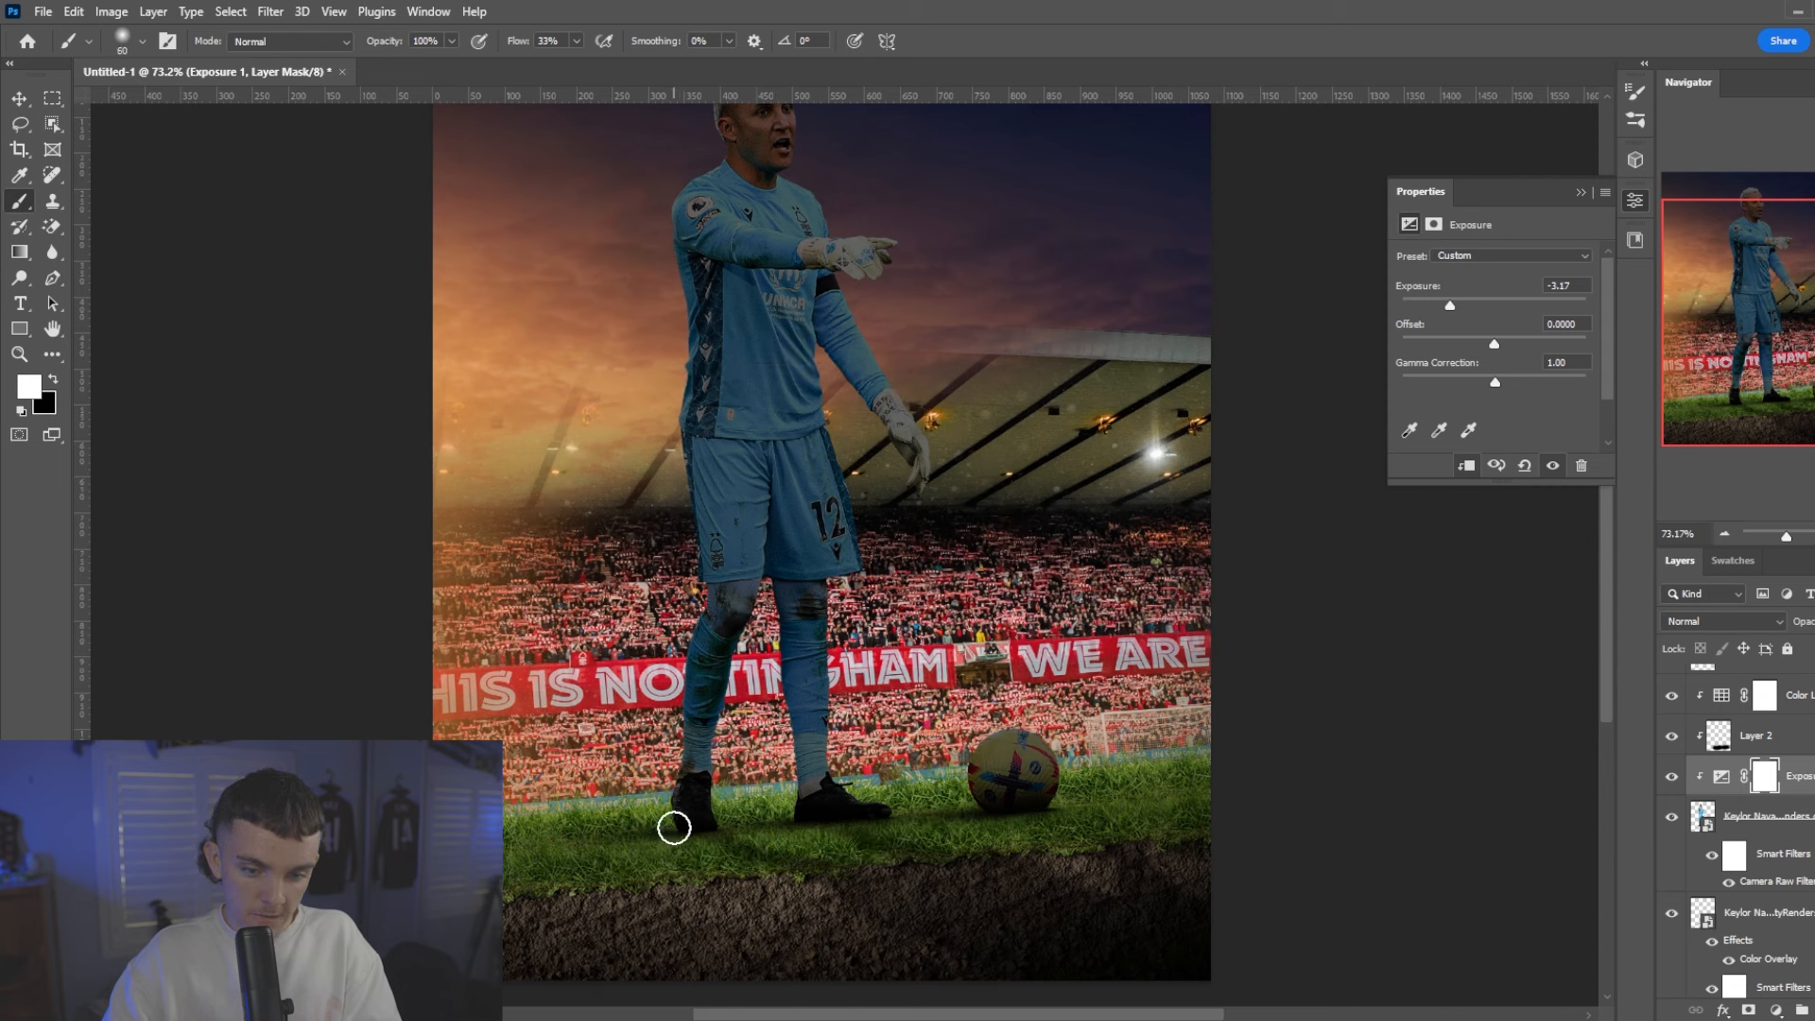
key(x)
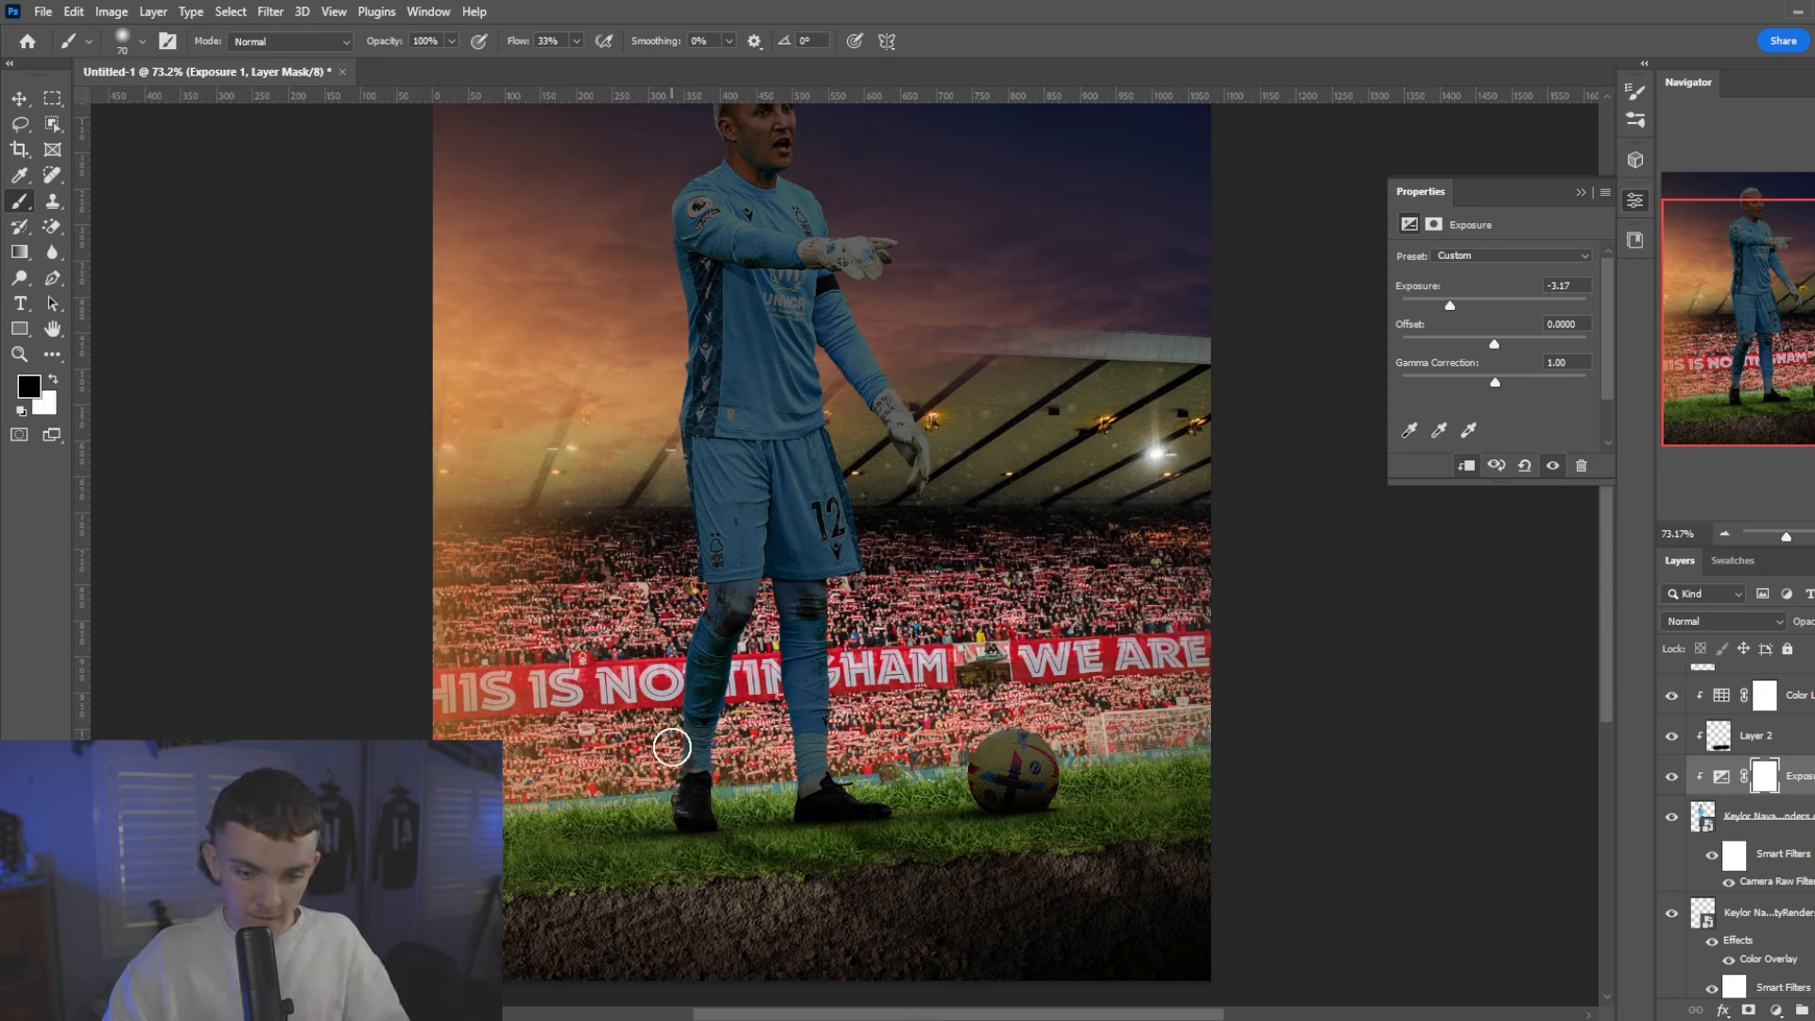
drag(672, 748, 692, 644)
drag(694, 573, 682, 330)
scroll(682, 331, up, 1)
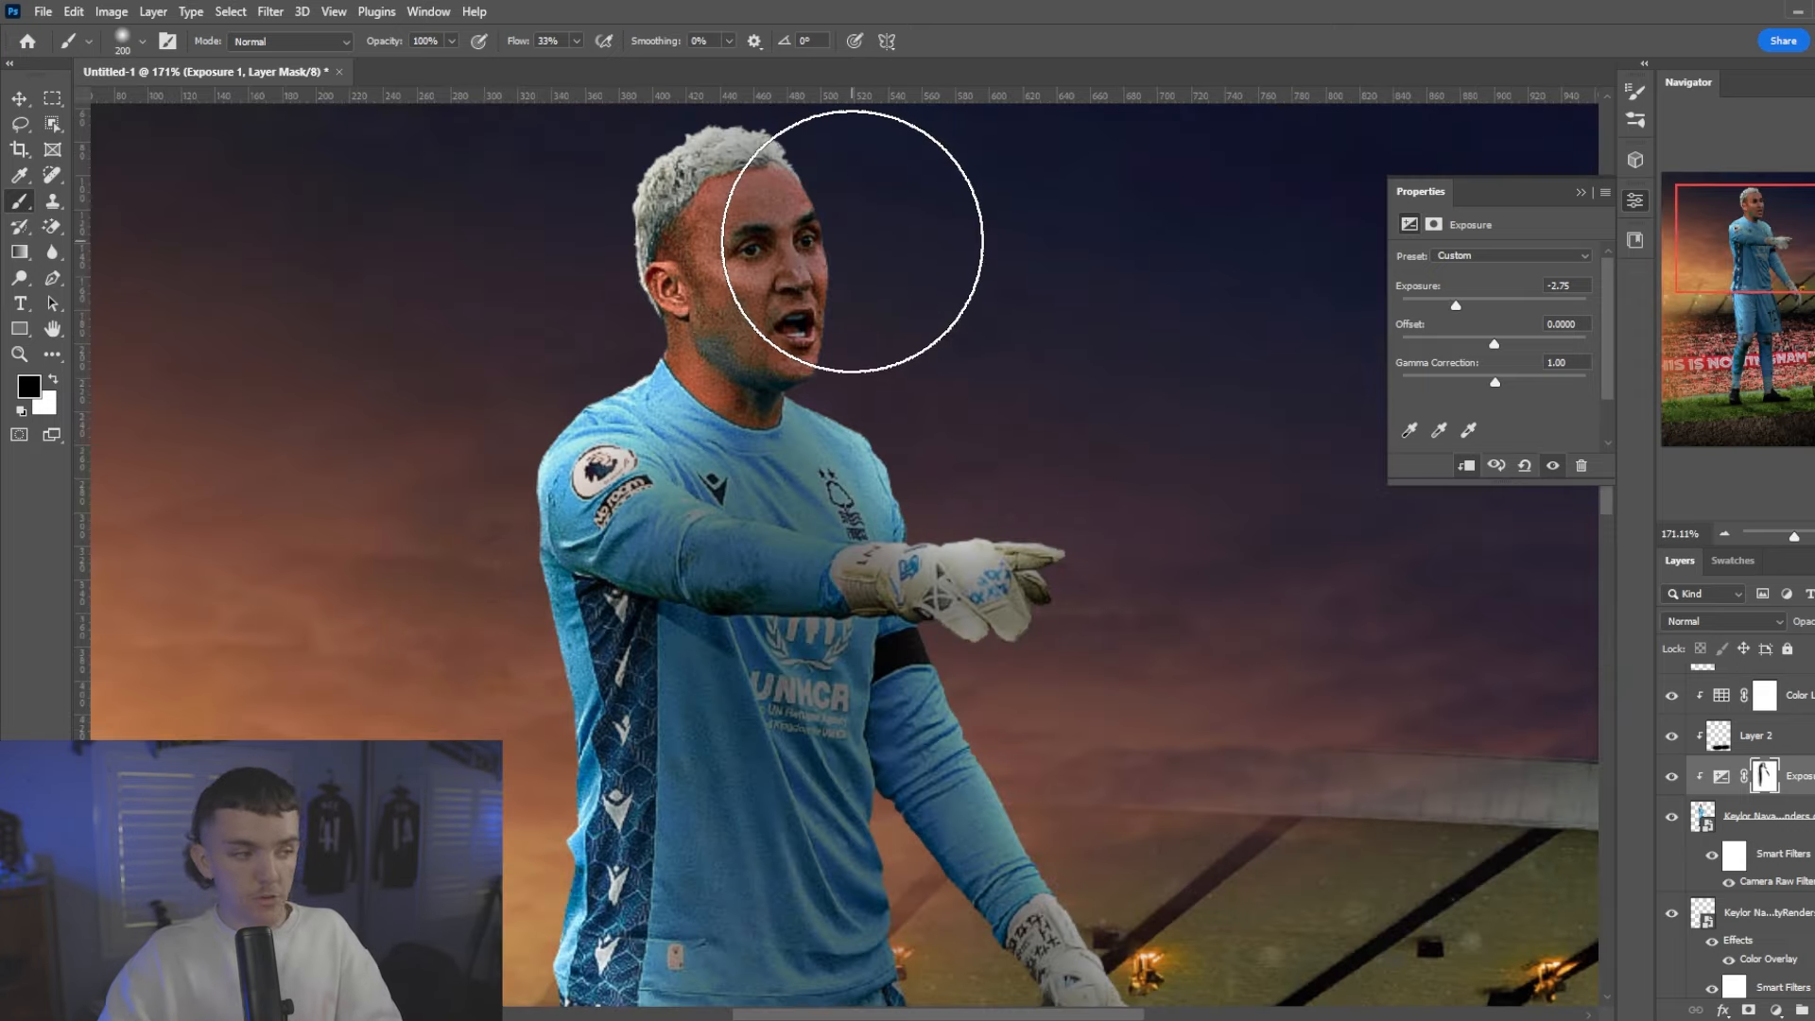
- Brighten the sunset-facing side of the goalkeeper's head by painting black on the Exposure mask with a brush reduced to 70 px
scroll(857, 247, up, 10)
scroll(754, 375, up, 2)
key(bracketleft)
key(bracketleft)
key(bracketleft)
key(bracketleft)
key(bracketleft)
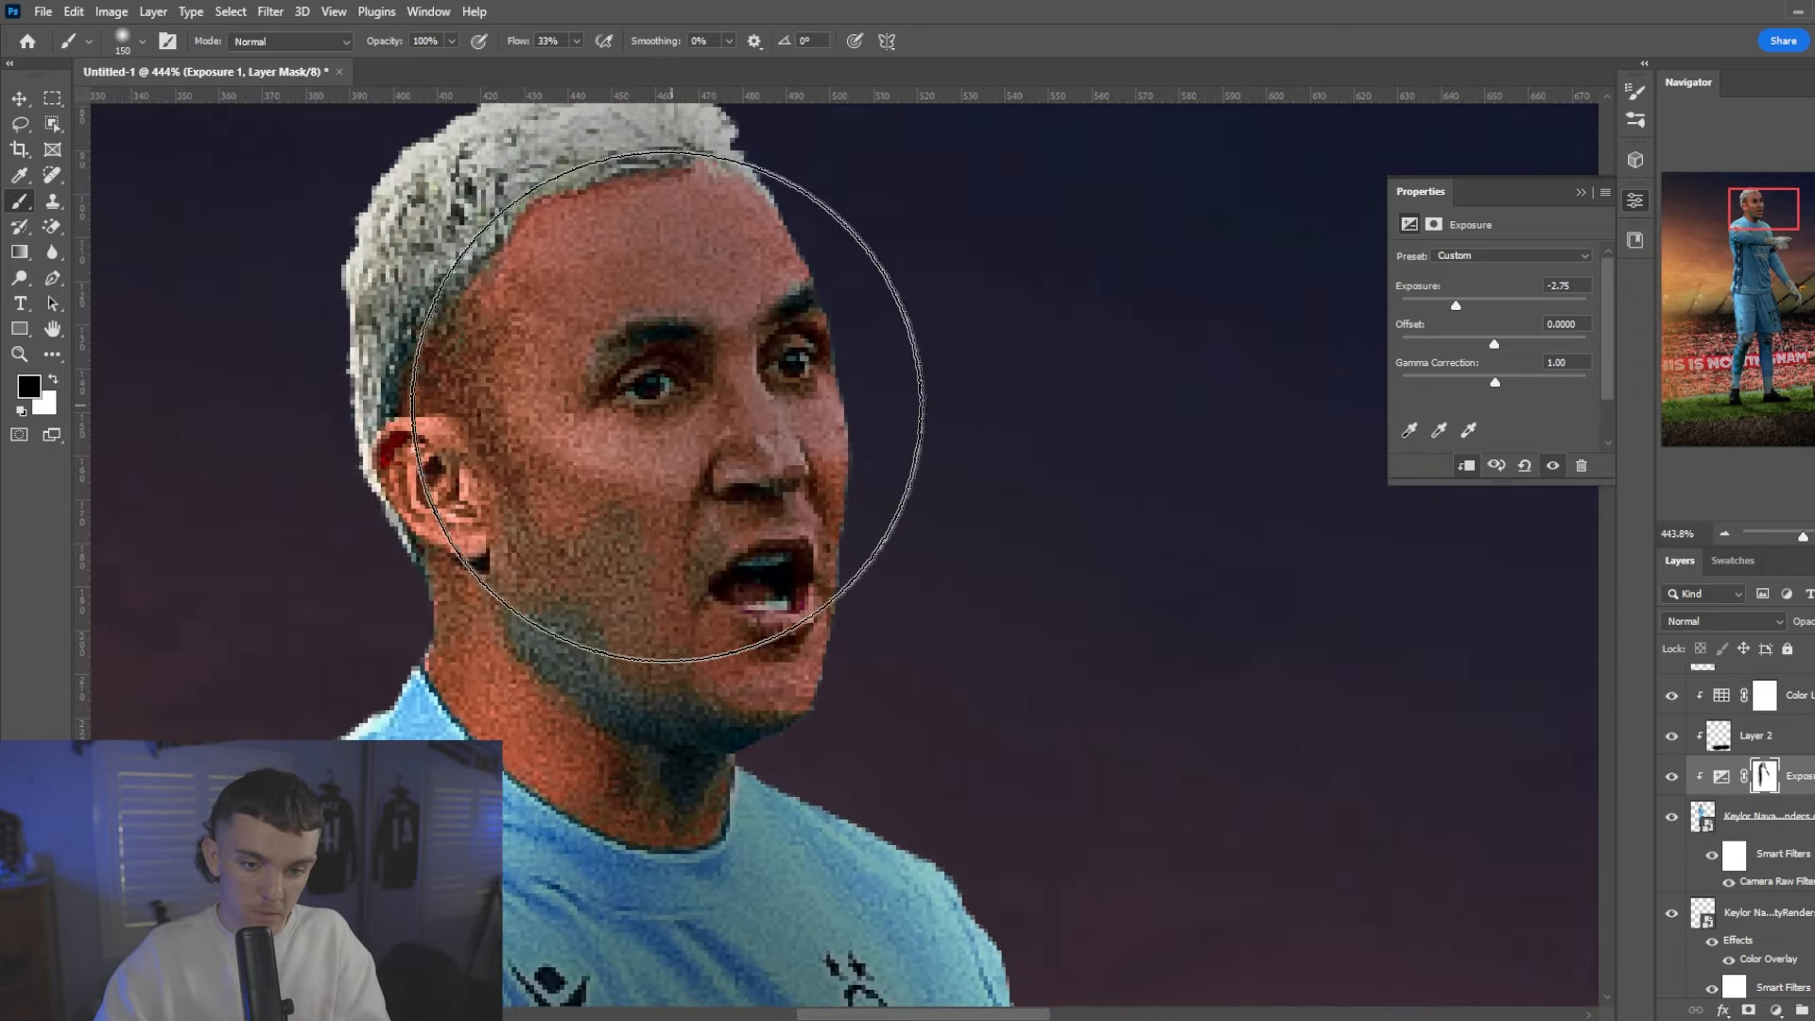
key(bracketleft)
key(bracketleft)
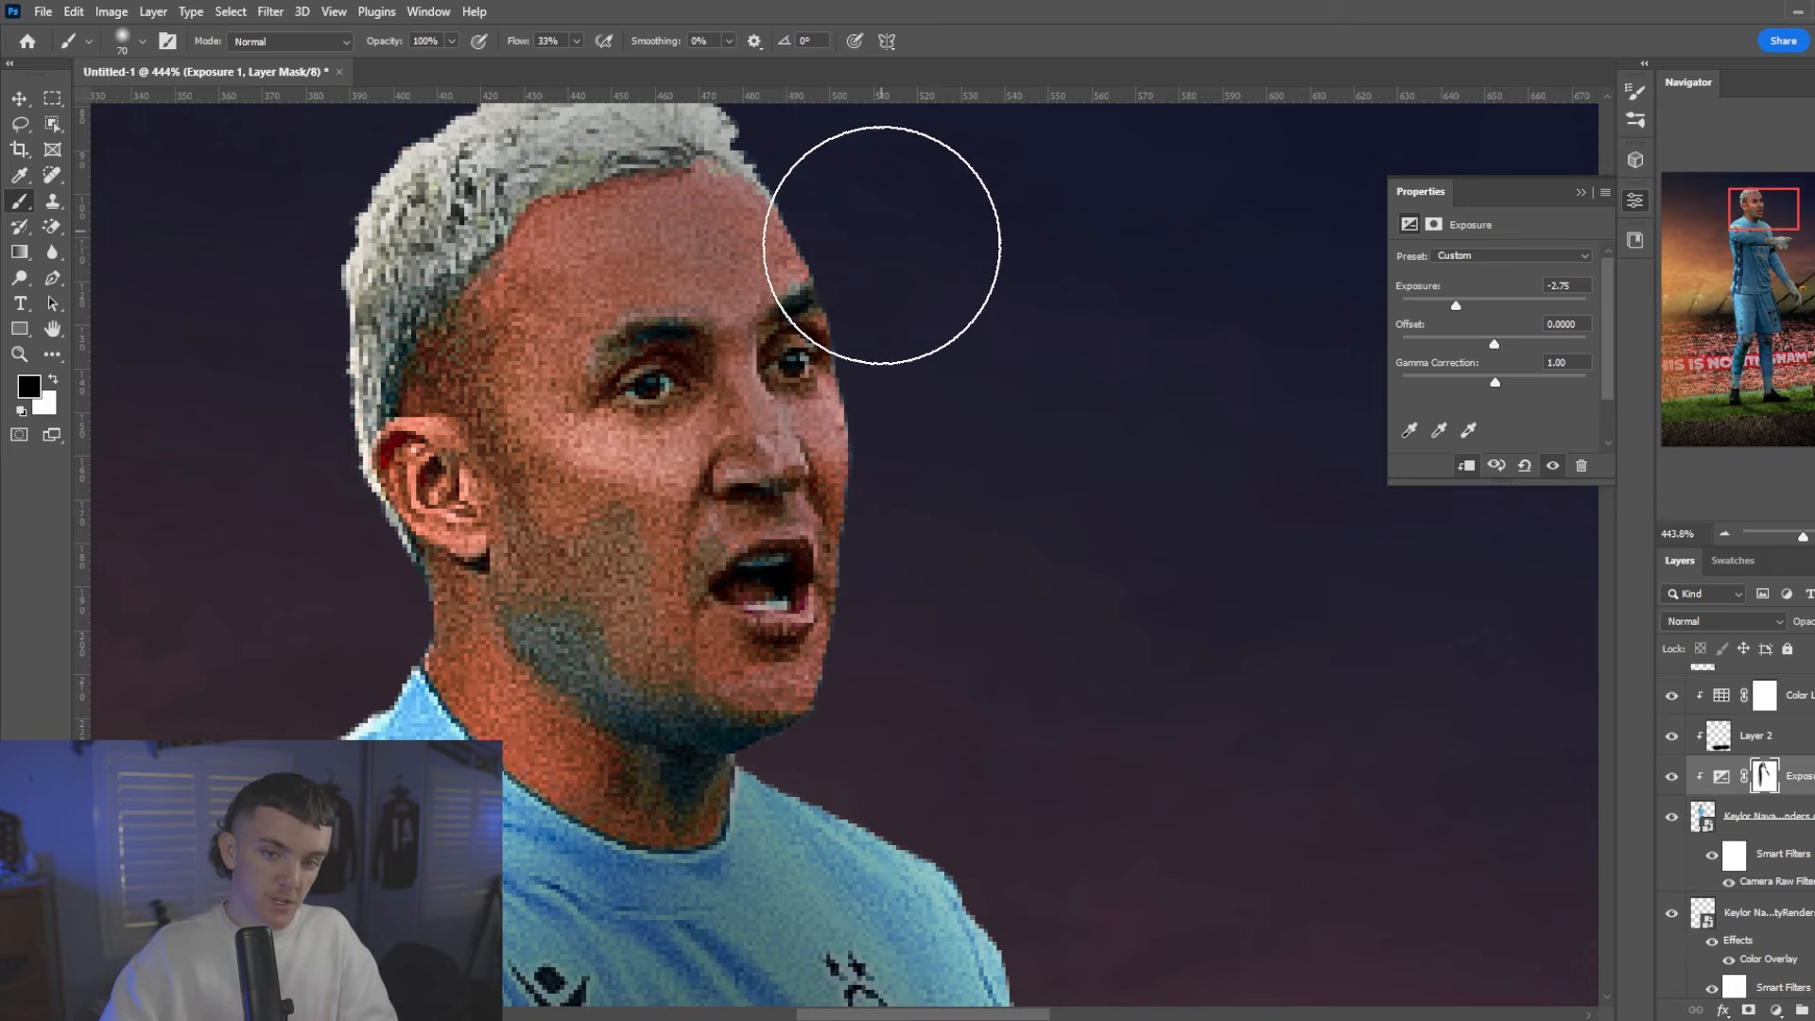
scroll(800, 440, down, 3)
scroll(800, 439, down, 6)
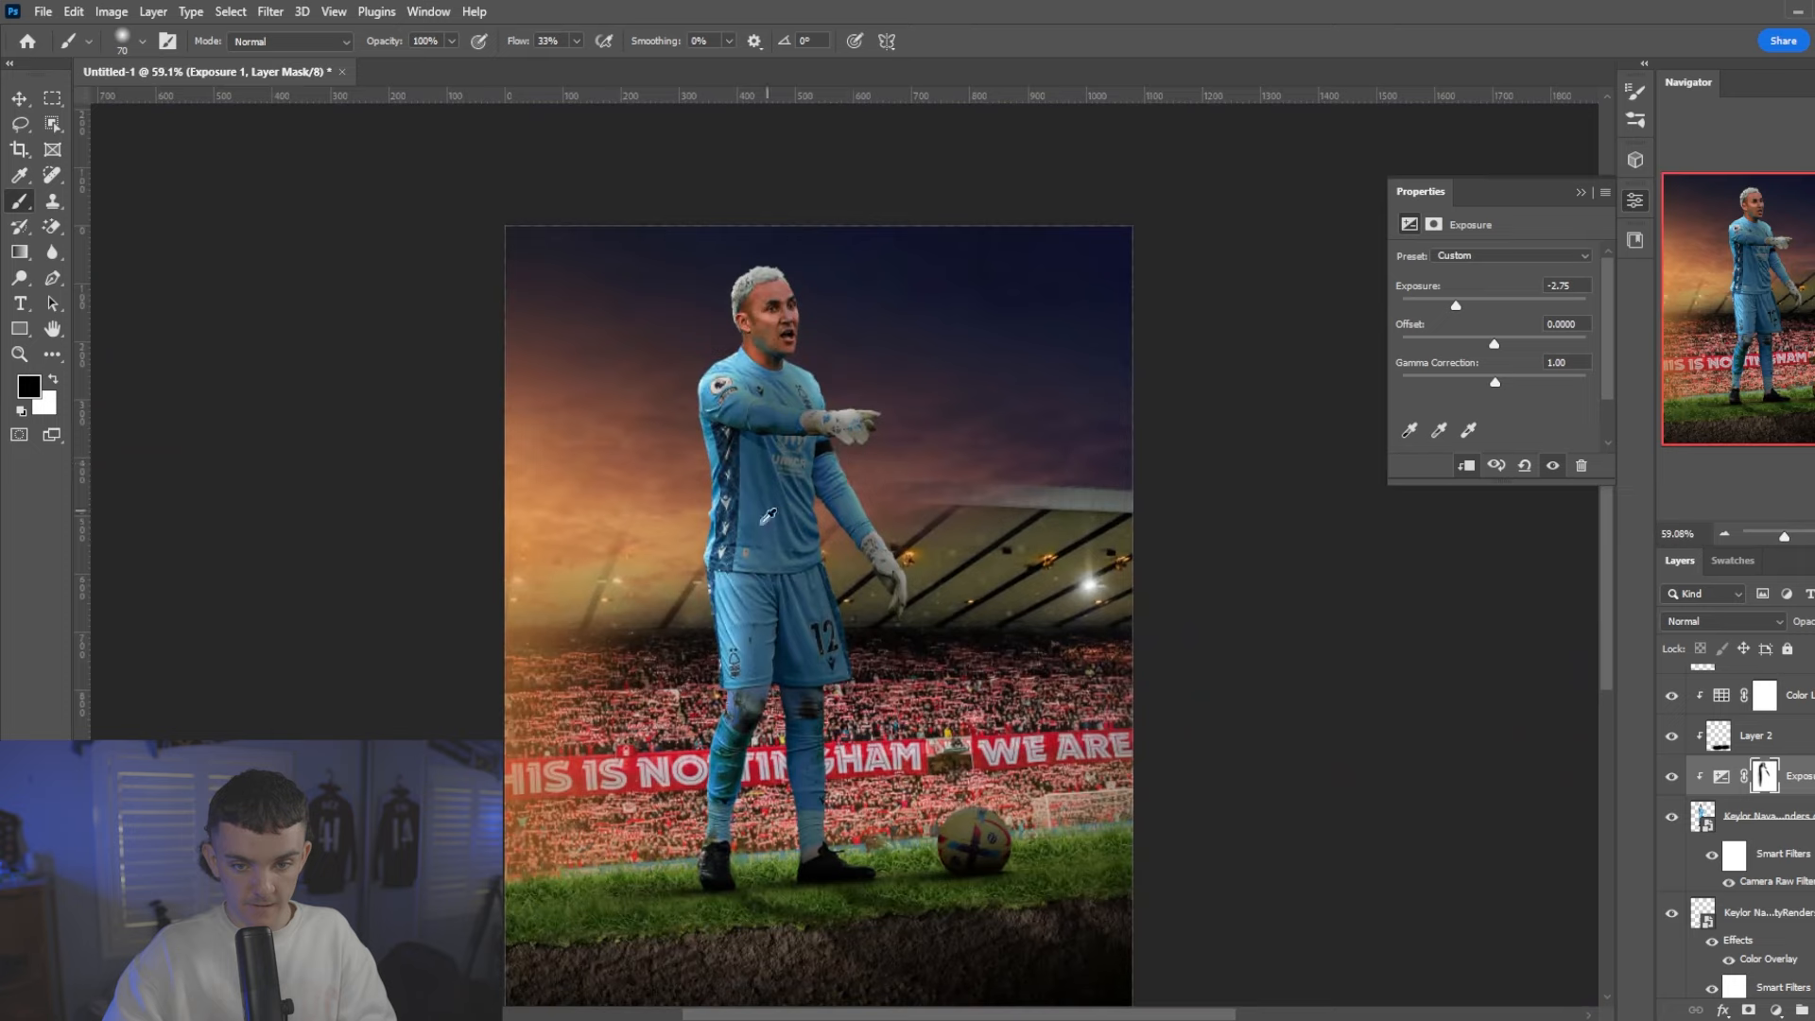
key(bracketright)
key(bracketright)
key(bracketright)
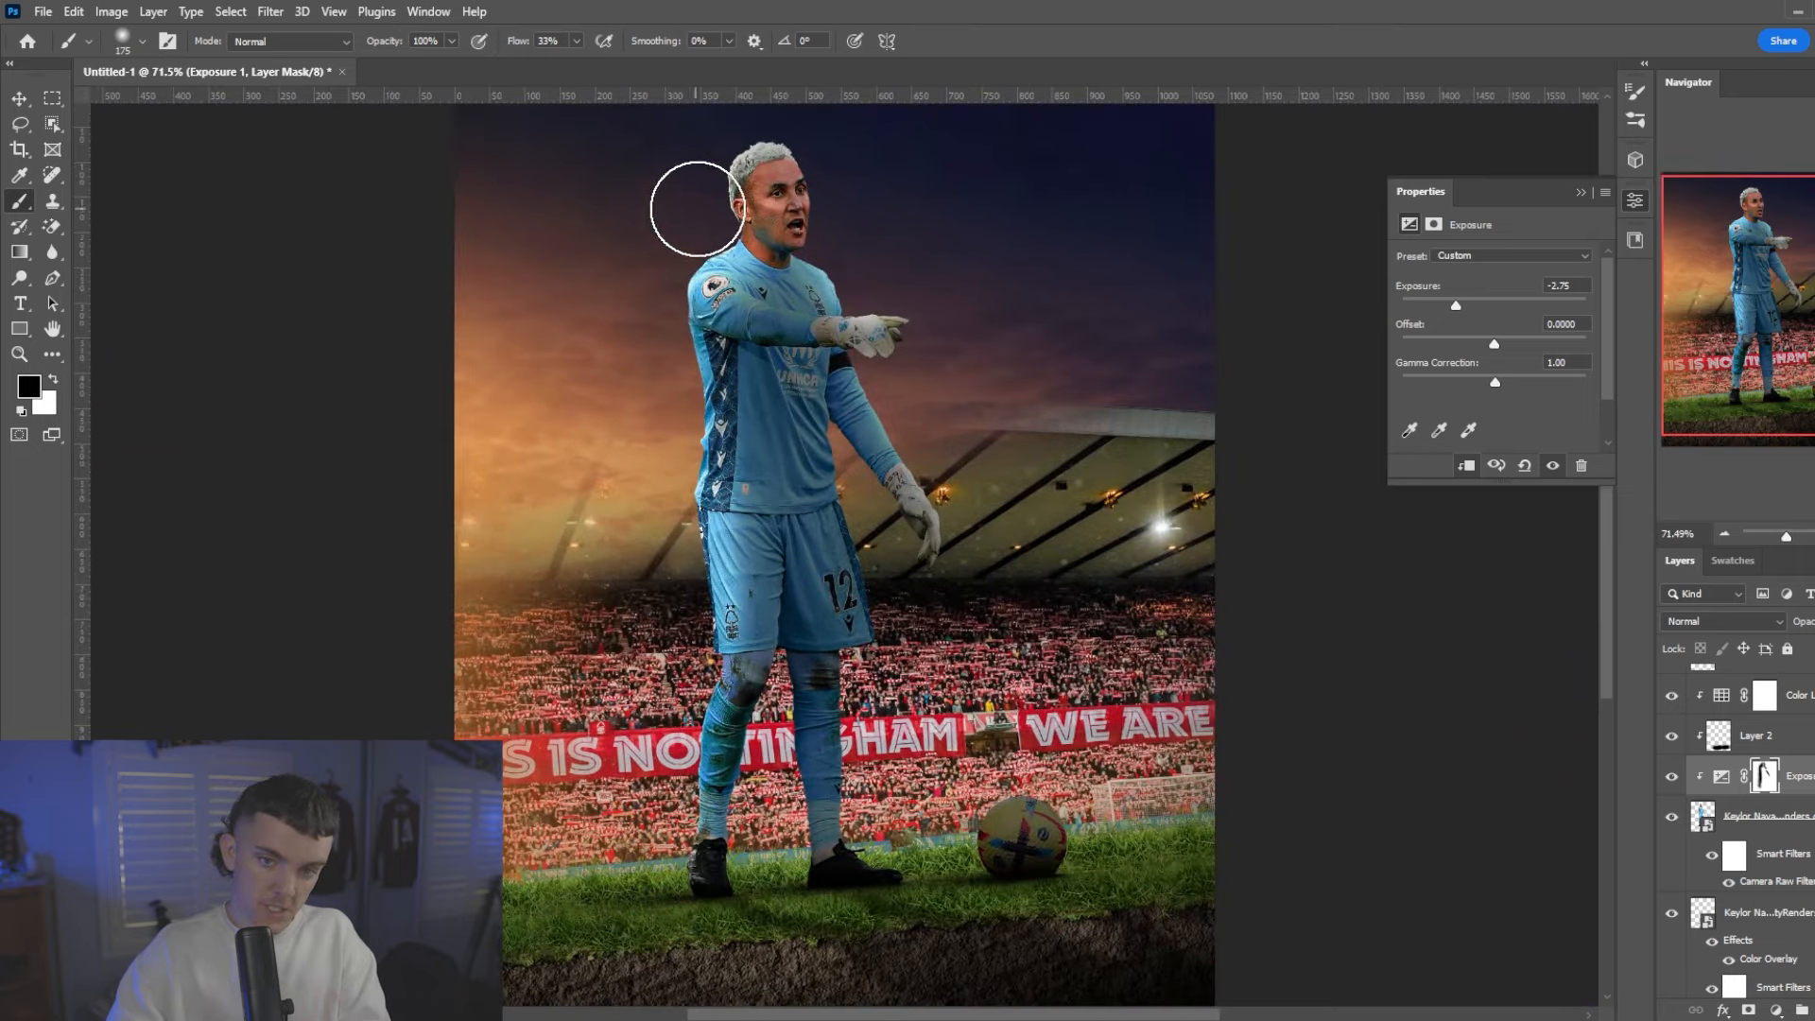
- Toggle the Exposure adjustment layer's visibility to compare the goalkeeper with and without the masked shading
click(1671, 777)
click(1671, 777)
click(1671, 777)
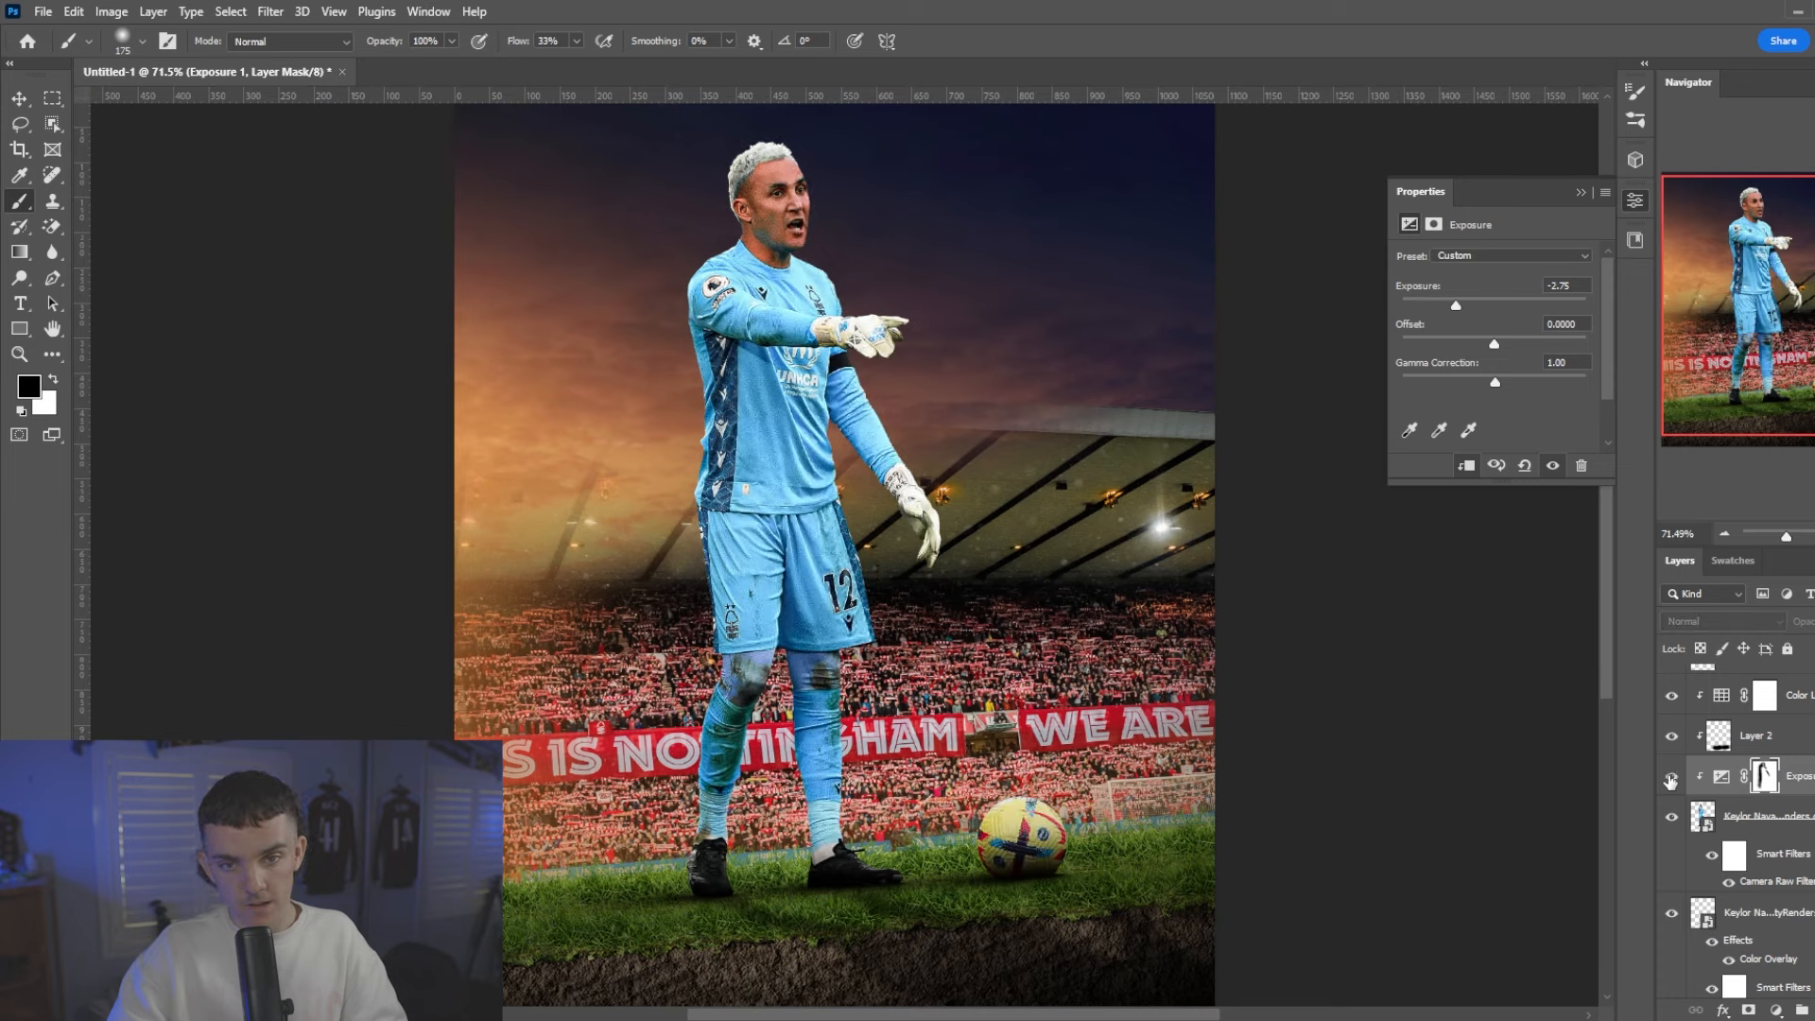
click(1671, 777)
scroll(917, 668, down, 3)
scroll(917, 668, up, 4)
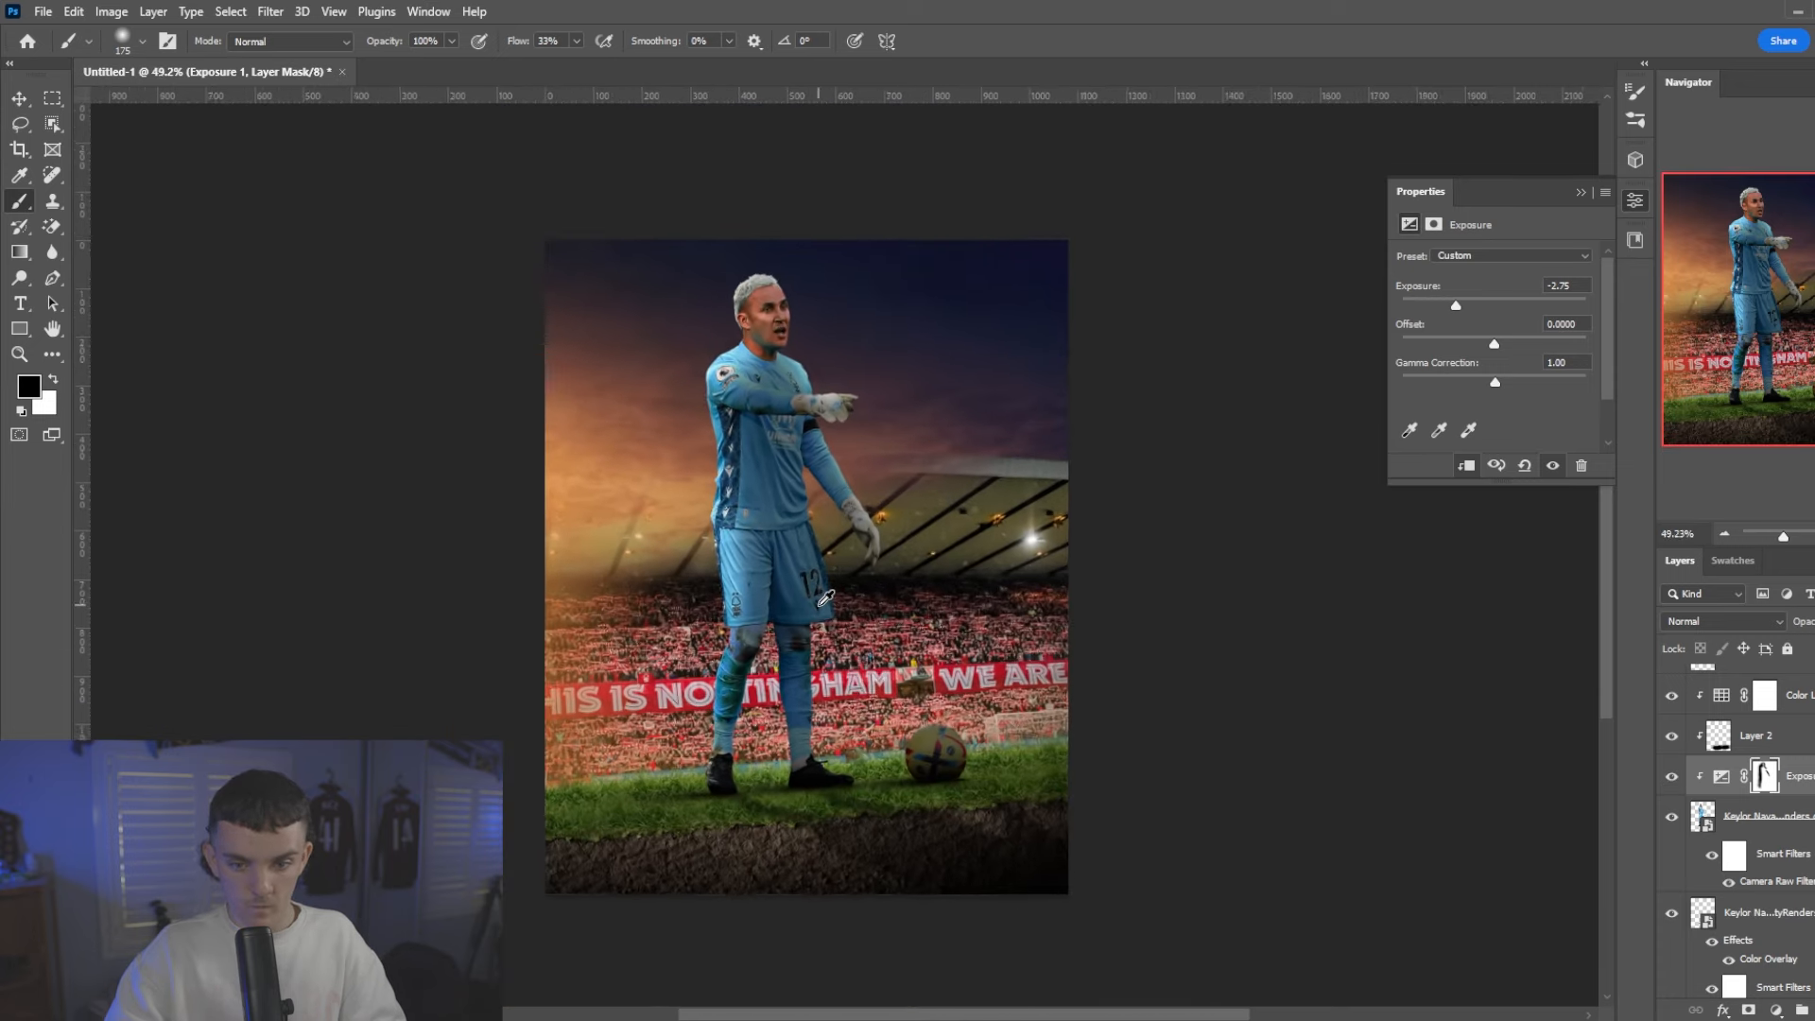
click(1671, 777)
click(1671, 777)
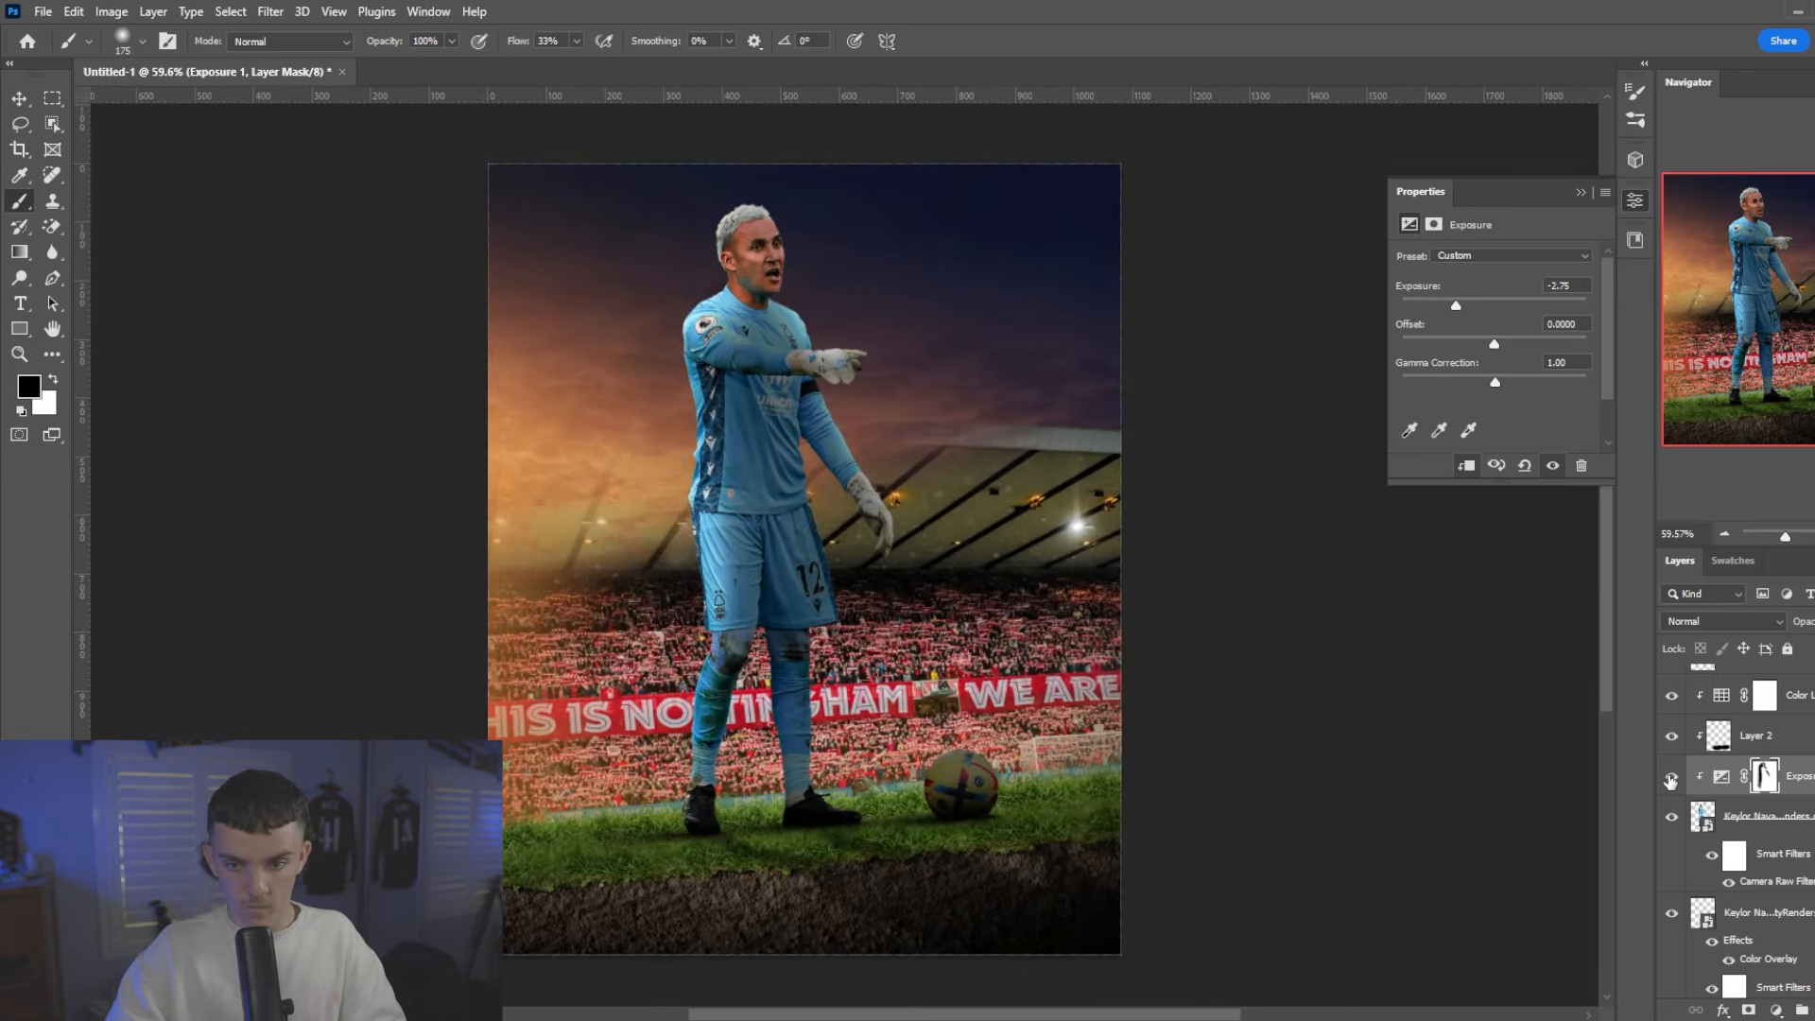
scroll(1065, 495, up, 3)
scroll(1079, 456, down, 2)
scroll(1126, 596, up, 1)
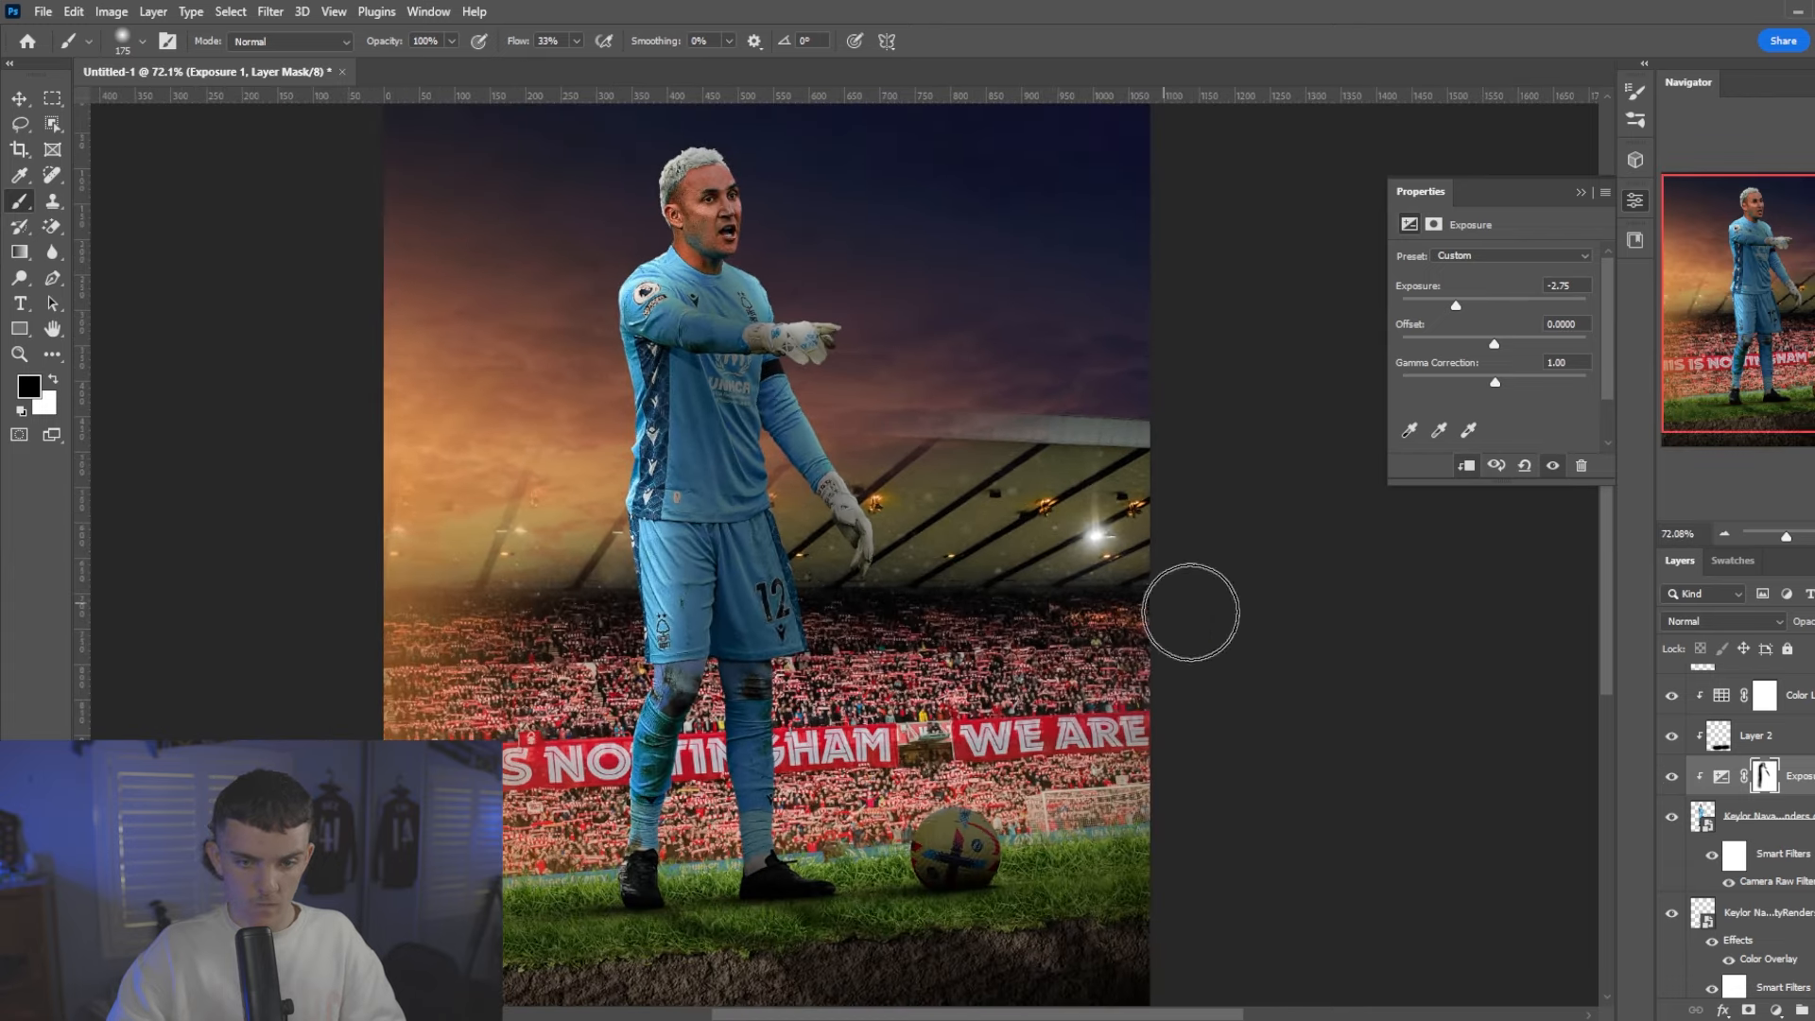
- Add a Photo Filter adjustment clipped to the stadium photo layer, using Warming Filter (85) at 40% density
key(v)
click(1042, 509)
scroll(1766, 866, down, 2)
click(1776, 1009)
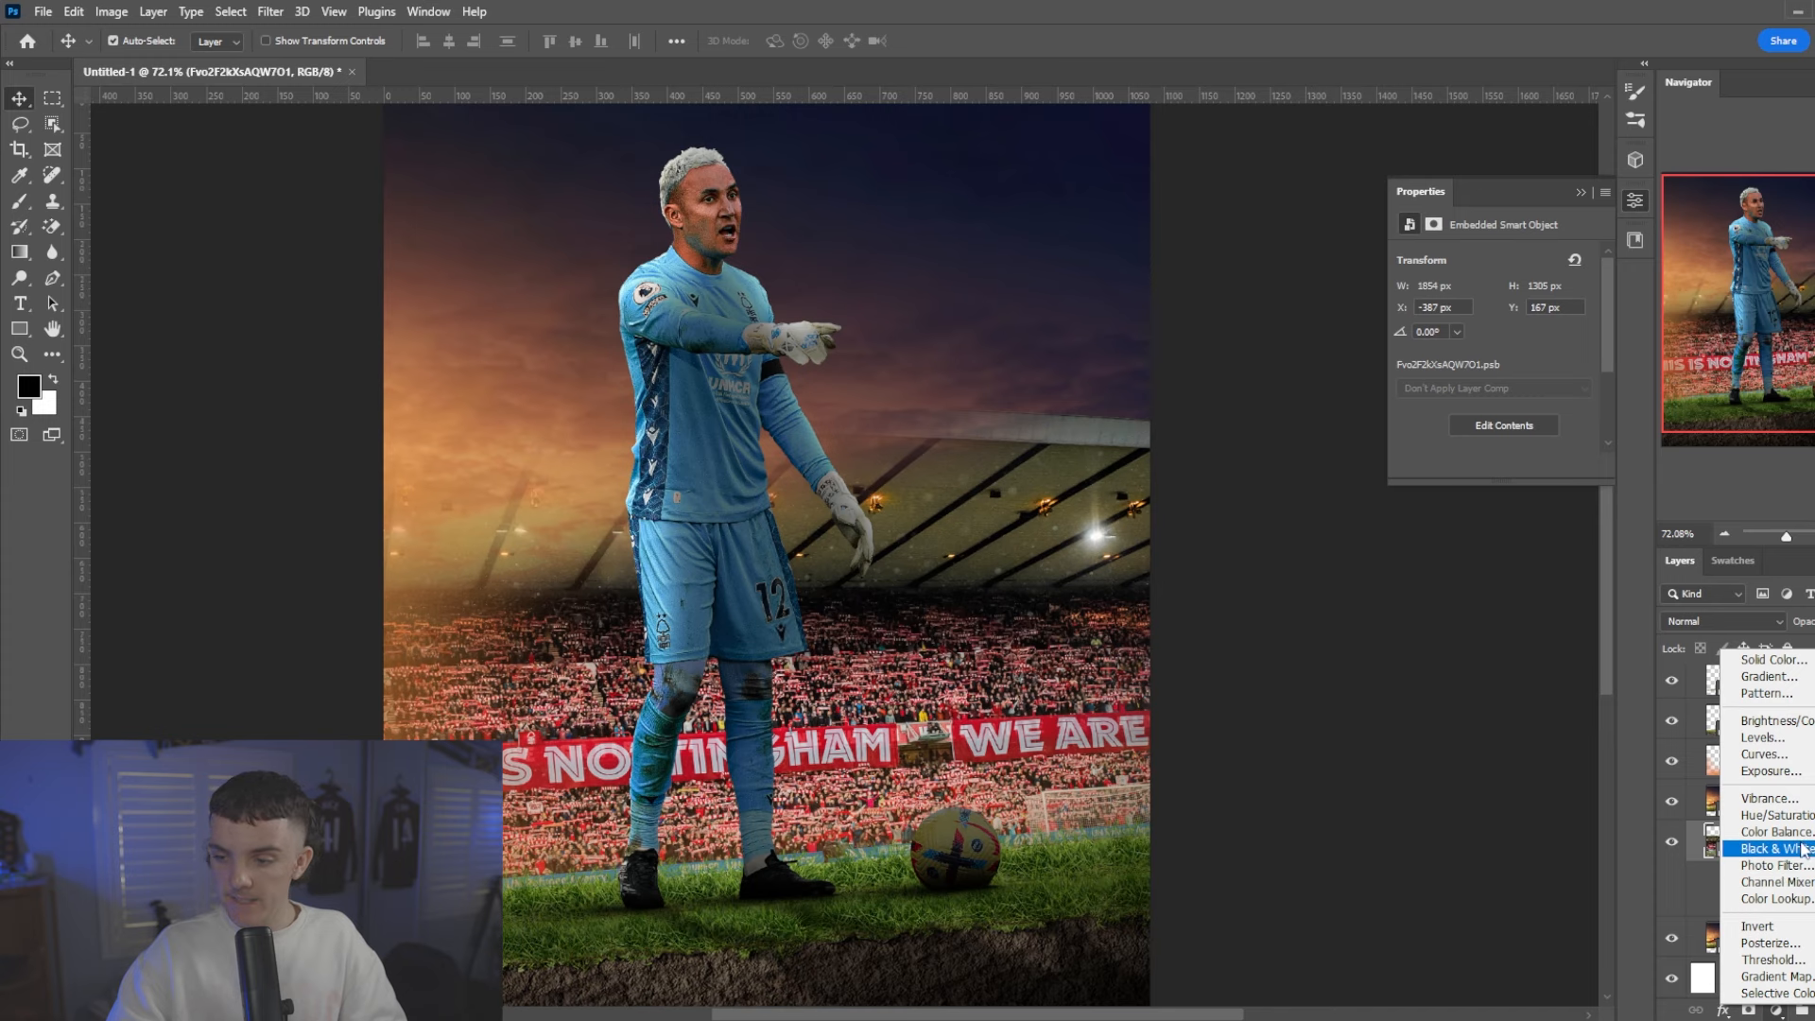
click(1775, 865)
right_click(1795, 852)
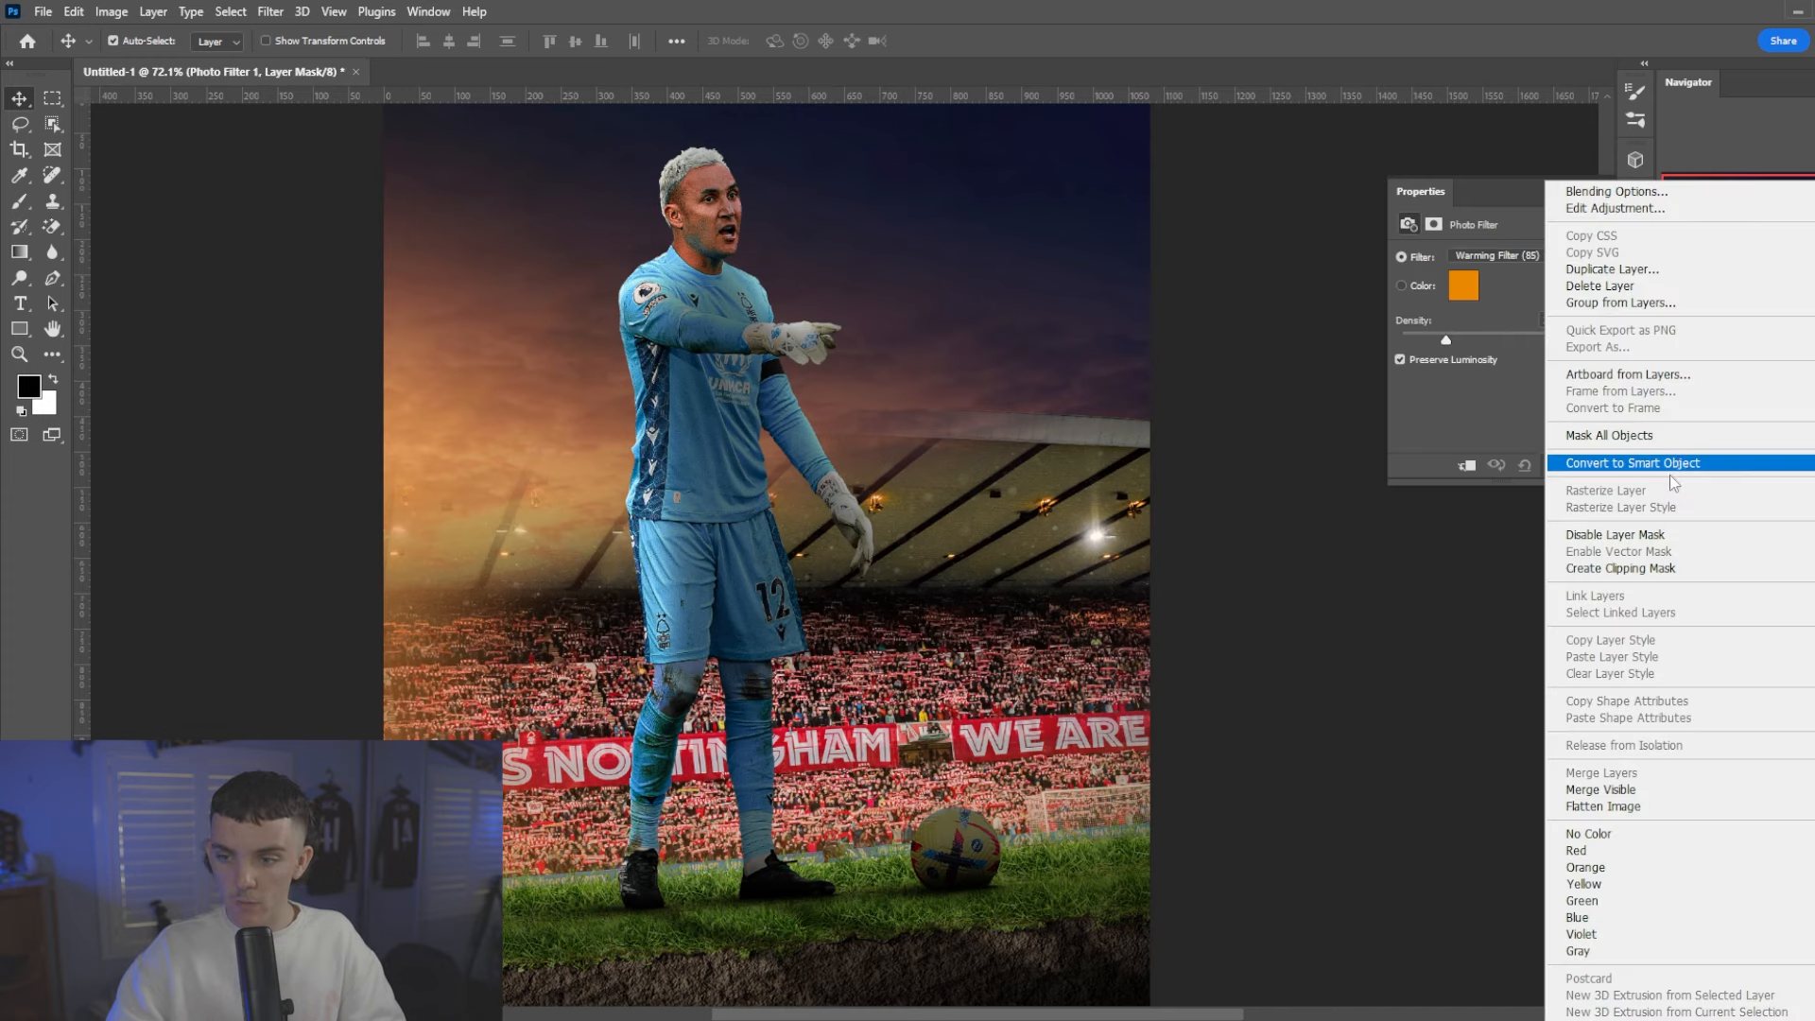
click(1626, 565)
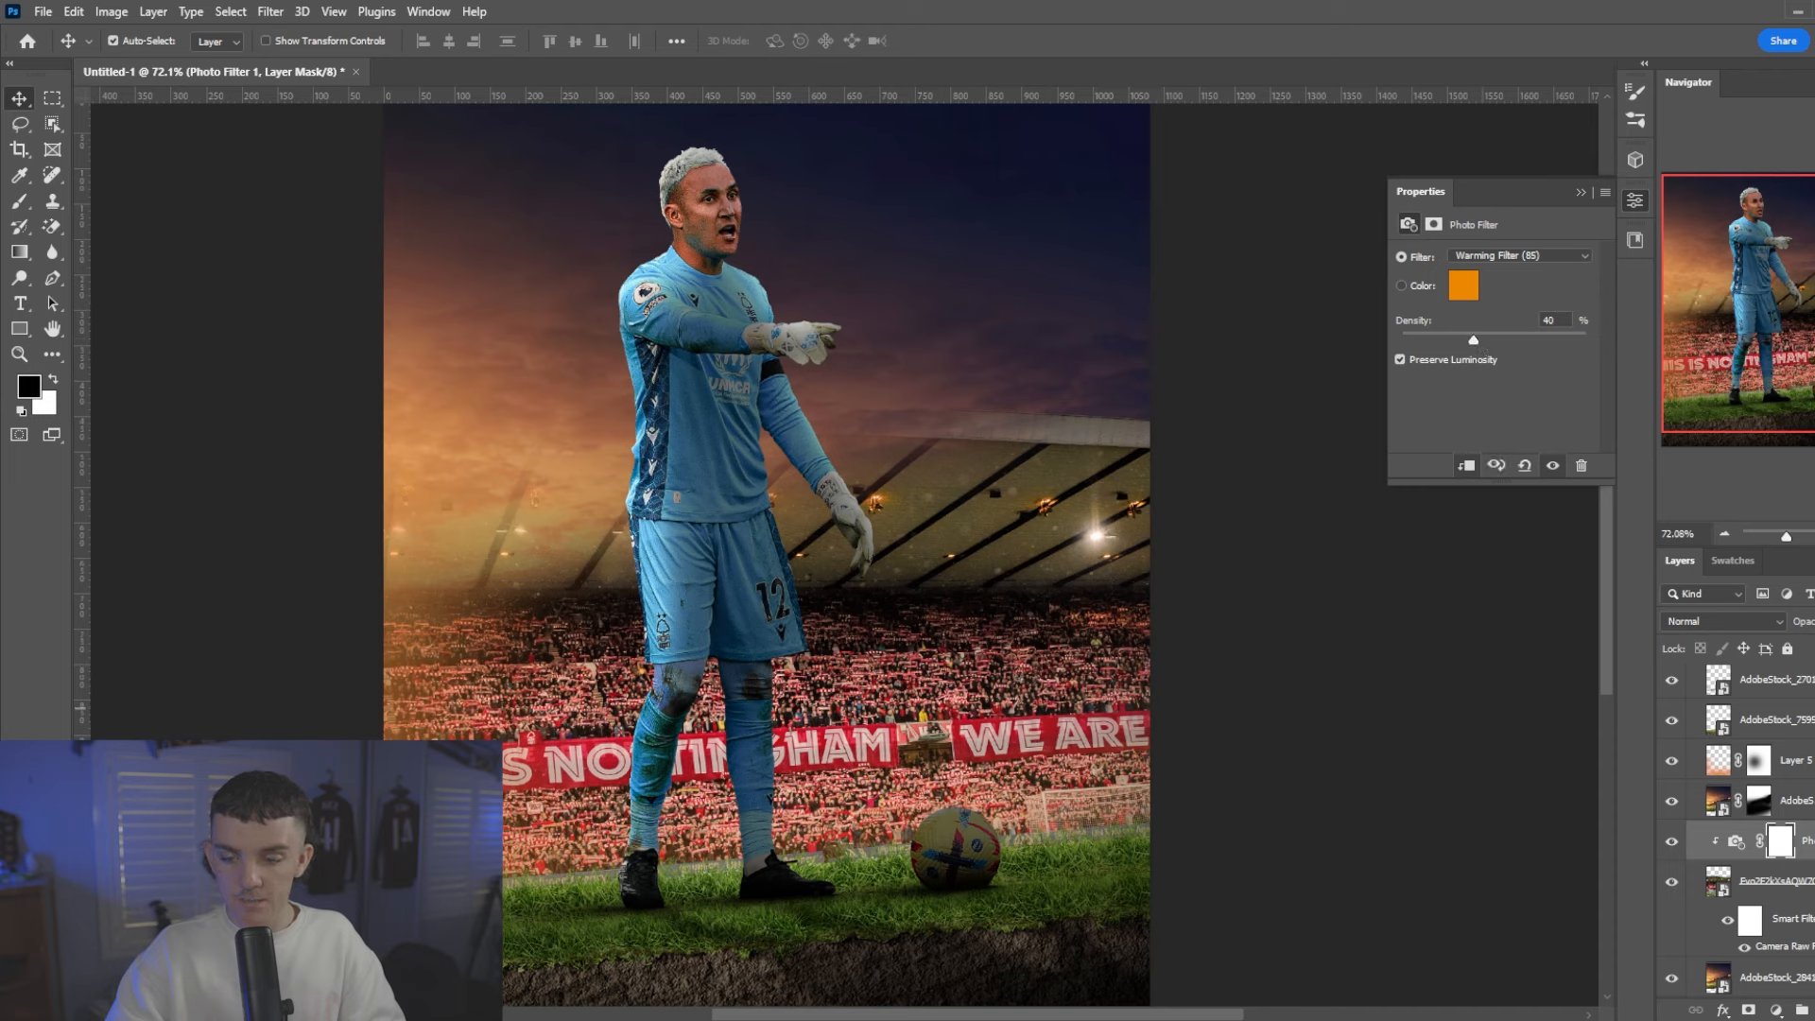
- Add a Color Balance adjustment clipped to the stadium photo layer with midtones red +1 and blue +12, and shadows yellow-blue -3
click(1775, 1010)
click(1775, 832)
right_click(1796, 841)
click(1618, 565)
drag(1467, 361, 1478, 300)
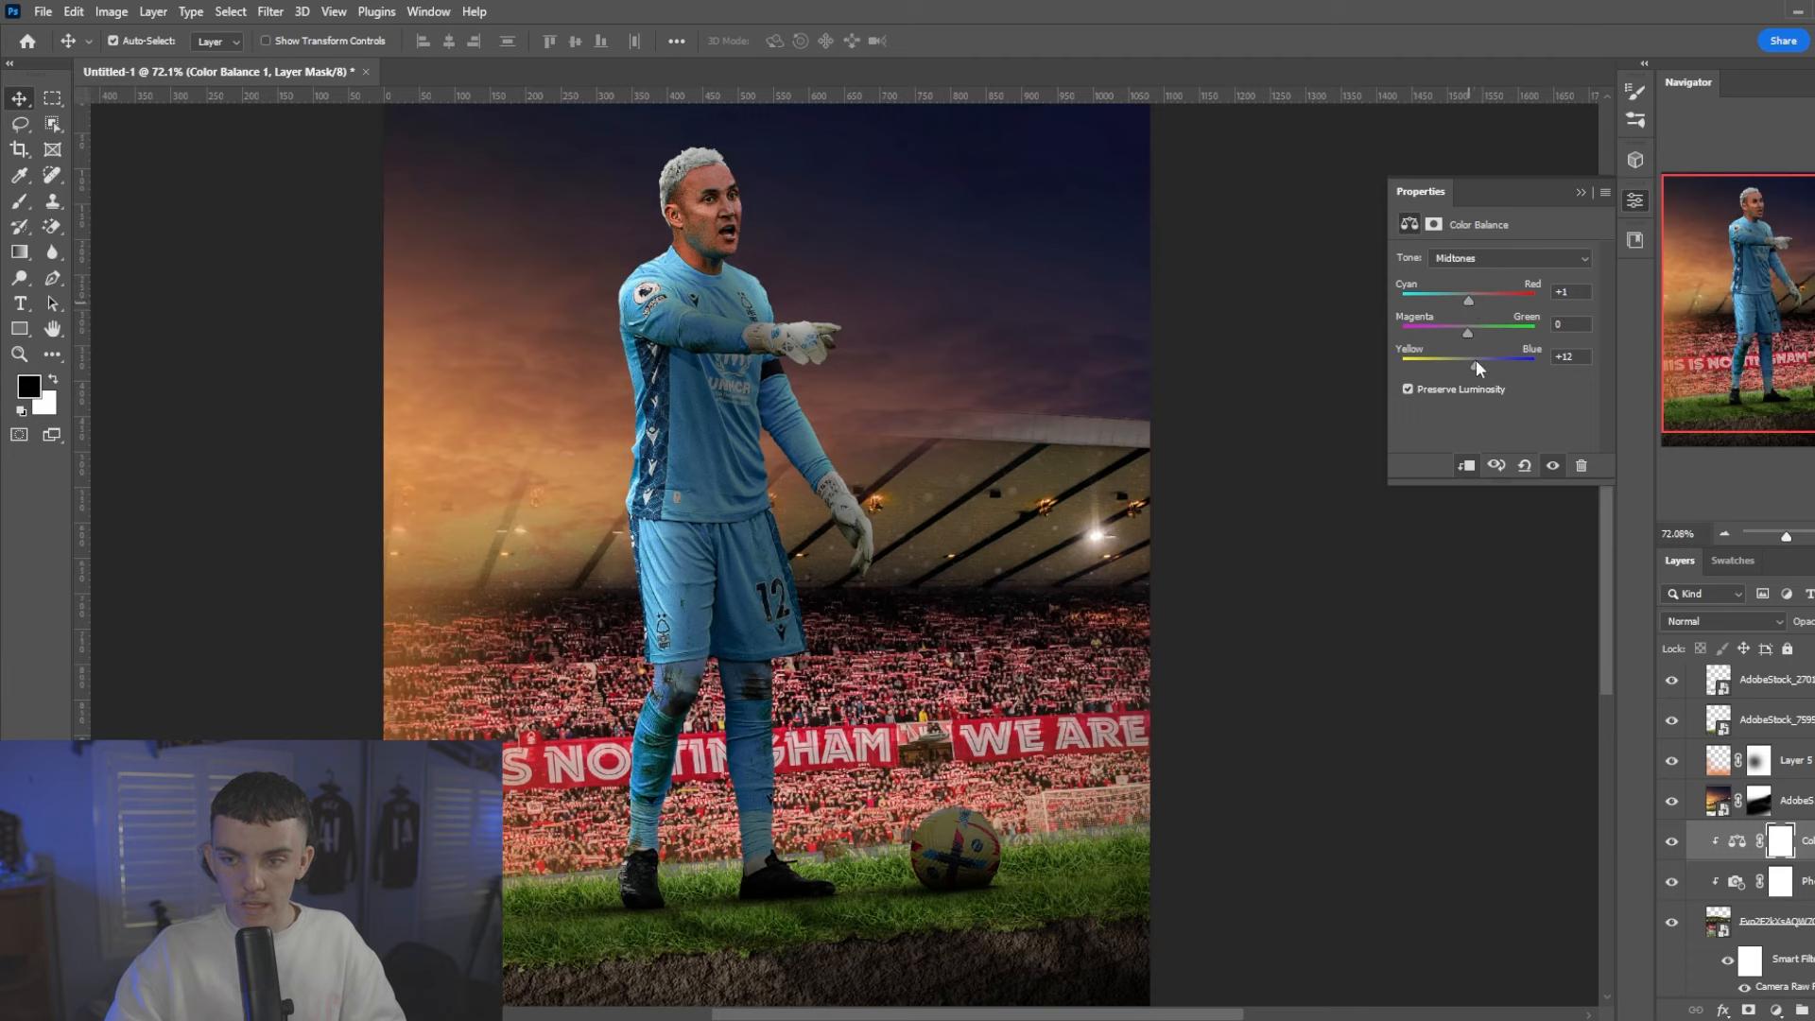
click(1466, 258)
click(1467, 274)
drag(1478, 361, 1466, 365)
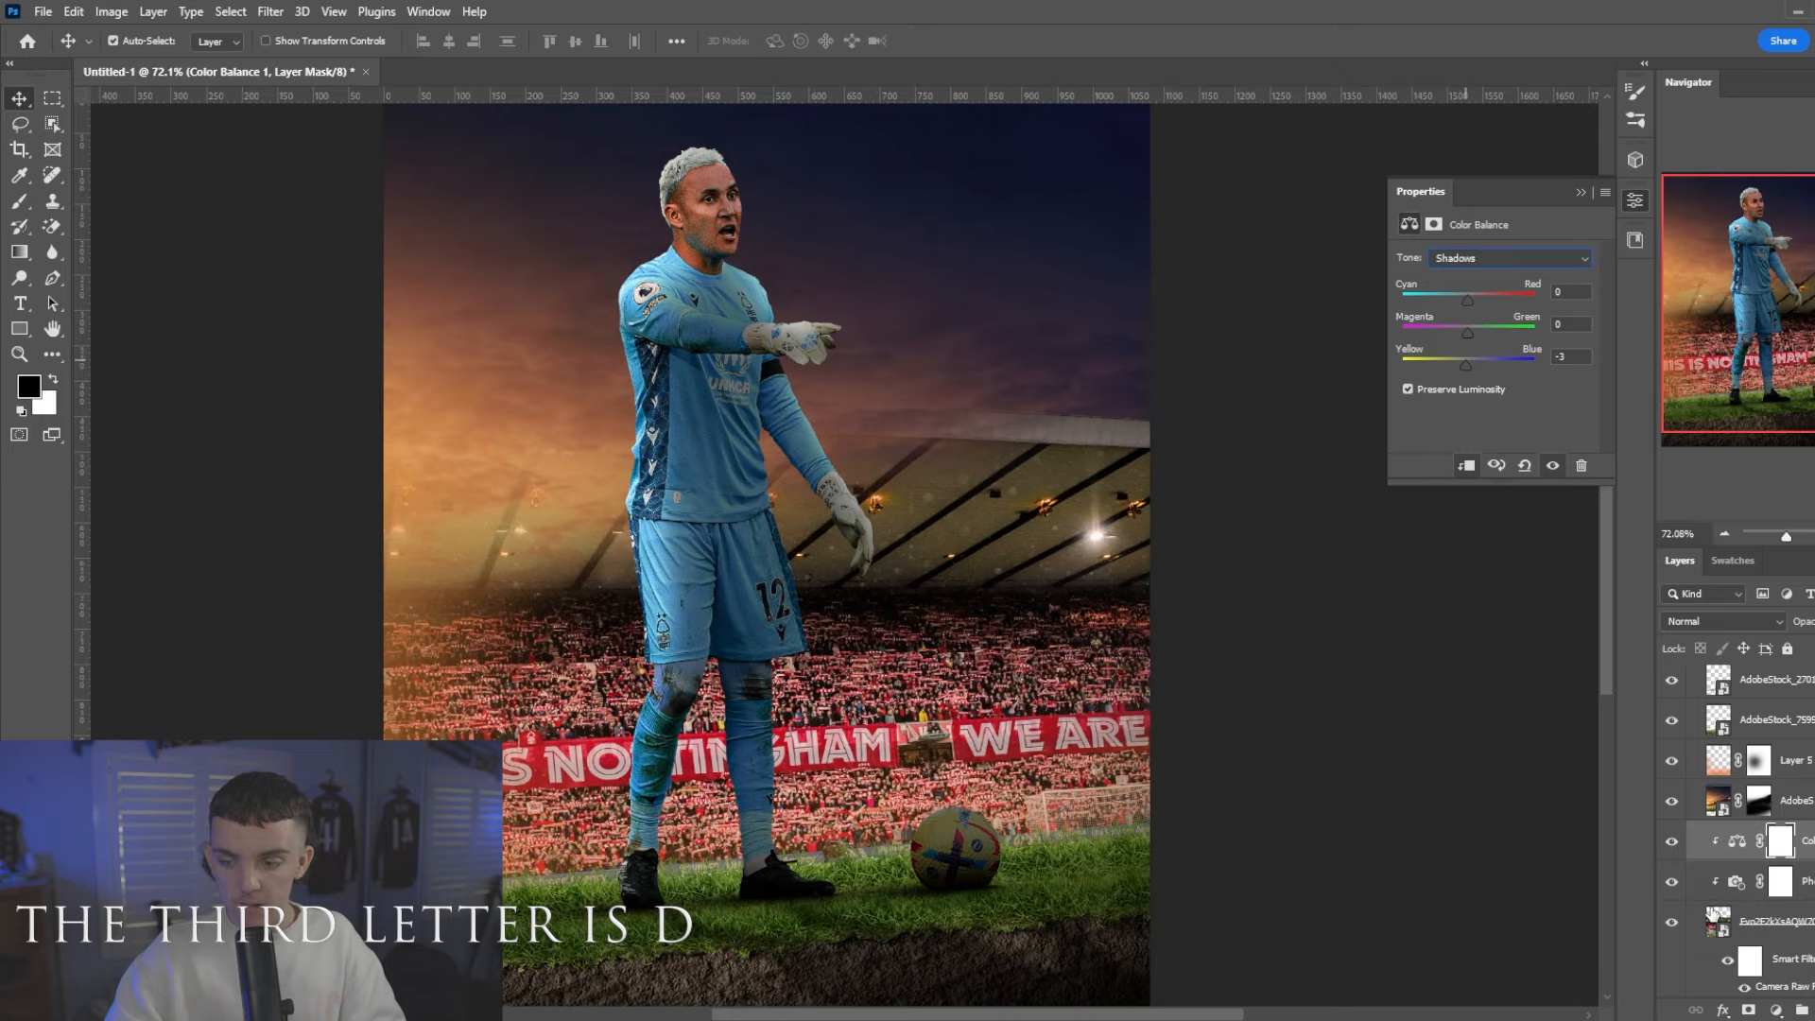
- Paint more black on the goalkeeper's Exposure mask along the sunset-facing side of the shirt and shorts, using a 125 to 175 px brush
scroll(1040, 559, down, 2)
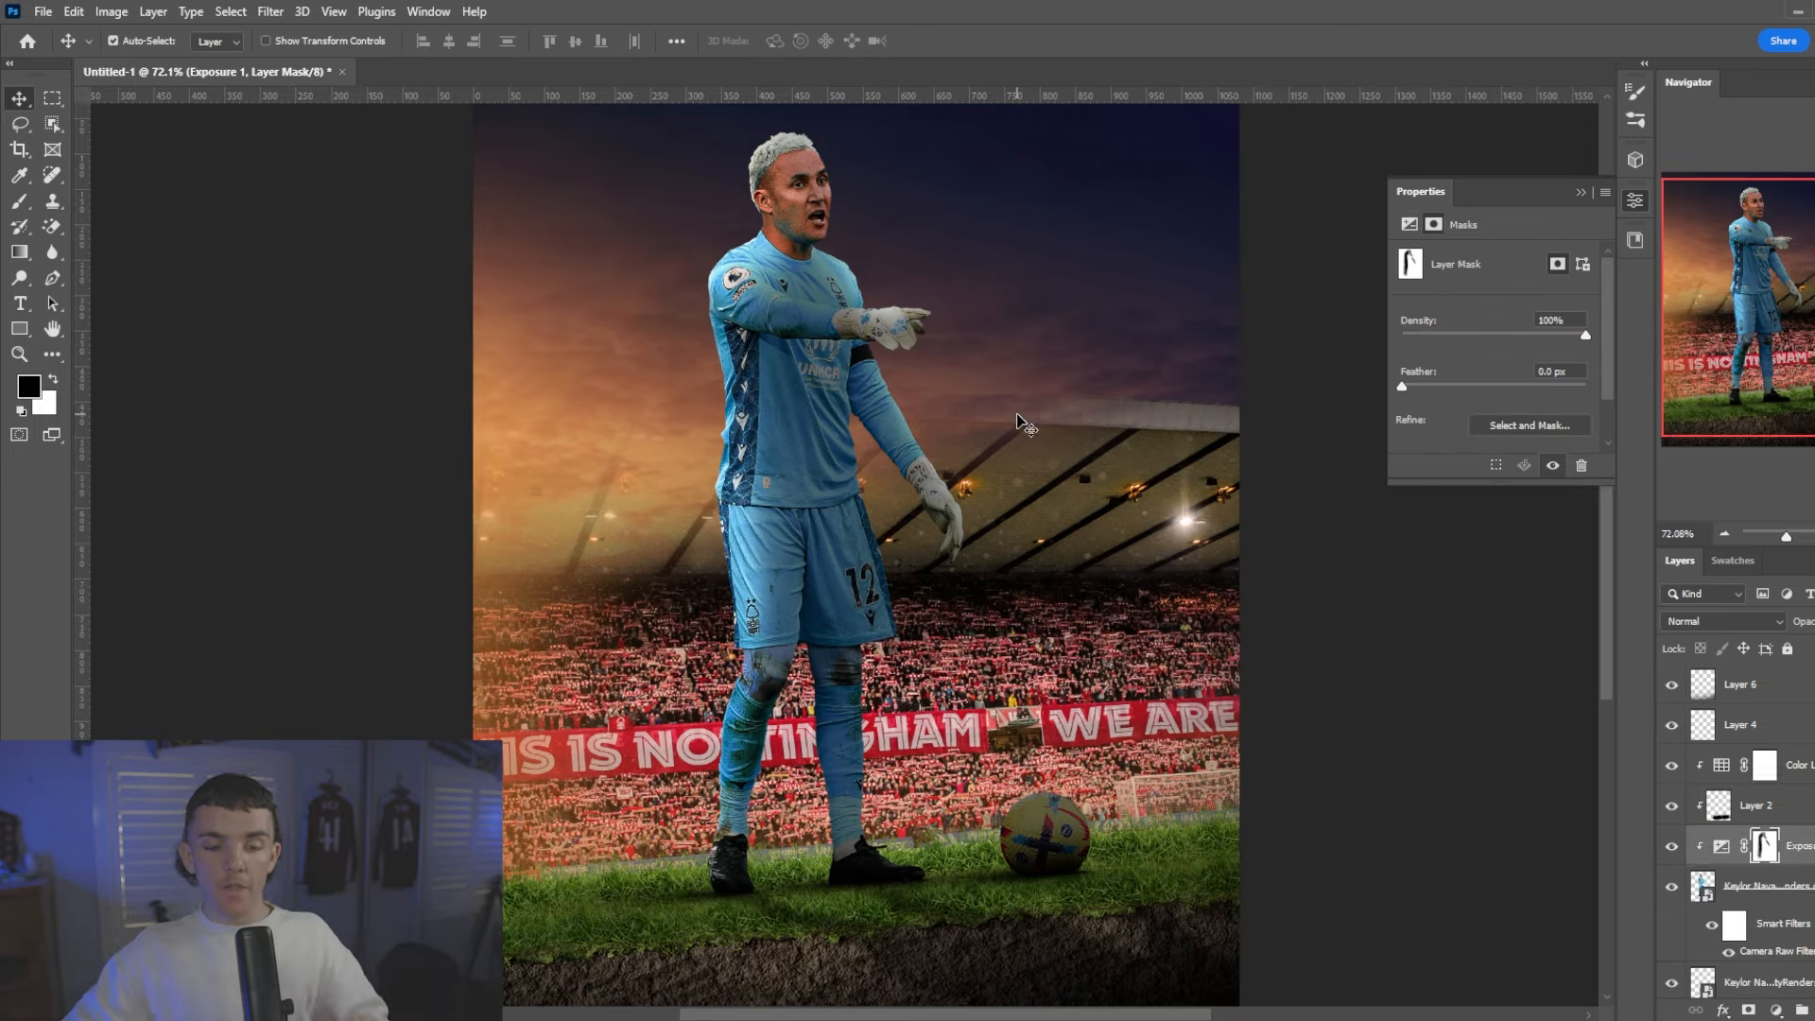
scroll(898, 371, up, 3)
key(b)
scroll(688, 367, up, 3)
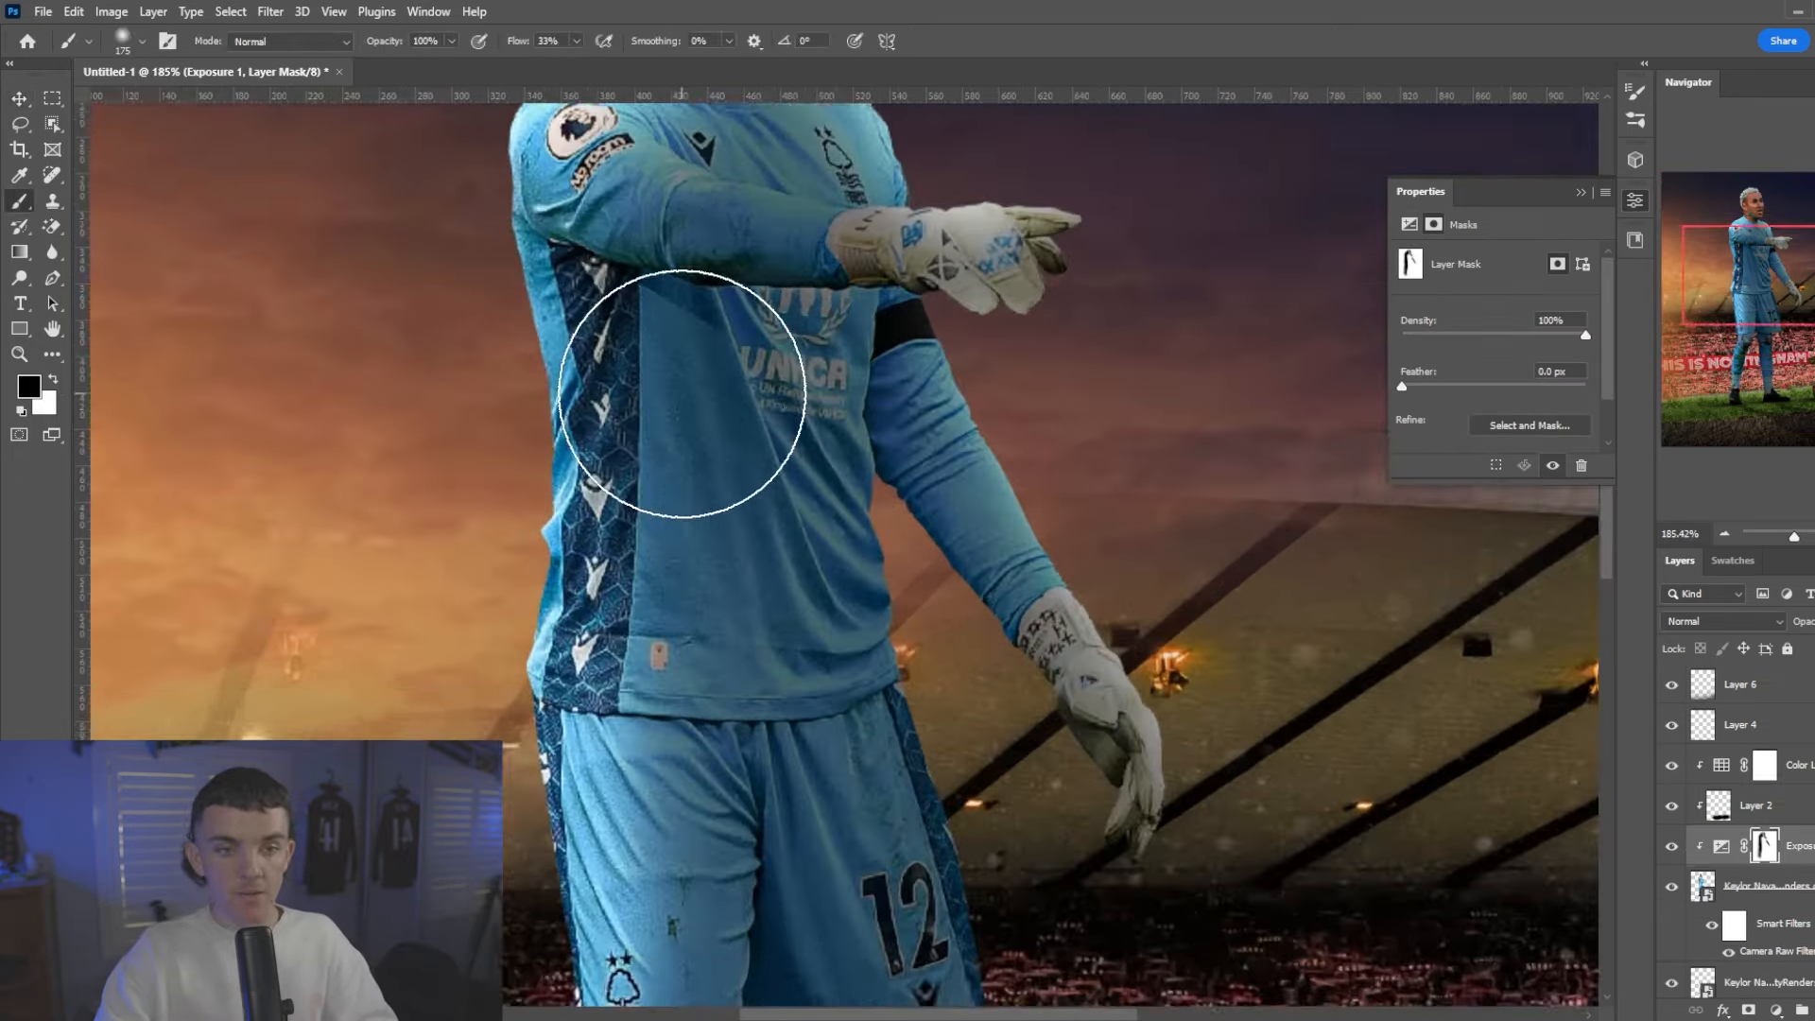
mouse_move(583, 359)
mouse_down()
mouse_move(719, 380)
mouse_move(695, 380)
mouse_up()
key([)
mouse_move(595, 491)
mouse_down()
mouse_move(592, 458)
mouse_move(587, 606)
mouse_up()
scroll(567, 530, down, 1)
scroll(534, 680, down, 2)
scroll(548, 615, down, 1)
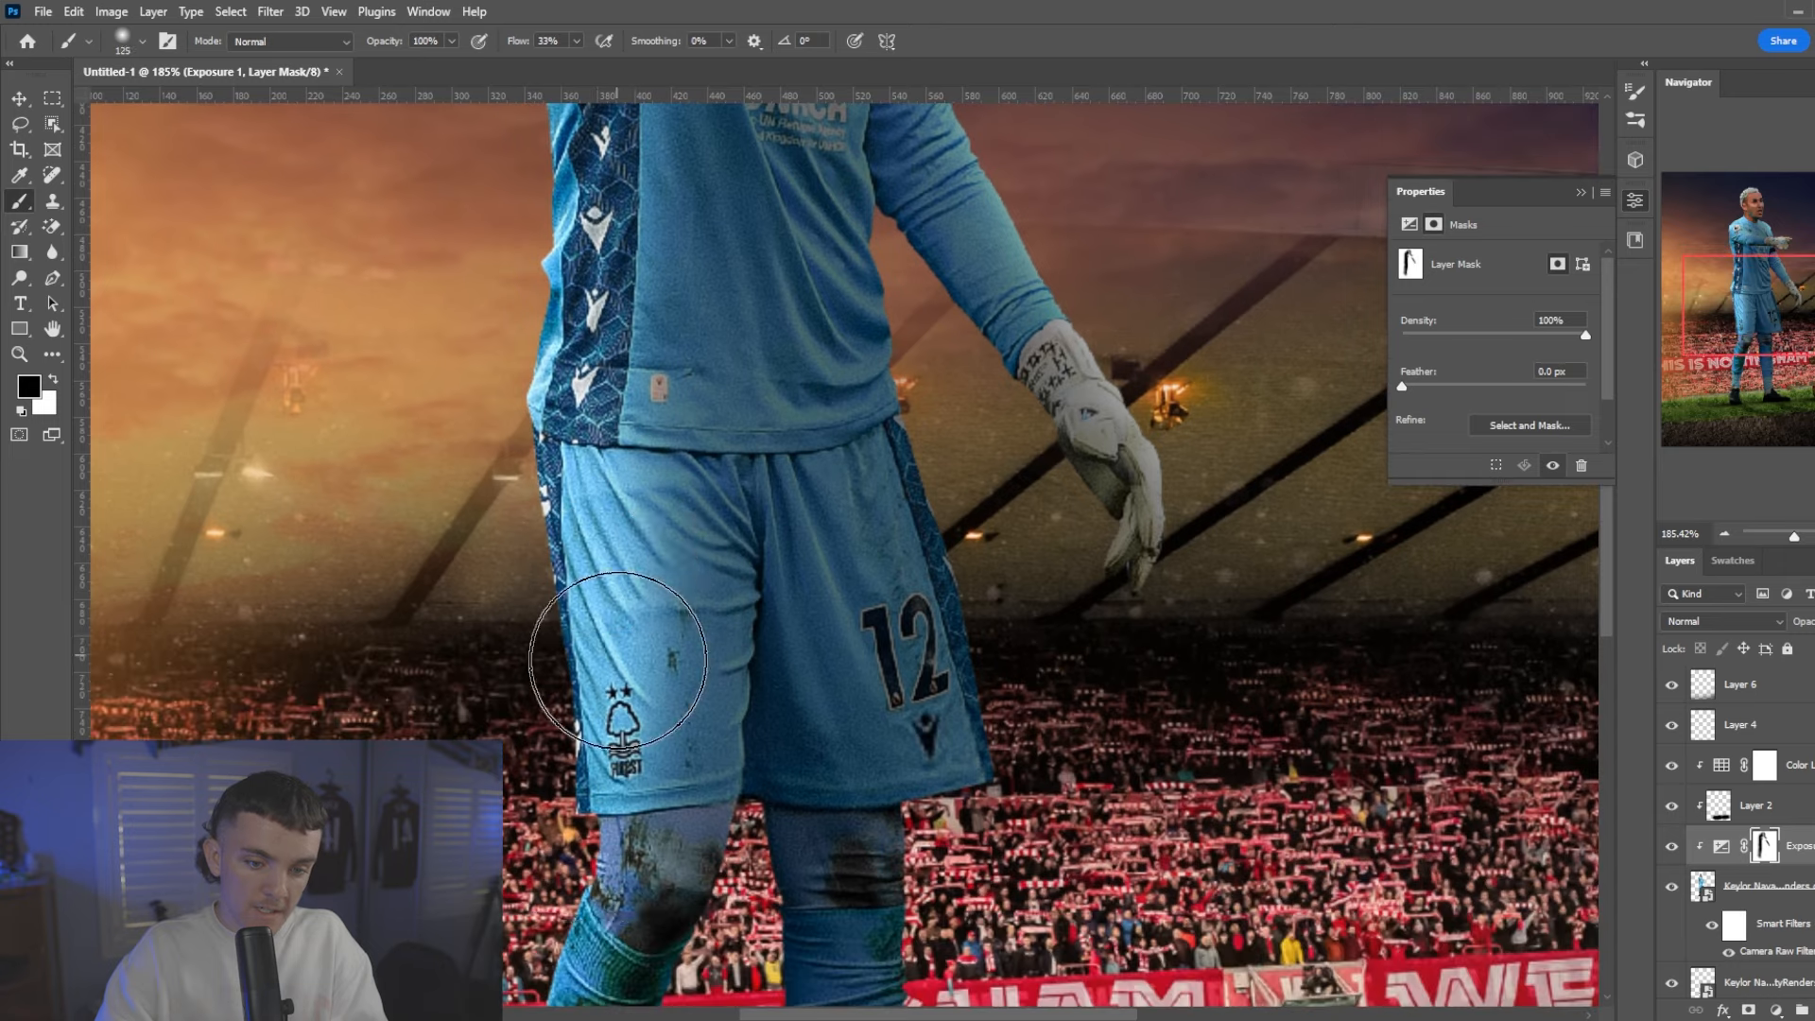
key(])
key(])
scroll(586, 652, down, 2)
scroll(660, 572, down, 6)
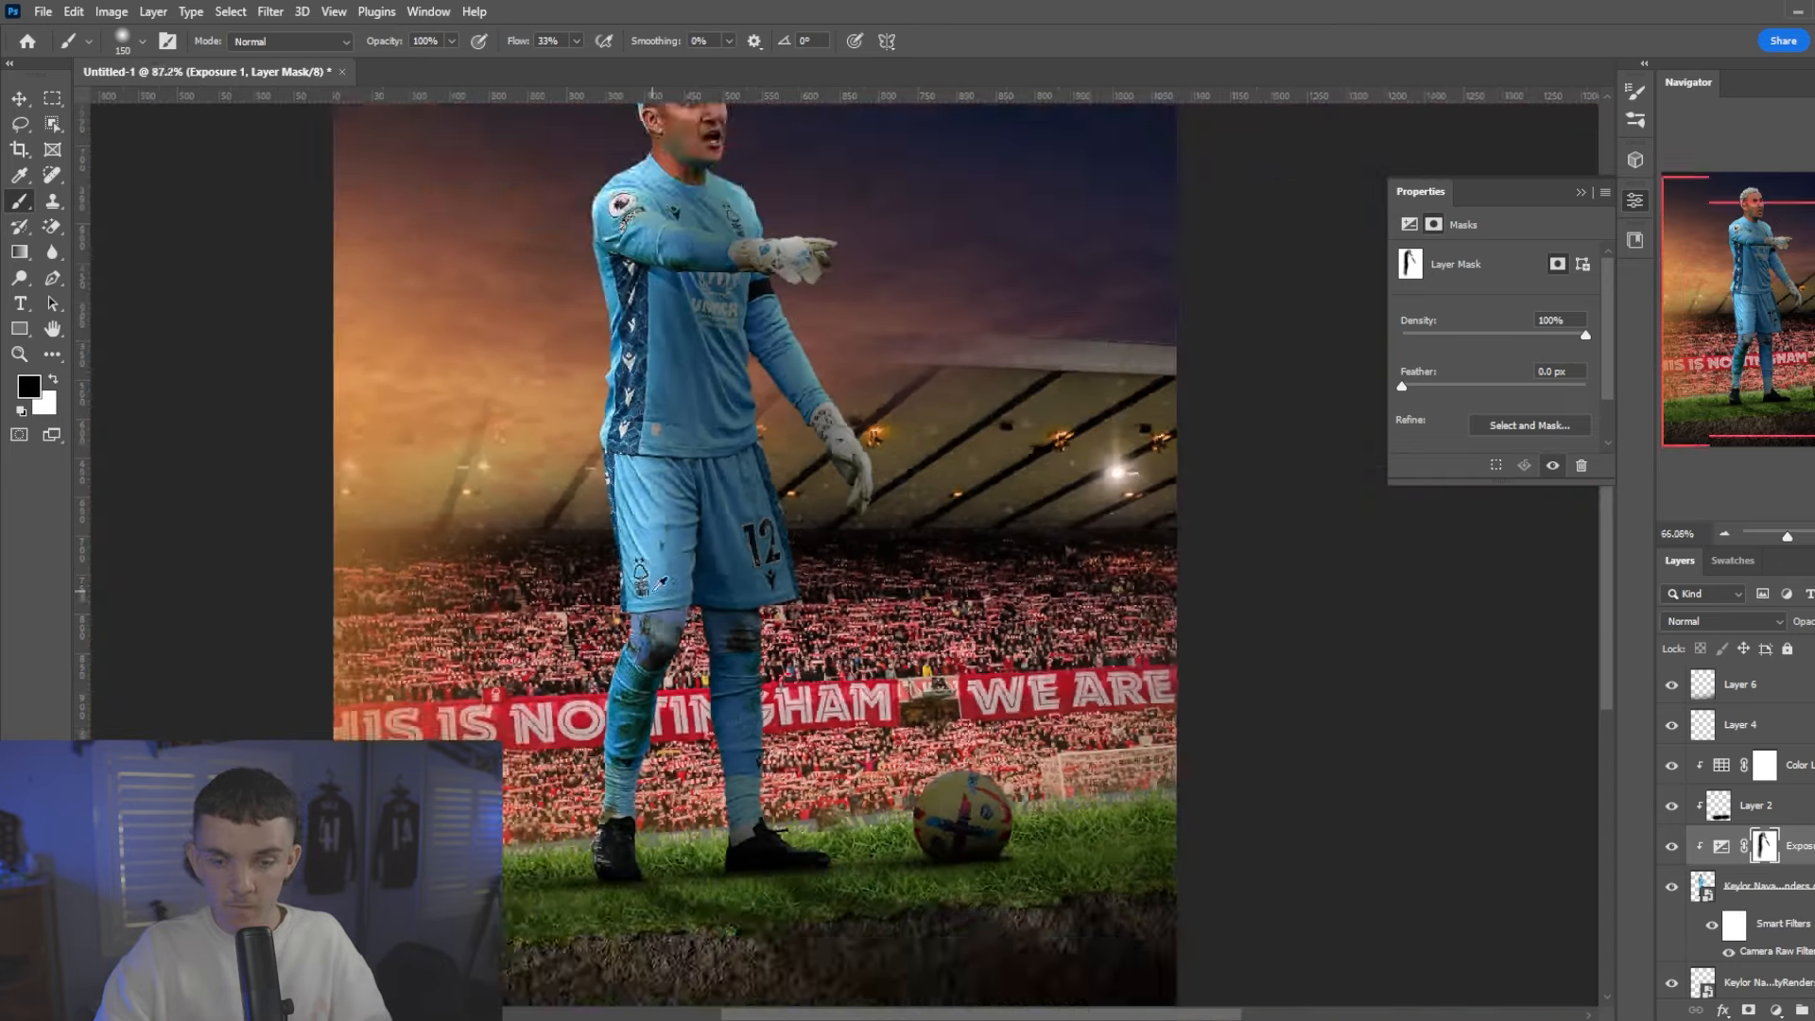
- Brighten the goalkeeper's face and shoulder on the Exposure mask with a smaller black brush of about 80 px at 40% flow
scroll(662, 530, up, 2)
scroll(674, 342, up, 8)
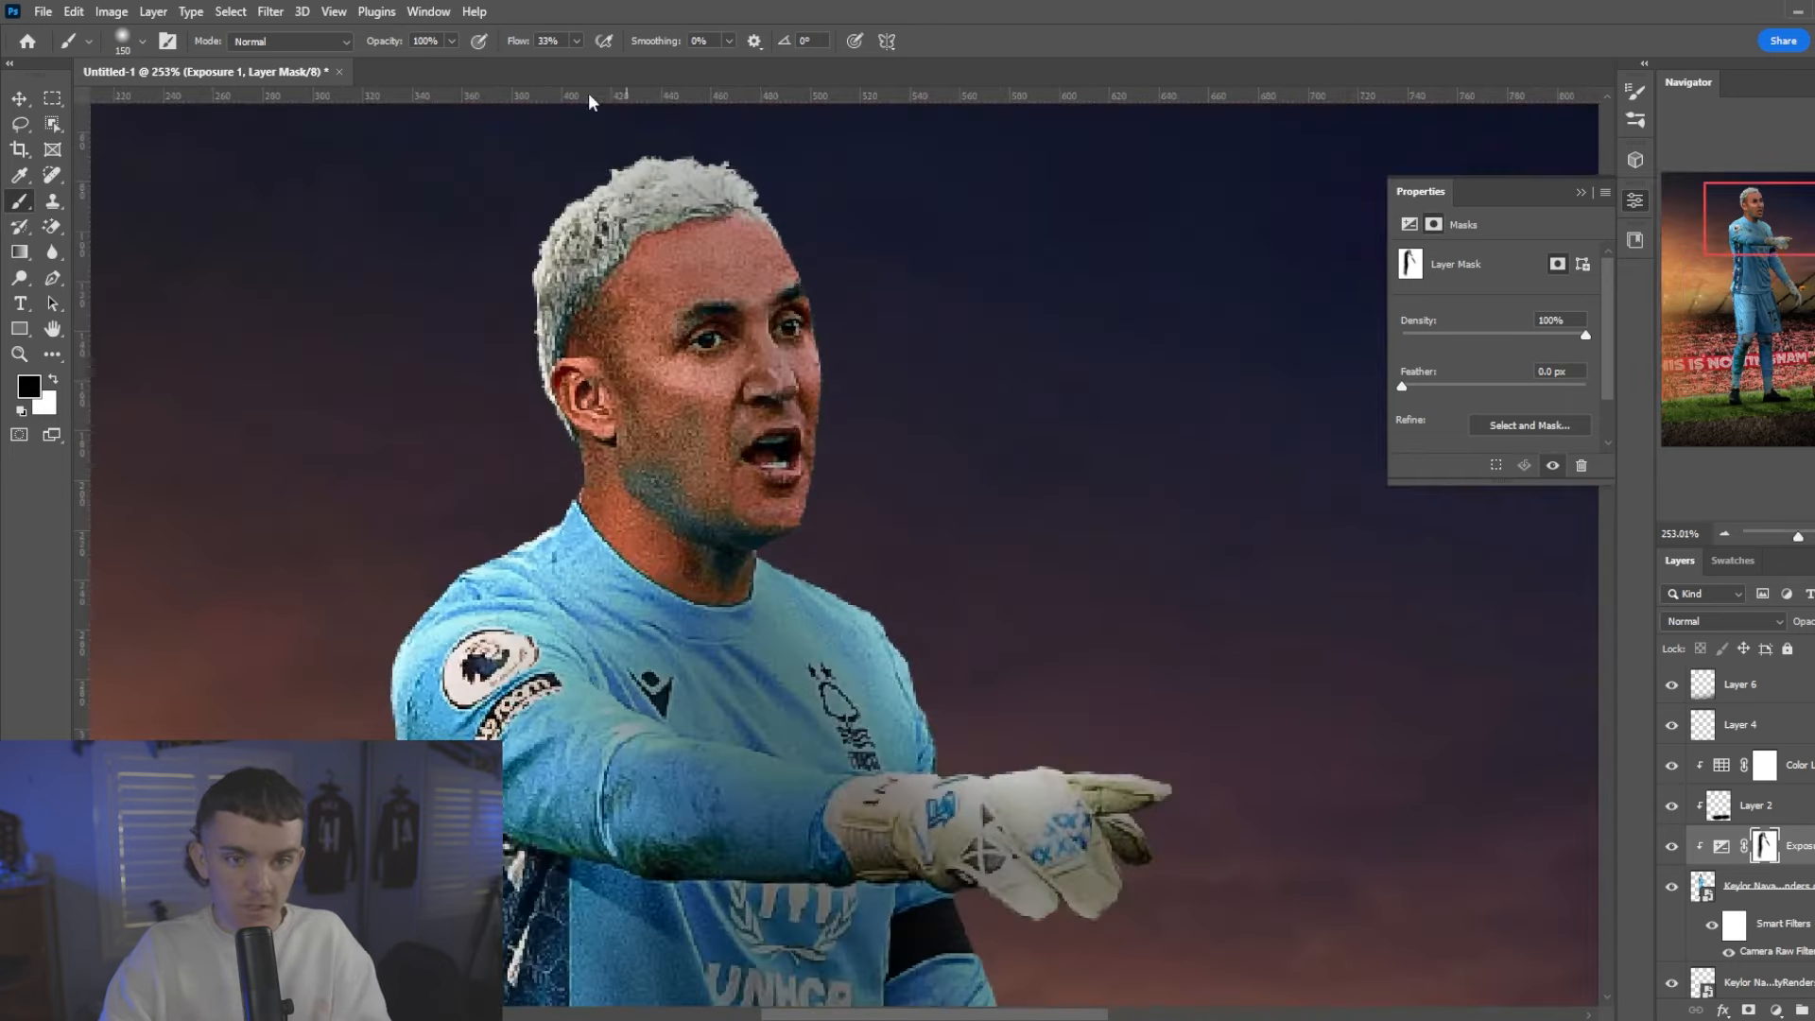
key([)
key([)
key([)
key([)
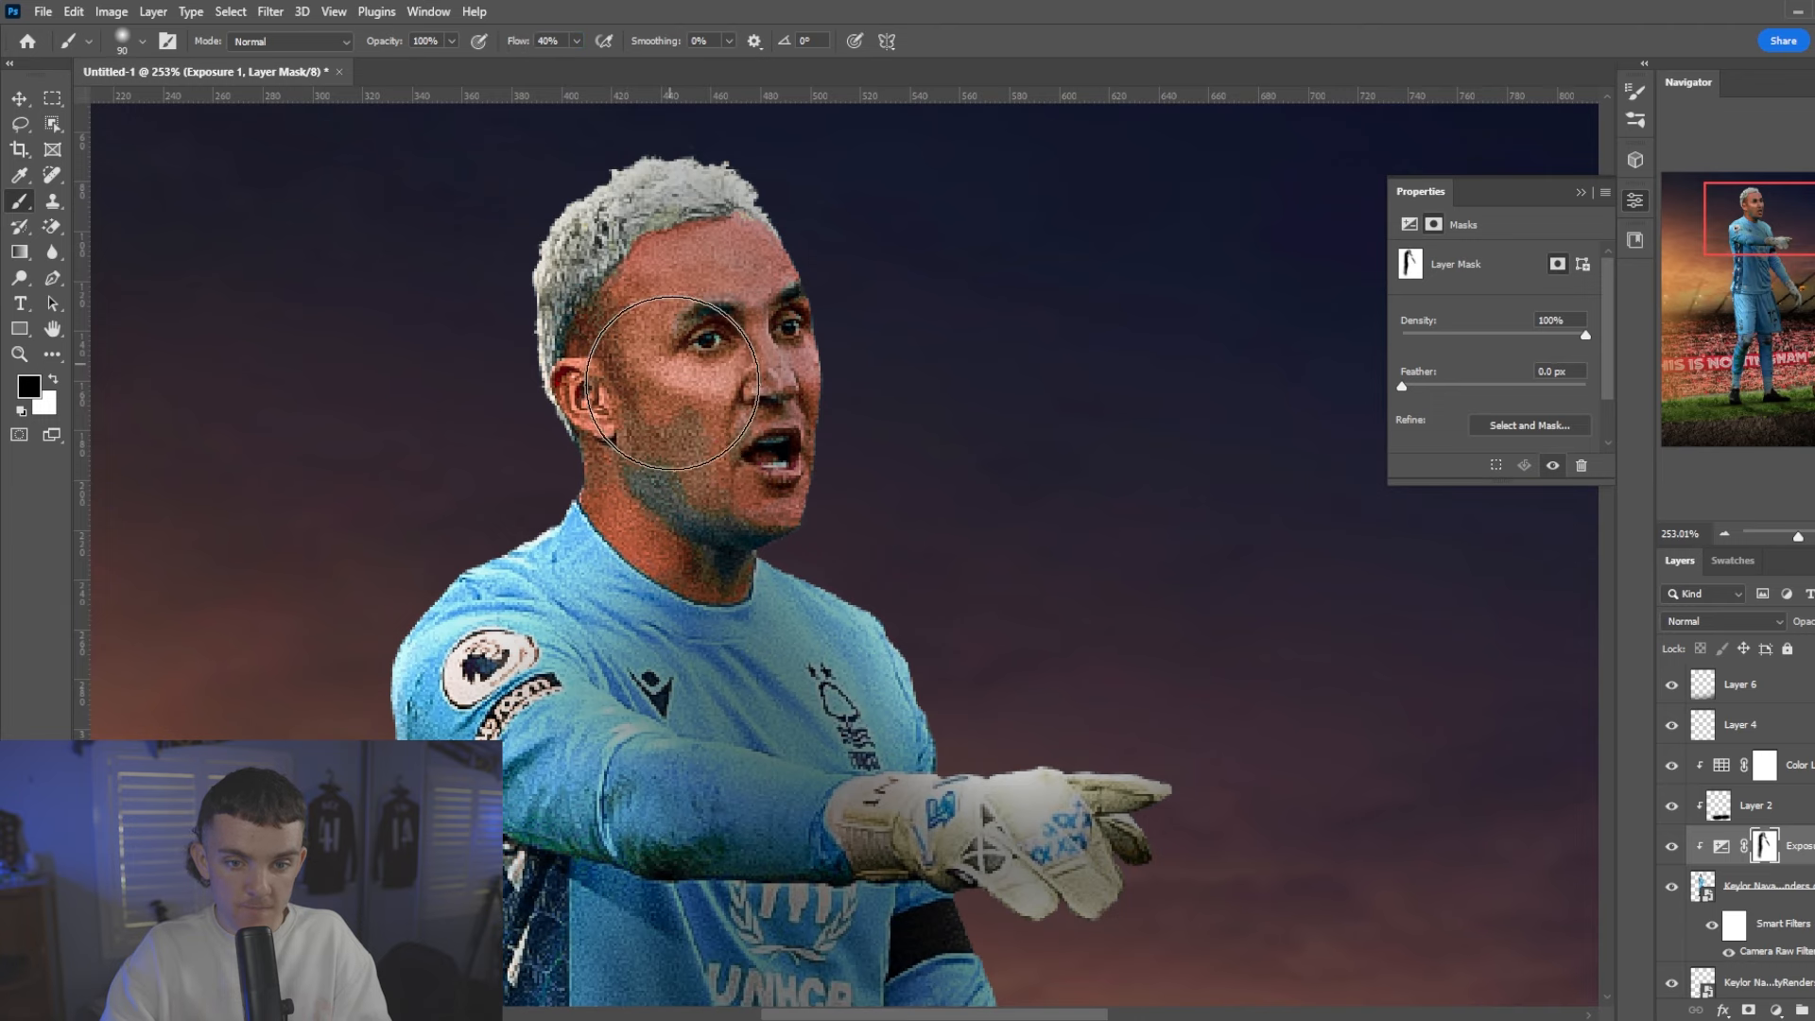
scroll(527, 444, down, 2)
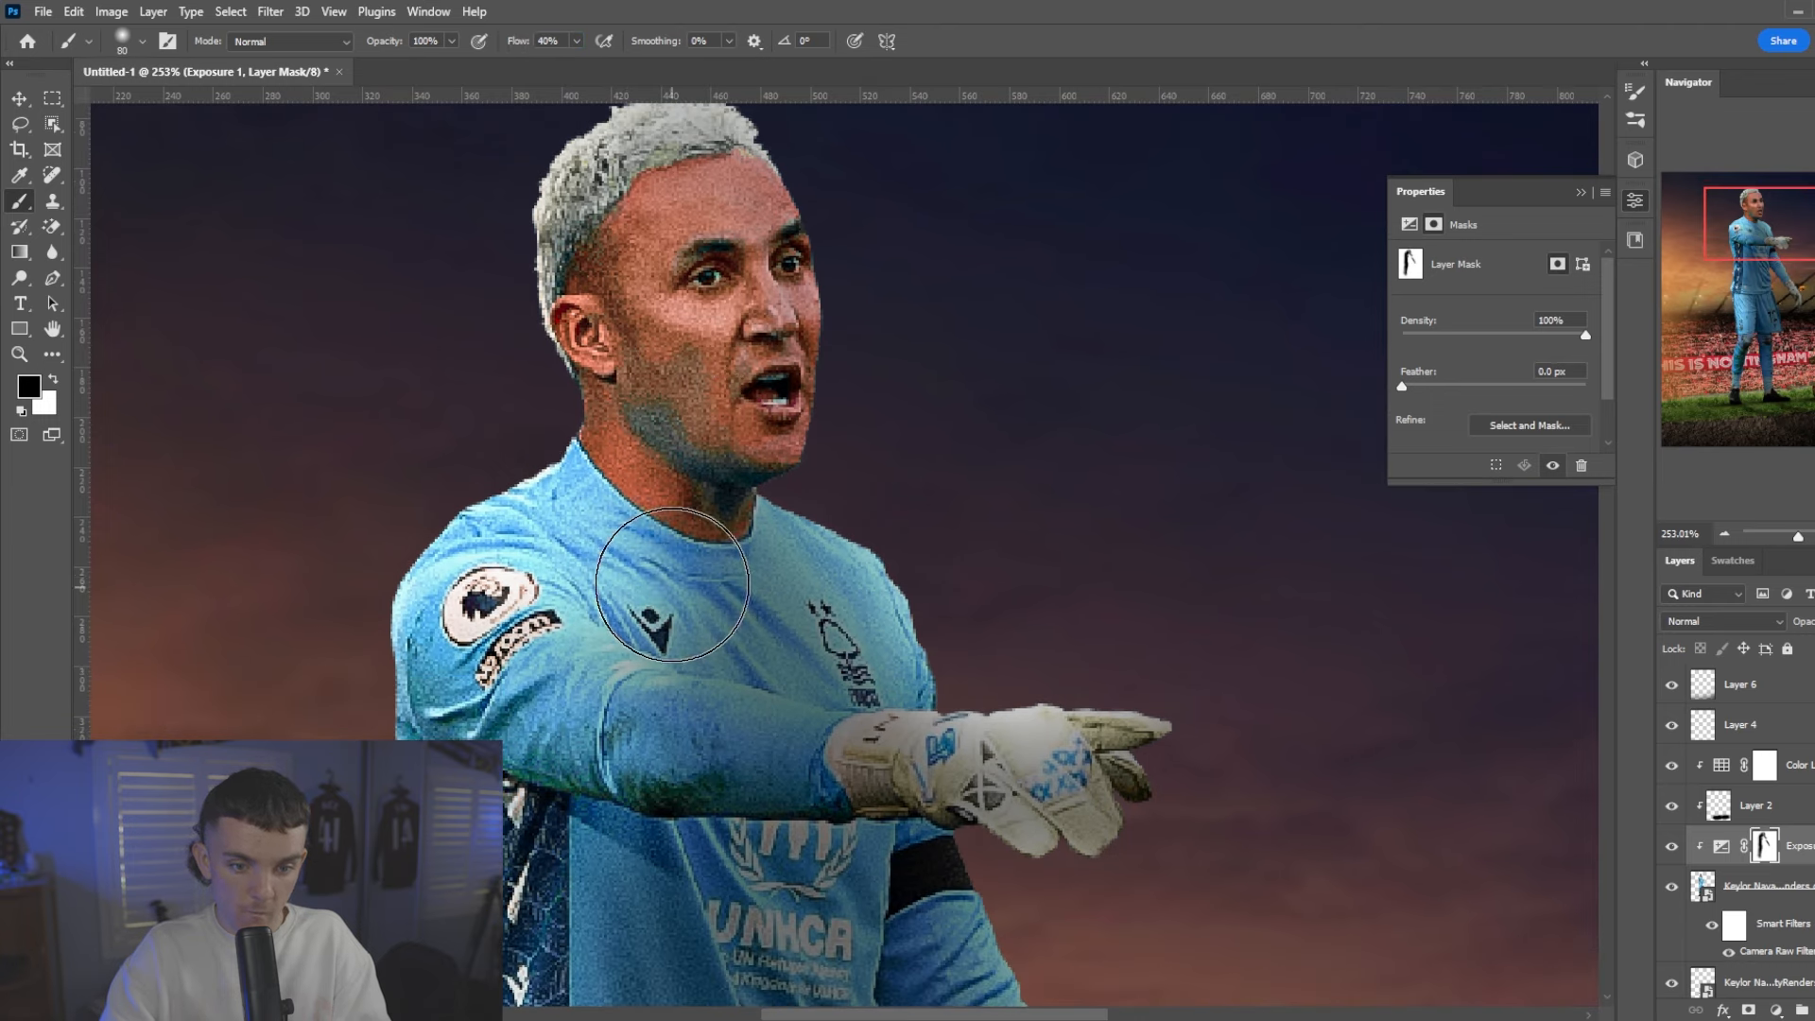
- Toggle the Exposure layer's visibility repeatedly to compare the shading on the whole poster
scroll(850, 510, down, 5)
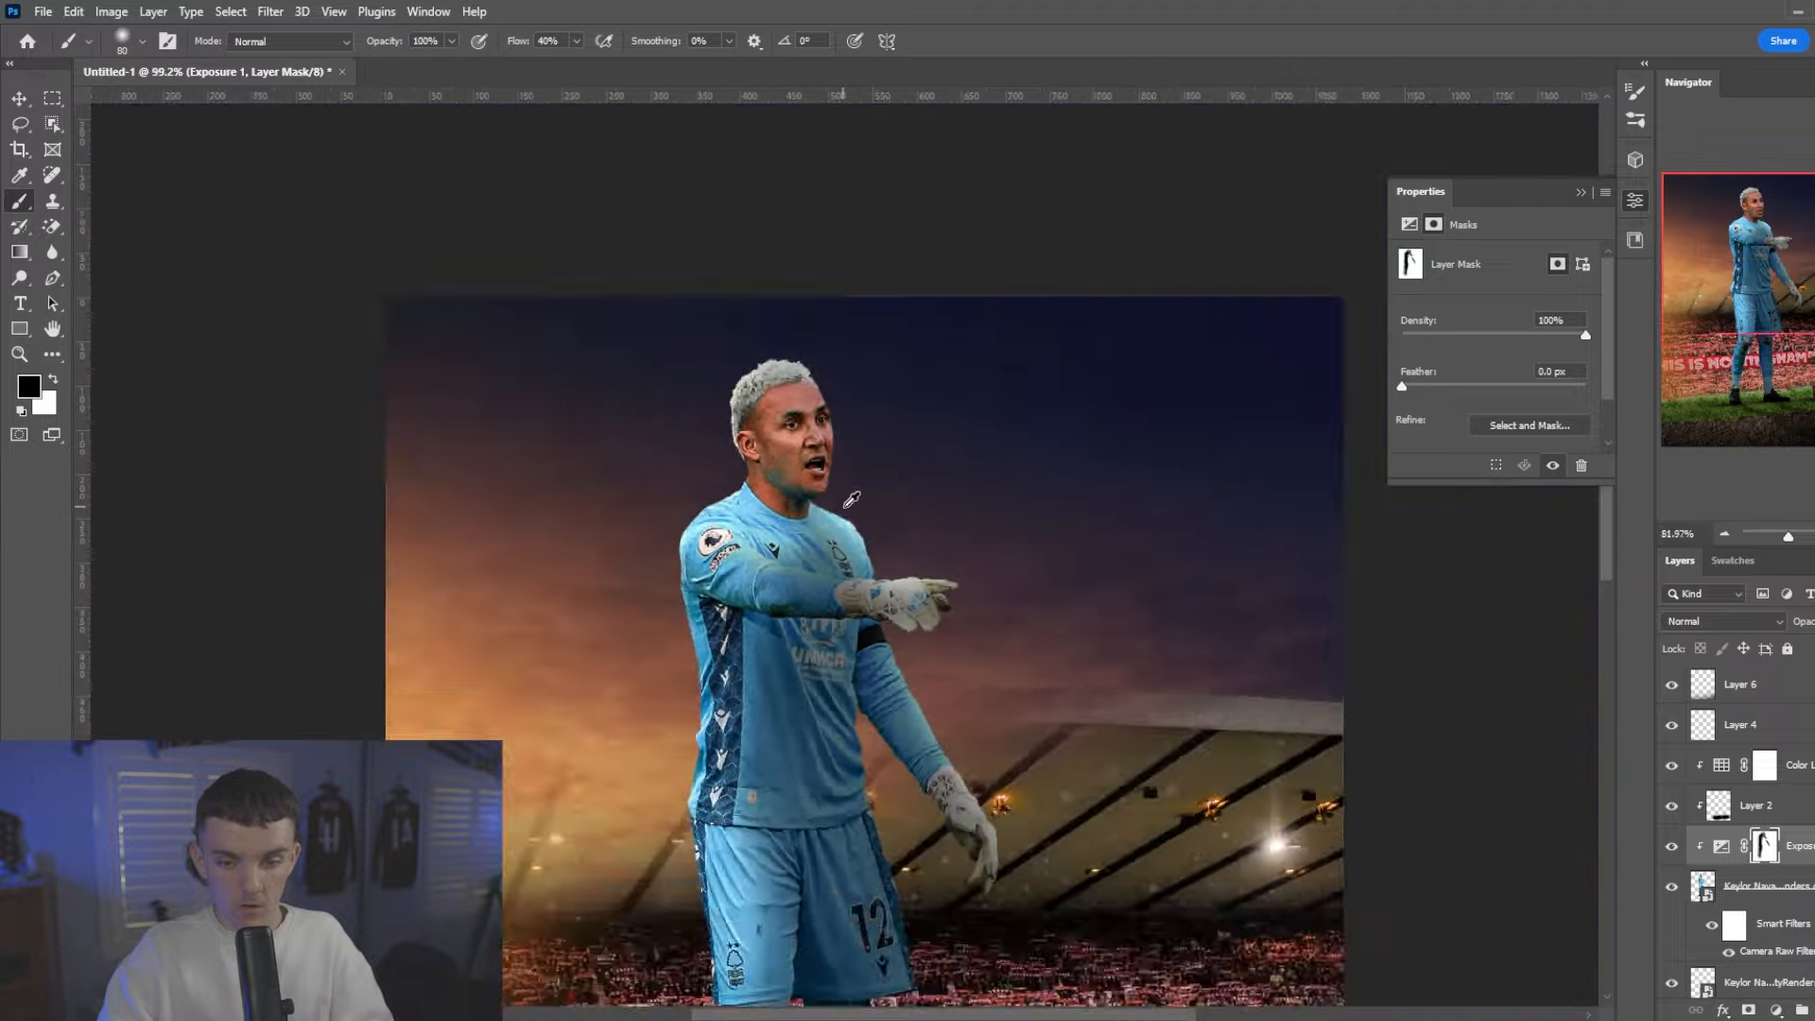
scroll(854, 507, up, 2)
click(1669, 846)
click(1669, 846)
click(1670, 846)
click(1669, 846)
click(1669, 846)
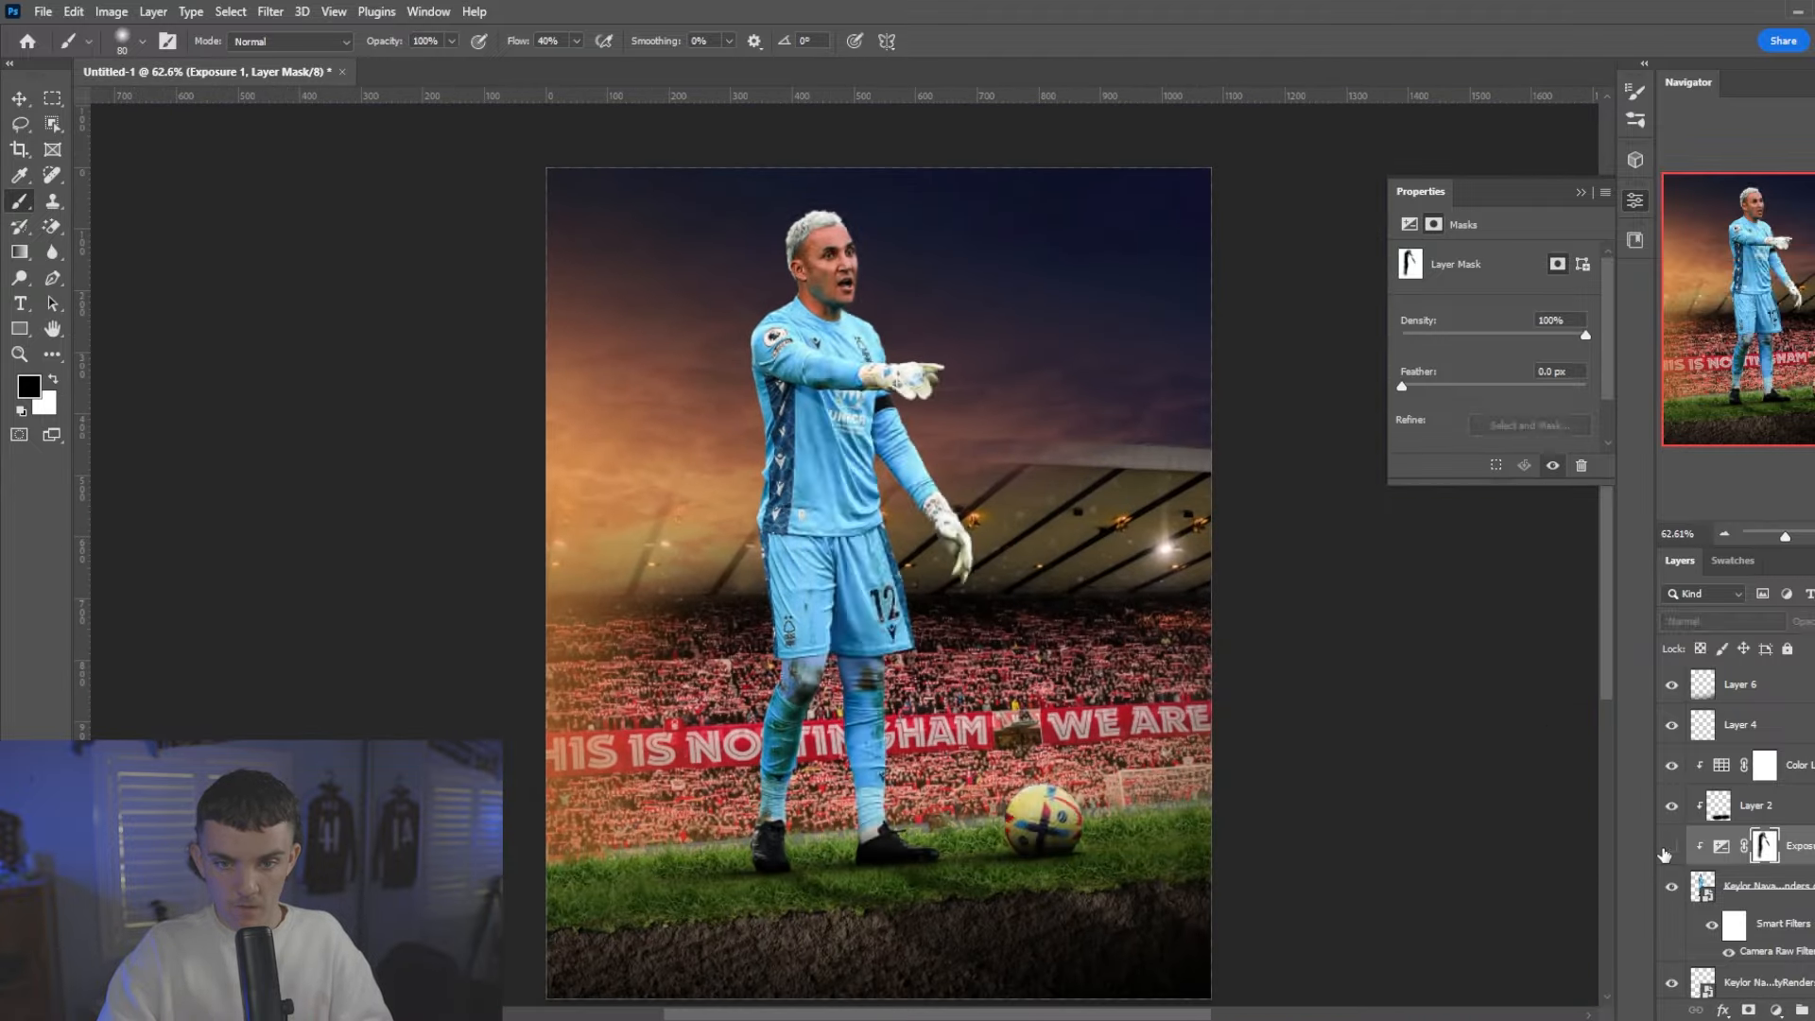
click(1670, 846)
- Paint black on the Exposure mask over the football to brighten it with the 80 px brush at 40% flow
scroll(972, 858, up, 3)
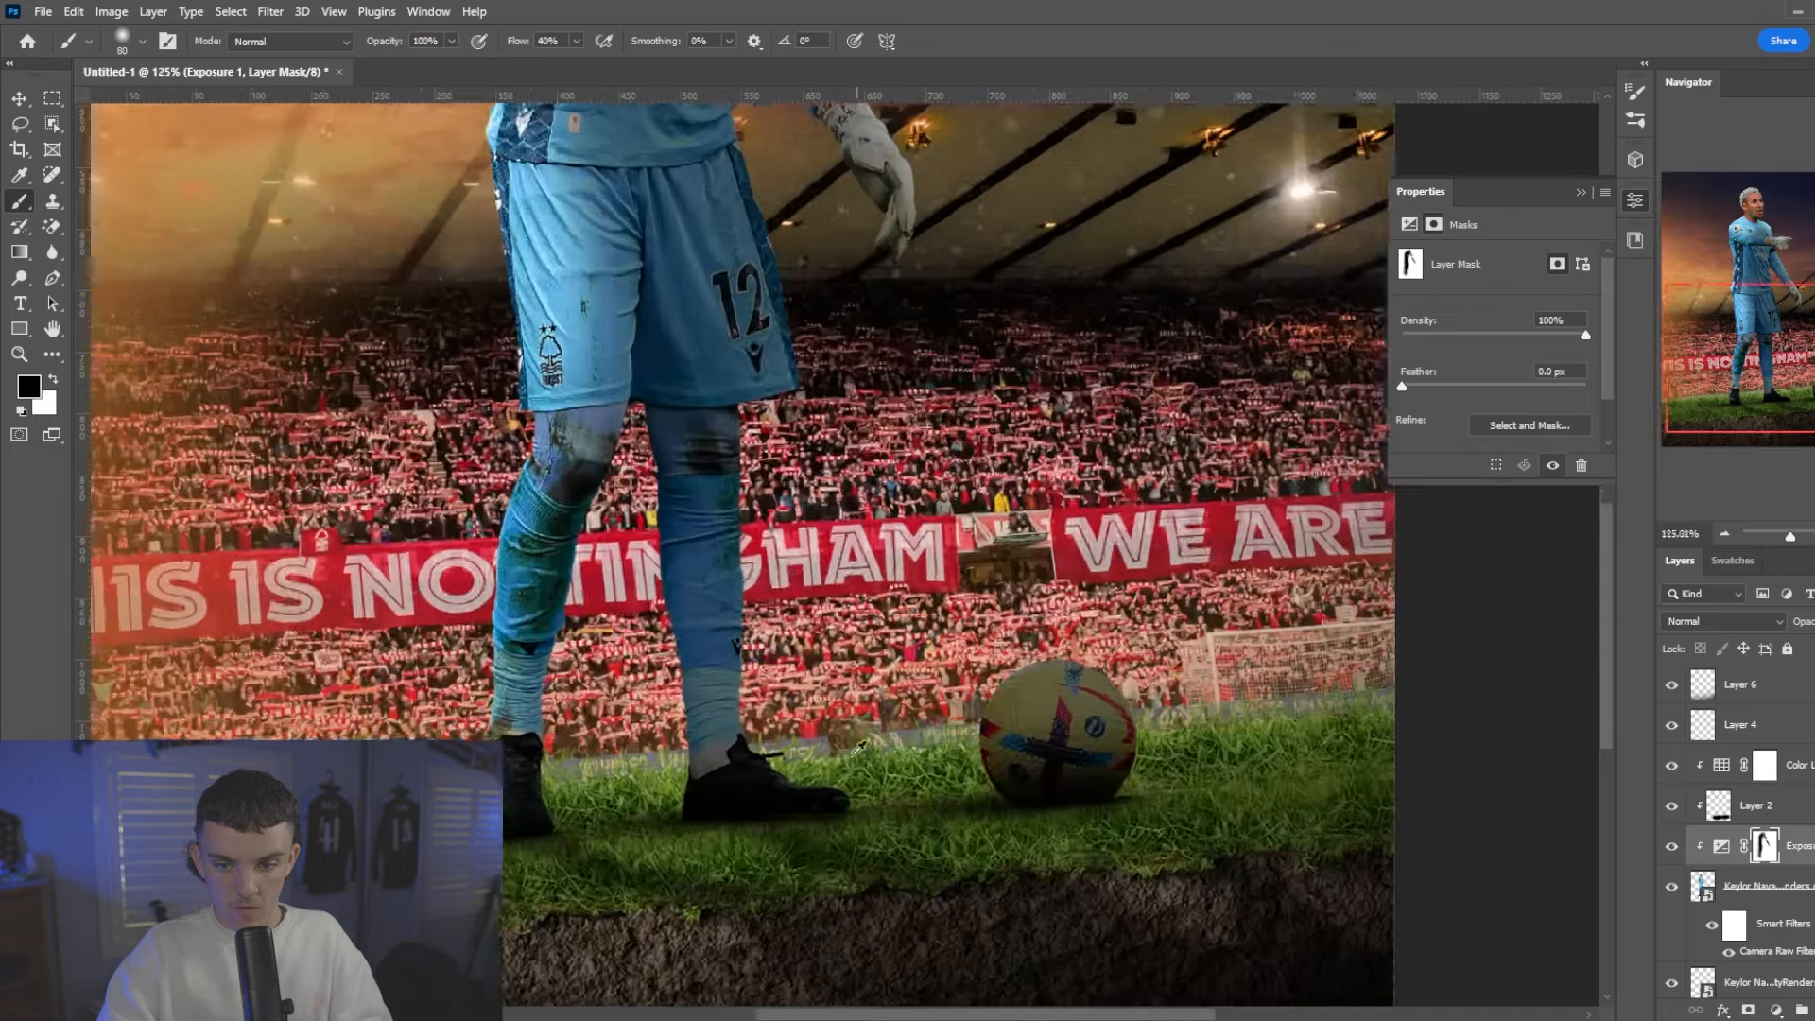
scroll(858, 747, up, 2)
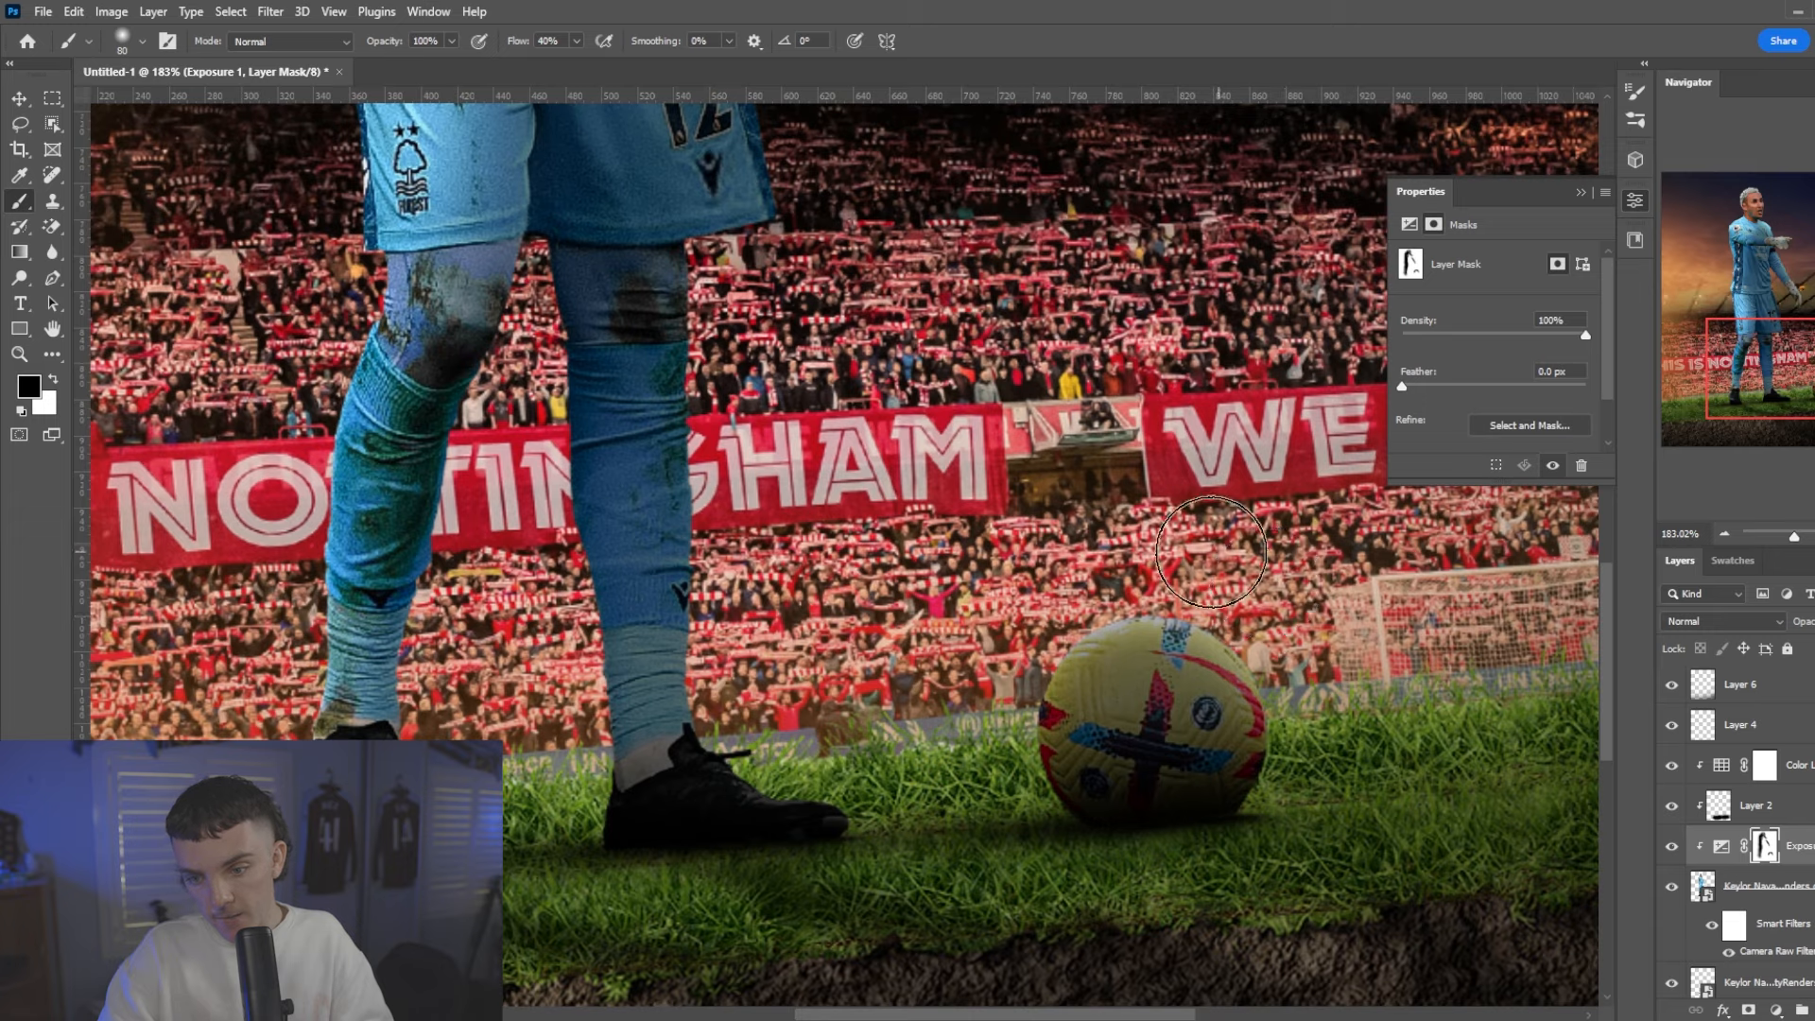
scroll(955, 741, down, 3)
scroll(591, 633, up, 2)
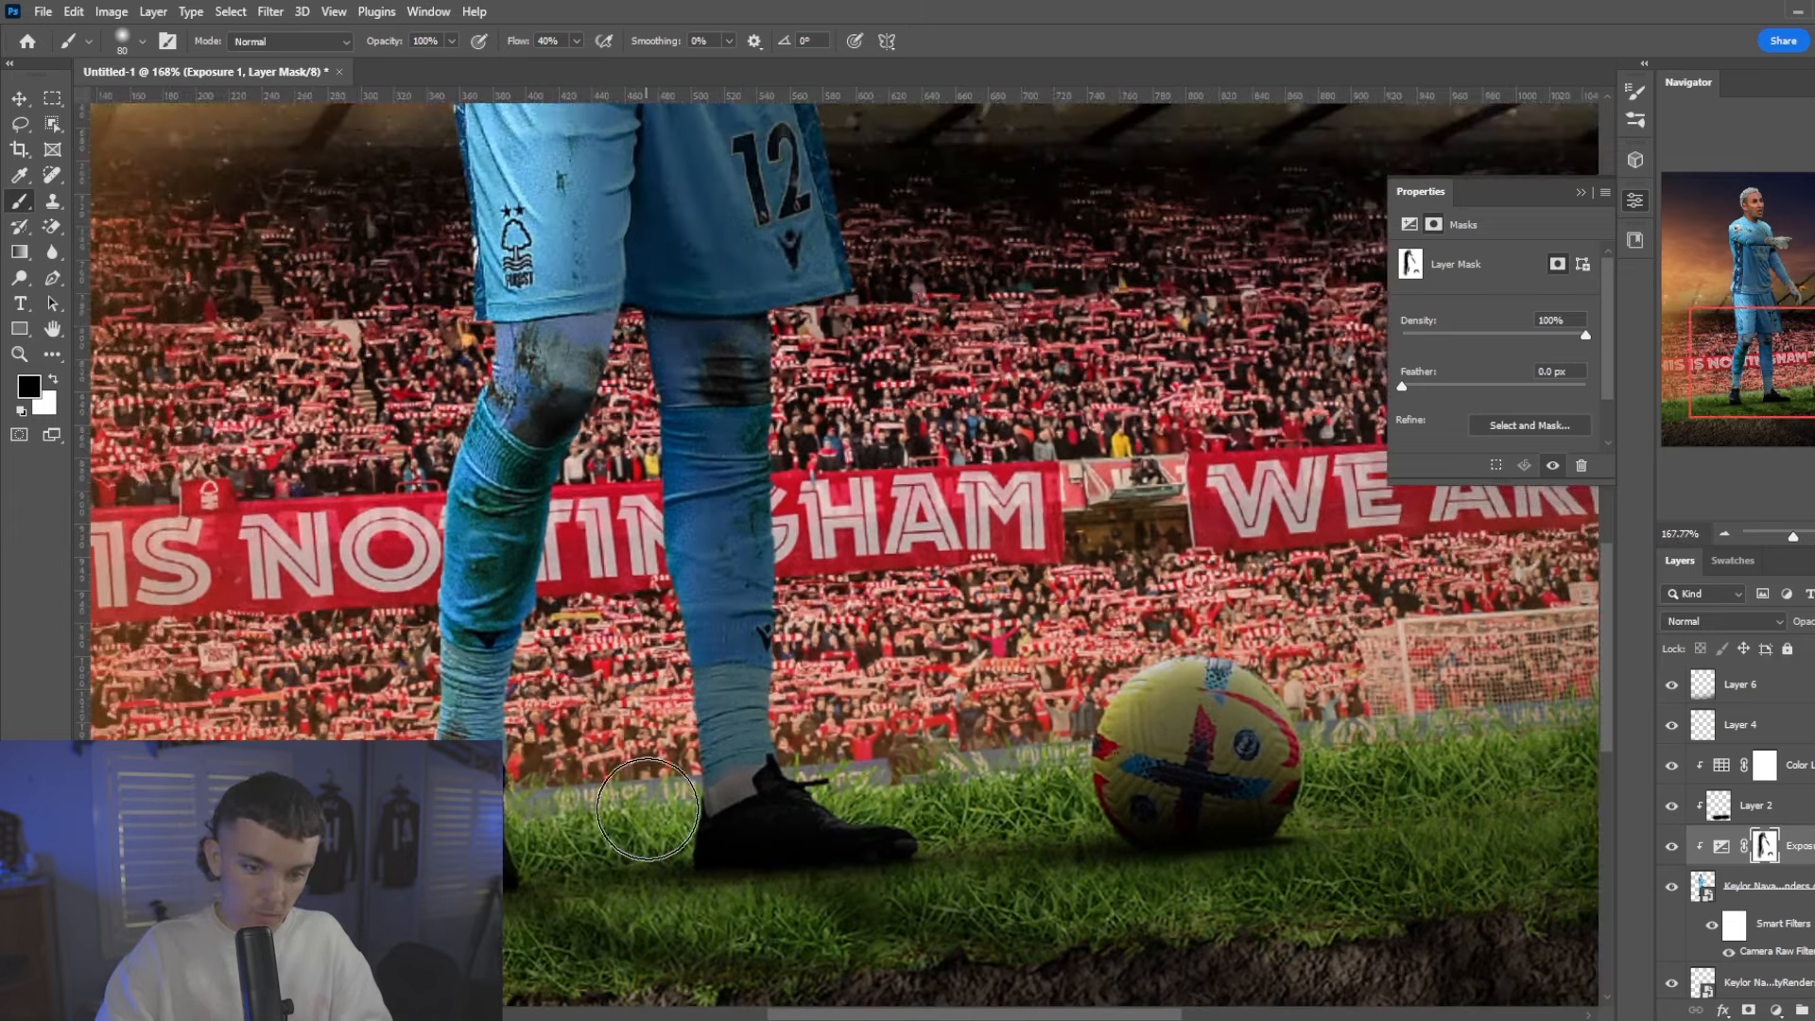
scroll(648, 809, down, 4)
scroll(647, 493, up, 1)
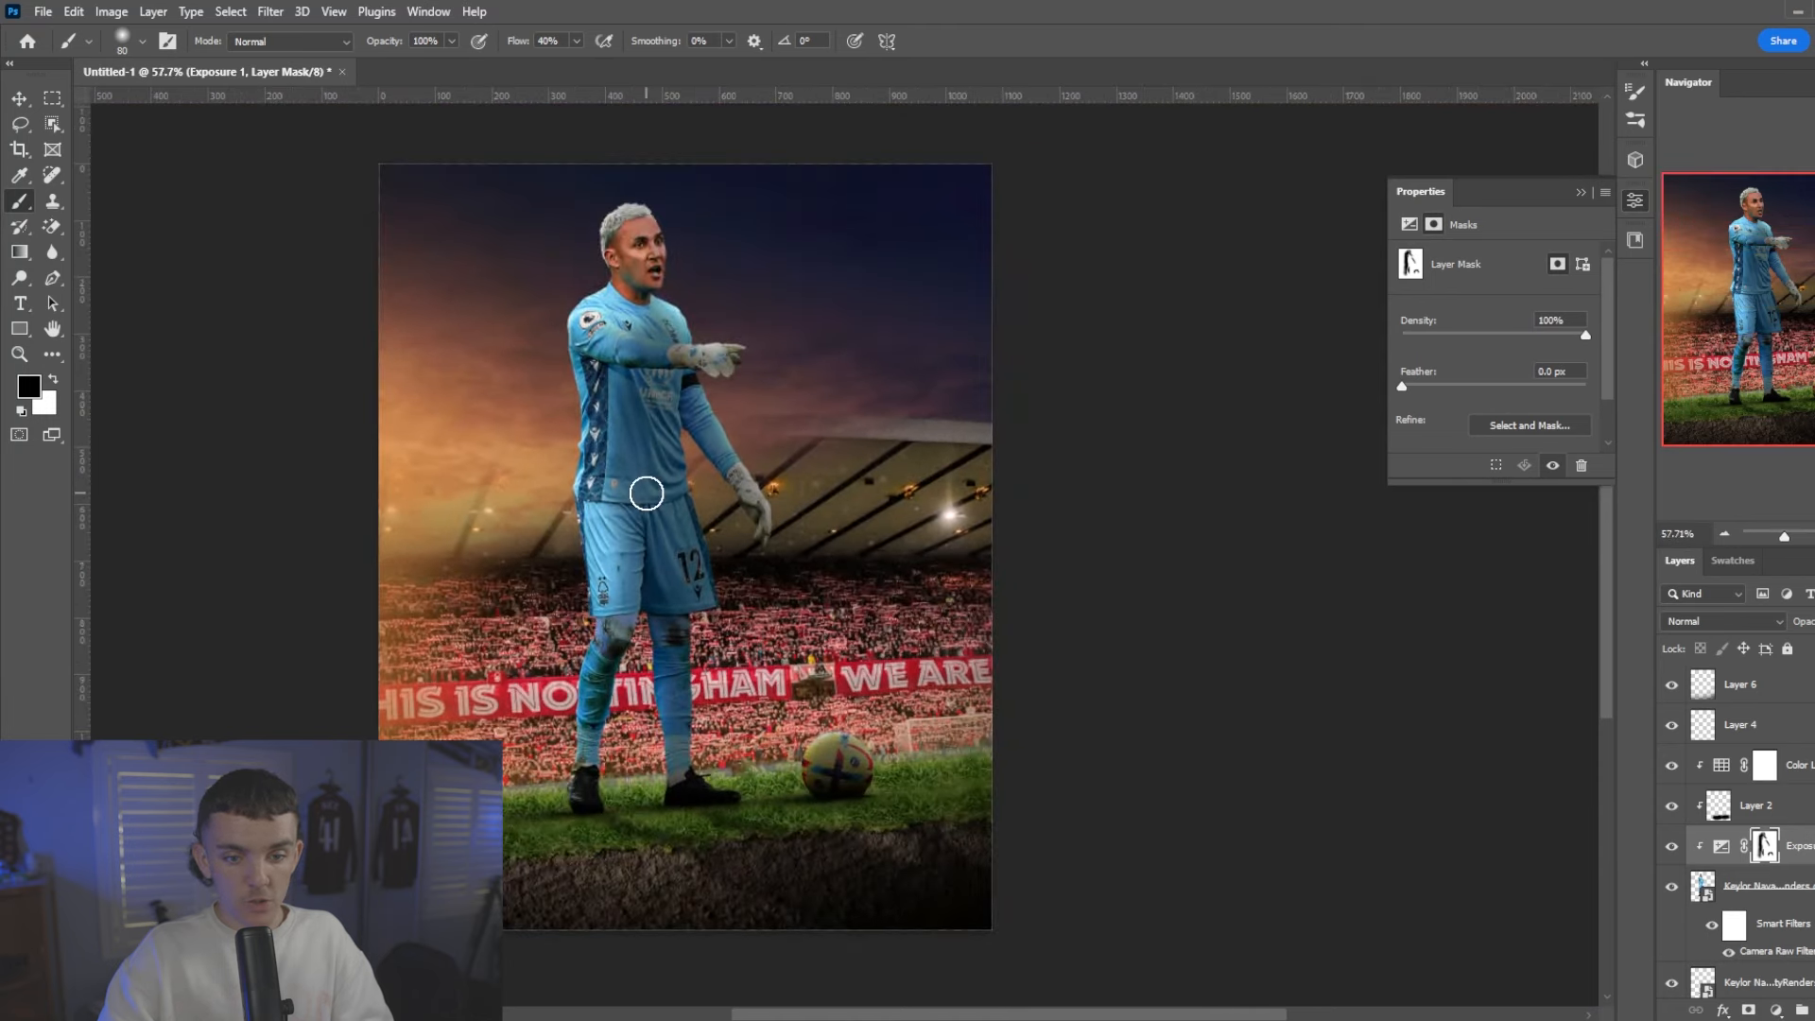
scroll(646, 493, up, 1)
- Add a Color Balance adjustment above the Color Lookup layer, clip it to the goalkeeper and set the midtones yellow-blue value to -12
click(1794, 775)
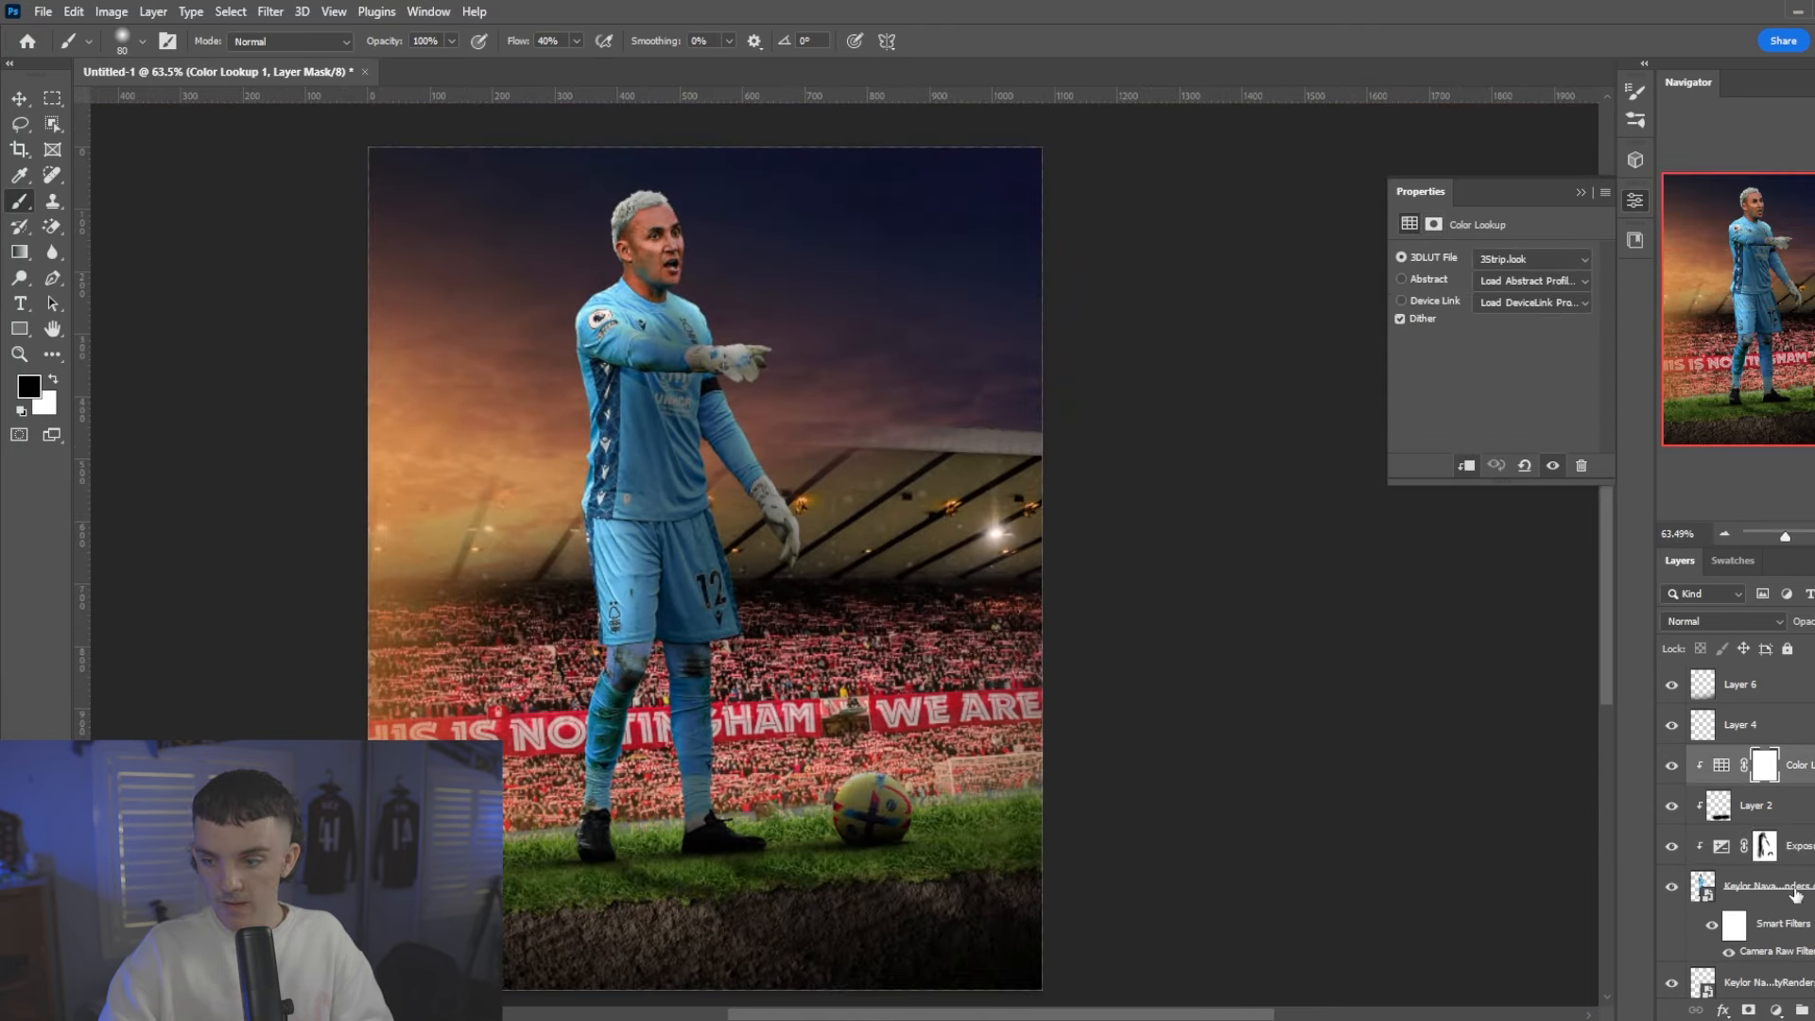
click(1777, 1007)
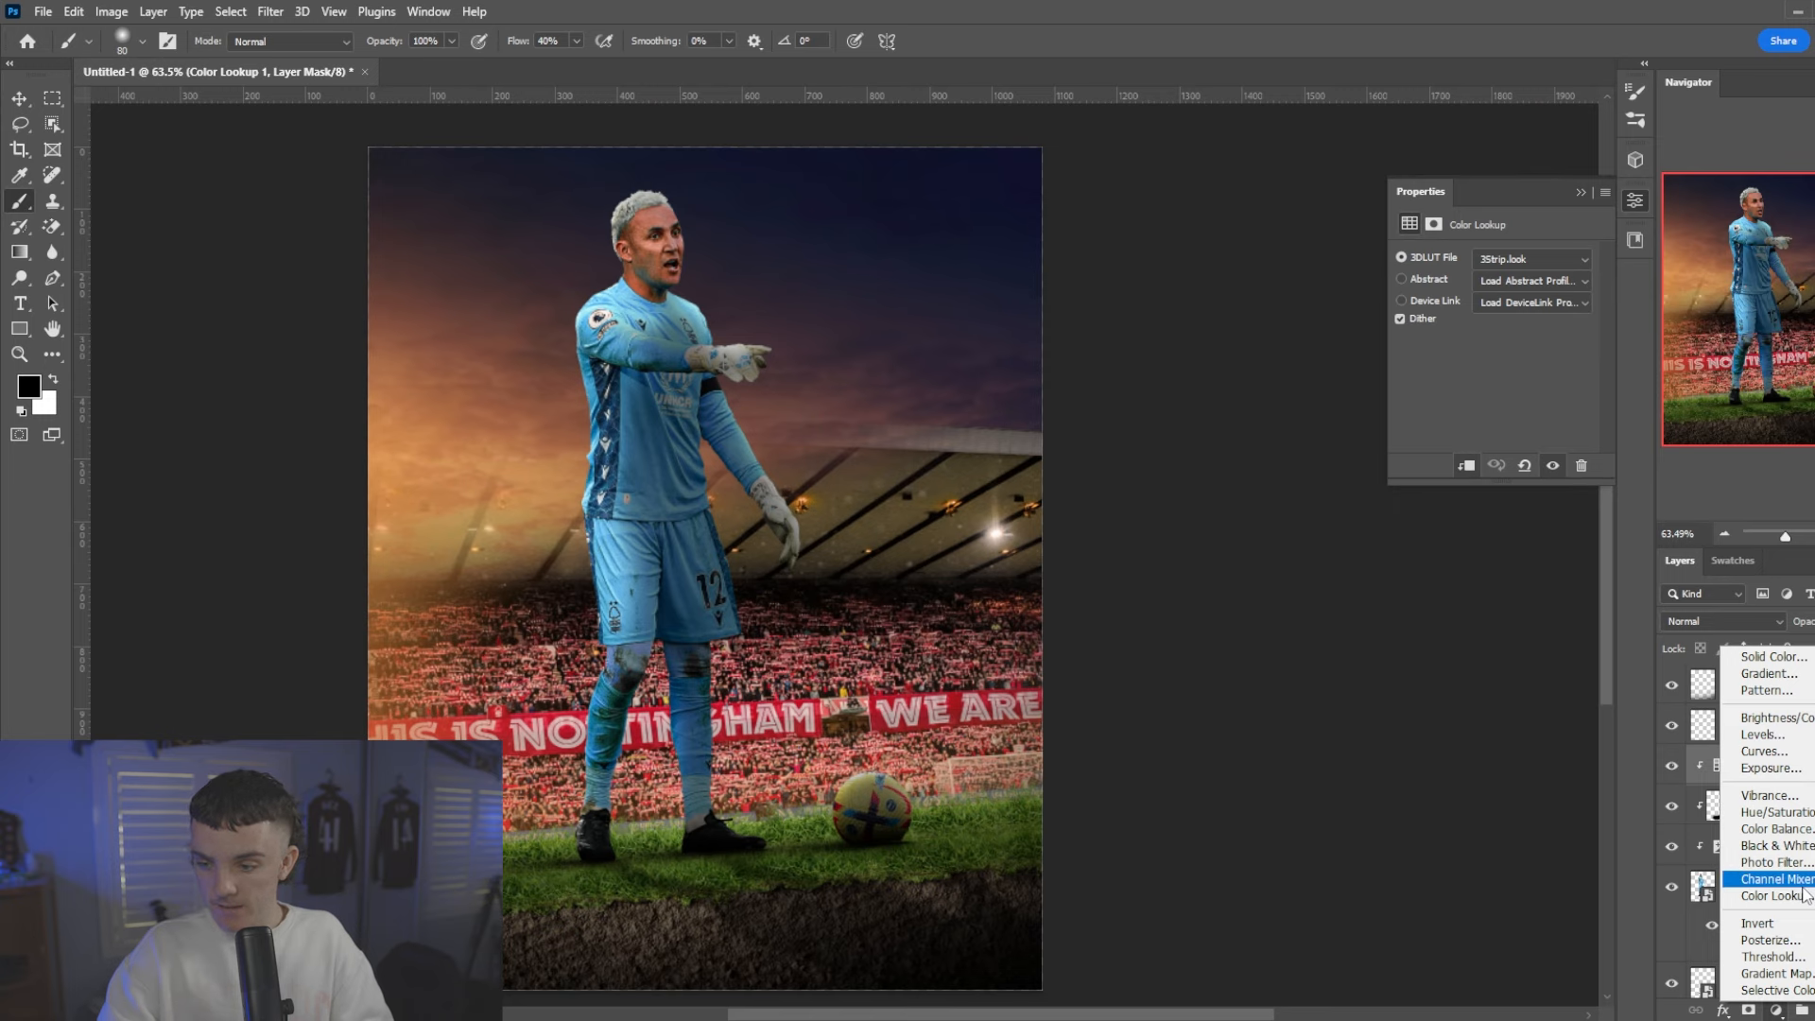
click(1773, 829)
right_click(1777, 765)
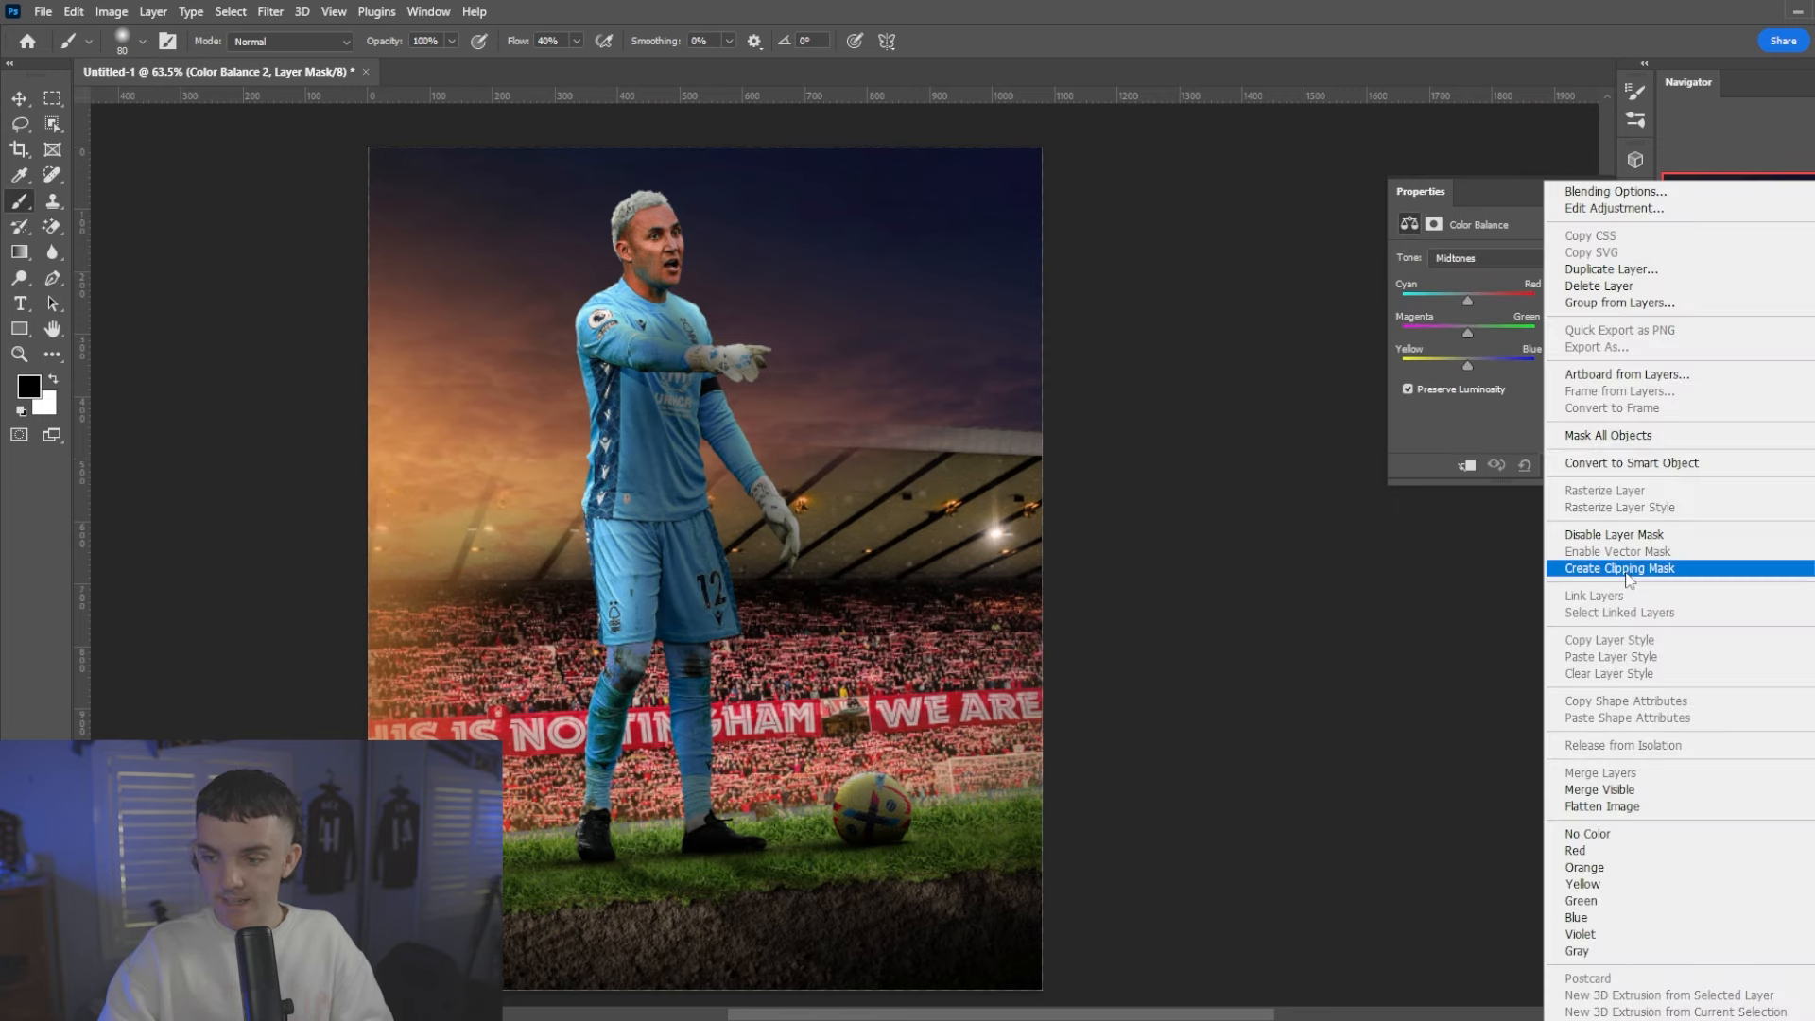
click(1575, 567)
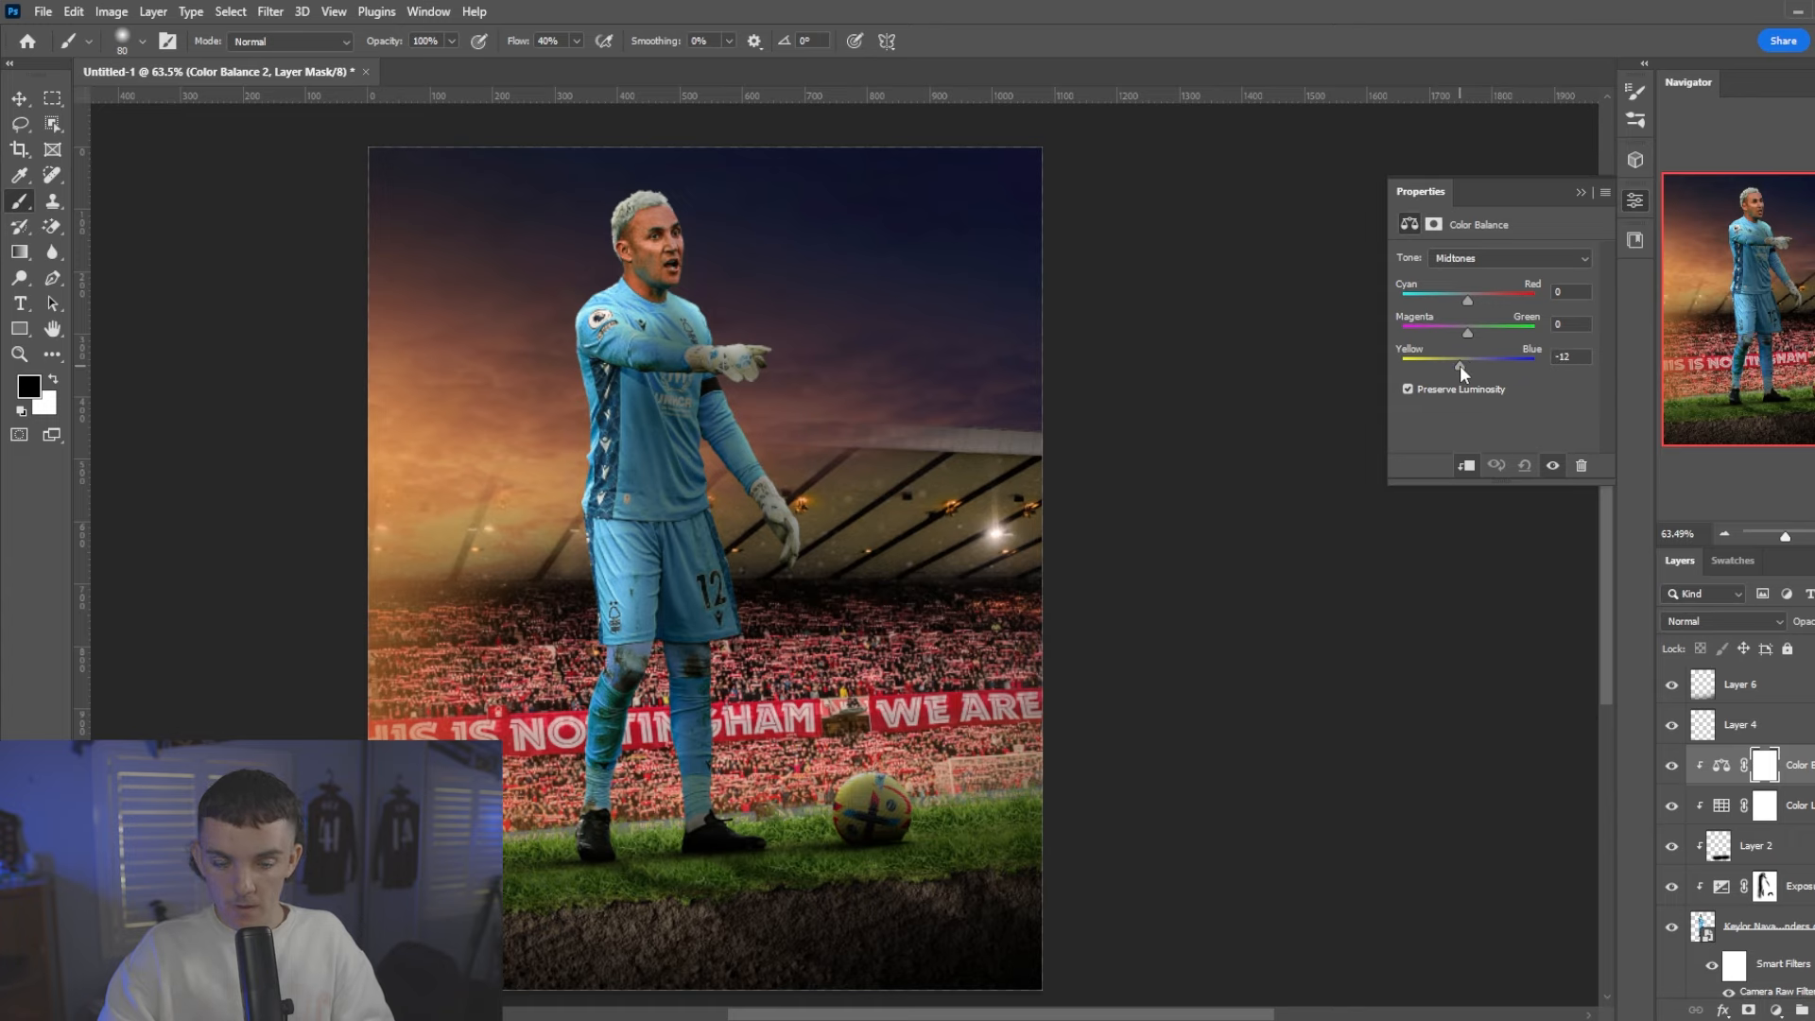
- Add a Photo Filter adjustment above Color Balance, clip it to the goalkeeper and set Warming Filter (85) to 14% density
scroll(638, 251, up, 5)
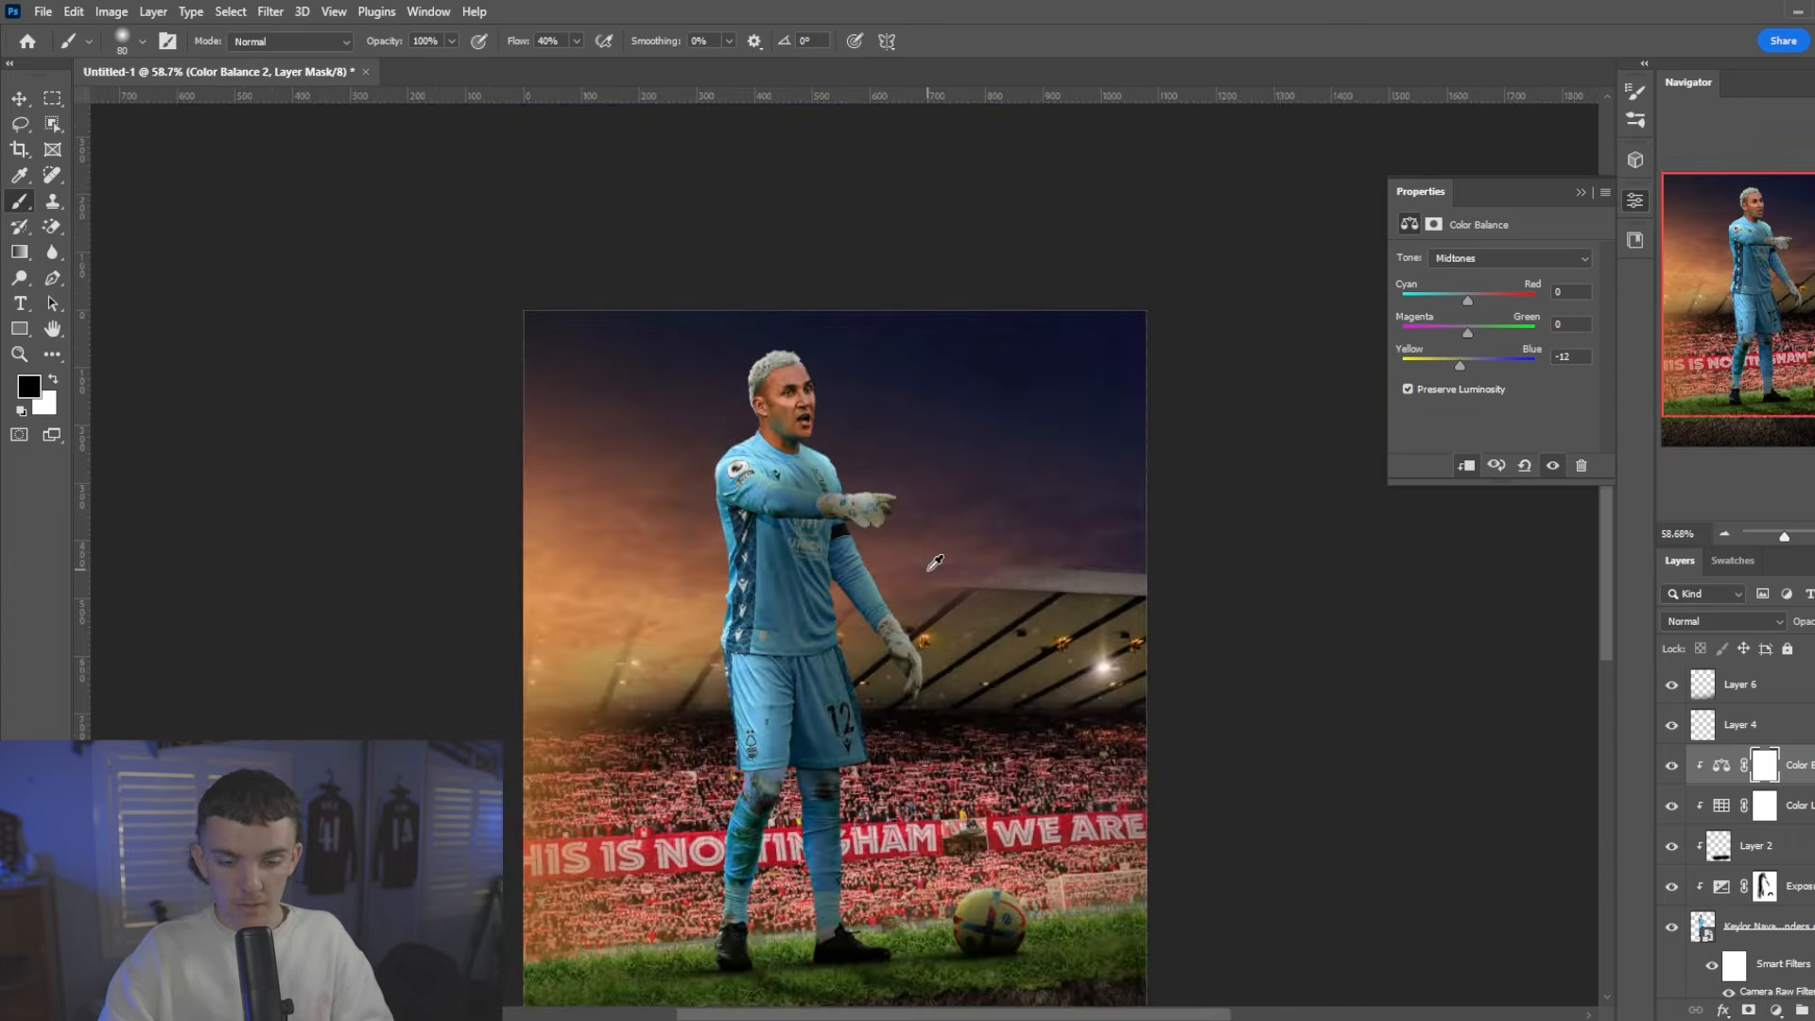
scroll(928, 563, down, 8)
click(1780, 1006)
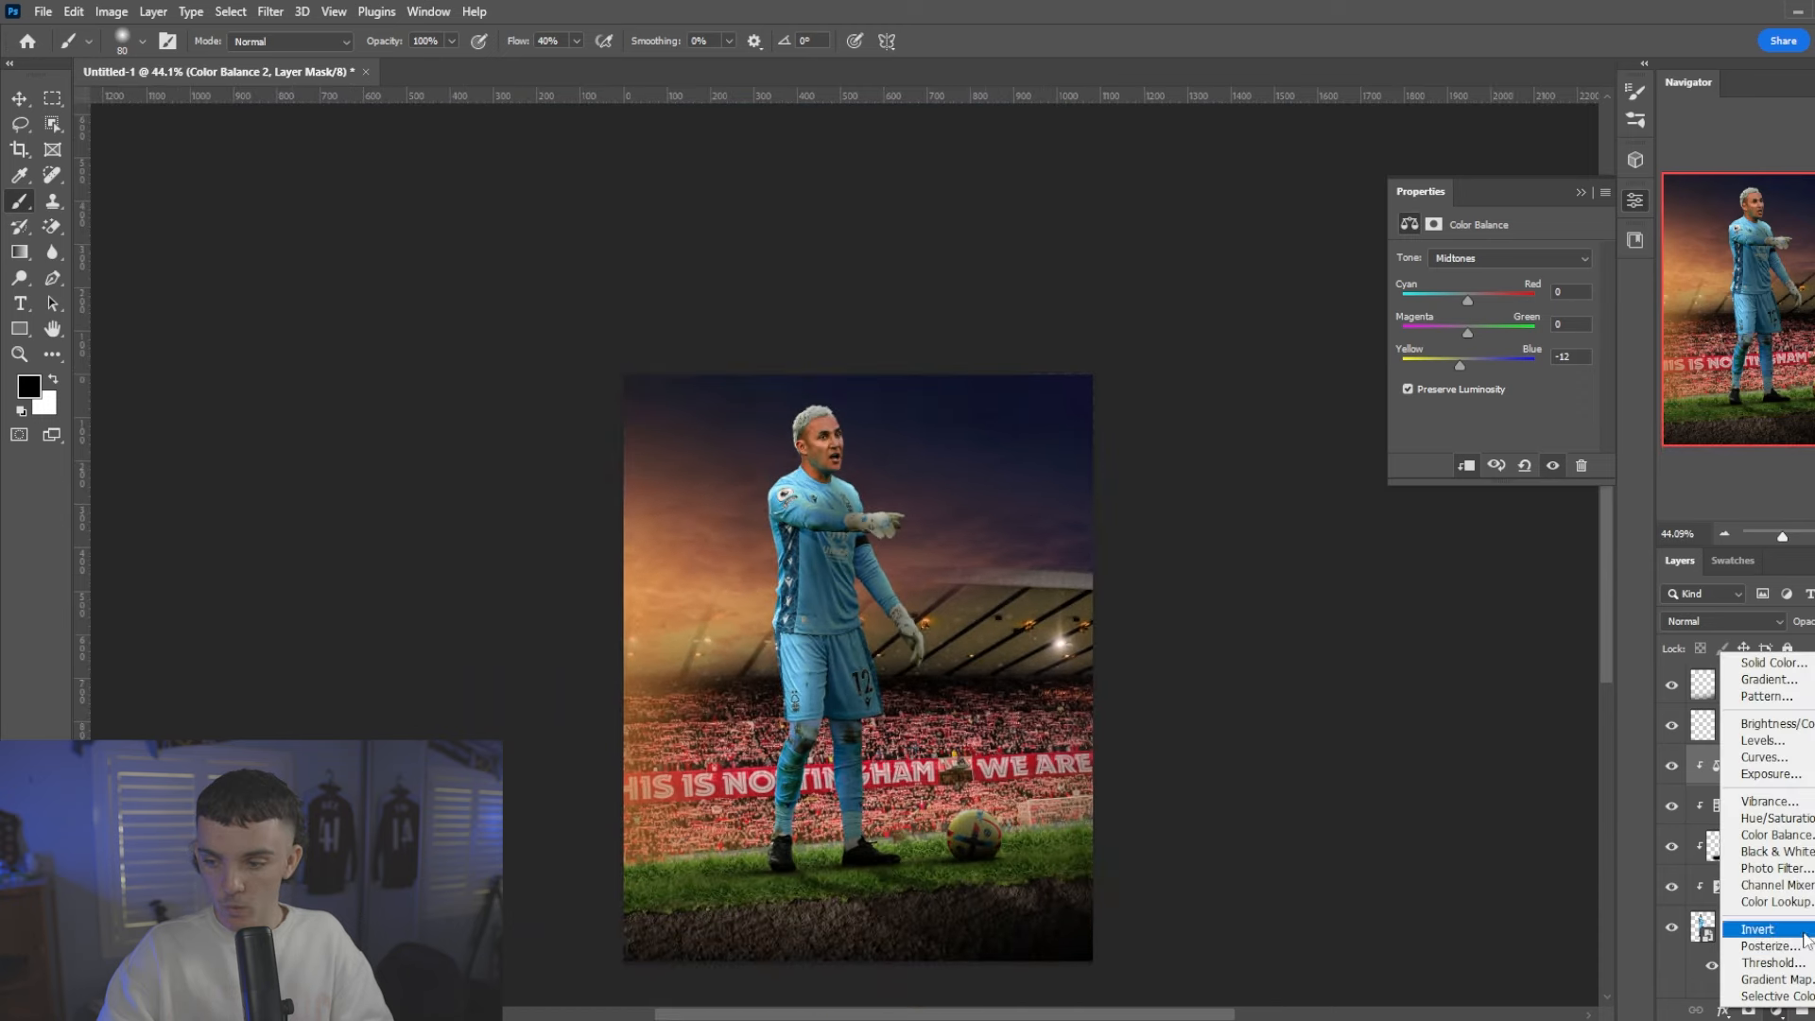
click(1796, 868)
right_click(1811, 773)
click(1668, 567)
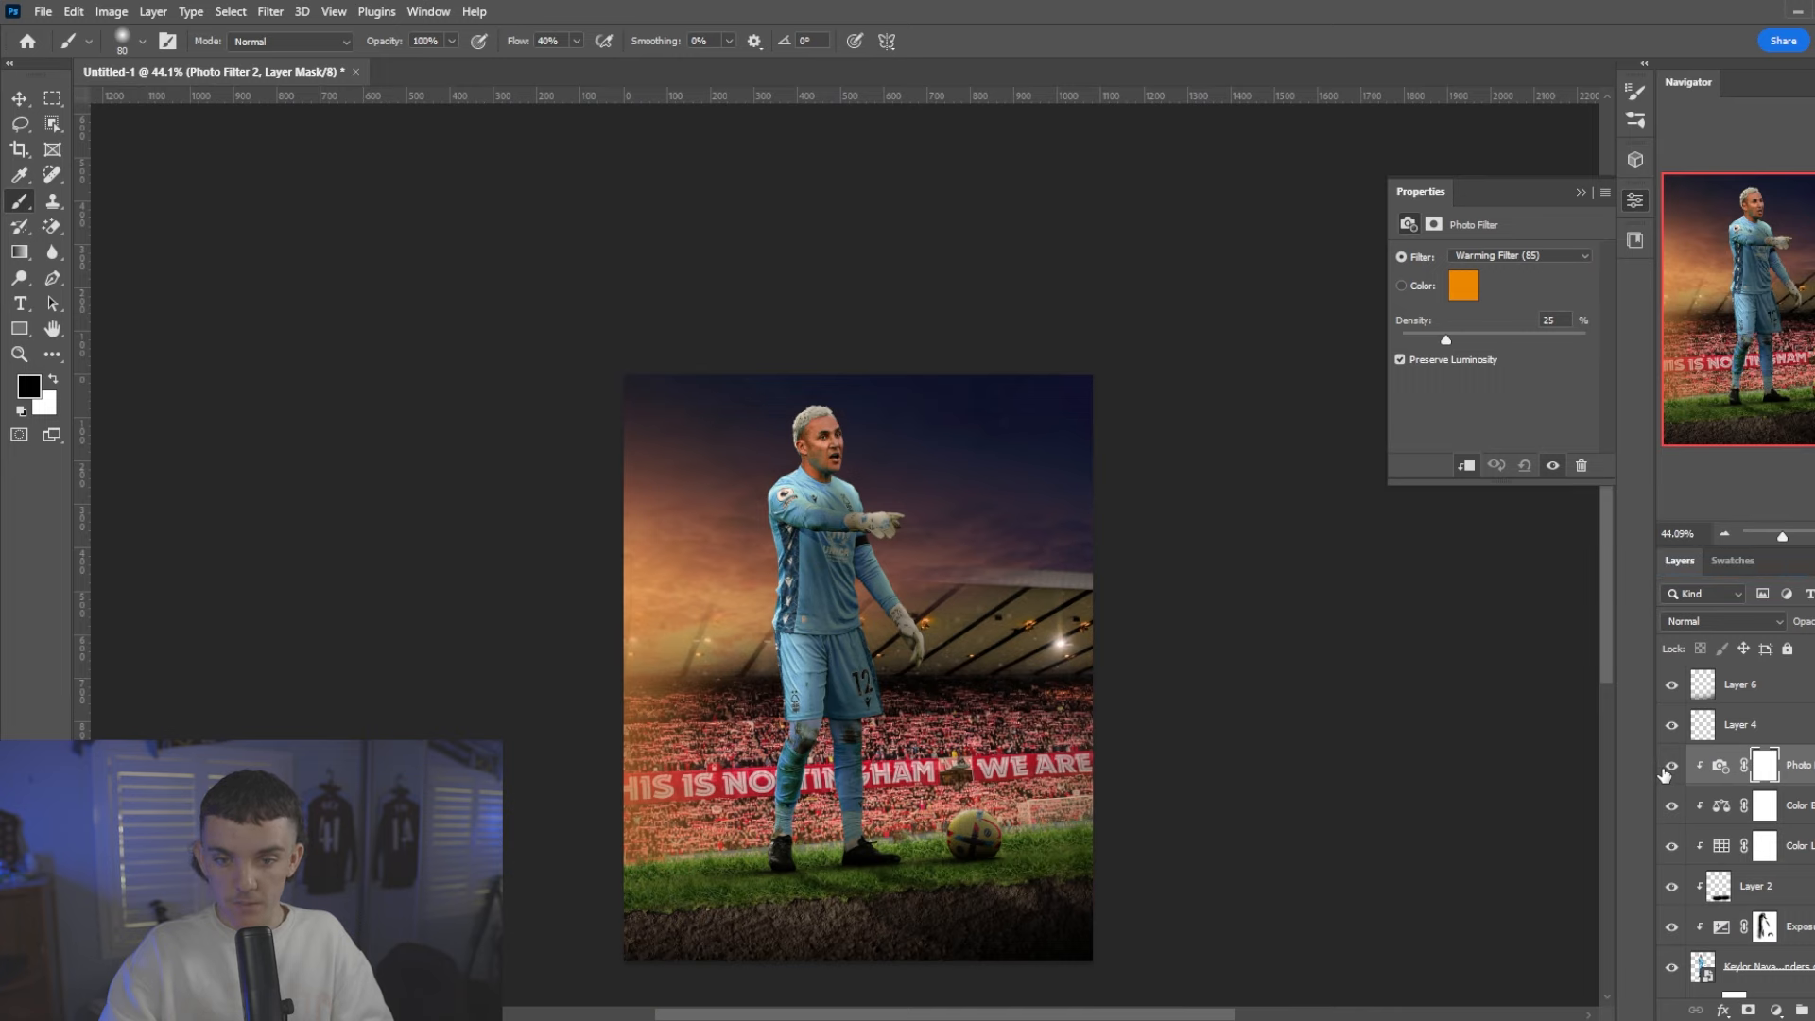
key(ctrl+0)
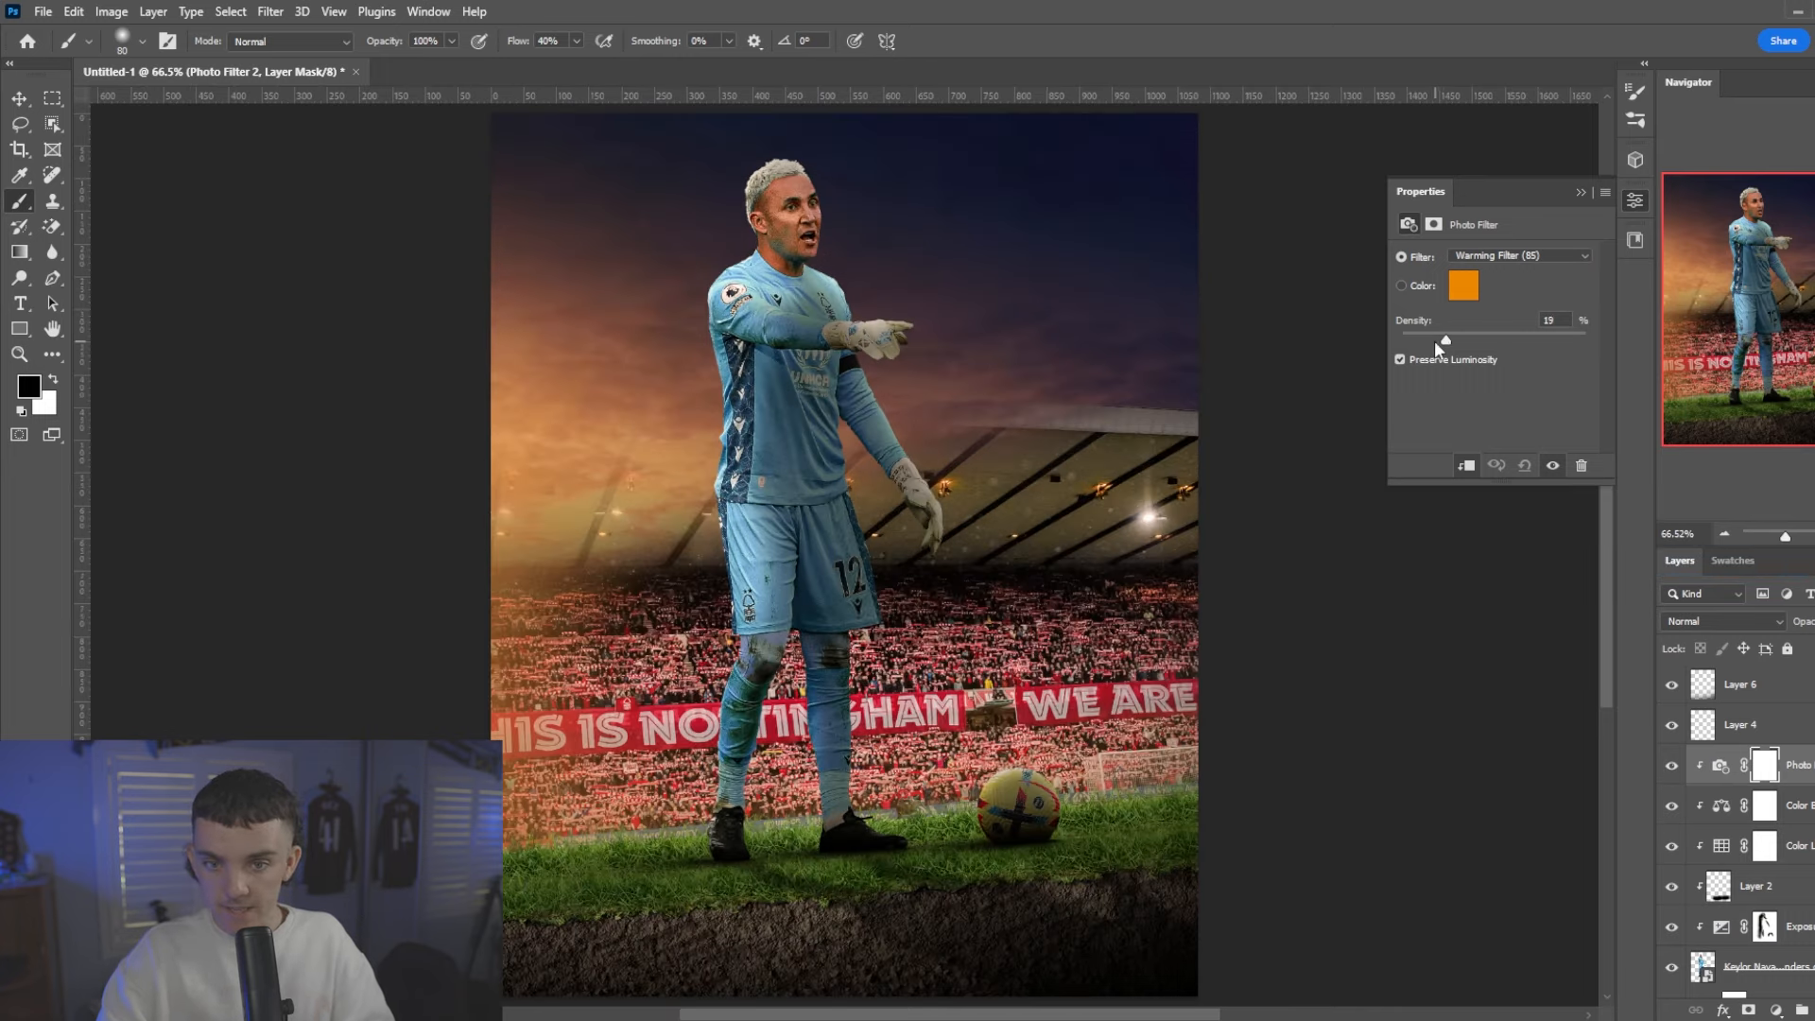
drag(1433, 340, 1424, 340)
click(1722, 621)
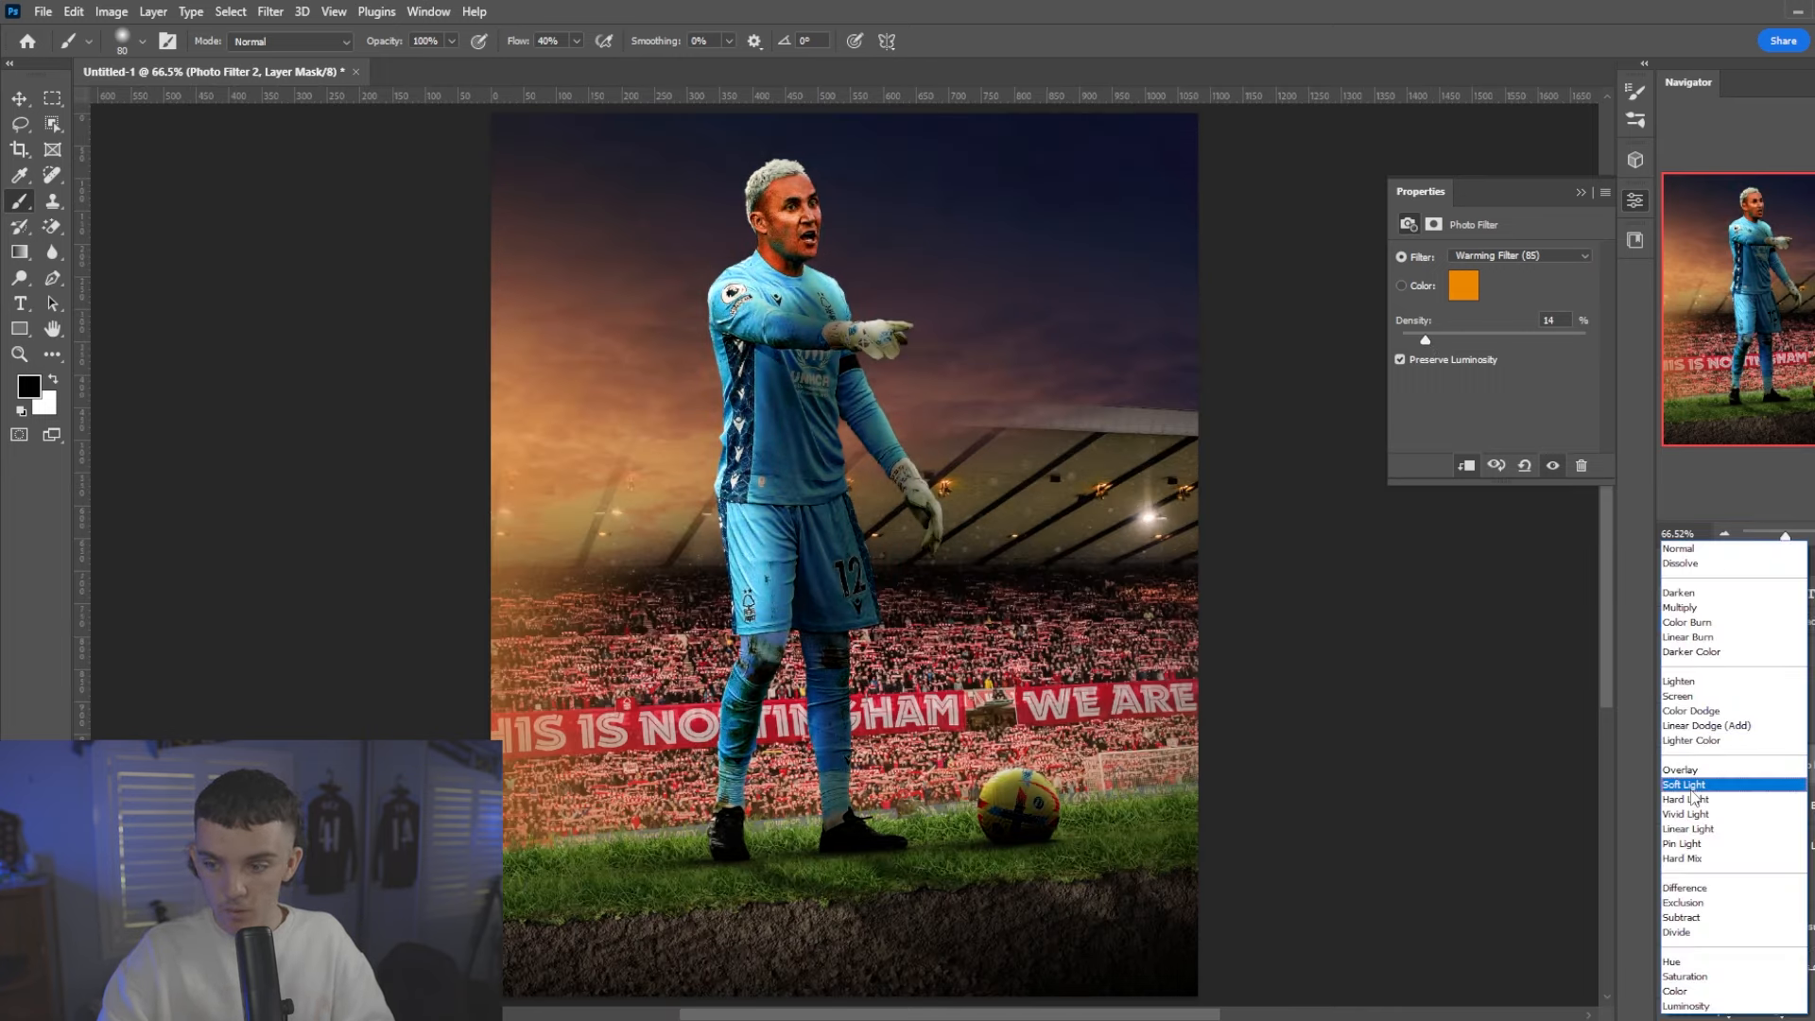
key(Escape)
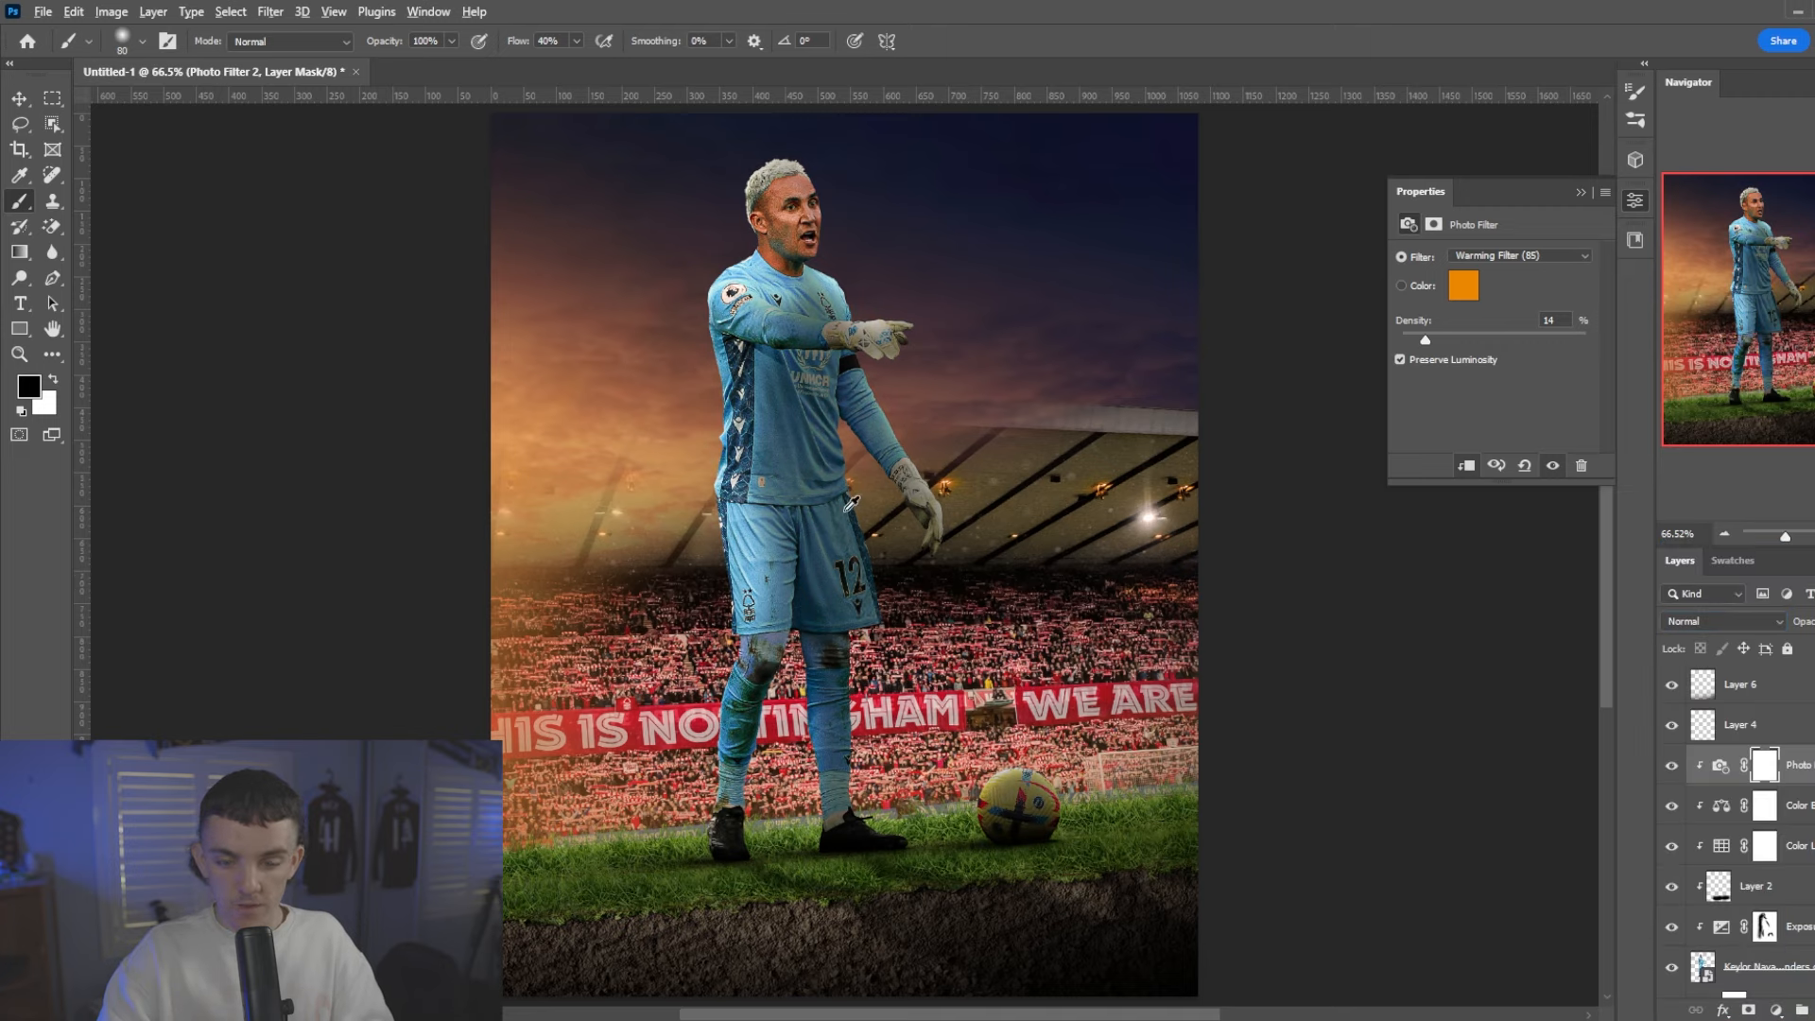
- Convert the selected AdobeStock grass layers in Group 1 into one smart object and toggle its visibility to check it
scroll(845, 512, down, 1)
scroll(726, 486, up, 1)
scroll(786, 473, down, 1)
scroll(679, 498, up, 1)
scroll(699, 486, down, 1)
scroll(819, 480, up, 1)
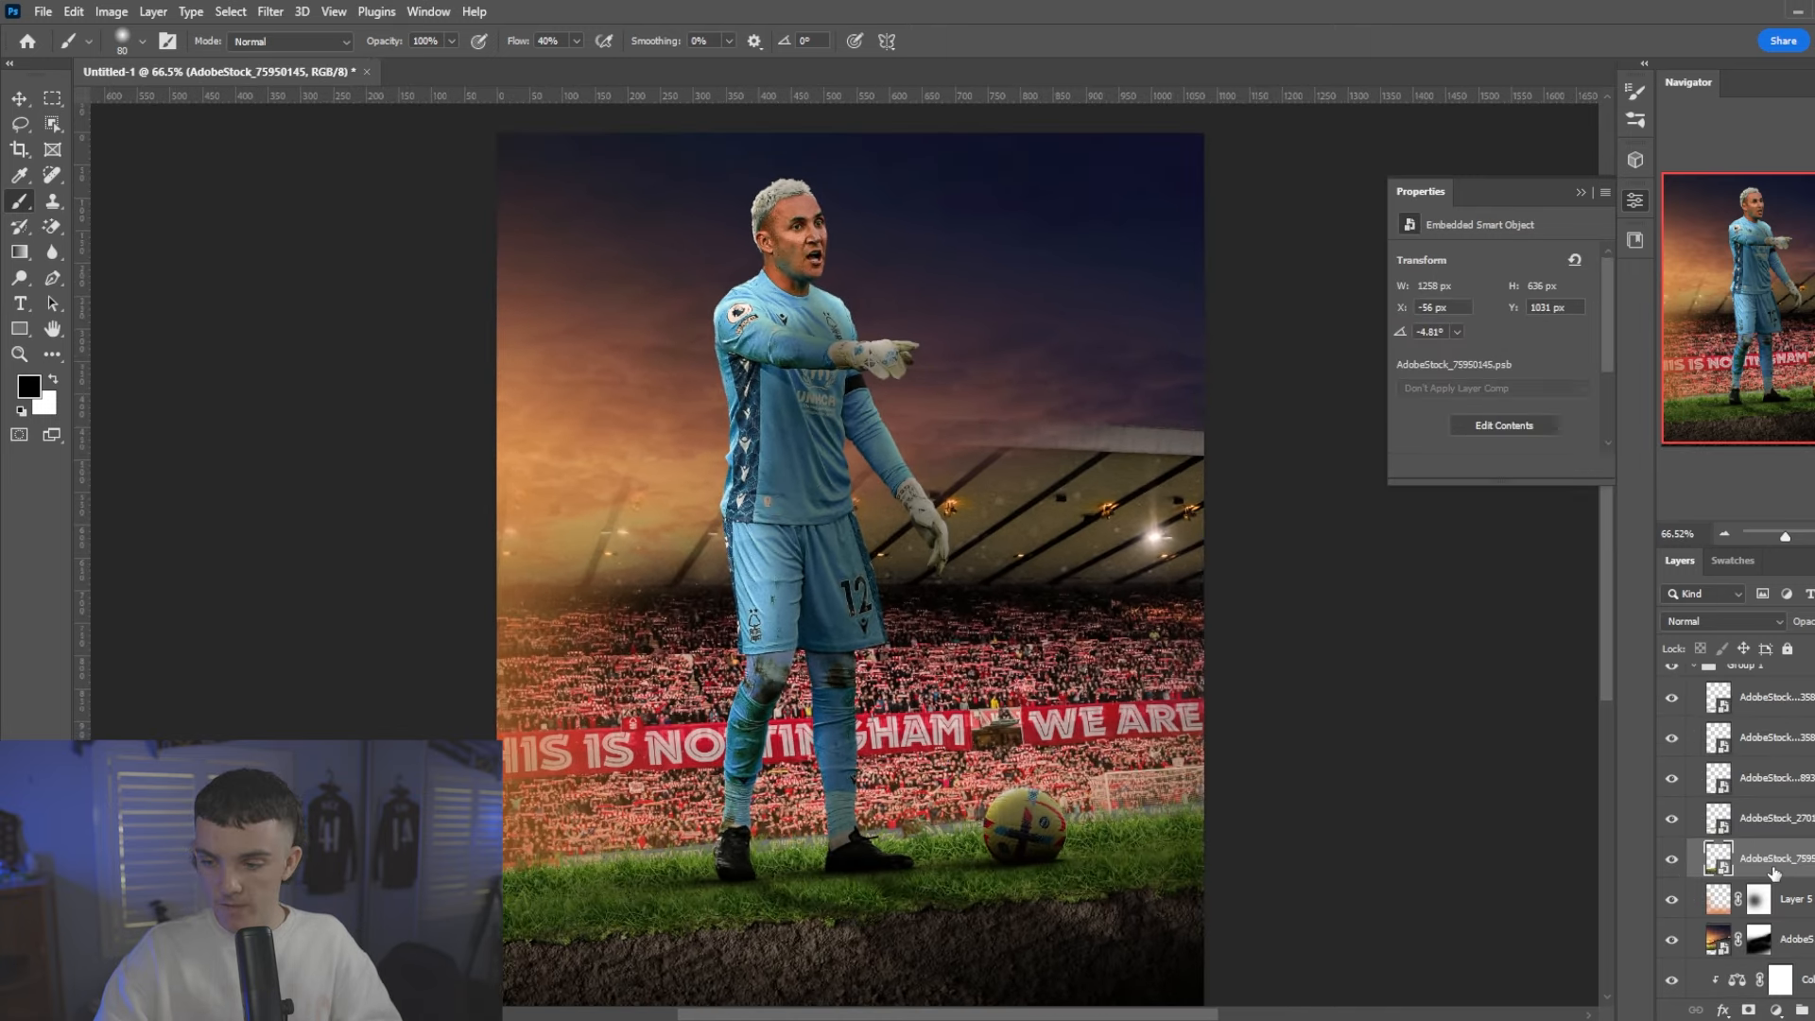
scroll(1806, 815, up, 3)
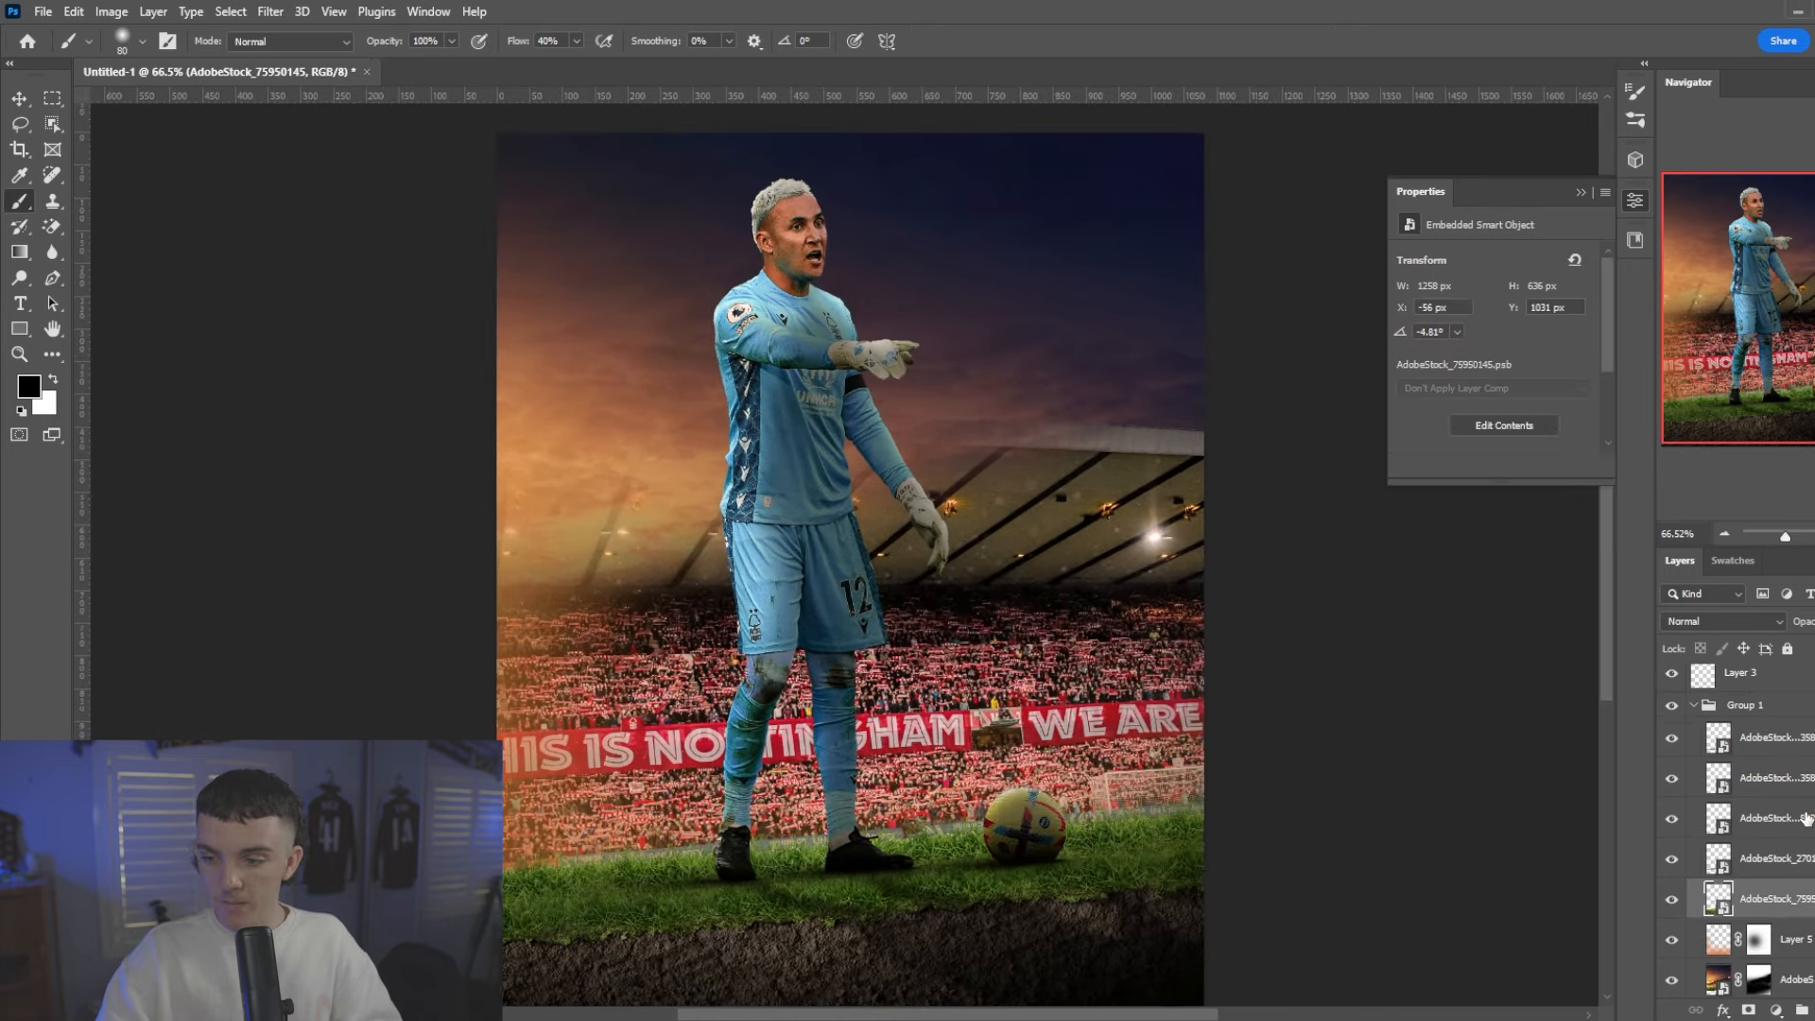
shift+click(1805, 792)
shift+click(1800, 821)
right_click(1804, 828)
click(1722, 370)
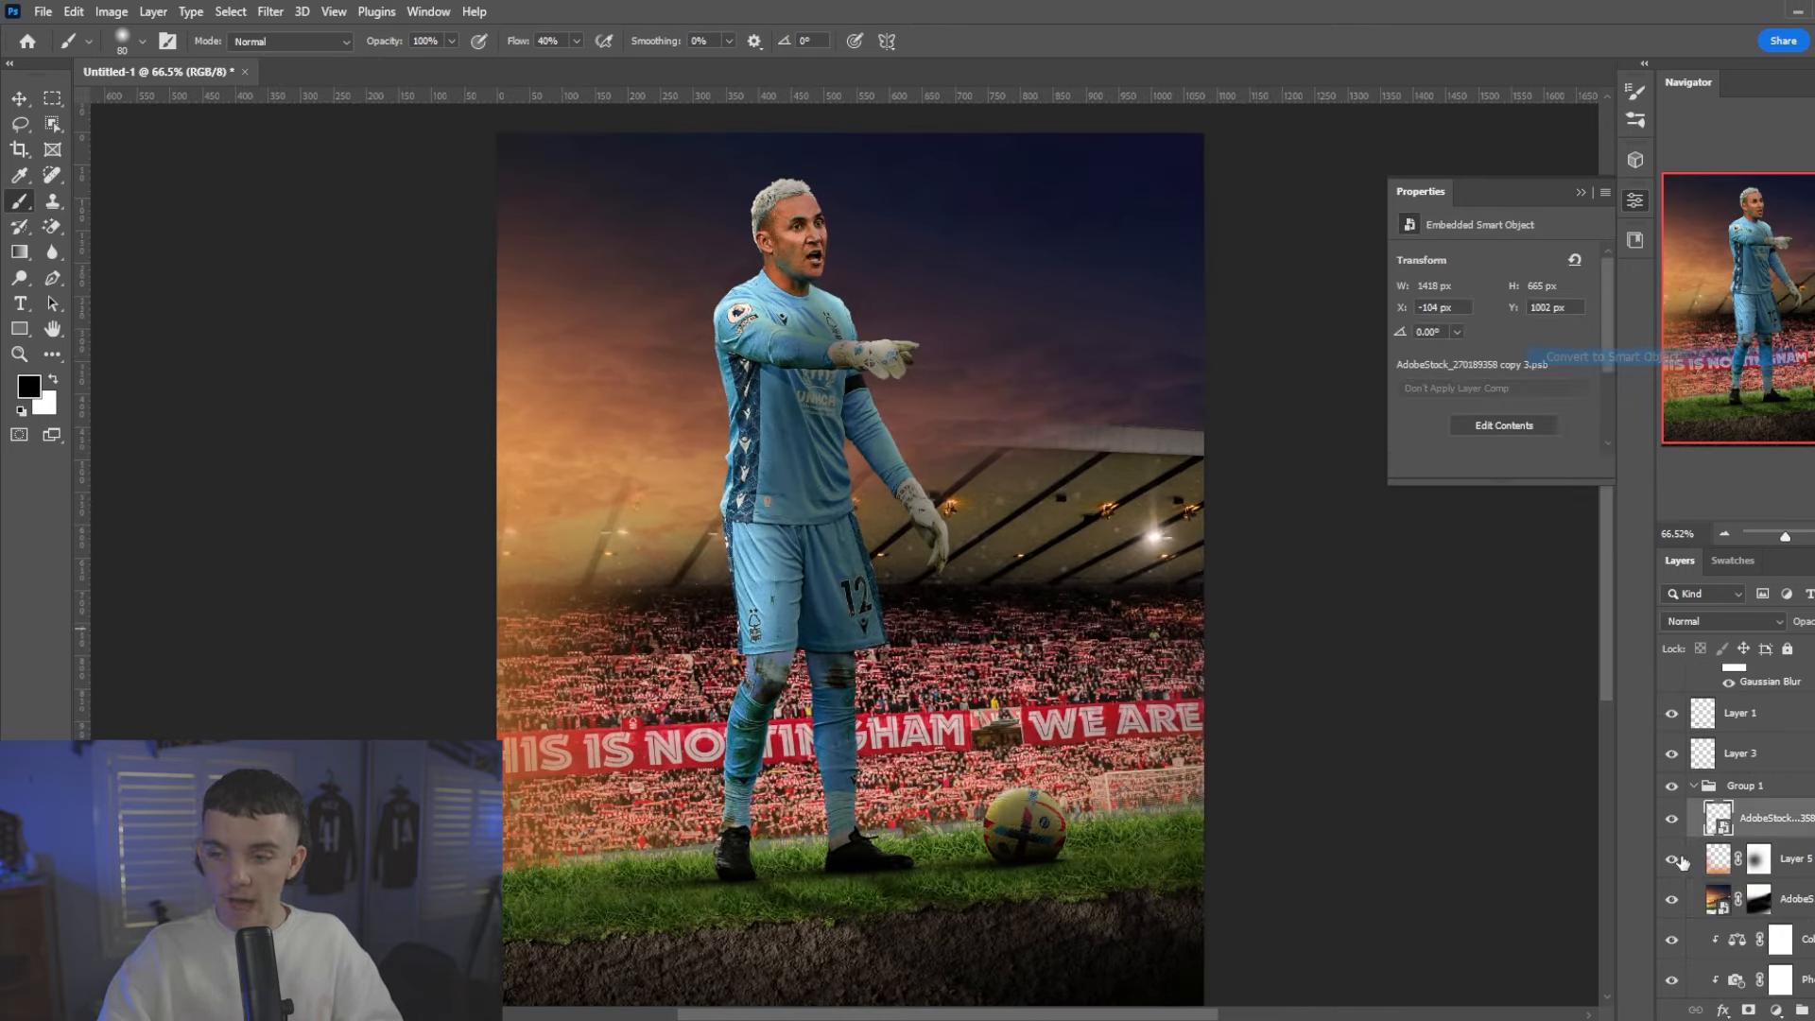
click(1671, 819)
click(1671, 818)
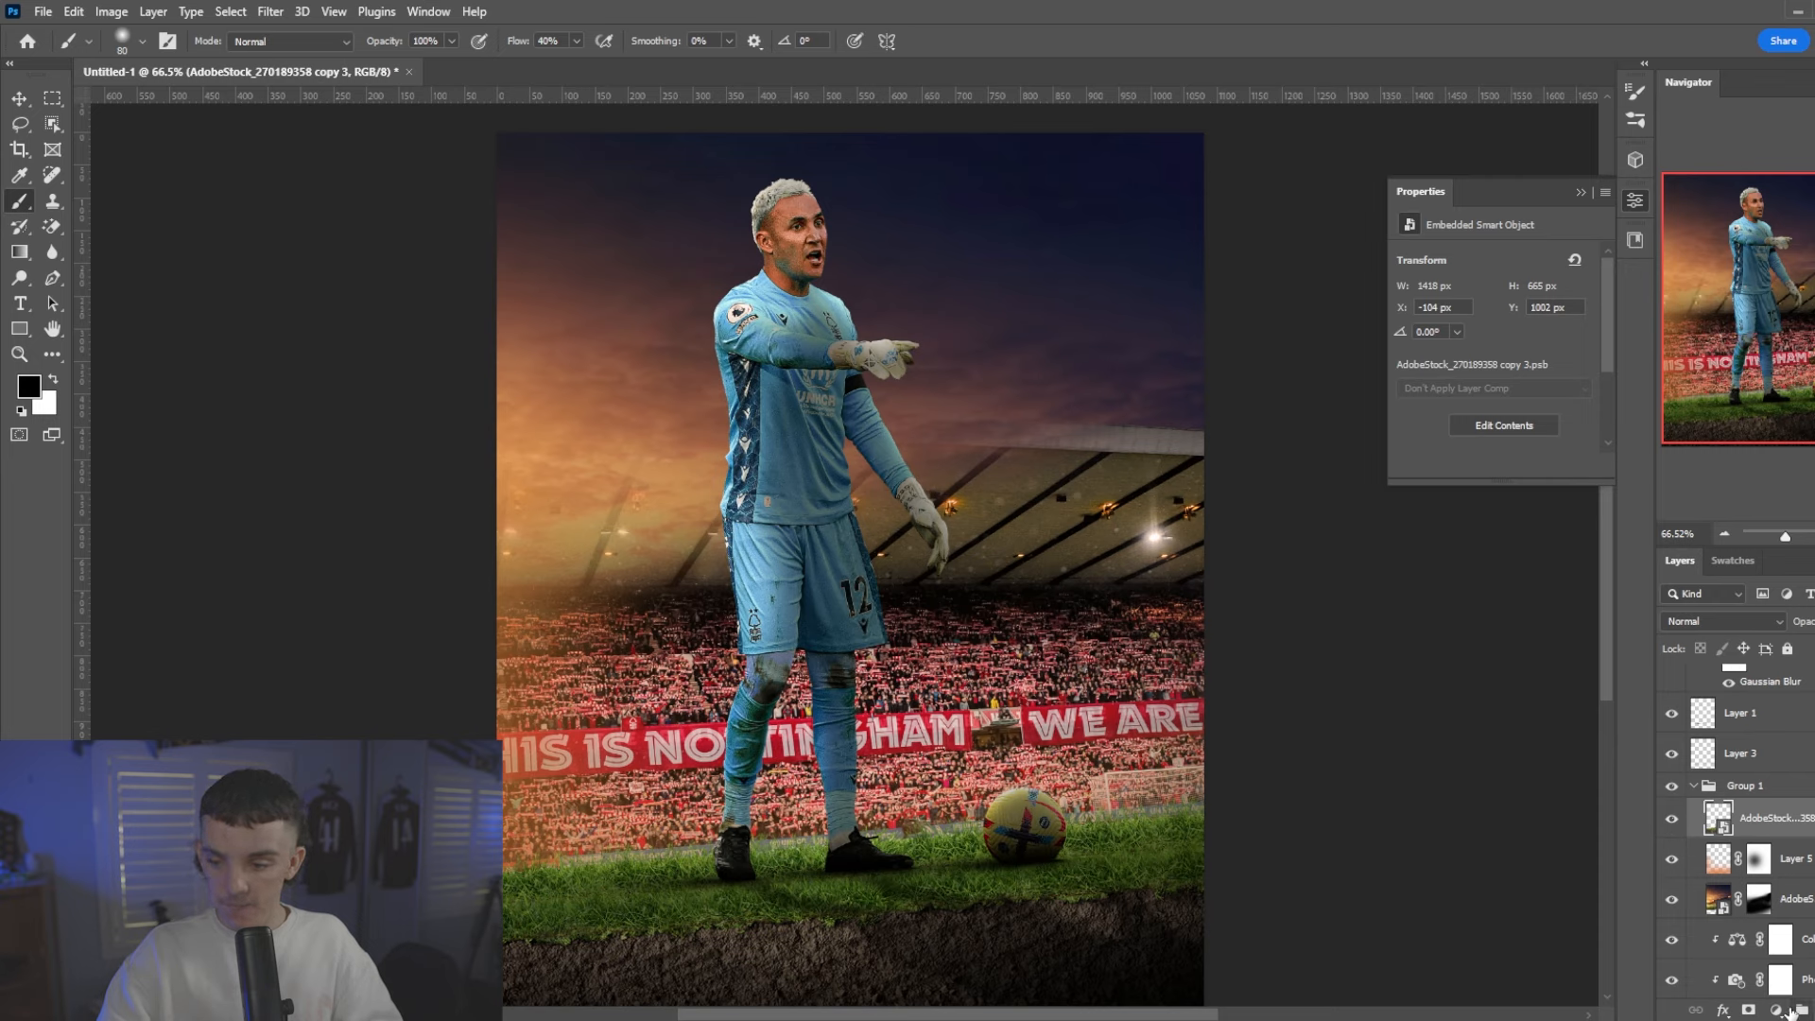
- Add a Hue/Saturation adjustment clipped to the grass smart object, with hue -17, saturation -25 and lightness +2
click(1782, 1010)
click(1758, 807)
right_click(1777, 818)
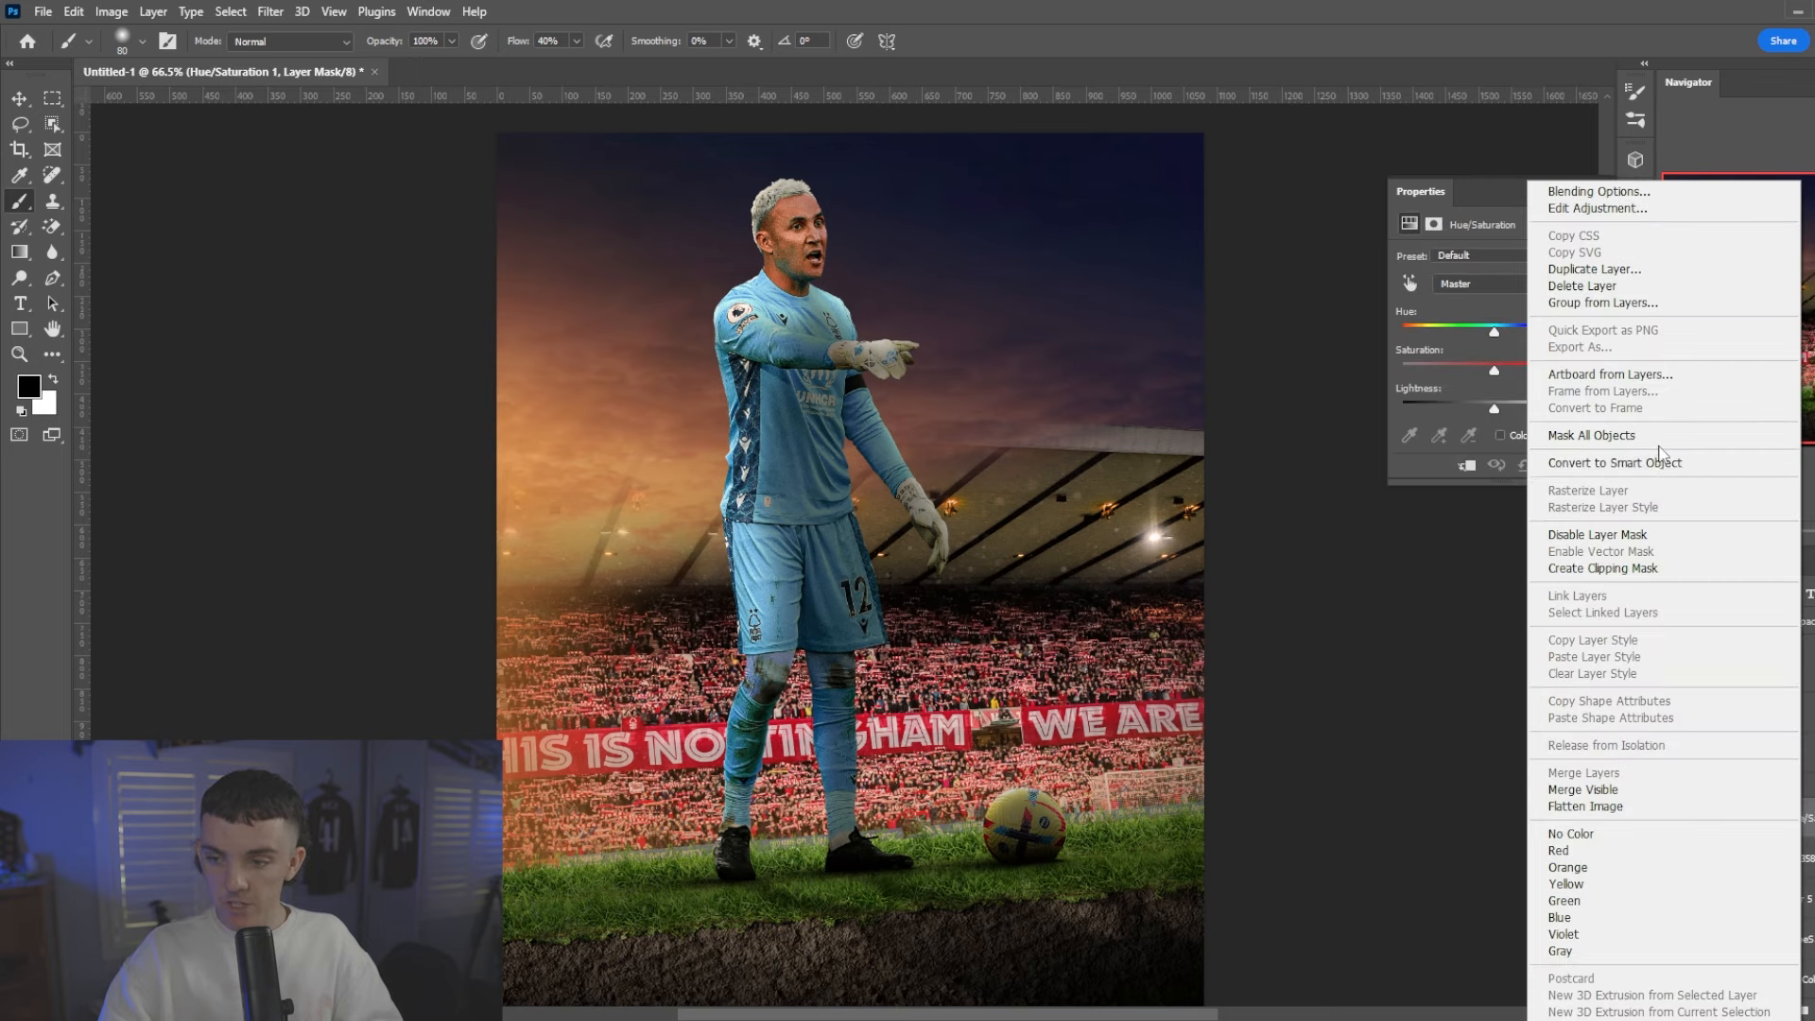
click(1602, 568)
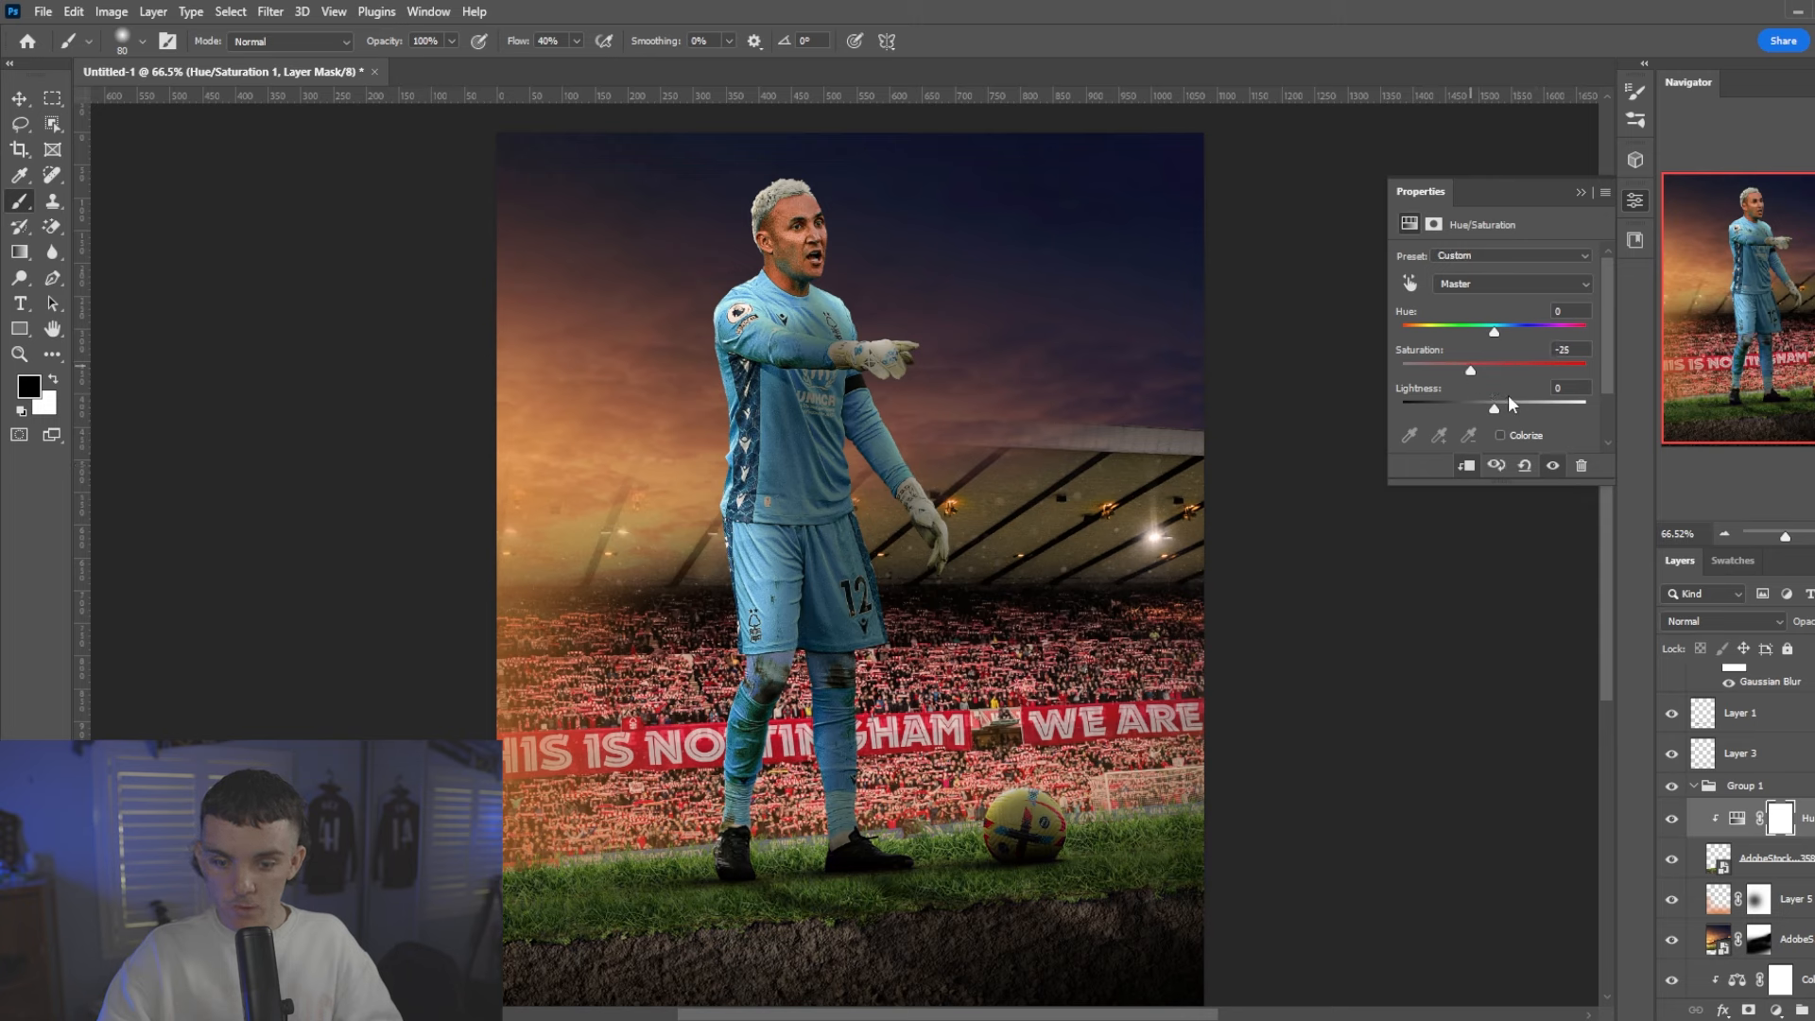
mouse_move(1494, 408)
mouse_down()
mouse_move(1511, 408)
mouse_move(1495, 409)
mouse_up()
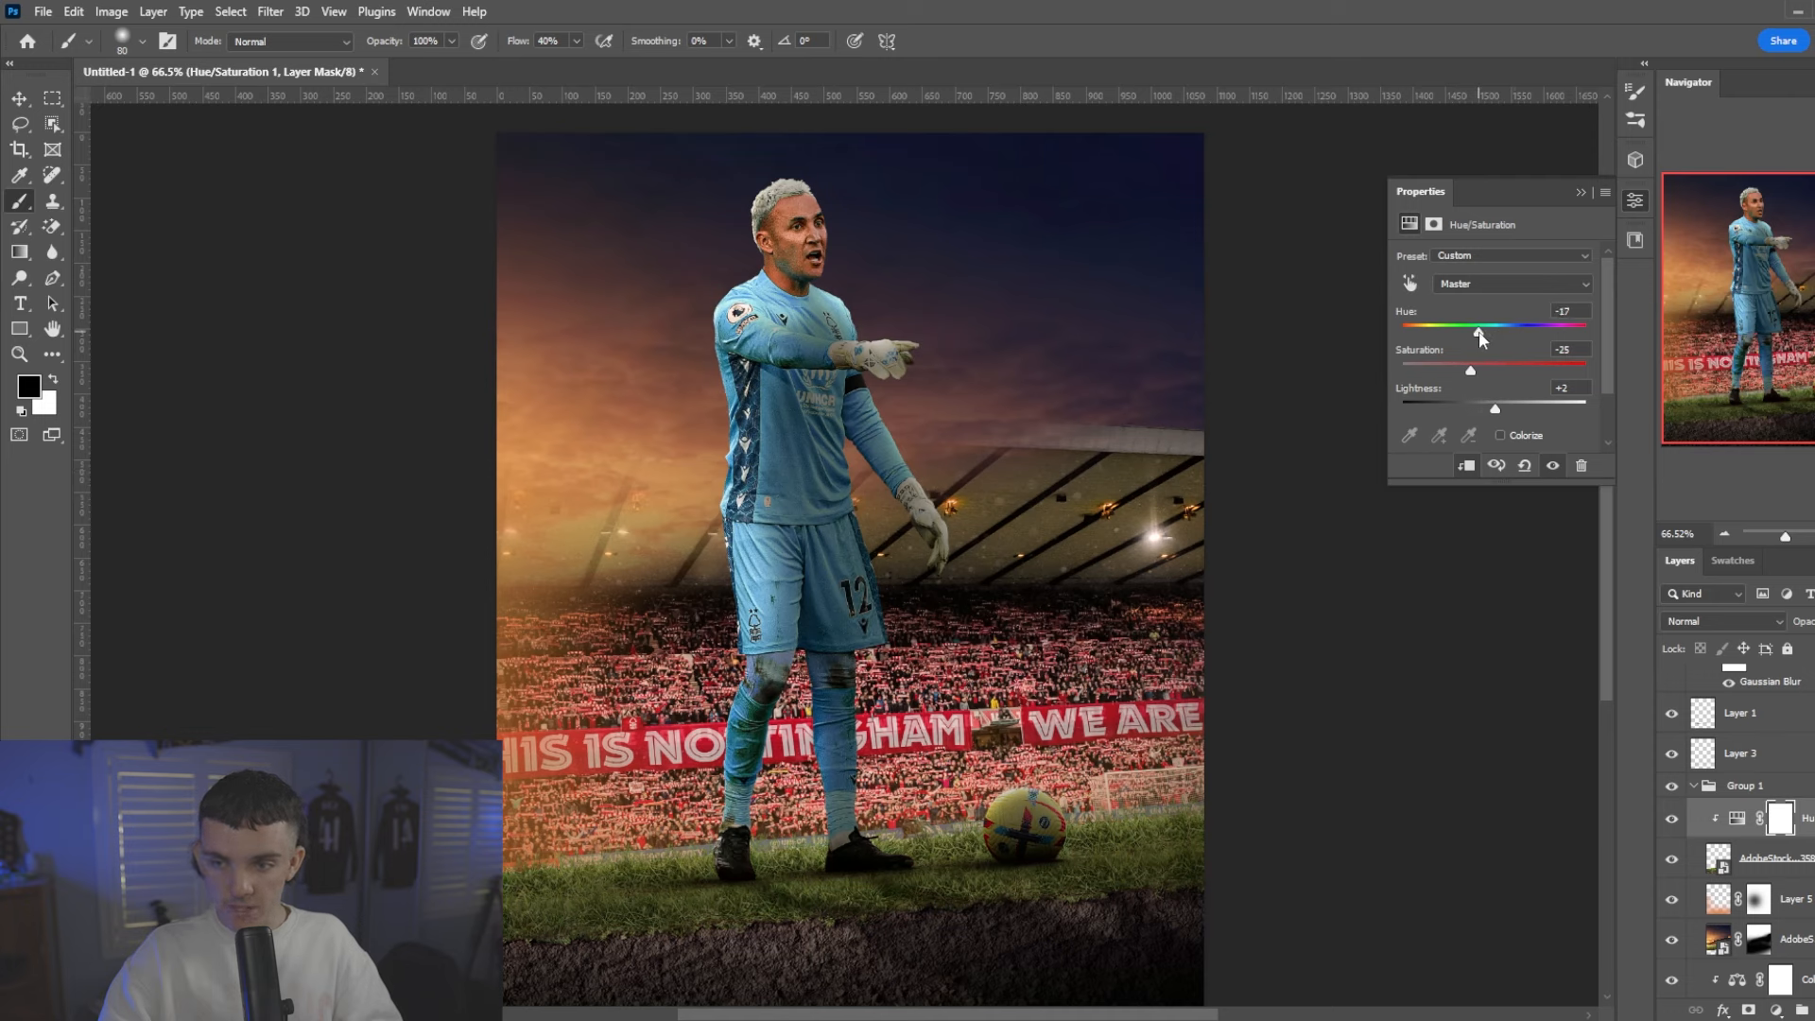
click(1676, 821)
- Add a second clipped Exposure adjustment above the goalkeeper's existing one, set the exposure to +0.32 and invert its mask to black
scroll(988, 559, down, 4)
scroll(971, 570, up, 1)
scroll(955, 605, up, 2)
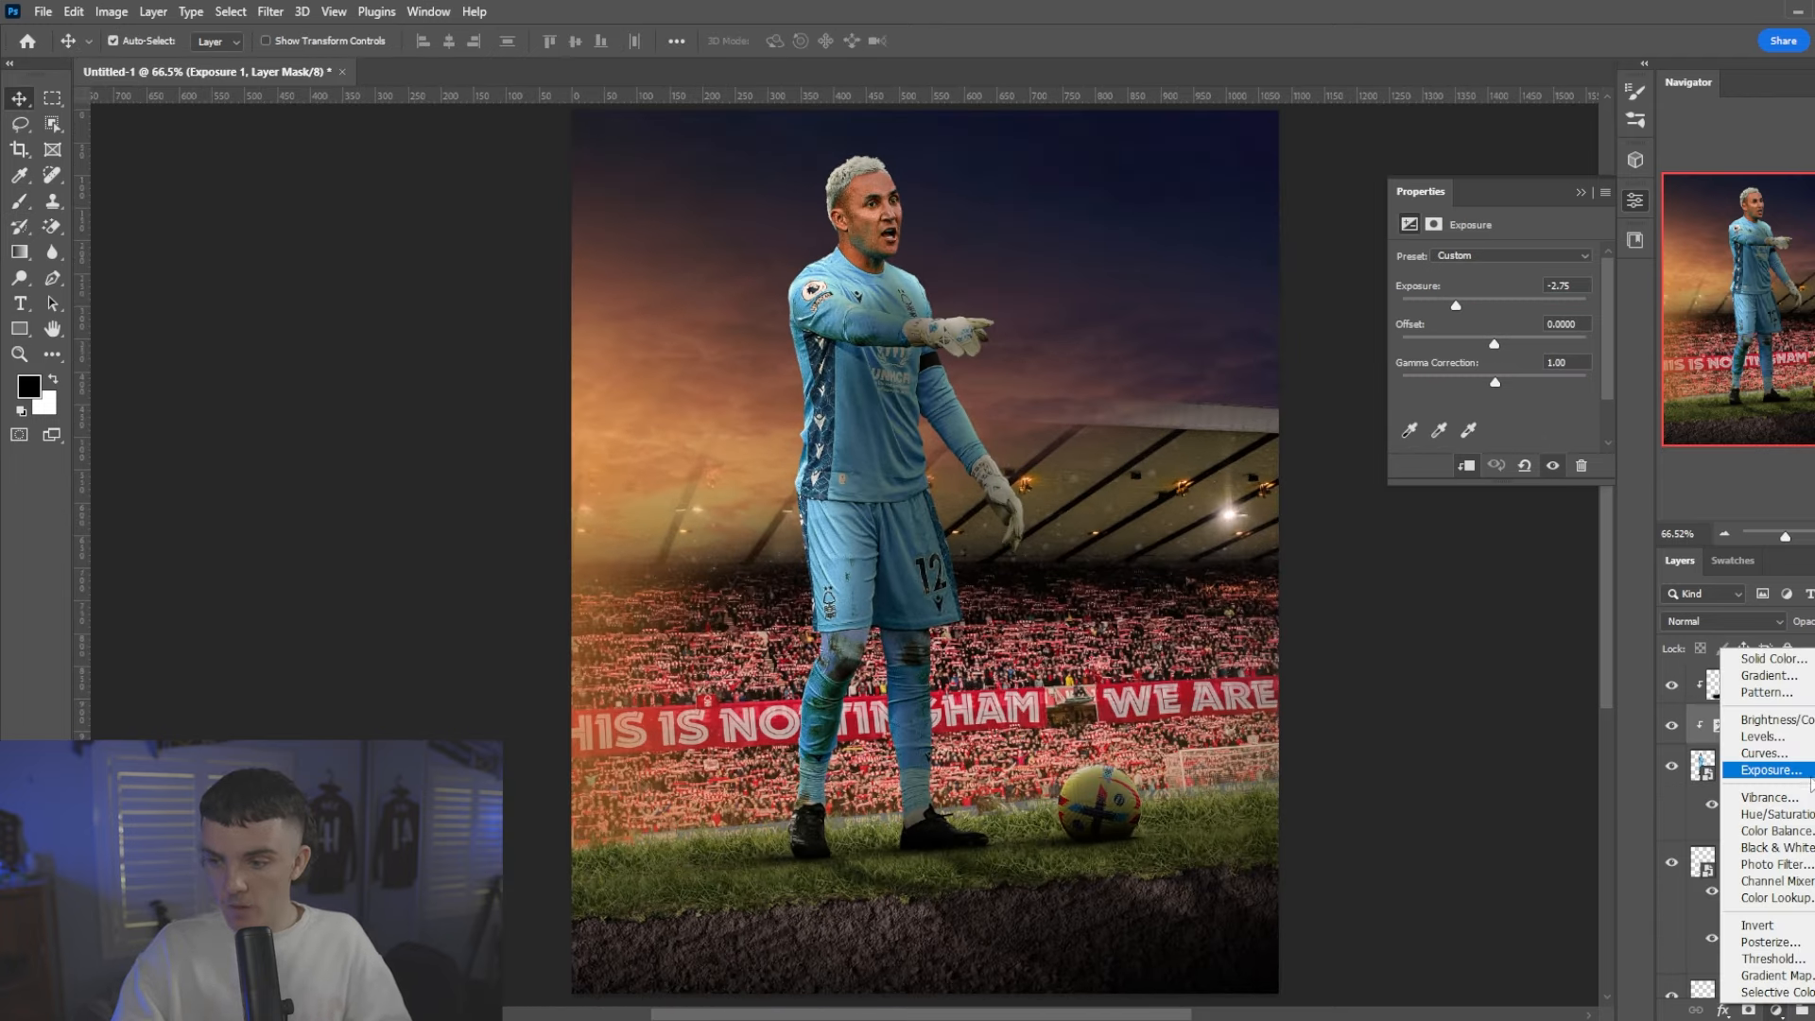
click(1770, 766)
right_click(1803, 728)
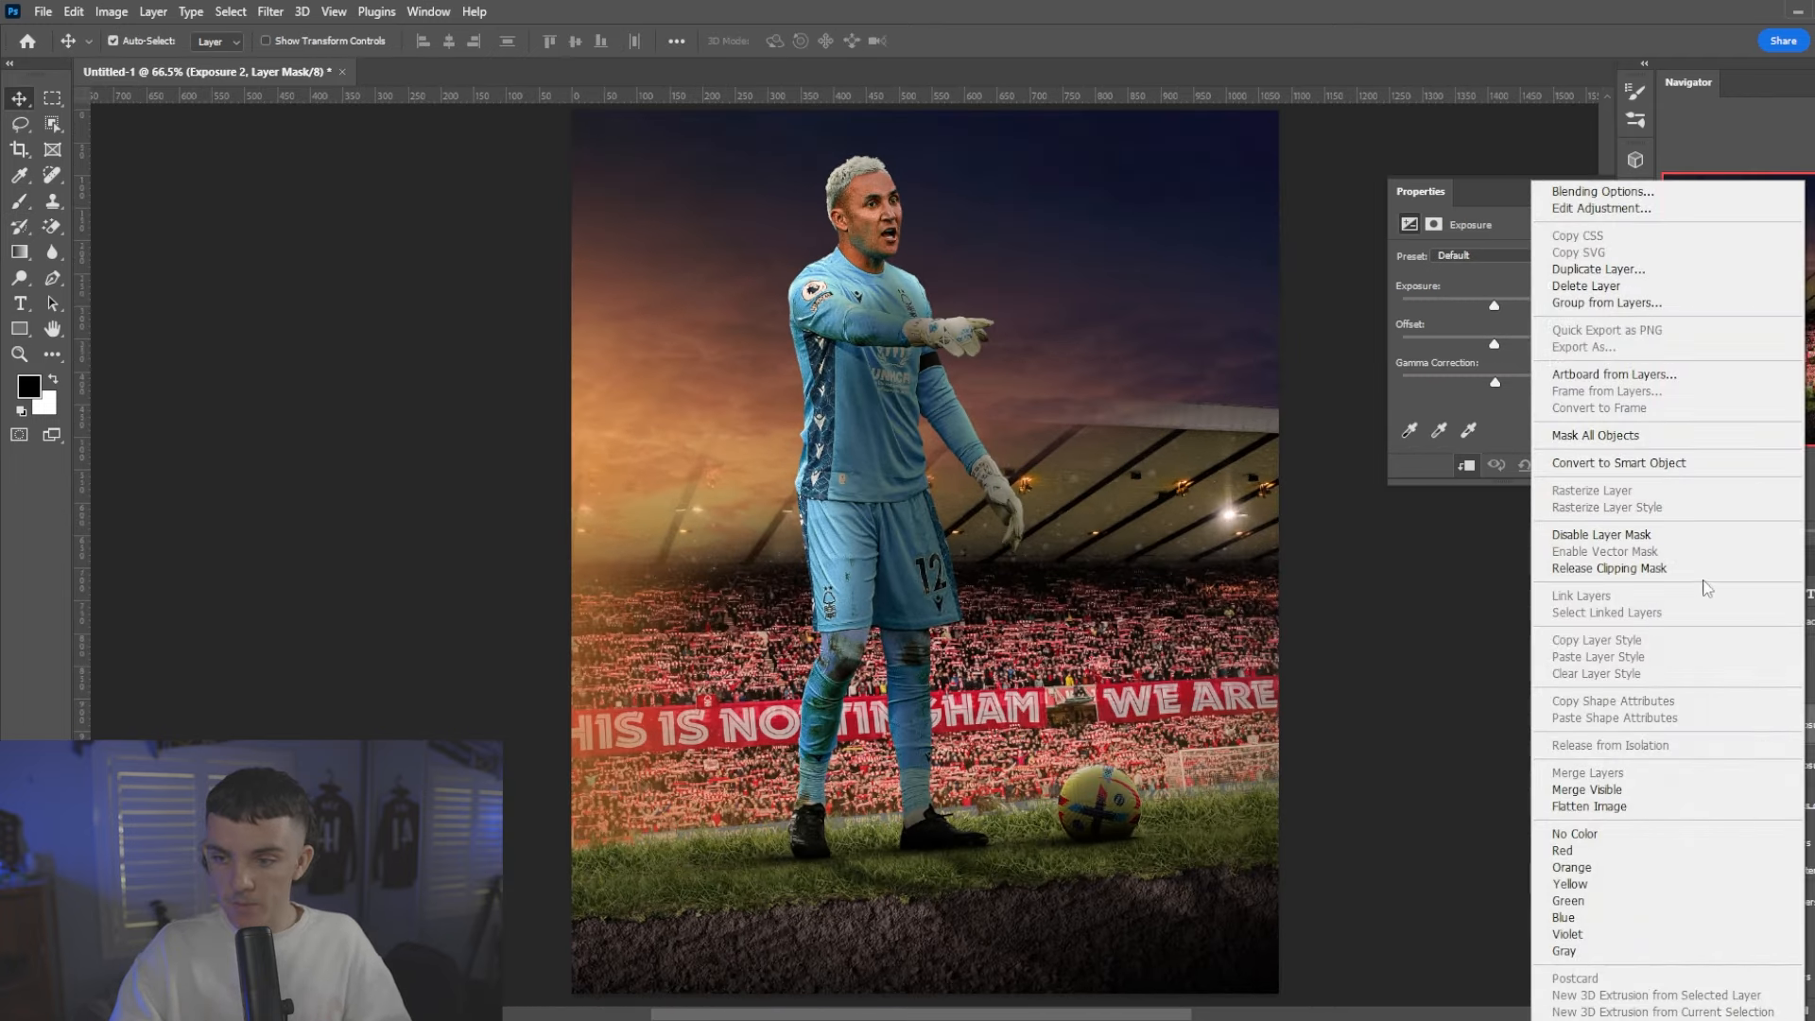
click(1702, 568)
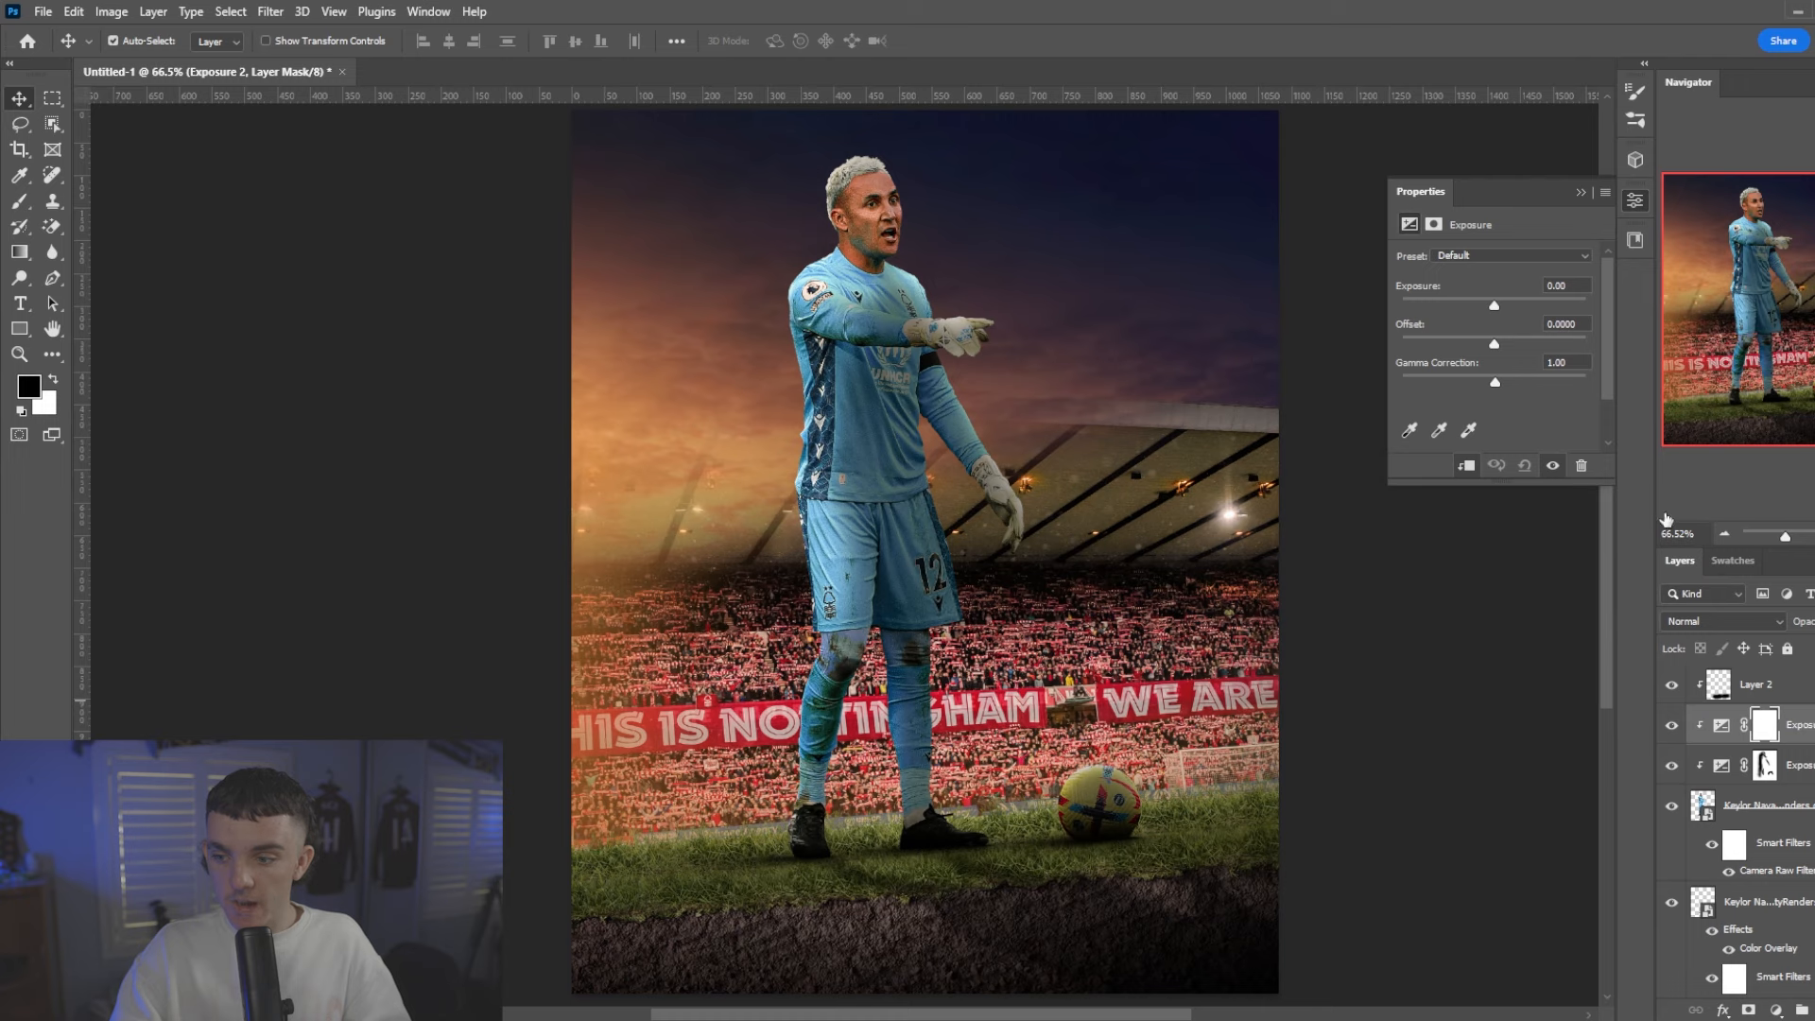
drag(1494, 308, 1501, 310)
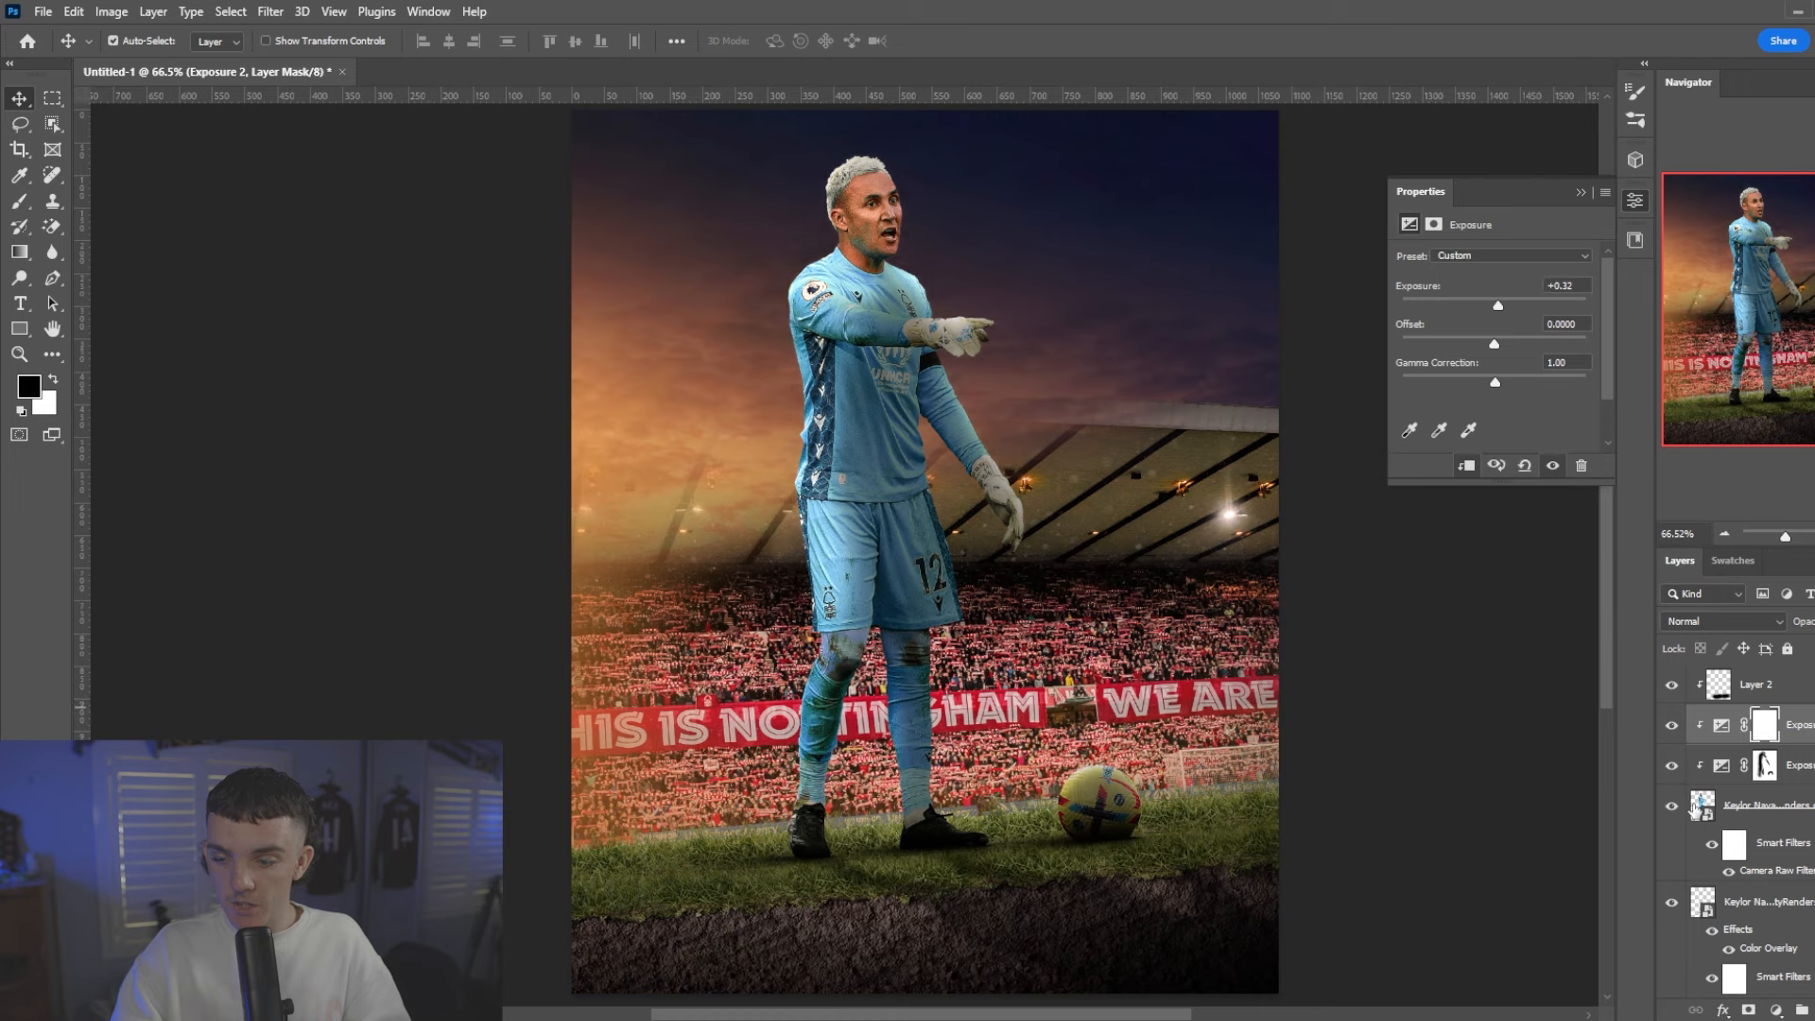
key(ctrl+i)
key(ctrl+i)
key(ctrl+i)
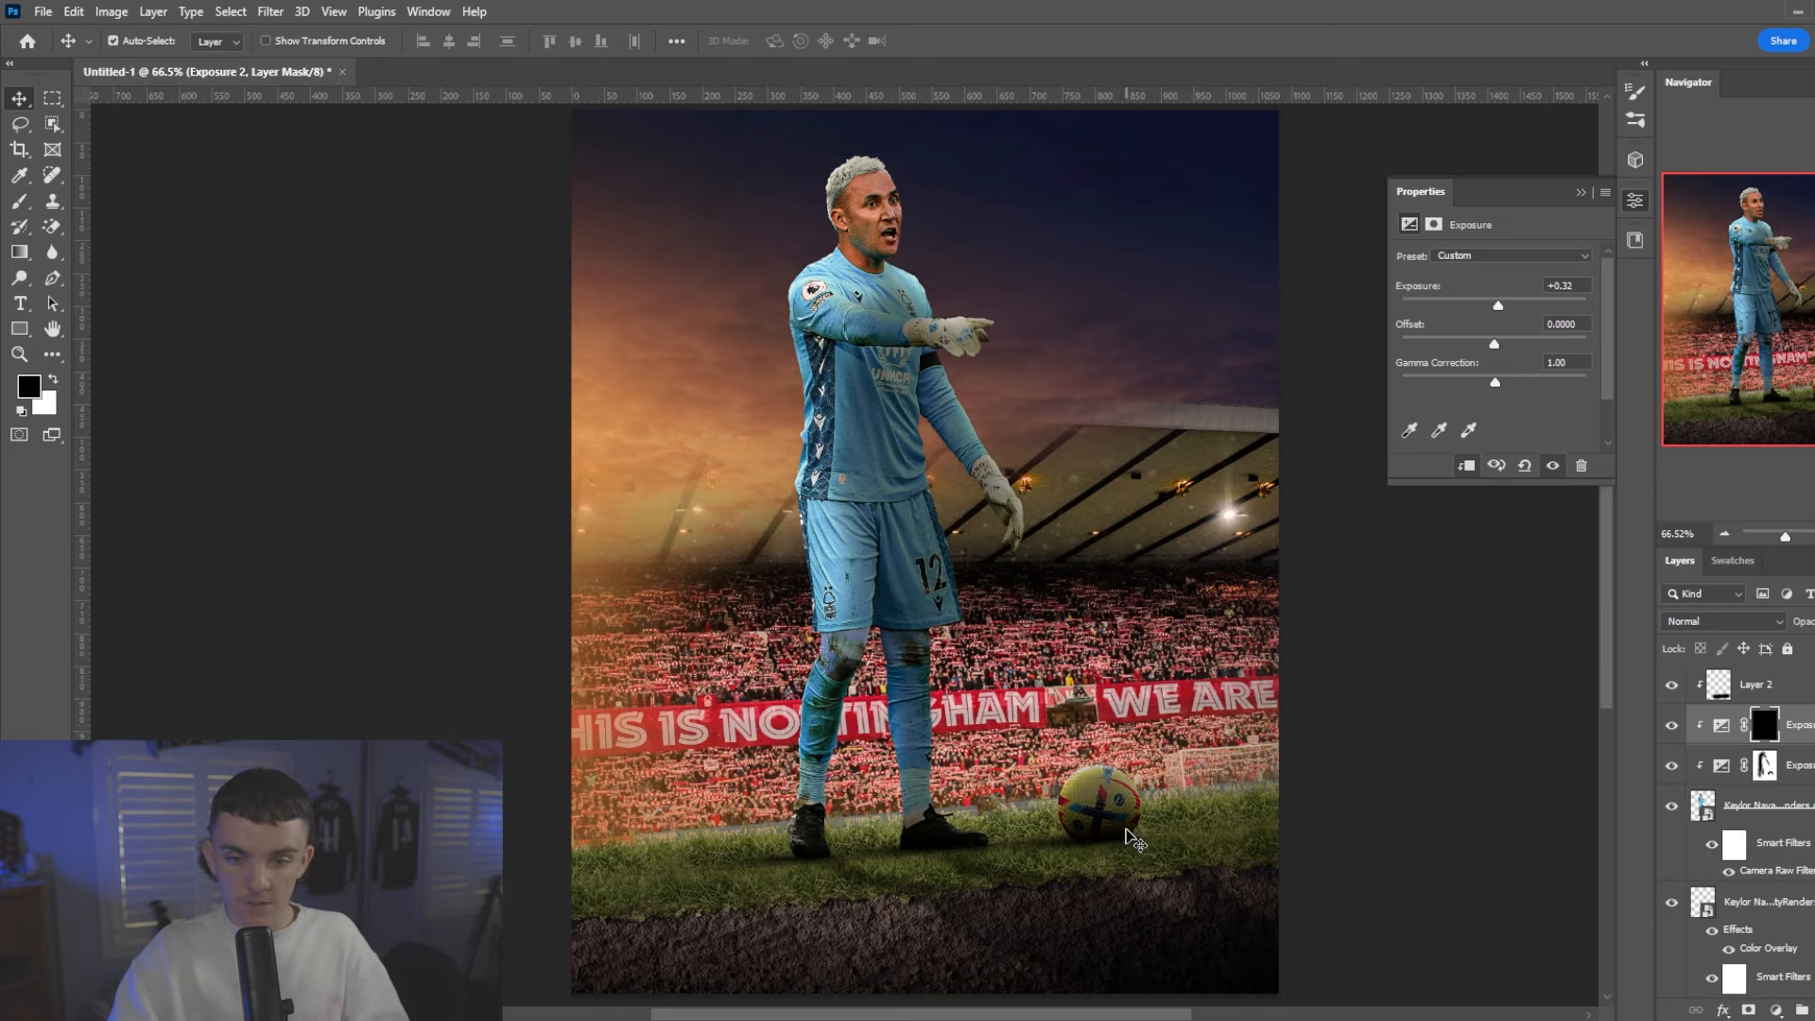
- Set the new Exposure to +0.82 and paint white on its mask along the goalkeeper's sunset-facing edge with the 80 px brush
key(b)
click(1505, 297)
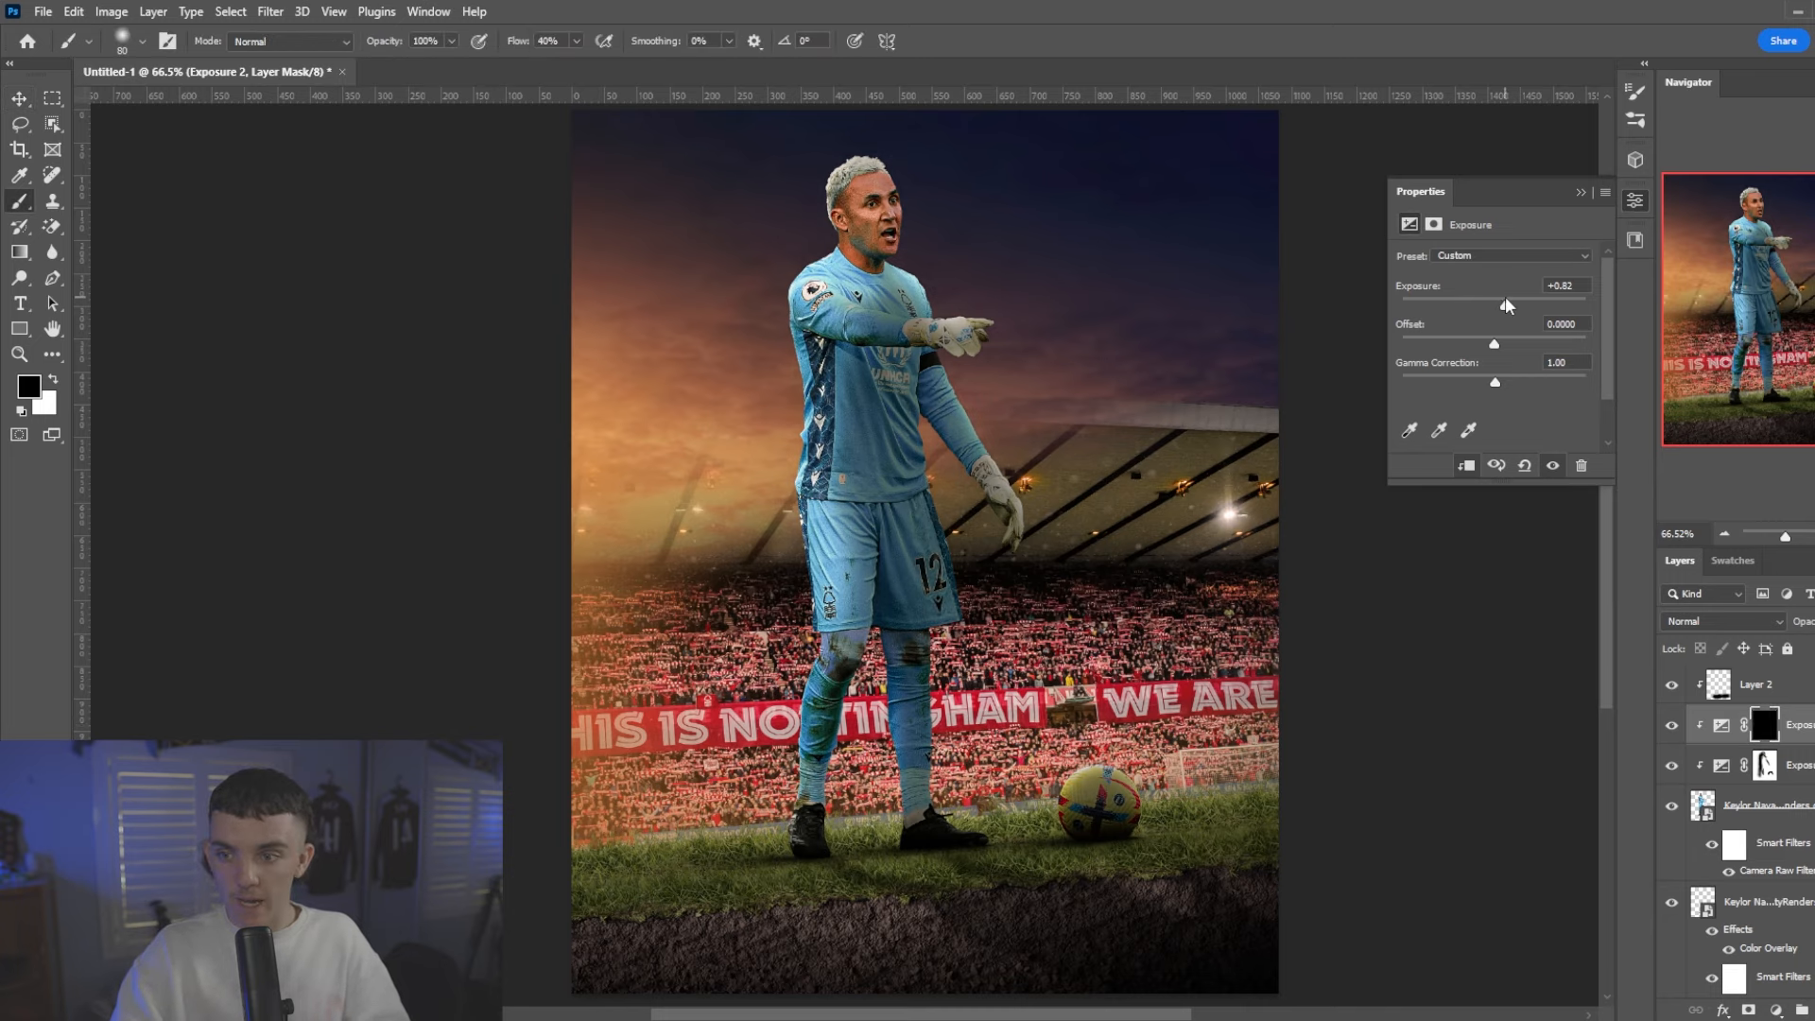
scroll(948, 832, up, 2)
key(x)
mouse_move(784, 786)
mouse_down()
mouse_move(771, 599)
mouse_move(794, 397)
mouse_up()
scroll(789, 402, up, 3)
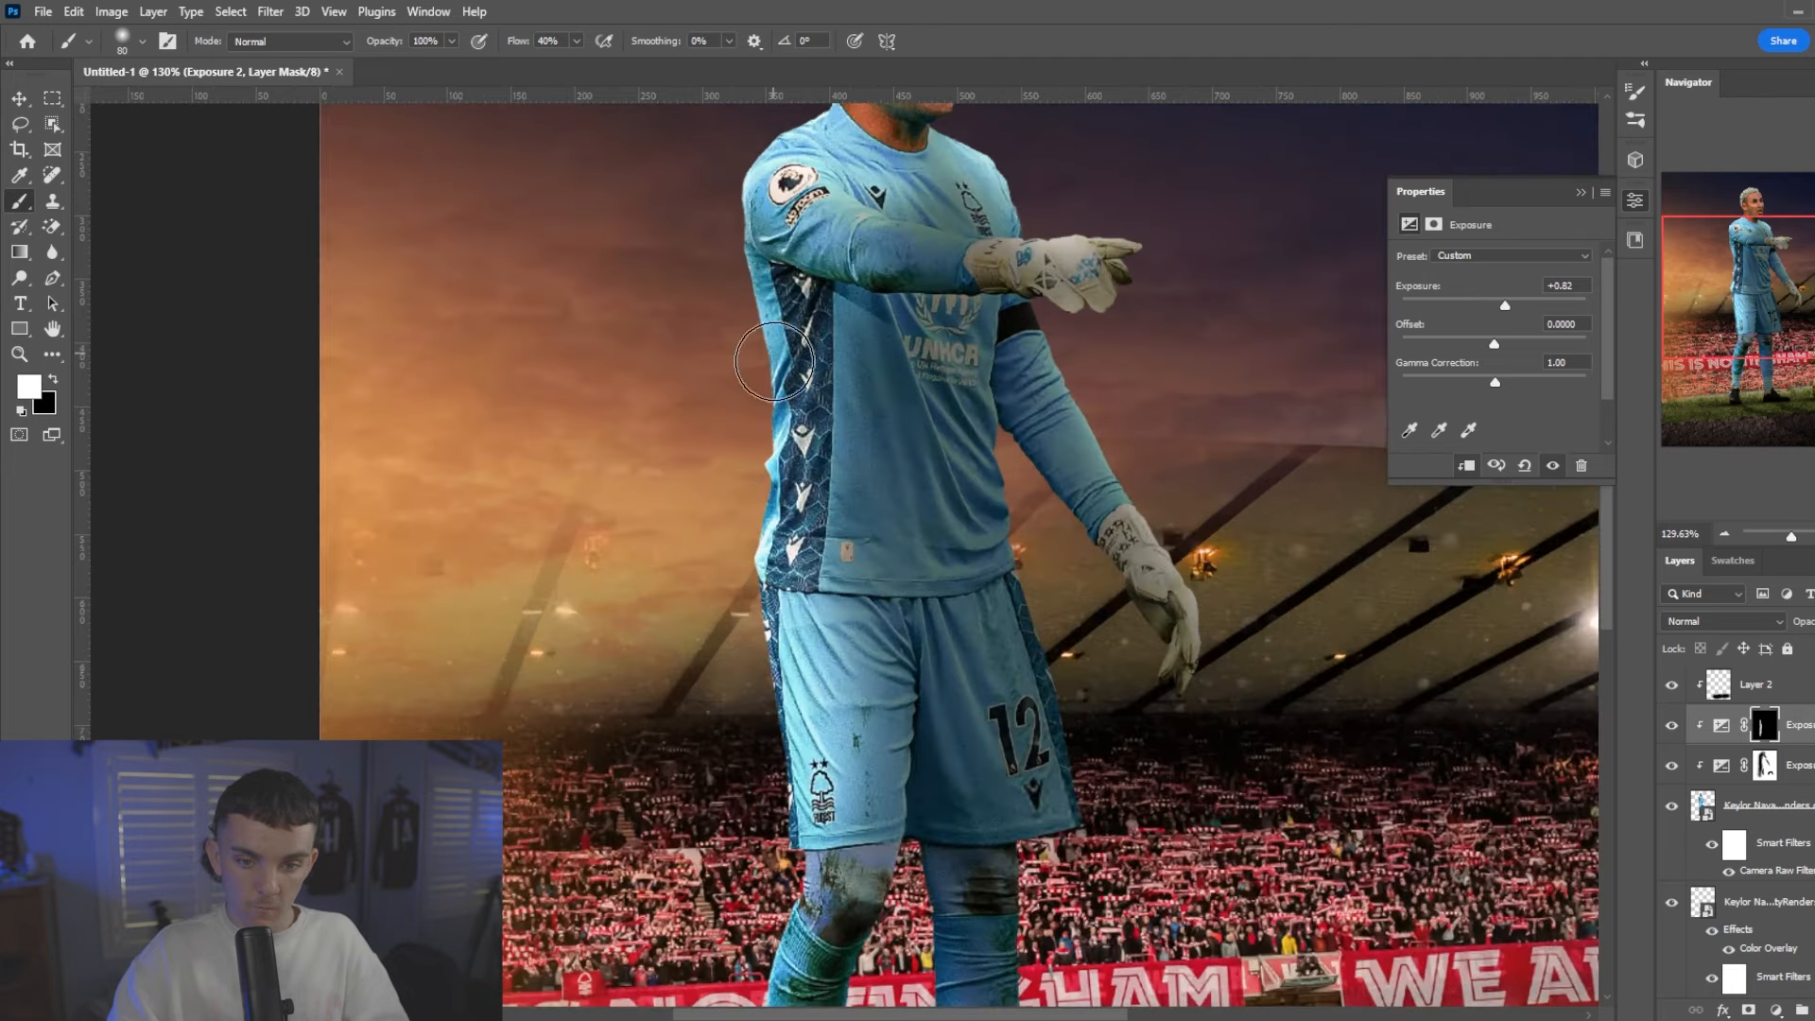
scroll(747, 283, up, 3)
scroll(832, 255, up, 2)
mouse_move(858, 255)
mouse_down()
mouse_move(880, 303)
mouse_move(884, 209)
mouse_move(879, 293)
mouse_up()
scroll(879, 293, up, 1)
scroll(878, 303, up, 2)
mouse_move(837, 386)
mouse_down()
mouse_move(789, 455)
mouse_move(849, 562)
mouse_up()
scroll(723, 550, down, 2)
scroll(720, 546, down, 3)
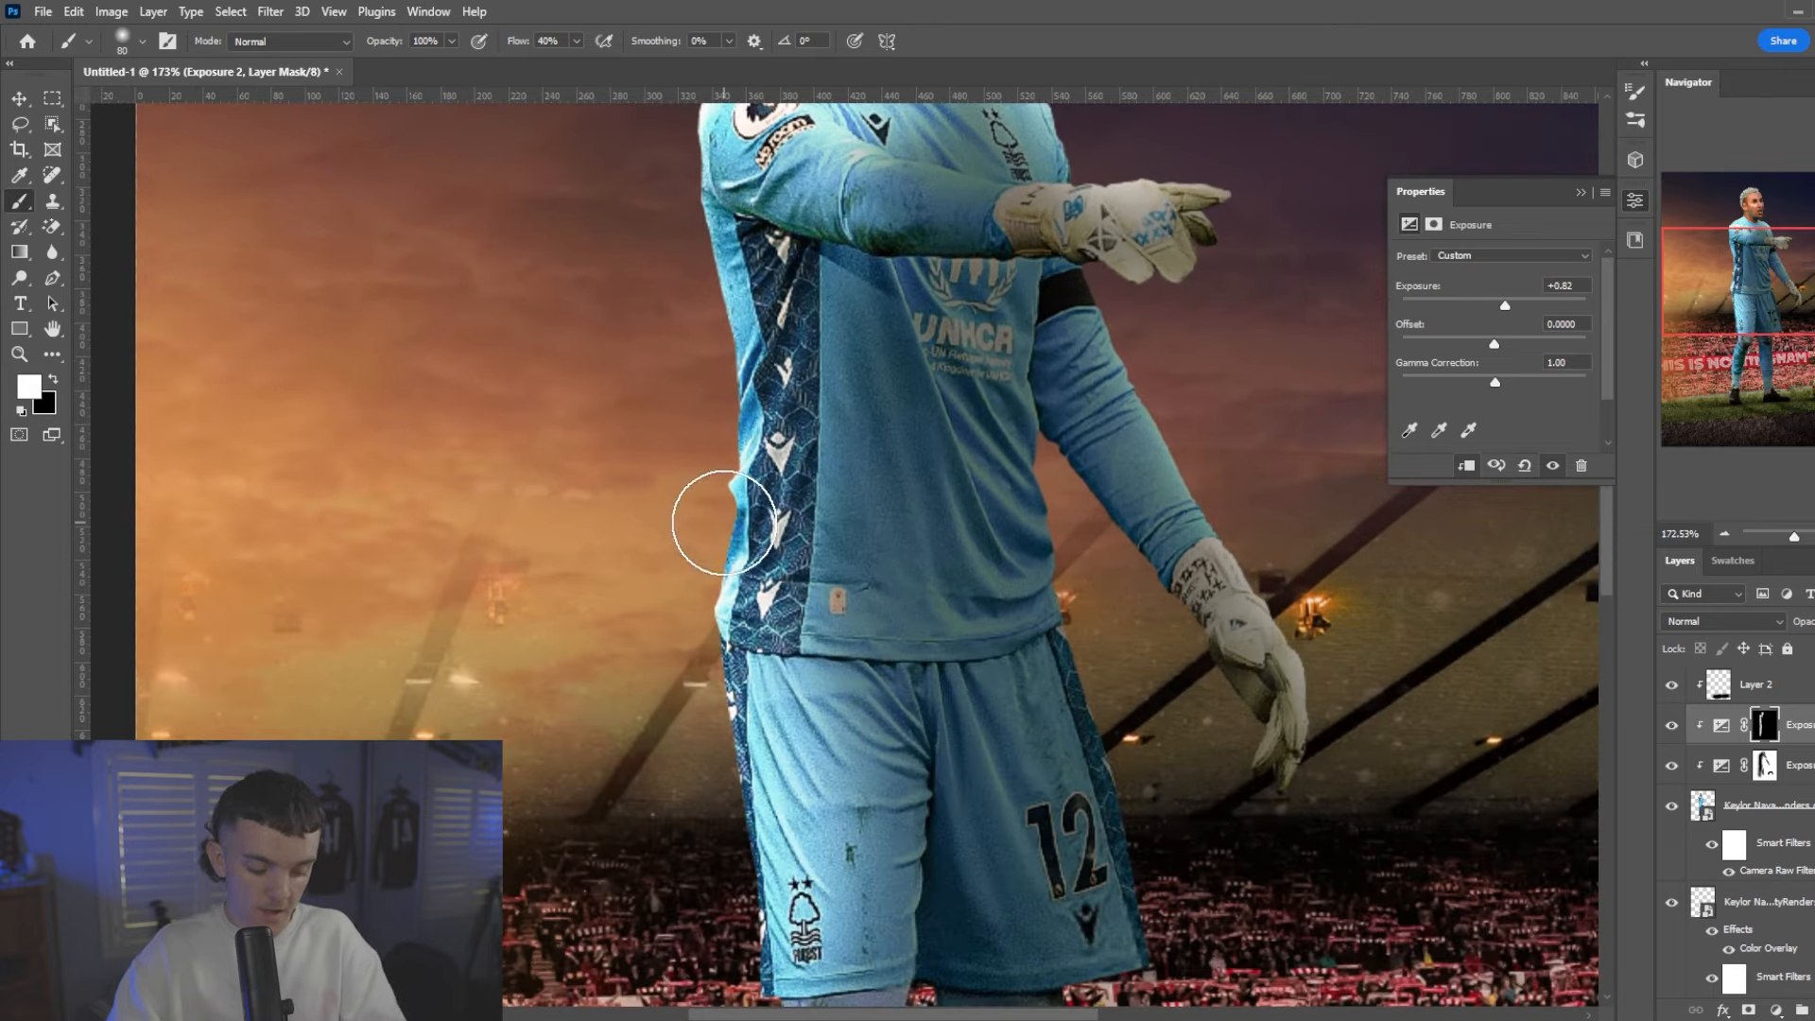
- Softly brighten the goalkeeper's sunset-facing side on the Exposure mask with a larger white brush of 175 px at 23% opacity
key(bracketright)
drag(385, 42, 337, 47)
key(bracketright)
key(bracketright)
key(bracketright)
key(bracketright)
scroll(803, 605, down, 1)
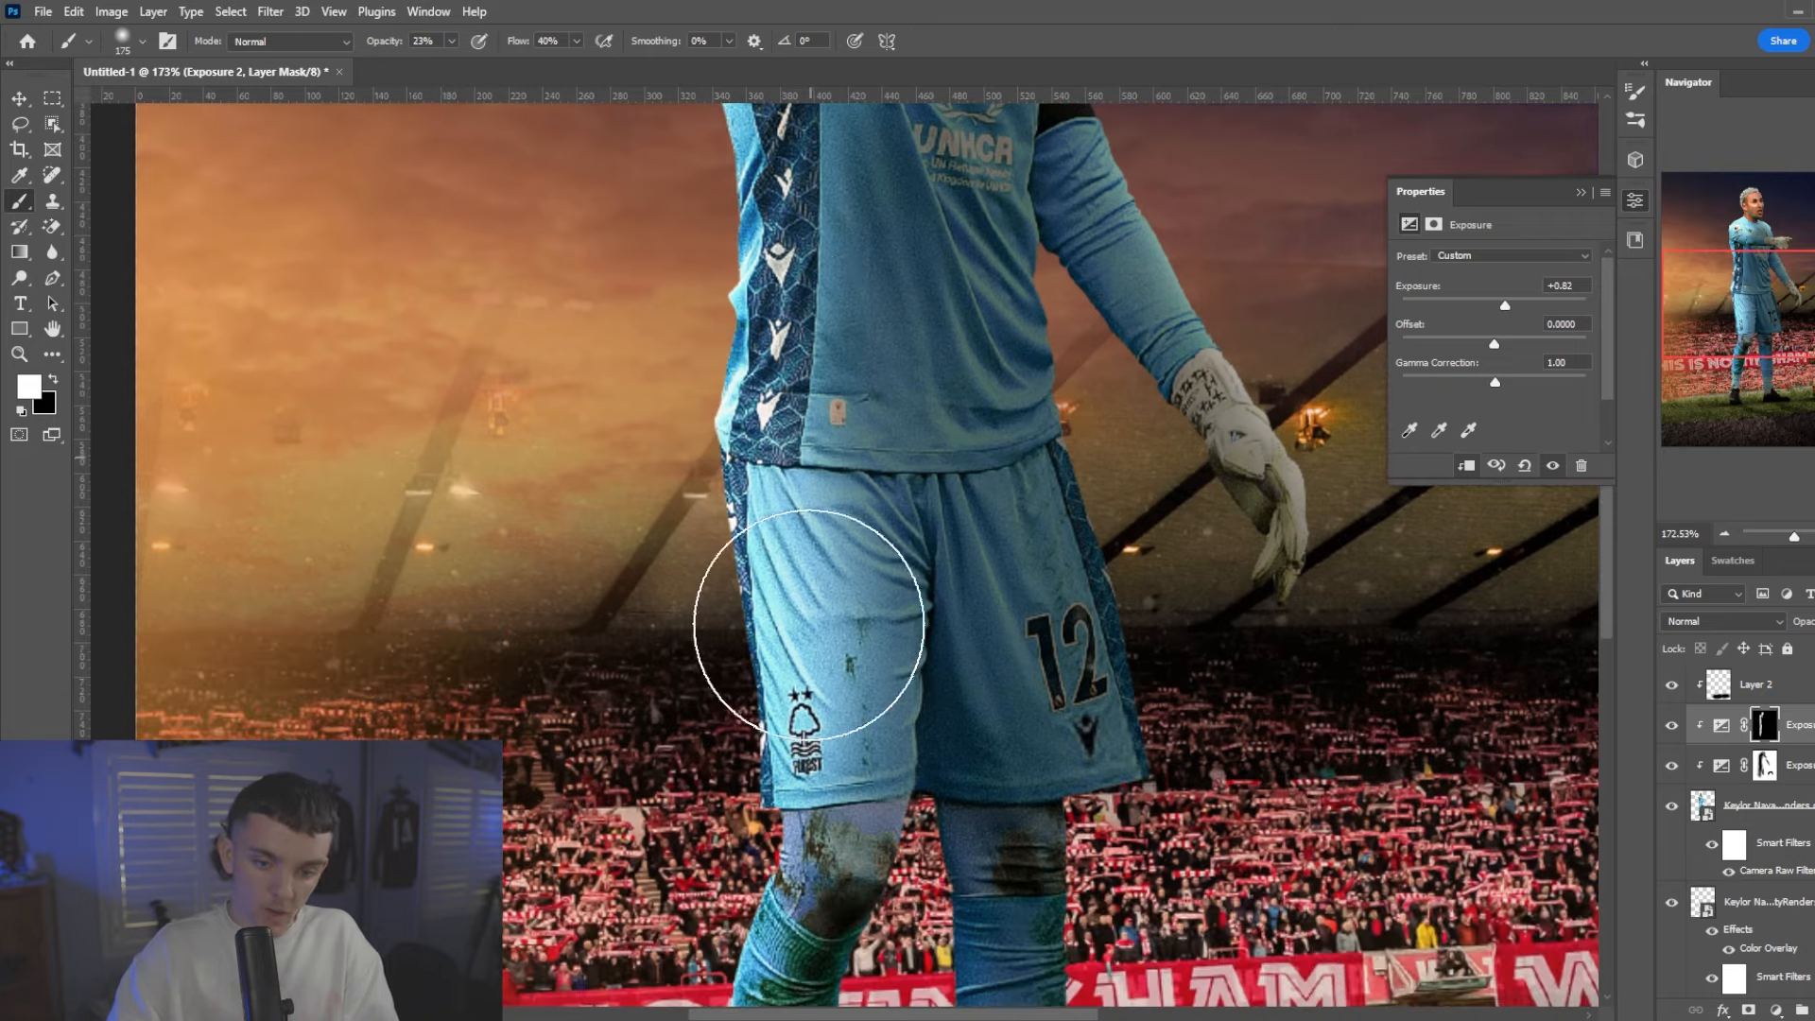
scroll(809, 623, down, 3)
scroll(775, 605, up, 3)
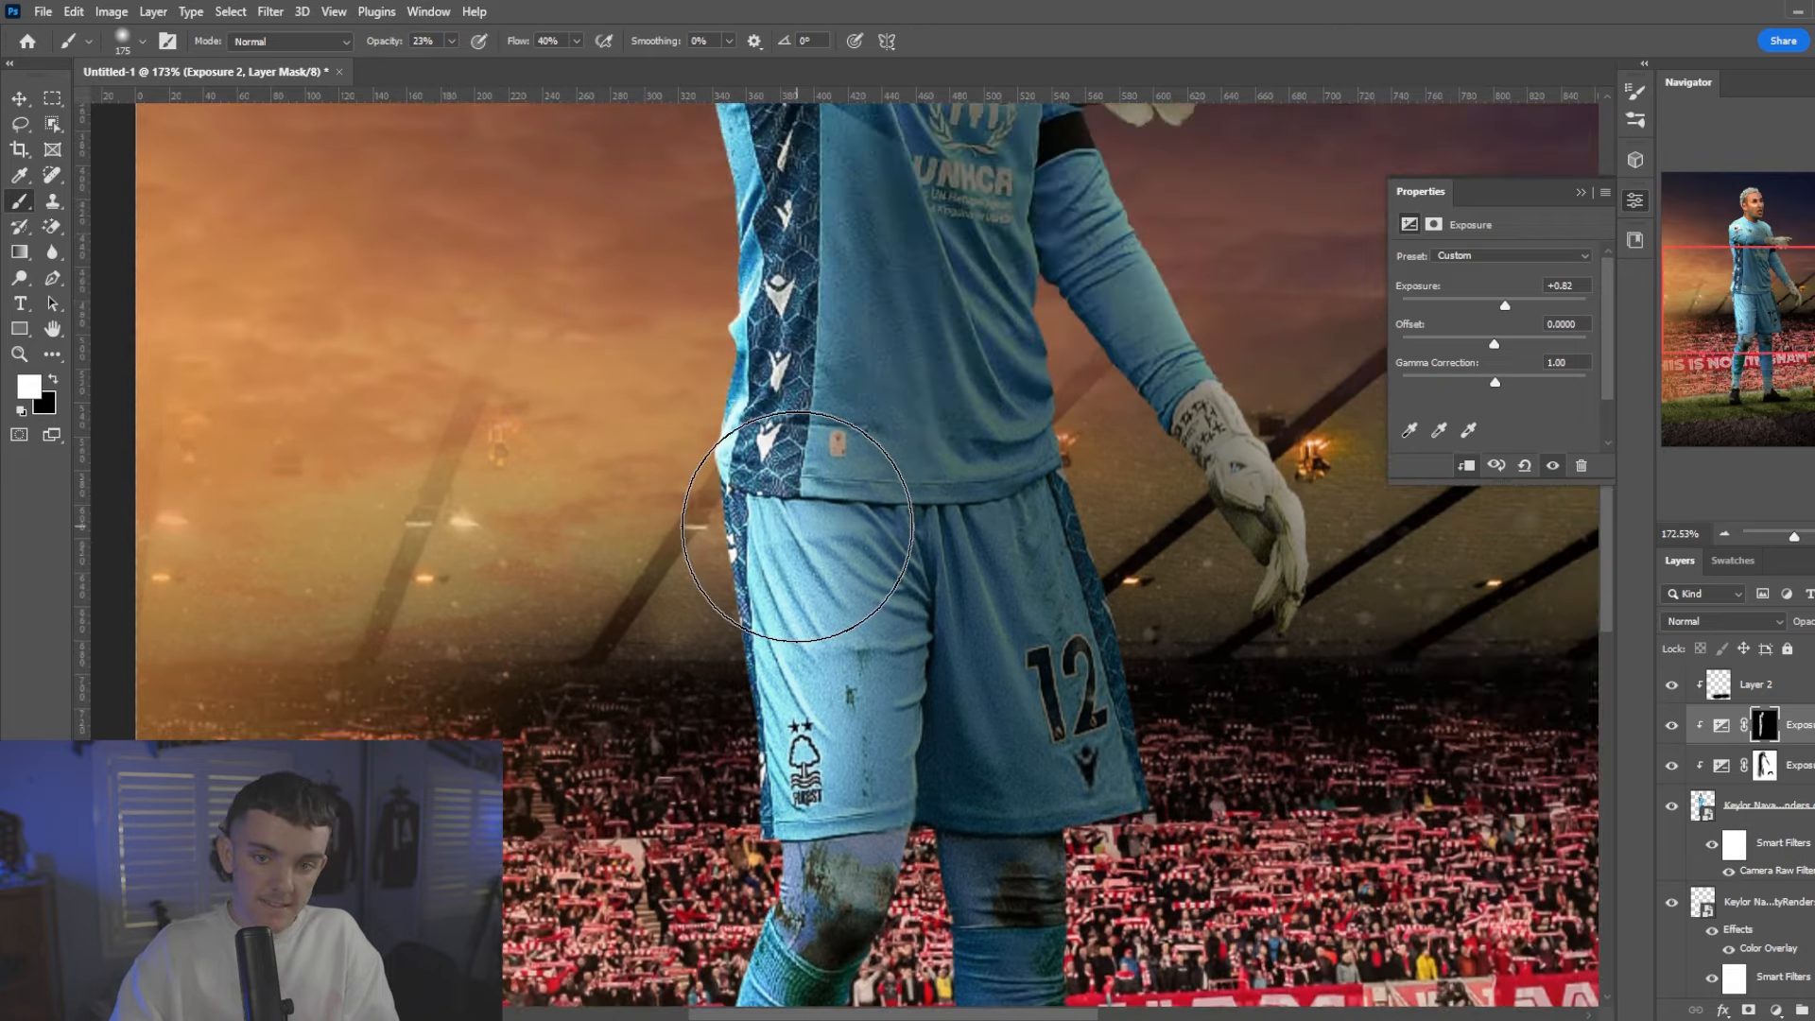
scroll(797, 526, up, 4)
scroll(810, 466, down, 3)
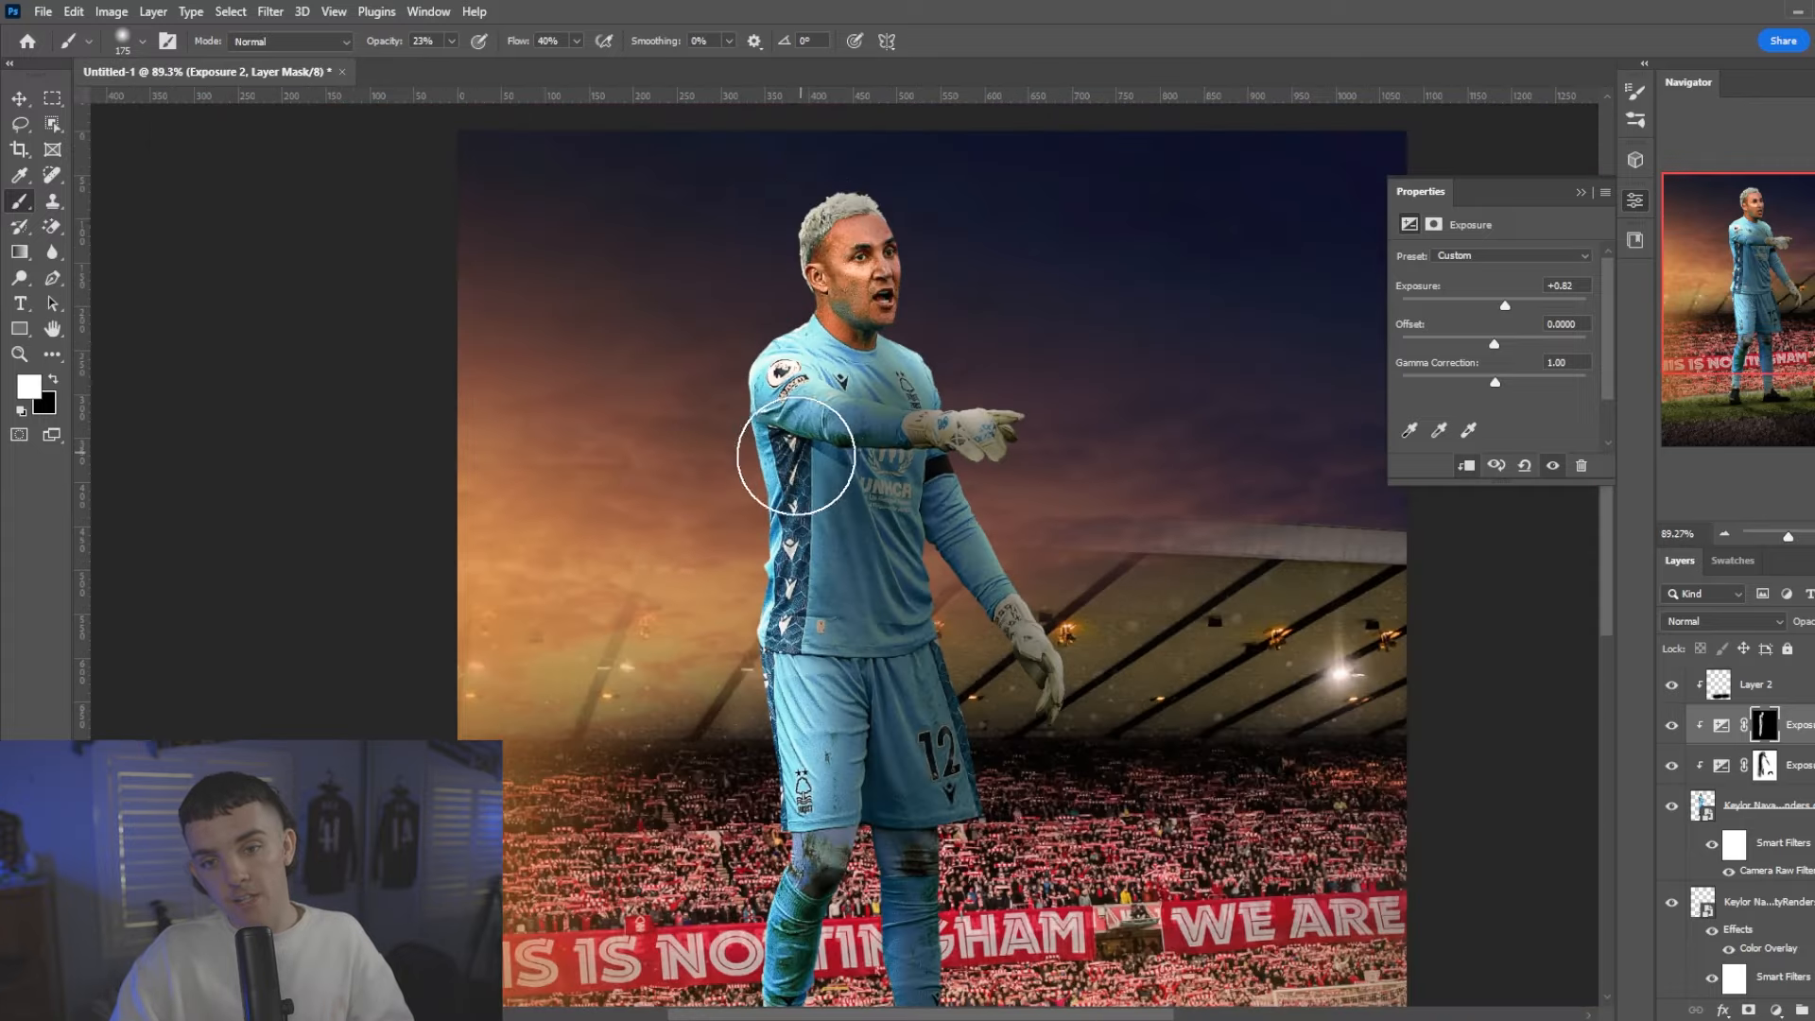
- Toggle the second Exposure layer's visibility repeatedly to compare the highlights on the whole poster
scroll(842, 467, down, 3)
scroll(839, 474, up, 2)
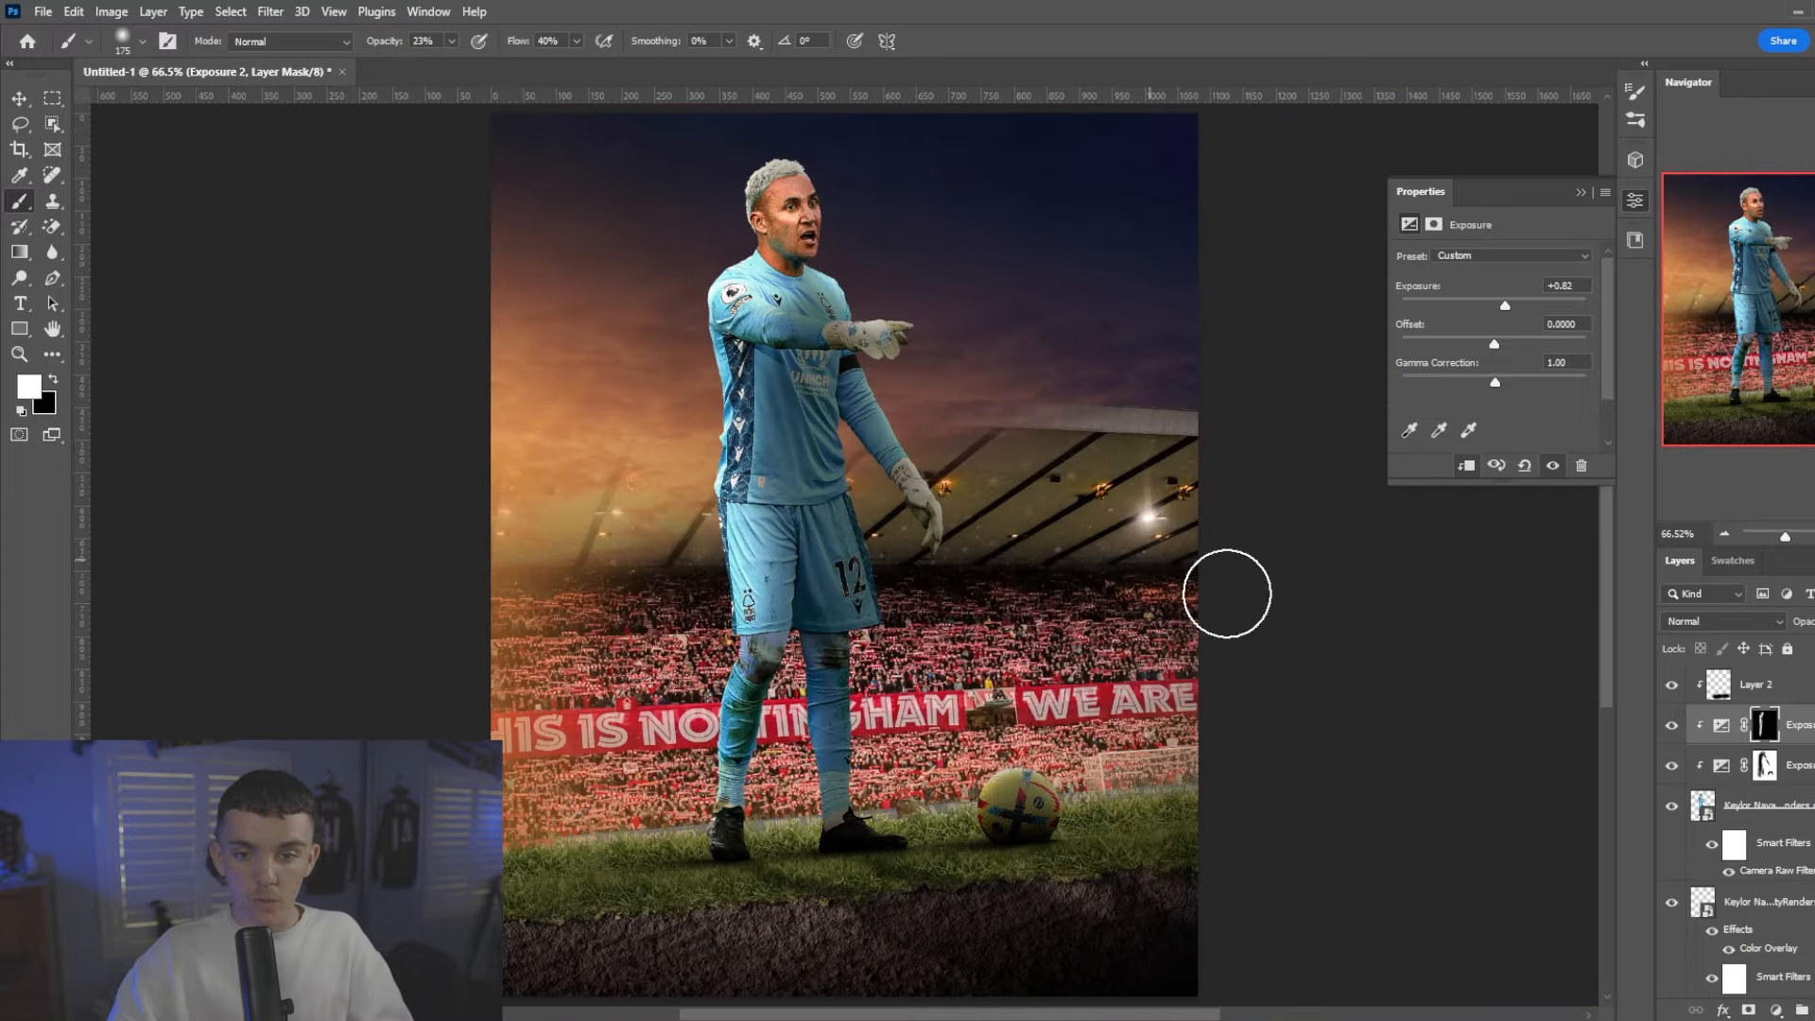
click(1673, 726)
click(1673, 726)
click(1673, 726)
click(1673, 726)
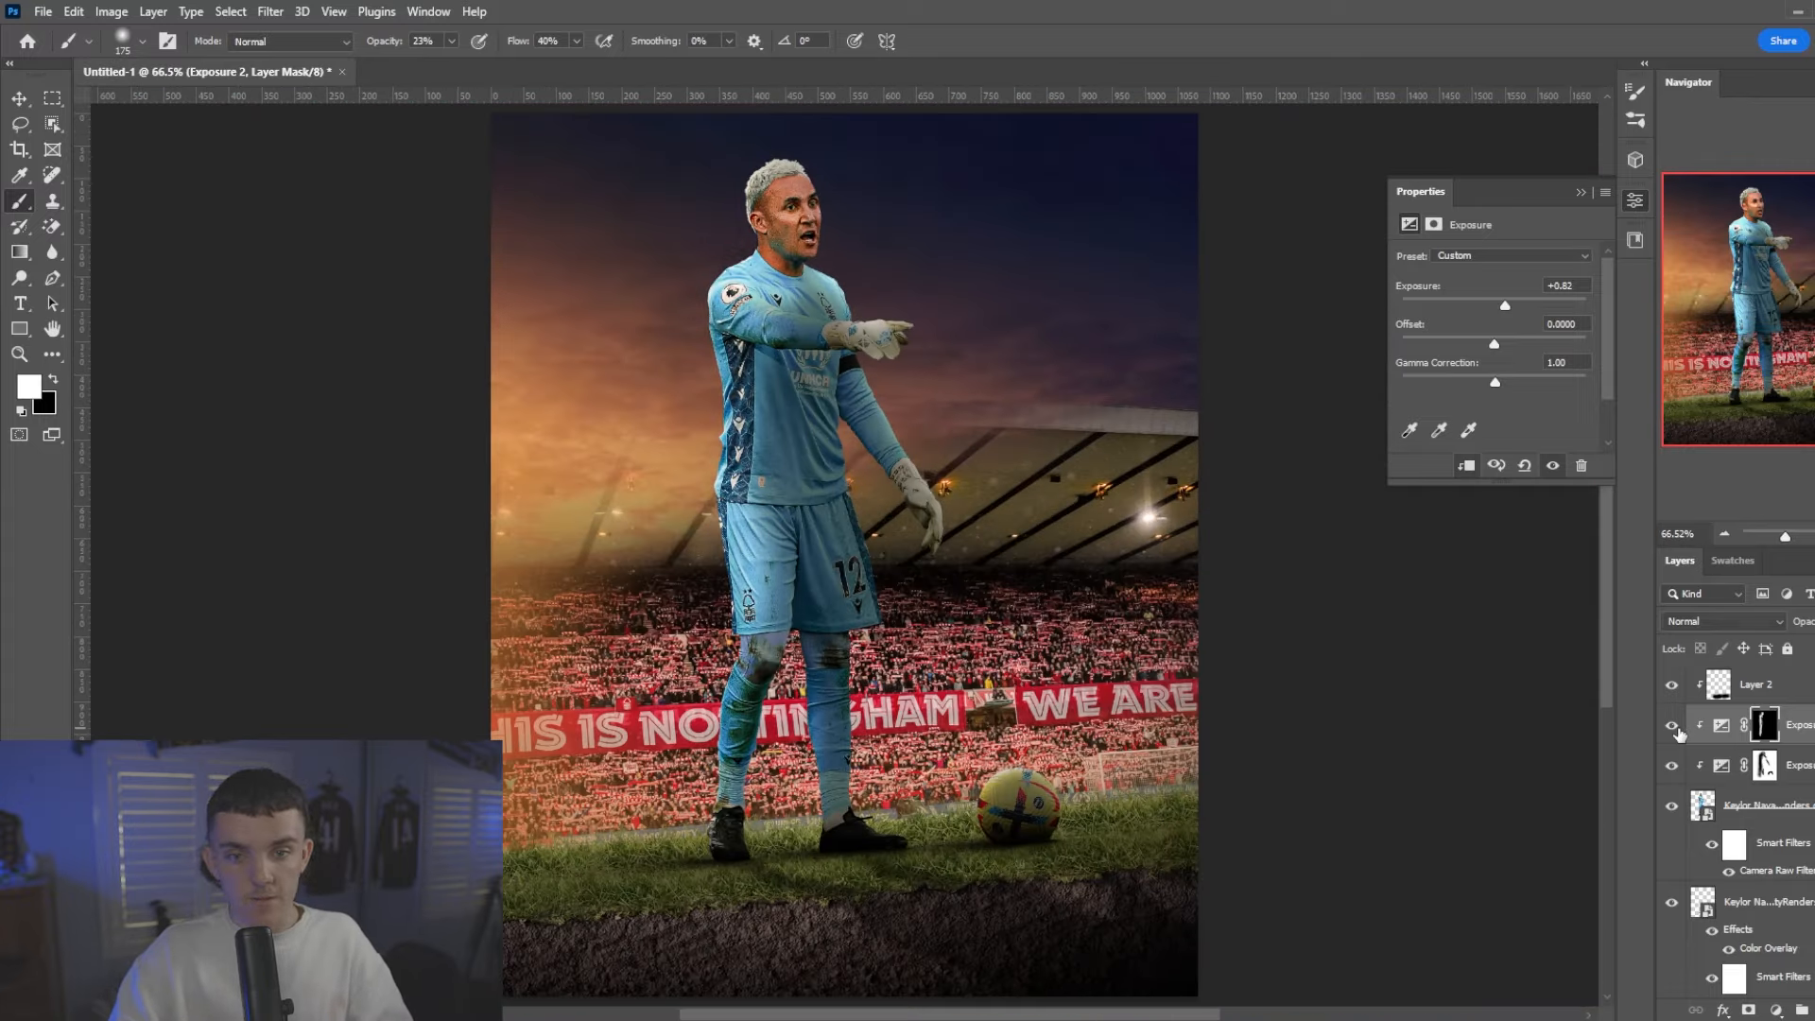
scroll(784, 527, down, 2)
scroll(677, 531, up, 2)
scroll(756, 525, down, 2)
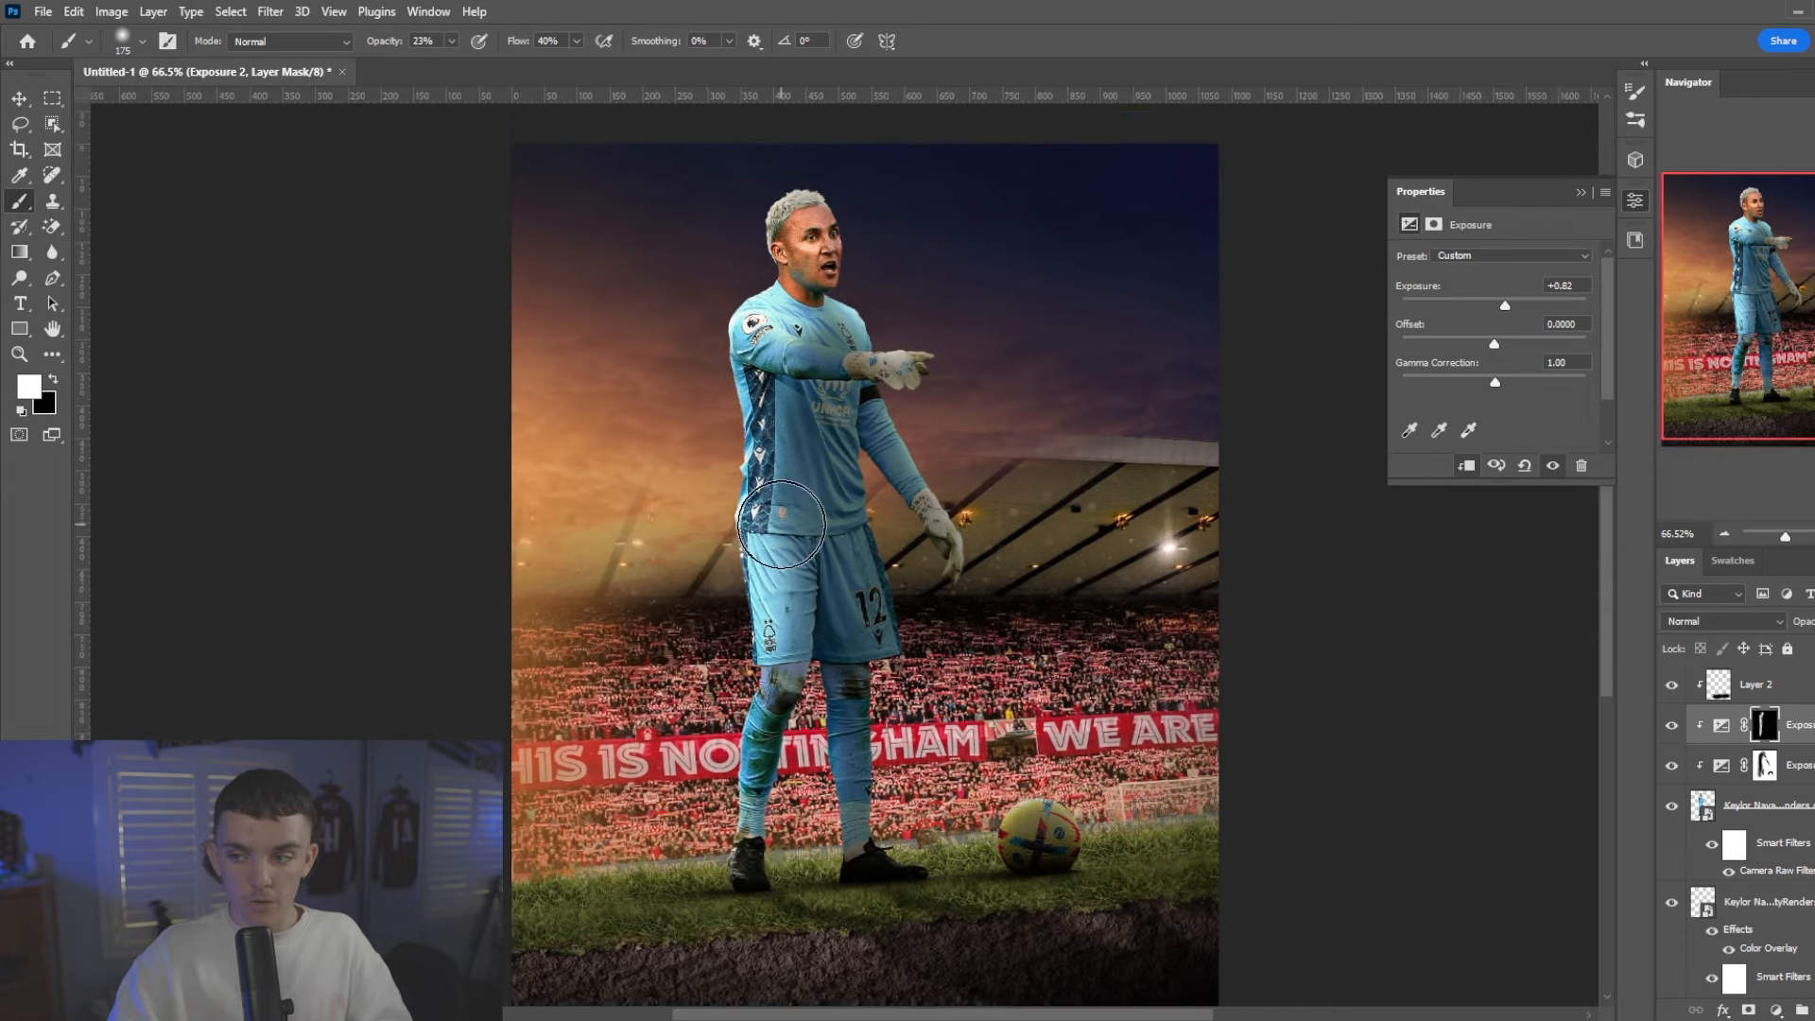
scroll(747, 747, up, 1)
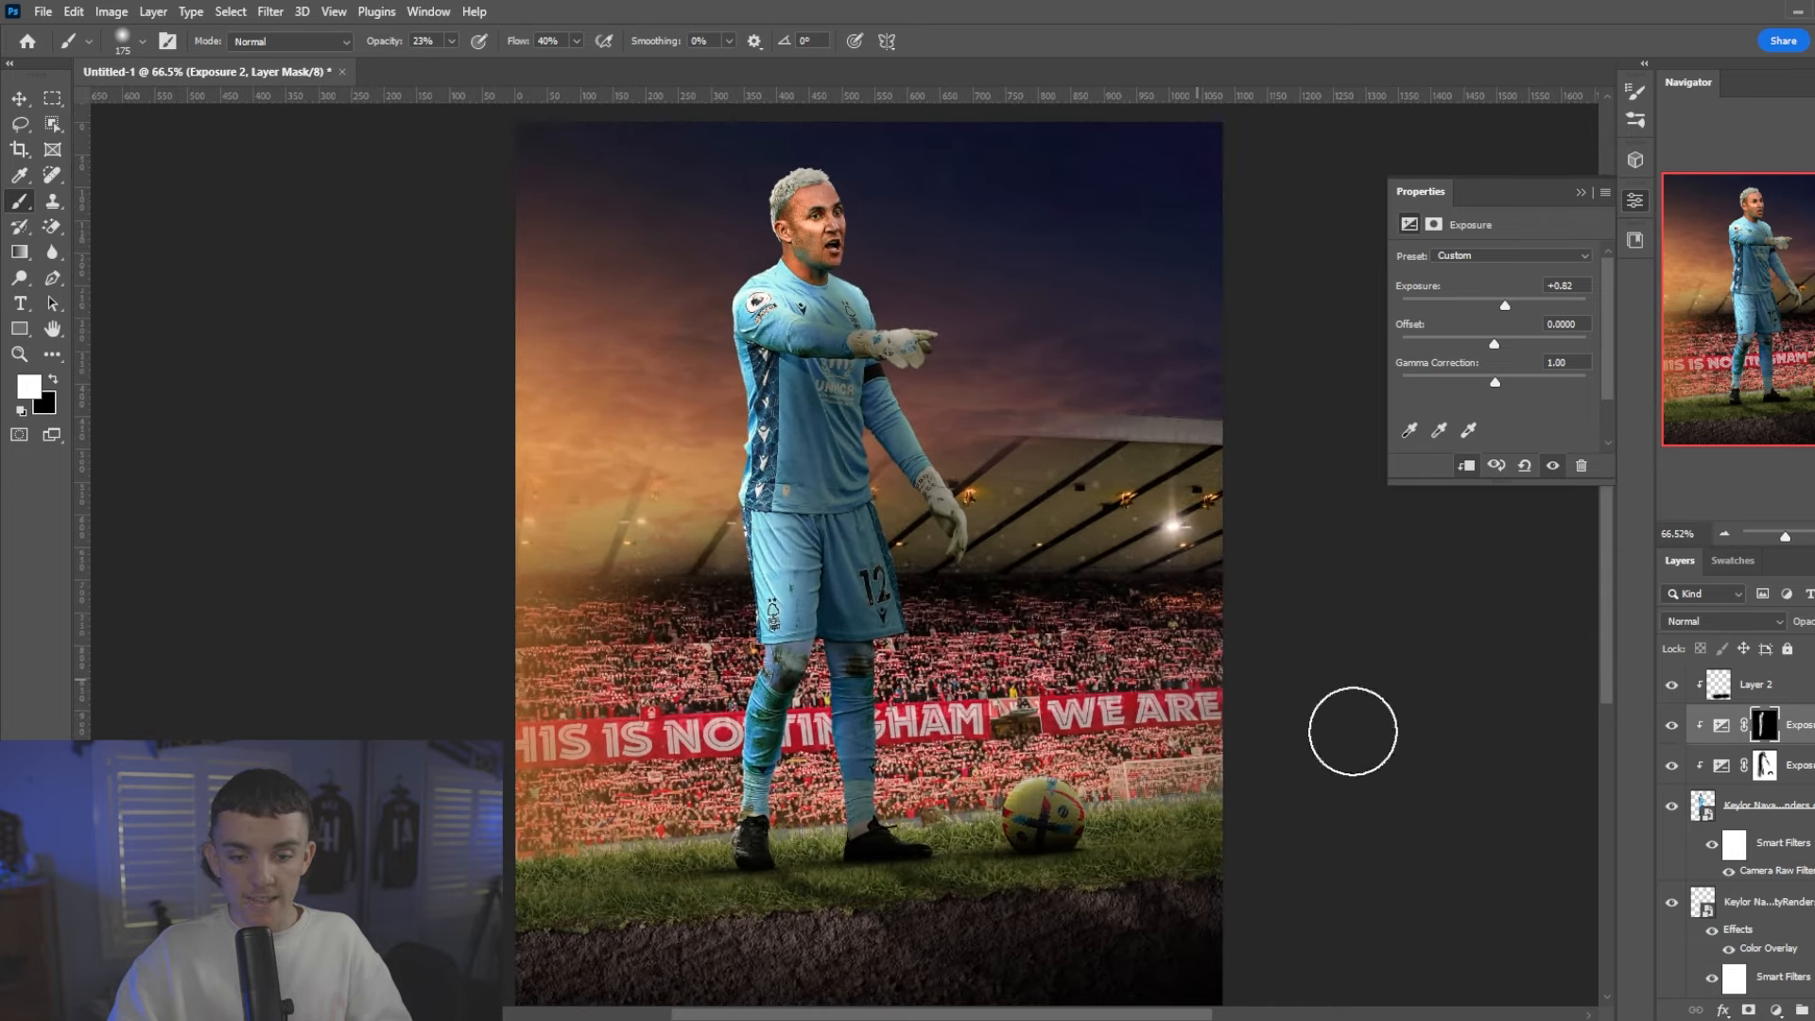
- Load the goalkeeper and football outline as a selection, set the foreground color to the recent orange swatch and invert the selection
click(1723, 840)
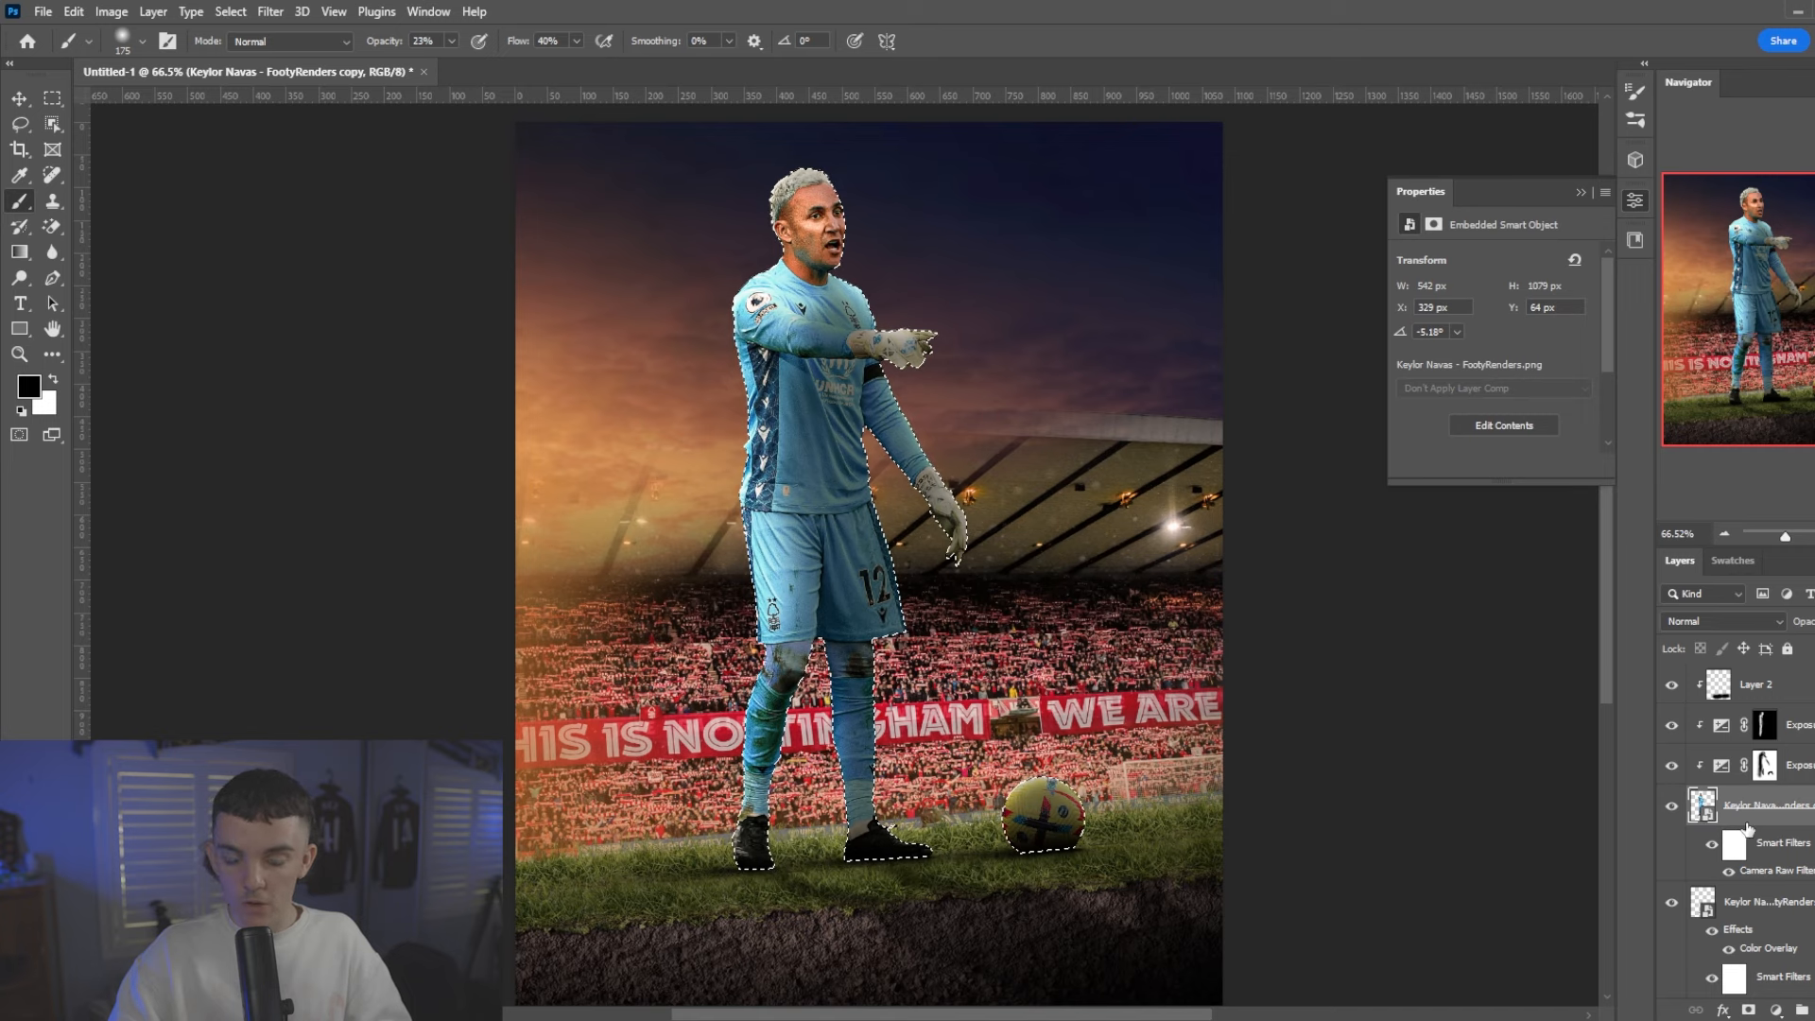
click(1733, 561)
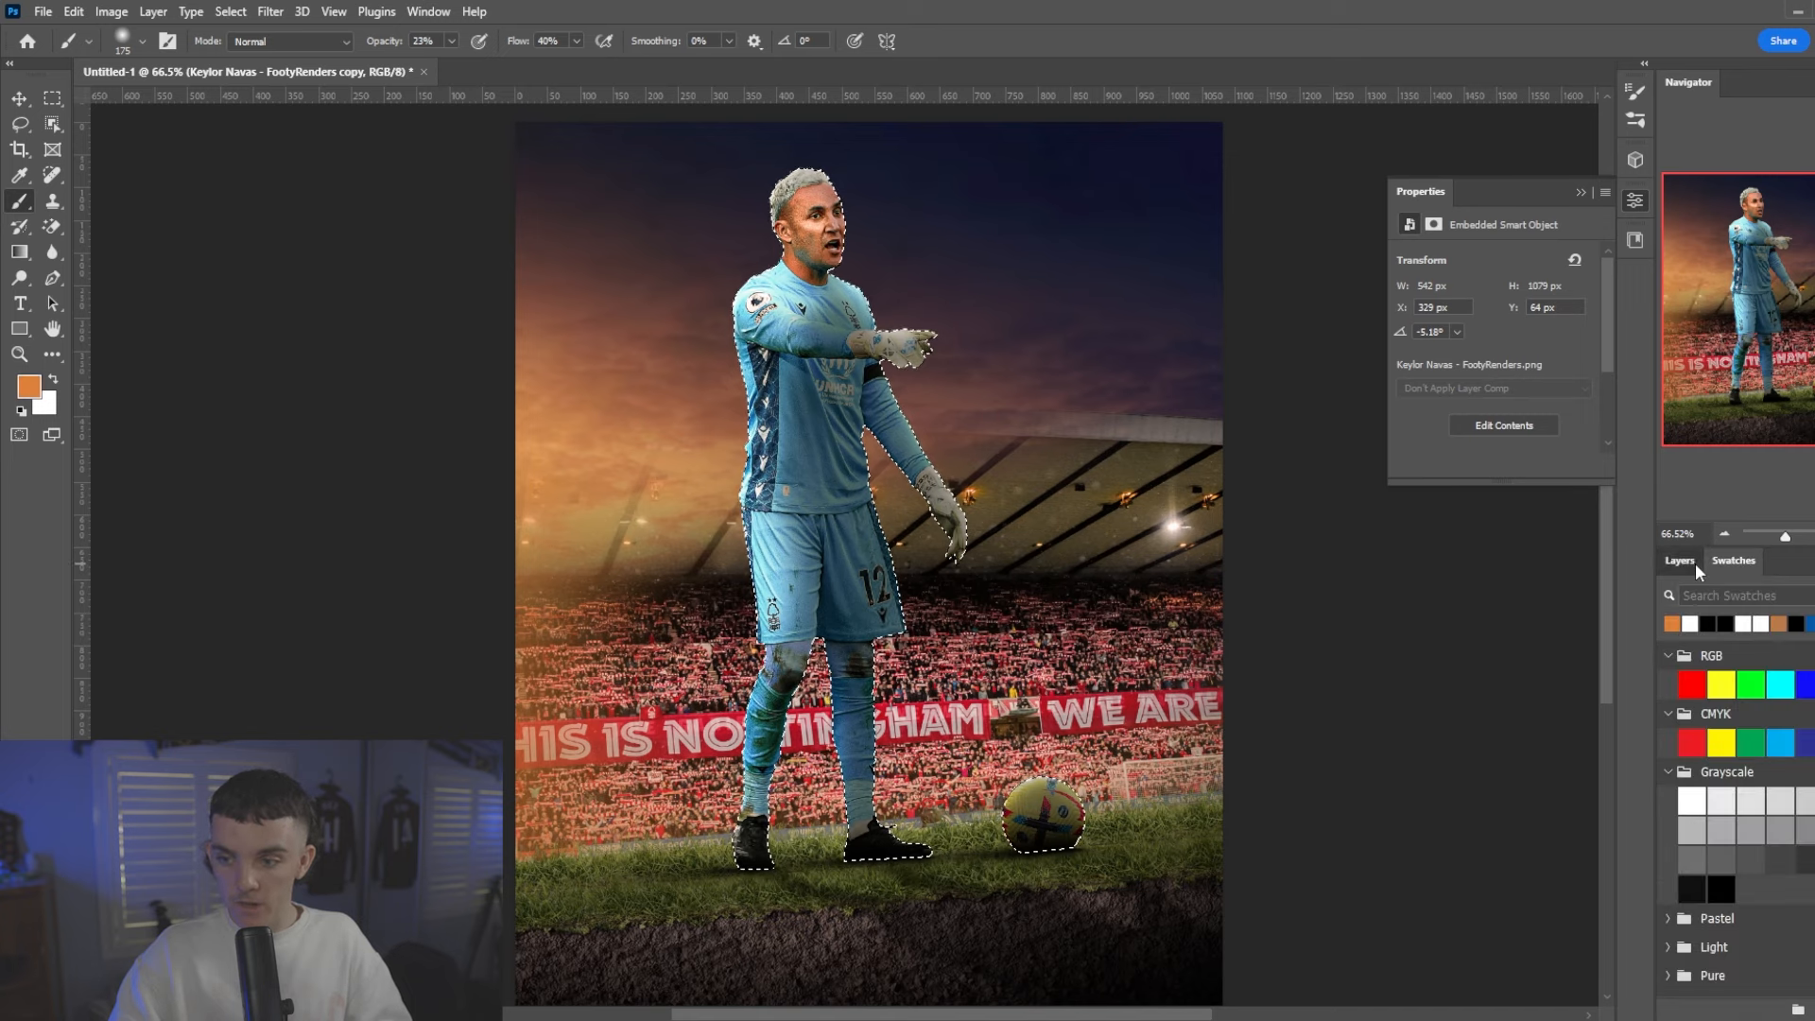
click(1681, 561)
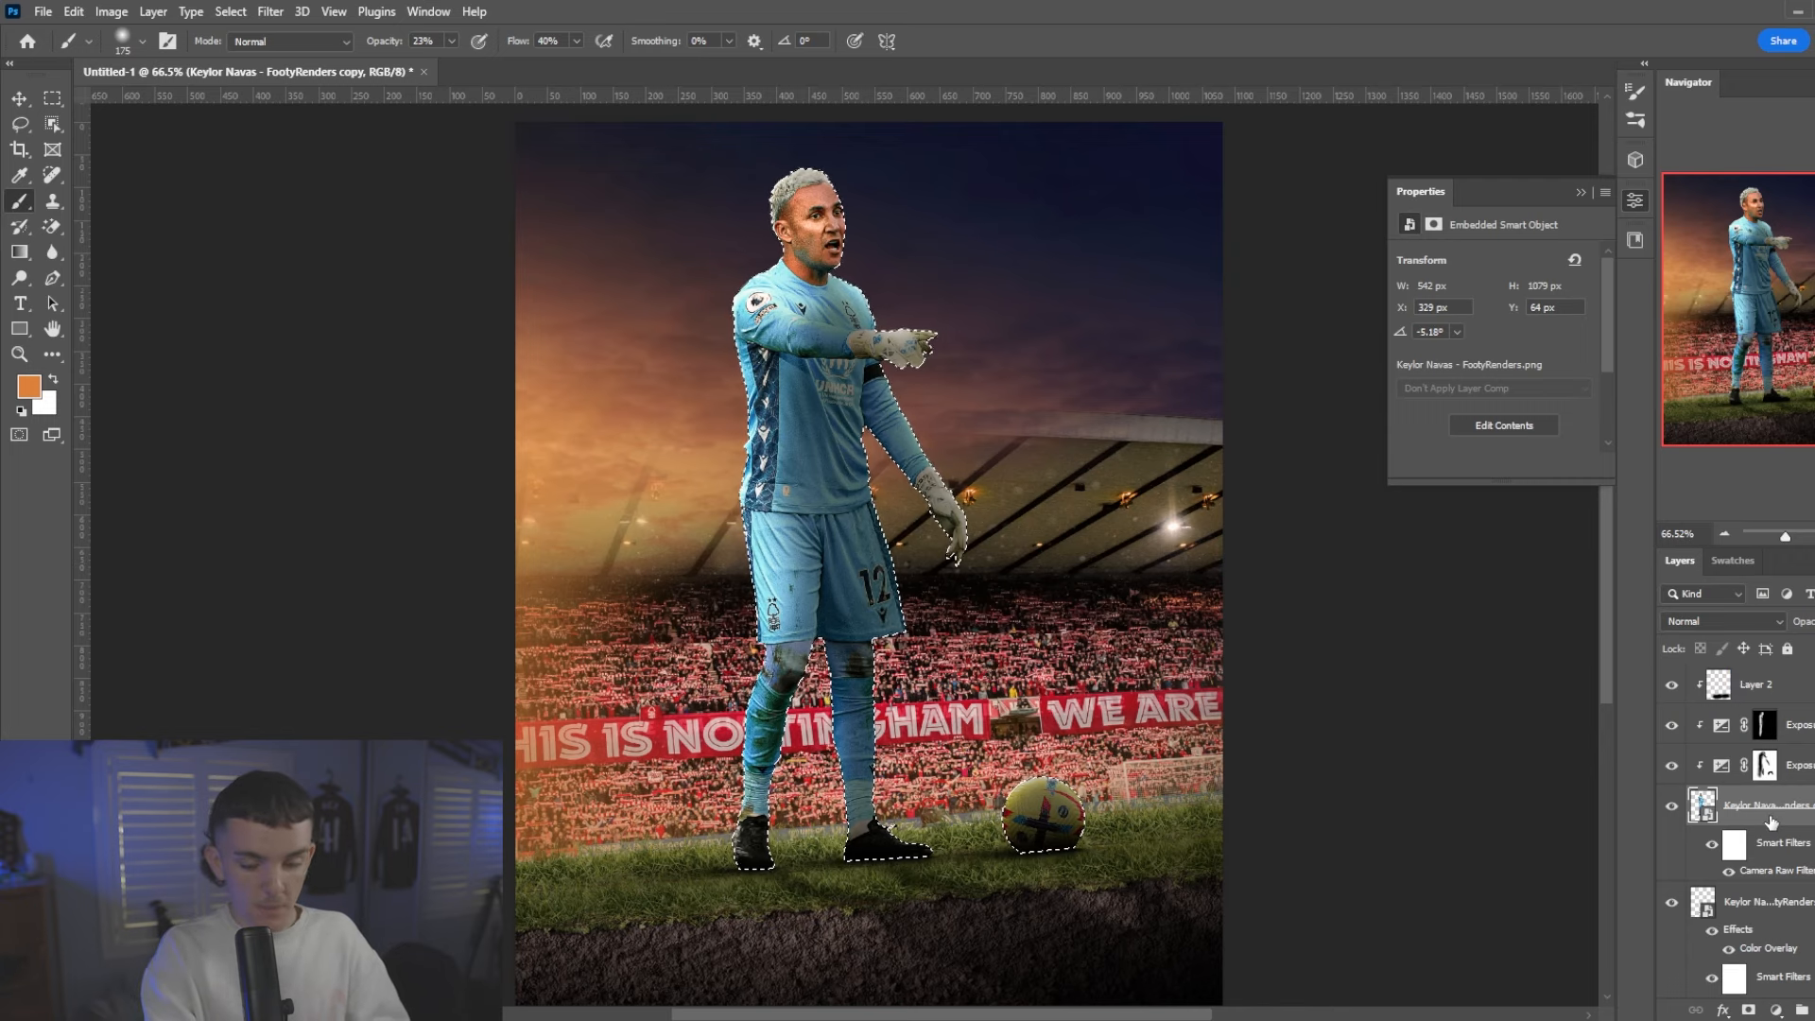
key(ctrl+shift+i)
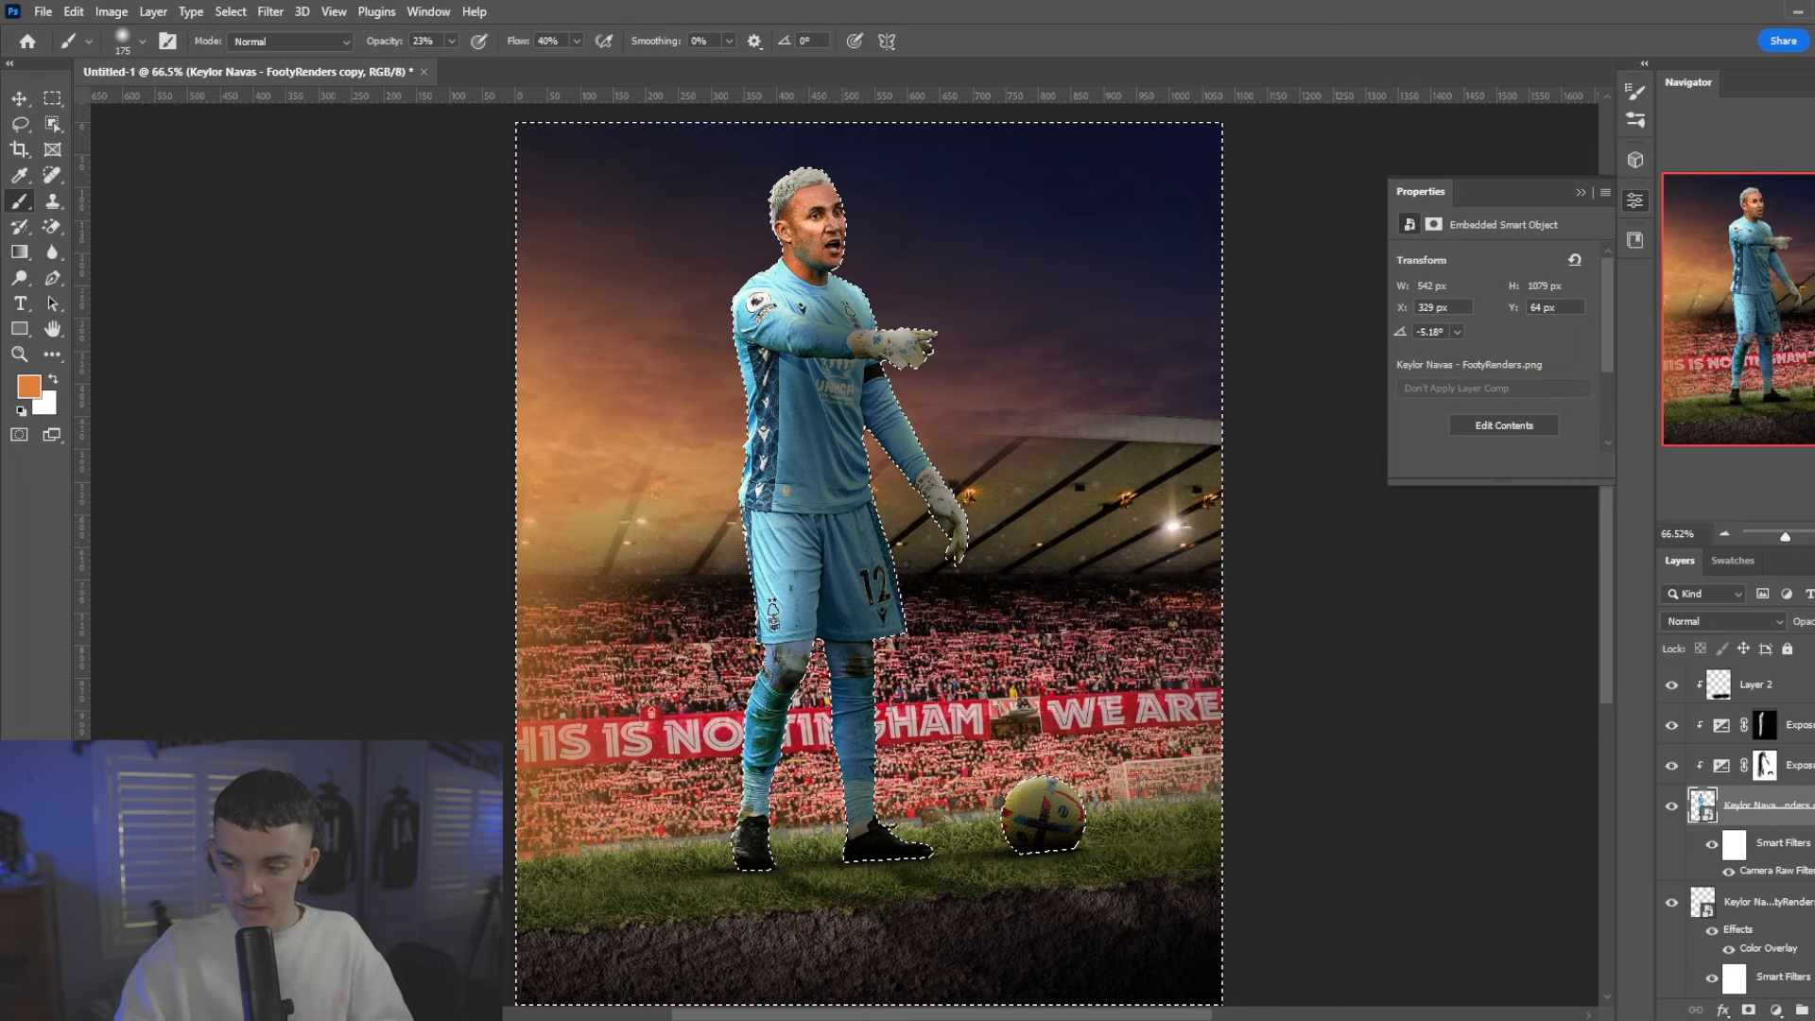
- Fill a new clipped layer above the goalkeeper with orange, clear the selection and set the layer's blend mode to Linear Dodge (Add)
click(1814, 1009)
key(alt+BackSpace)
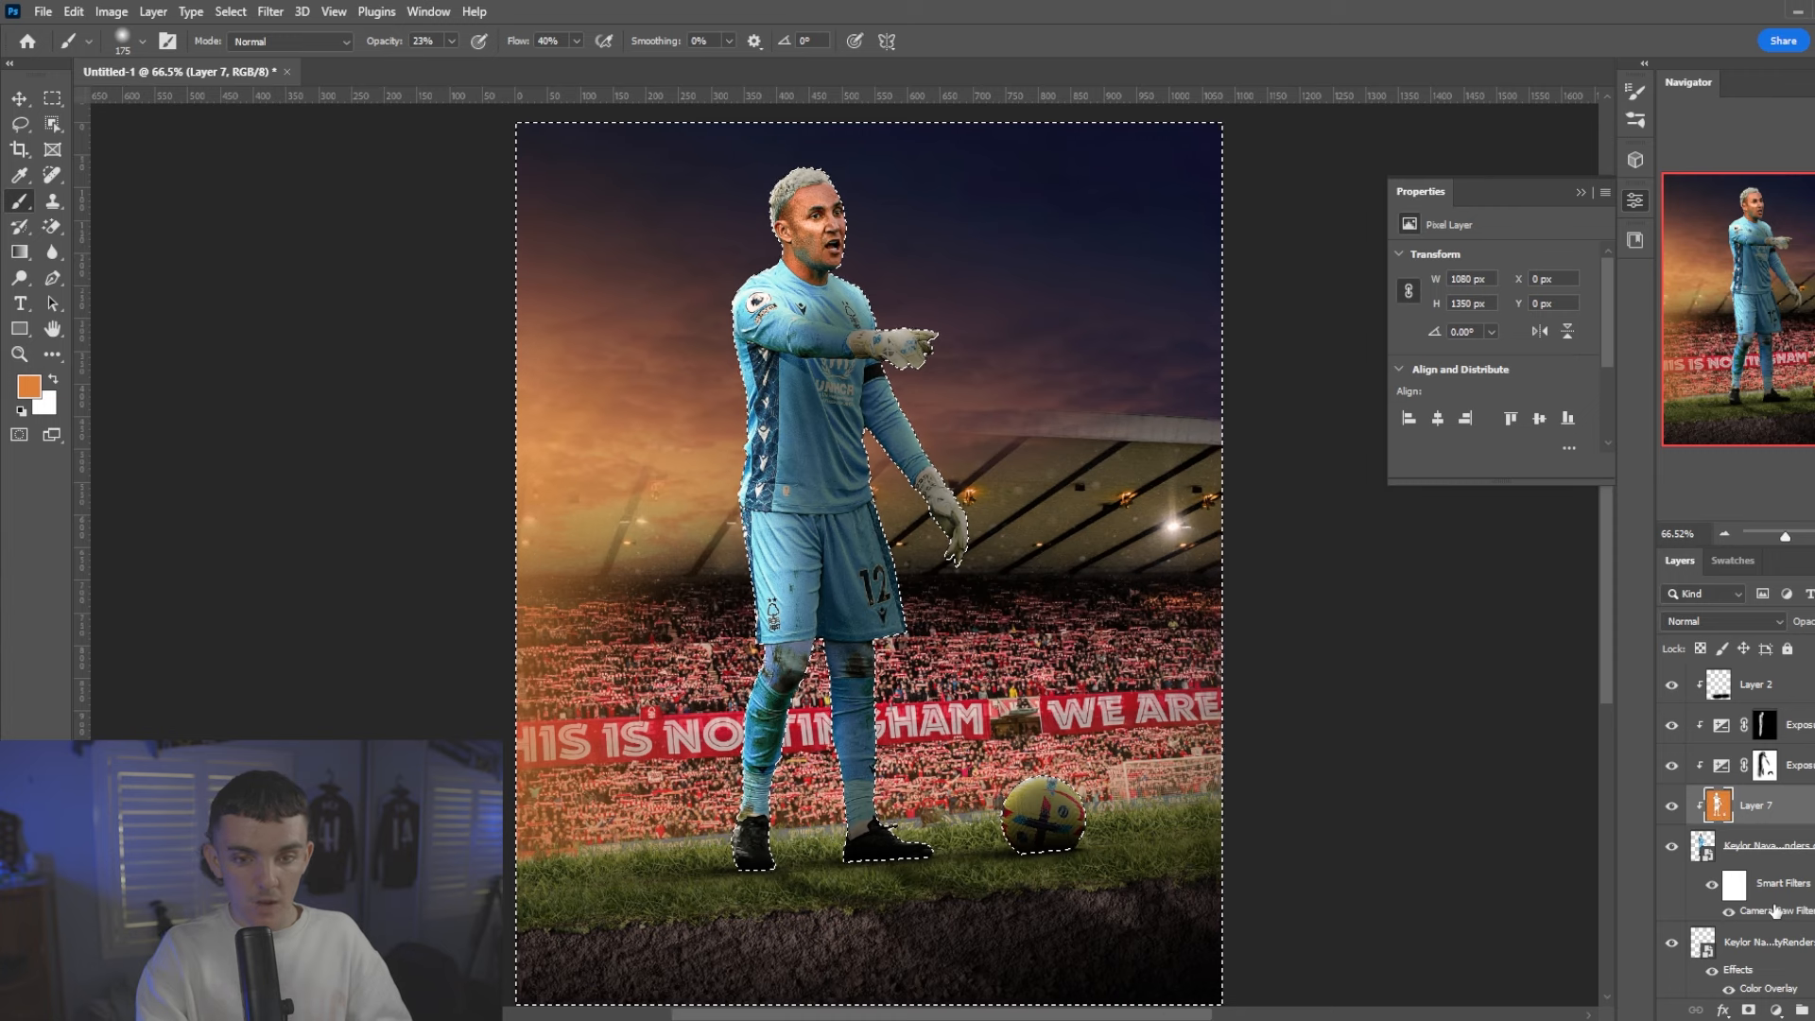
key(ctrl+d)
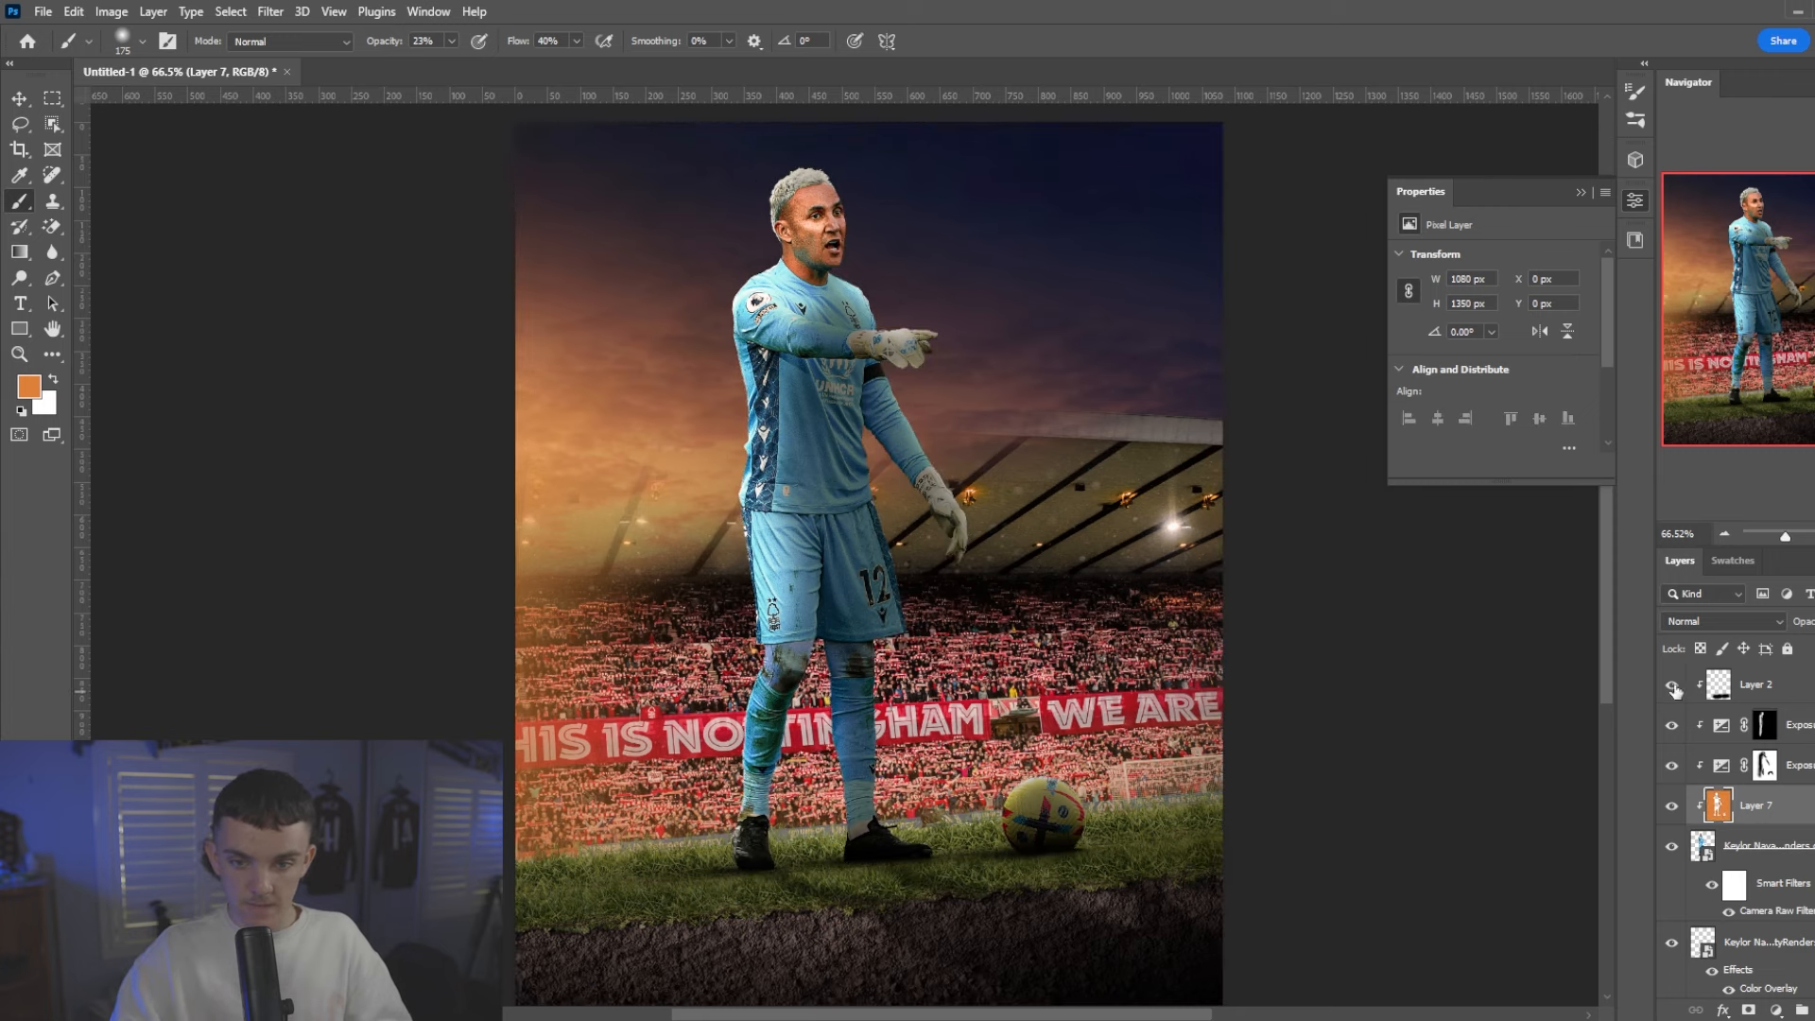
click(1758, 616)
click(1739, 735)
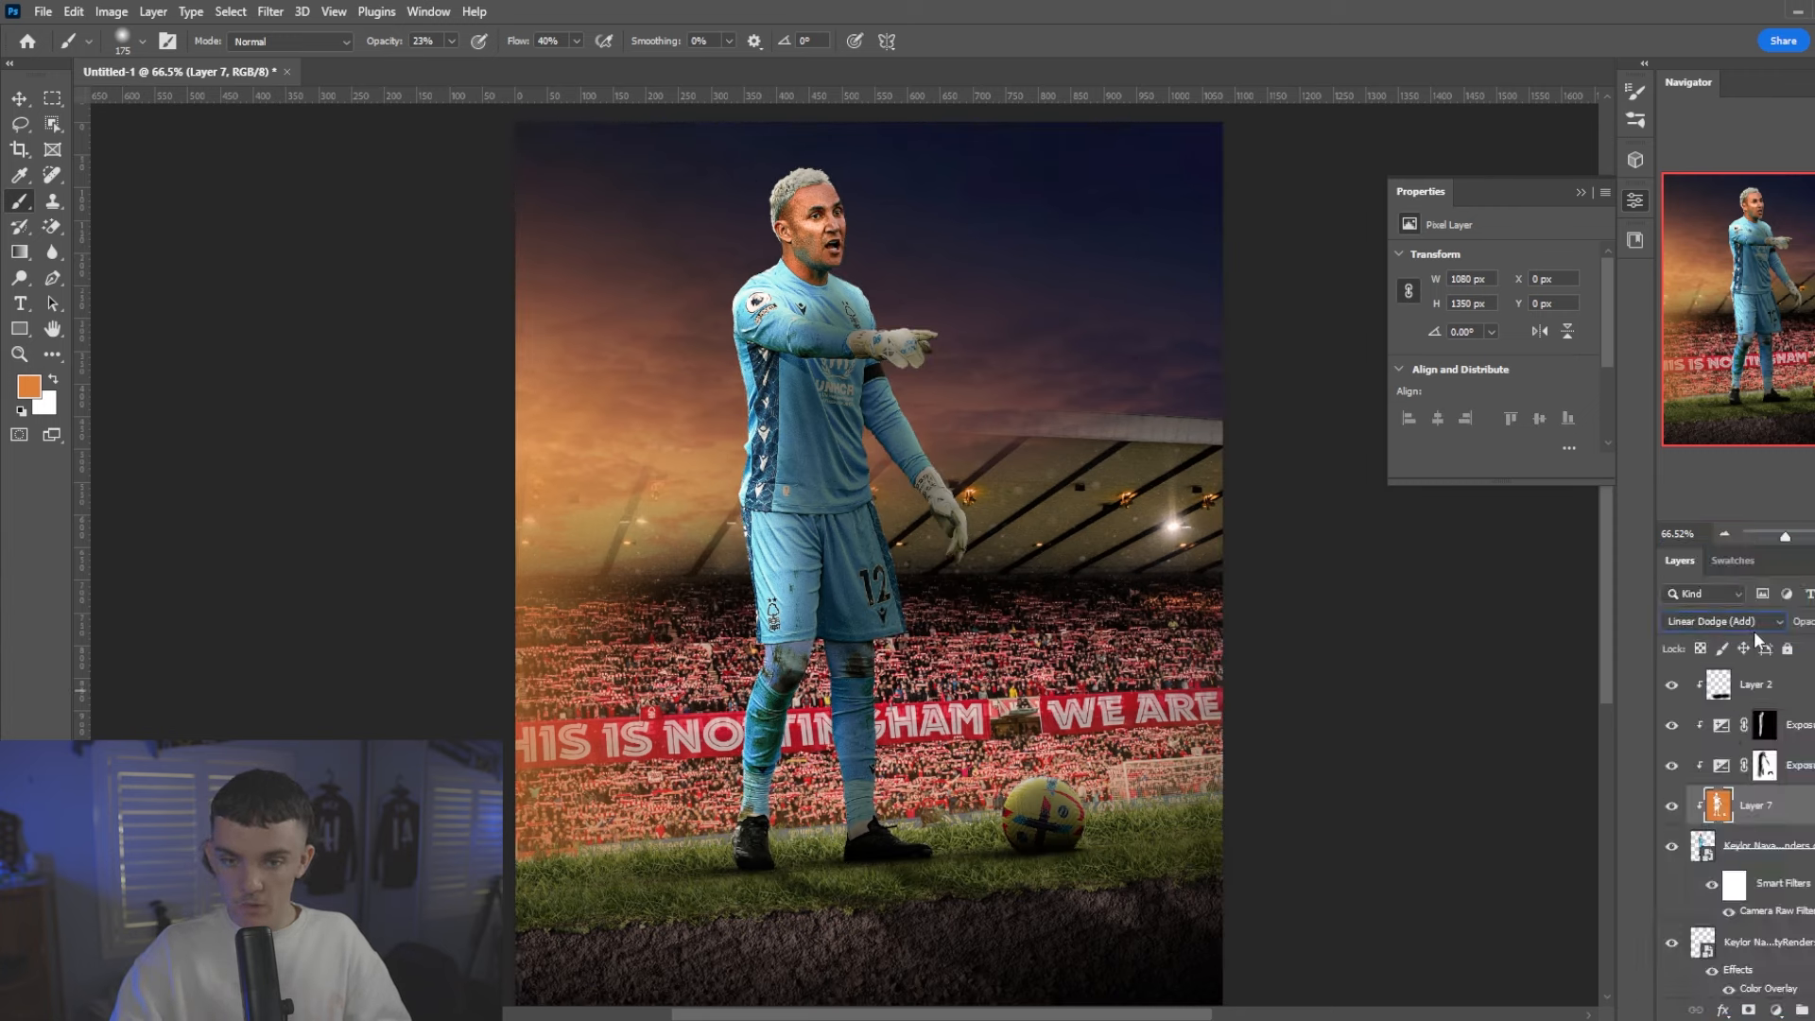
key(ctrl+t)
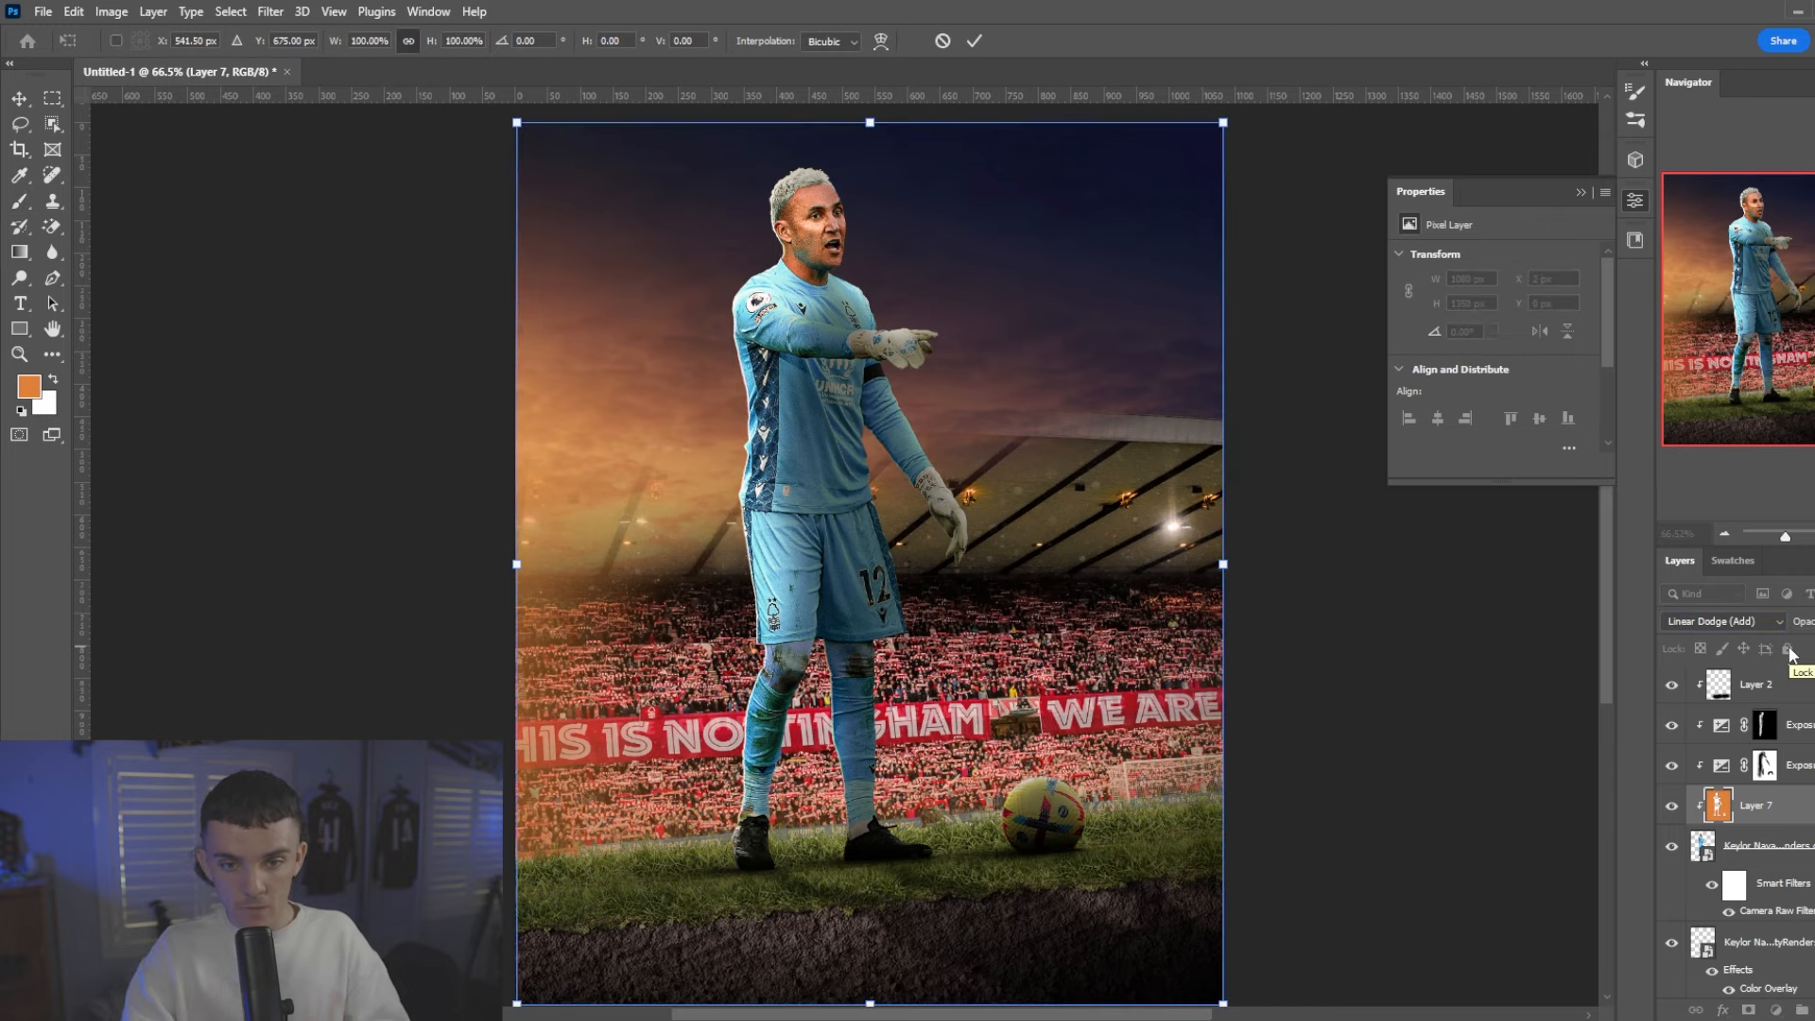
key(Escape)
key(ctrl+j)
right_click(1767, 805)
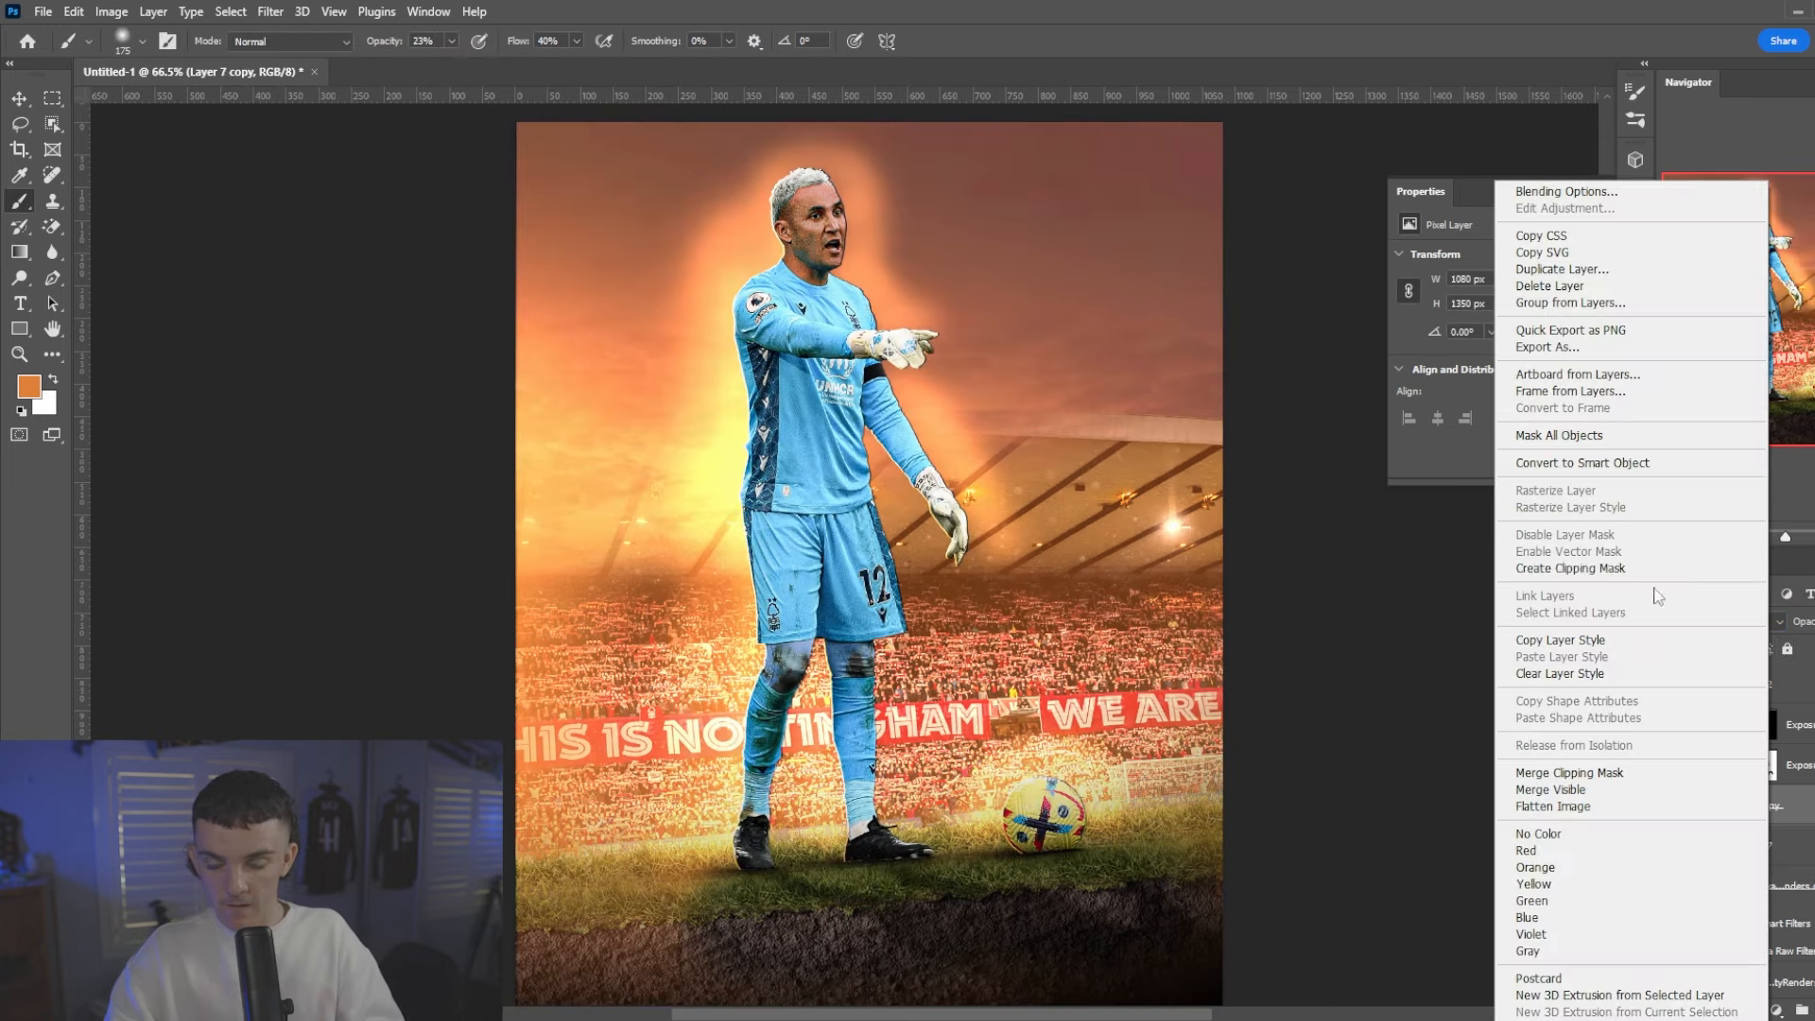
click(1449, 567)
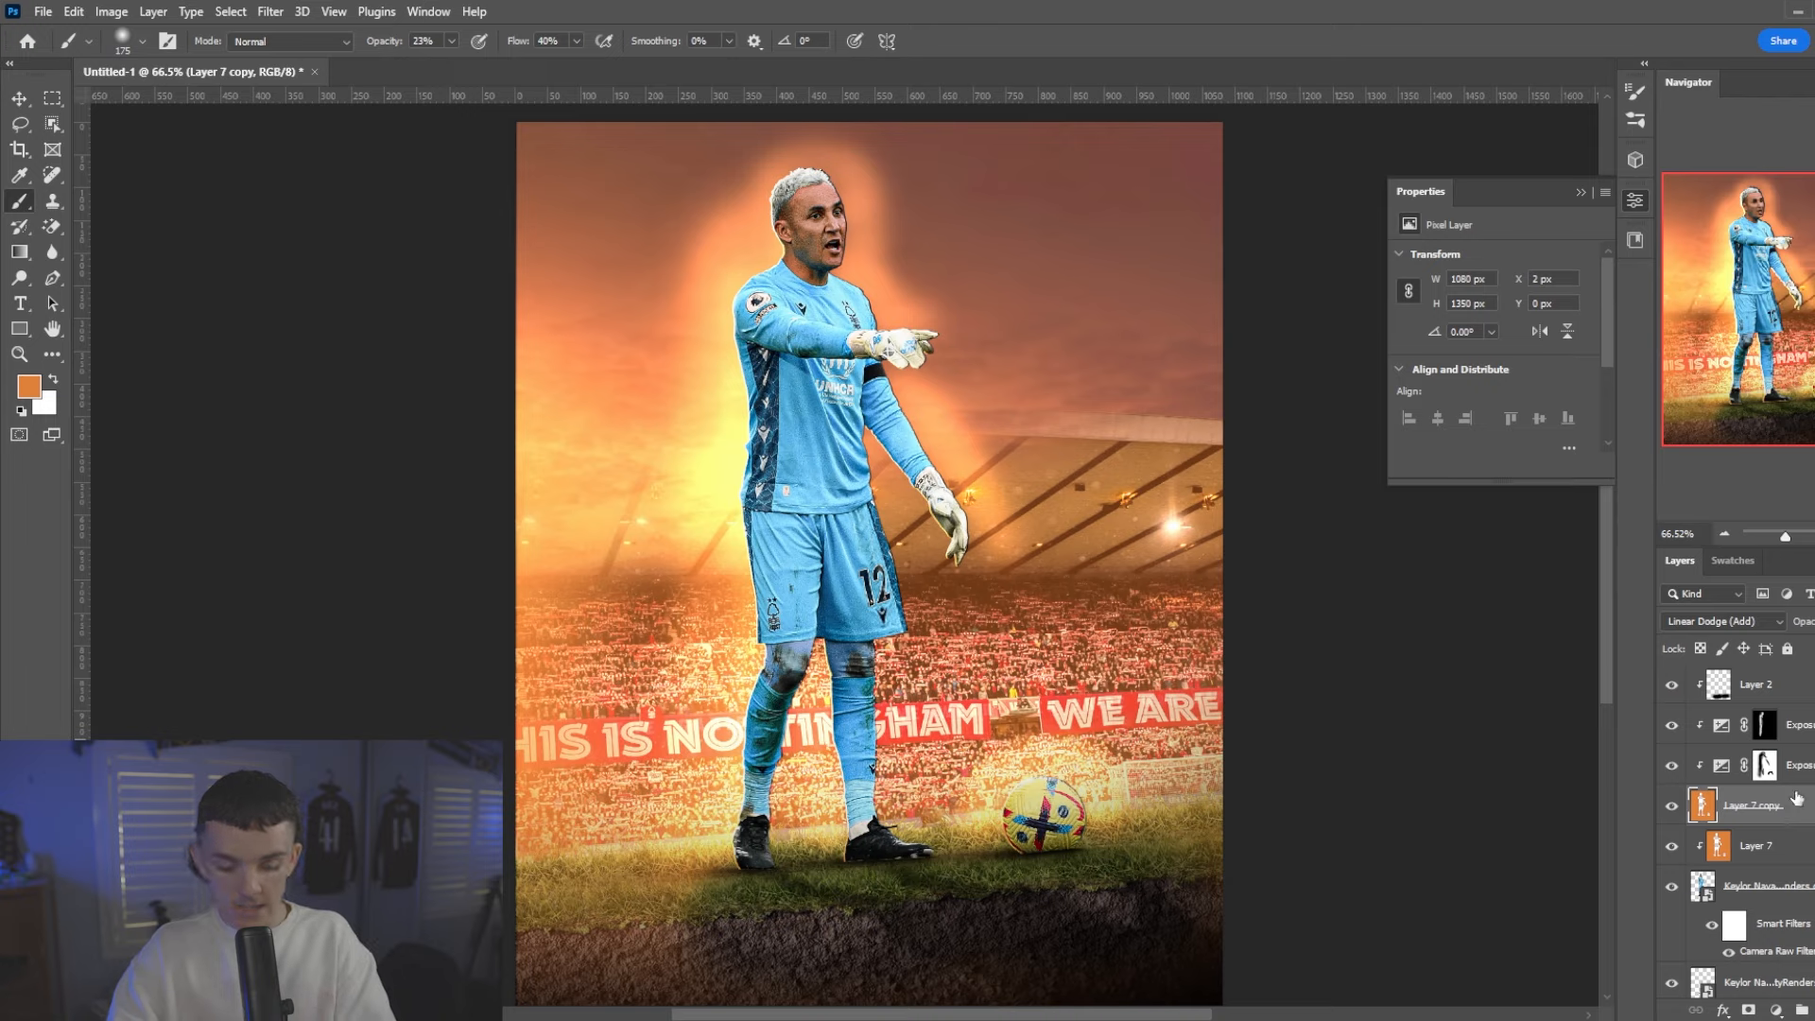
key(Delete)
- Clip Layer 2 and both Exposure adjustment layers back onto the goalkeeper layer
click(1798, 774)
scroll(1798, 771, up, 2)
shift+click(1797, 769)
right_click(1795, 770)
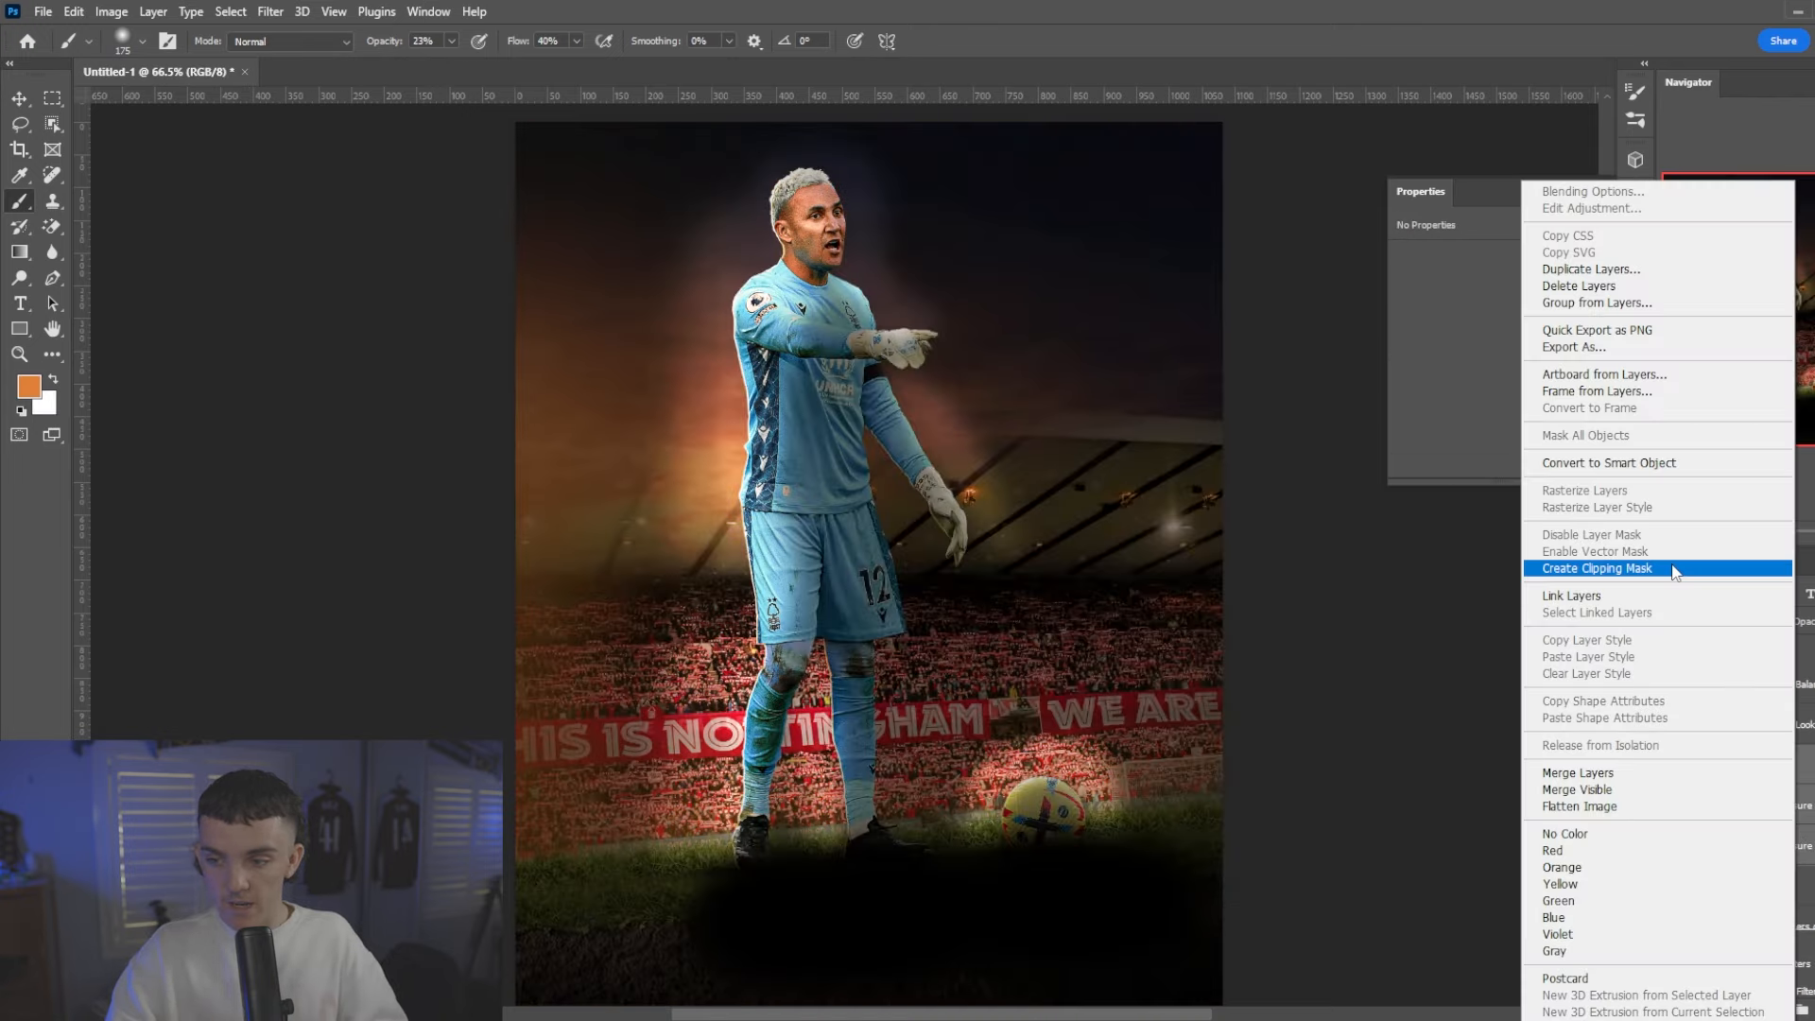
click(1674, 570)
scroll(796, 232, up, 5)
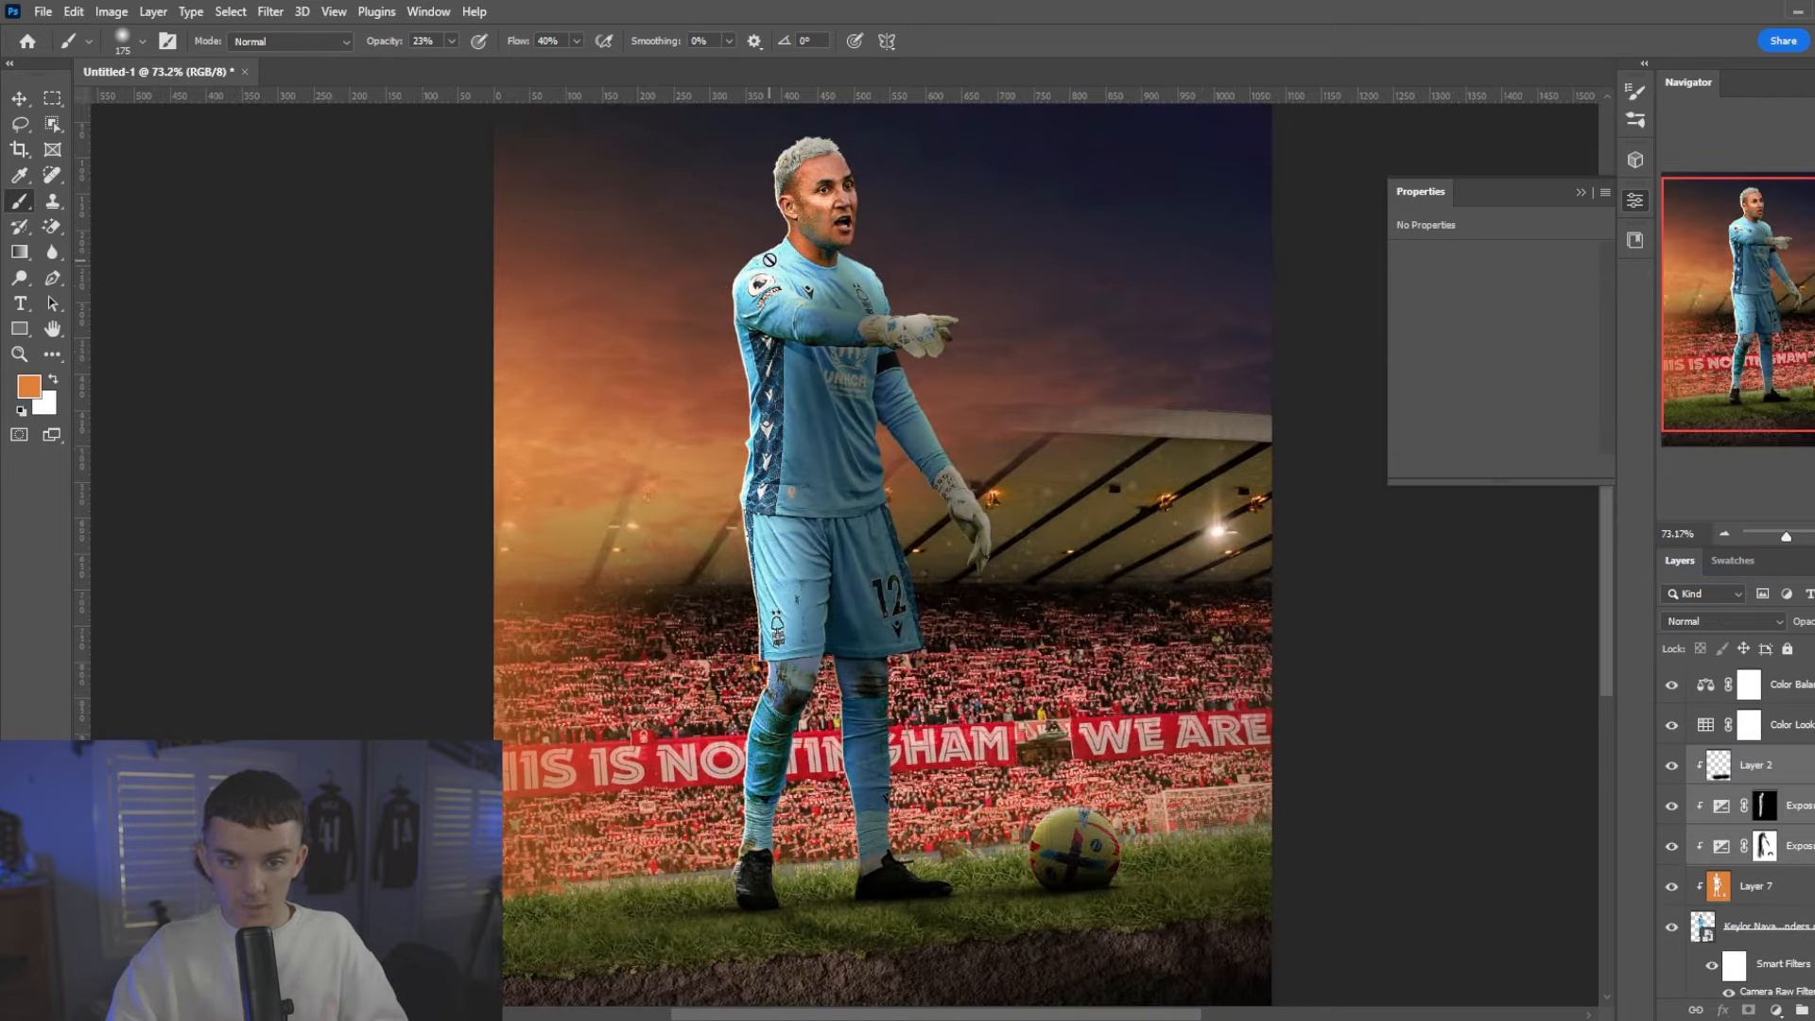
scroll(796, 232, down, 4)
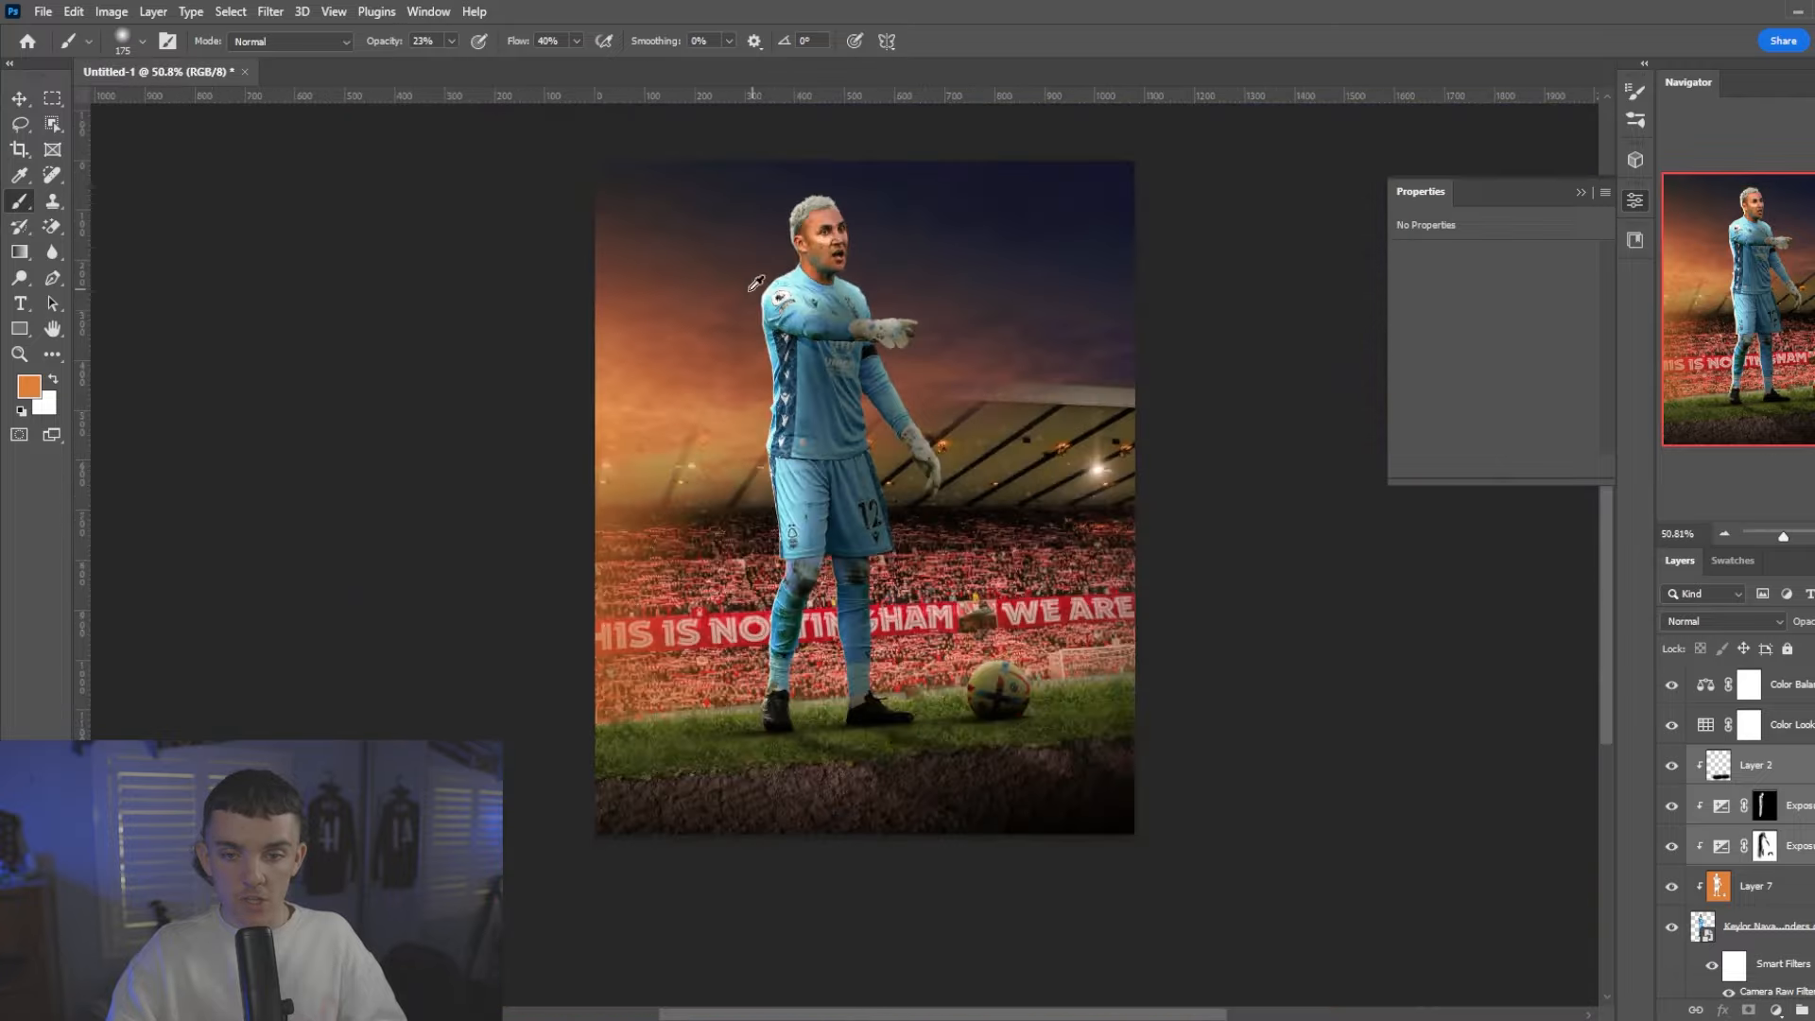
scroll(804, 200, up, 2)
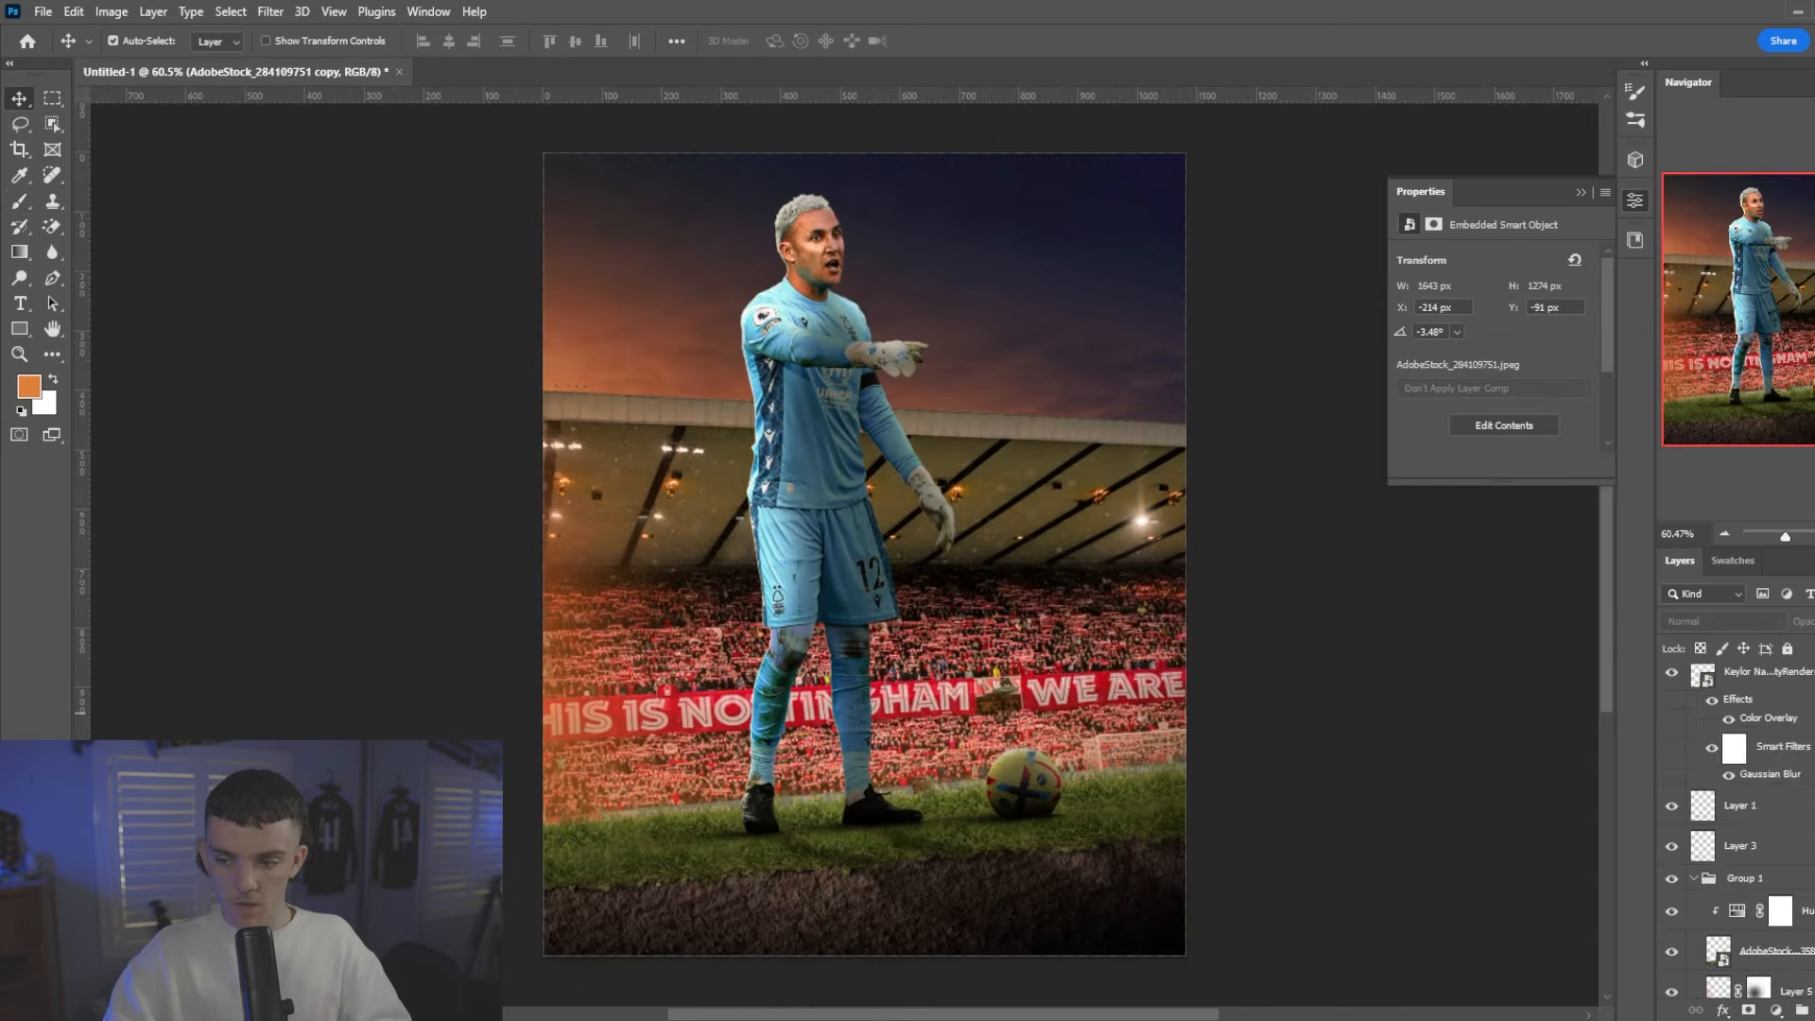
- Add a Color Lookup adjustment layer above Layer 6 with the DropBlues.3DL table
scroll(1766, 698, up, 5)
click(1766, 697)
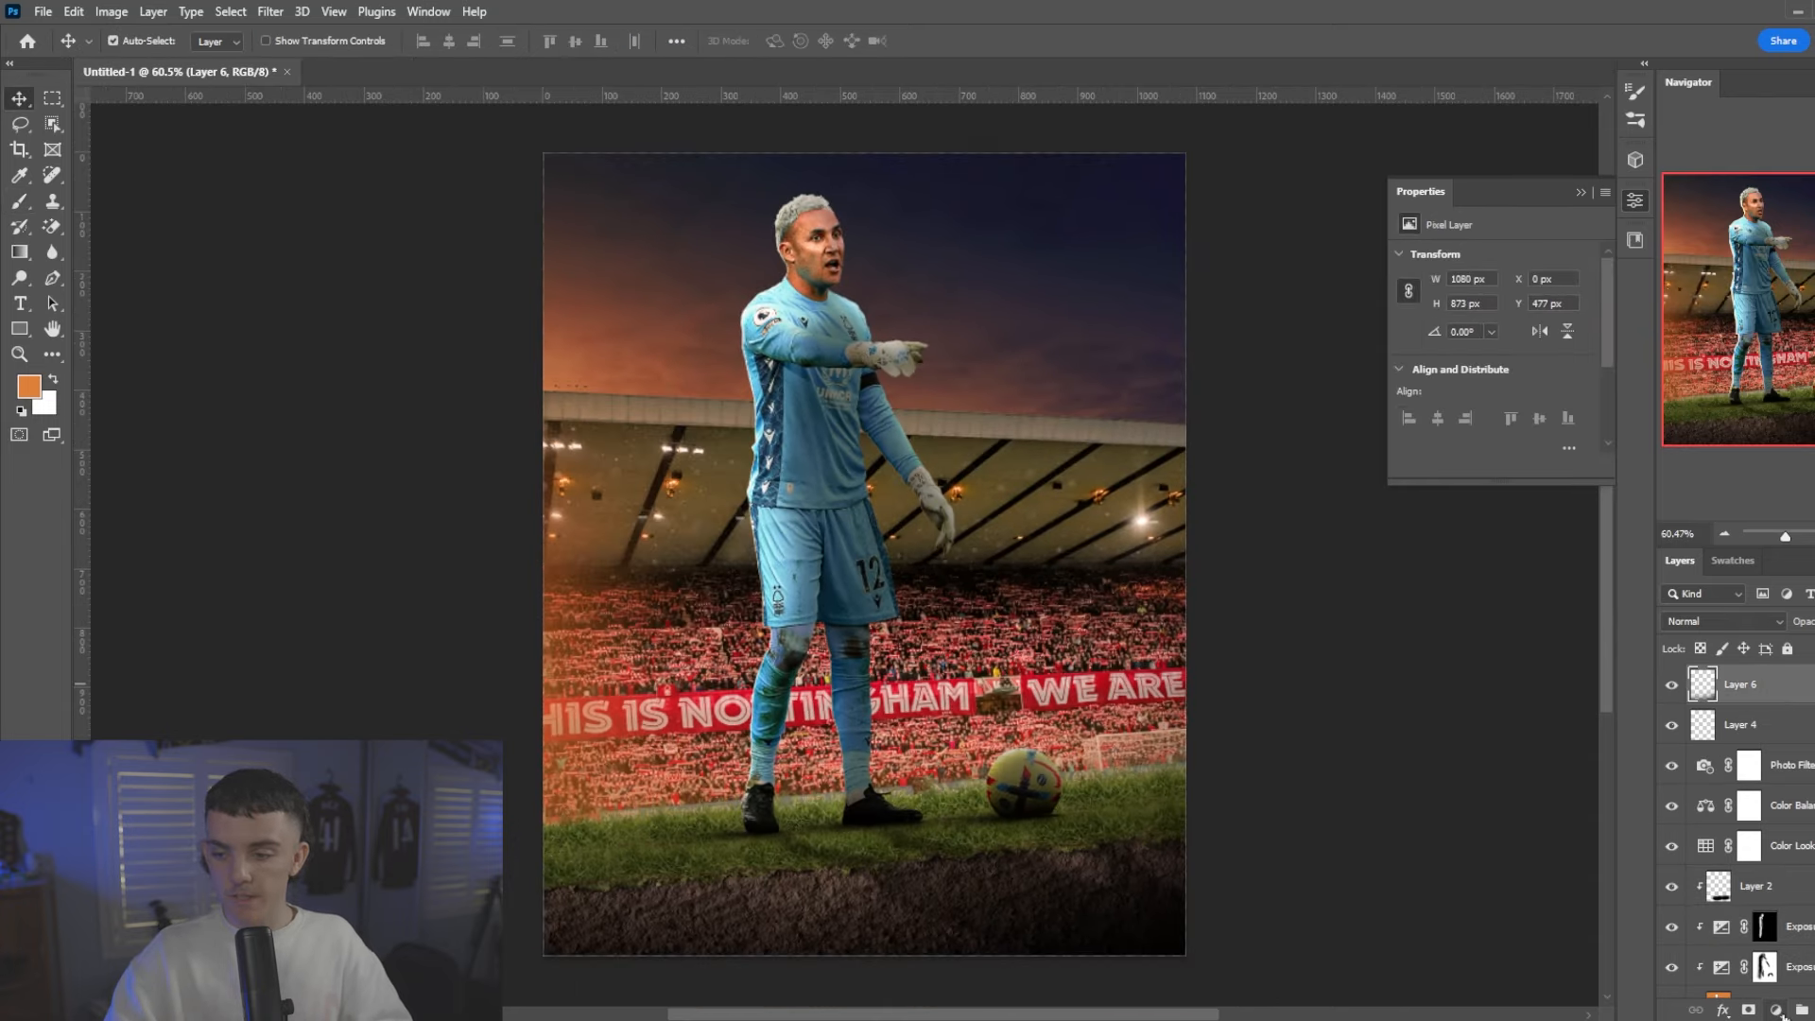
click(1777, 1009)
click(1758, 911)
click(1513, 270)
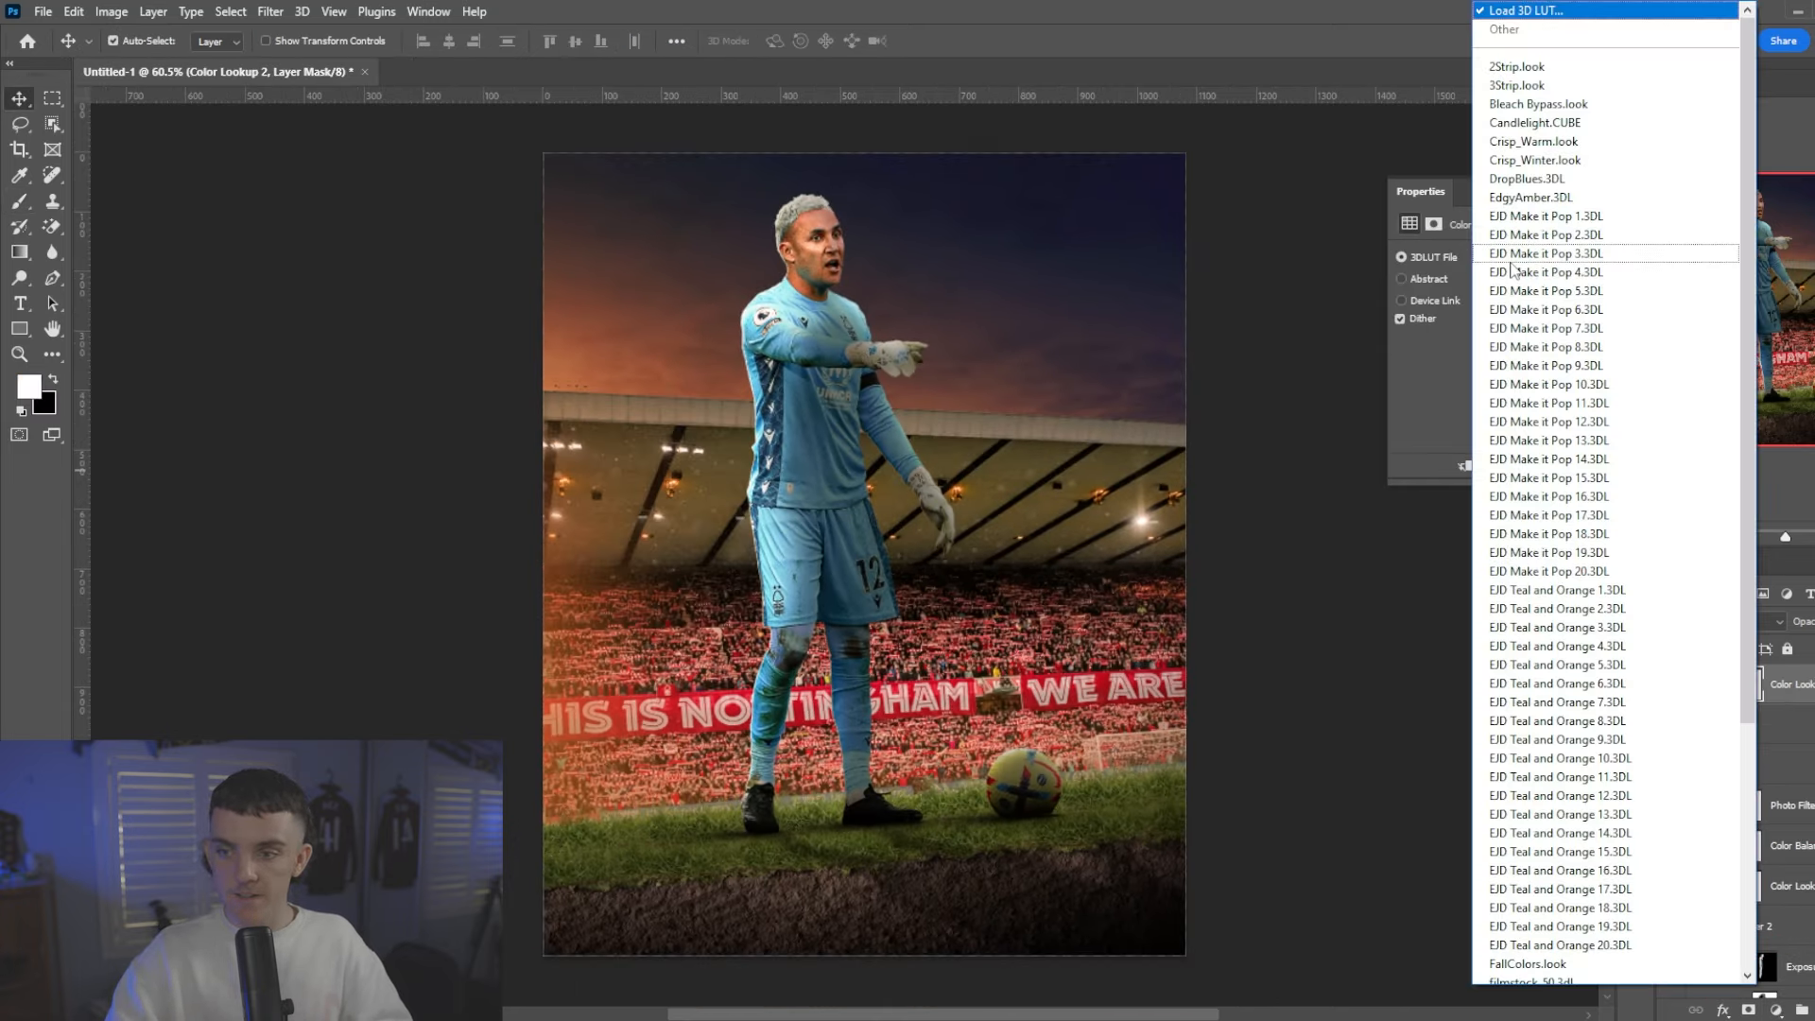
click(1527, 179)
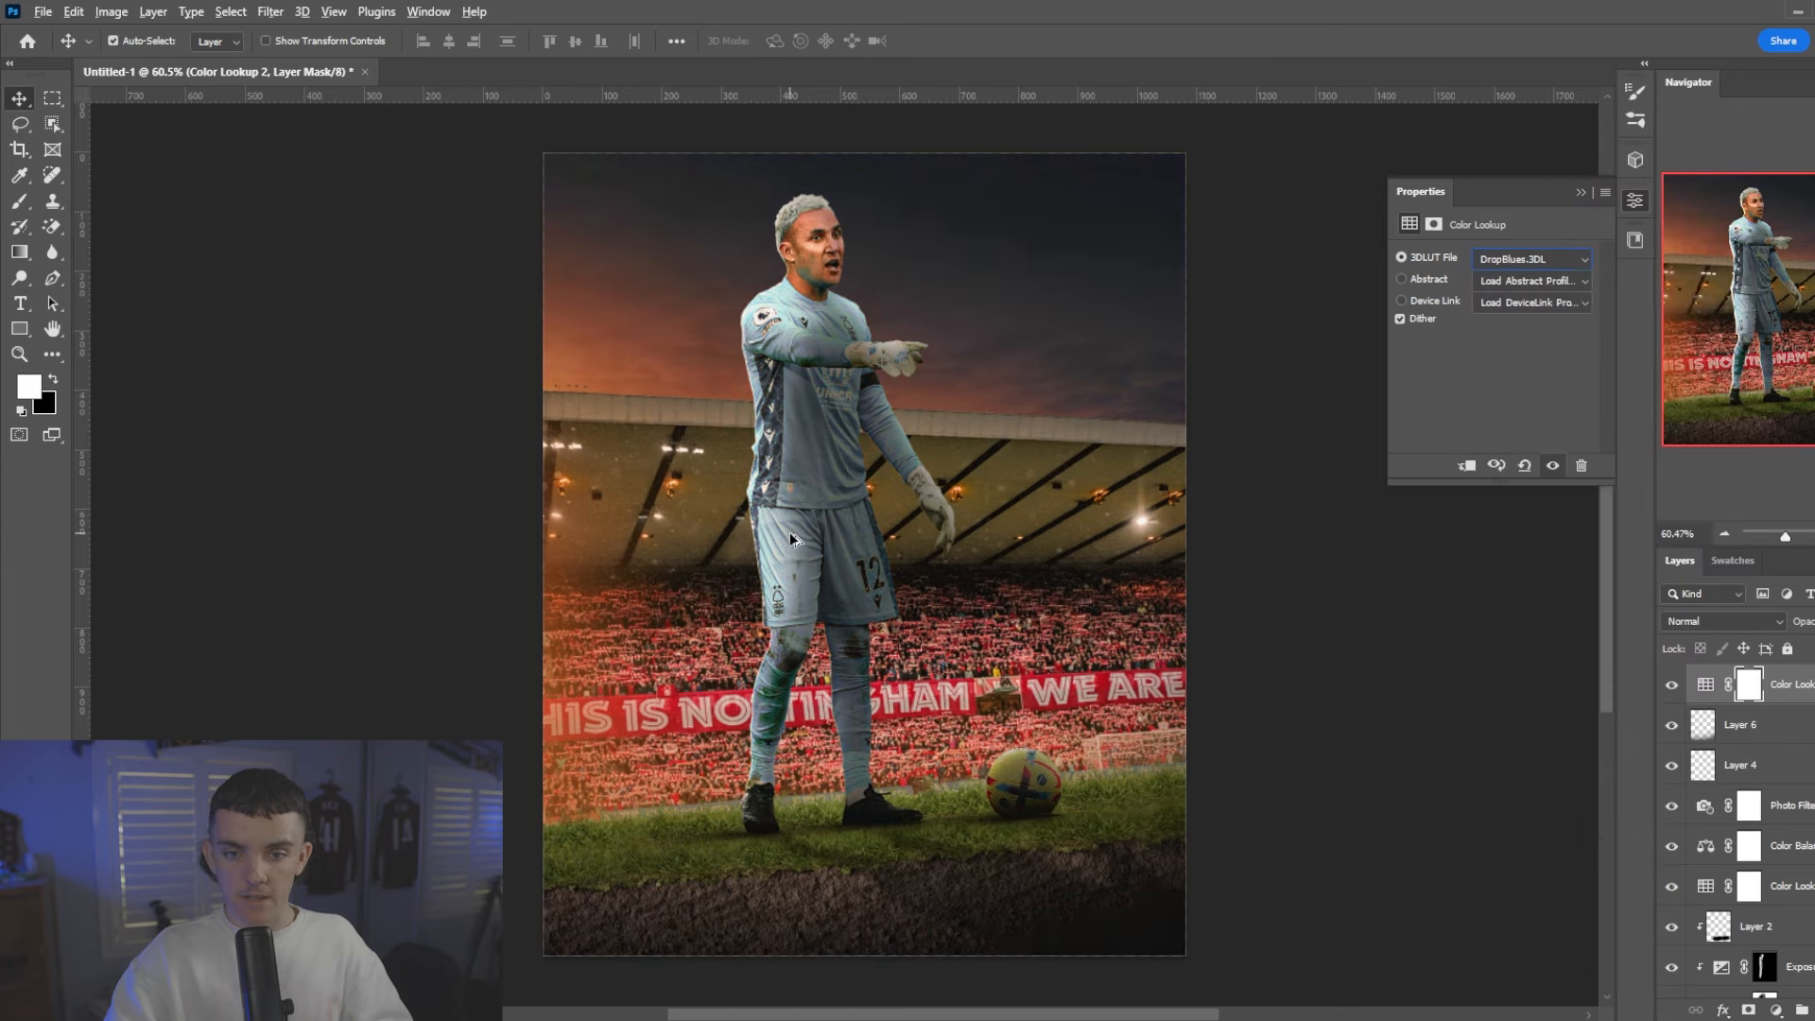
- Try the Crisp_Warm.look table on the new Color Lookup layer and undo it
click(1483, 269)
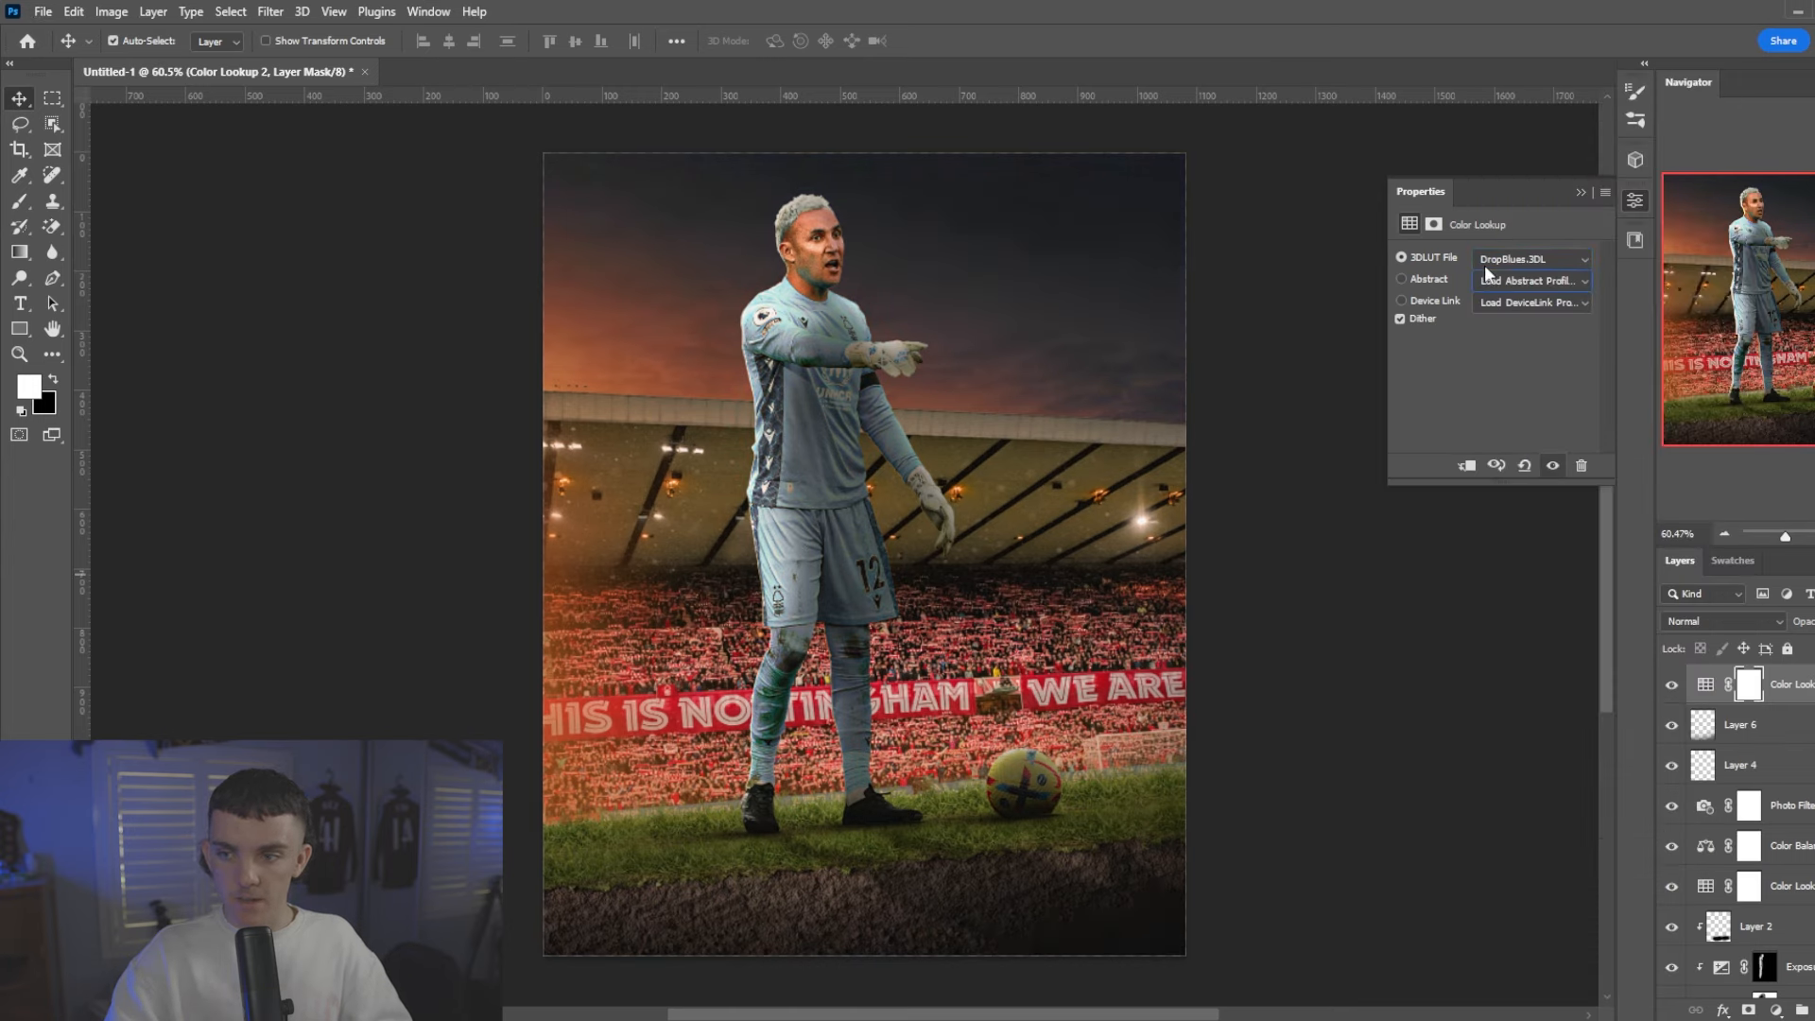
click(1531, 258)
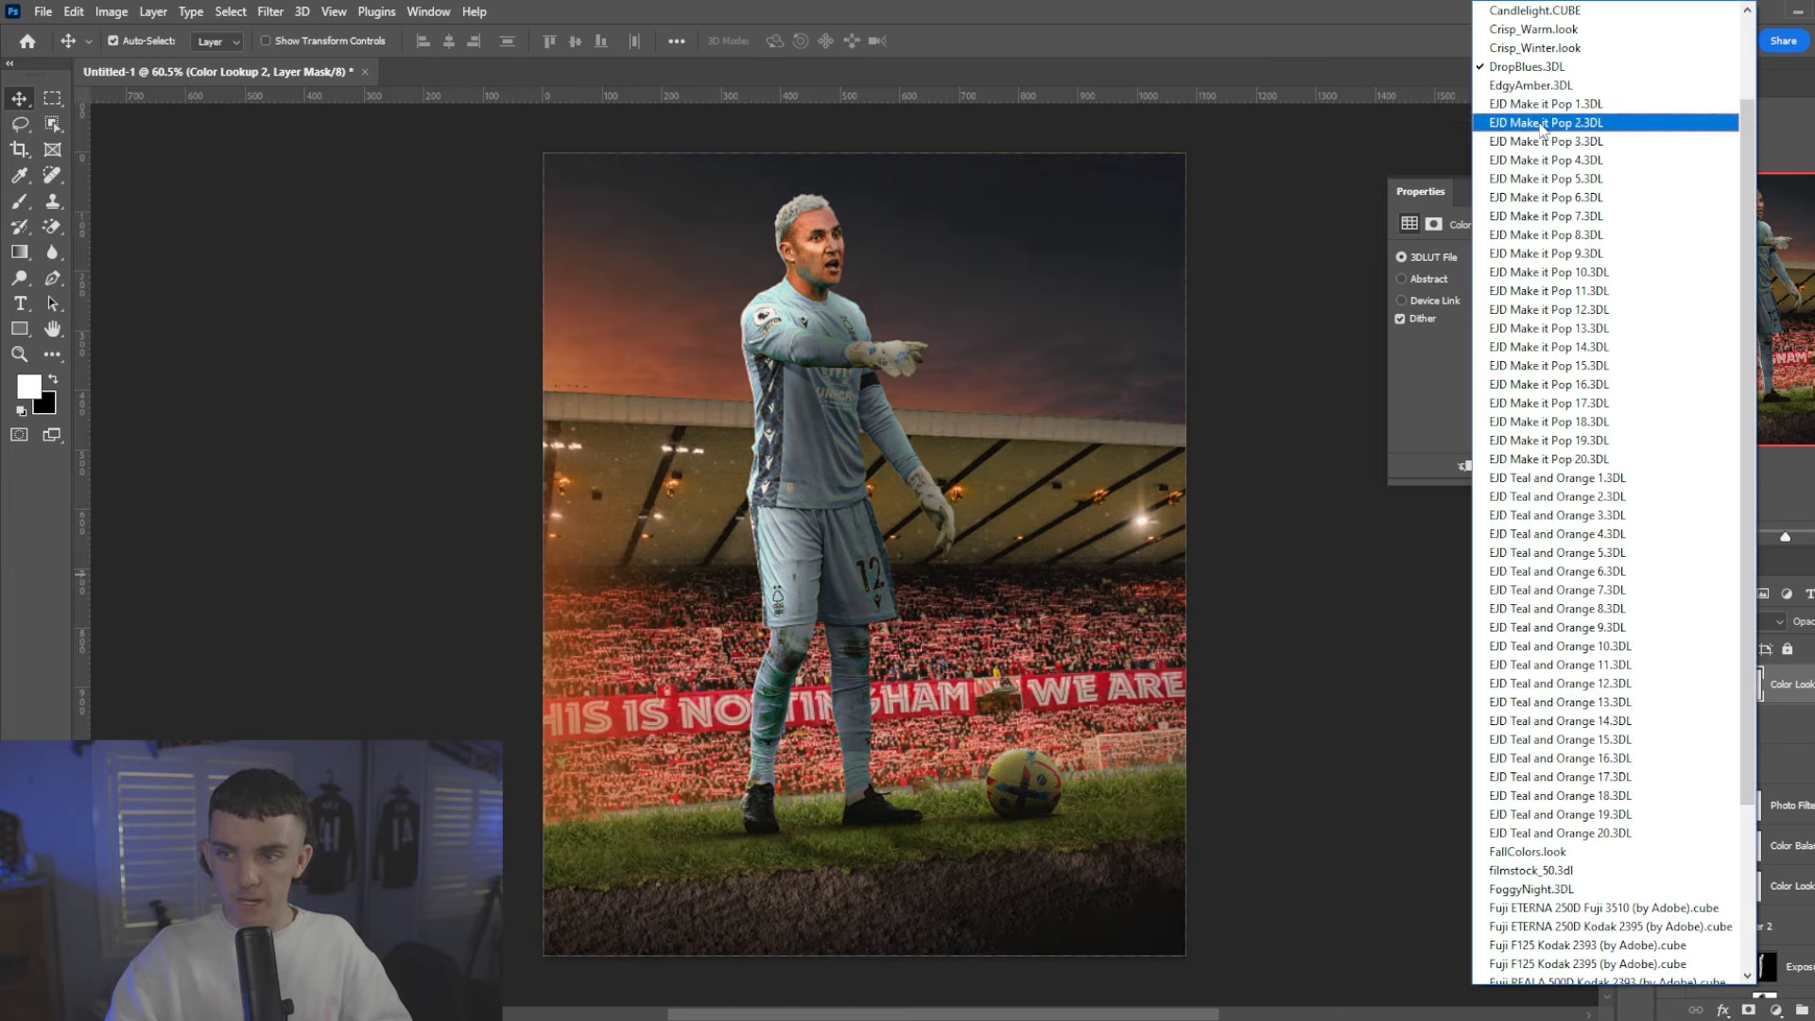
click(1533, 29)
key(ctrl+z)
scroll(751, 597, up, 1)
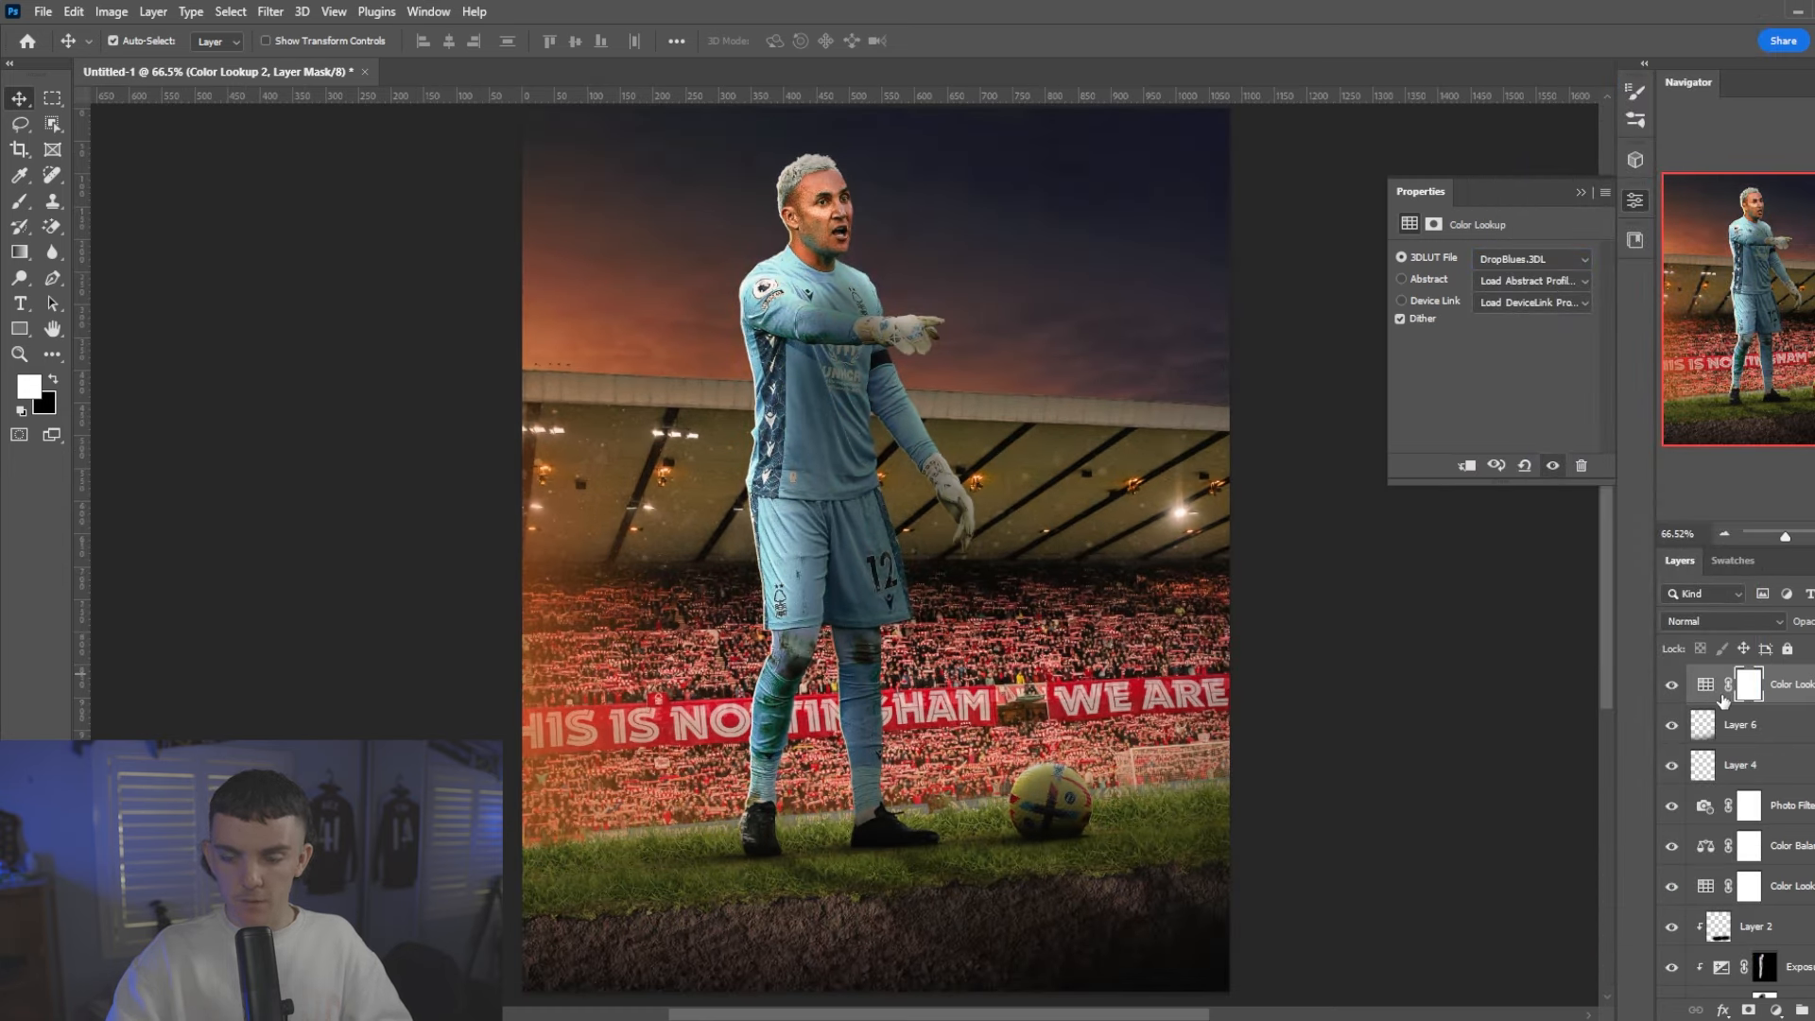
scroll(966, 582, down, 1)
scroll(886, 564, up, 1)
scroll(886, 560, up, 1)
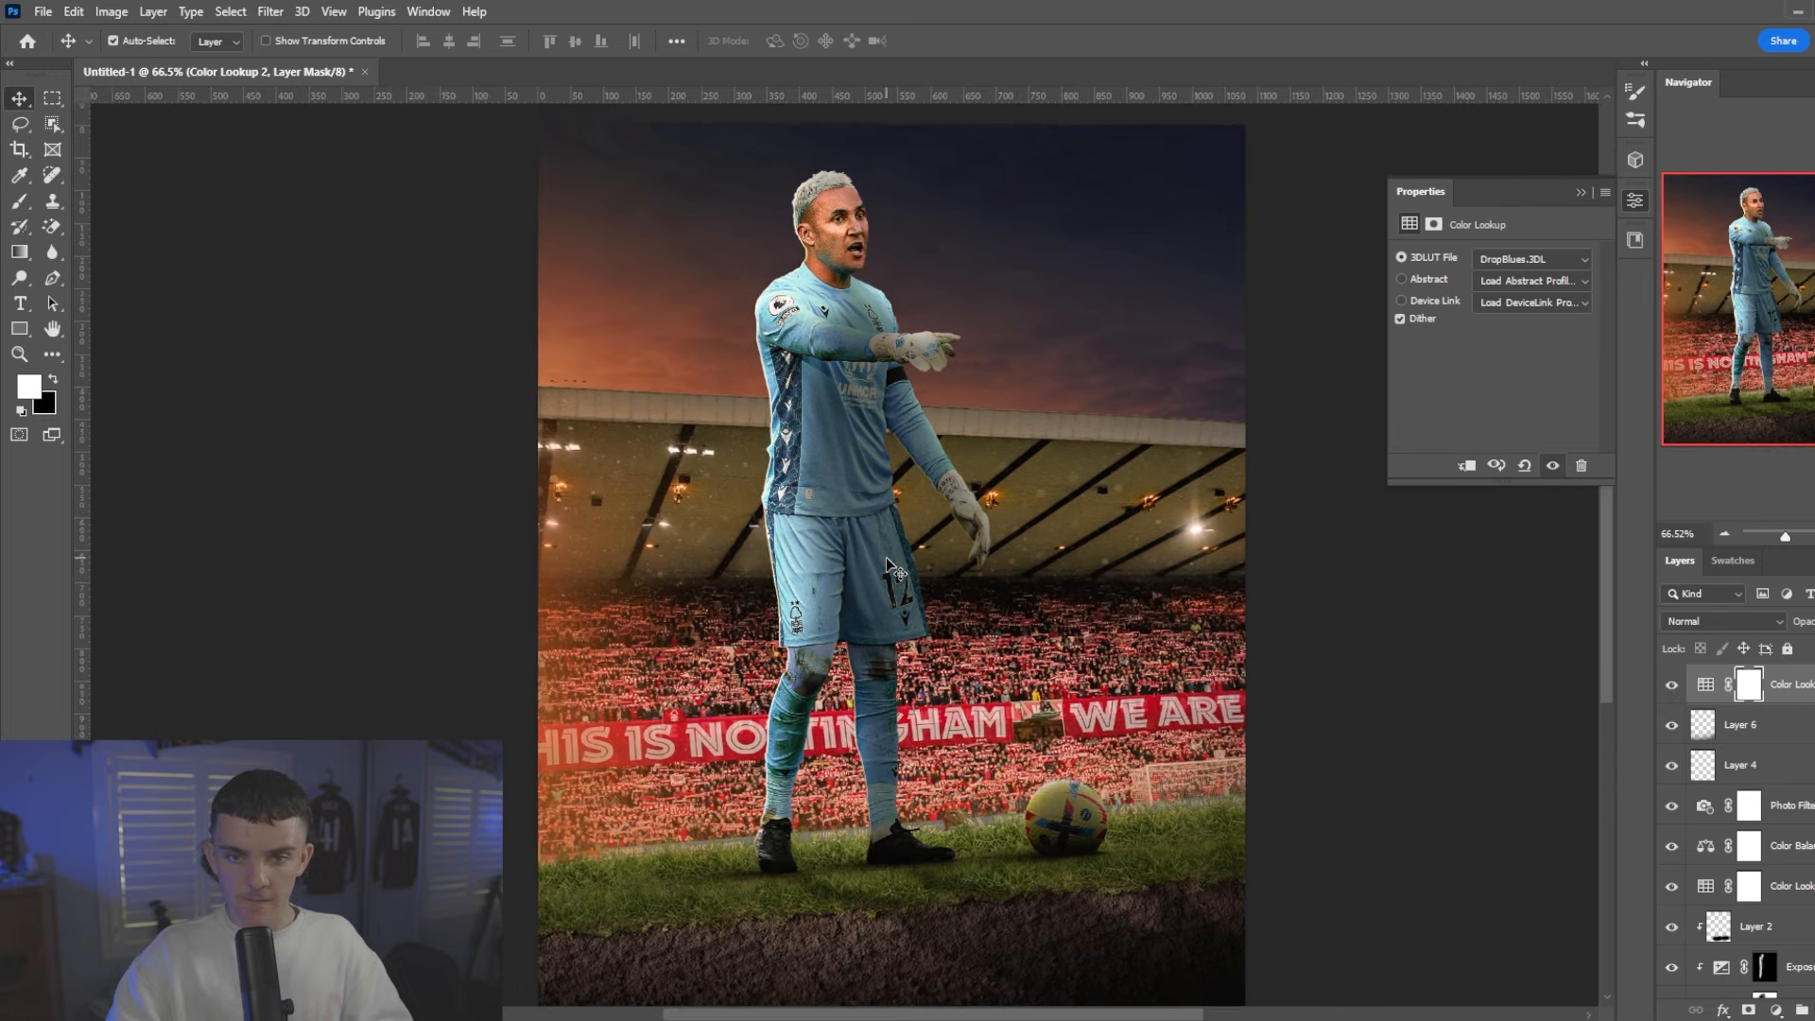
scroll(887, 557, down, 1)
scroll(887, 557, up, 1)
- Place the premier-league-2-logo image above Layer 6 and scale it to about 77 × 129 px in the poster's upper-left corner
click(1801, 737)
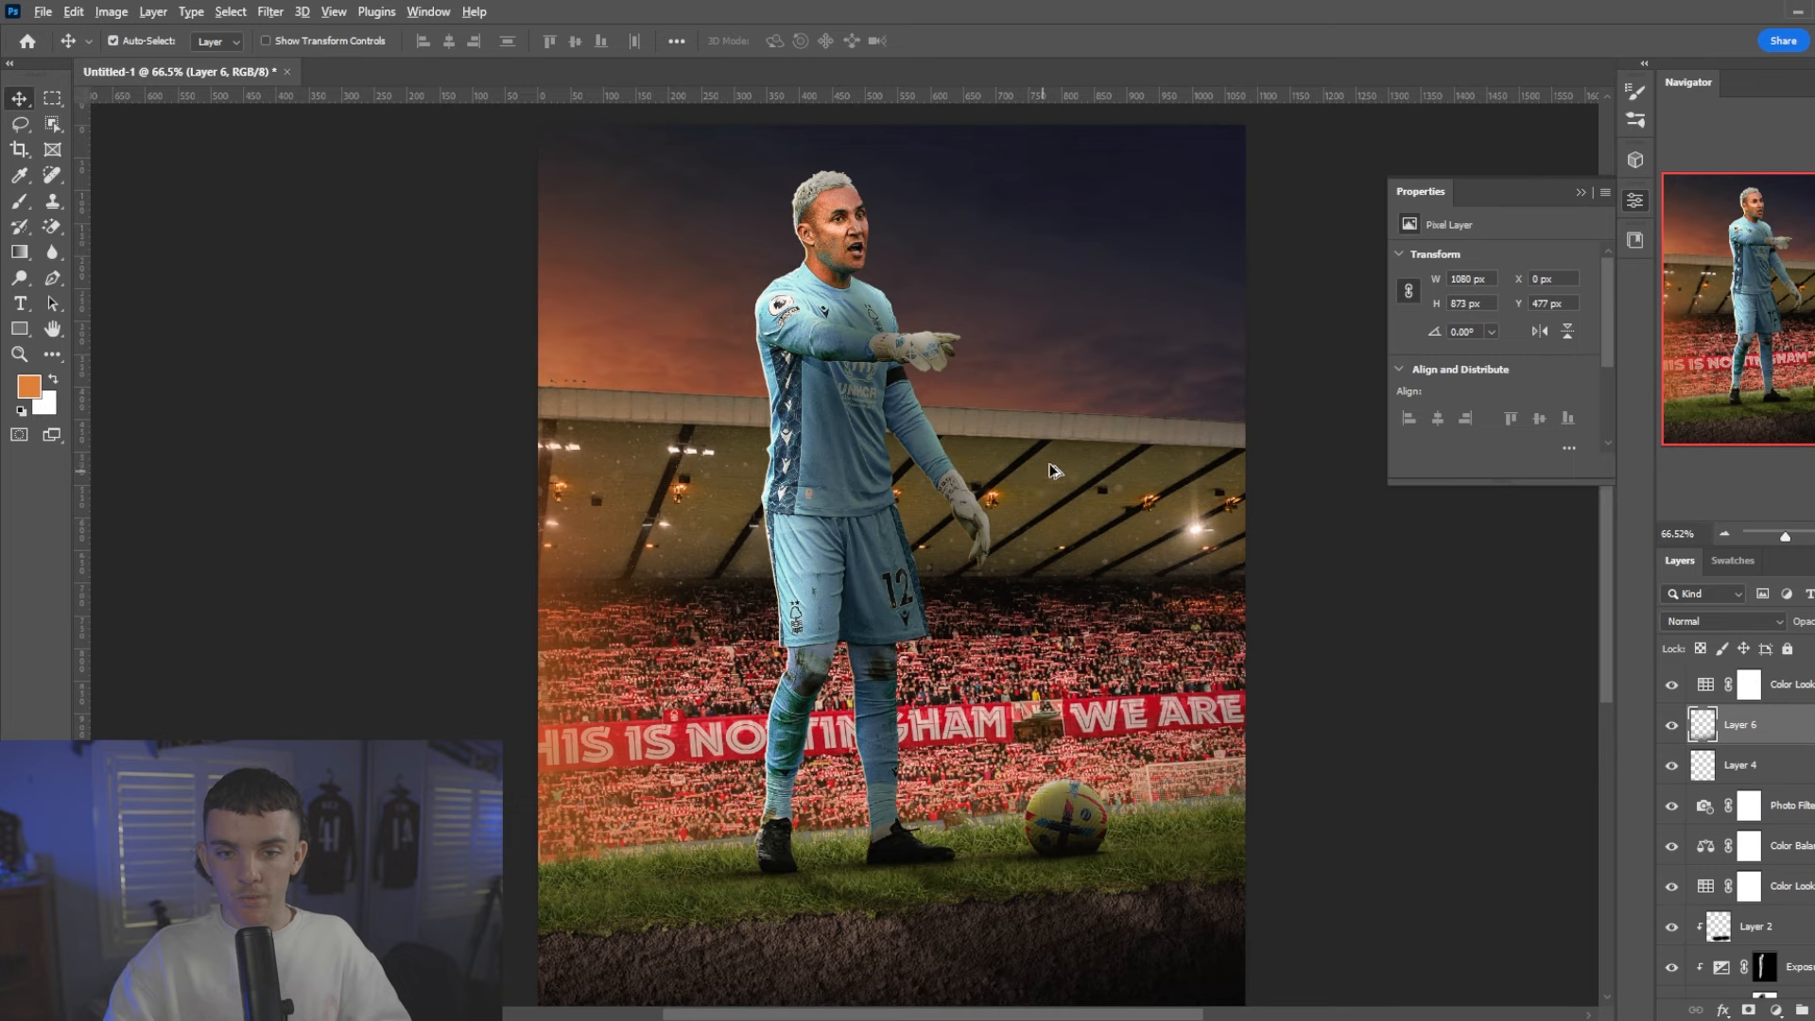
scroll(1080, 461, down, 2)
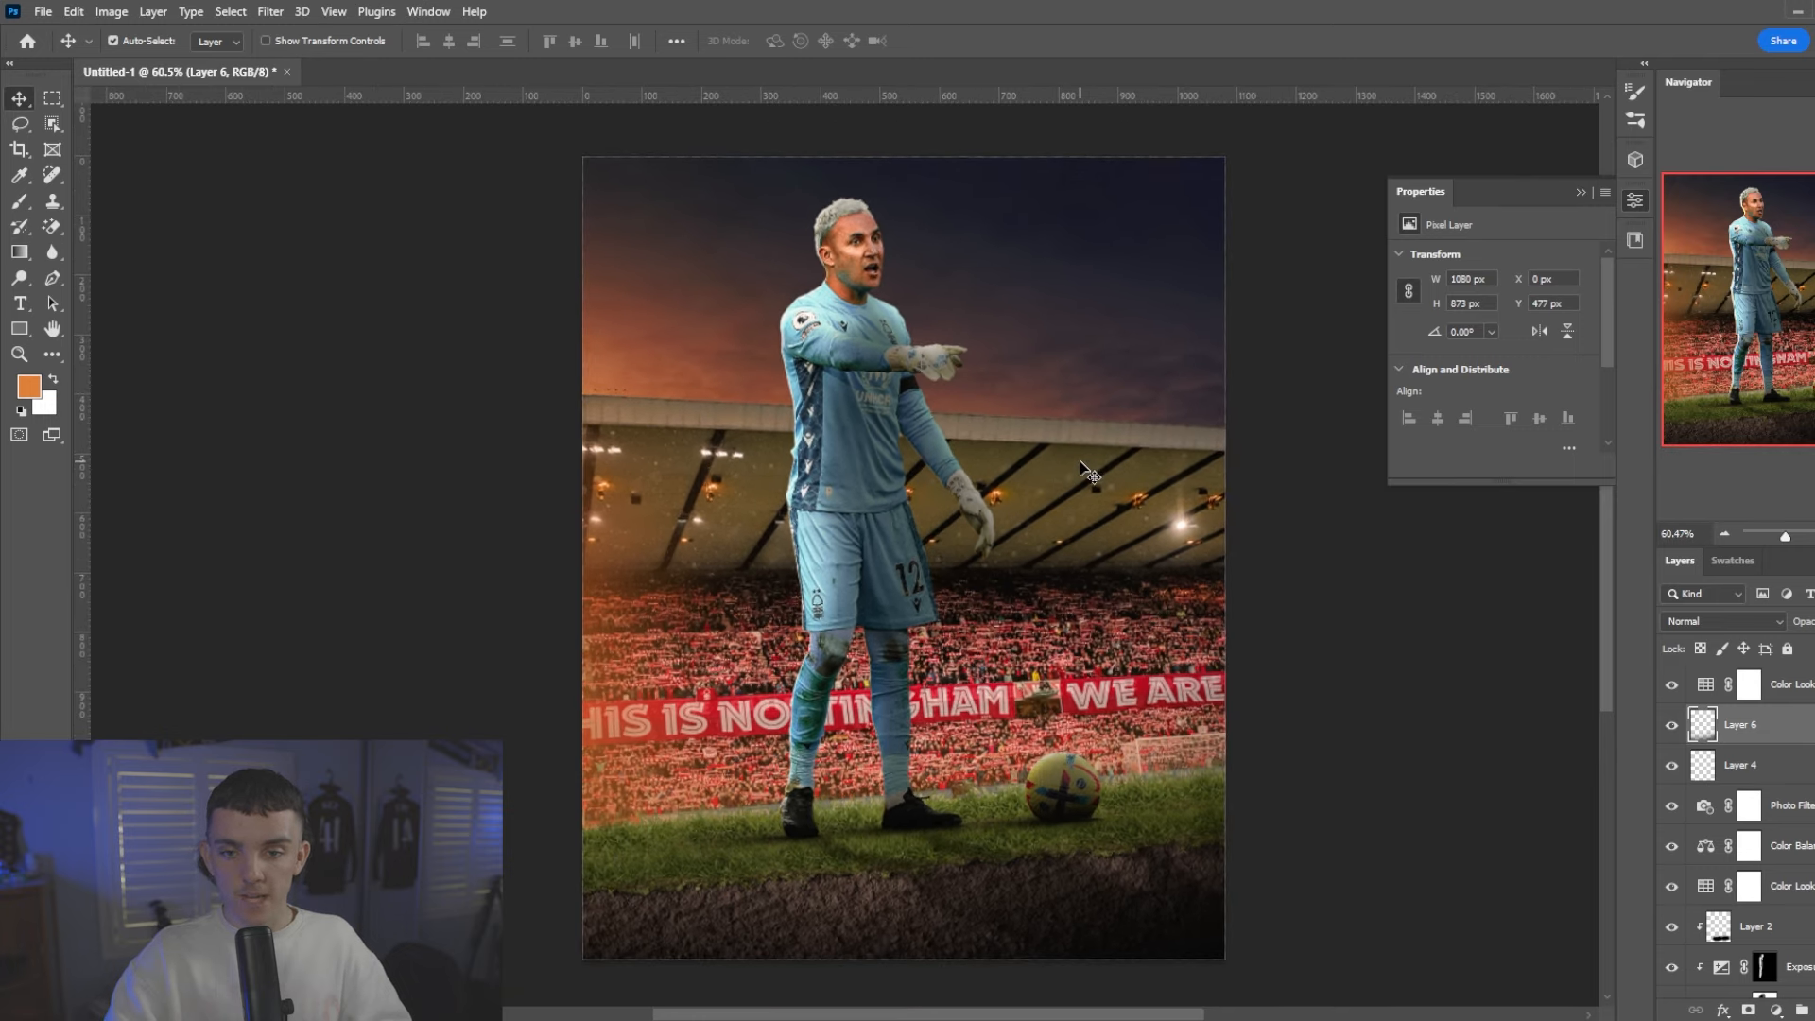
scroll(1079, 461, up, 1)
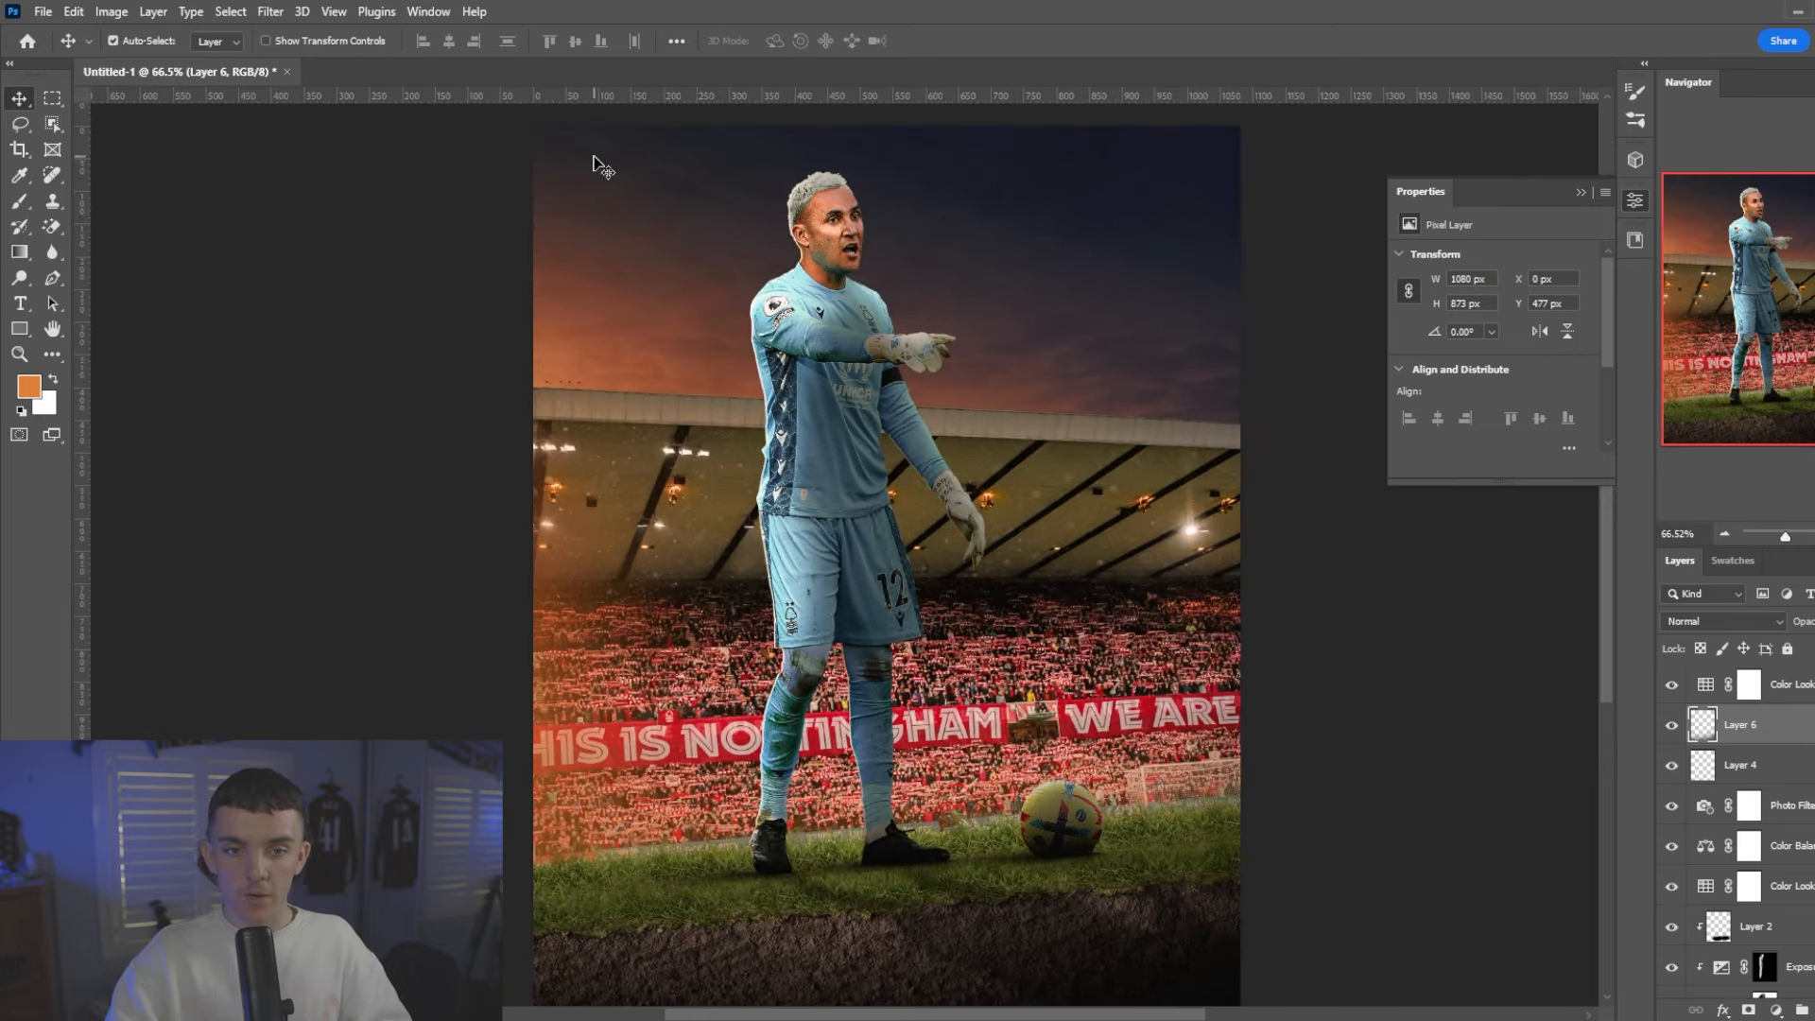
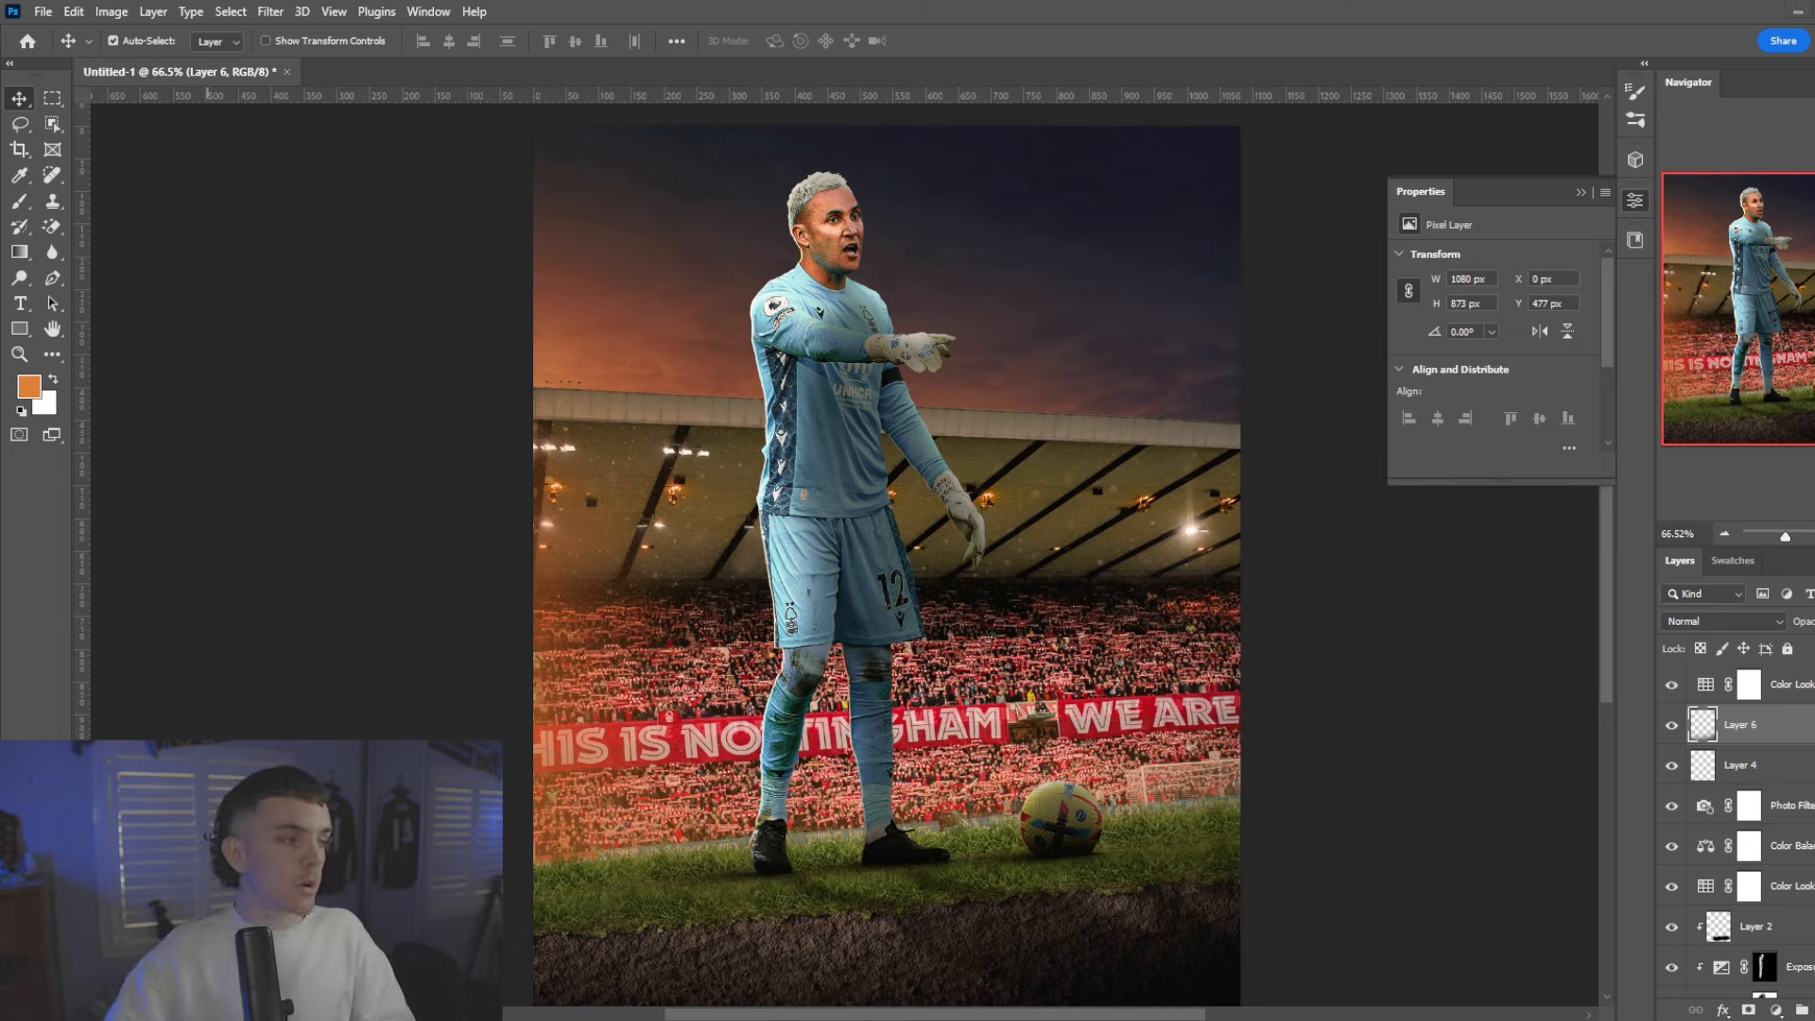
drag(0, 368, 737, 415)
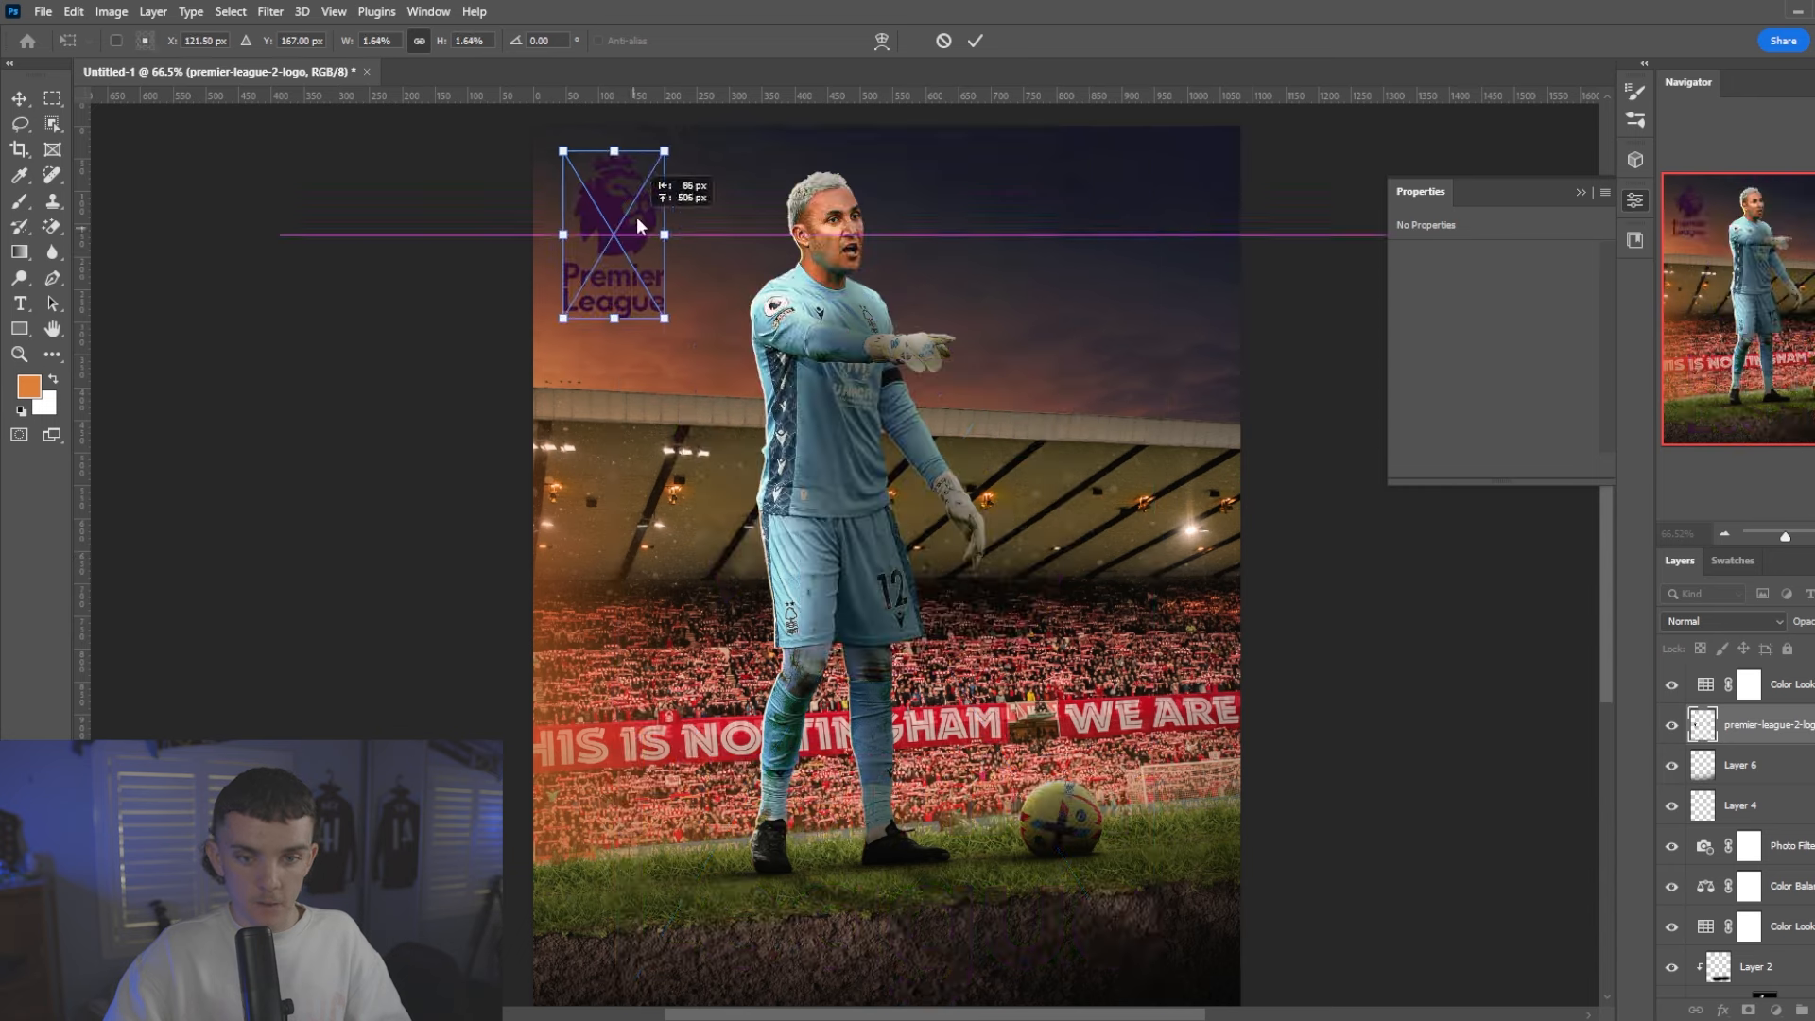
drag(637, 218, 632, 217)
drag(663, 234, 611, 234)
drag(593, 246, 585, 193)
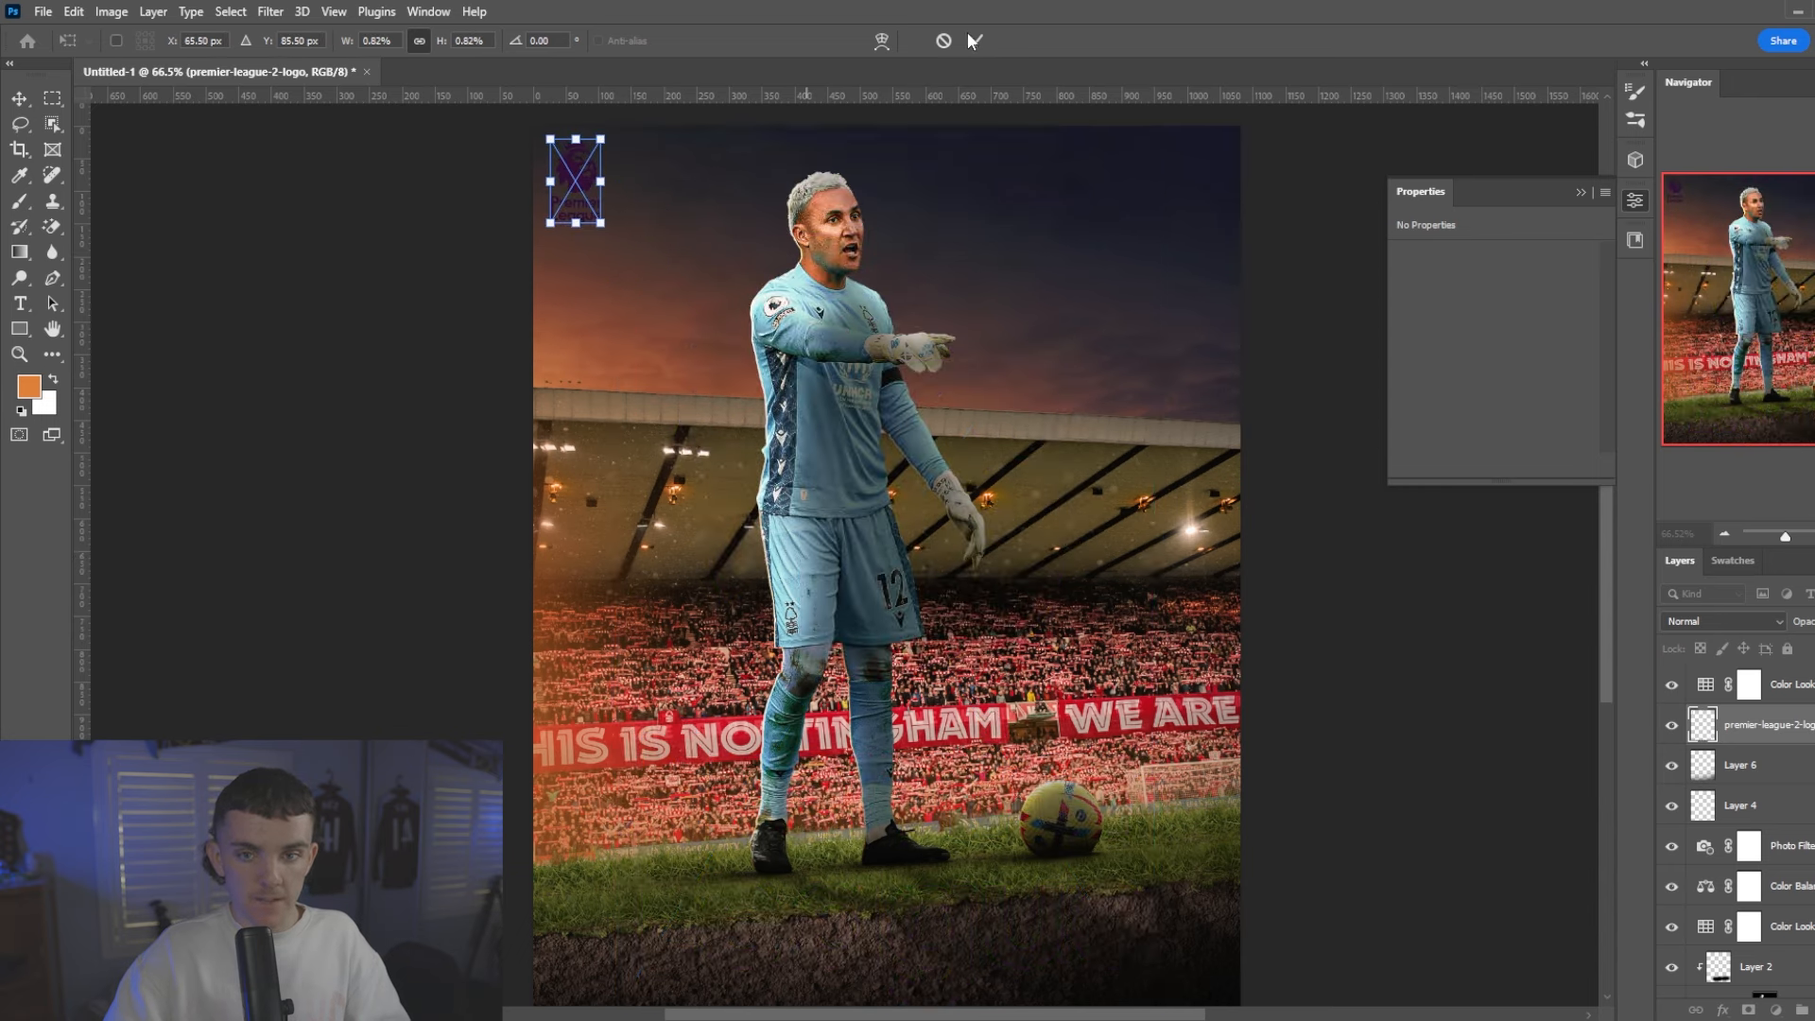
click(976, 40)
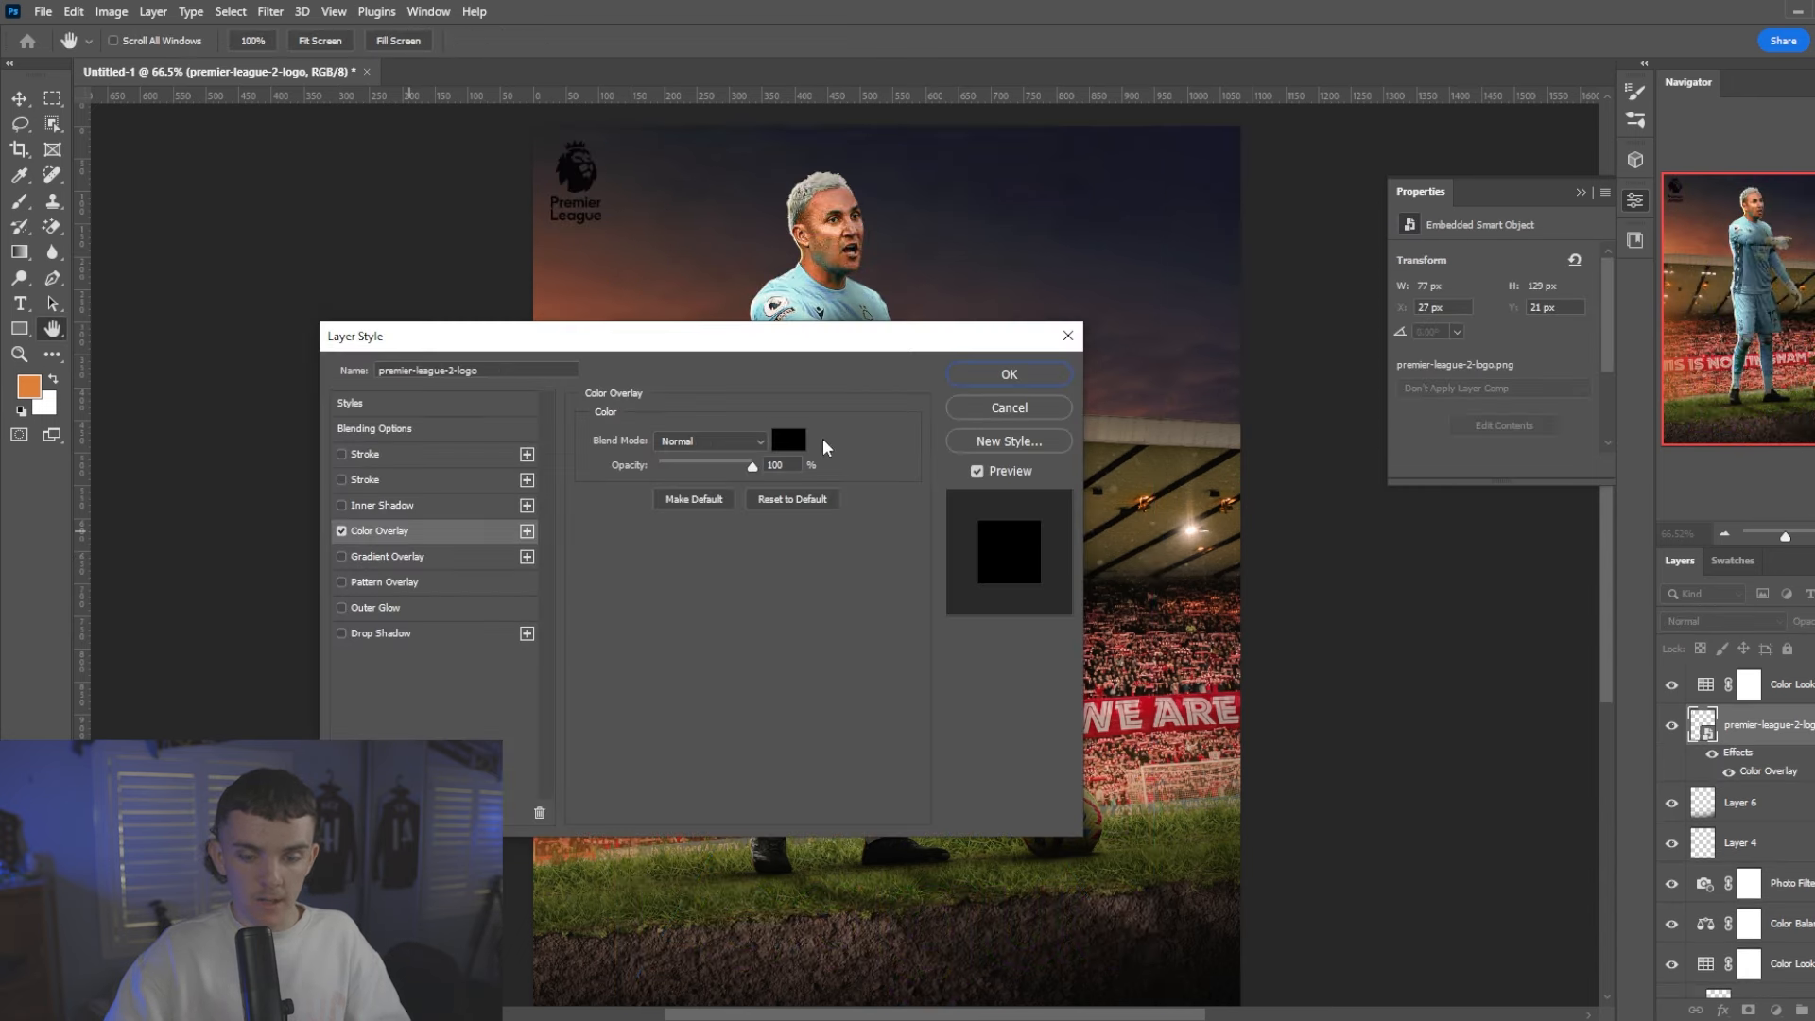
- Give the Premier League logo a Color Overlay in white (ffffff) at 100% opacity
click(788, 440)
click(326, 268)
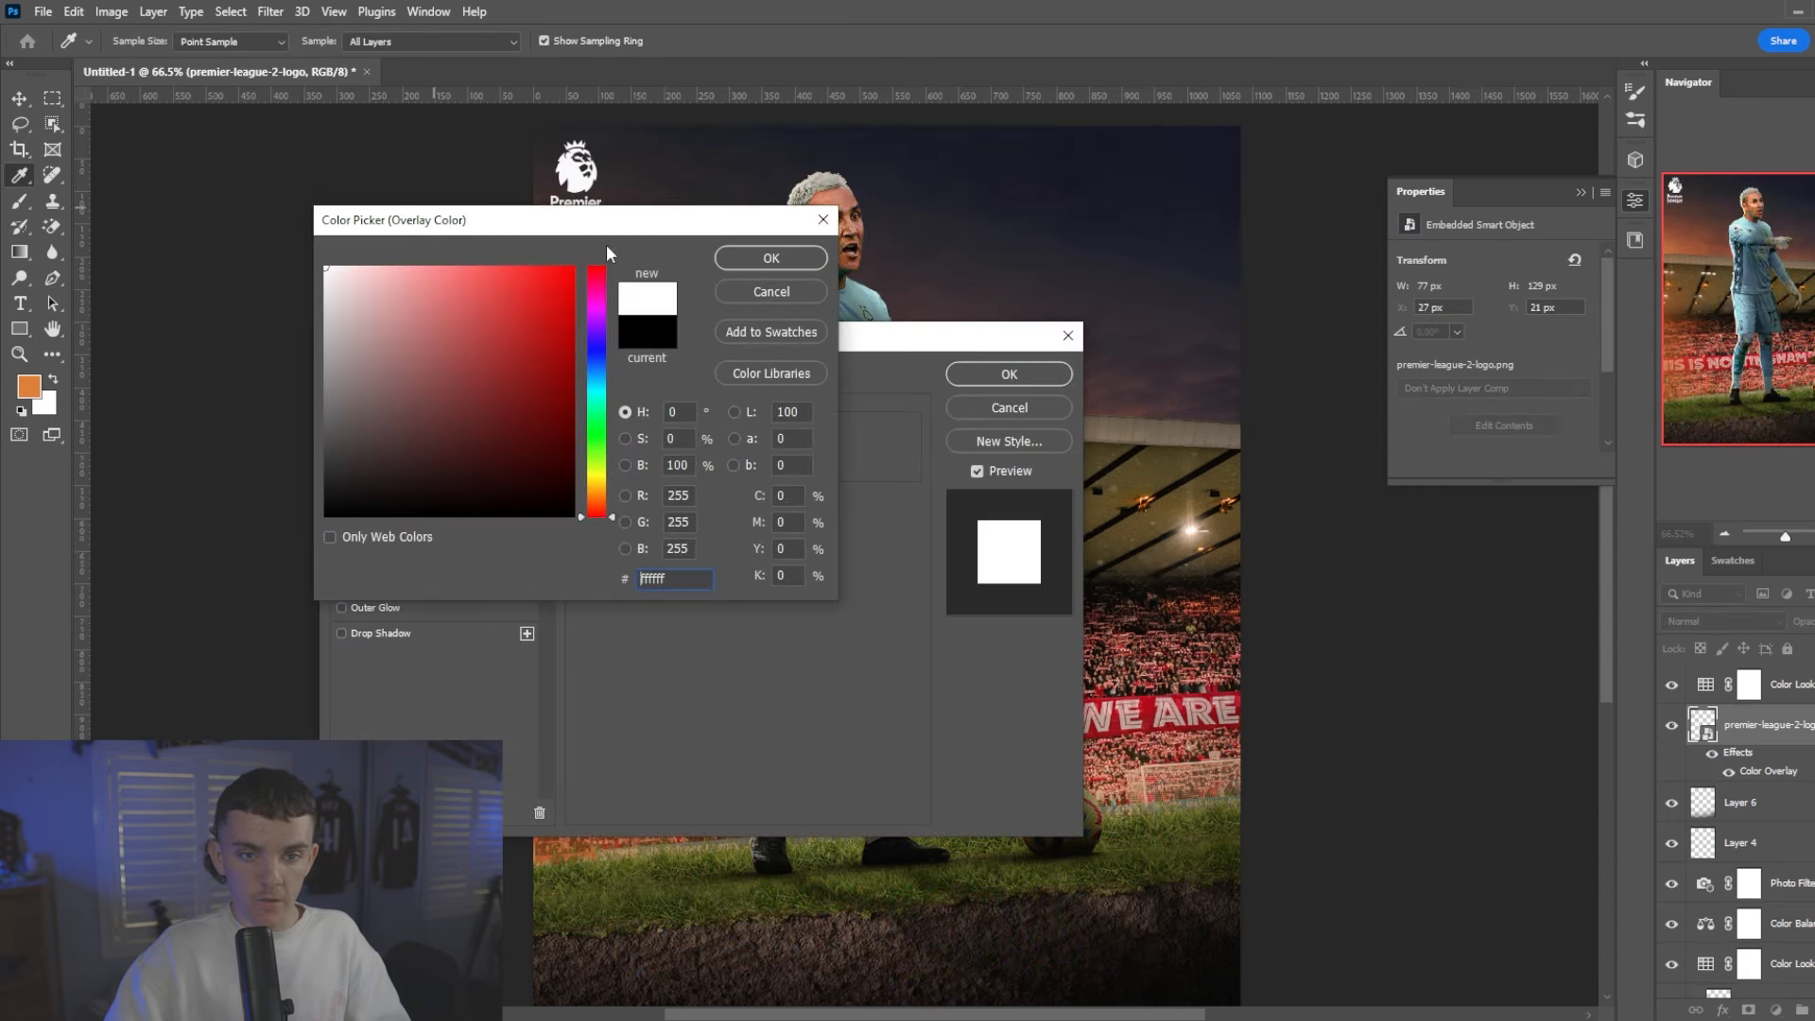
click(775, 264)
click(1017, 382)
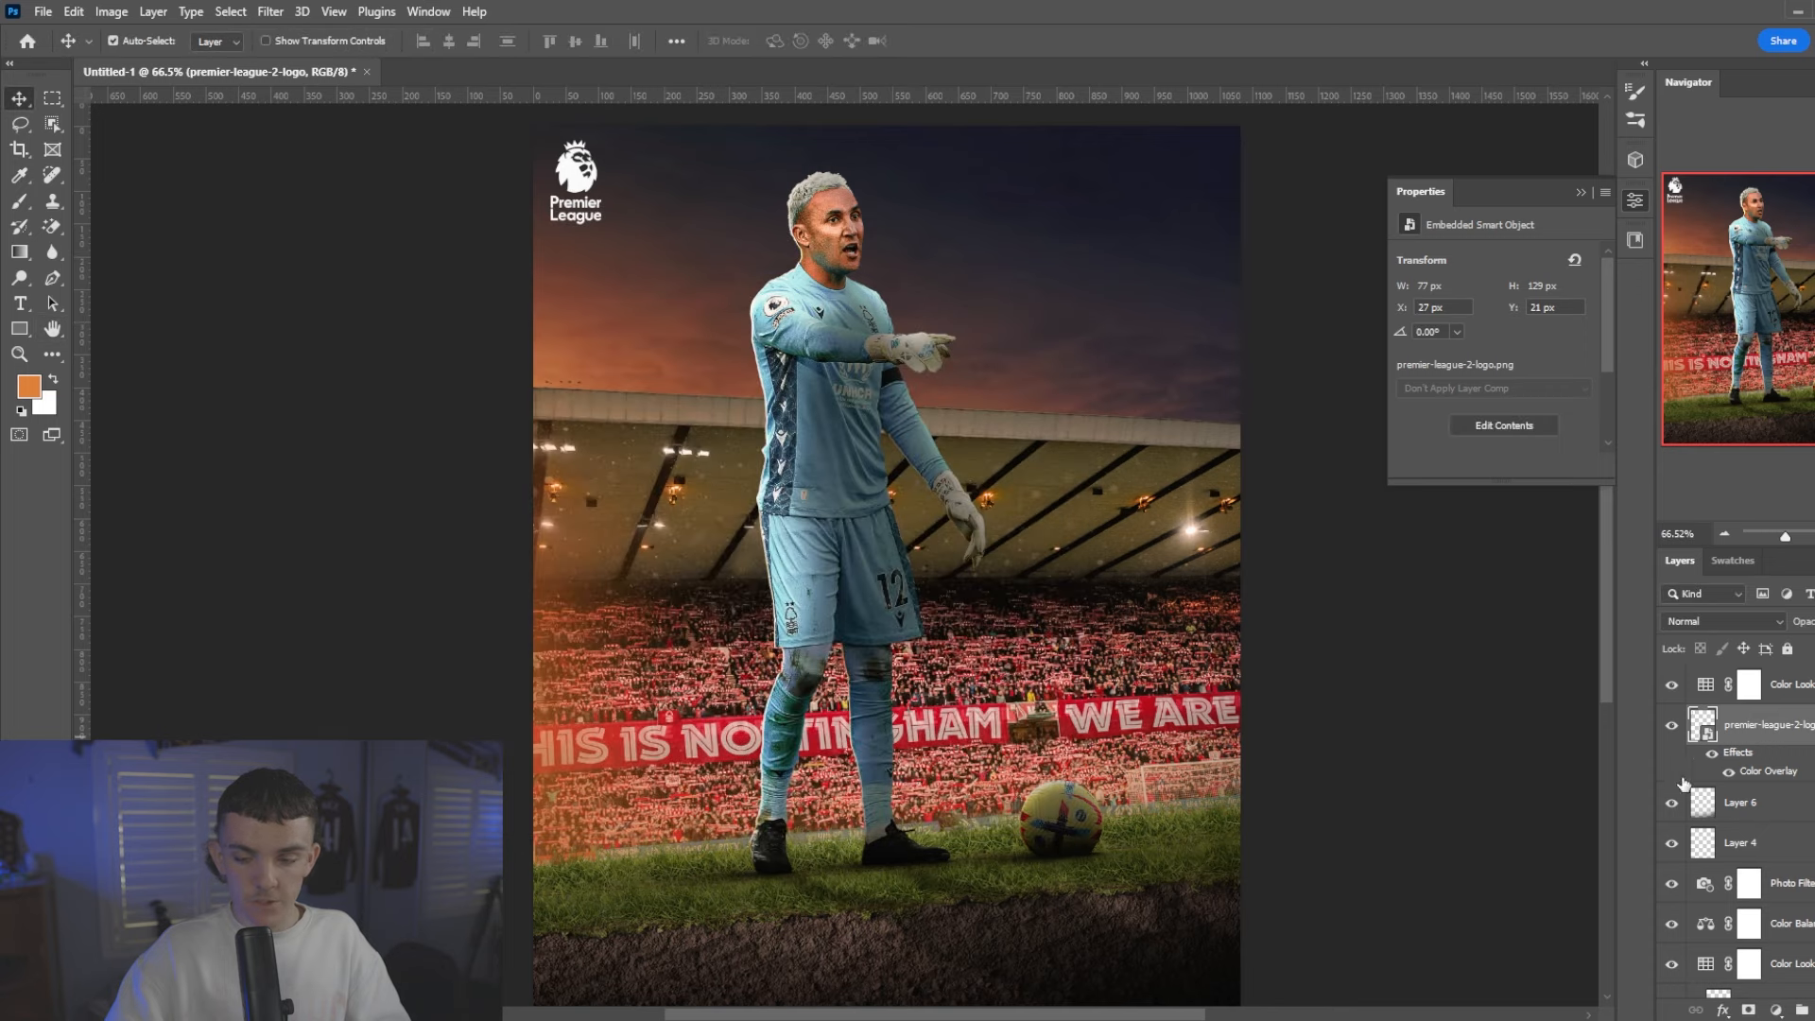
- Draw a white square of about 137 px in the sky beside the goalkeeper's head and set a duplicate flush against its right side
click(19, 328)
click(104, 325)
key(x)
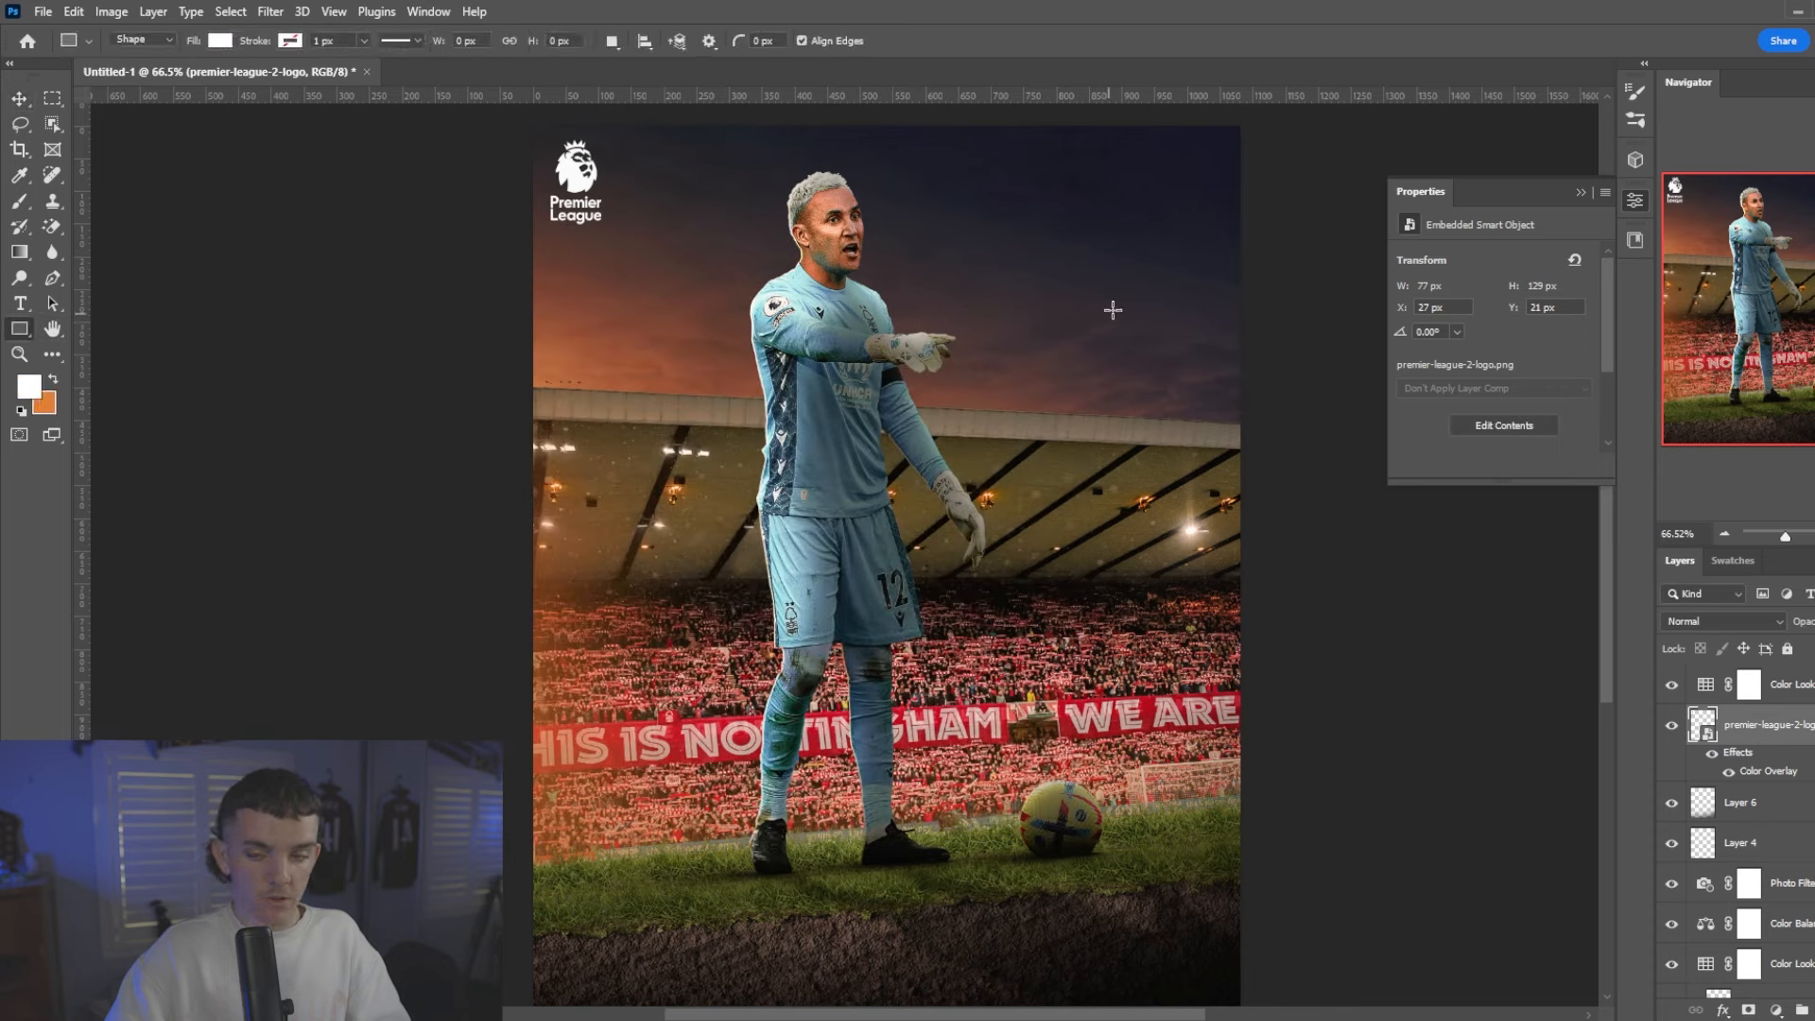
mouse_move(980, 282)
mouse_down()
mouse_move(1102, 182)
mouse_move(1069, 193)
mouse_move(1162, 223)
mouse_move(1133, 221)
mouse_up()
key(ctrl+j)
key(ctrl+t)
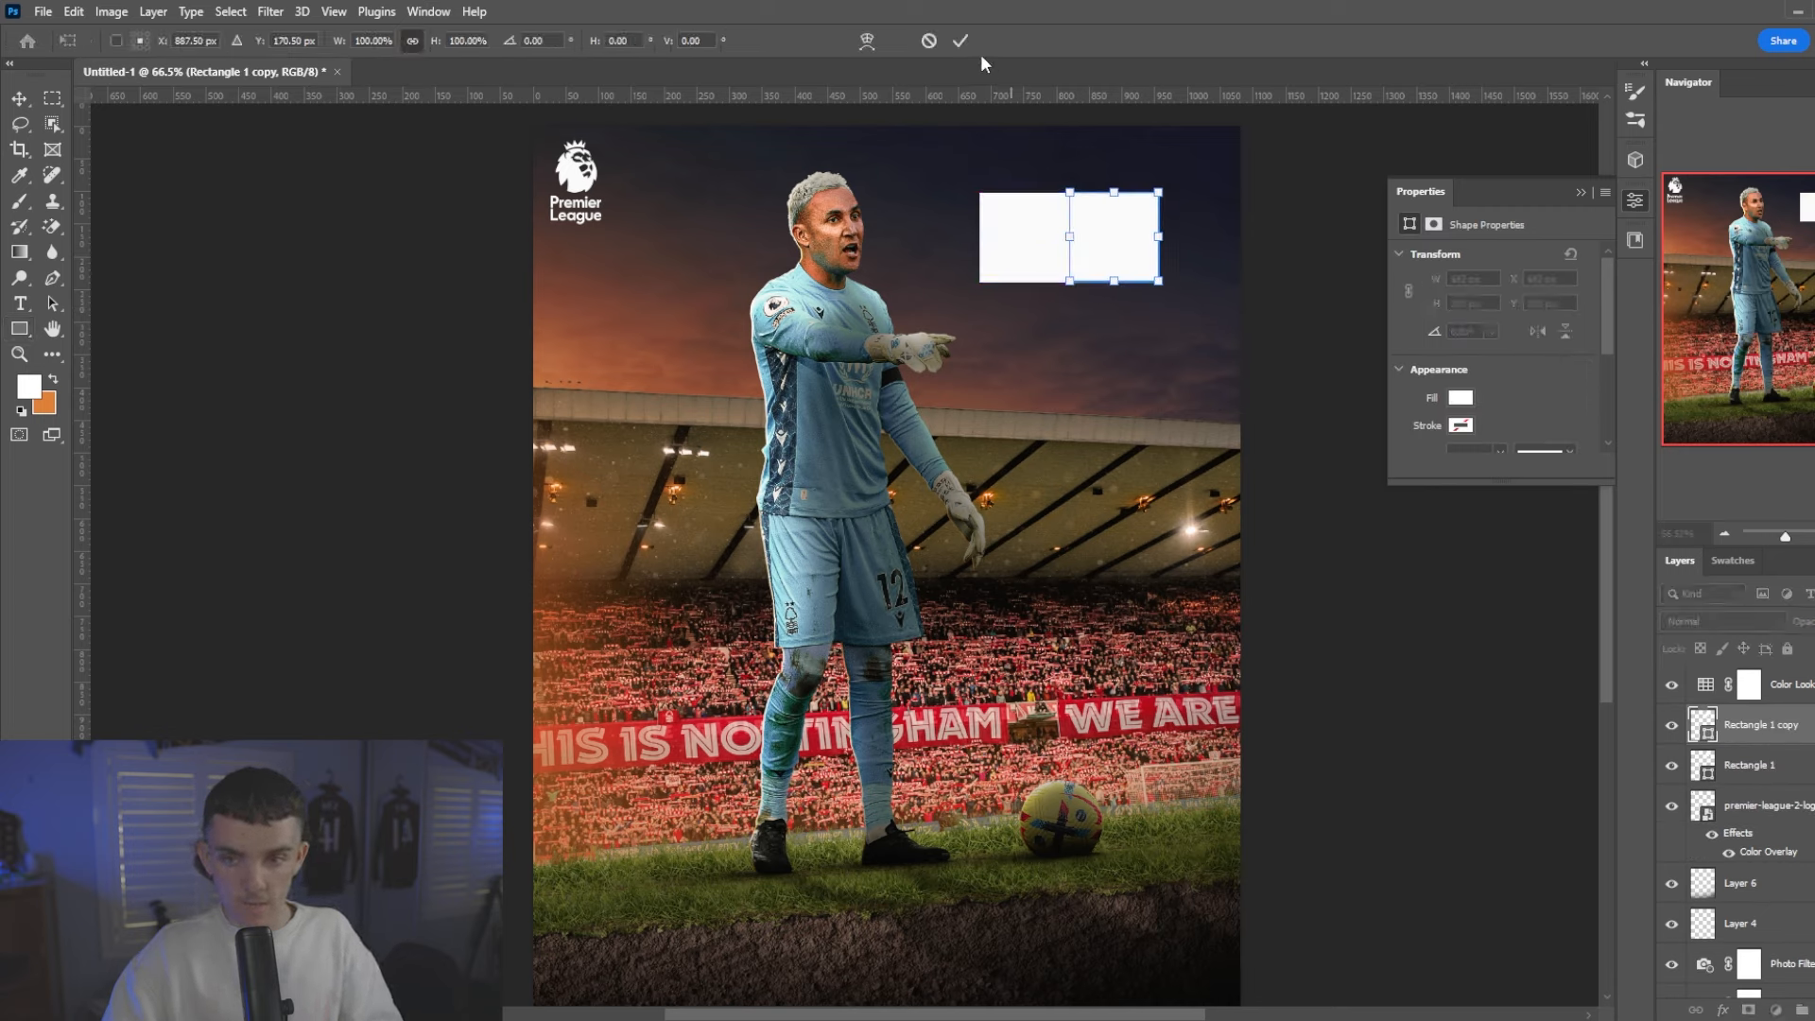
click(971, 38)
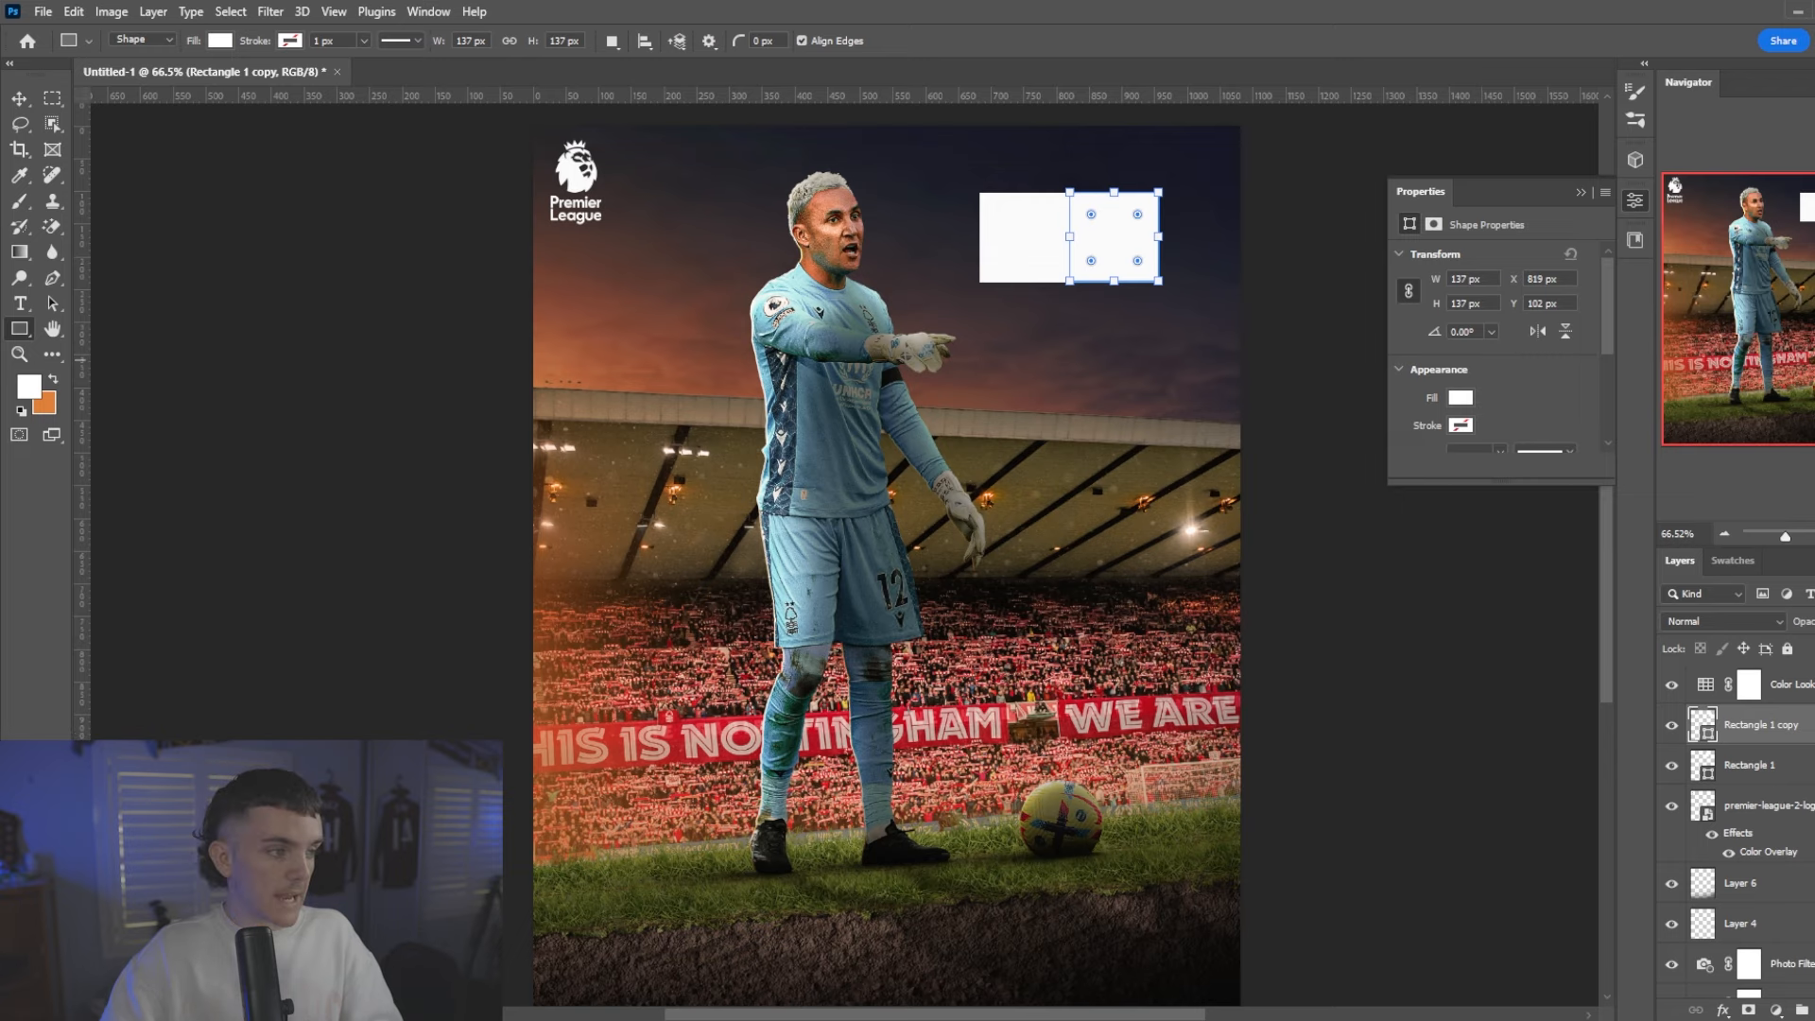
- Place the Nottingham Forest logo image above the two squares and clip it to the duplicated square
drag(2, 378, 792, 360)
click(972, 43)
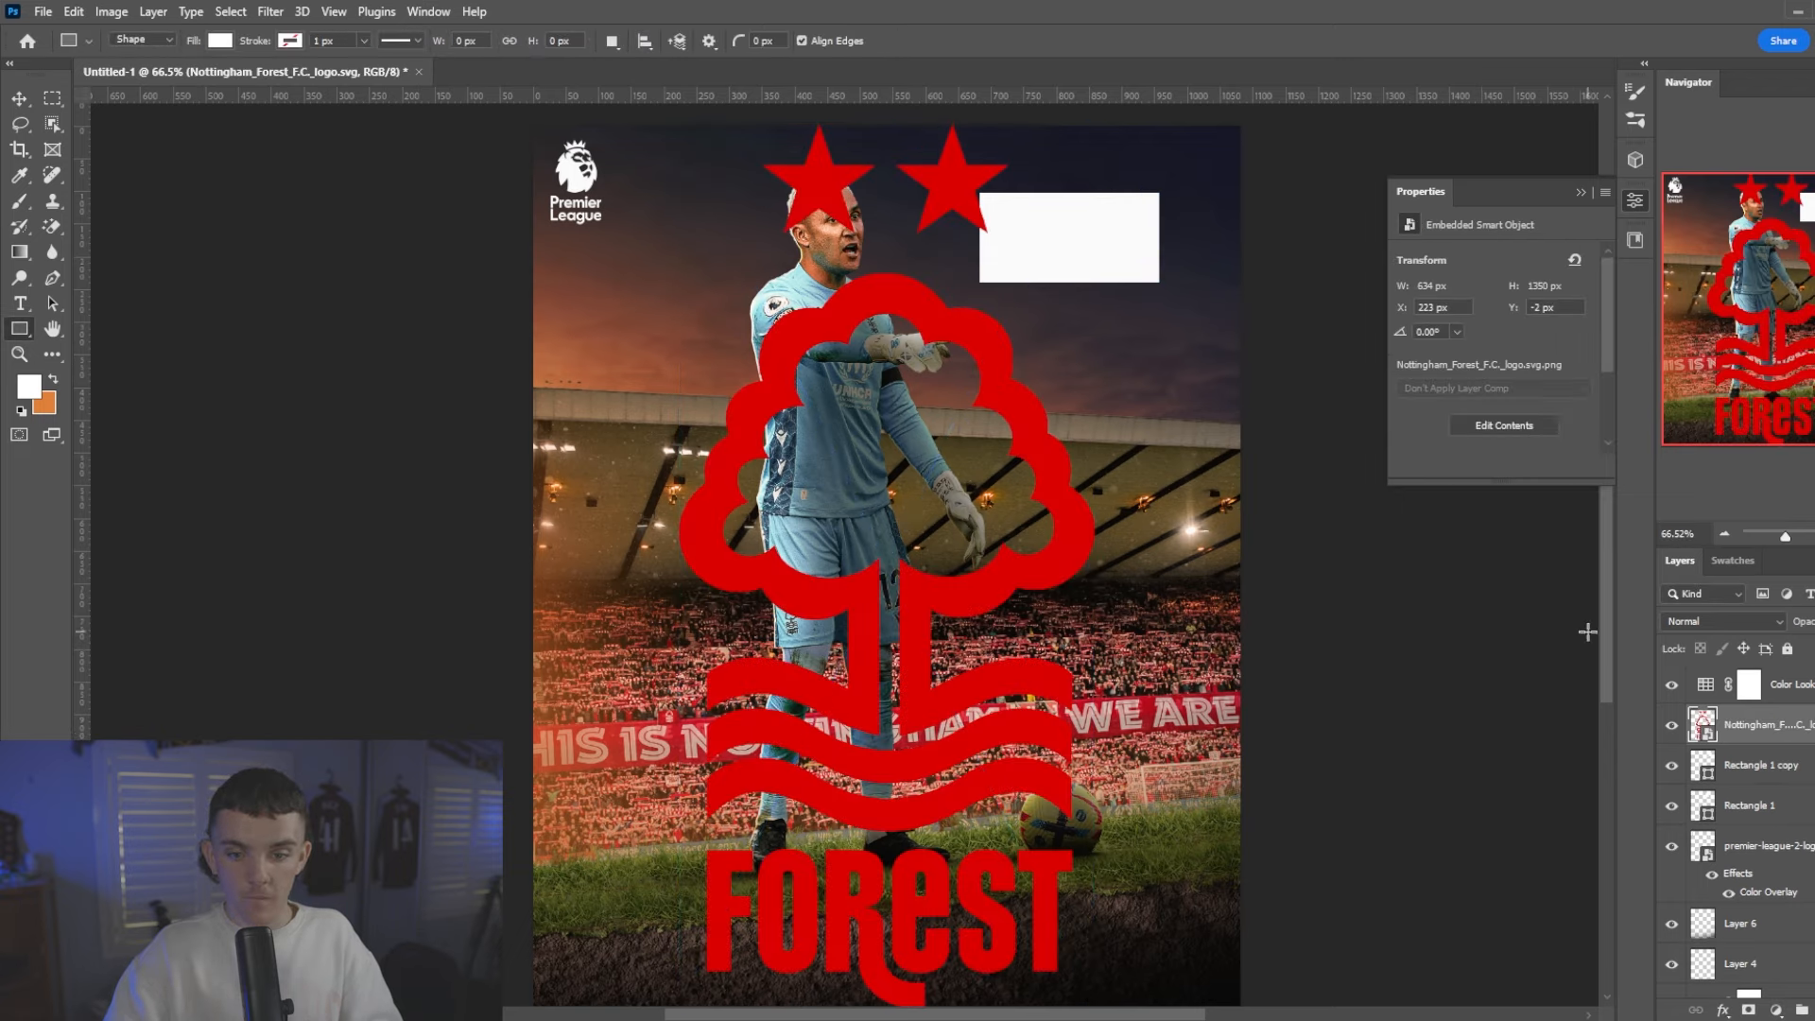
right_click(1783, 737)
click(1607, 613)
key(ctrl+t)
drag(1019, 520, 1027, 212)
click(974, 40)
- Move the Forest logo layer beneath the duplicated square and clip it to the original square
drag(1758, 725, 1793, 757)
right_click(1793, 756)
click(1607, 613)
- Scale the Forest logo to about 1.51%, rotate it about -8.5° and position its tree inside the first square
key(ctrl+t)
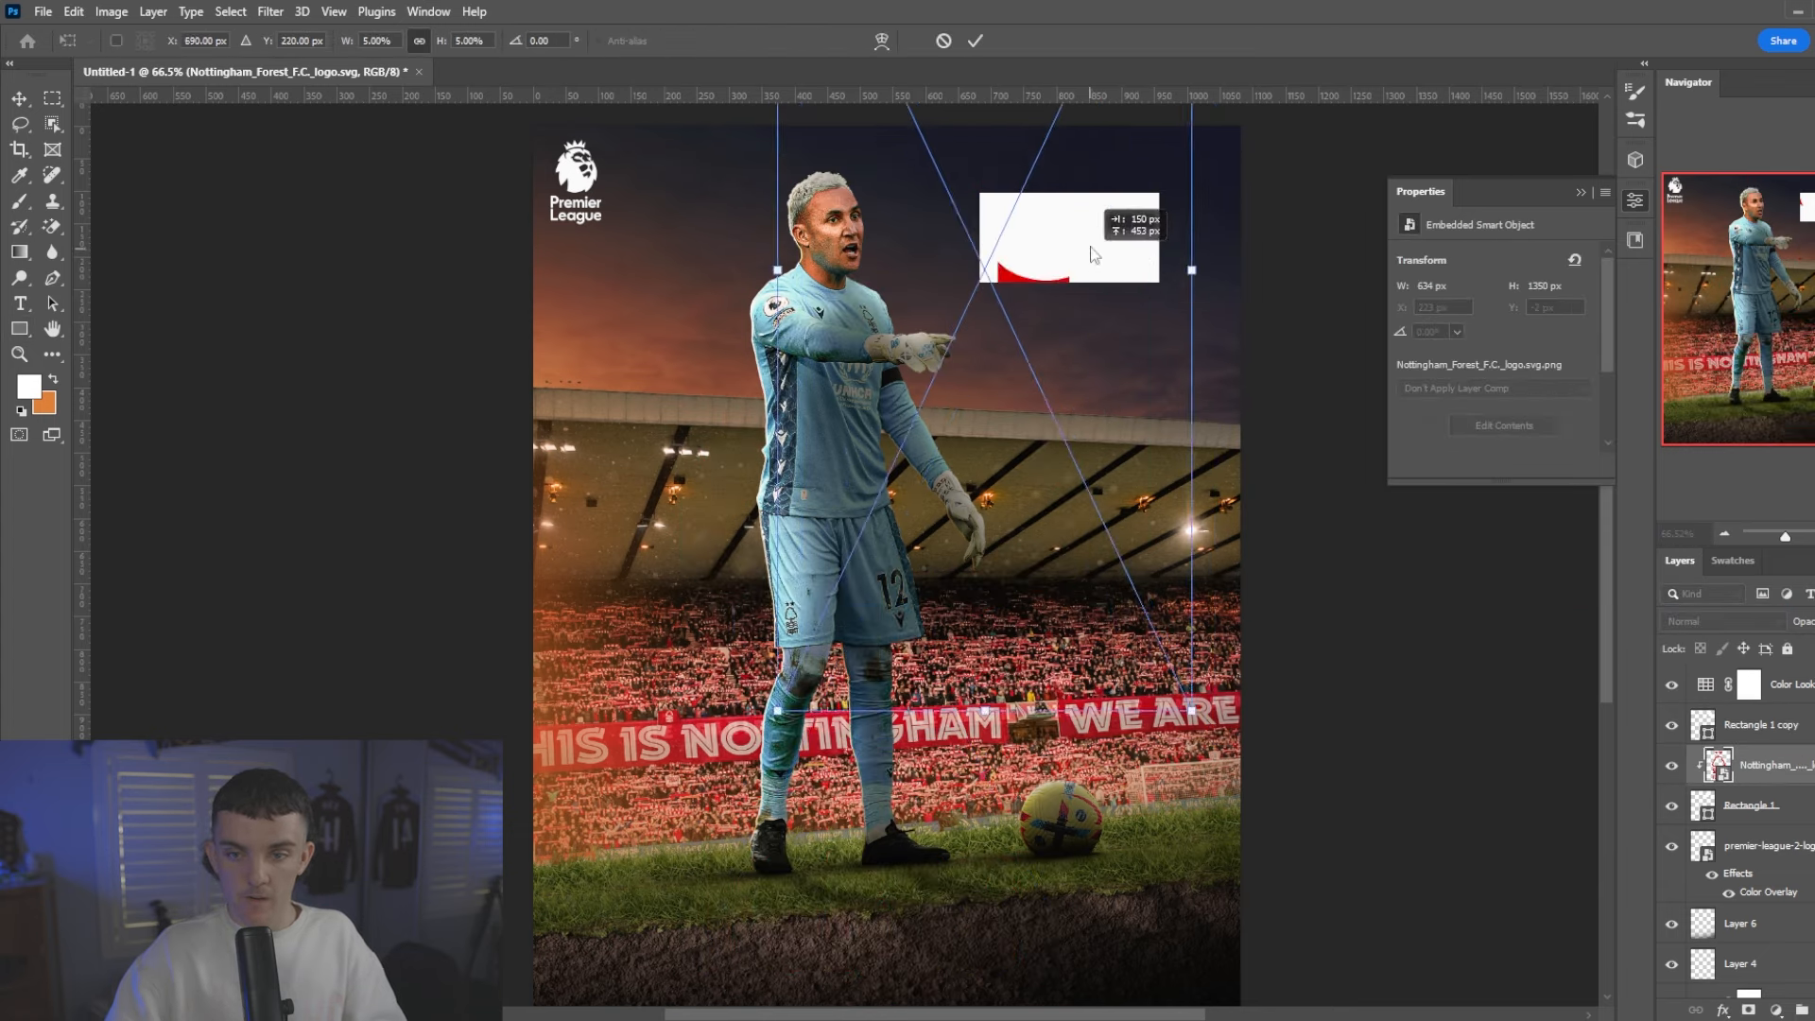
drag(1097, 237, 1102, 274)
drag(1109, 338, 1134, 99)
drag(1142, 221, 1202, 327)
drag(1234, 178, 1099, 251)
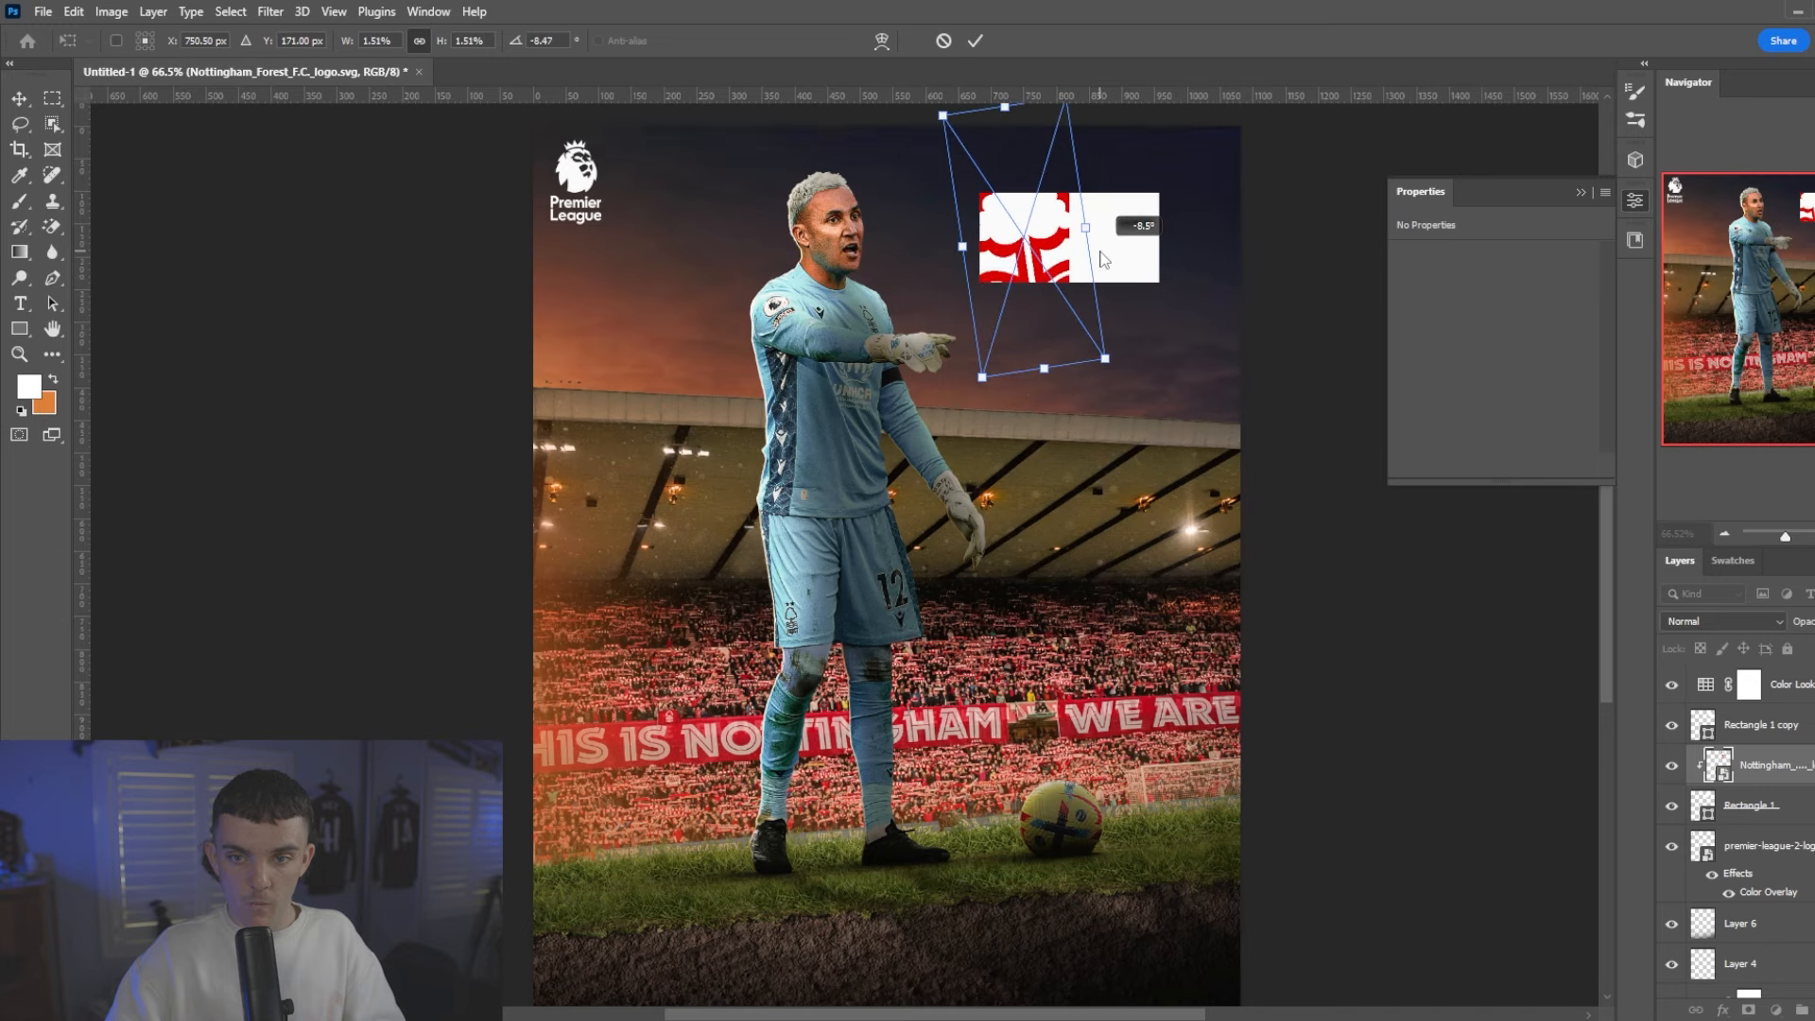
click(975, 44)
- Place the Arsenal_FC.svg image above the duplicated square, clip it to that square and shift it over the square
click(1775, 728)
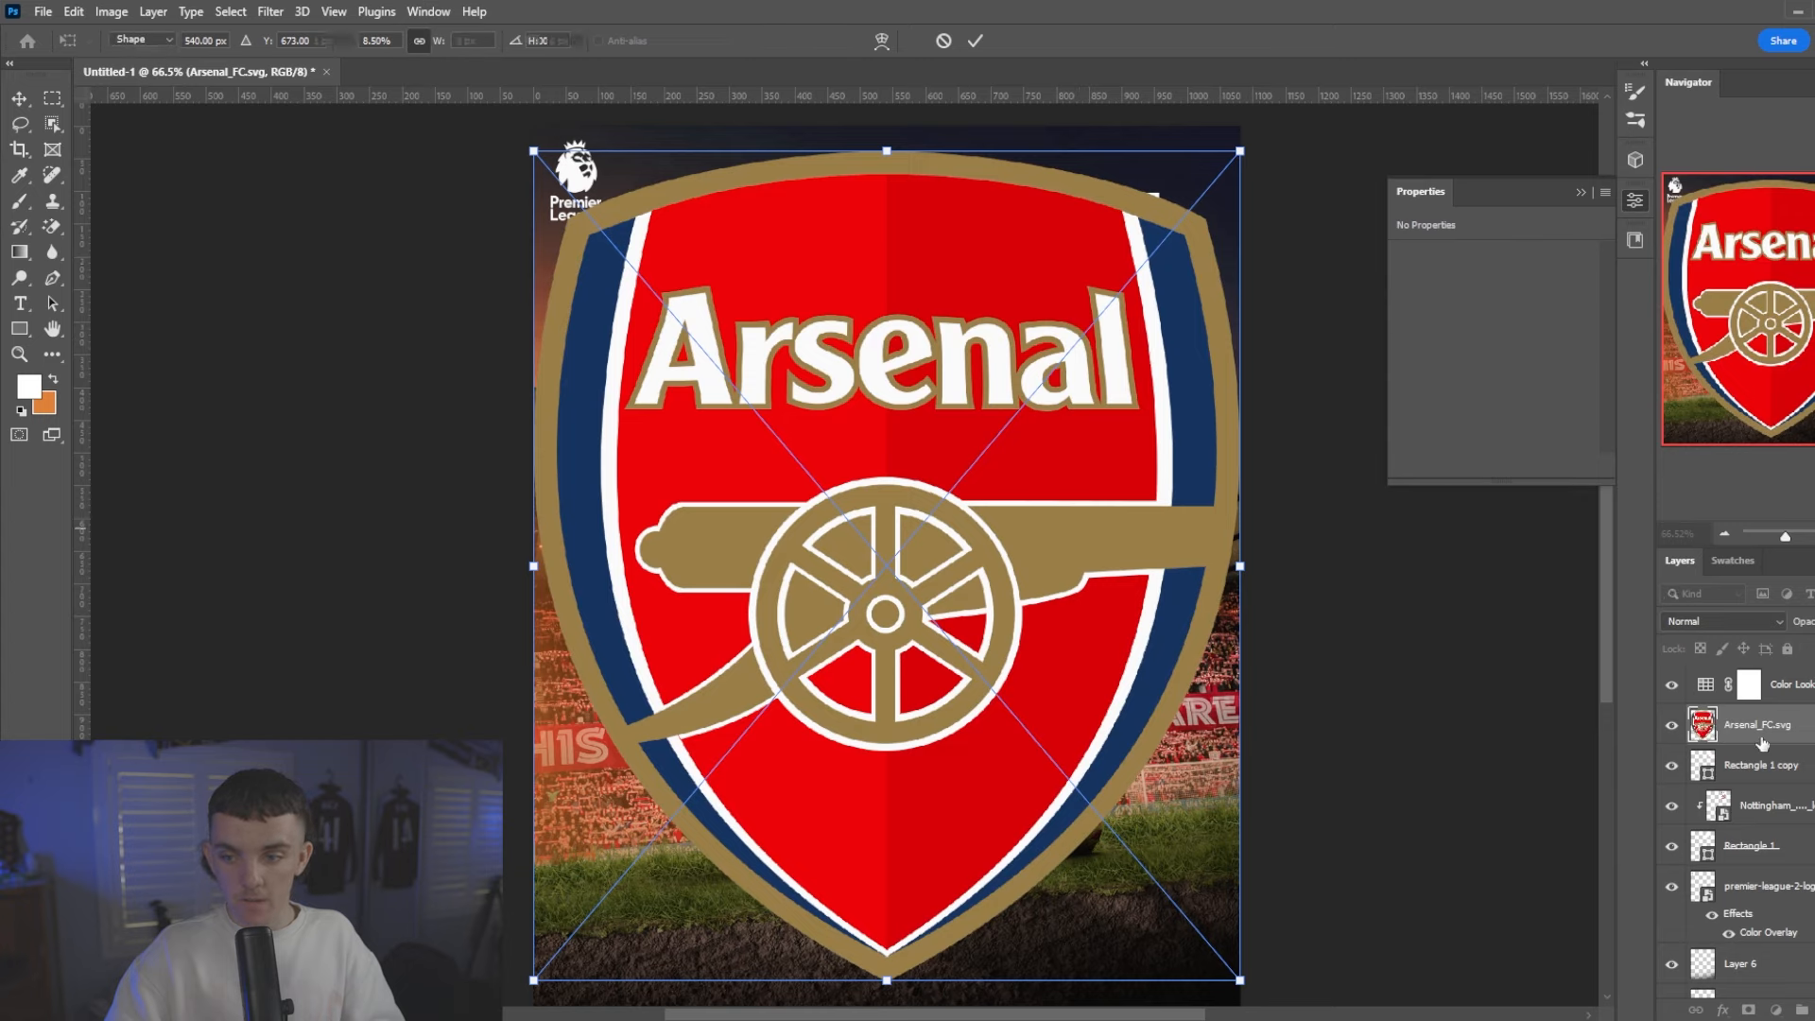
right_click(1762, 744)
click(1588, 614)
drag(1180, 237, 1236, 166)
click(1575, 194)
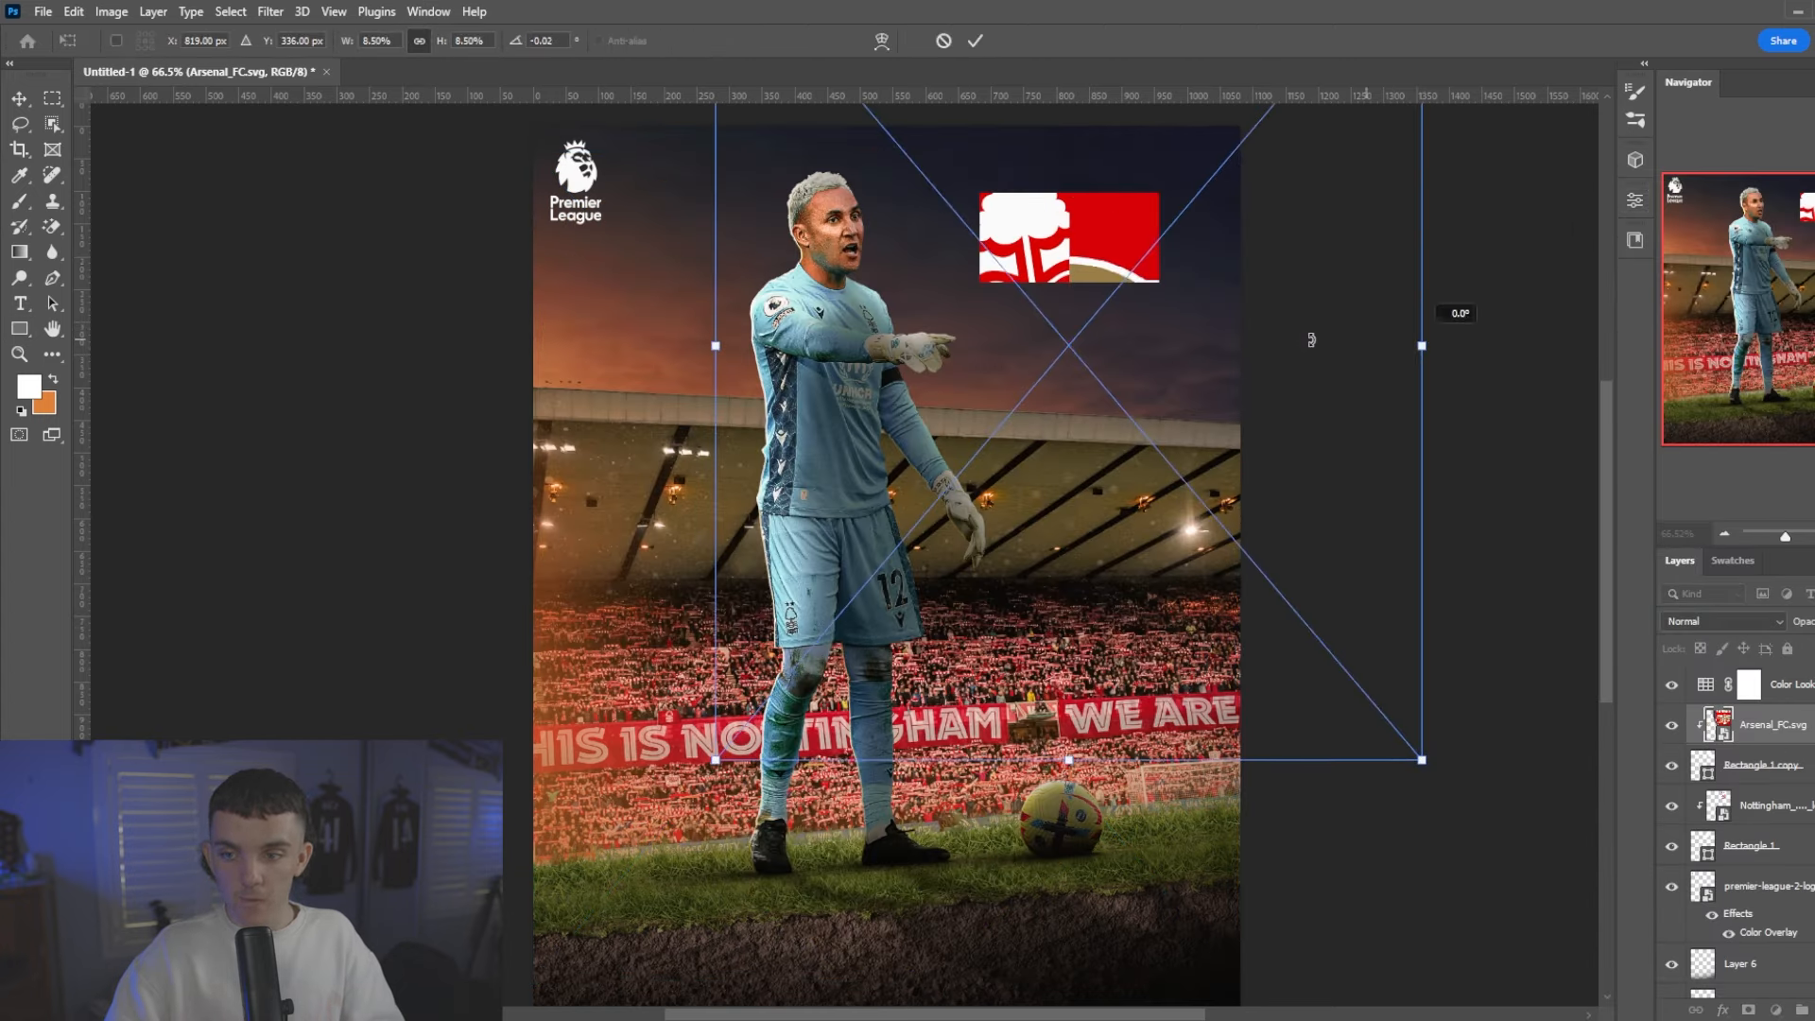
- Scale the Arsenal crest to about 2.58%, rotate it about -5.8° and position its cannon wheel inside the second square
drag(1311, 340, 1219, 339)
key(ctrl+z)
drag(1423, 346, 929, 339)
drag(902, 343, 1238, 253)
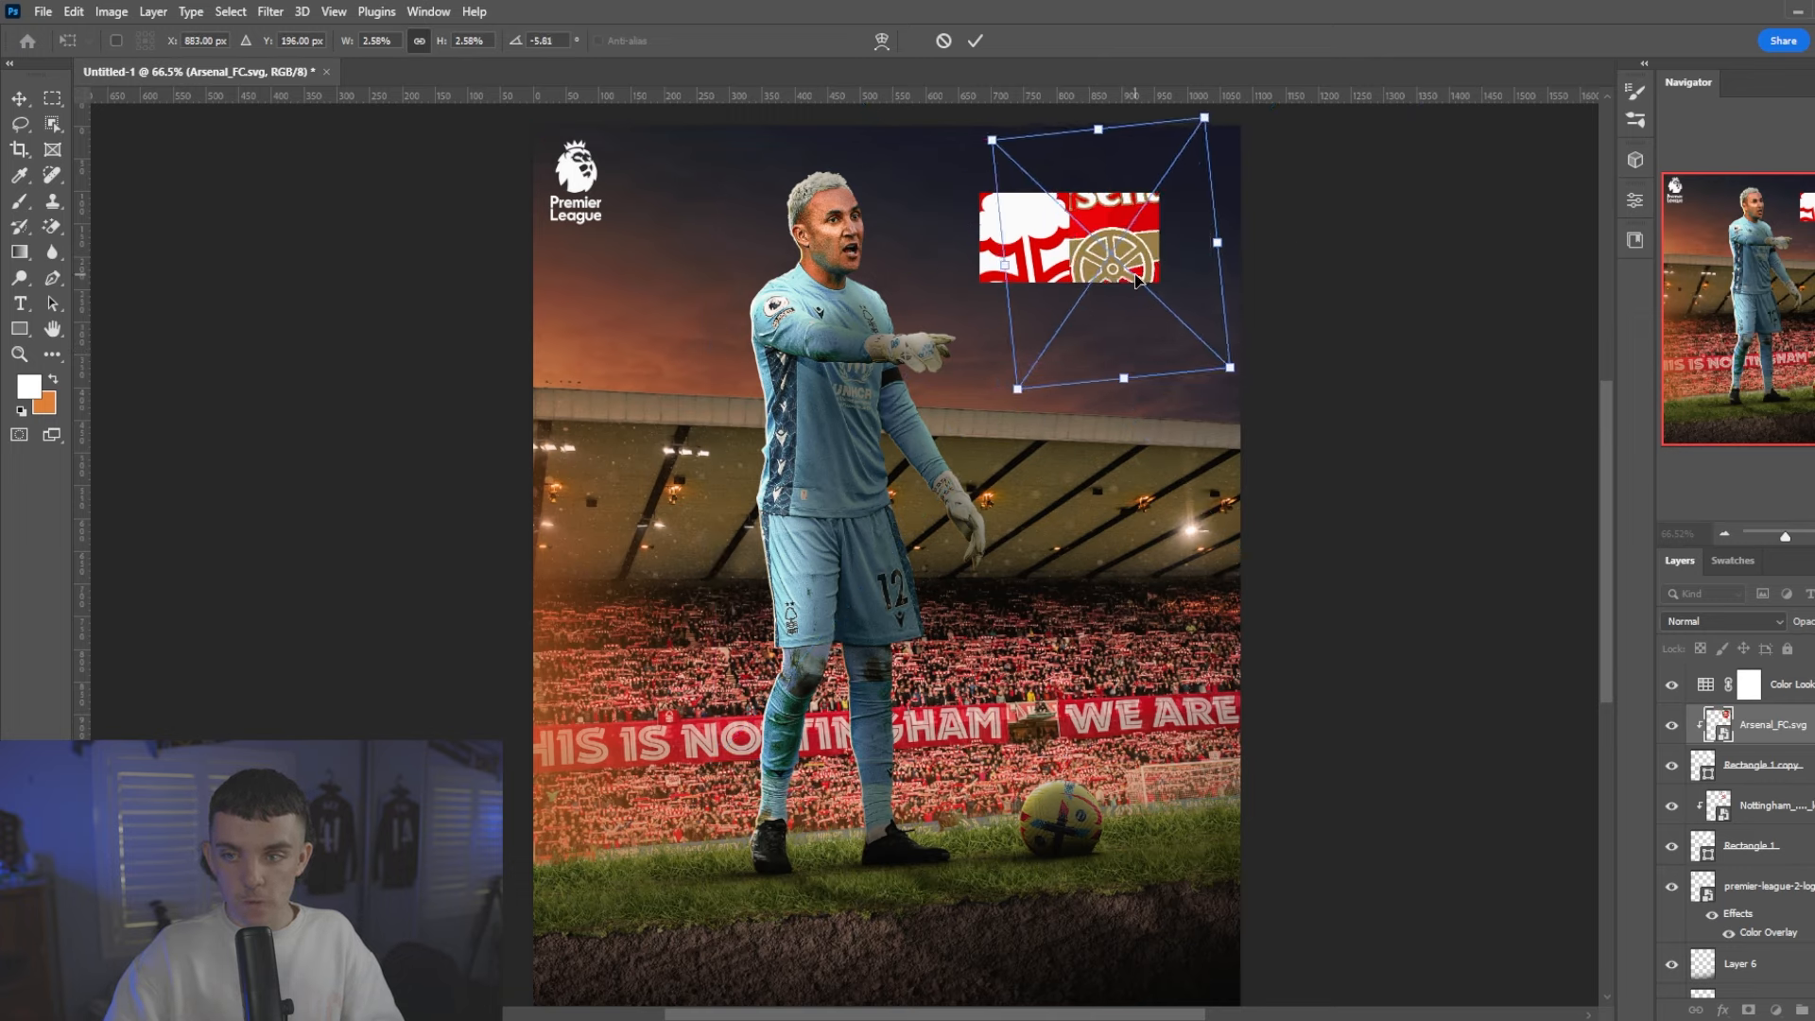
key(Return)
- Draw a white rectangle of about 277 × 37 px along the top edge of the two logo squares, layered above the Premier League logo
click(1780, 847)
click(1762, 886)
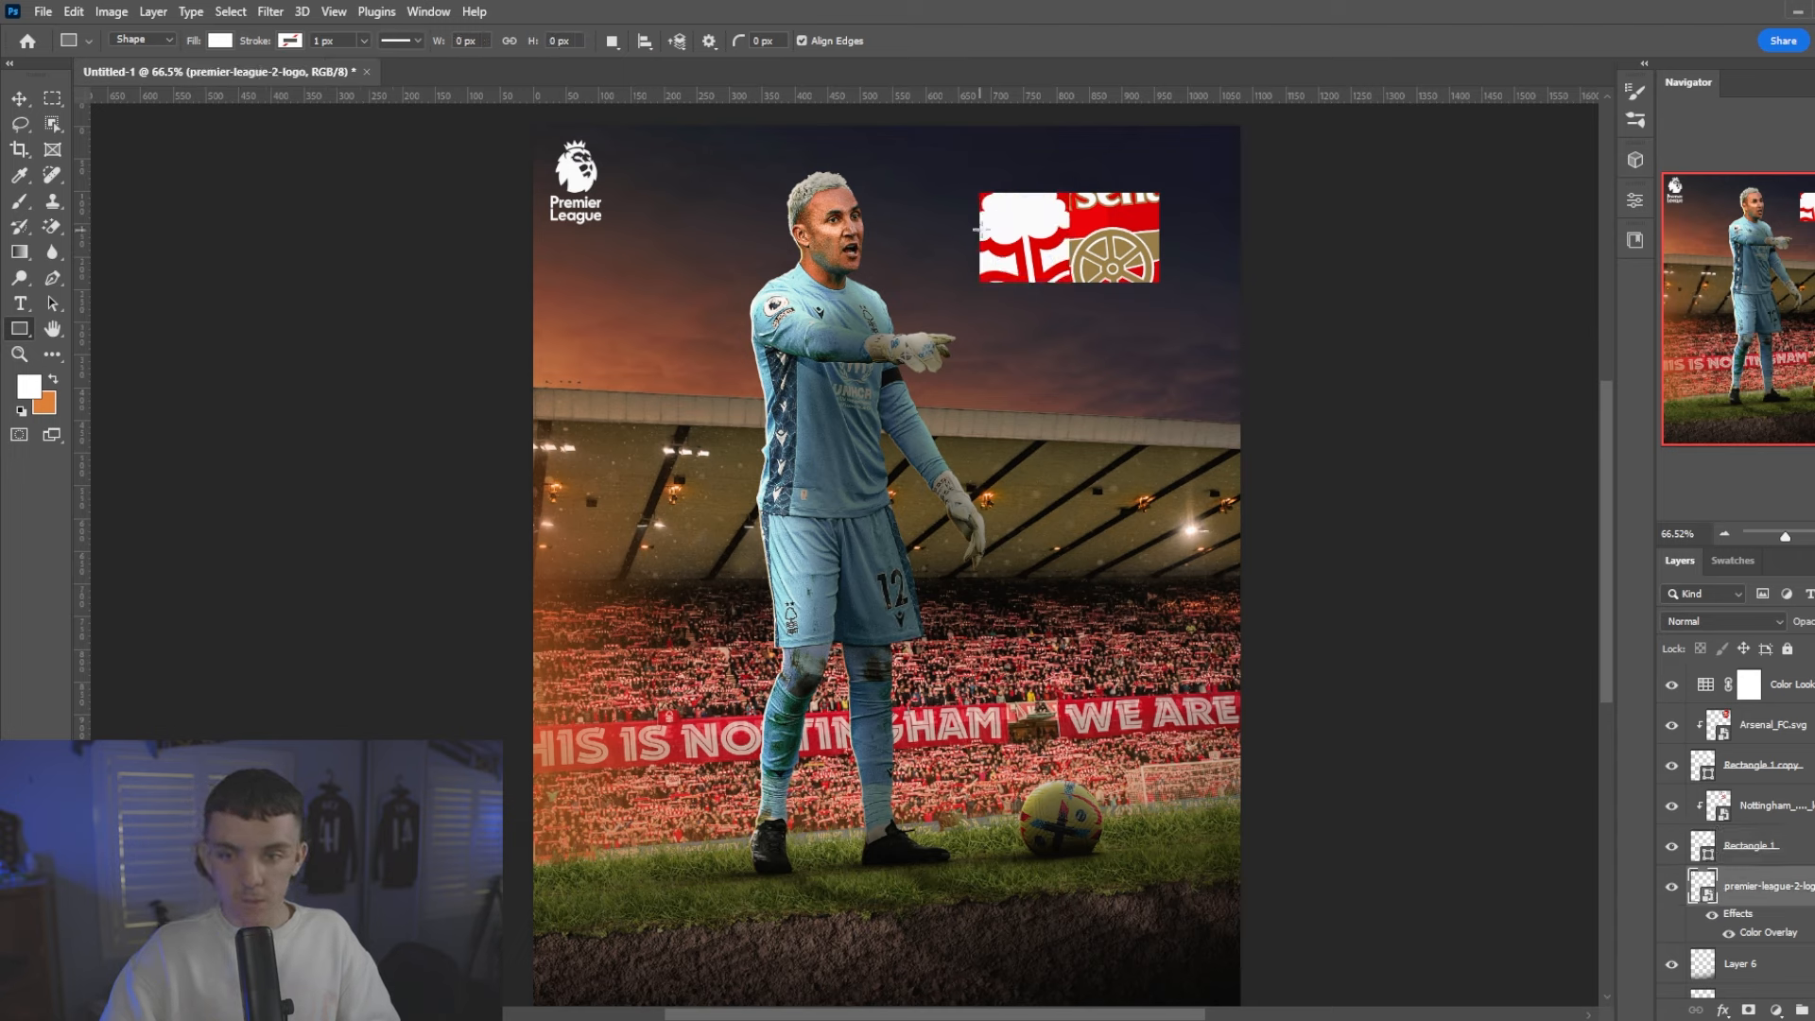
drag(979, 227, 1116, 195)
key(ctrl+t)
key(Return)
key(v)
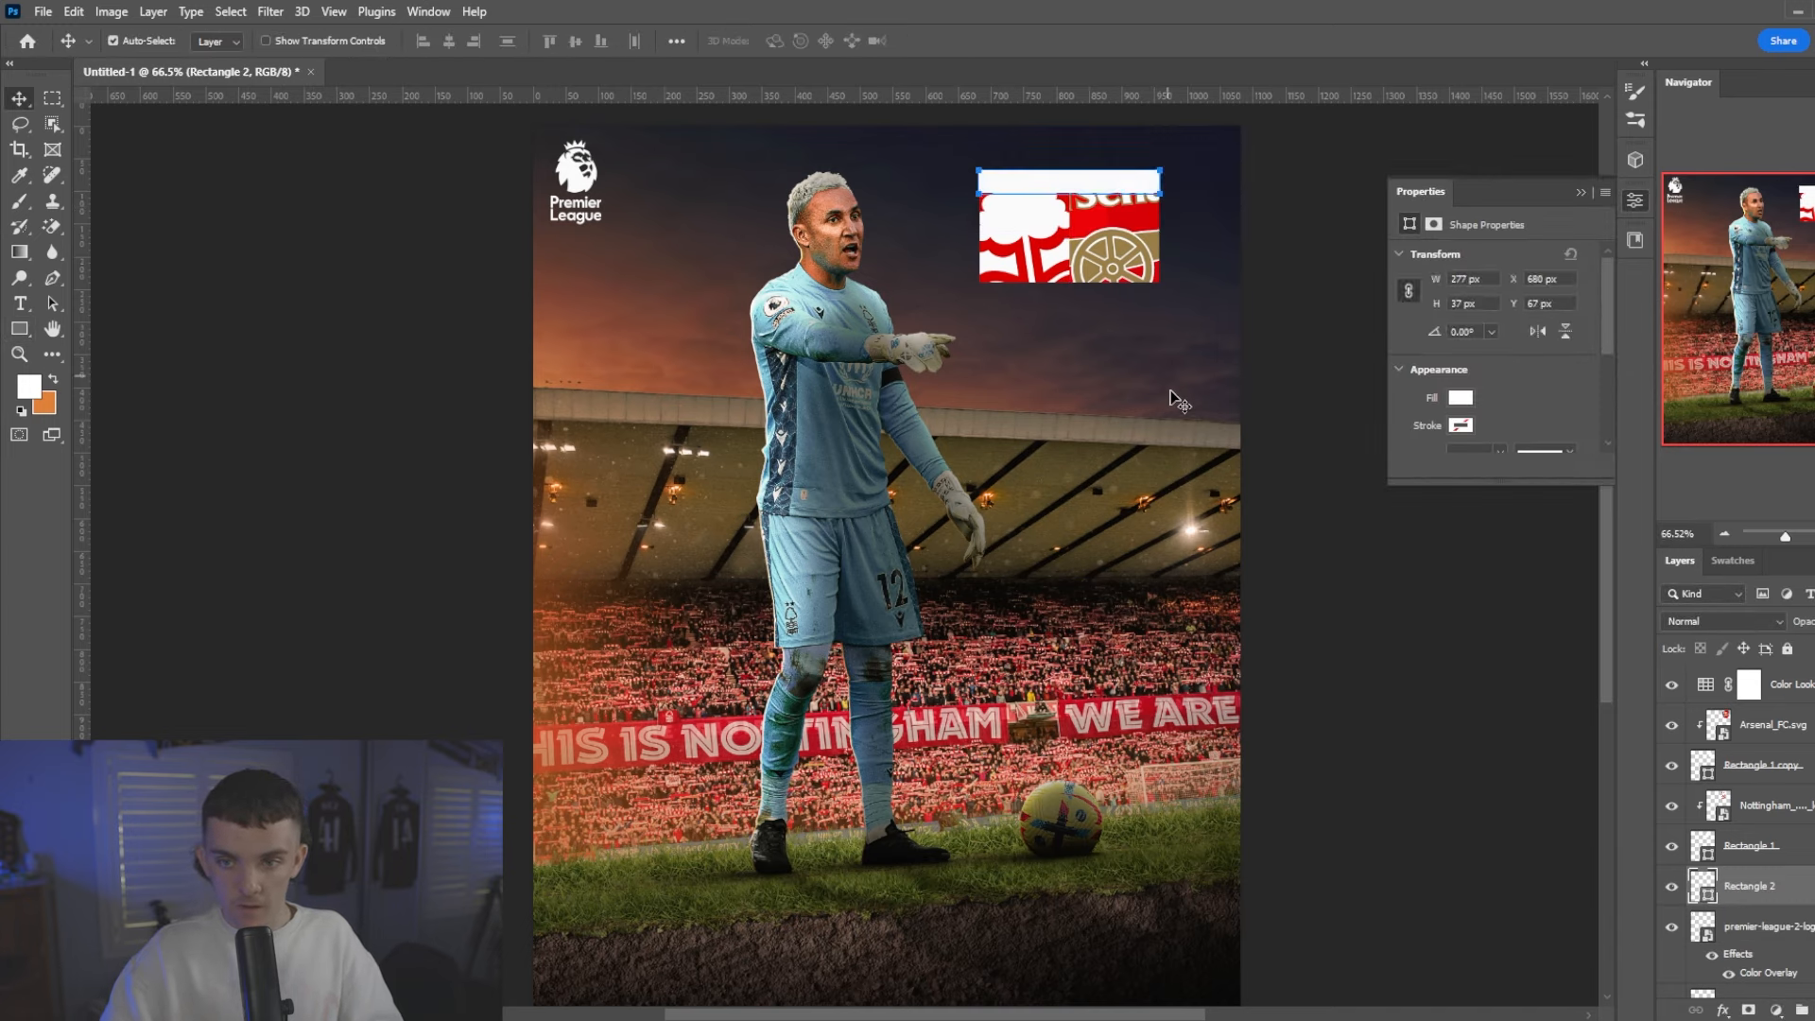
click(1196, 406)
scroll(1125, 219, up, 10)
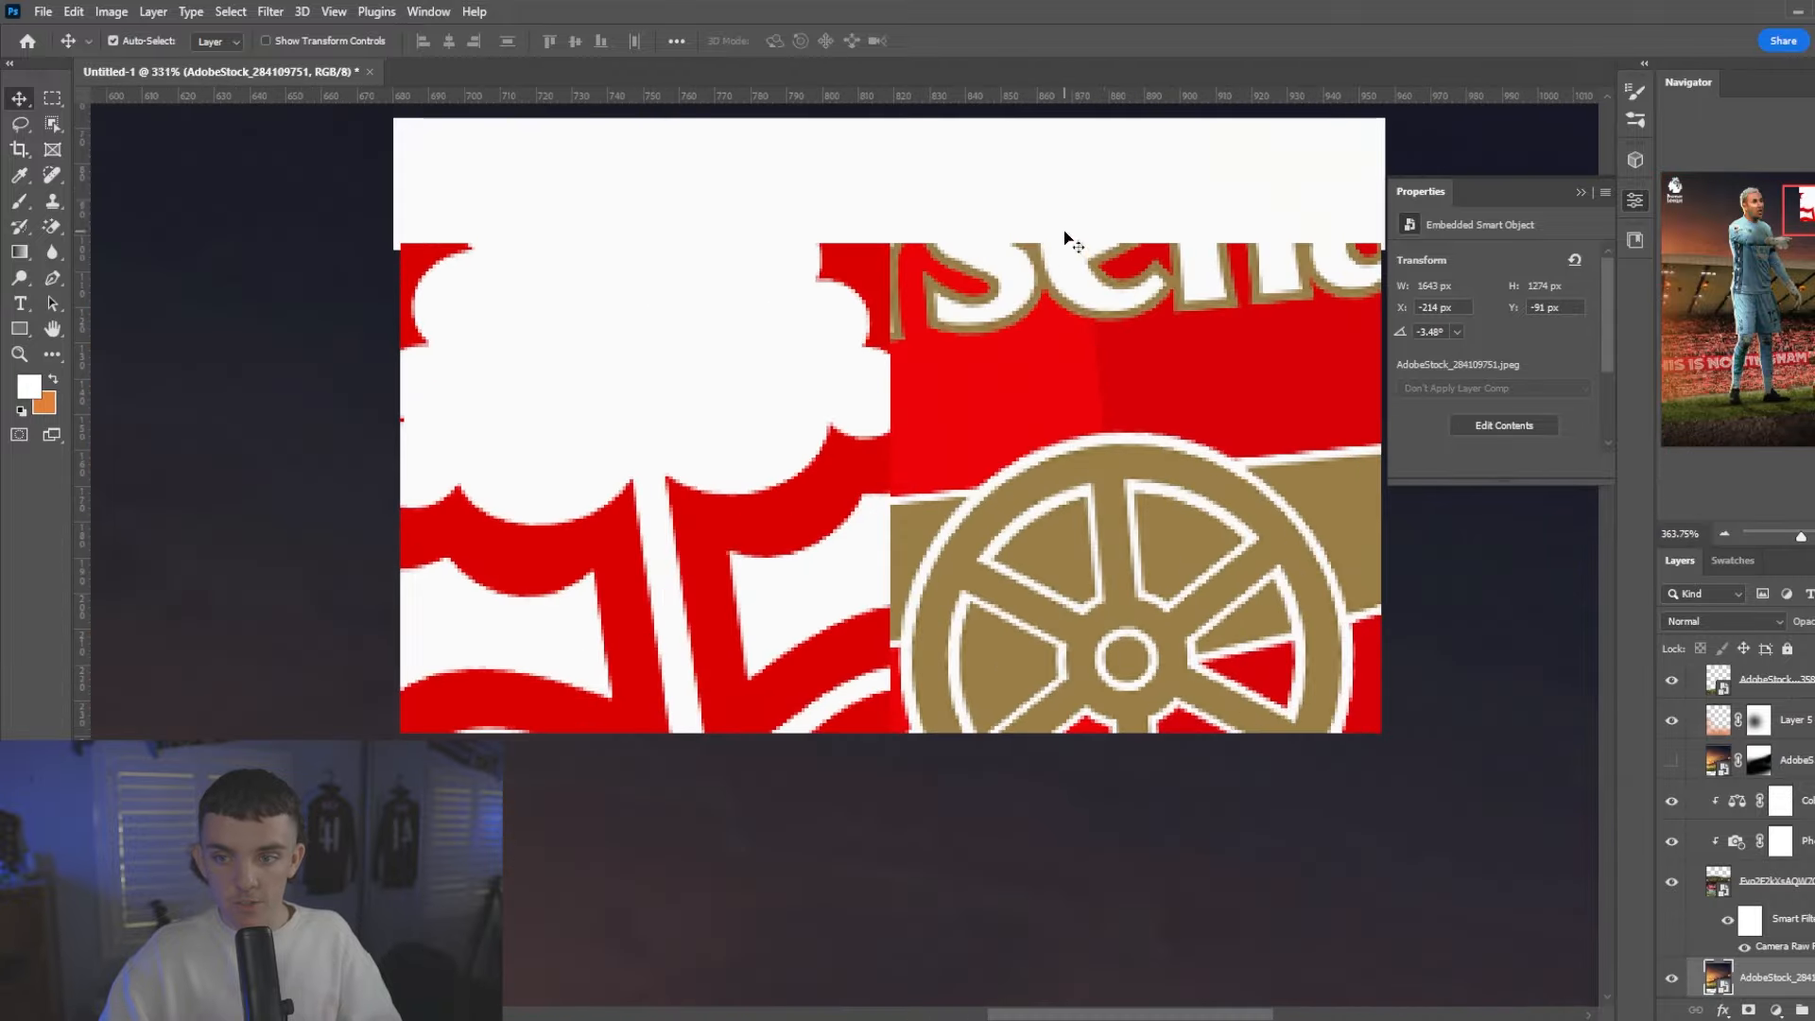
- Narrow the white rectangle above the logo squares to about 274 px so its sides line up with their outer edges
click(1094, 200)
scroll(1219, 264, up, 2)
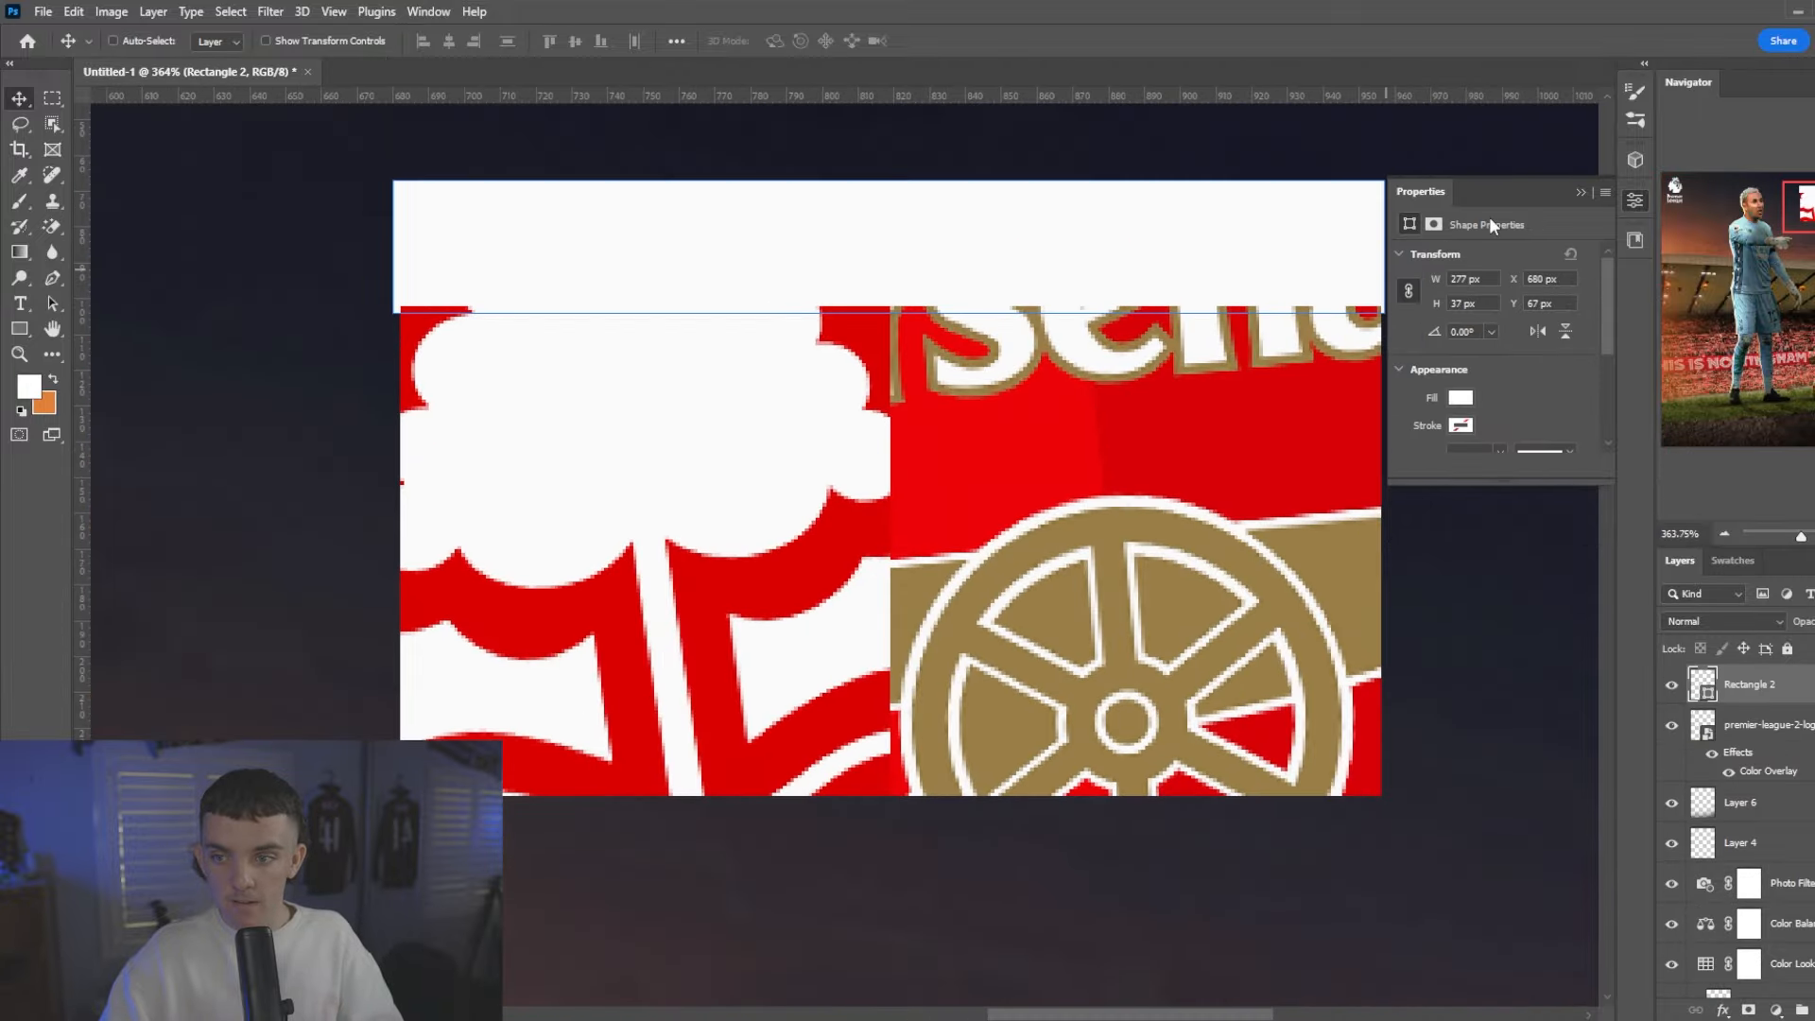
click(1584, 194)
key(ctrl+t)
click(728, 382)
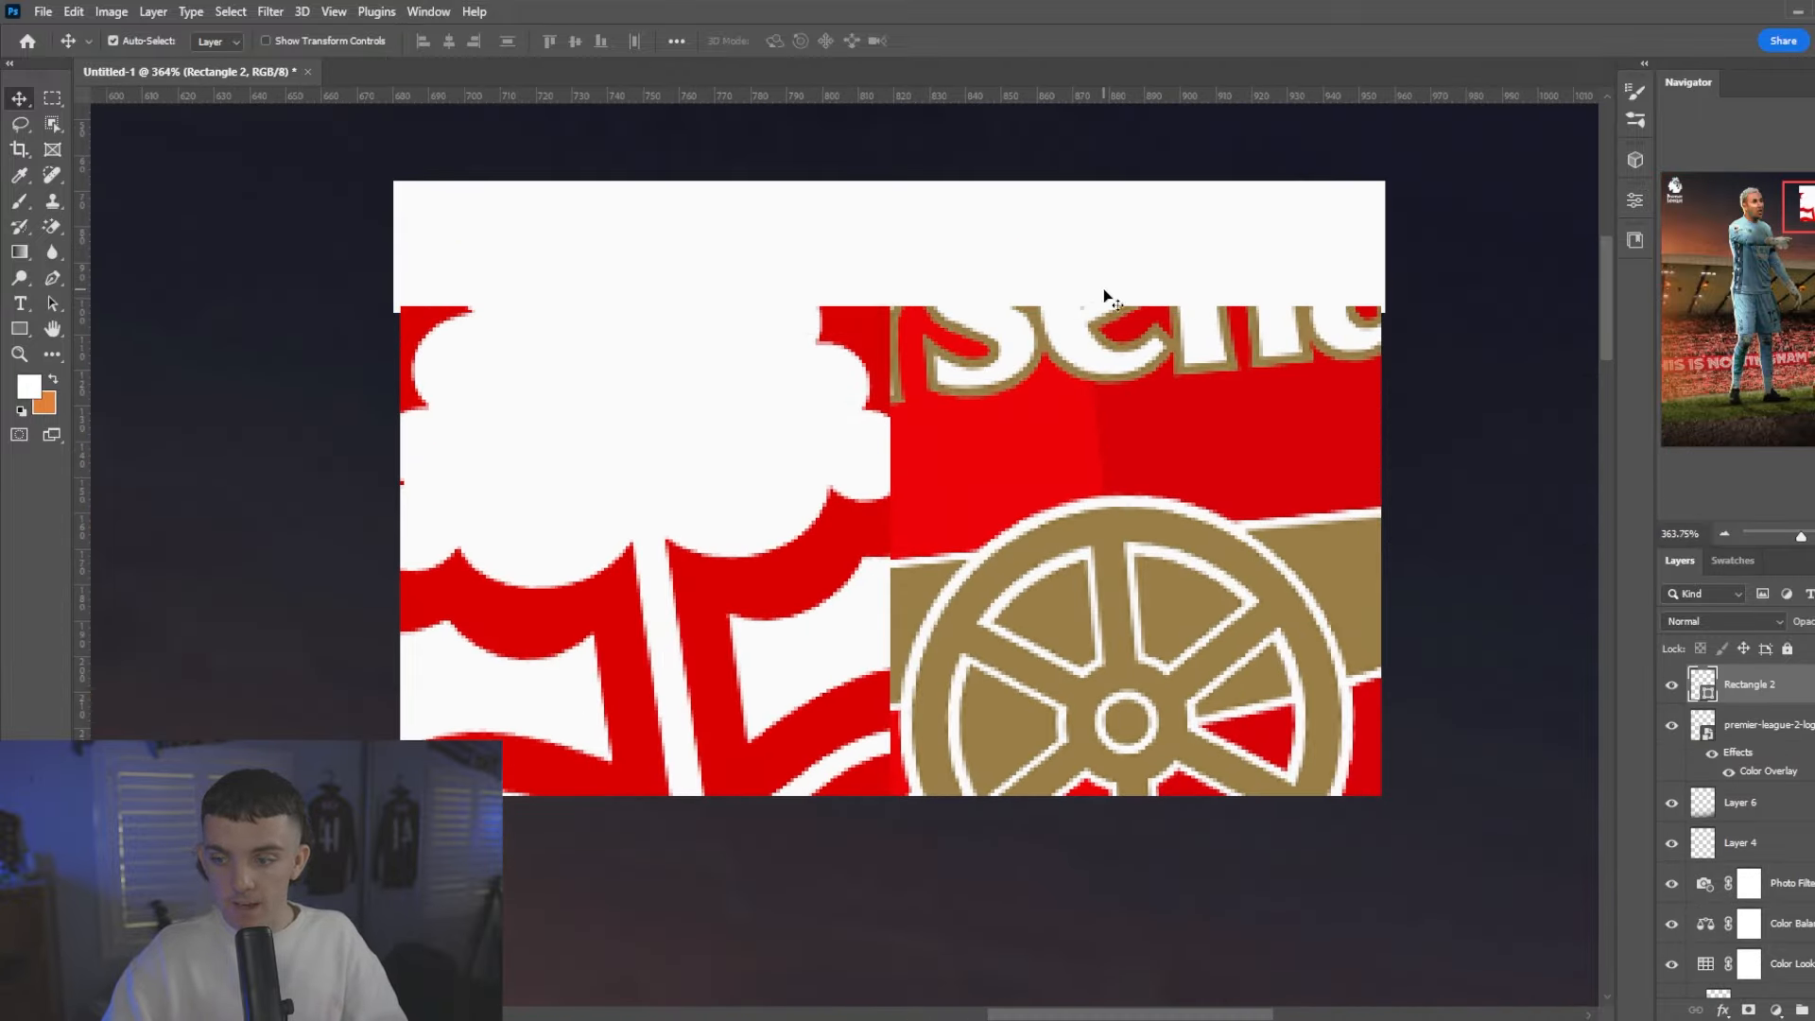
key(ctrl+t)
drag(1385, 247, 1381, 247)
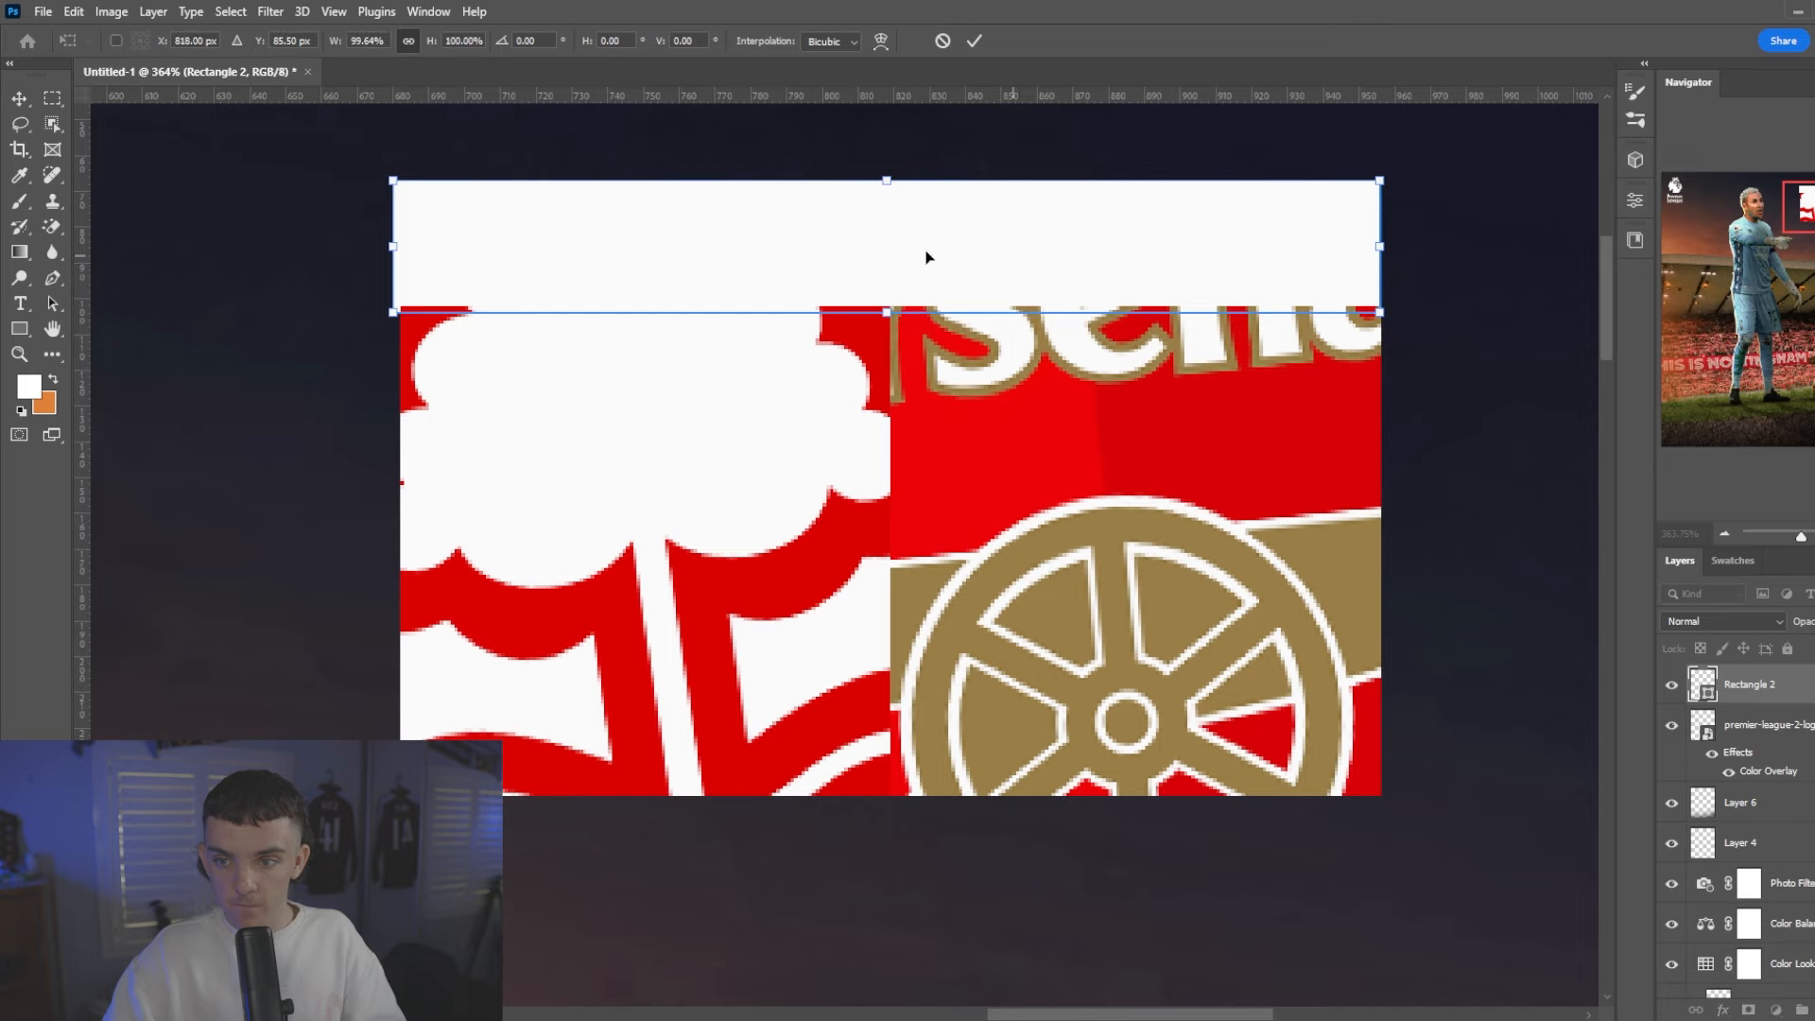
drag(399, 250, 405, 250)
scroll(405, 249, up, 1)
key(Return)
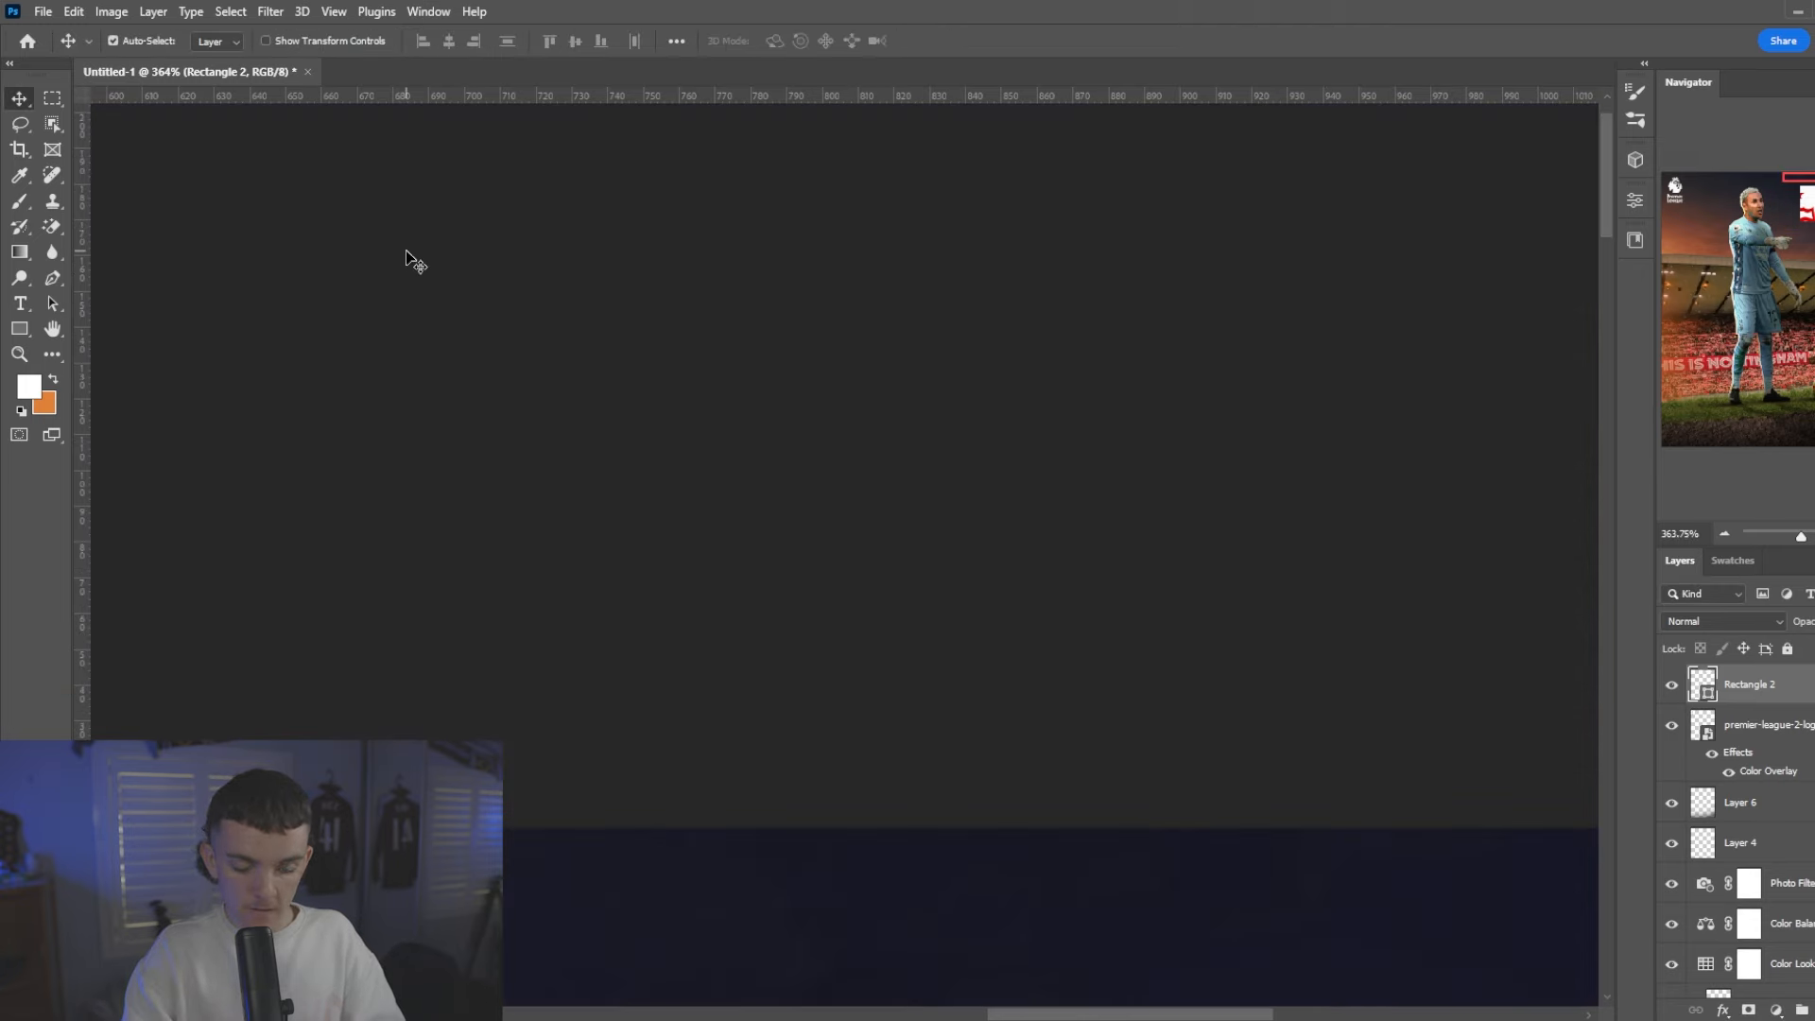
- Raise the white rectangle by about 2 px so it sits flush on the top edge of the two squares
key(ctrl+0)
scroll(991, 170, up, 5)
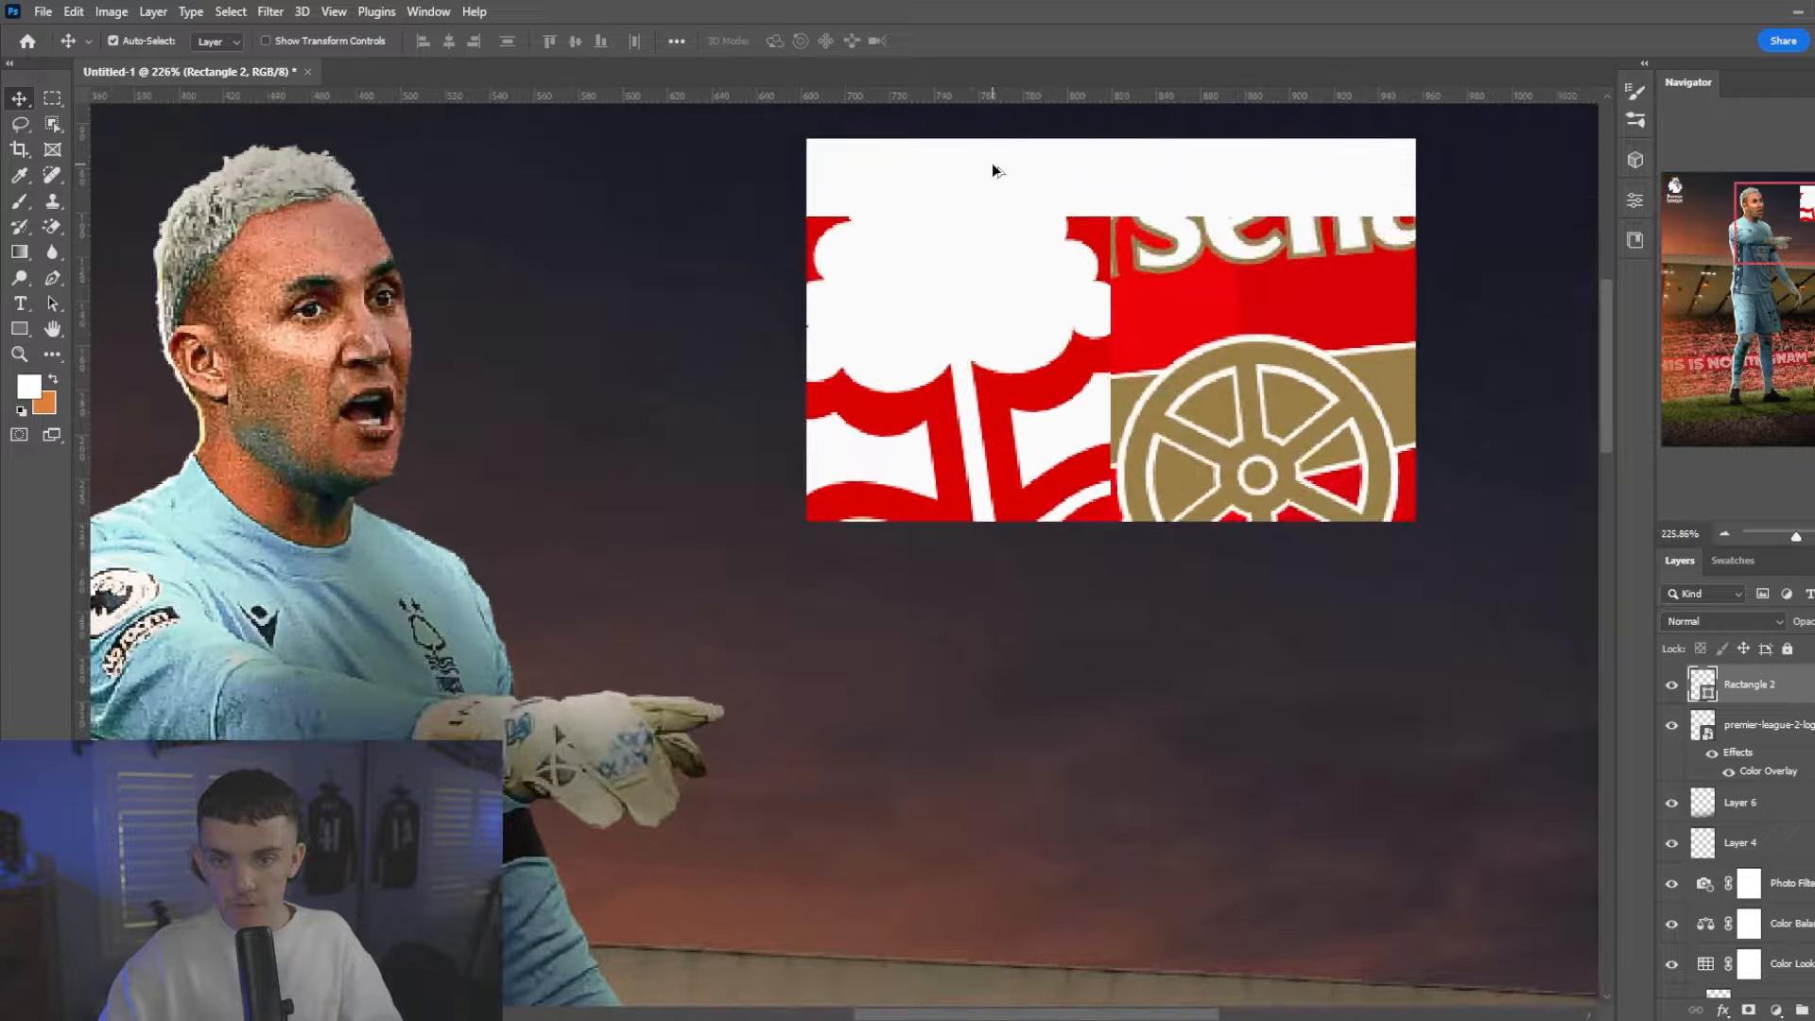
key(ctrl+t)
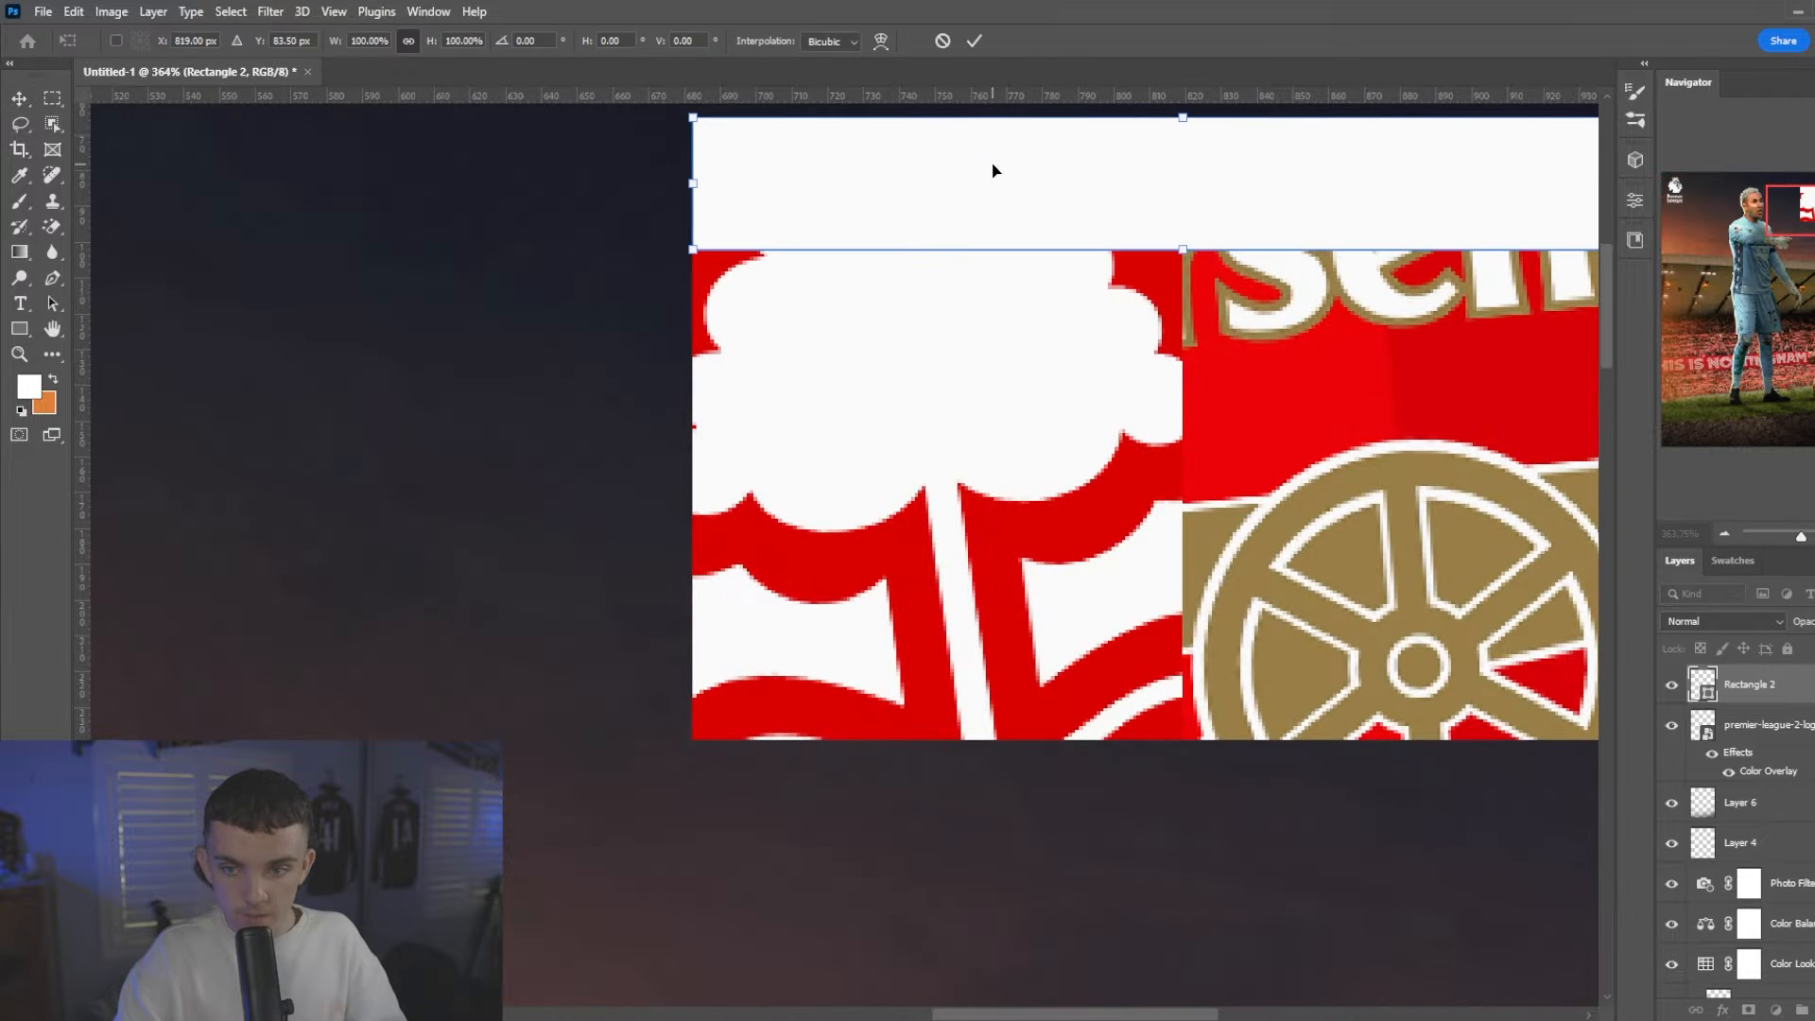
key(Return)
scroll(966, 281, down, 3)
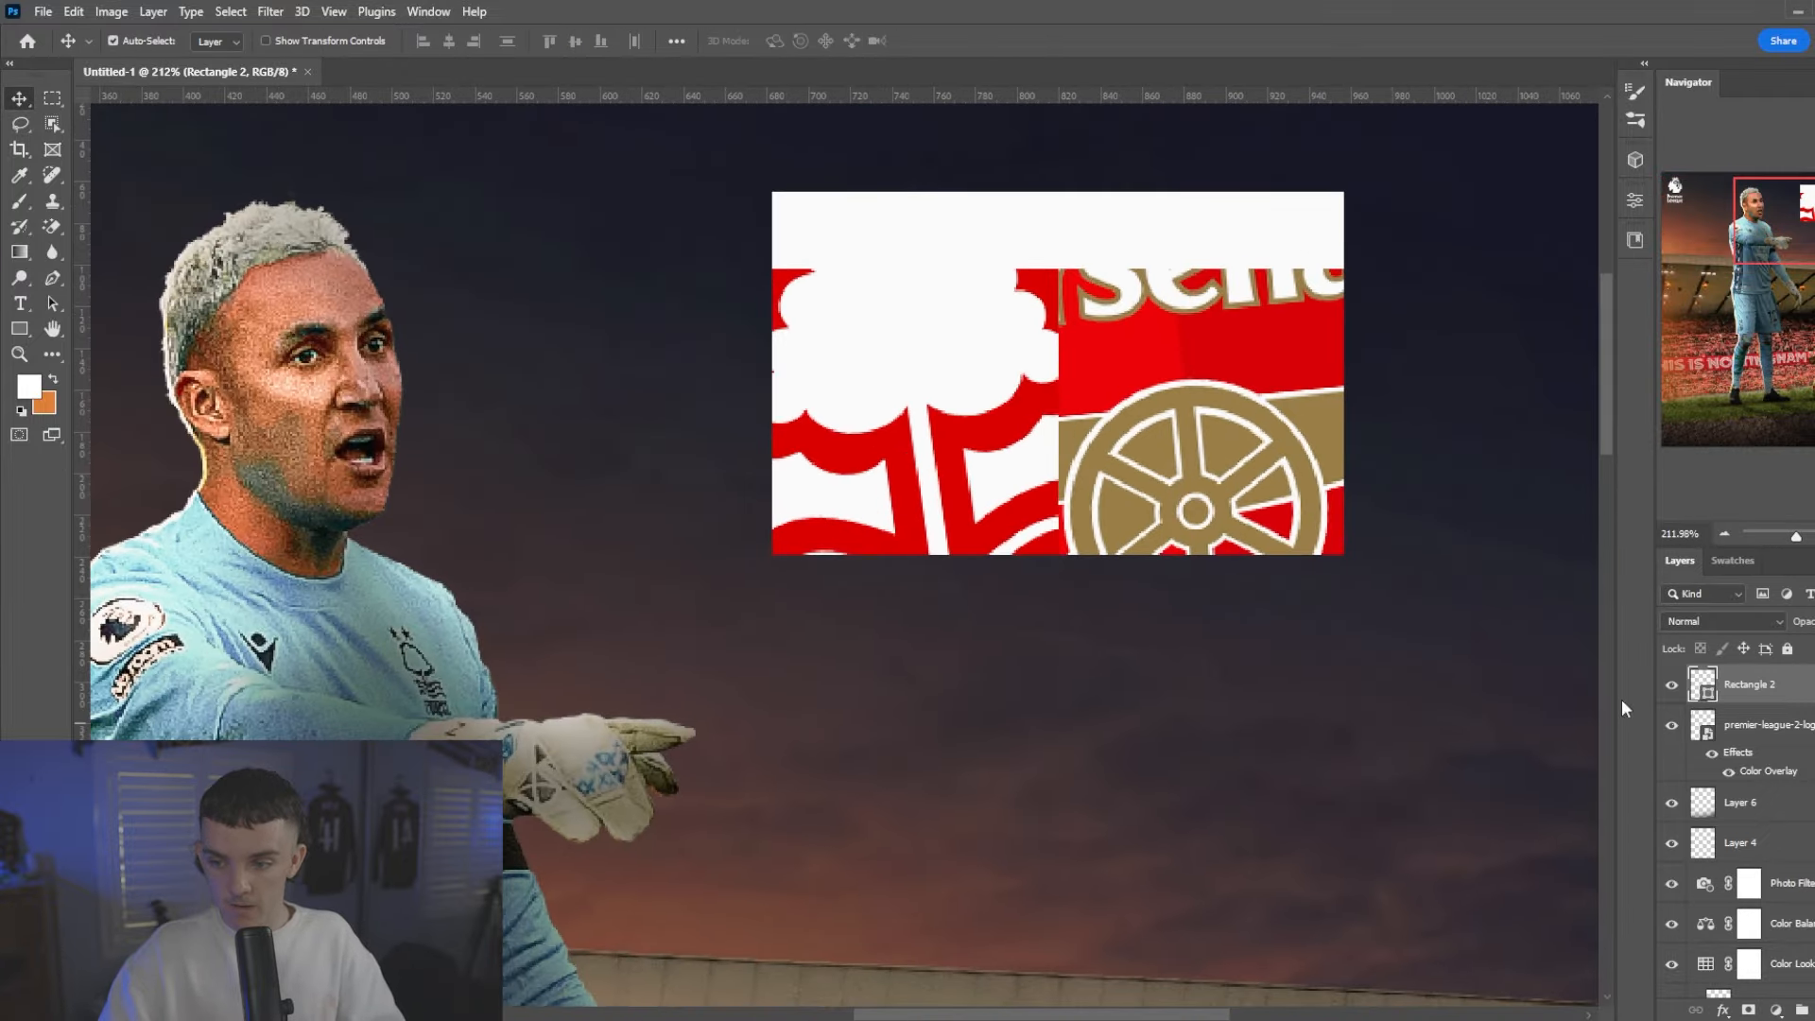
- Add a centred text layer reading "city ground" in Dharma Gothic E ExBold
key(t)
click(967, 596)
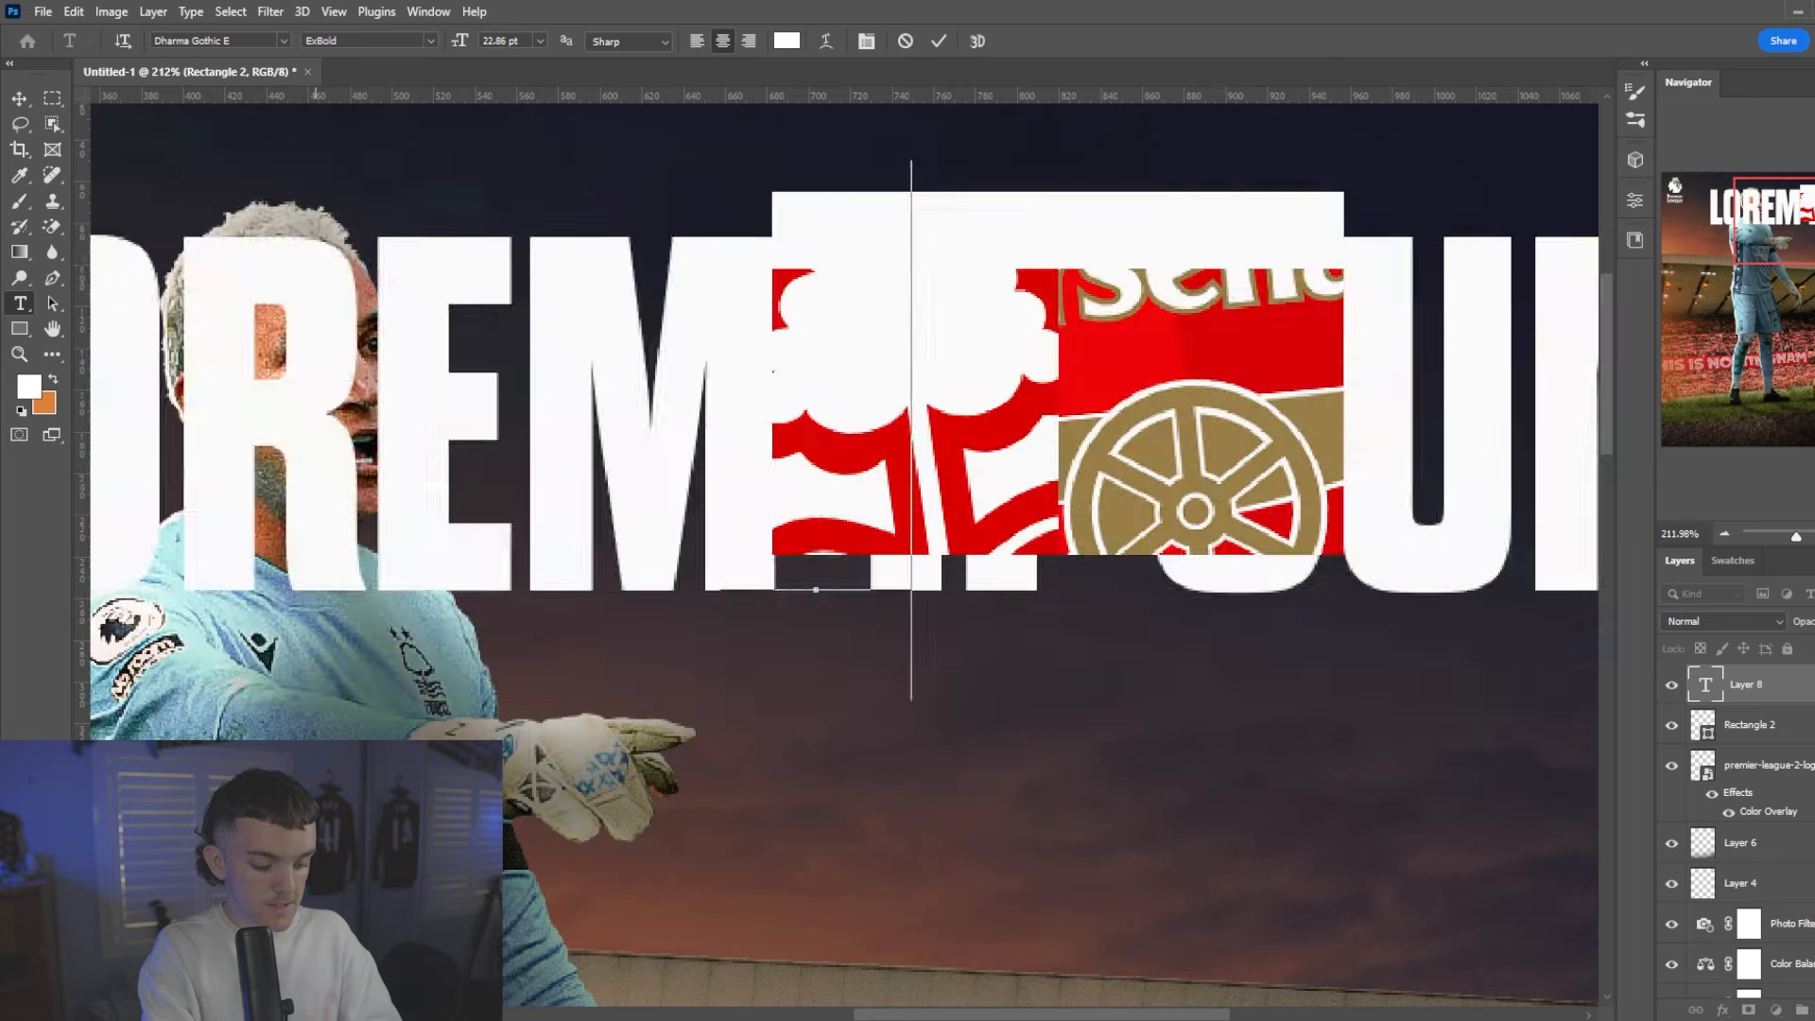
text(CITY GROUND)
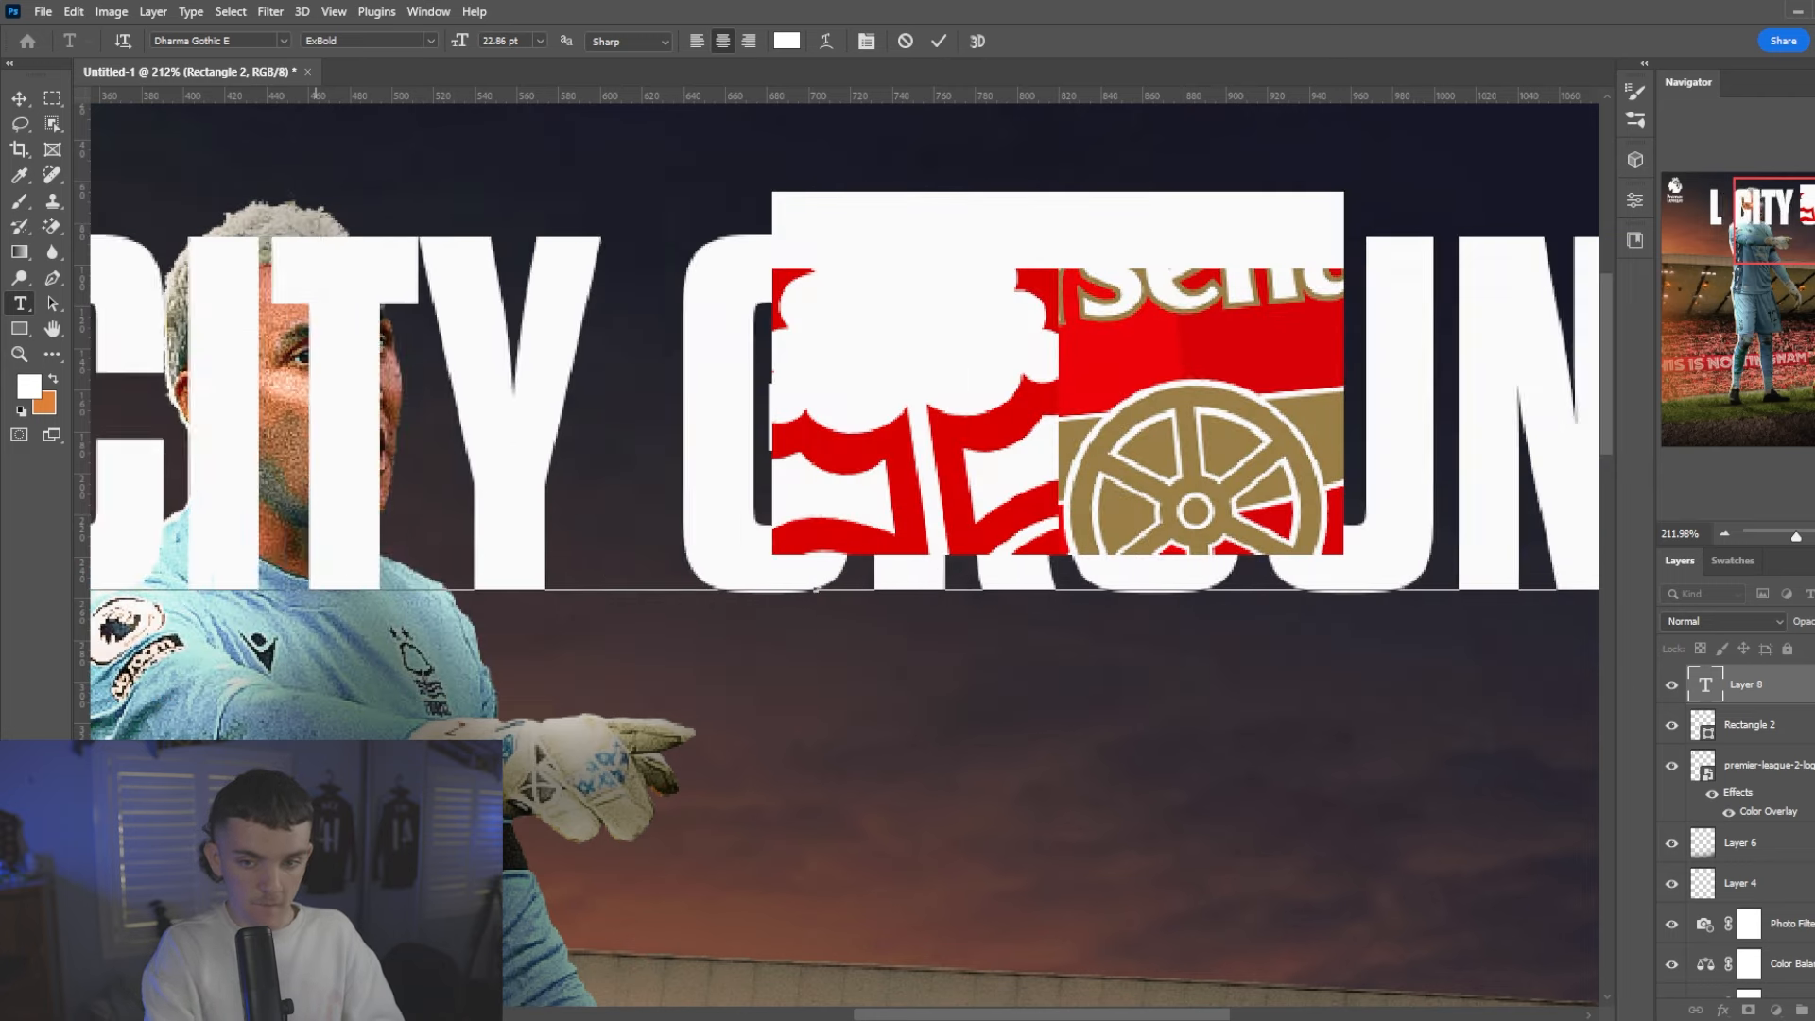
click(938, 41)
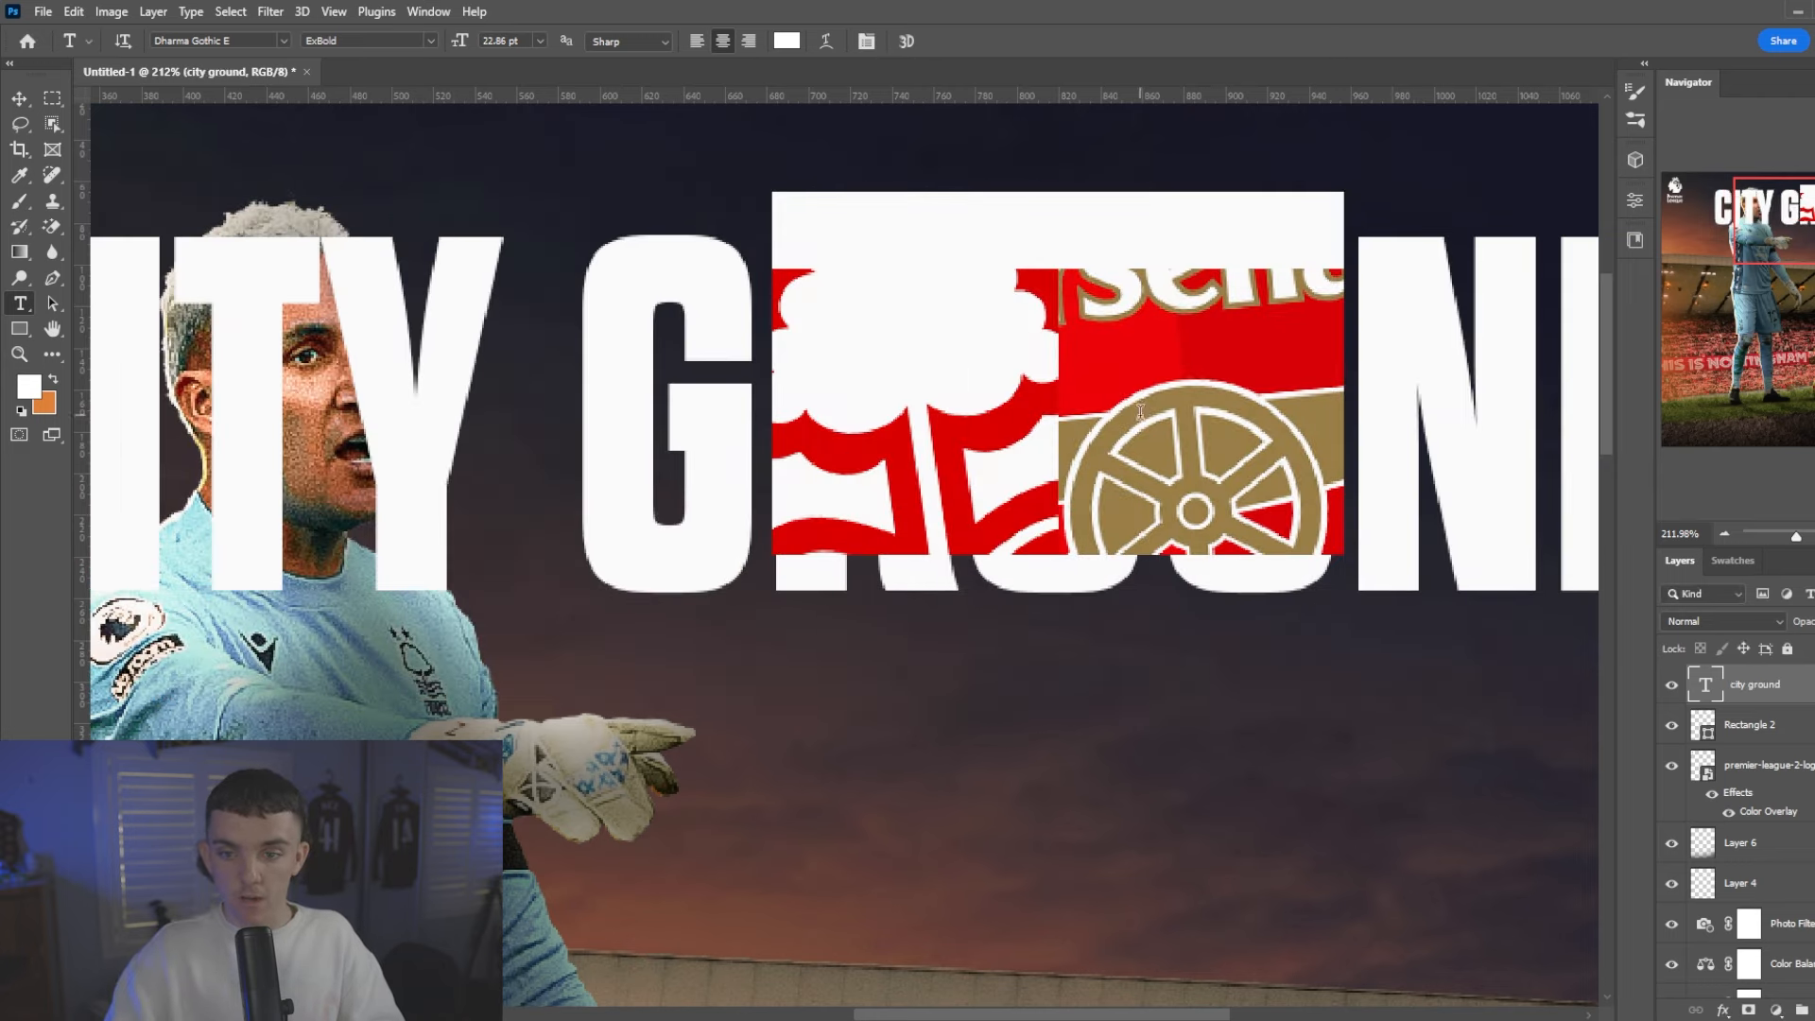
- Recolour the CITY GROUND text with the red sampled from the club logos
key(i)
click(1737, 561)
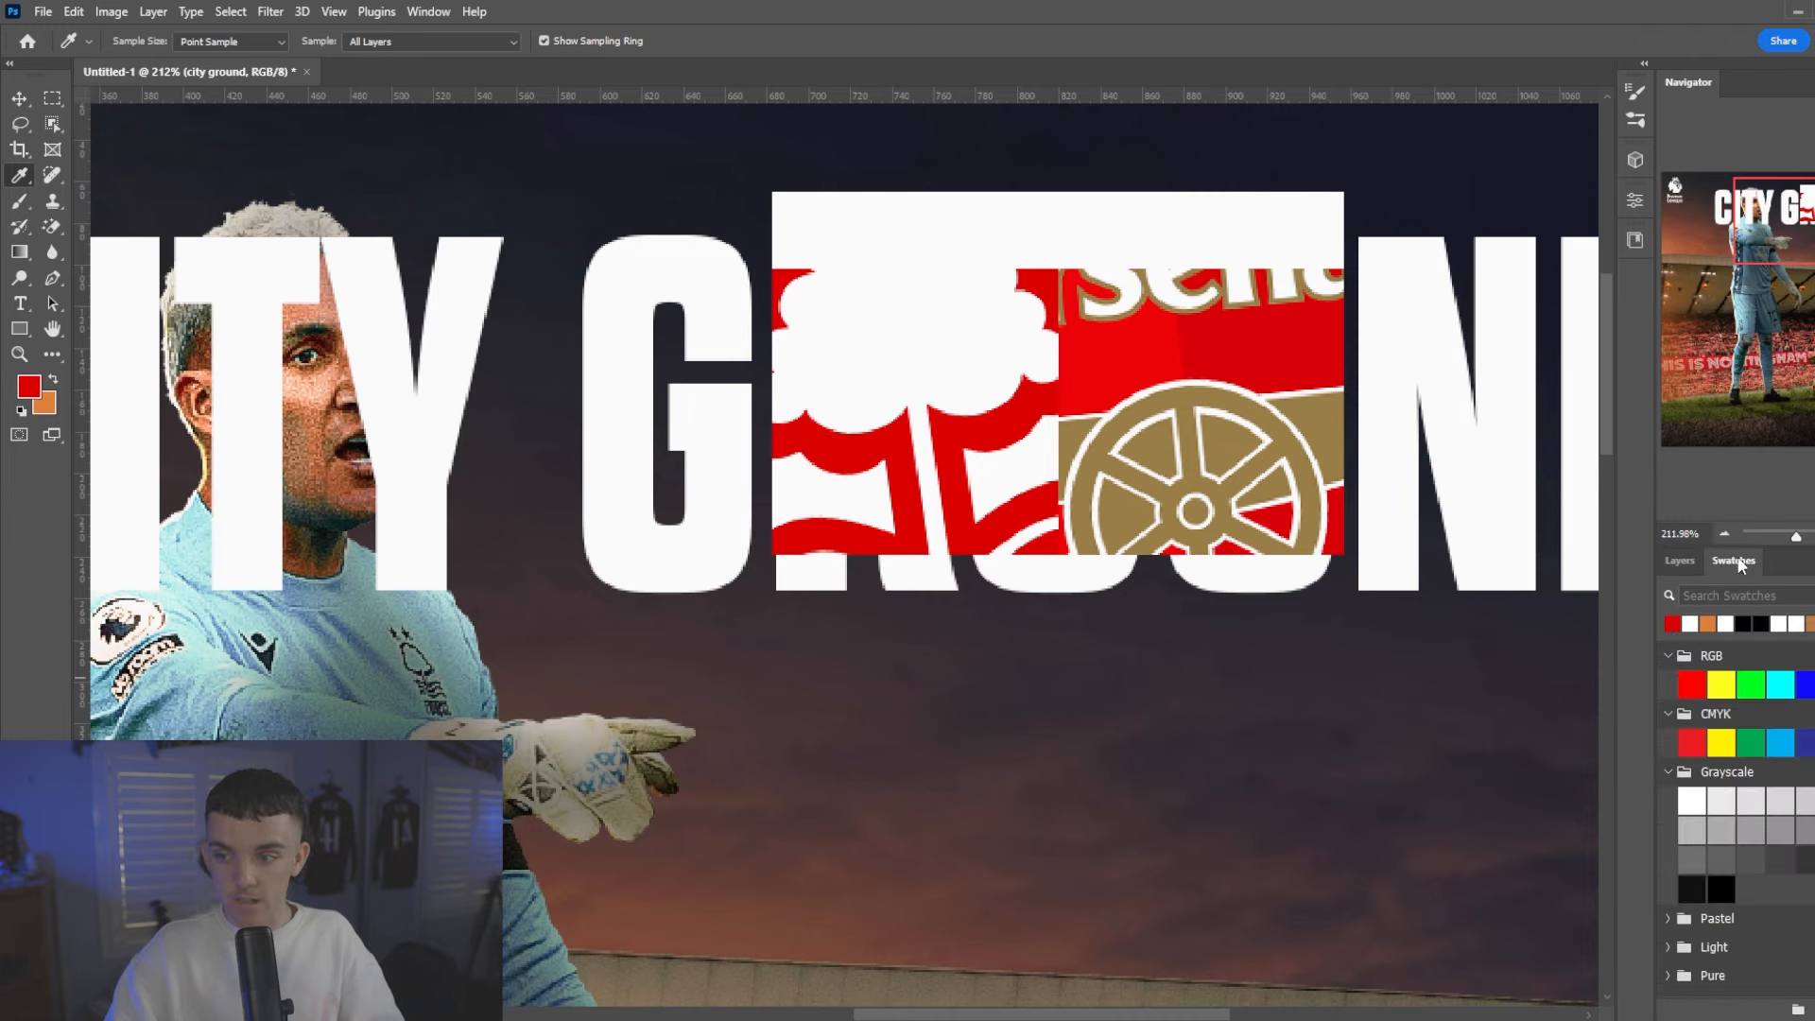
click(1671, 625)
click(1680, 562)
- Scale the CITY GROUND text to about 10.29%, place it on the white rectangle and centre it vertically there
key(ctrl+t)
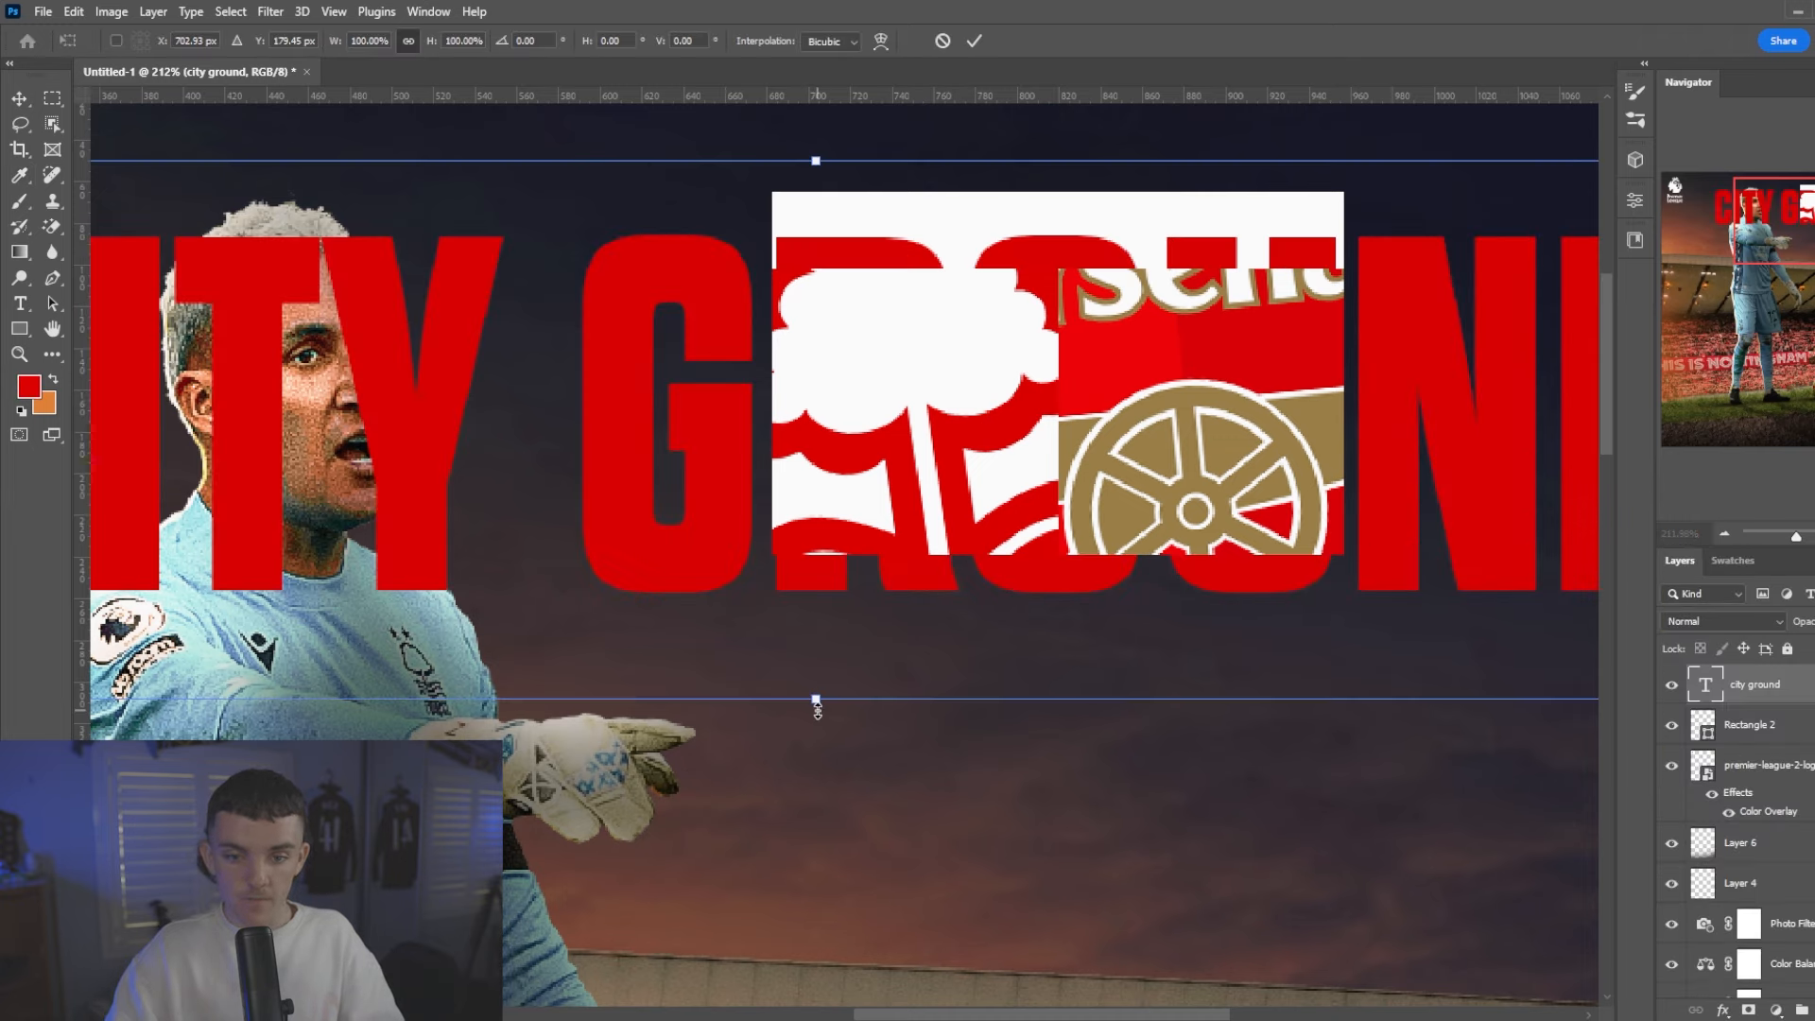
drag(818, 709, 848, 437)
drag(837, 268, 1087, 244)
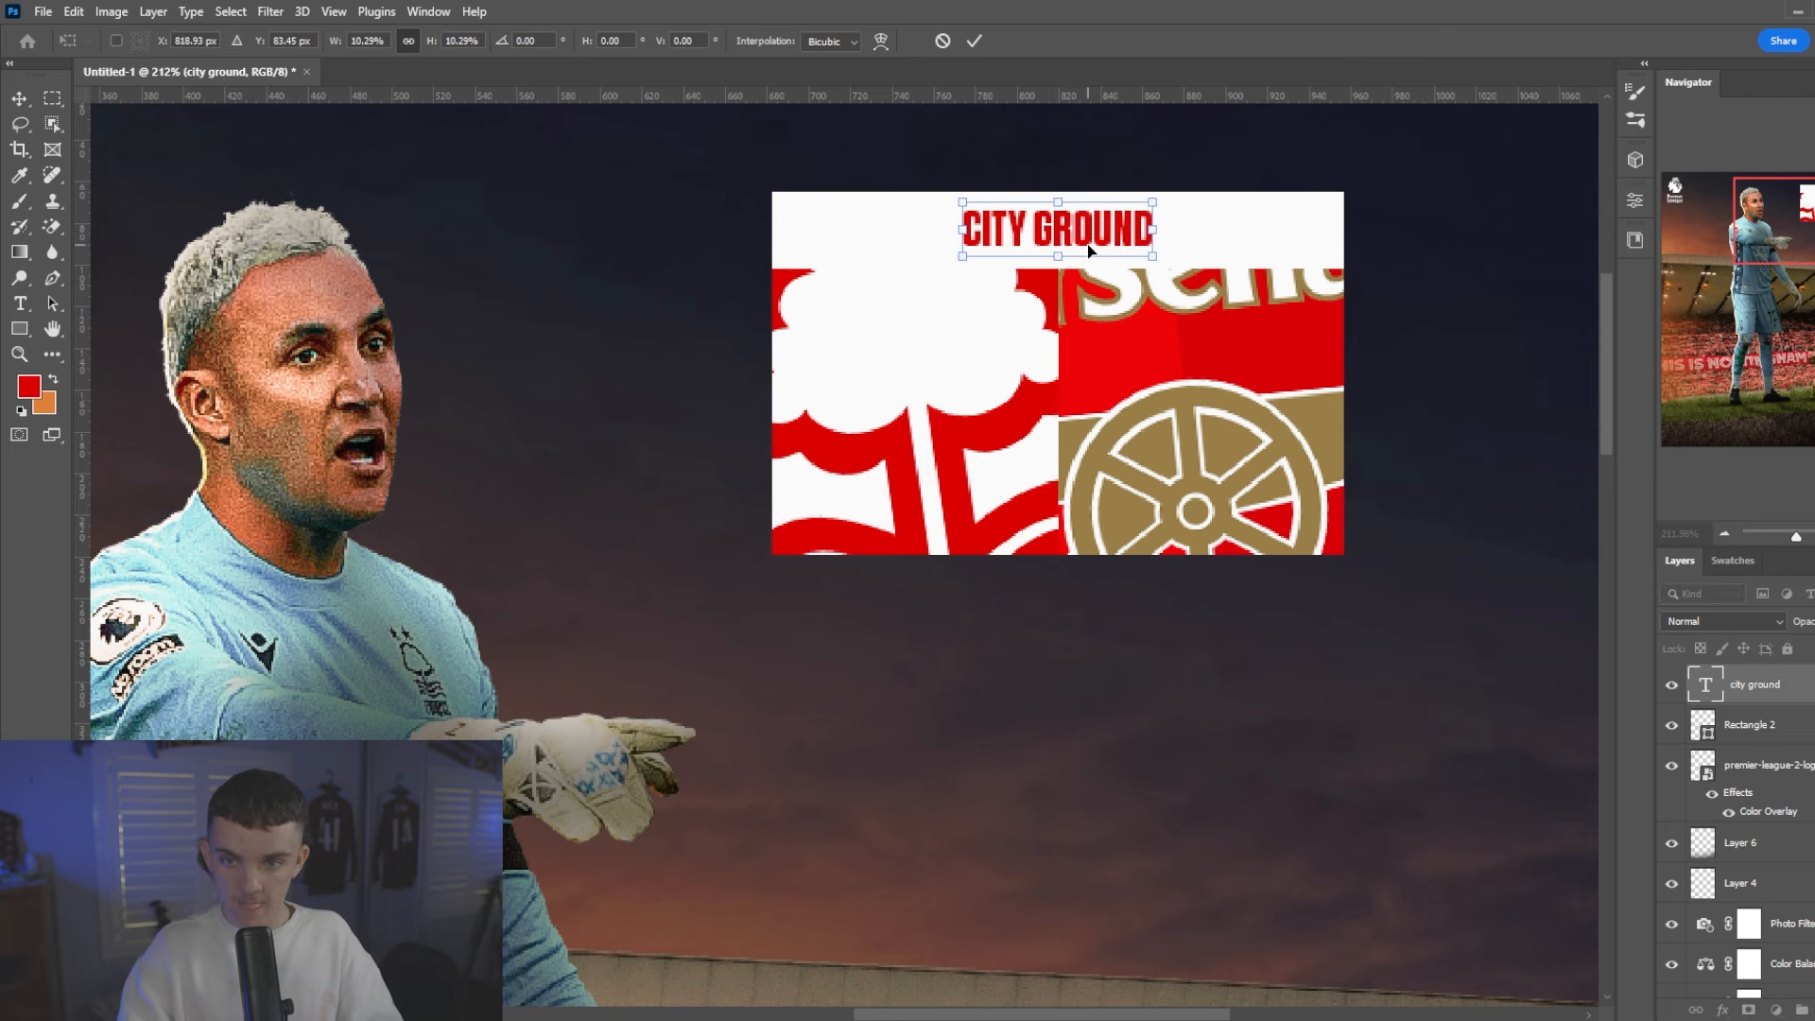
key(Return)
key(i)
key(v)
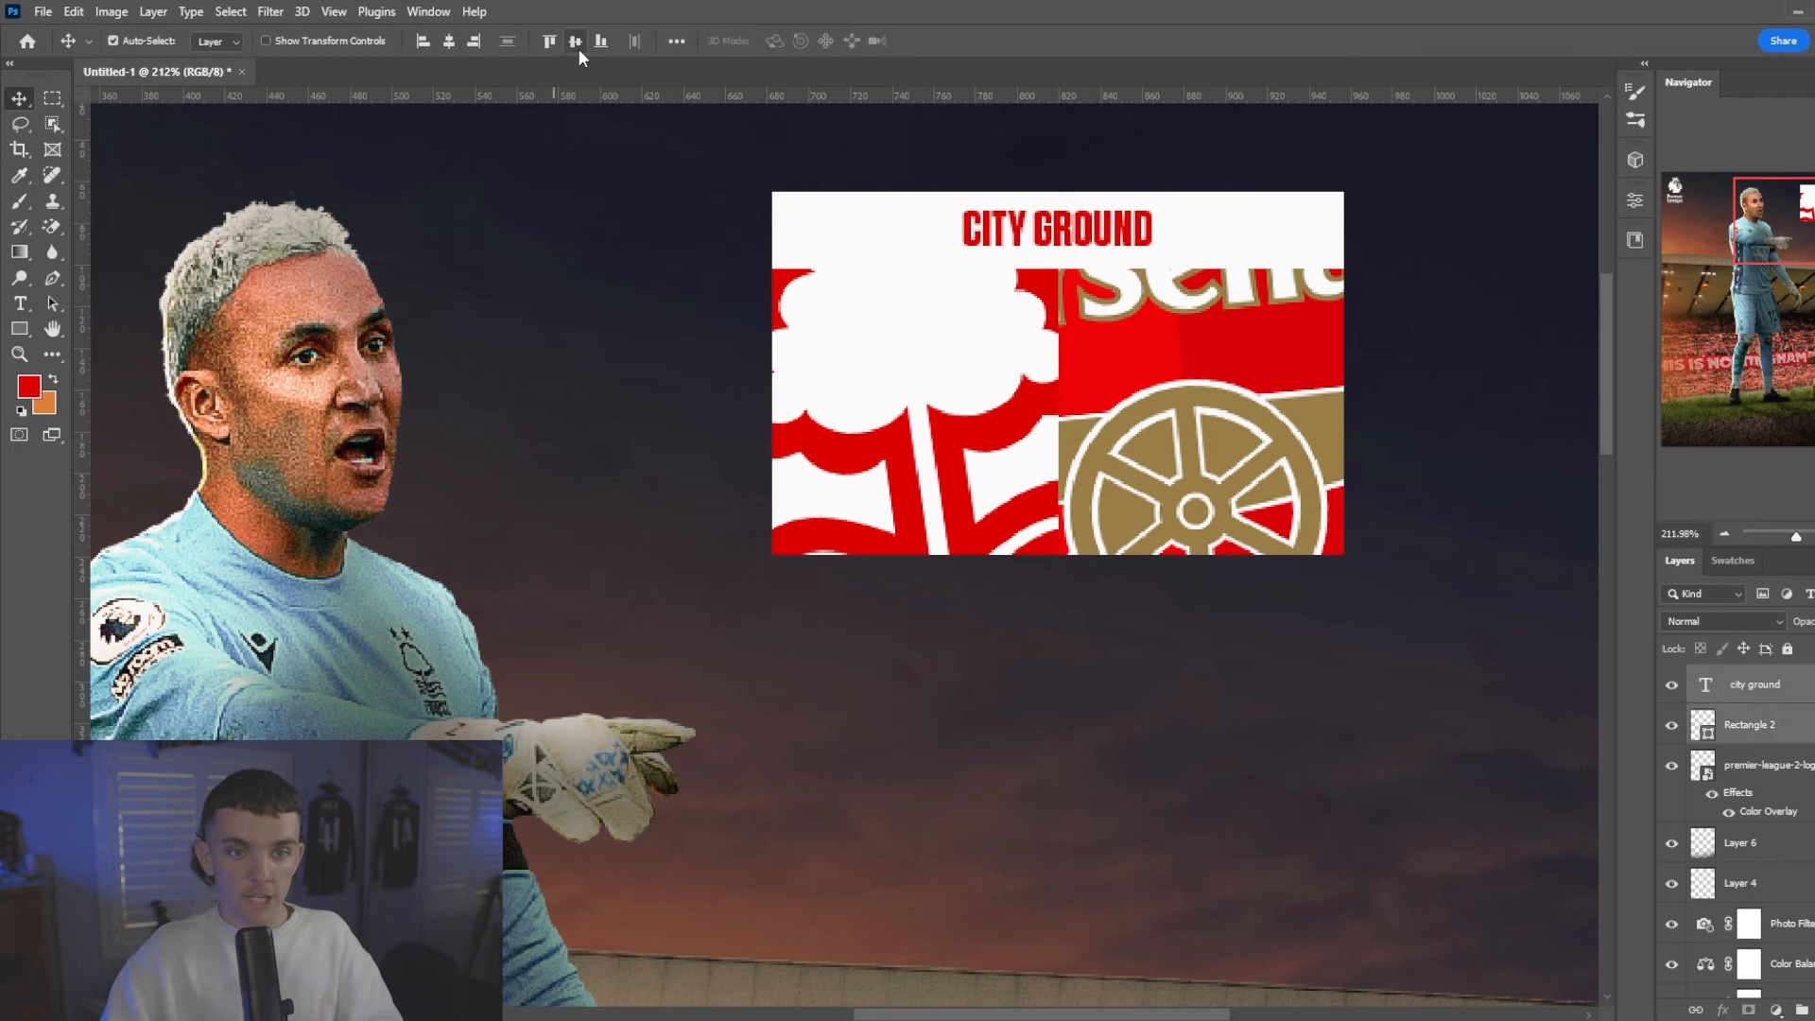
click(578, 42)
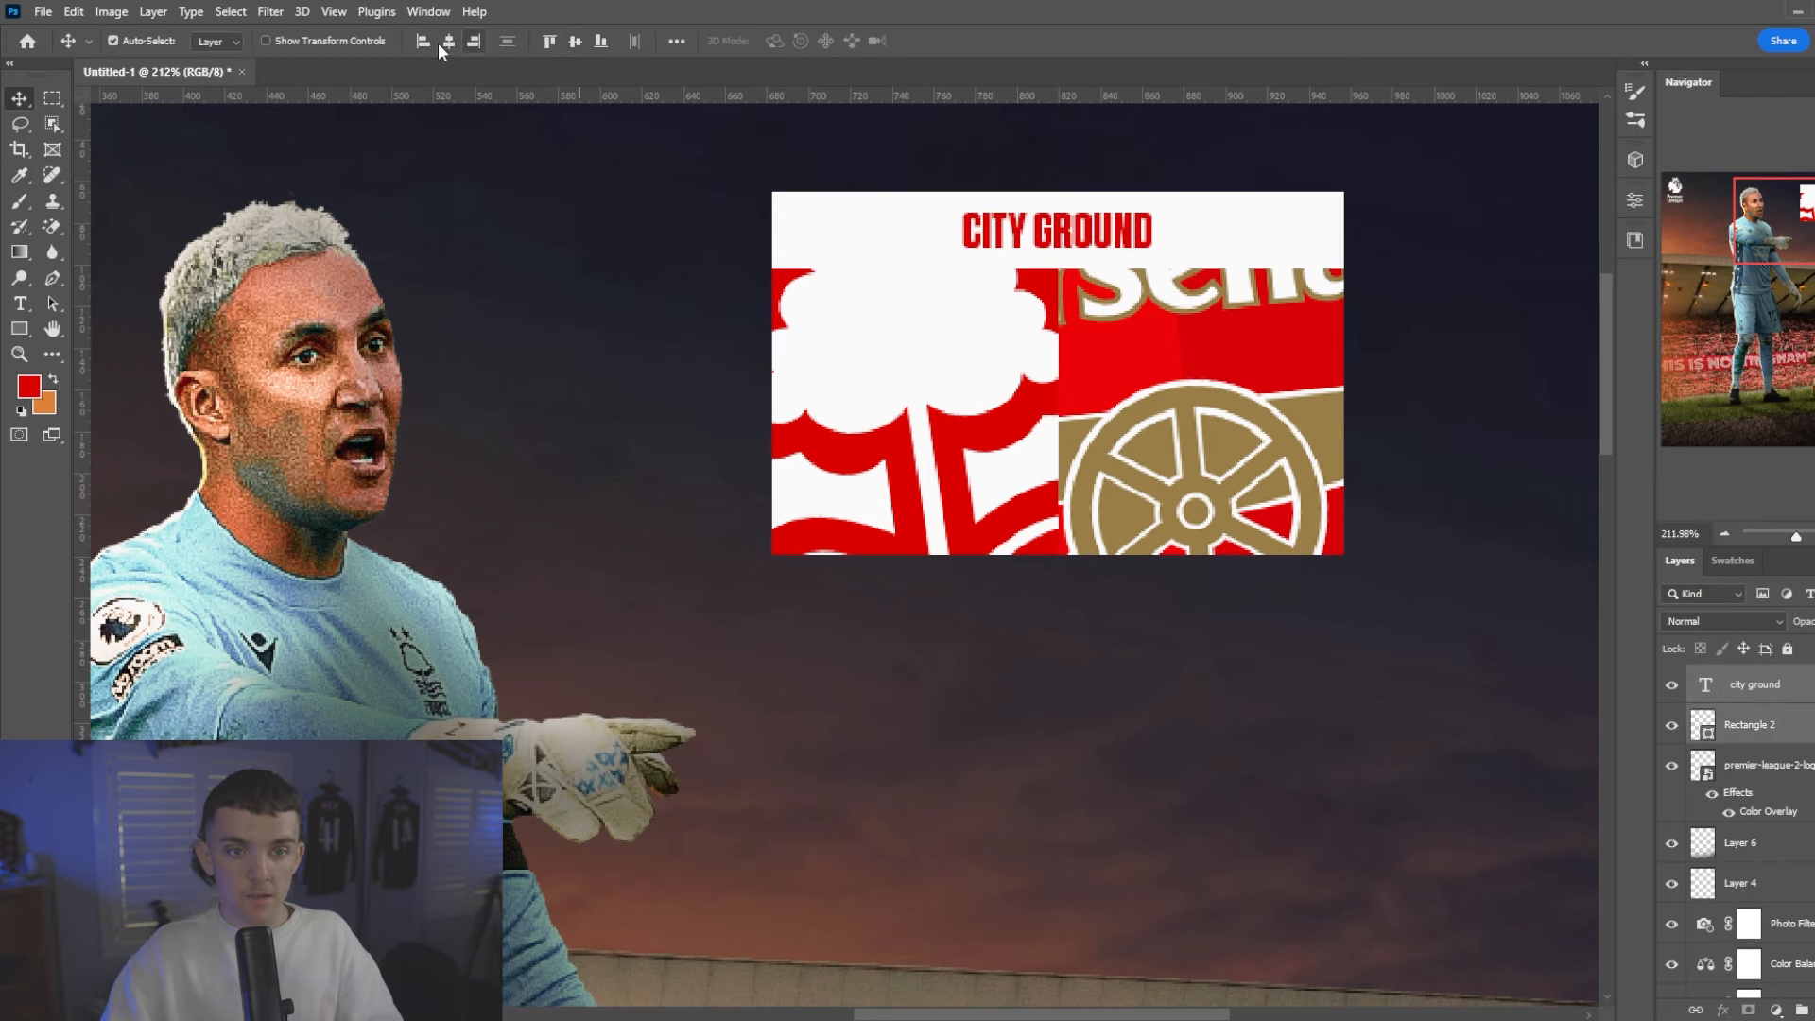
- Set the tracking of the CITY GROUND text to 100
click(1793, 723)
click(1780, 691)
click(1635, 201)
scroll(1473, 416, down, 1)
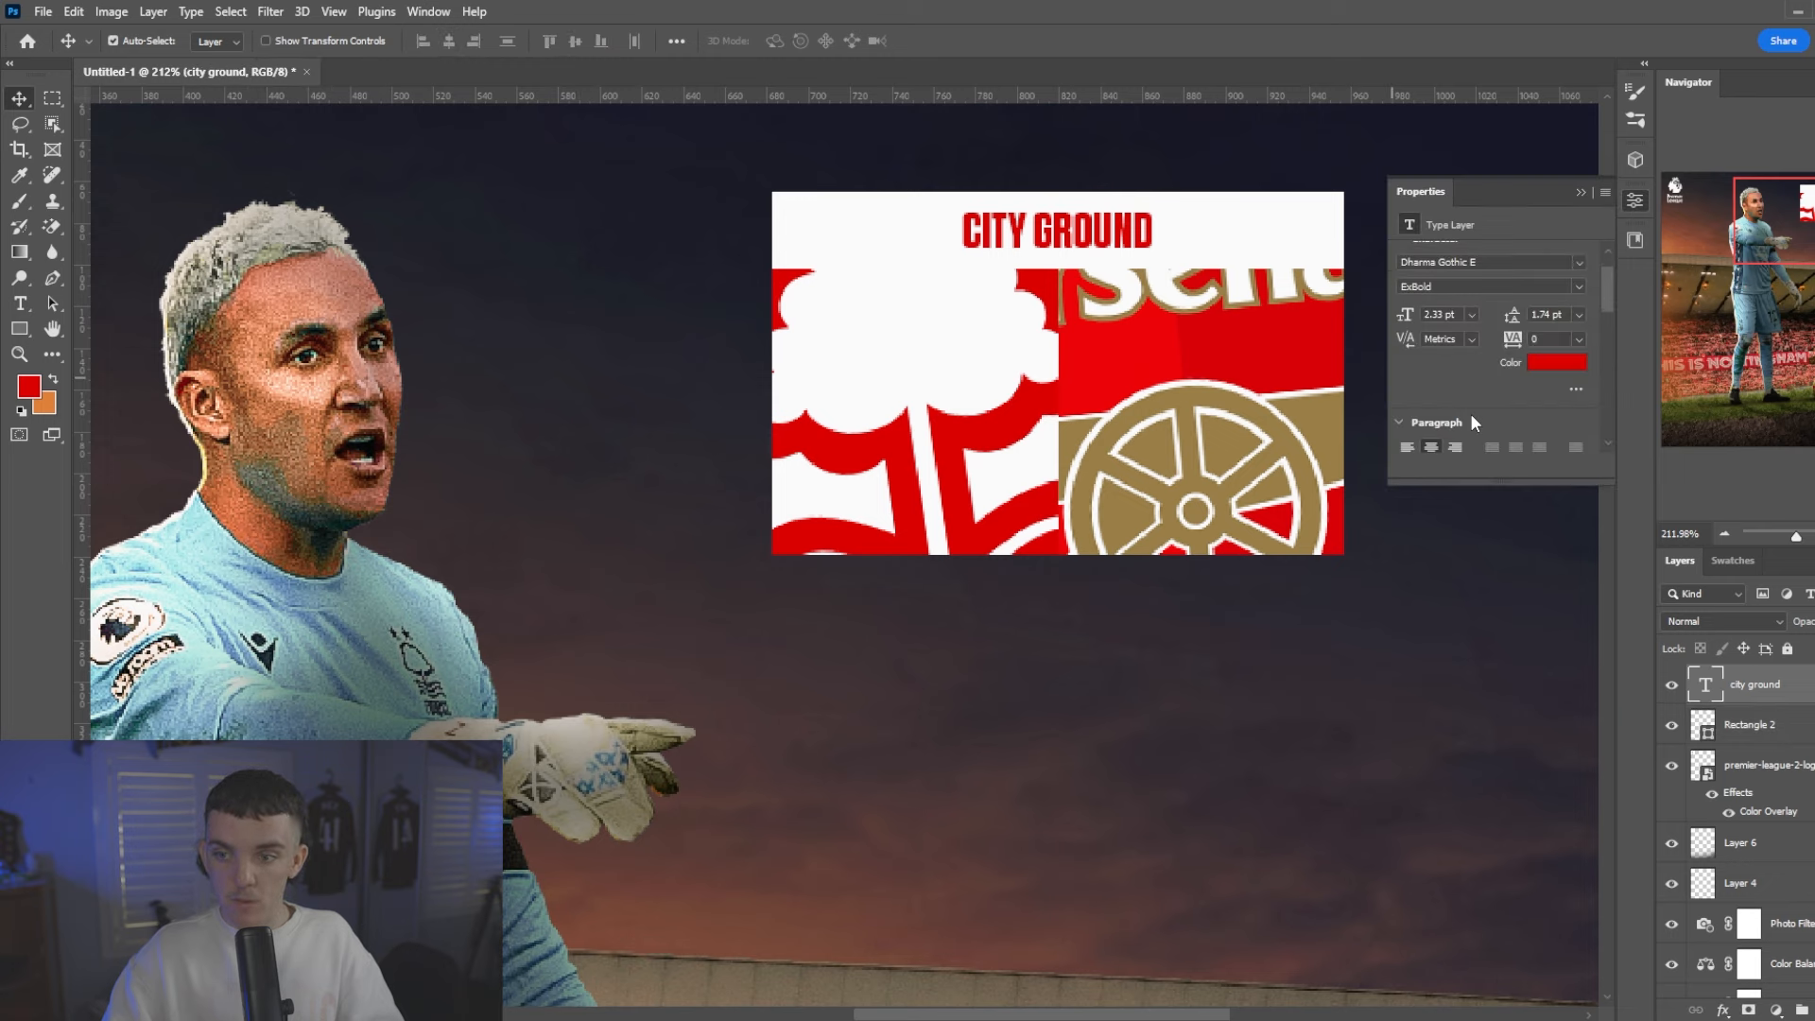
scroll(1472, 421, down, 2)
drag(1514, 261, 1520, 269)
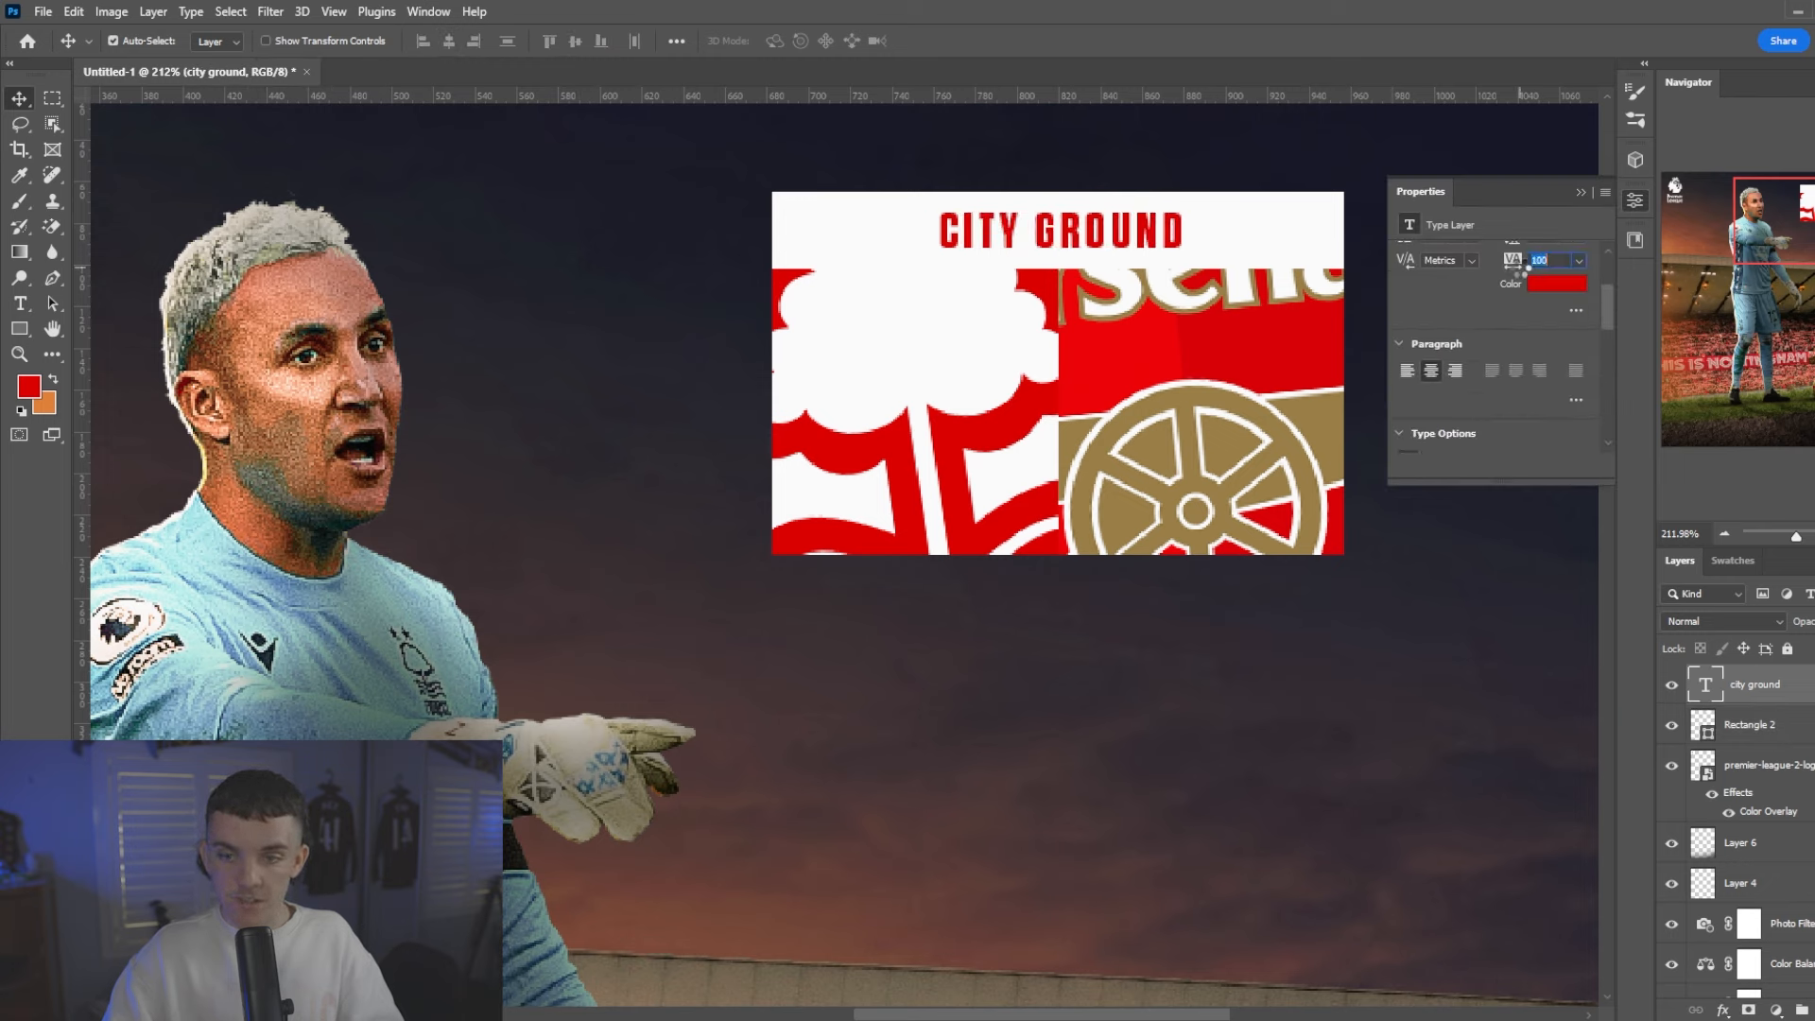
key(ctrl+0)
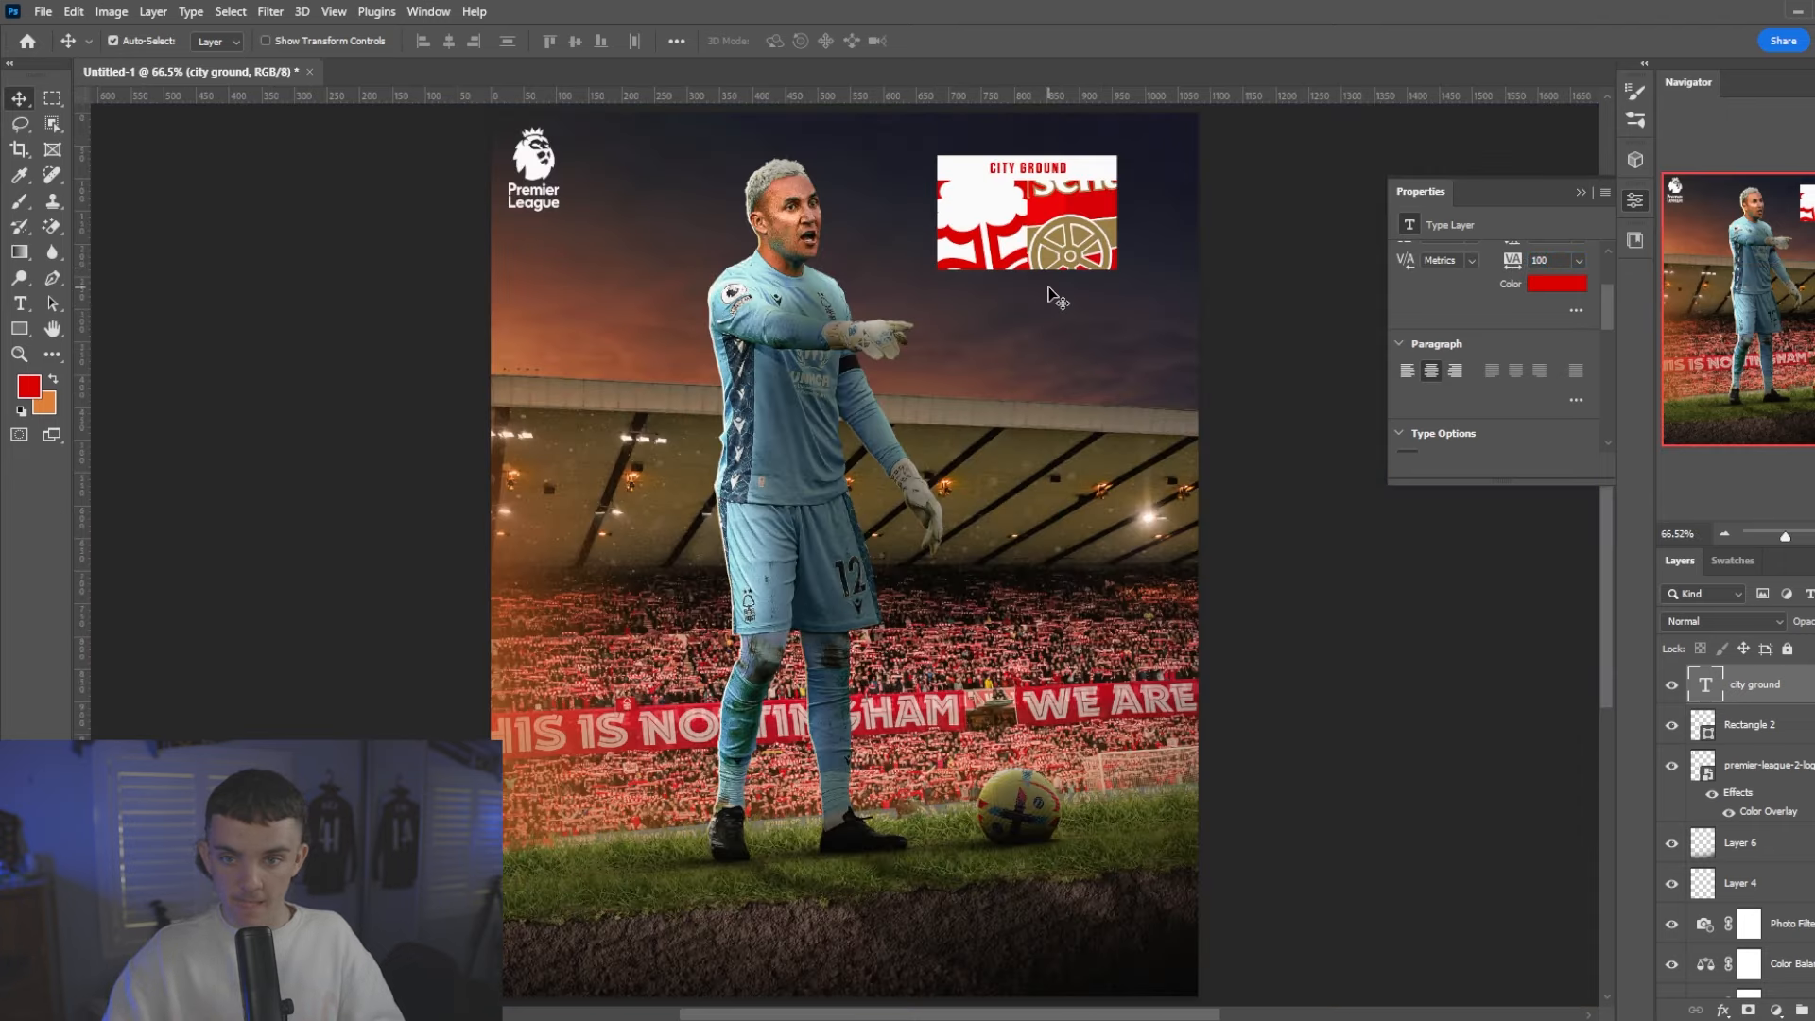
- Enlarge the CITY GROUND text to about 2.78 pt and centre it horizontally on the white rectangle
key(ctrl+t)
scroll(1065, 167, up, 5)
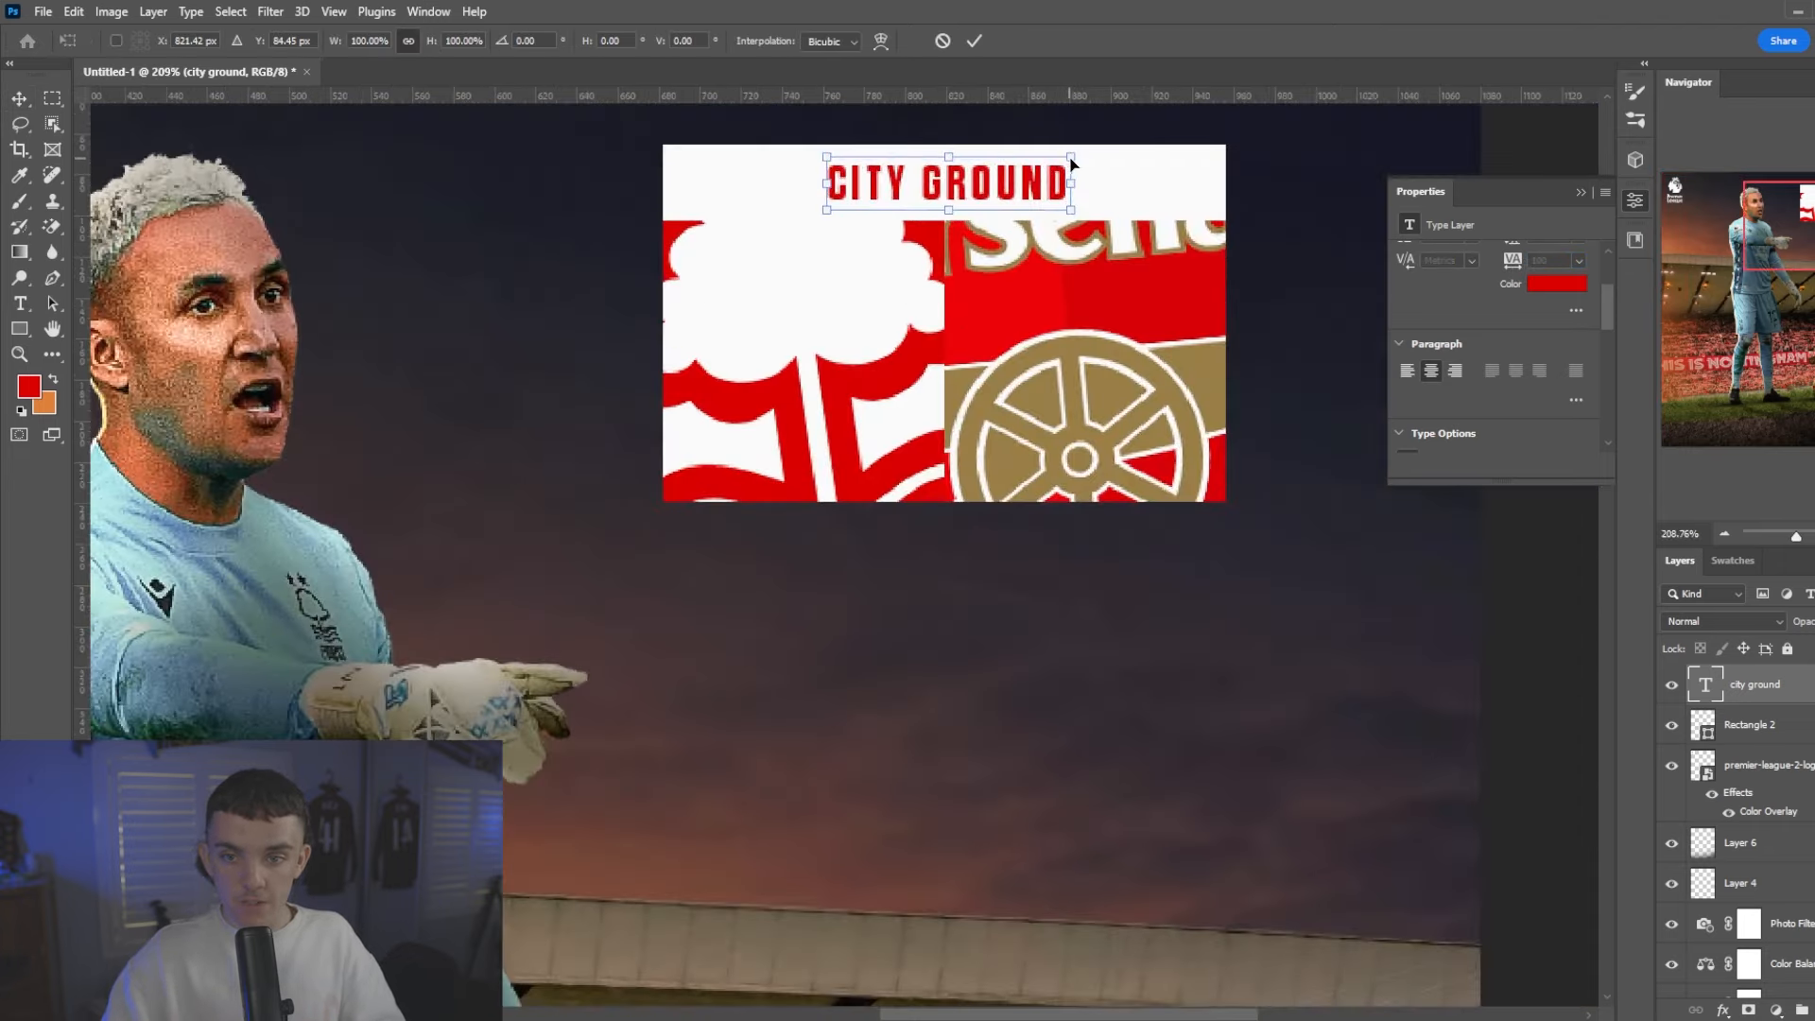
drag(1072, 162, 1039, 189)
key(Return)
key(ctrl+0)
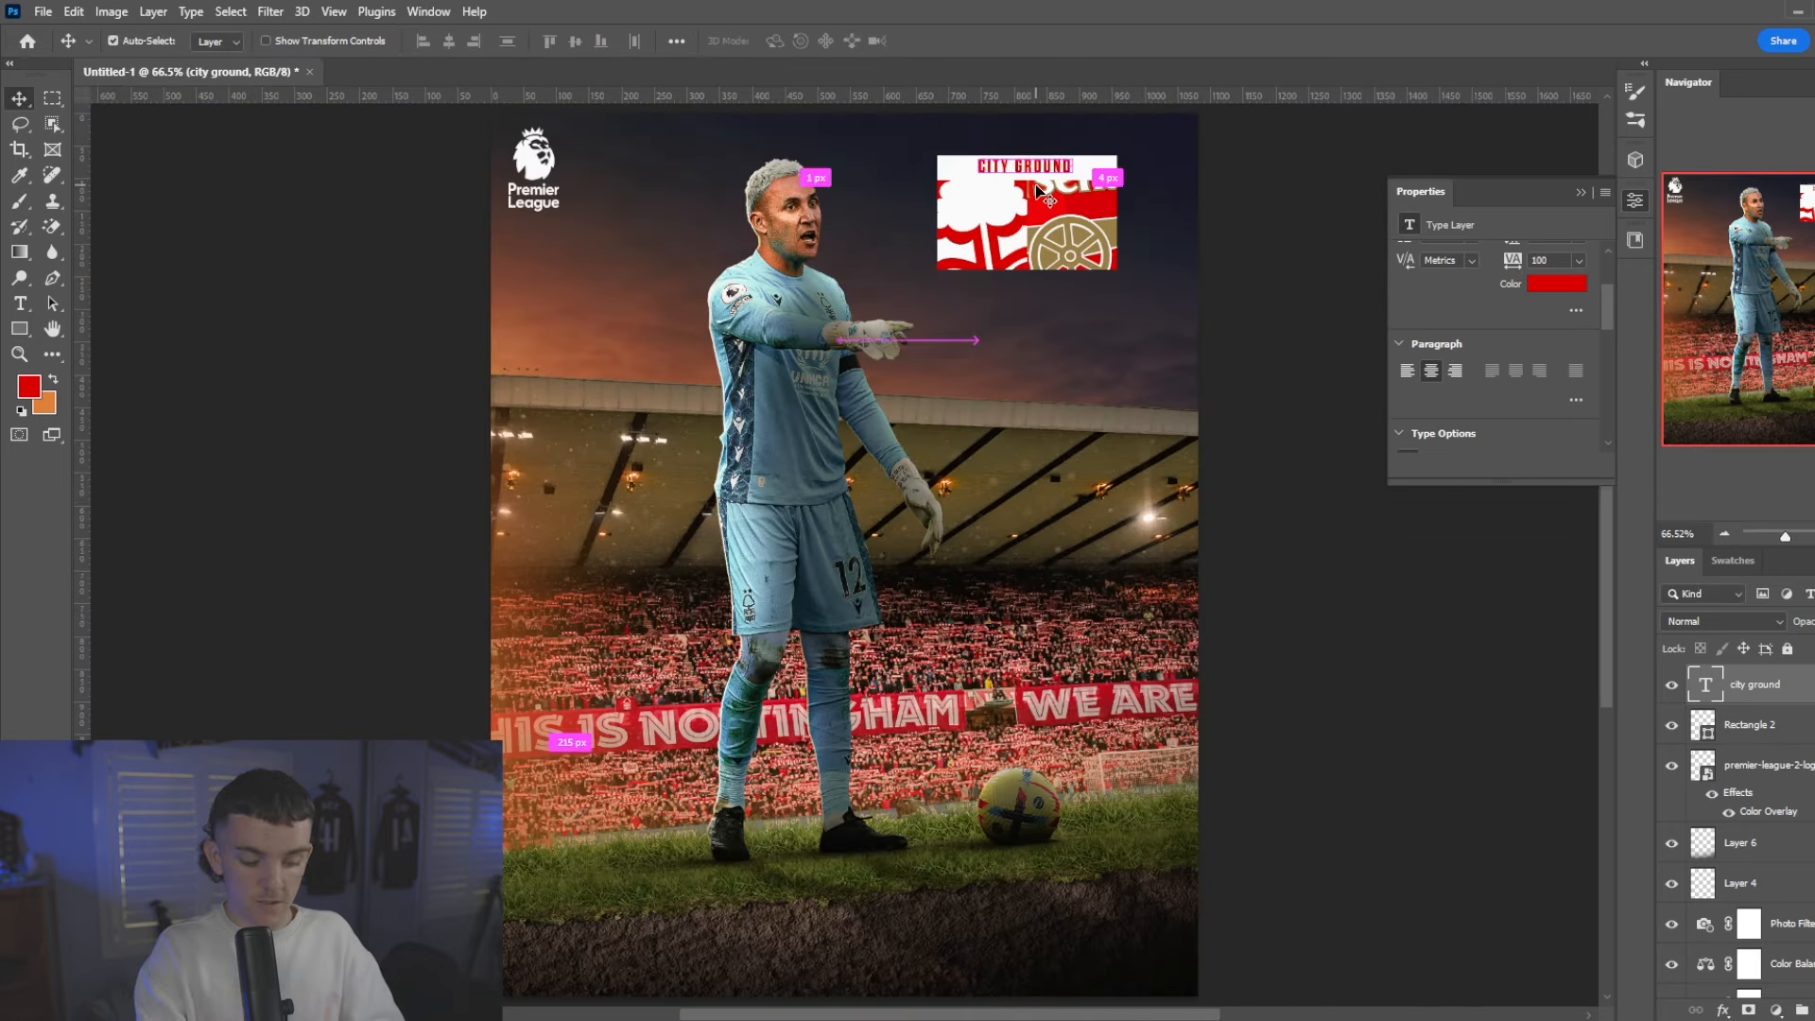
ctrl+click(1751, 725)
click(449, 42)
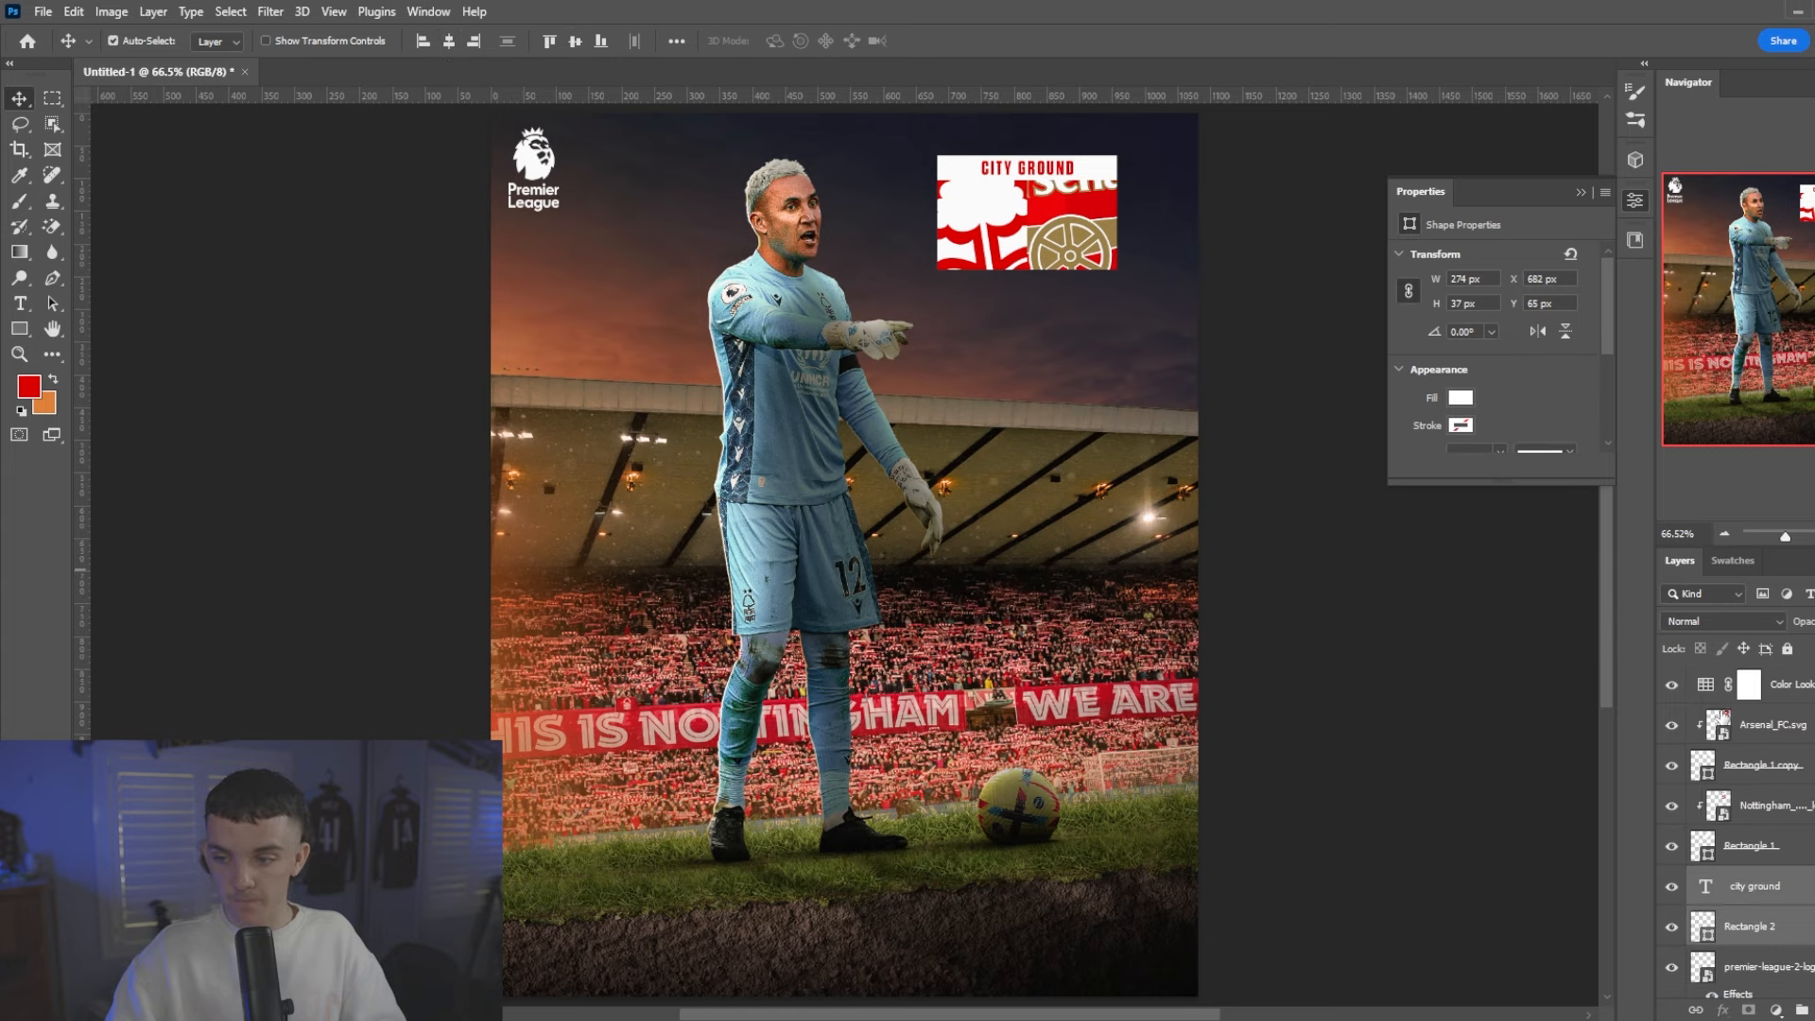
- Convert the merged copy of the whole poster to a smart object, open it in Camera Raw without adjustments and hide the layer
right_click(1791, 699)
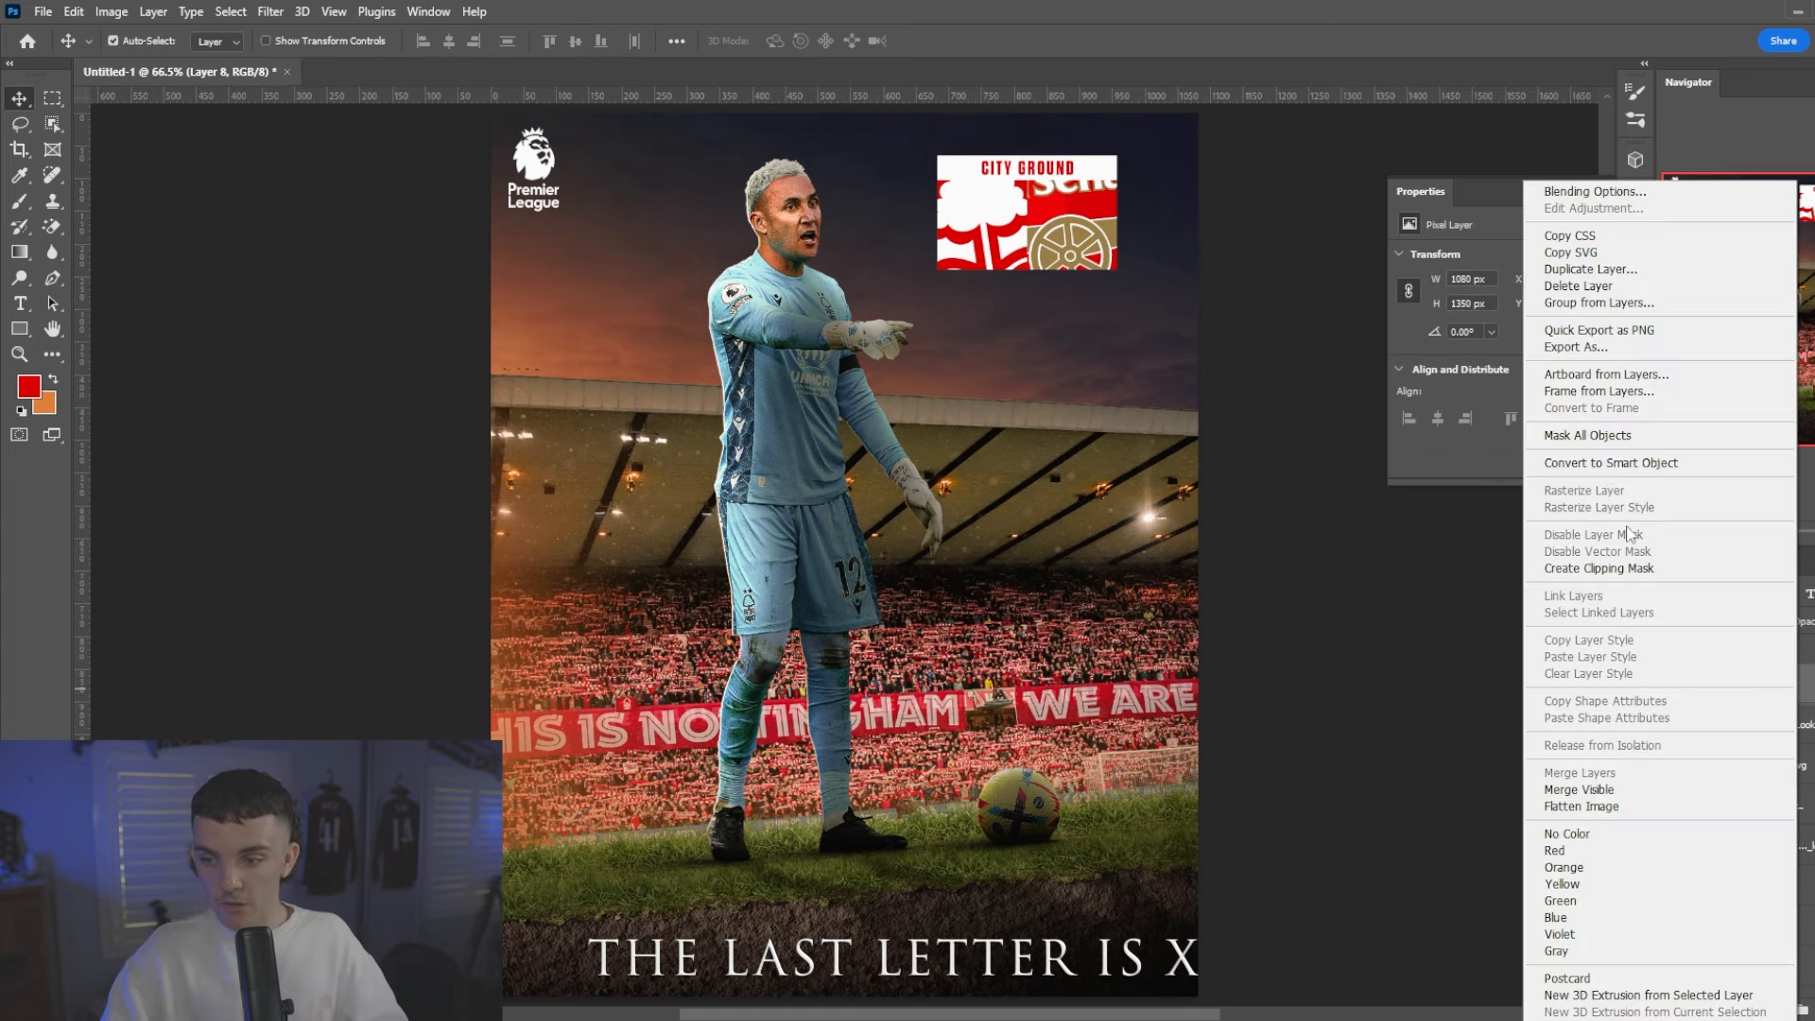
click(1600, 458)
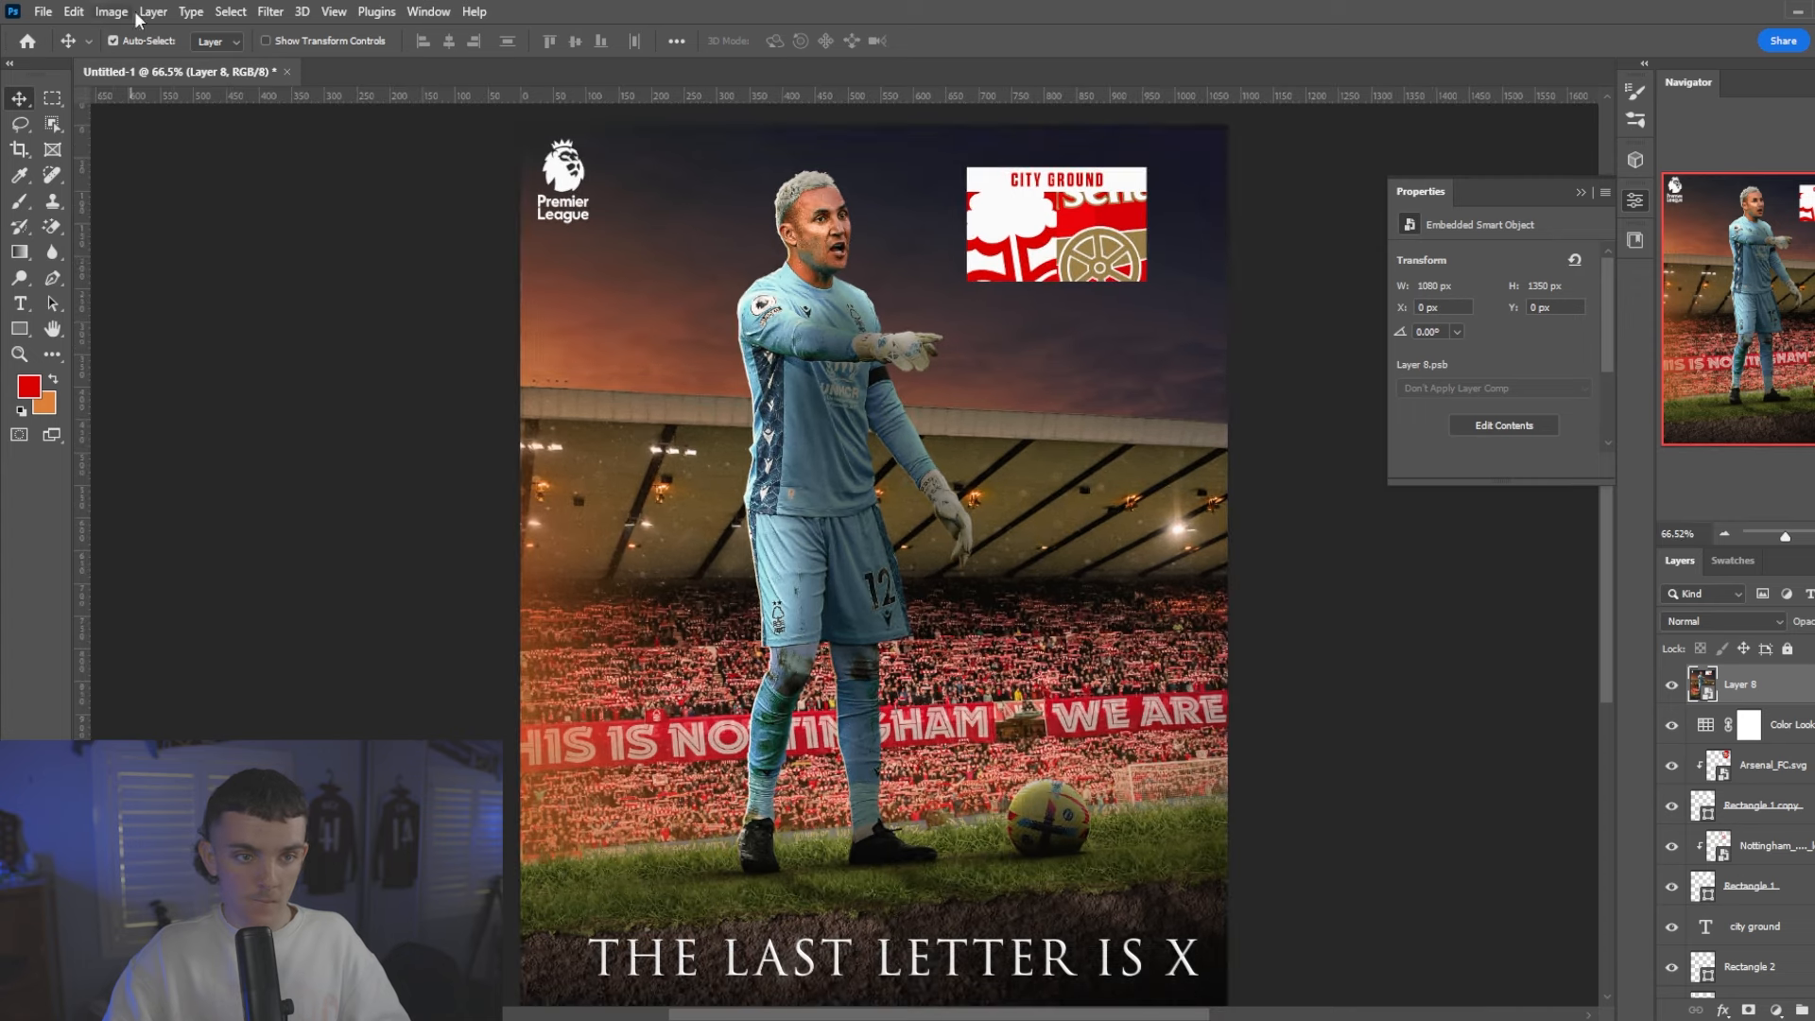
click(270, 11)
click(312, 156)
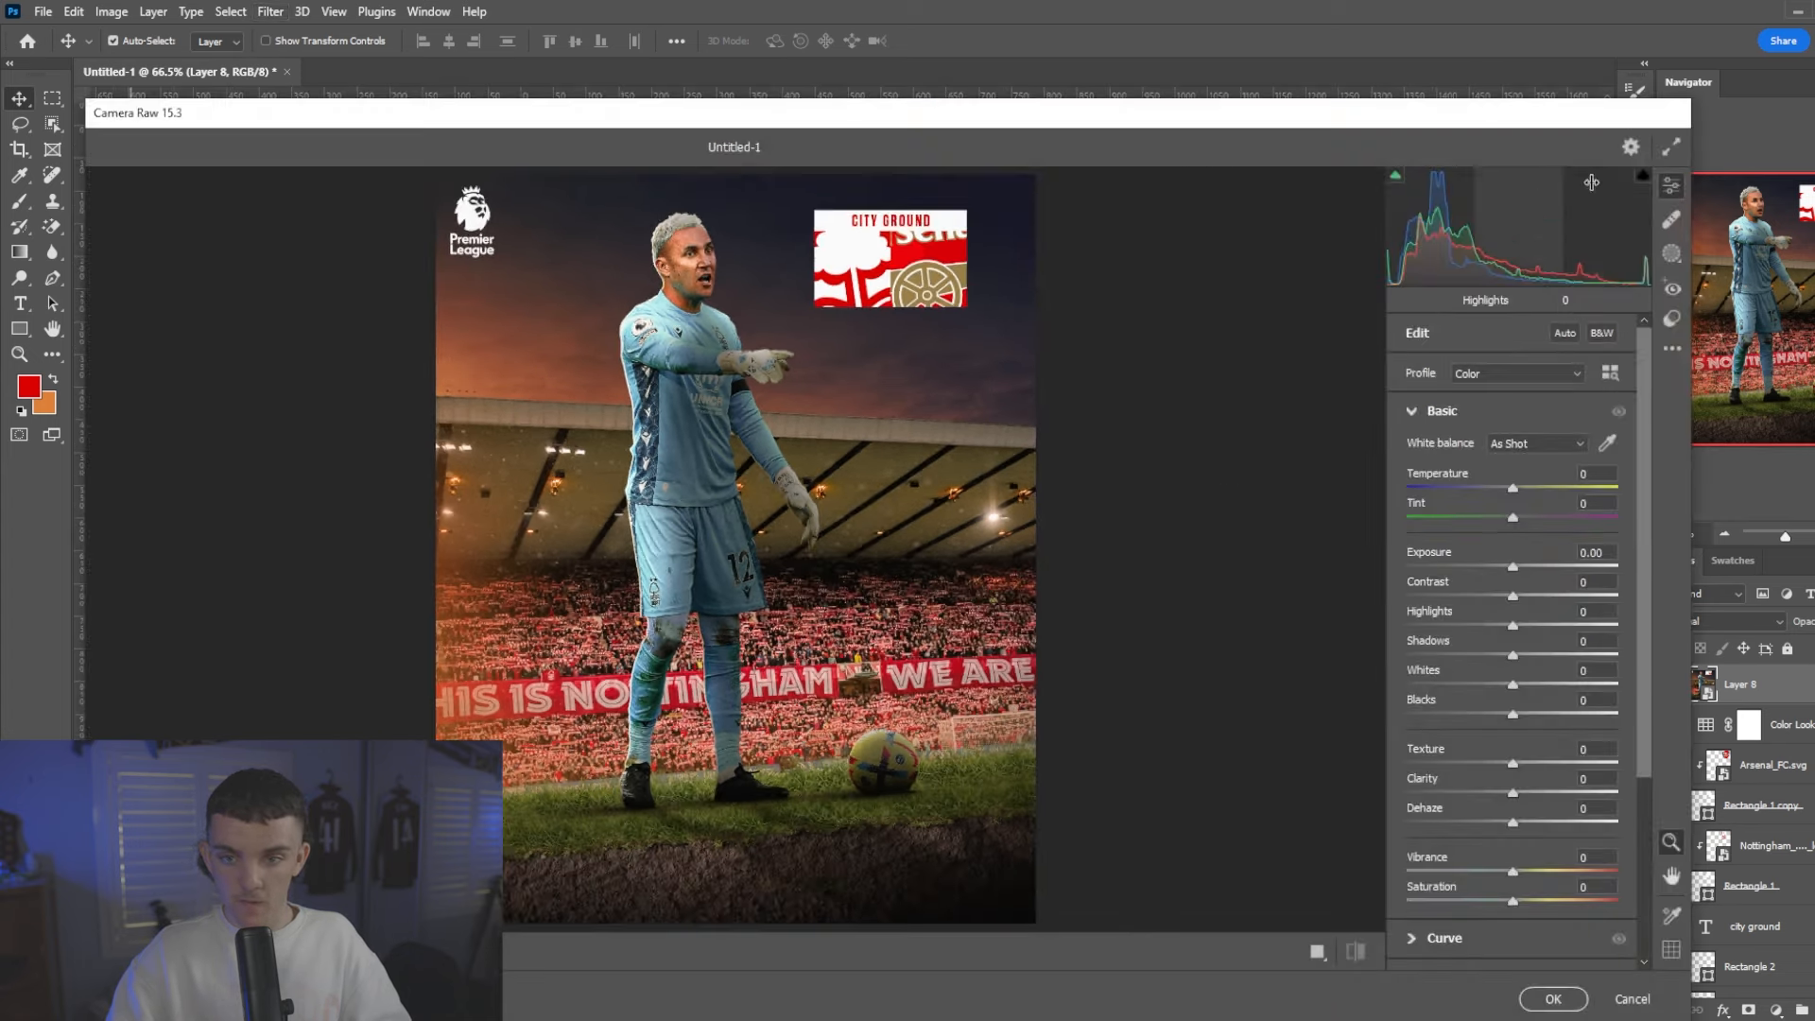
click(1633, 1000)
click(1670, 687)
- Group the two squares, their clipped club crests and the Color Lookup adjustment above them
click(1784, 736)
click(1788, 883)
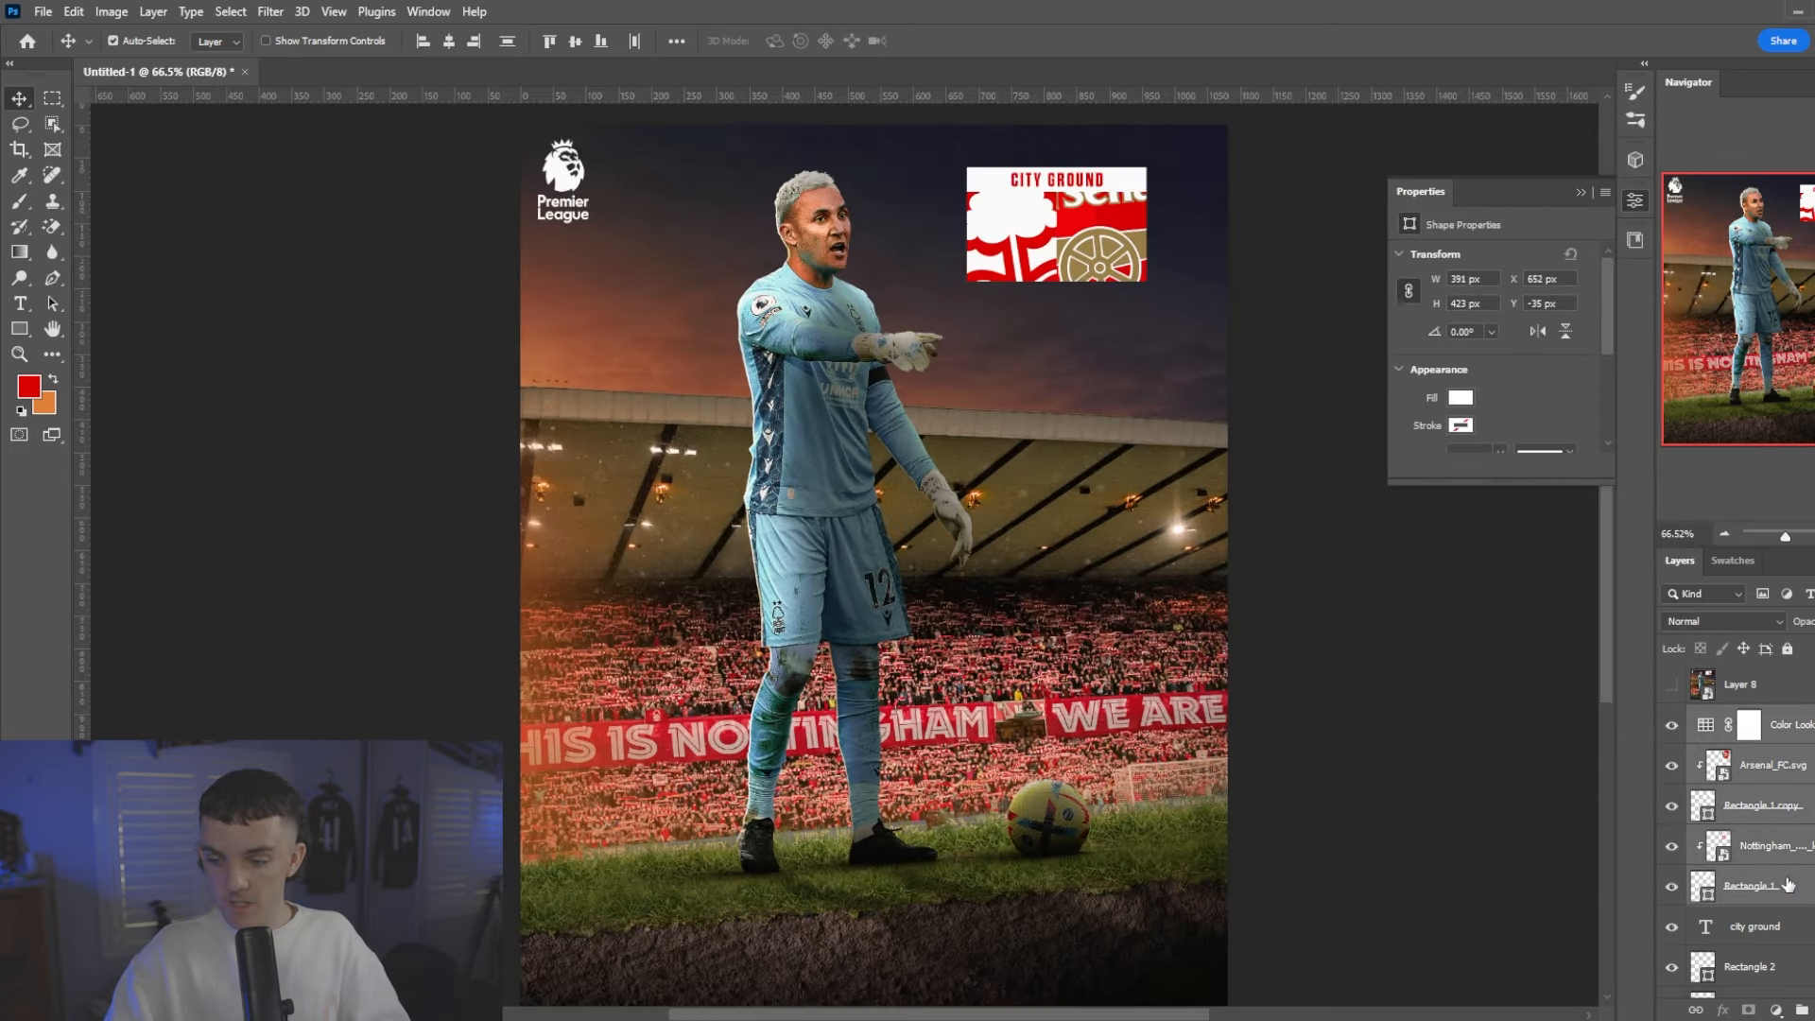
key(ctrl+g)
- Fill the rectangle above the crests with the logo red and recolour its CITY GROUND text white
ctrl+click(1127, 180)
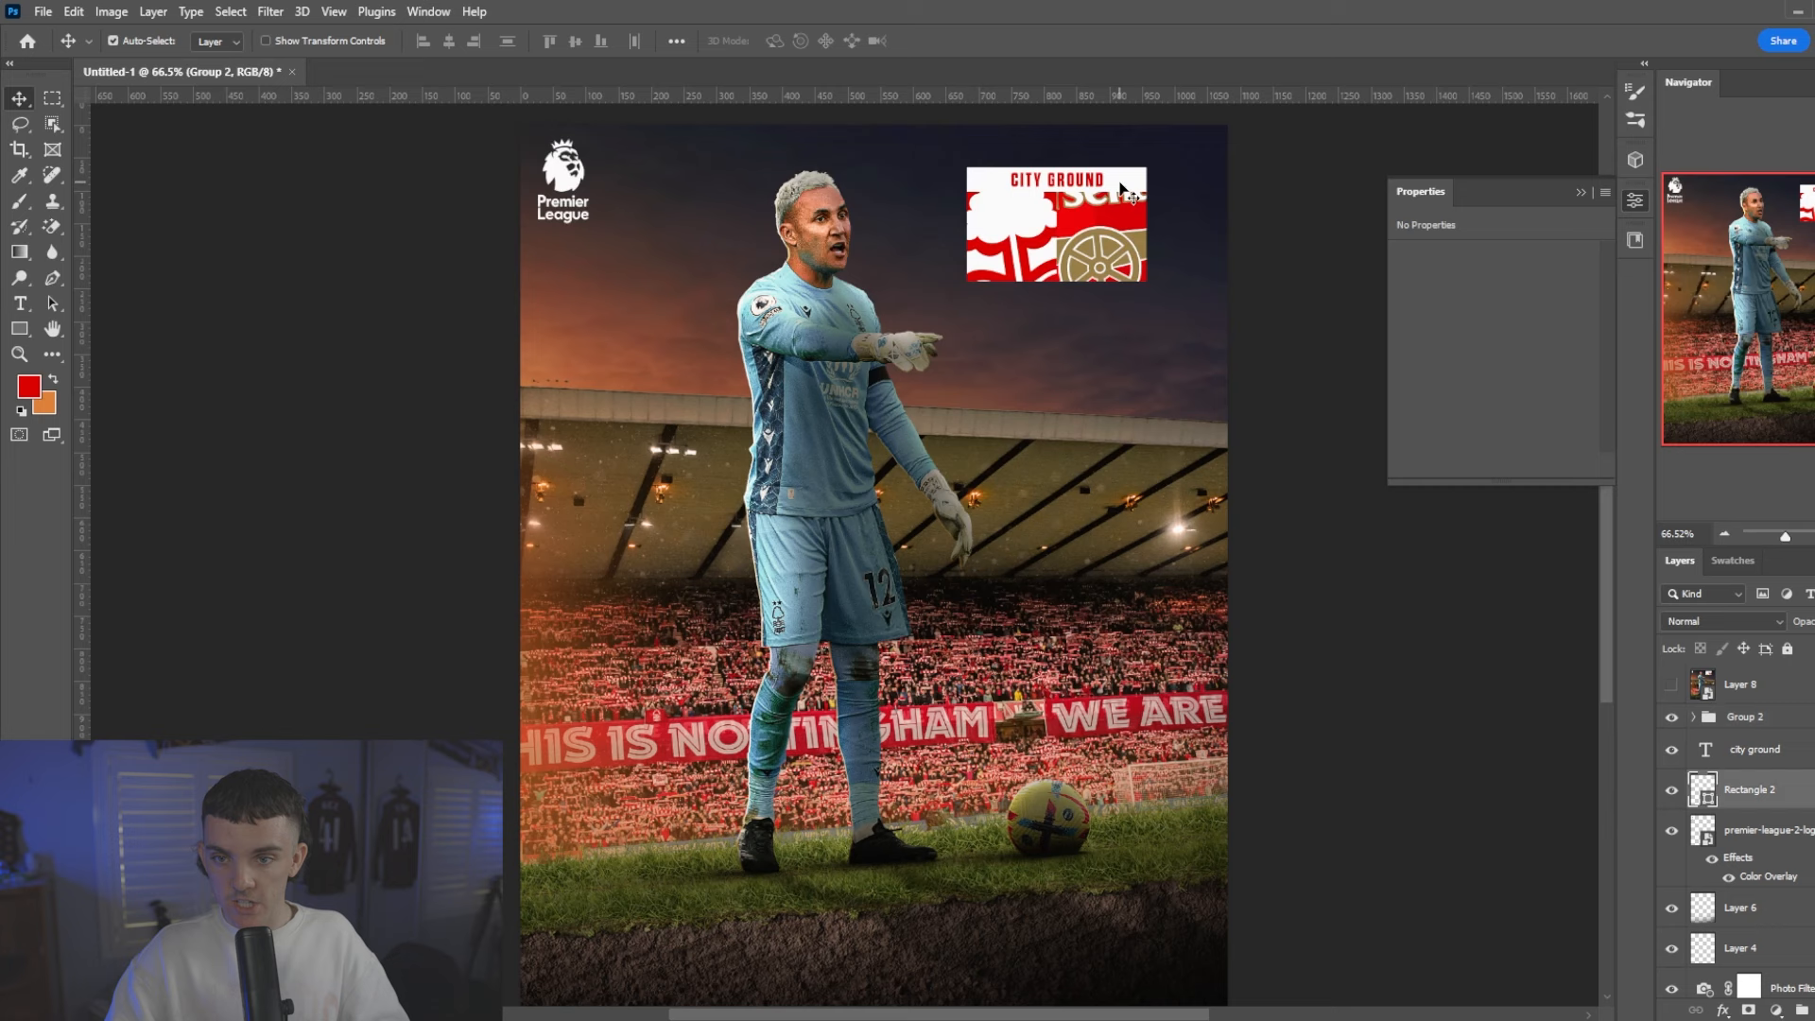
click(1731, 566)
click(1675, 620)
click(1680, 560)
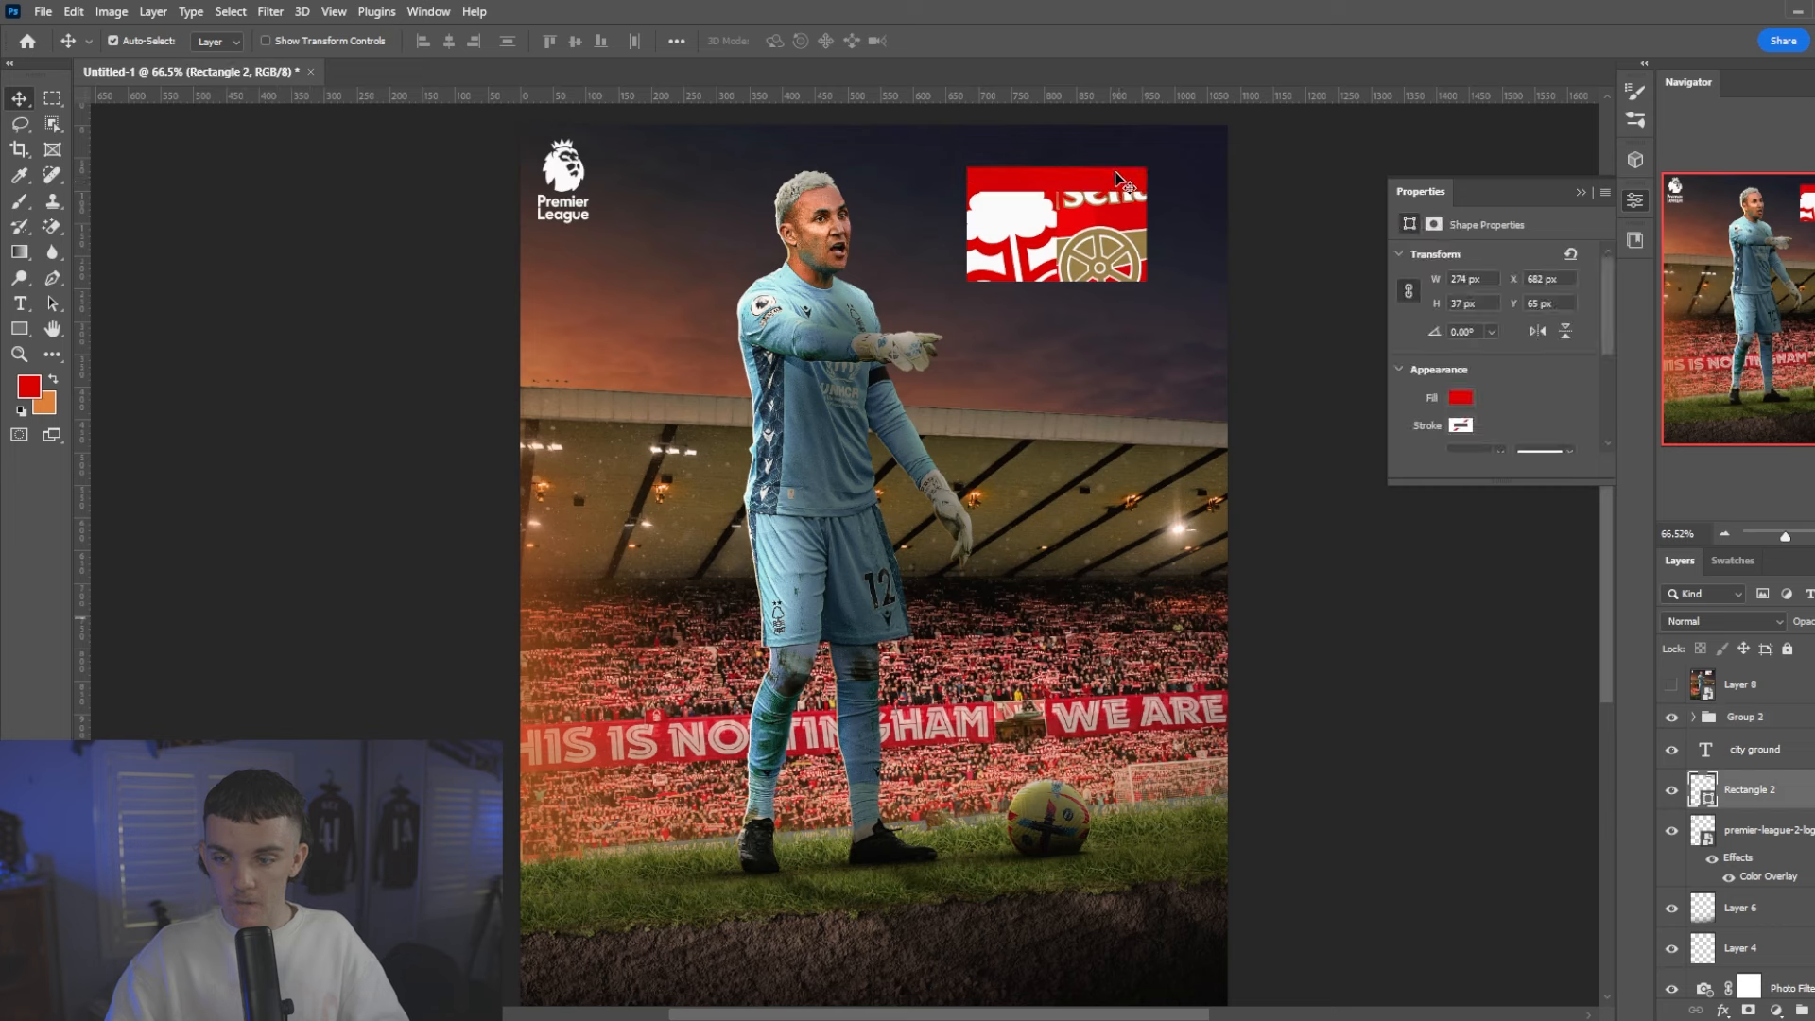
click(1785, 753)
click(1732, 560)
click(1704, 614)
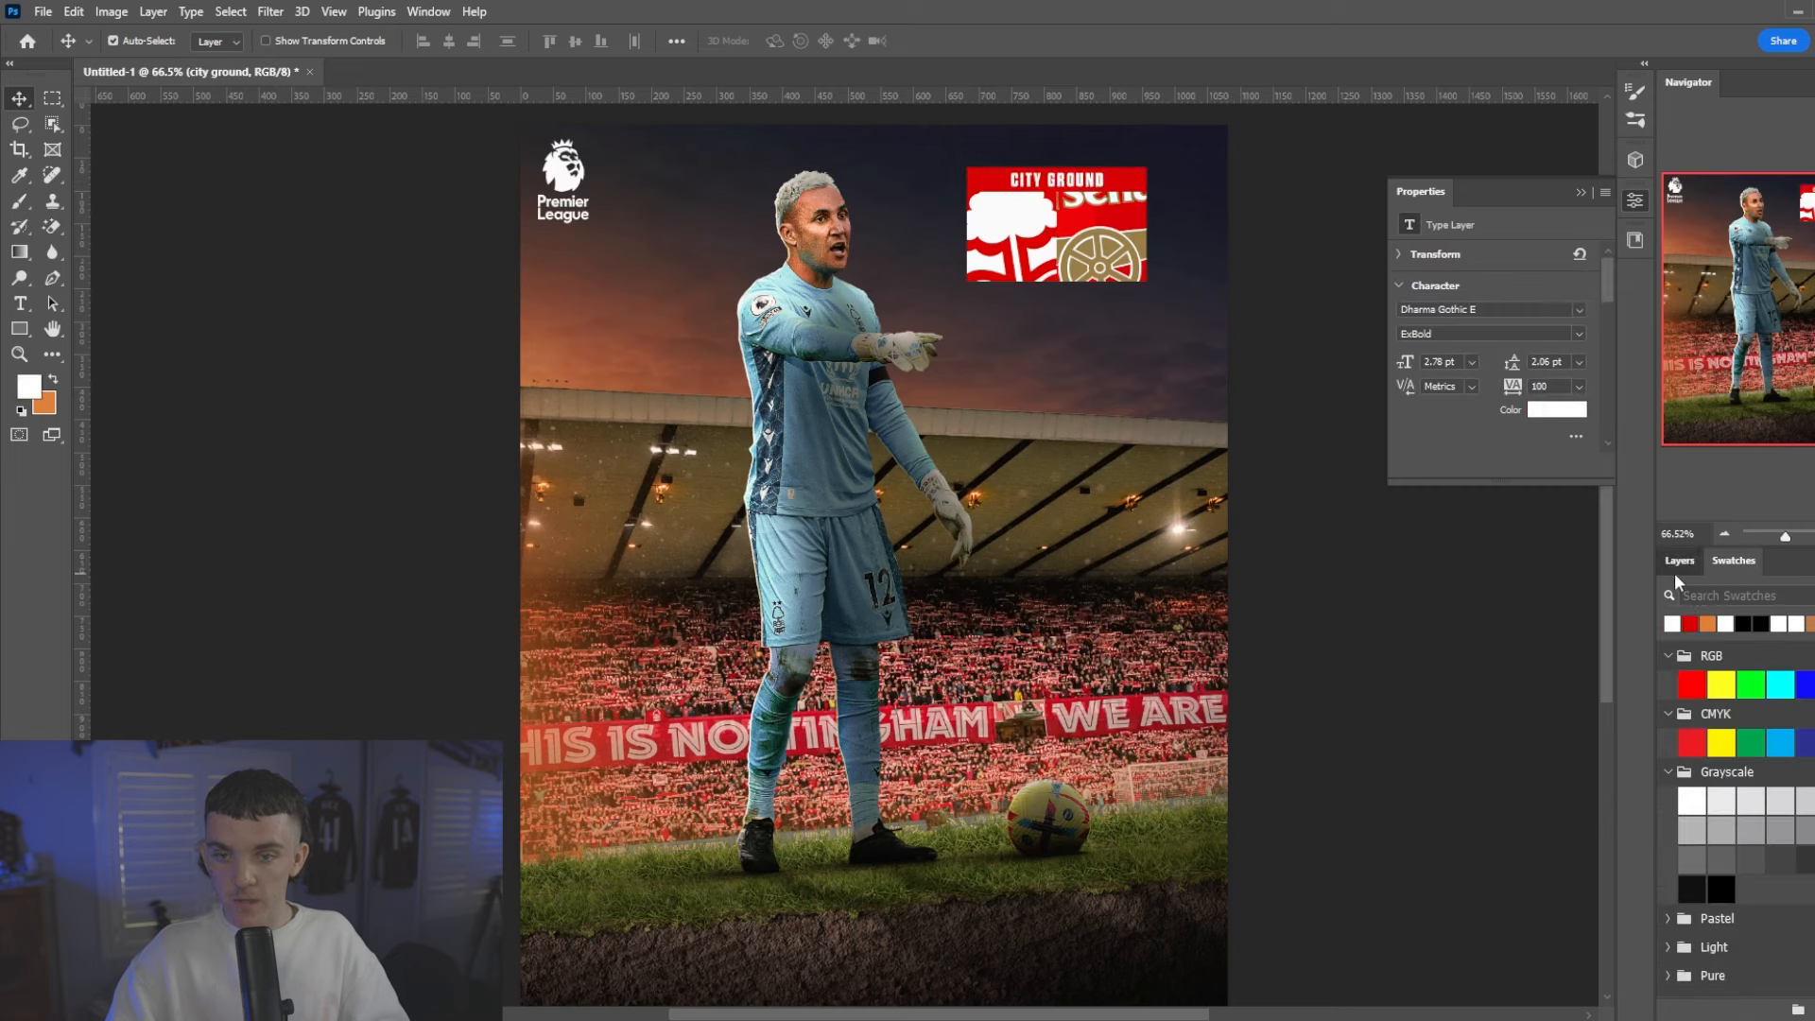
click(1679, 561)
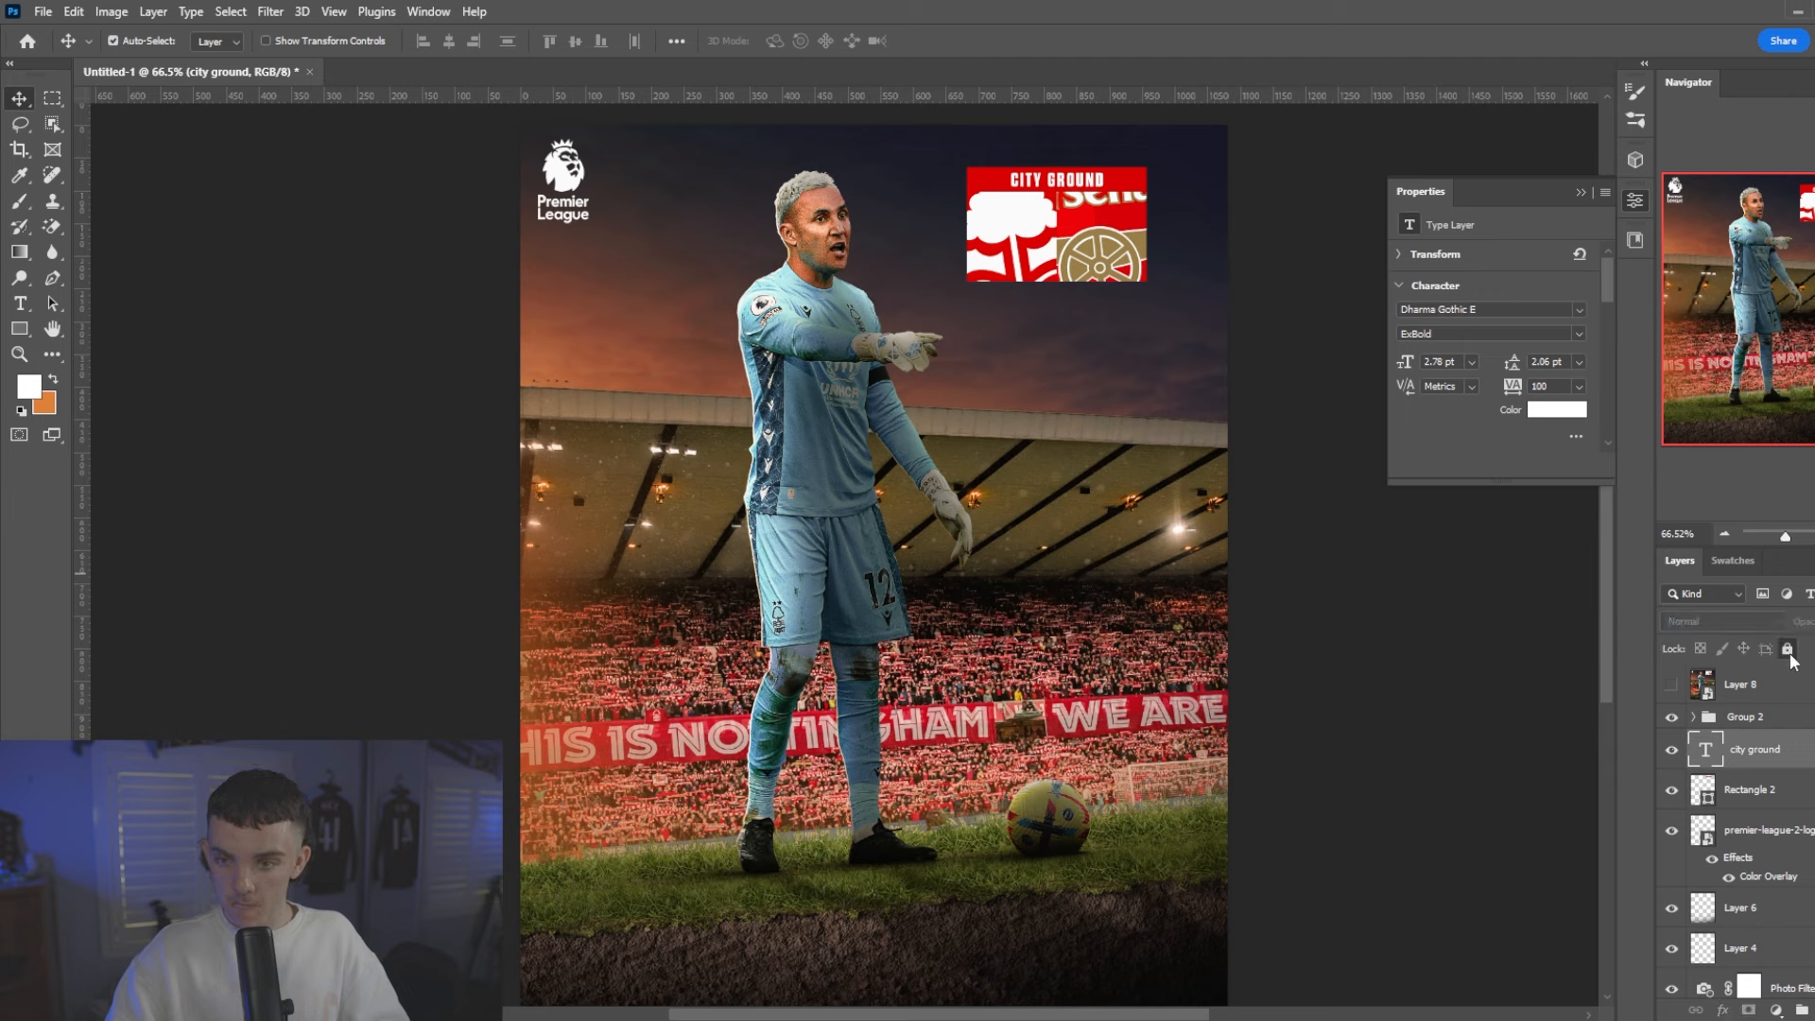
- Group the CITY GROUND text, its rectangle and the crest group into one match graphic group
scroll(1777, 851, down, 1)
shift+click(1777, 903)
shift+click(1780, 821)
scroll(1781, 826, up, 1)
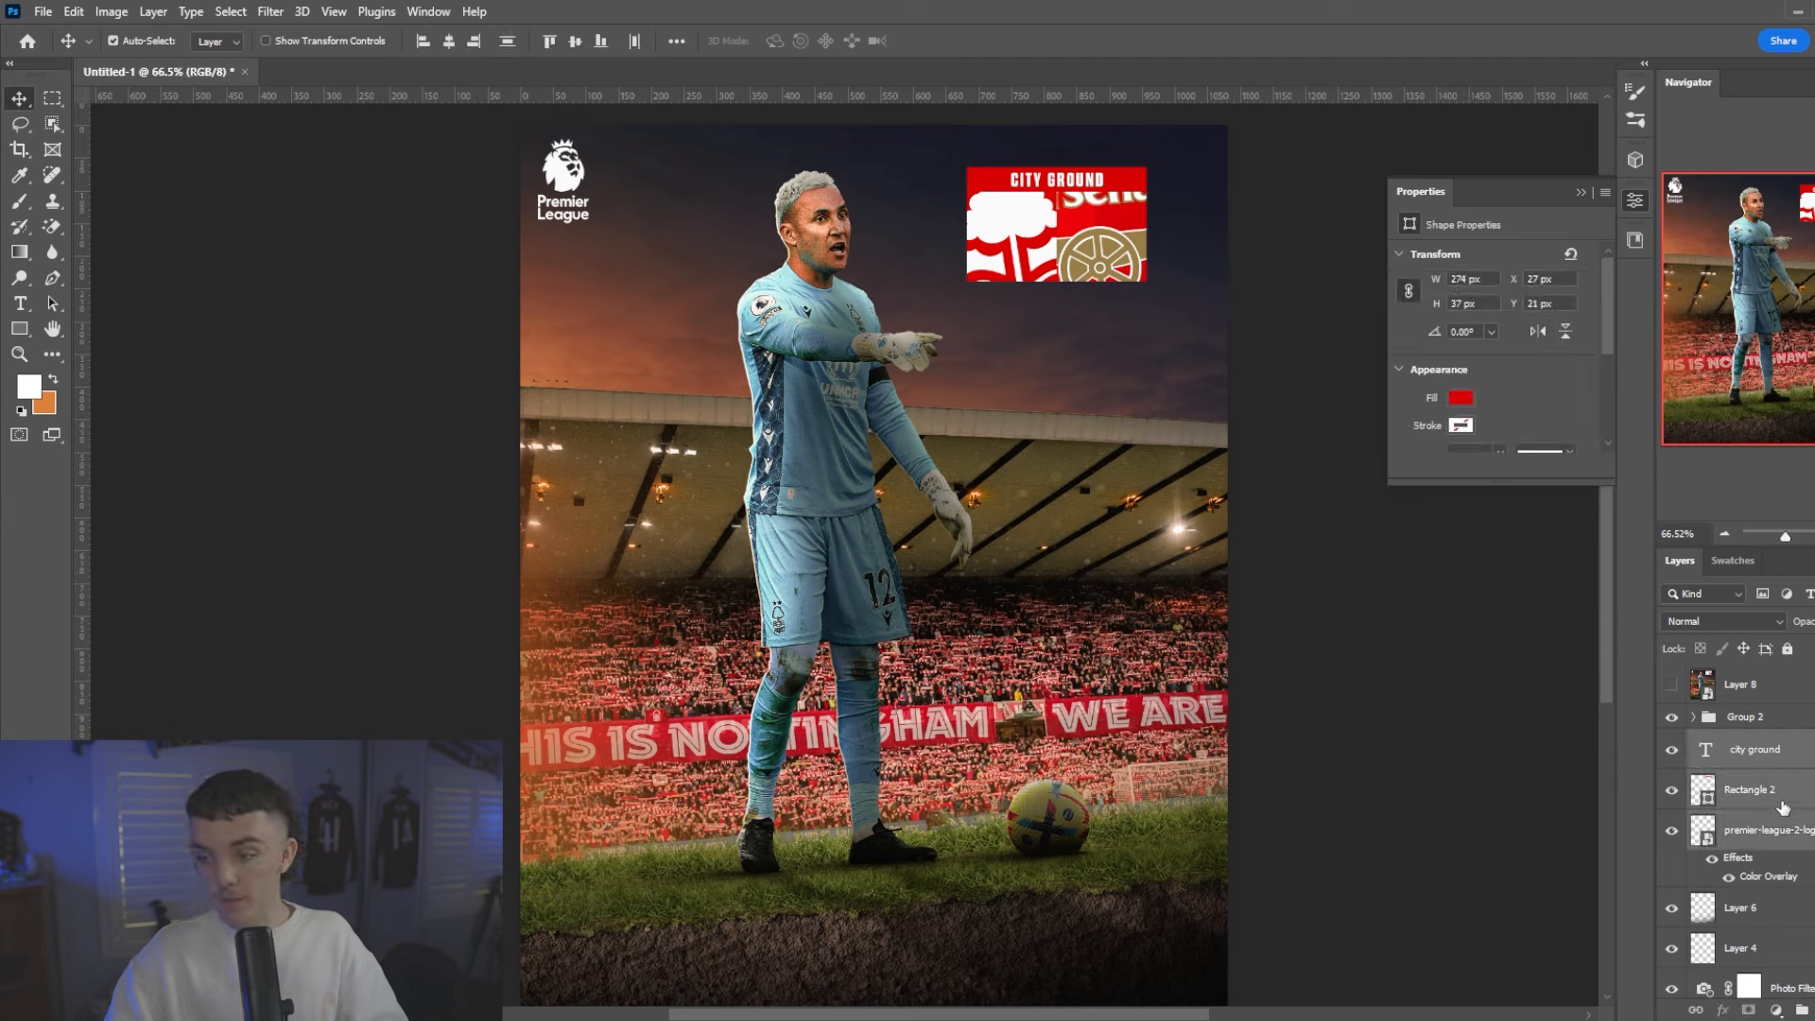
click(1783, 763)
click(1777, 796)
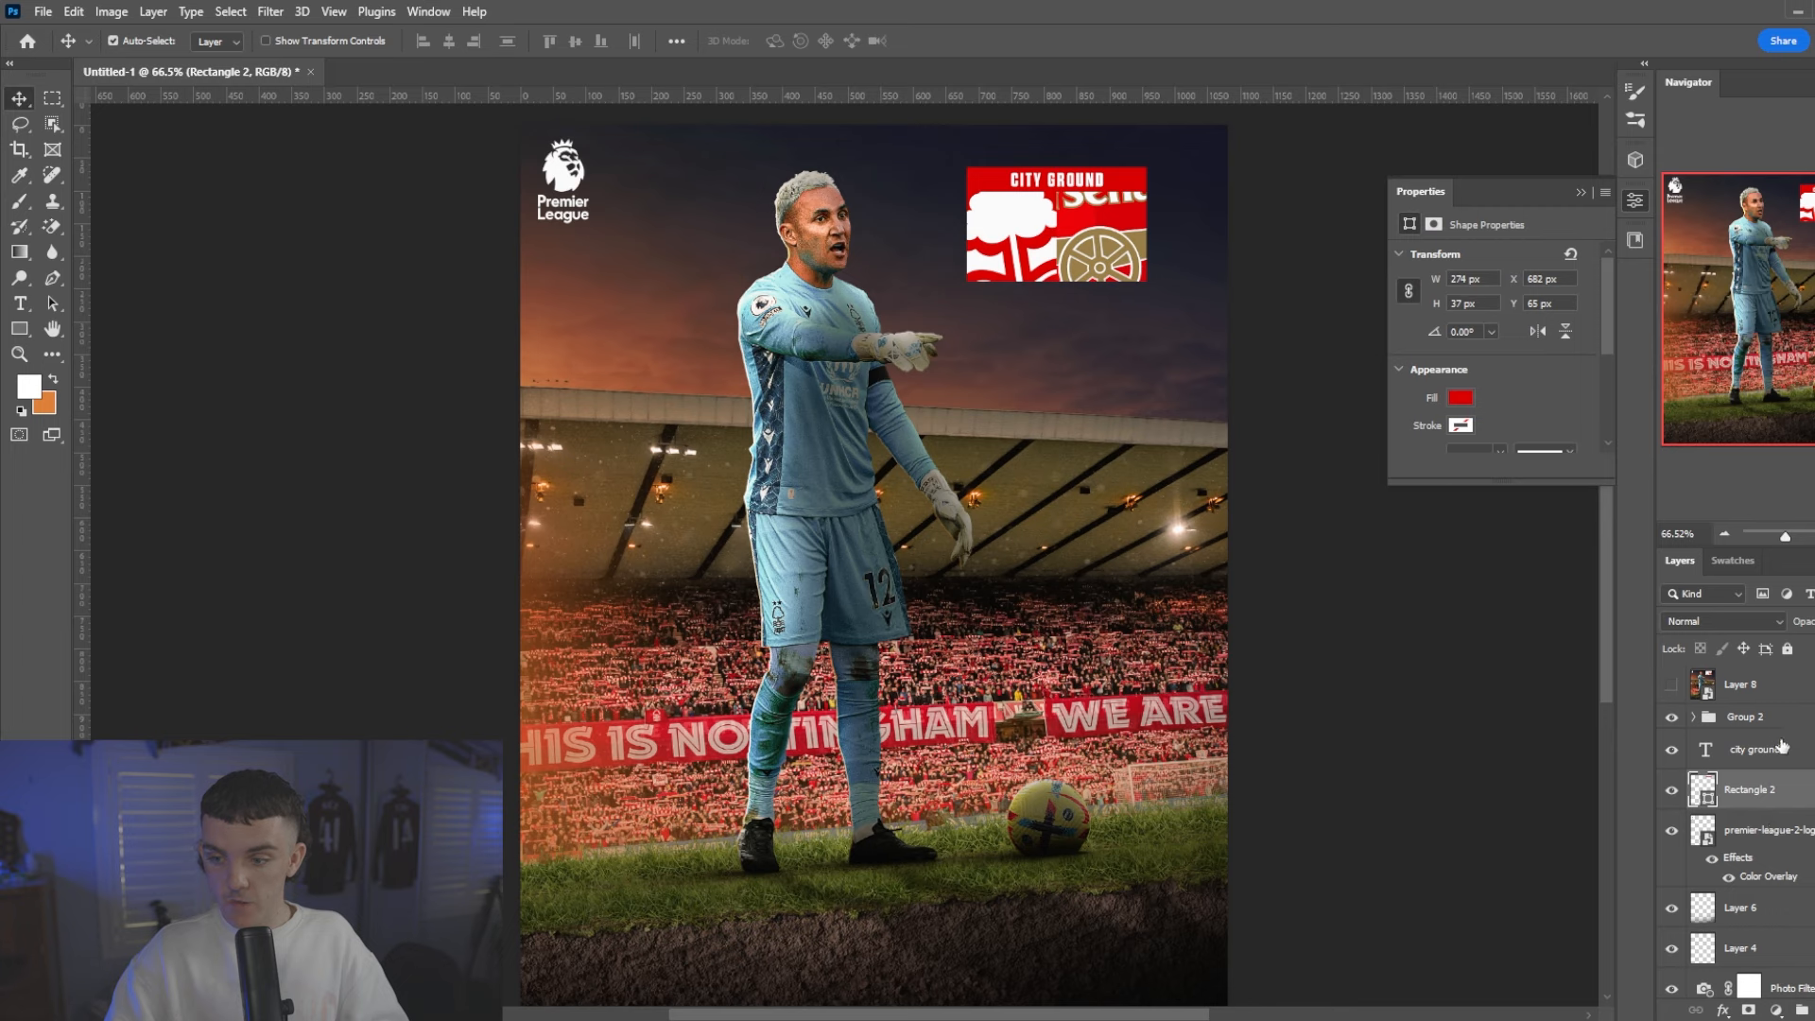
ctrl+click(1782, 739)
key(ctrl+g)
- Scale the match graphic group to about 113%, skew it vertically about 3.7° and place it near the poster's upper right corner
key(ctrl+t)
mouse_move(1197, 240)
mouse_down()
mouse_move(1268, 256)
mouse_move(1190, 265)
mouse_up()
right_click(1227, 259)
click(1267, 315)
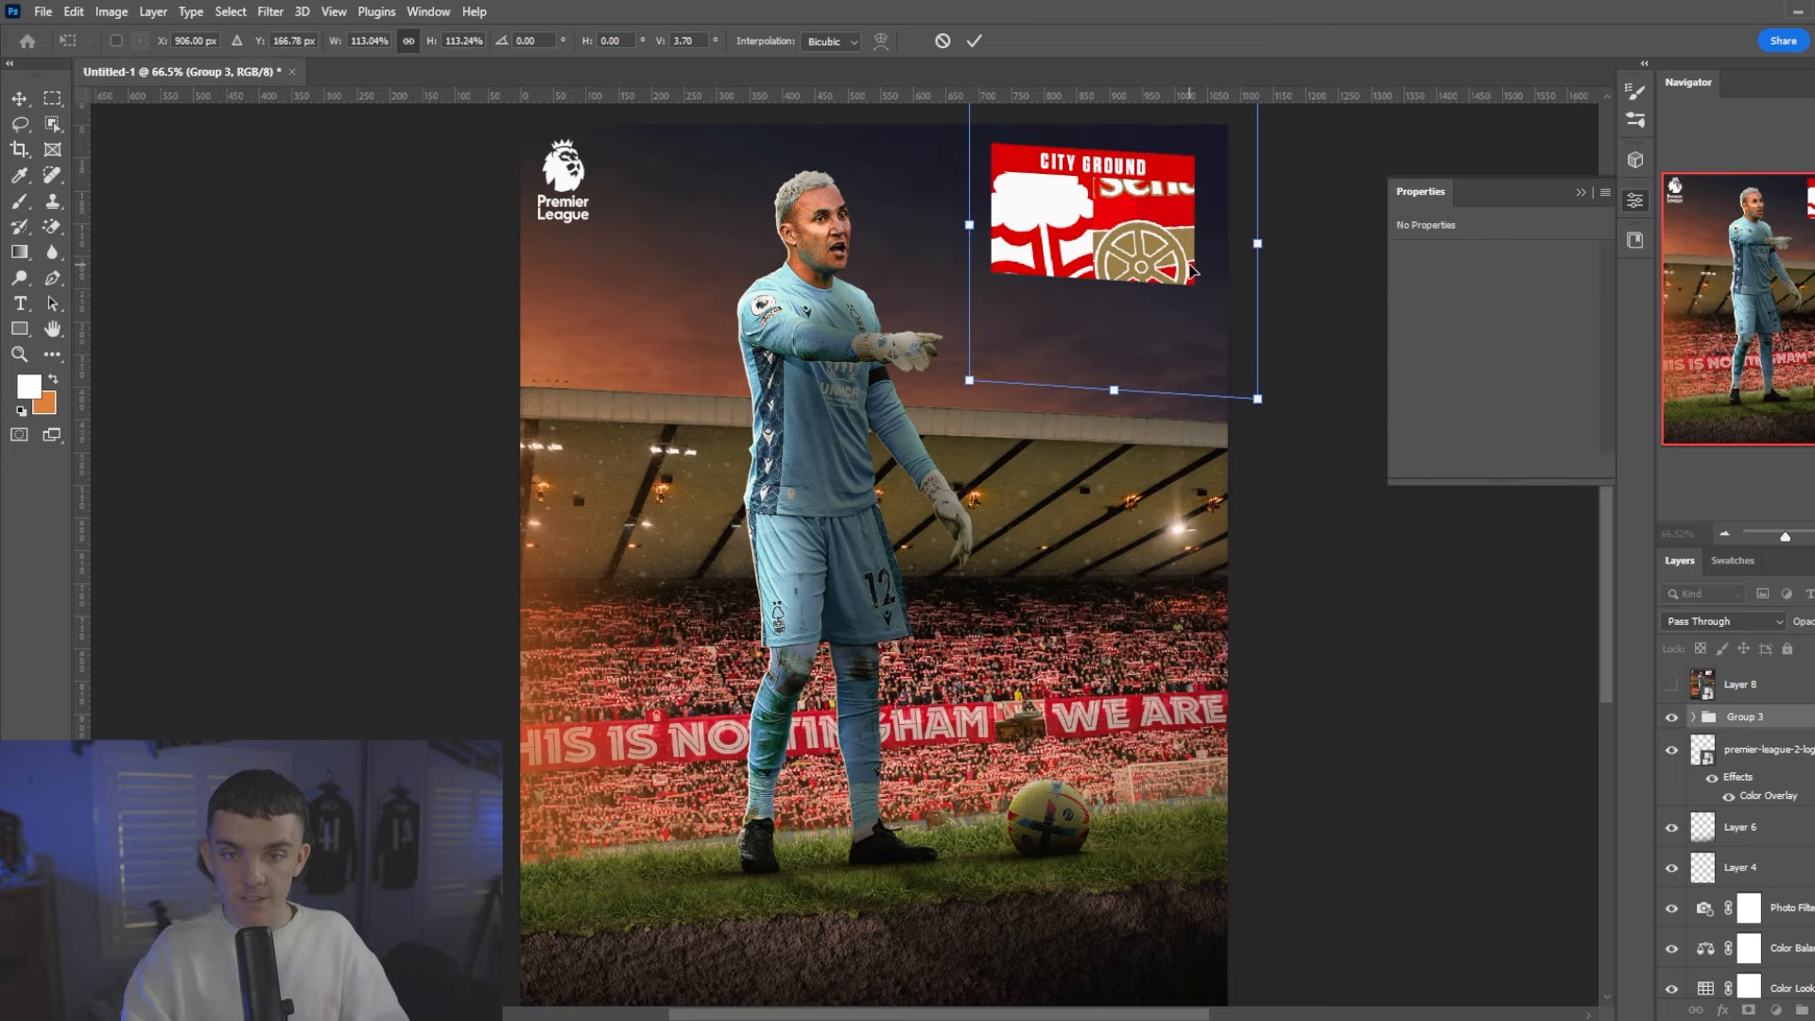
key(Return)
scroll(1087, 222, up, 3)
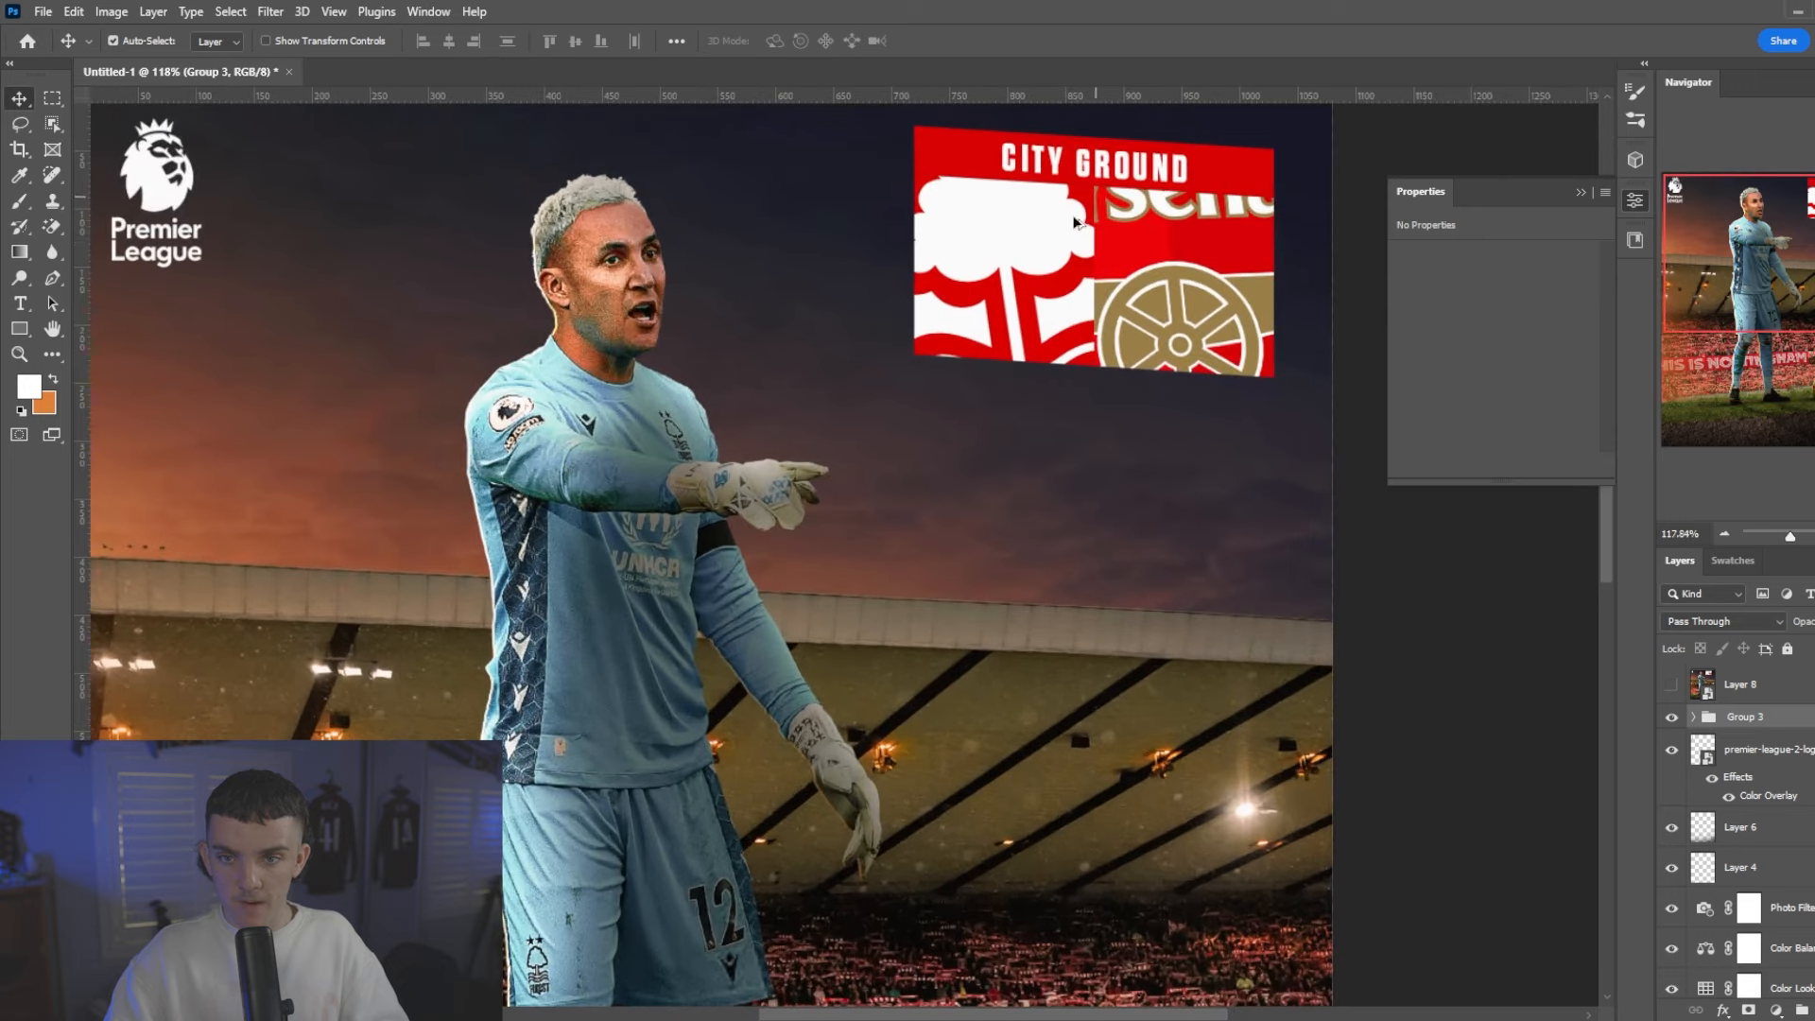
click(1075, 223)
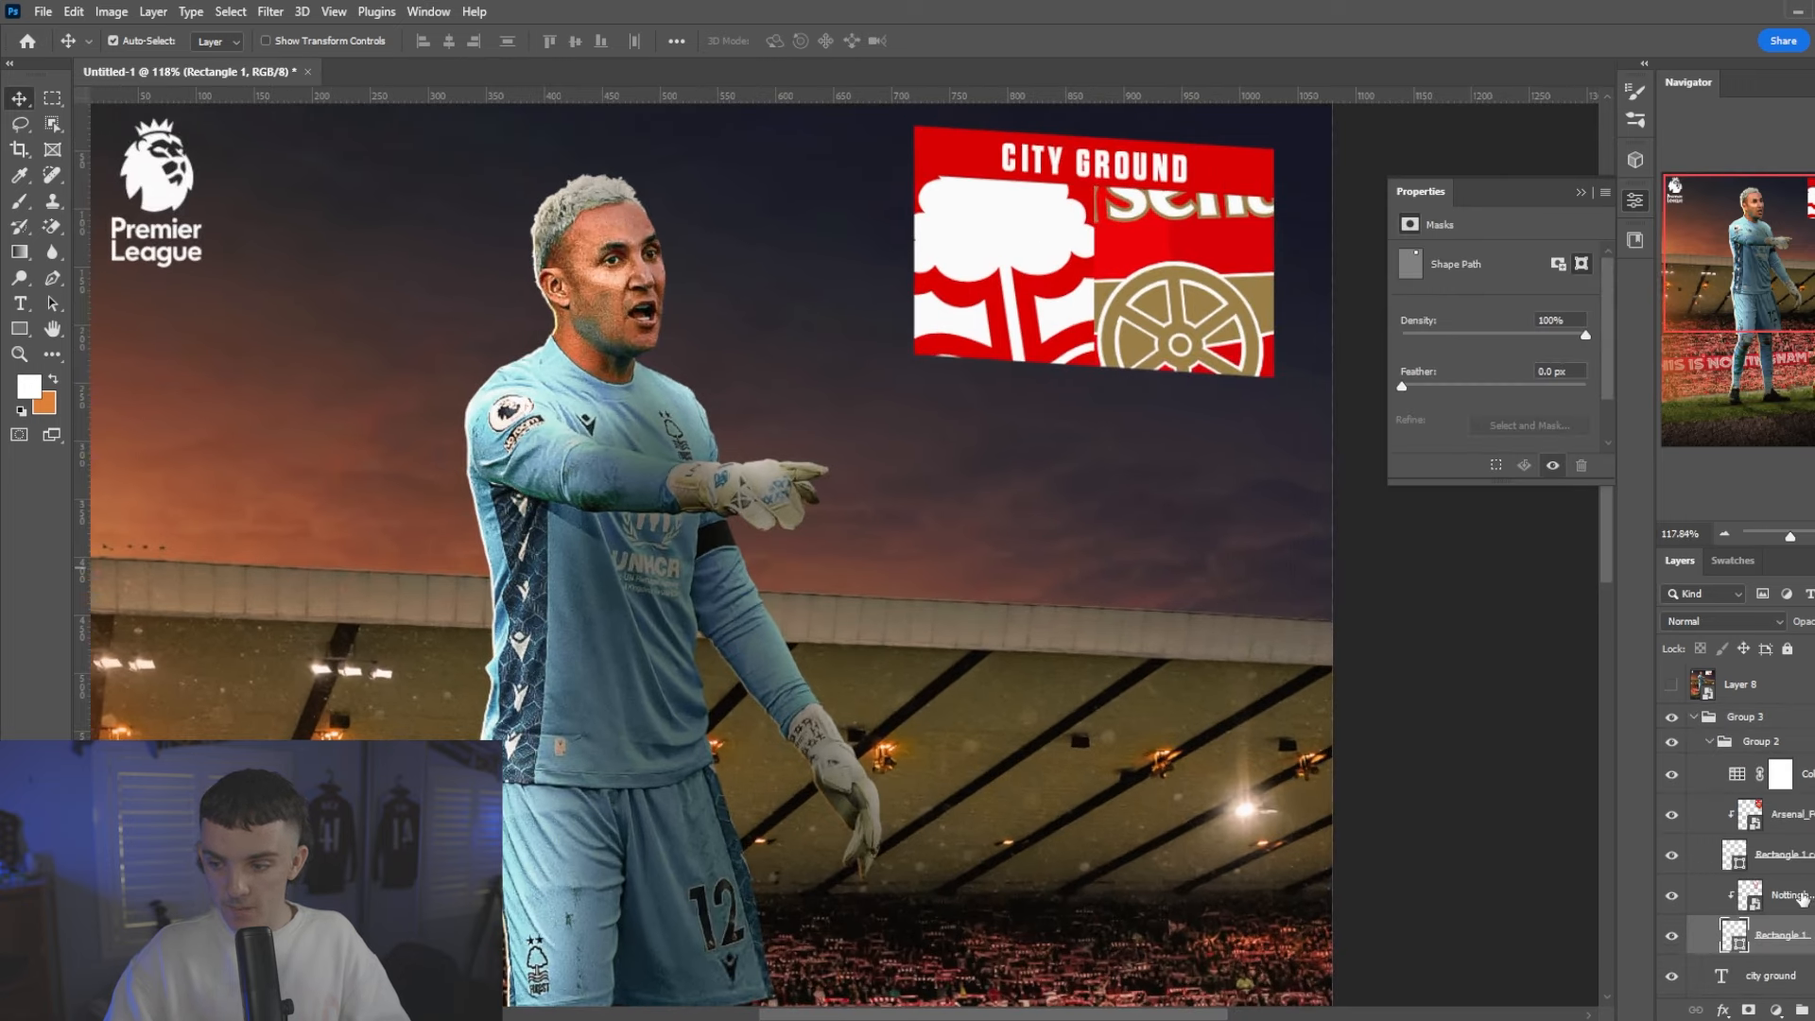
shift+click(1808, 815)
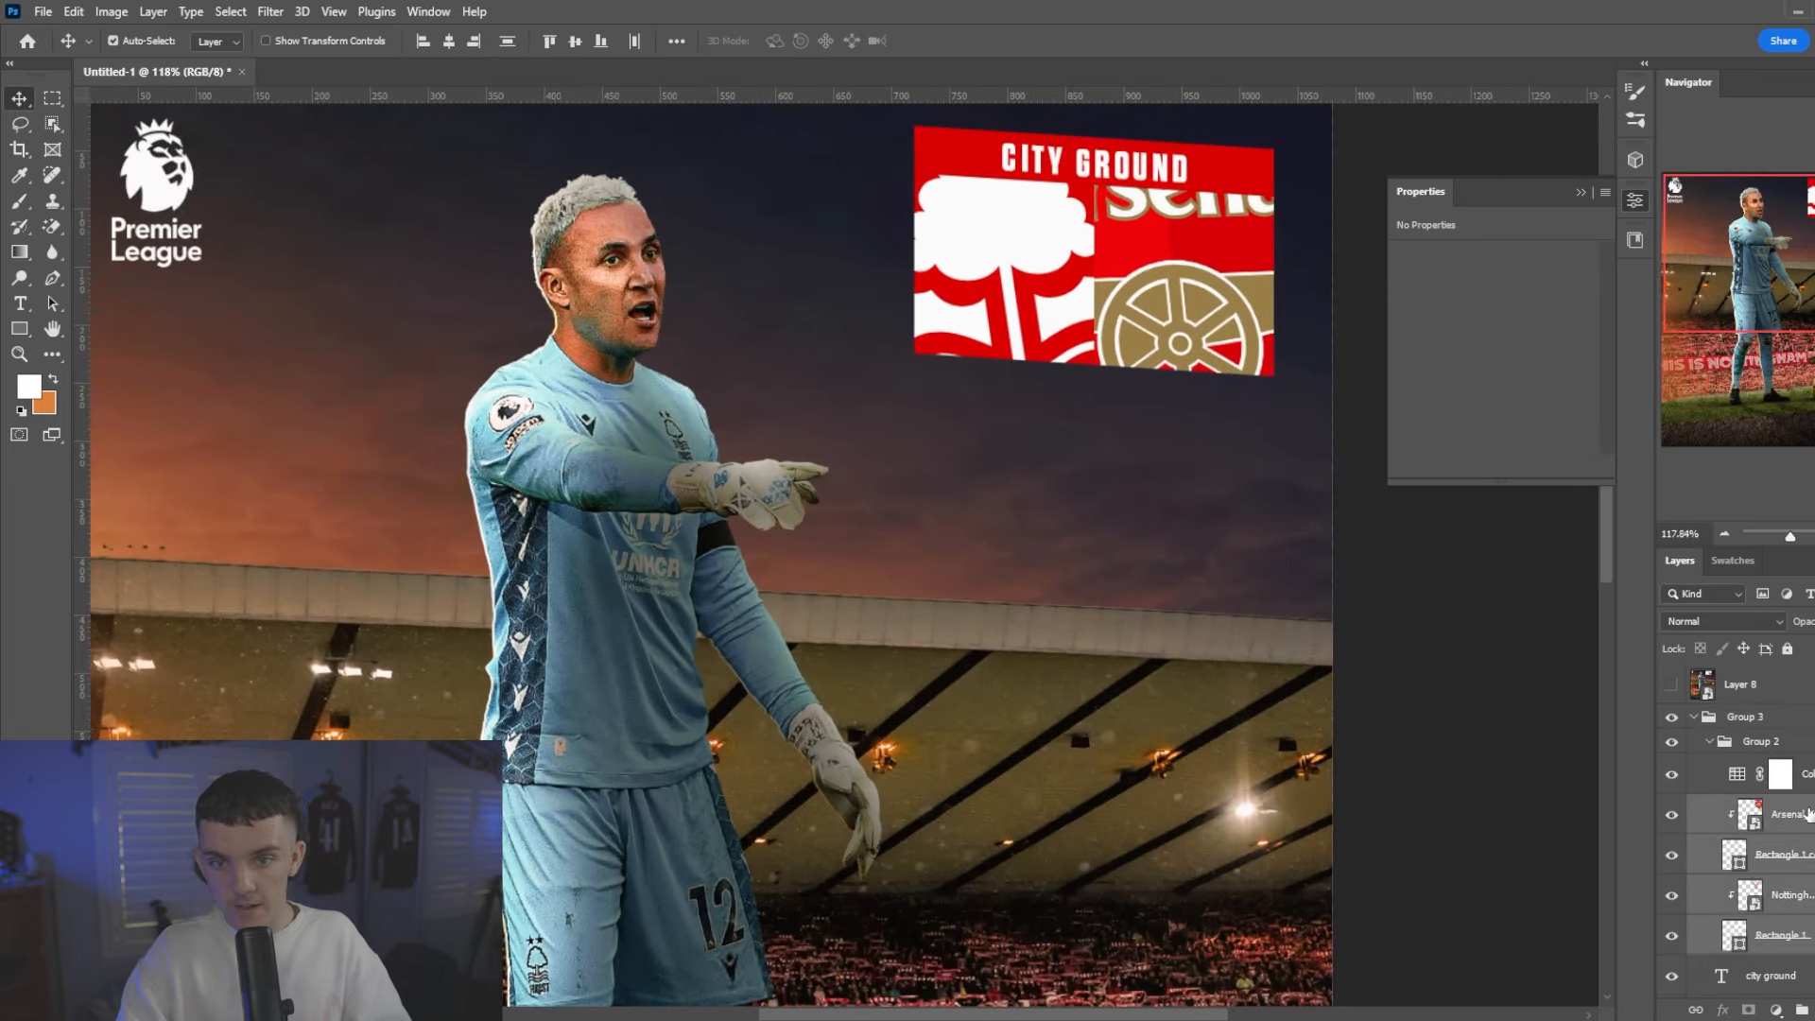
double_click(1803, 742)
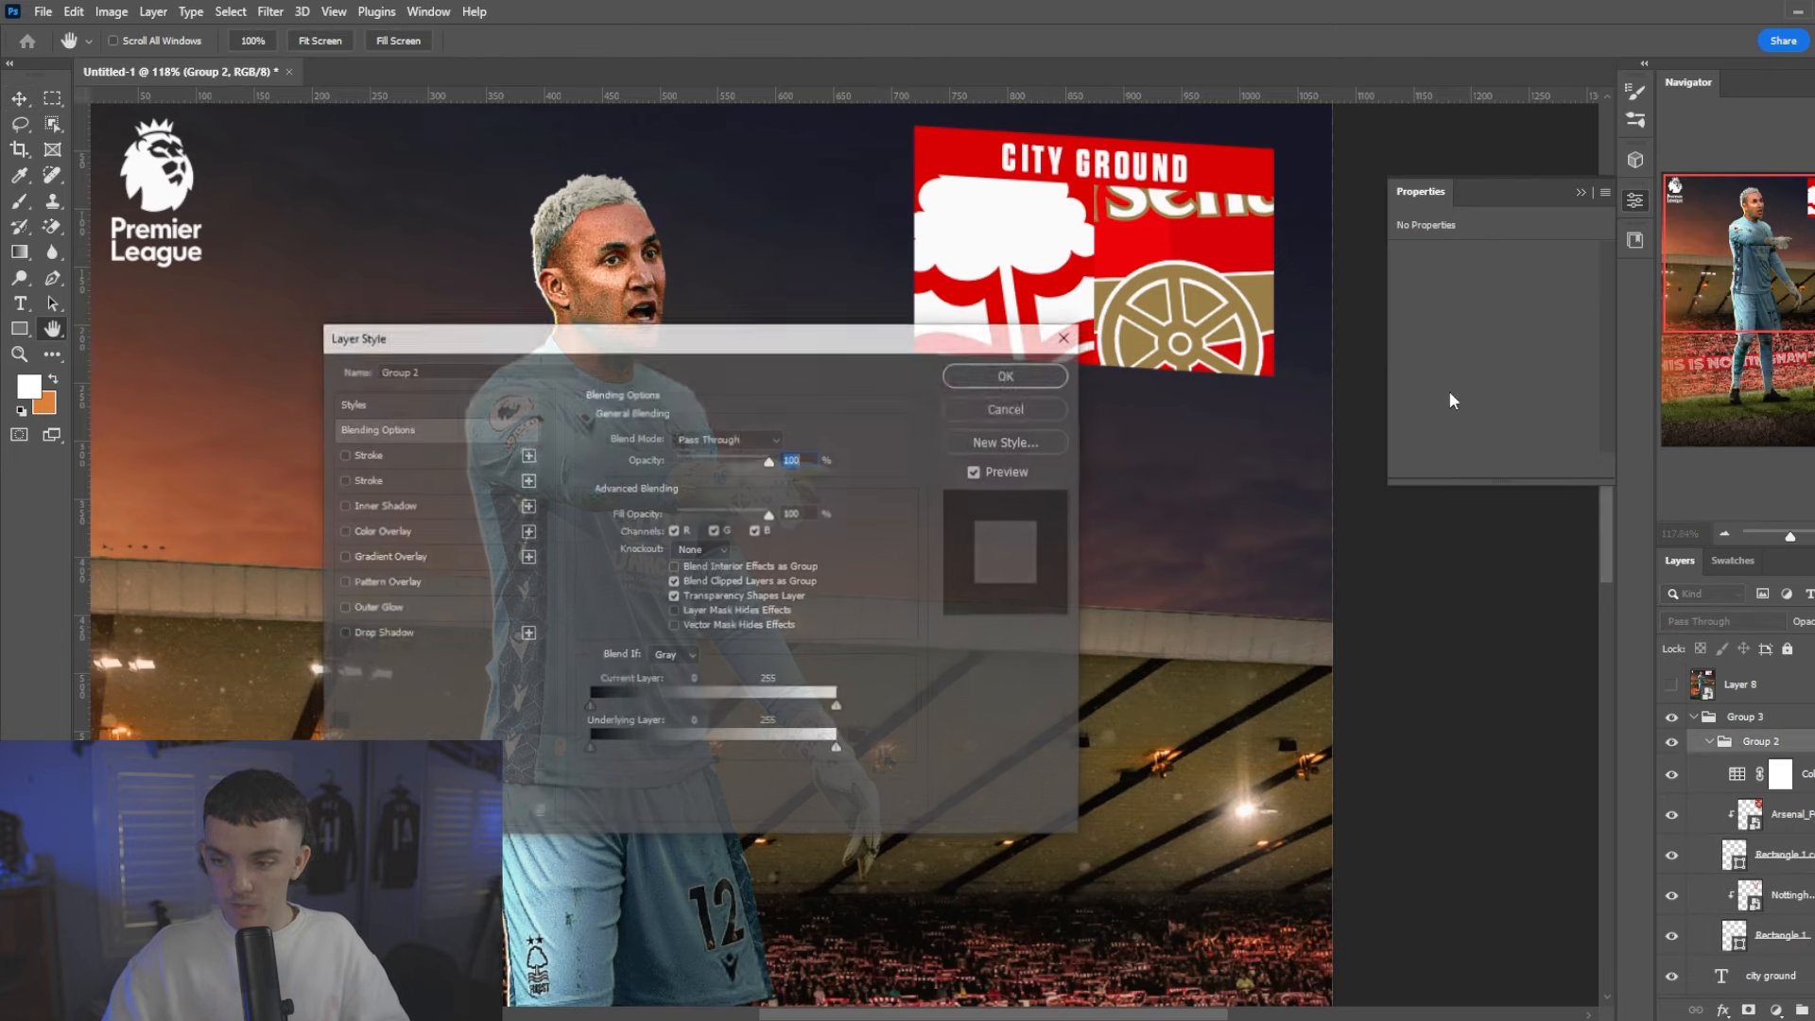
click(1009, 374)
- Add a black Outer Glow to the whole match graphic group with 28% opacity, 8% spread and 59 px size
double_click(1777, 717)
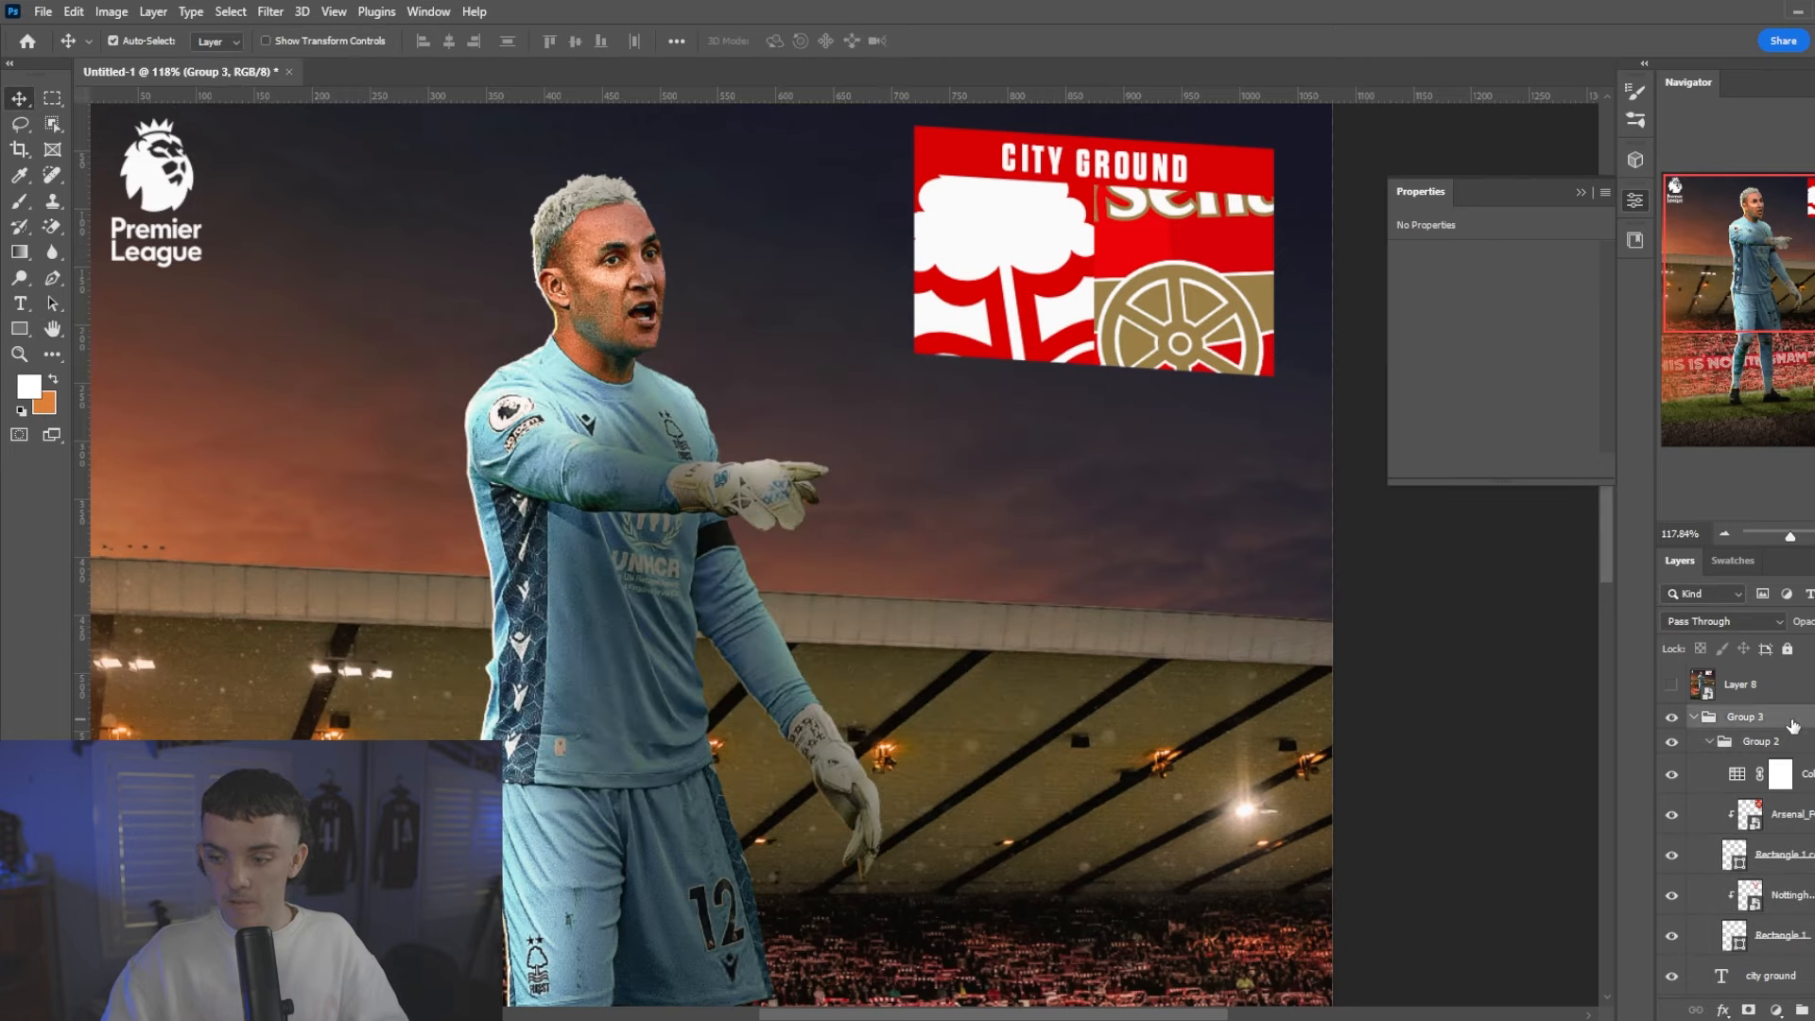
click(389, 606)
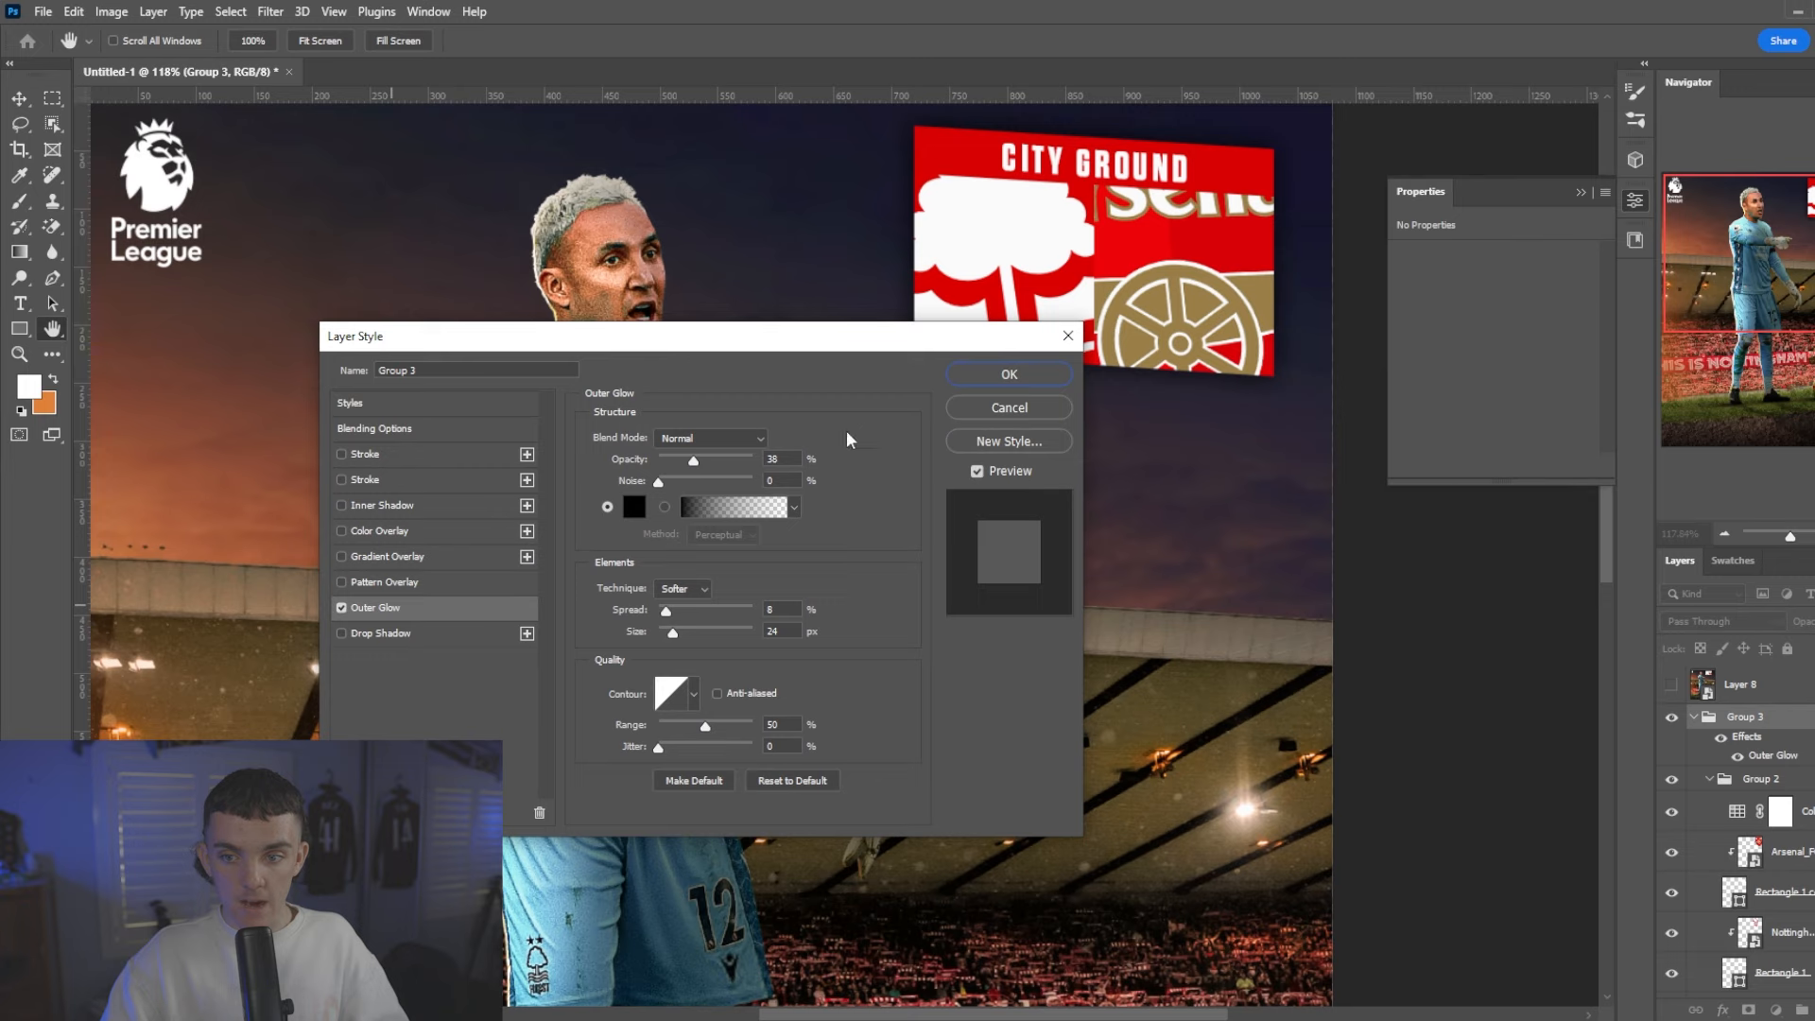
drag(683, 631, 686, 633)
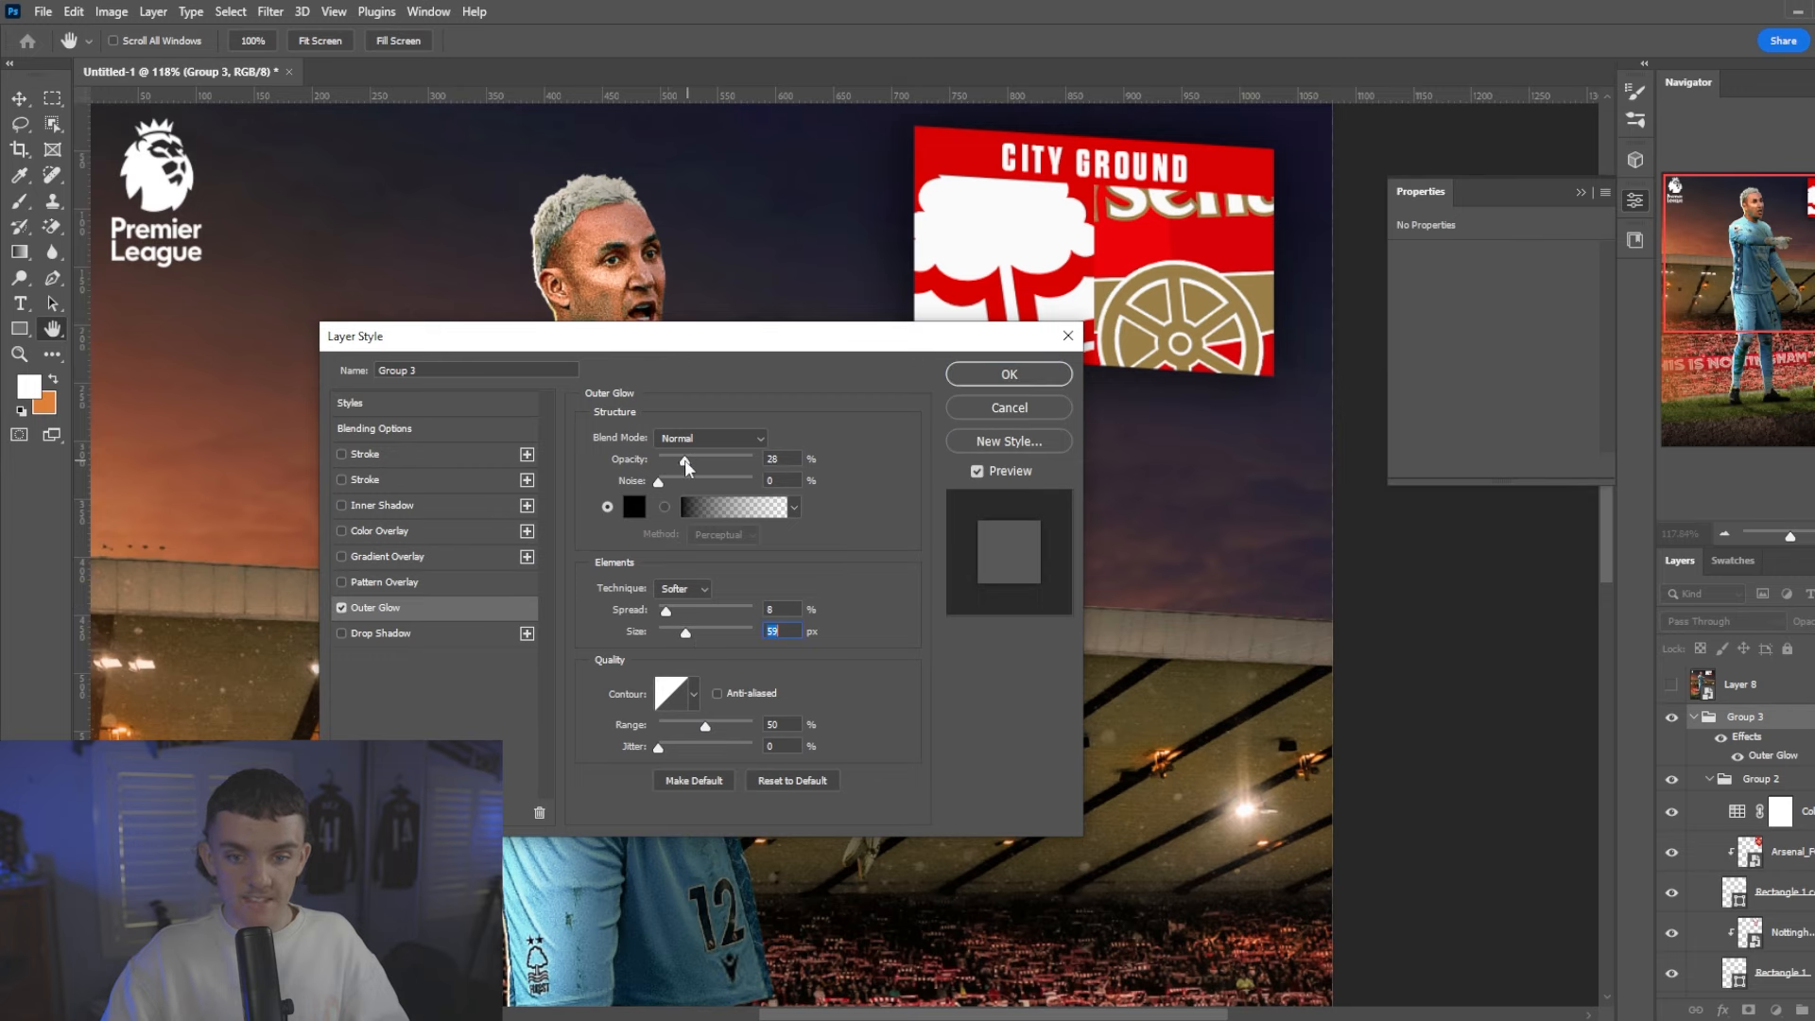
click(1008, 375)
key(ctrl+0)
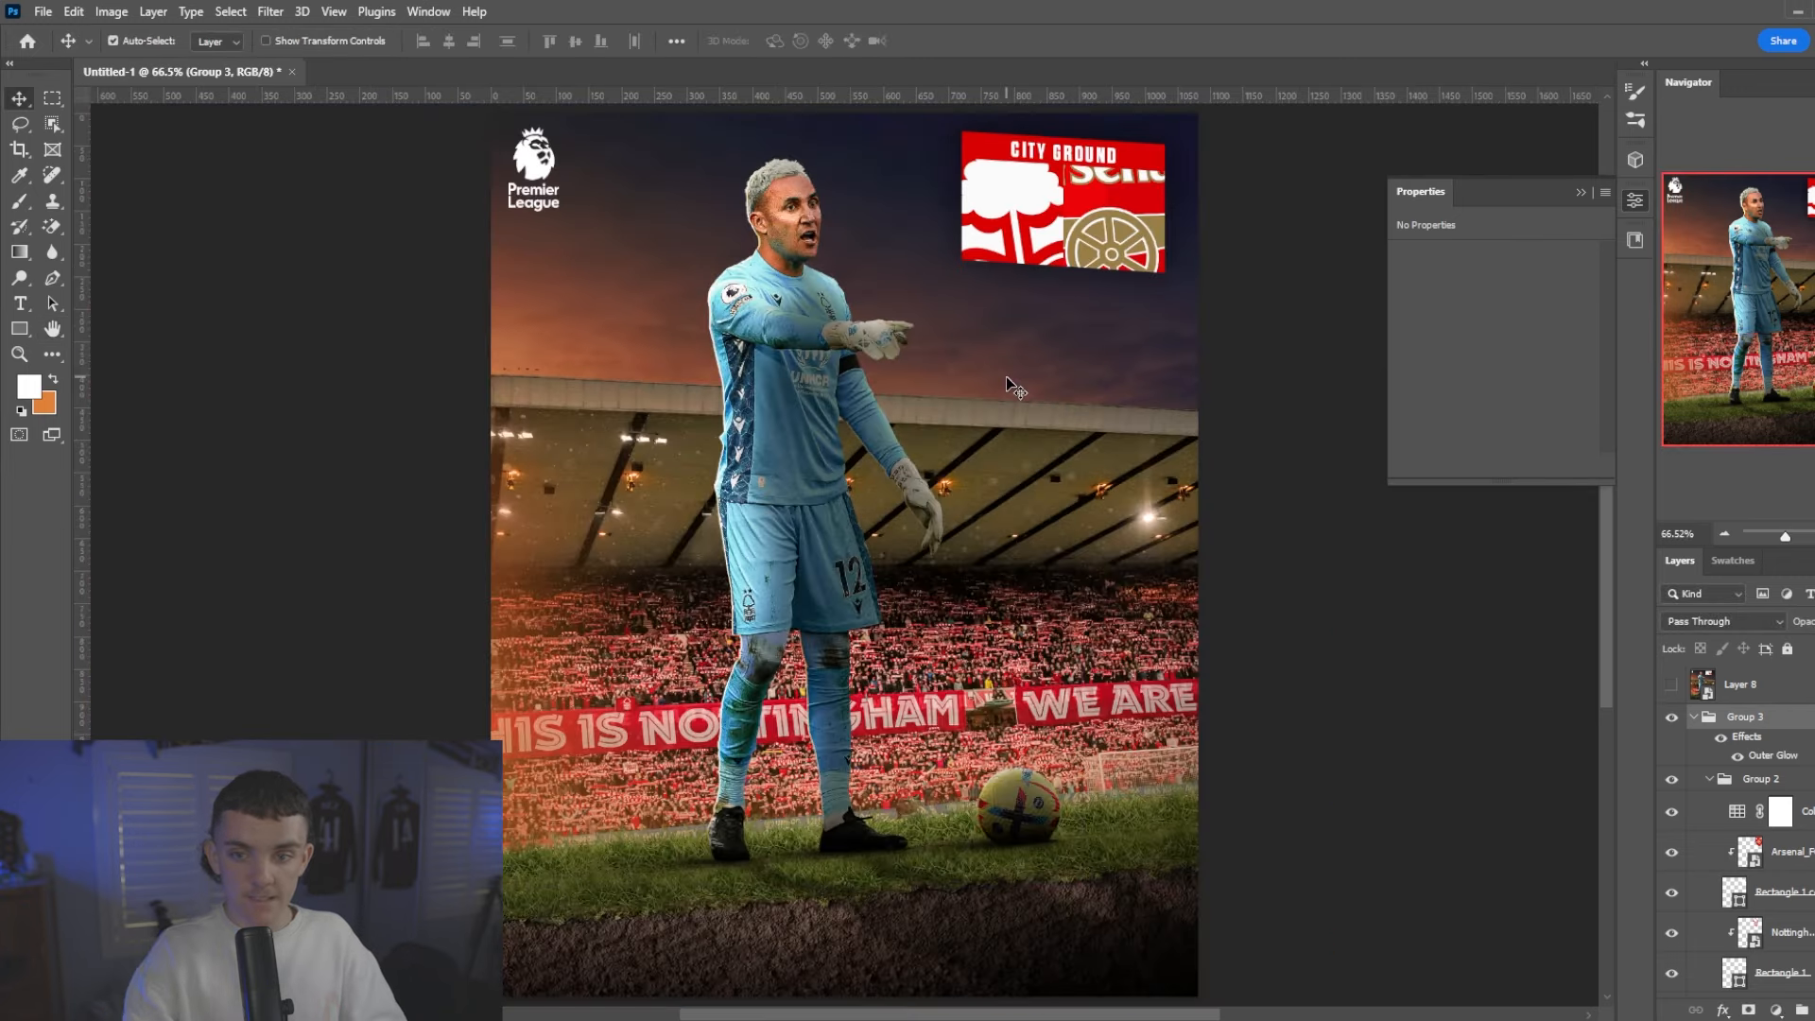
- Stamp all visible layers into a new layer above the match graphic group and convert it to a Smart Object
click(1693, 718)
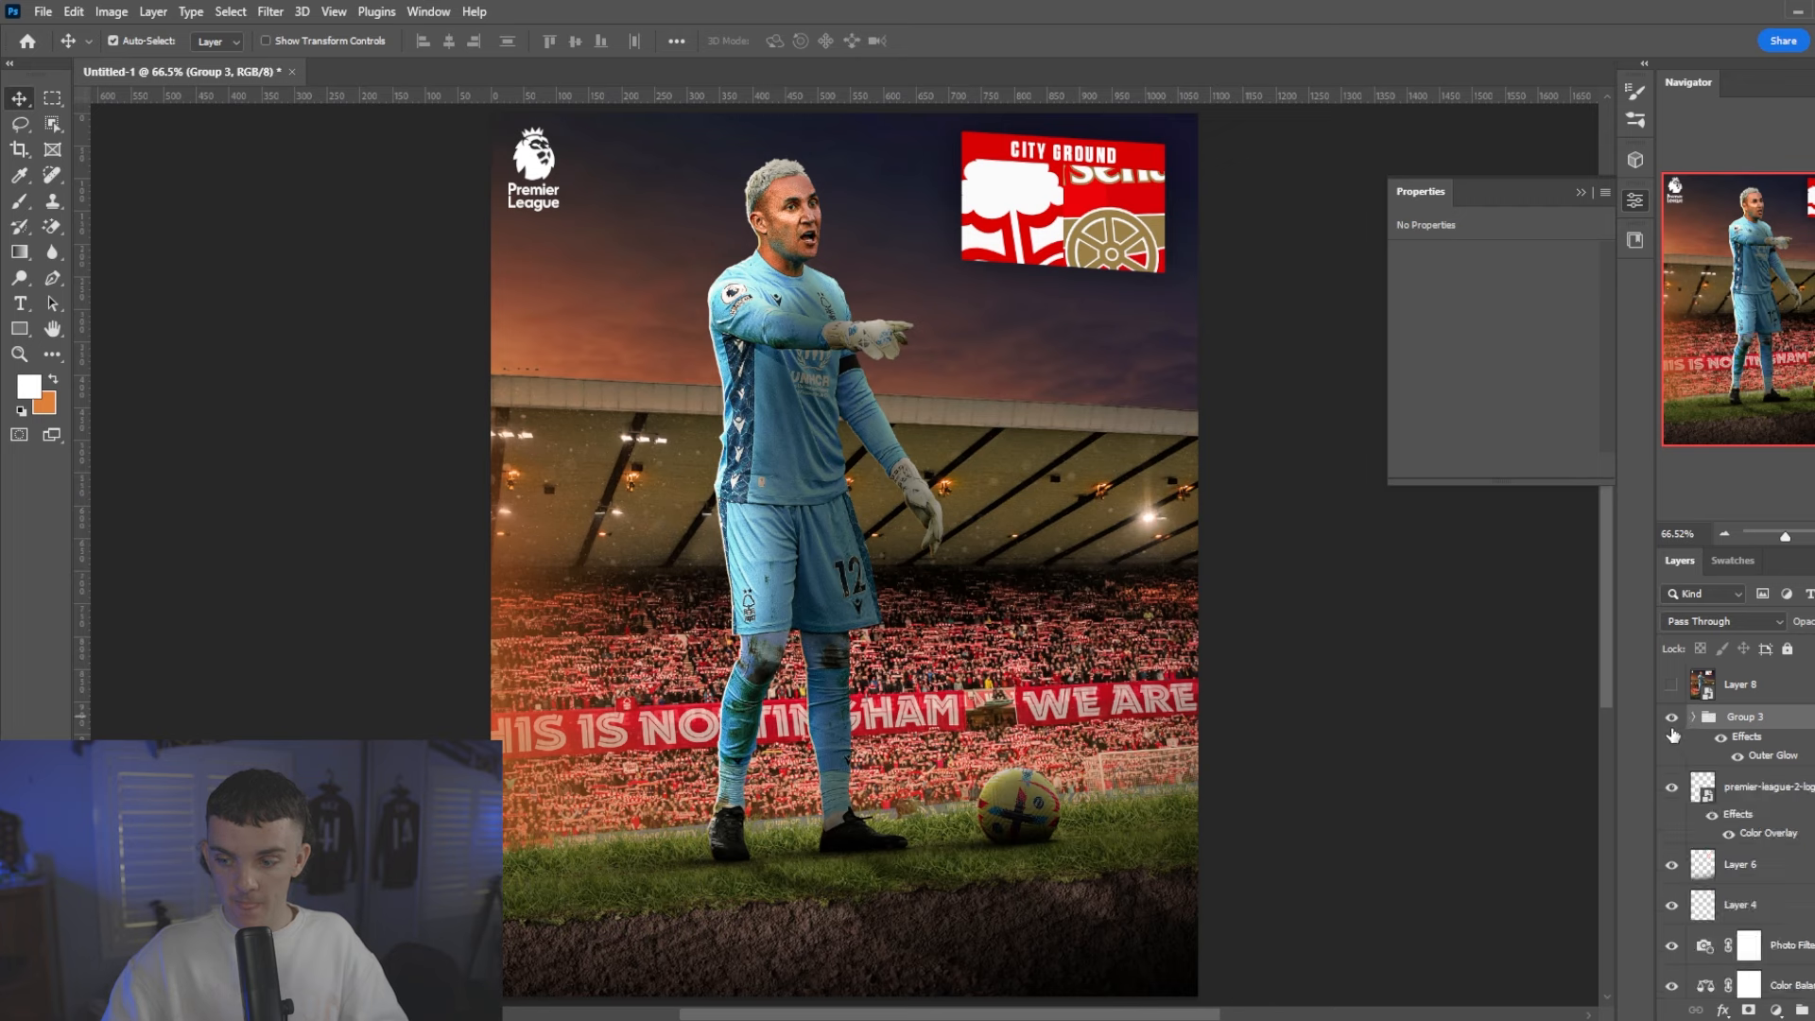
key(ctrl+alt+shift+e)
right_click(1777, 724)
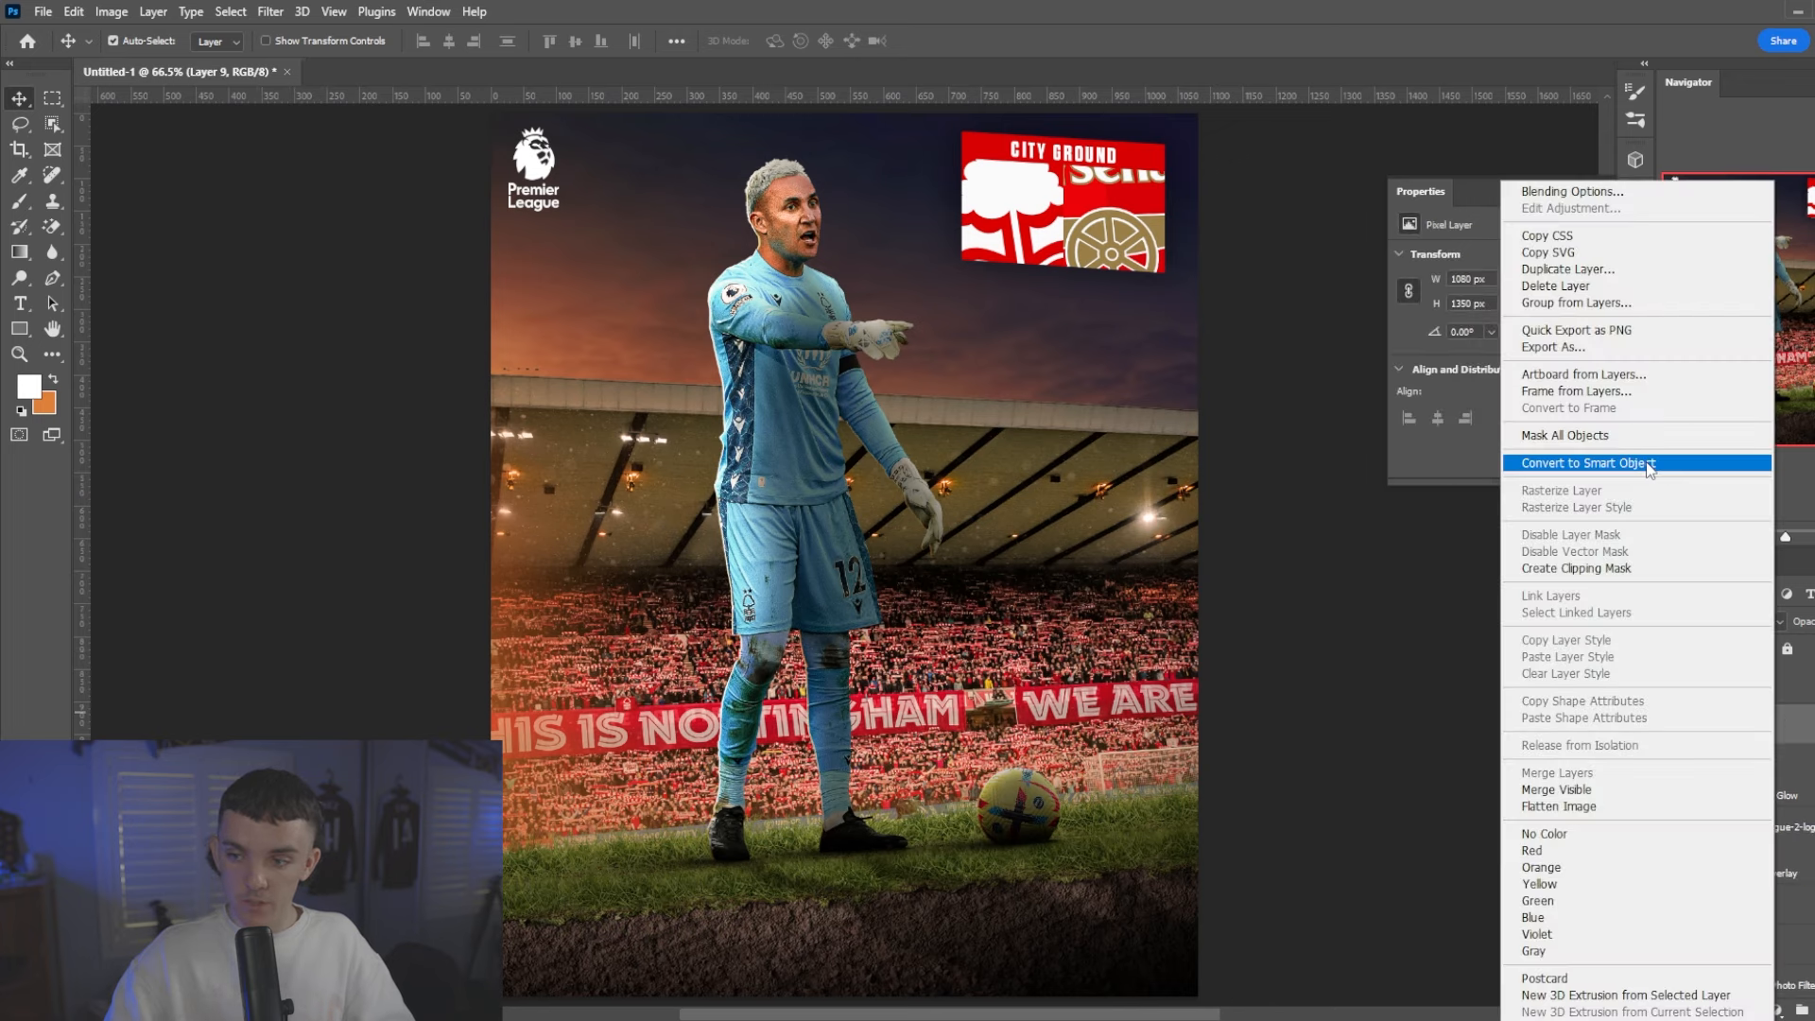
click(1569, 458)
- Open the Camera Raw Filter on the stamped layer and set Clarity to +20, Exposure to +0.10 and Contrast to +21
click(270, 11)
click(312, 155)
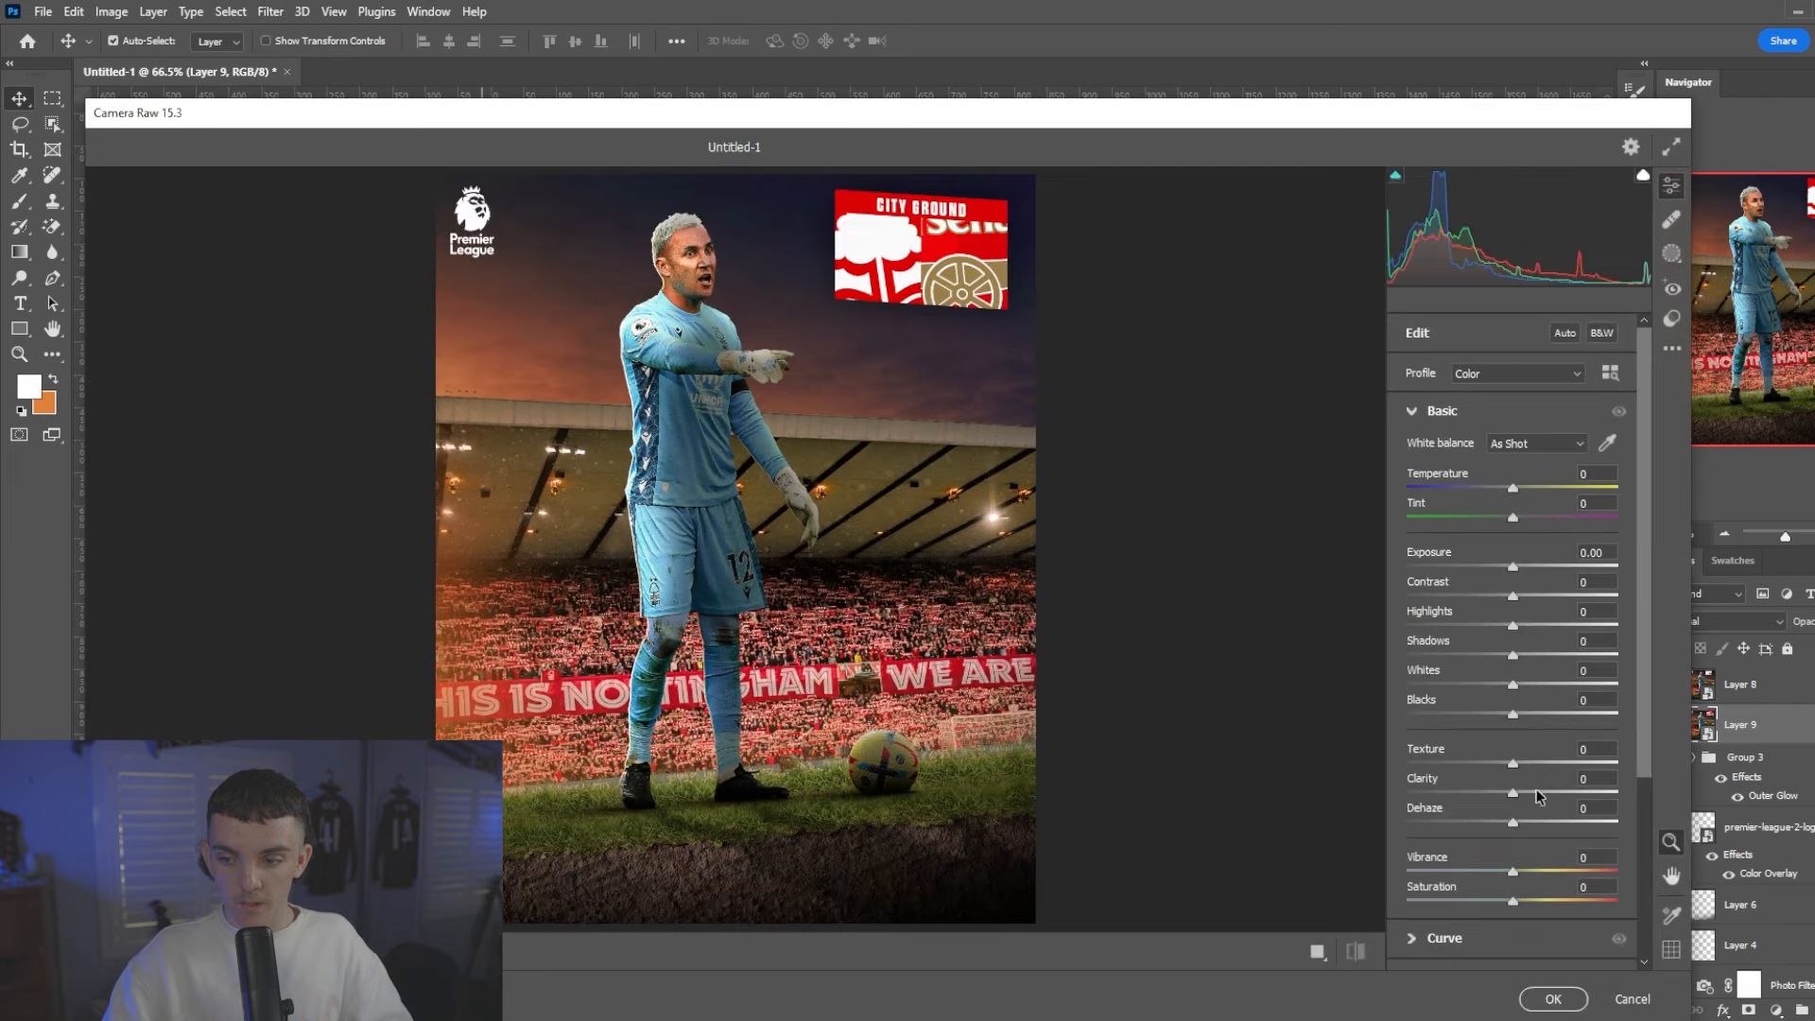
click(1535, 792)
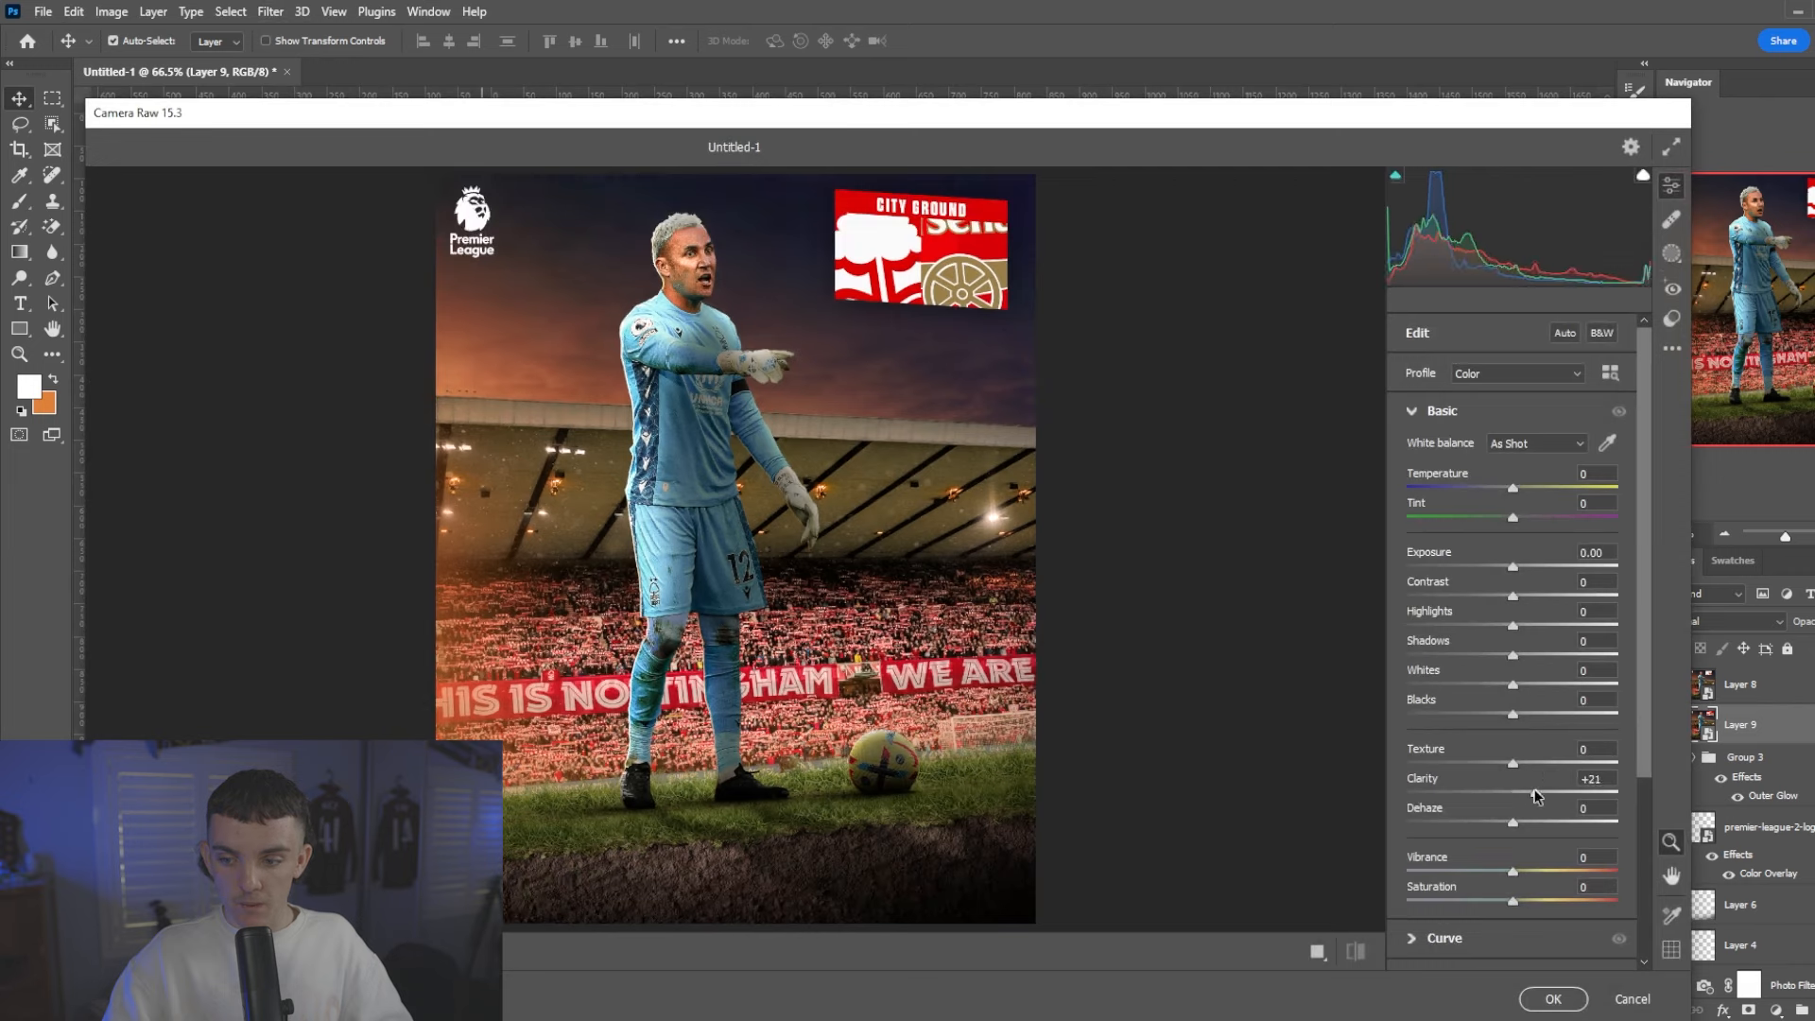
click(1516, 567)
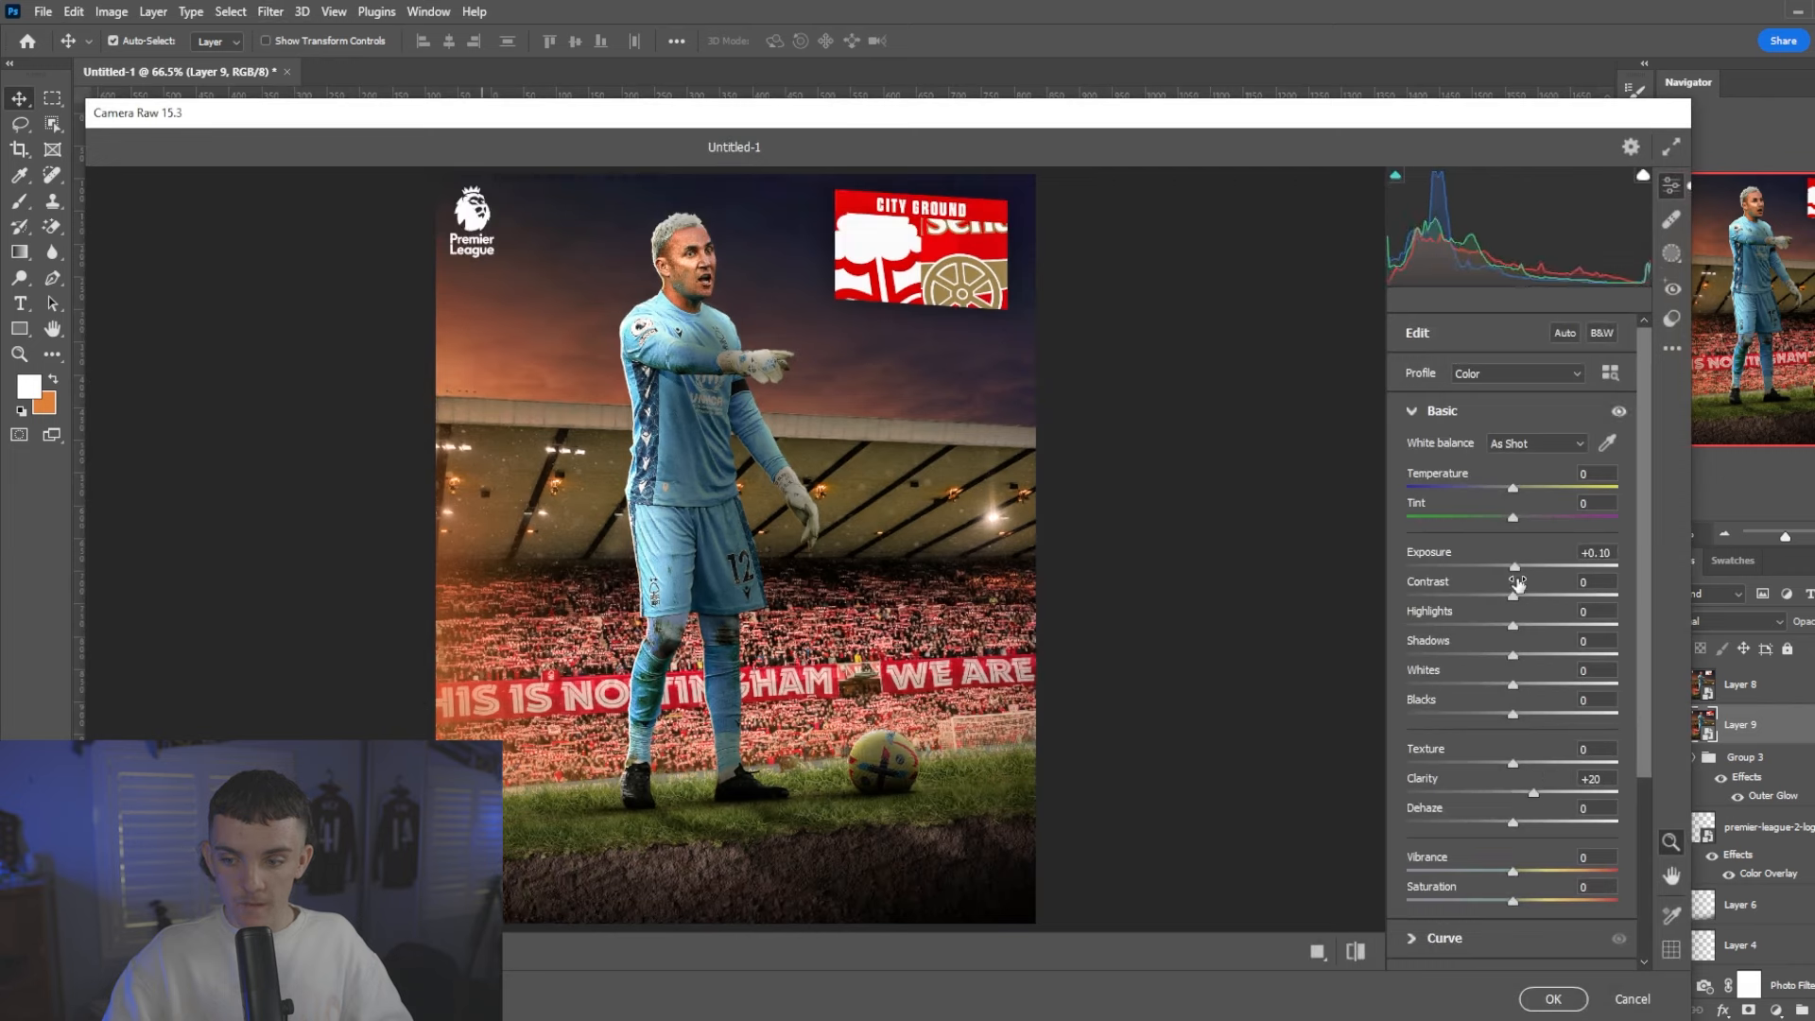
click(1534, 594)
- Add Grain of 14 and an Optics Vignette of -9, and apply the Camera Raw Filter
scroll(1523, 851, down, 3)
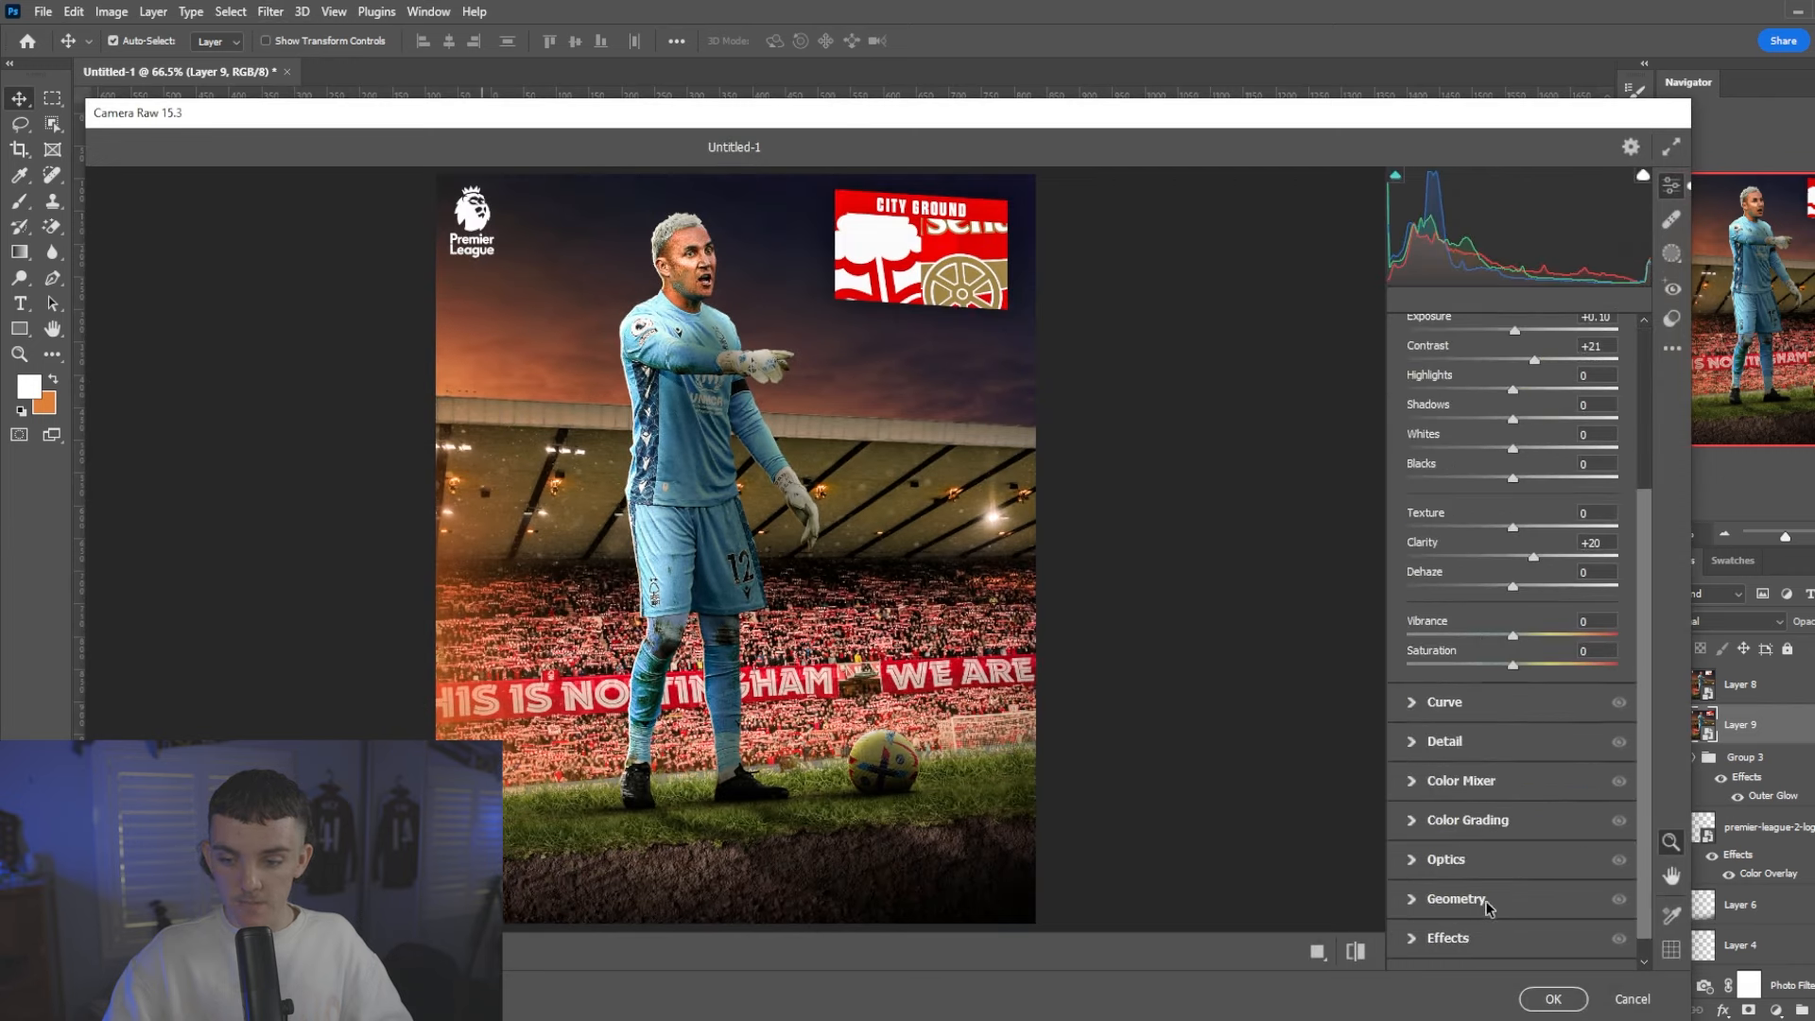
click(1475, 938)
drag(1448, 731, 1438, 737)
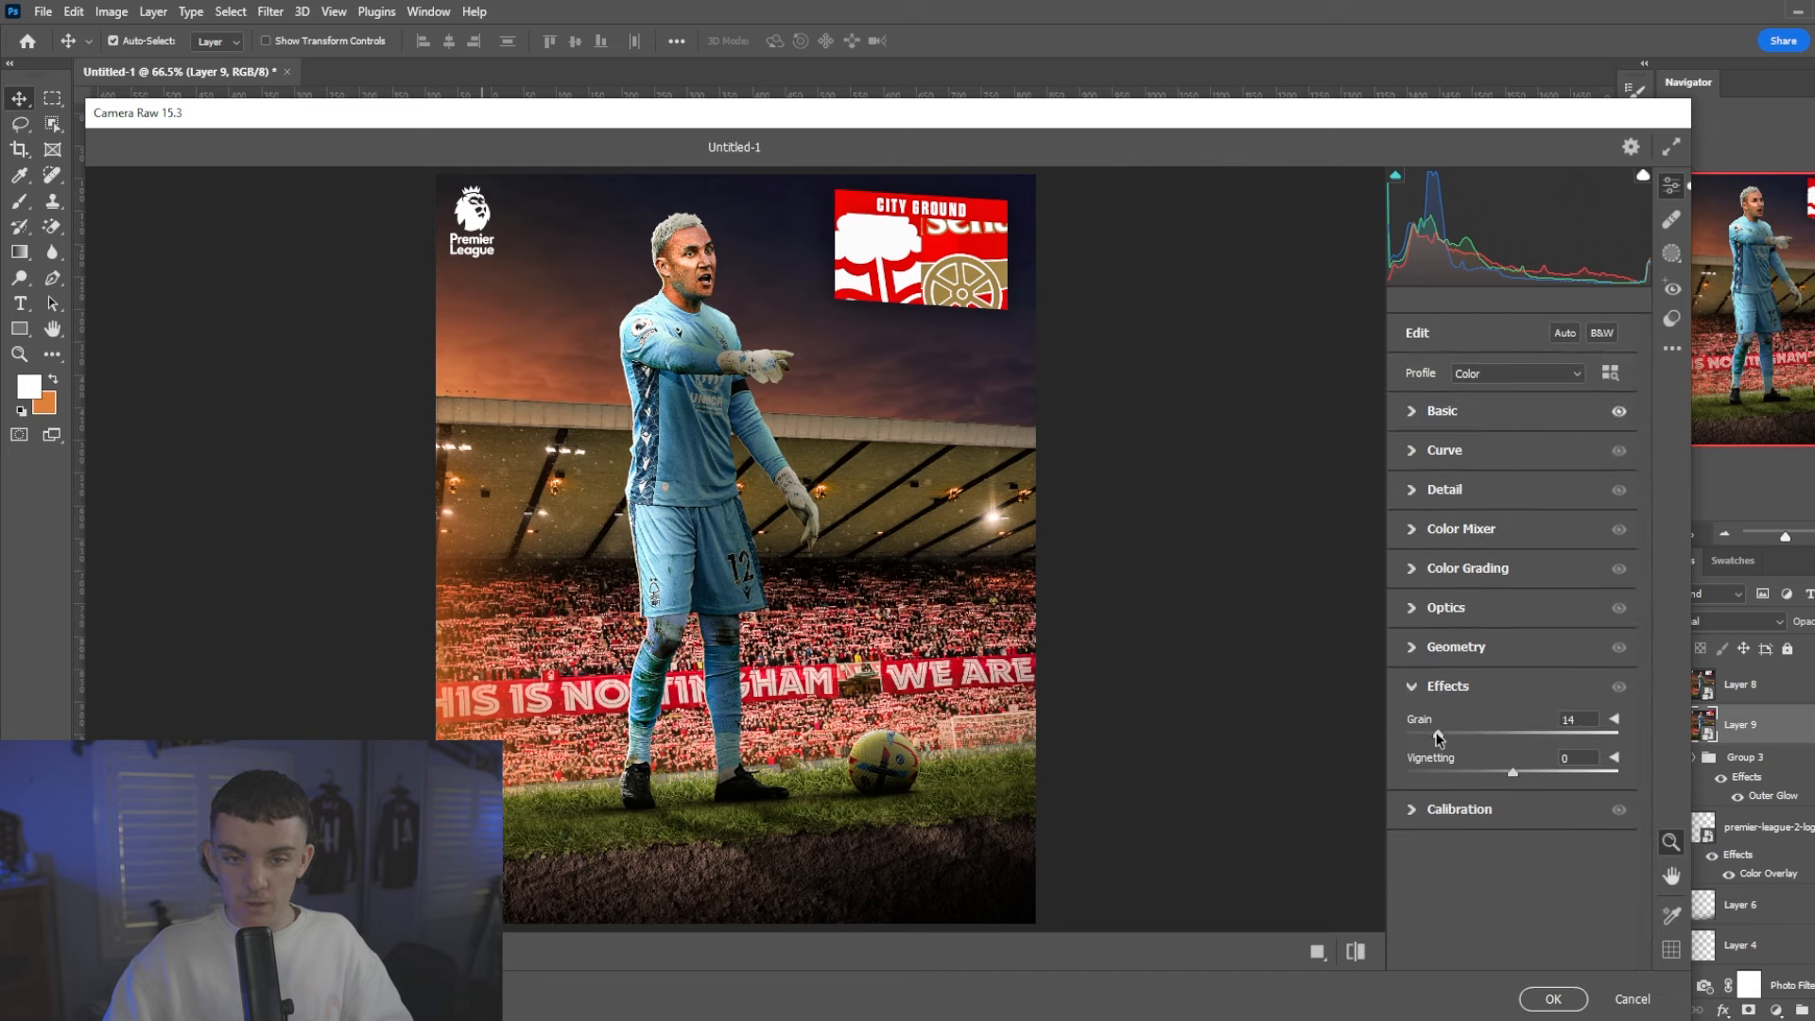
click(1482, 612)
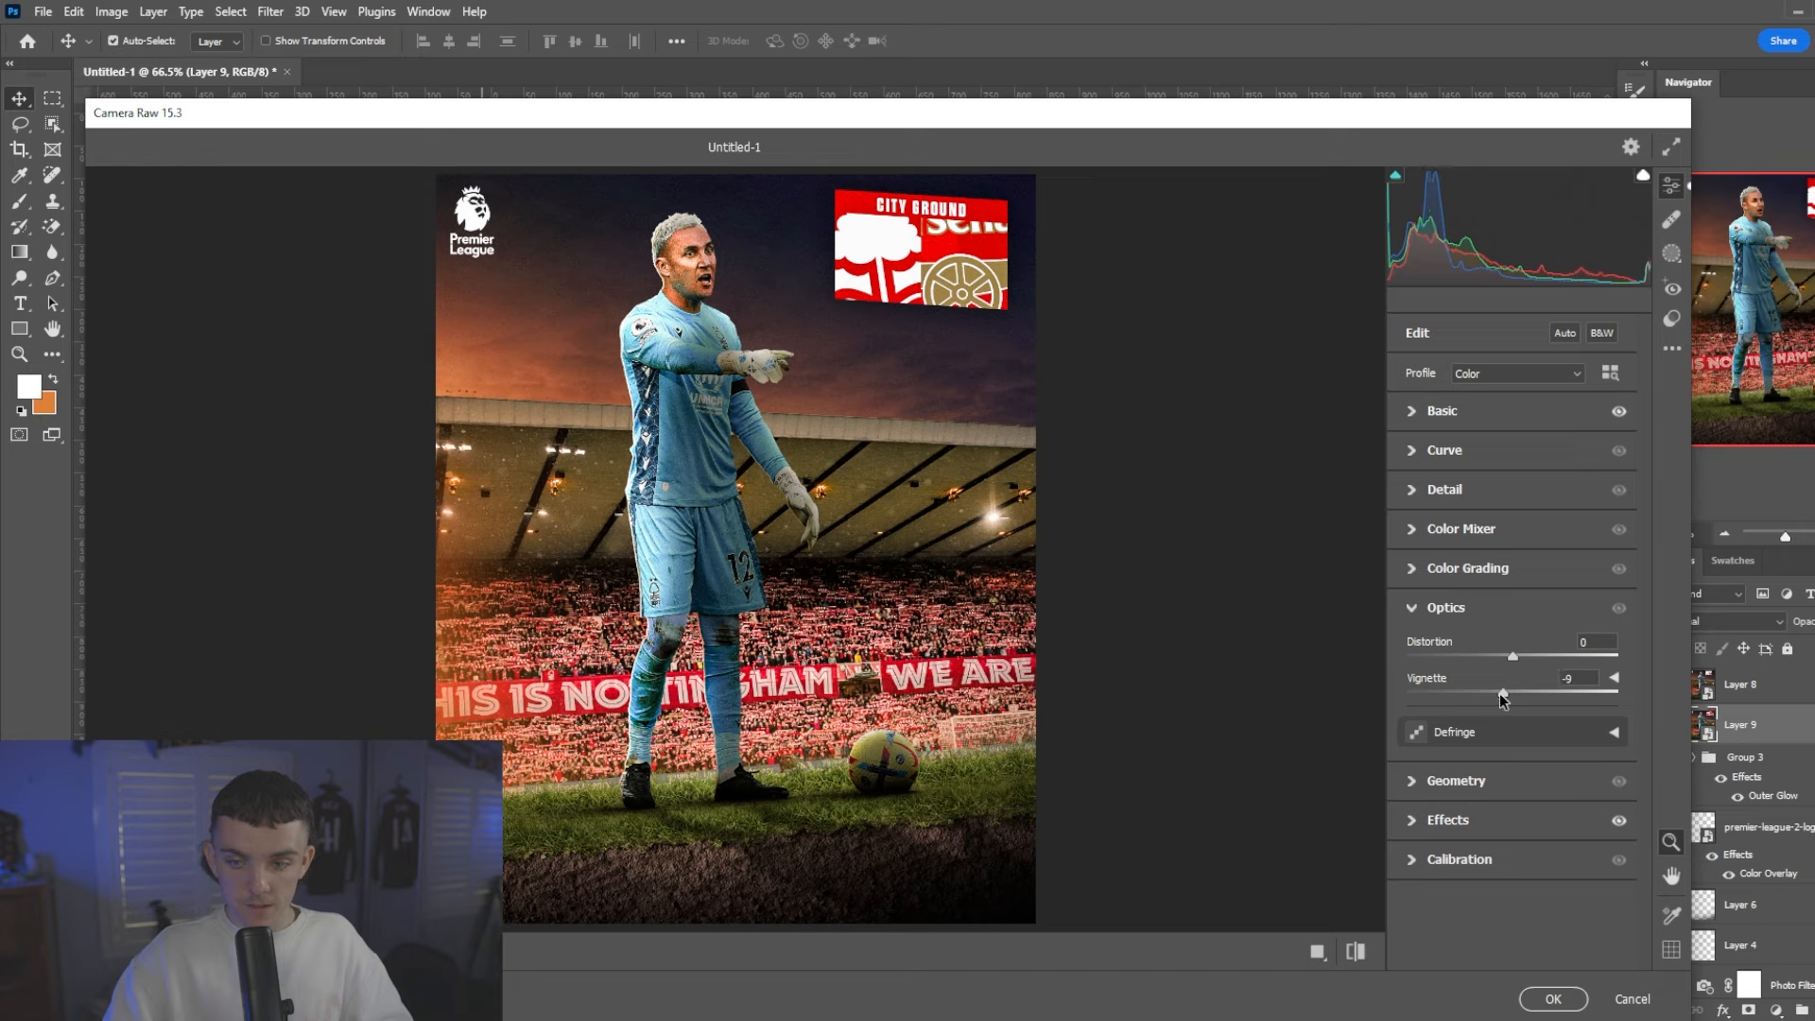
click(1569, 996)
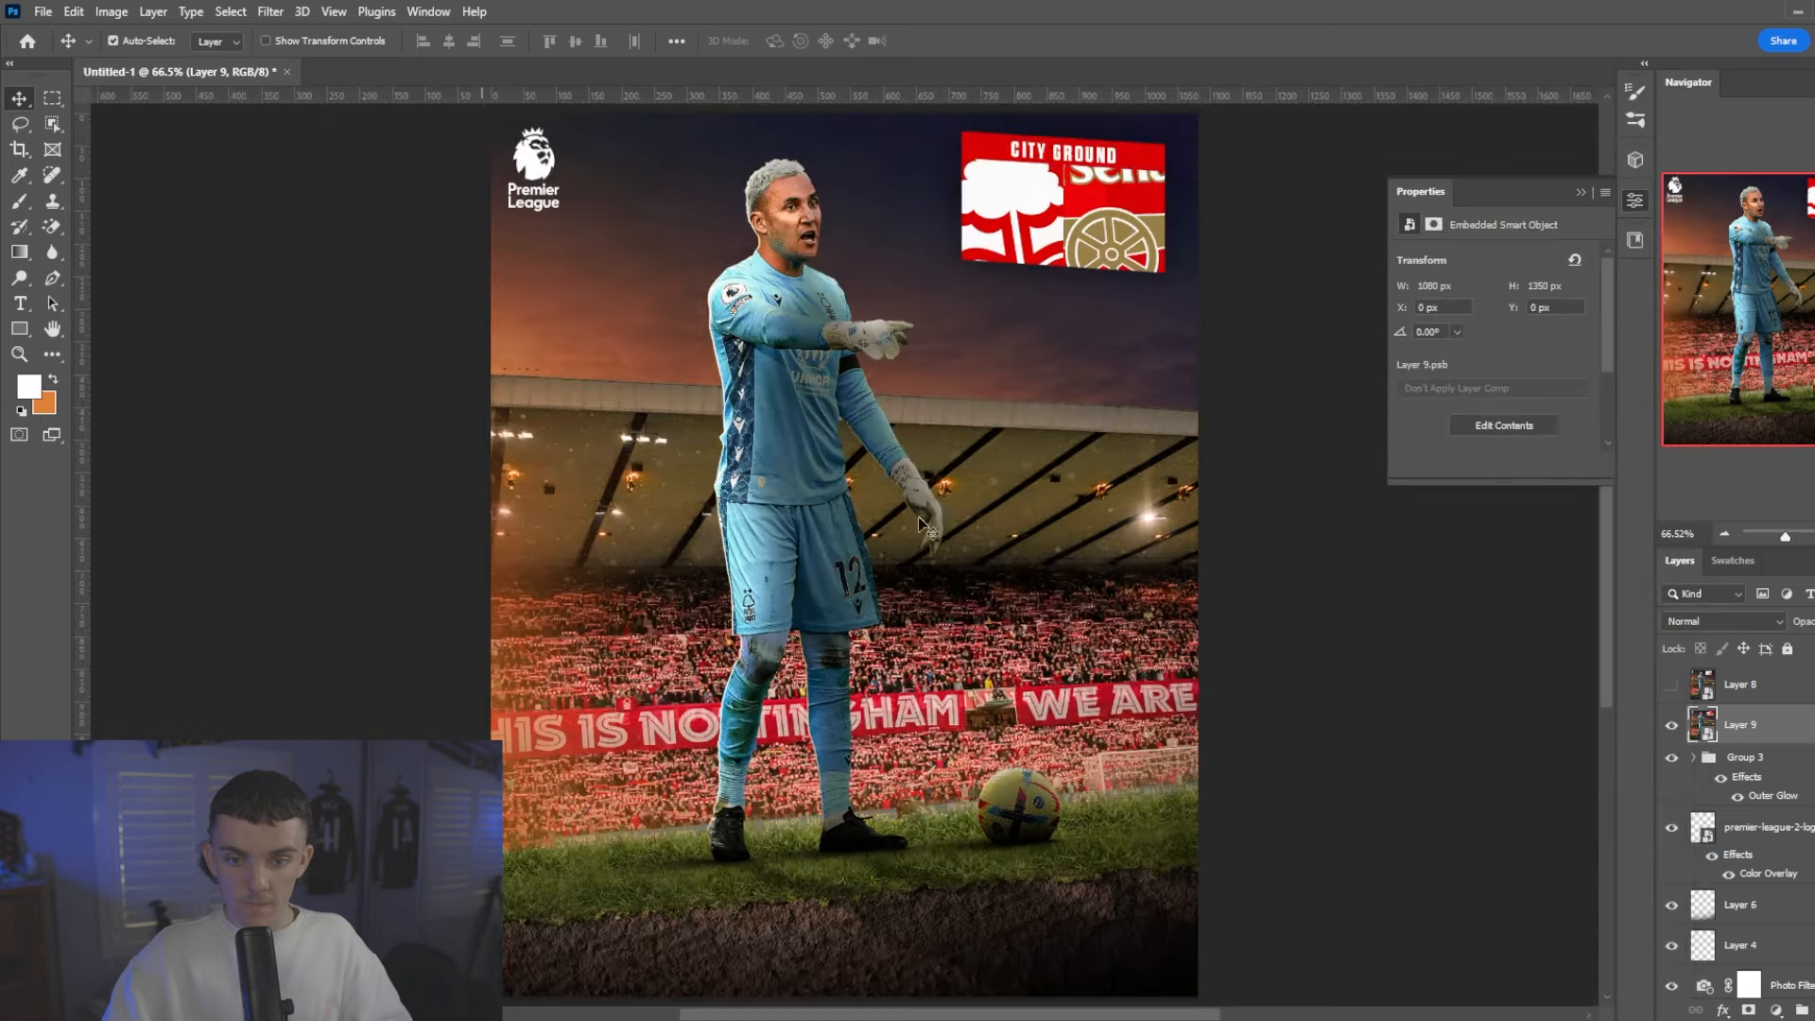
- Toggle the stamped layer's visibility to compare the poster with and without the Camera Raw adjustments
click(1672, 728)
click(1673, 727)
click(1672, 728)
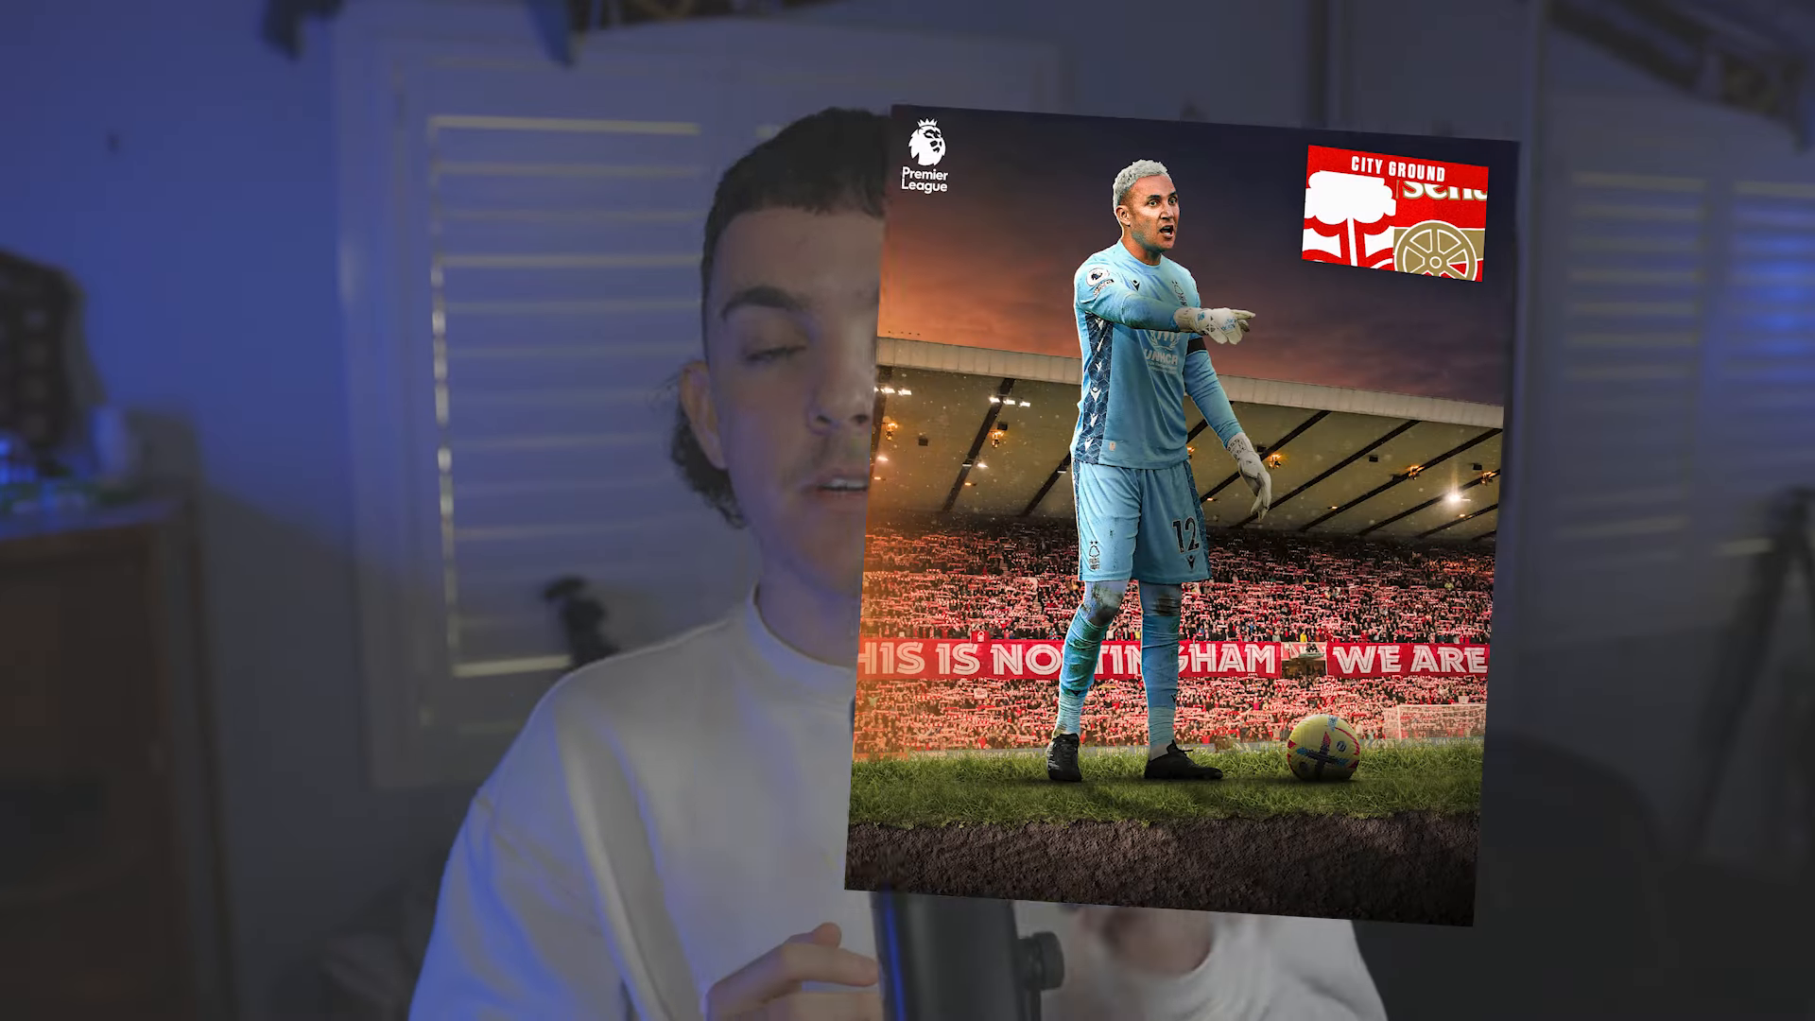